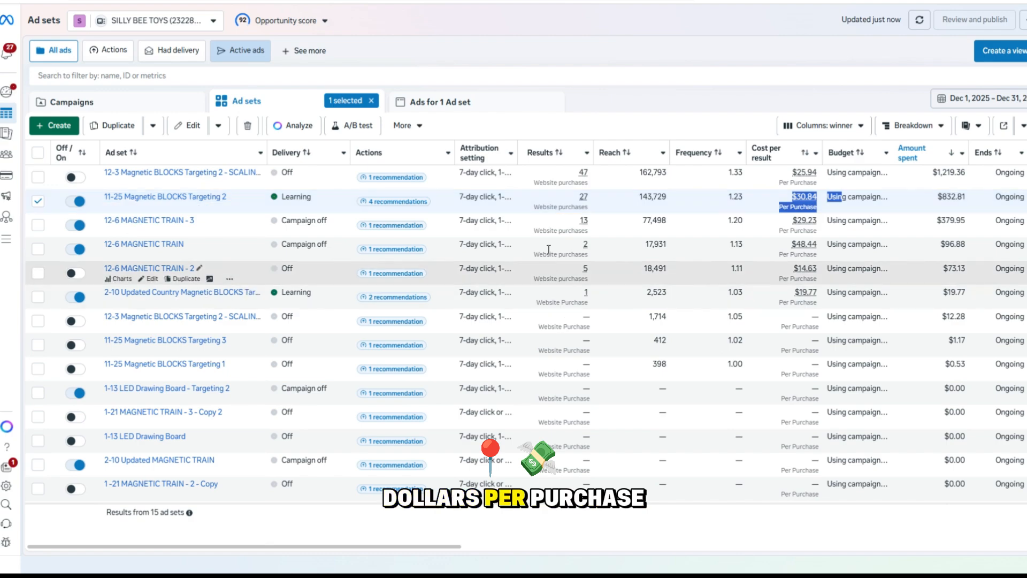
Switch the ad sets table to the Custom column preset and review the ROAS, results value and cost columns
left_click(851, 126)
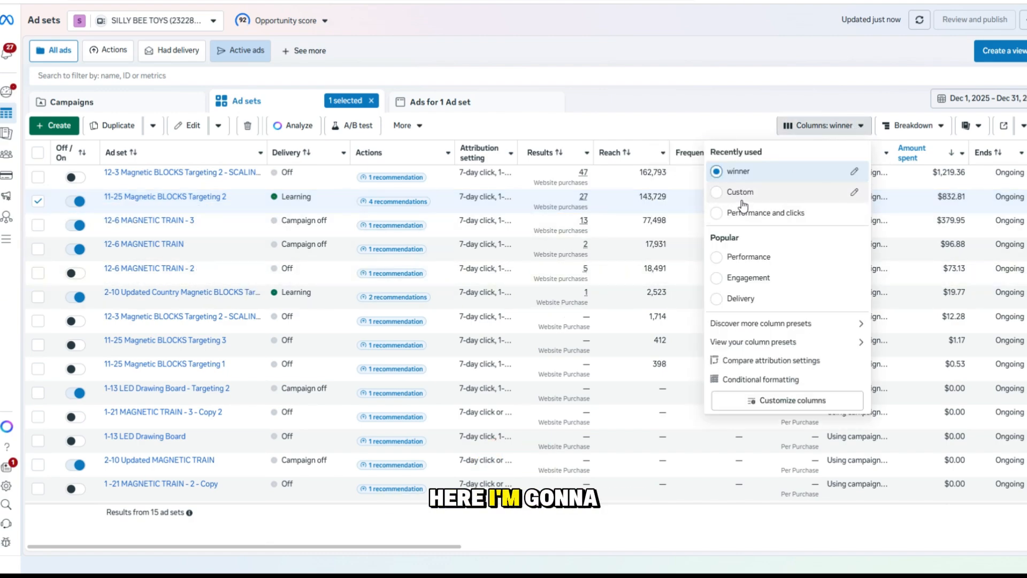
left_click(741, 192)
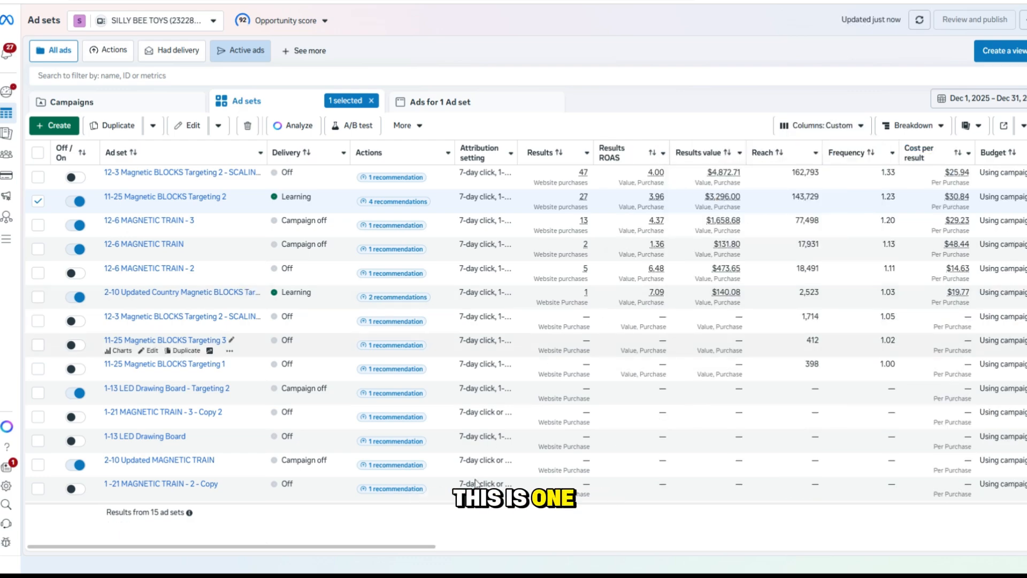
left_click_drag(392, 551, 337, 573)
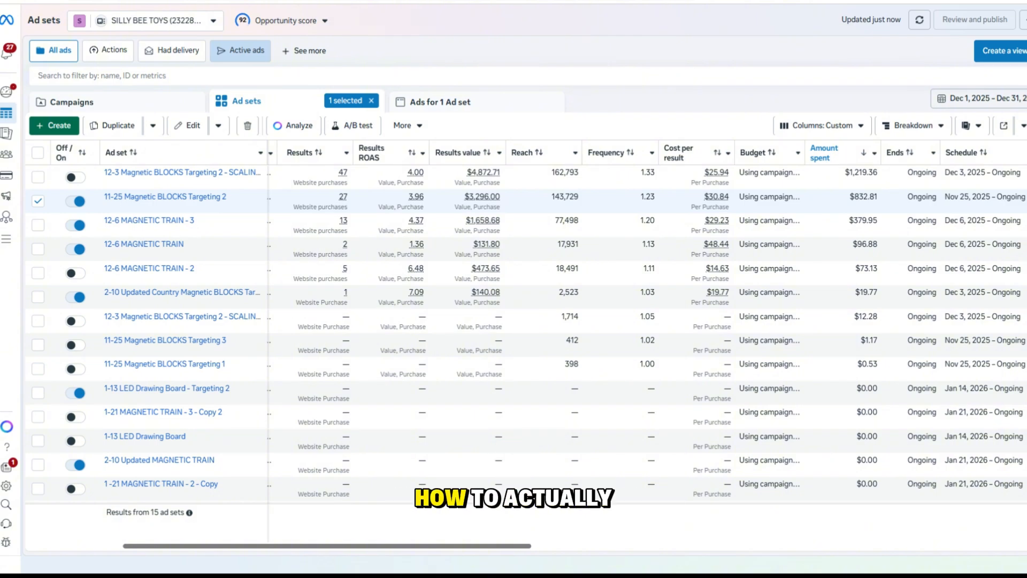
Open the parent campaign of the 11-25 Magnetic BLOCKS Targeting 2 ad set for editing and examine its budget strategy and daily budget
left_click(185, 125)
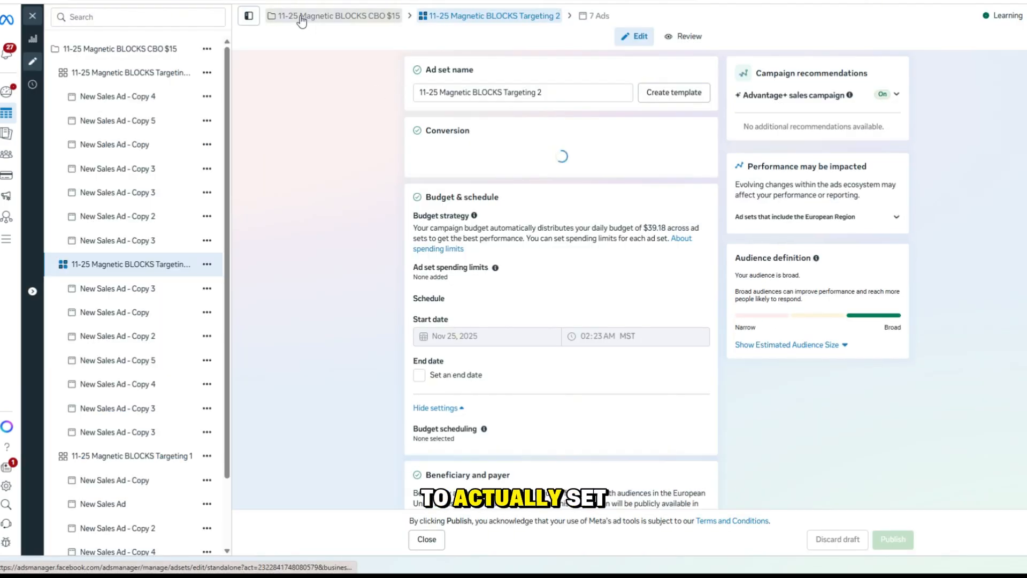
left_click(302, 20)
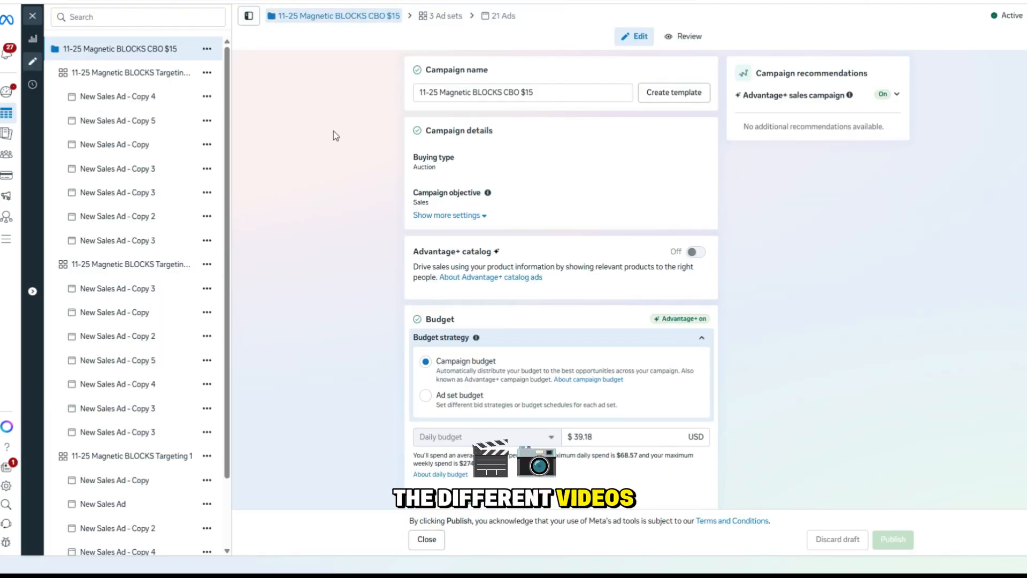
scroll(636, 316, "down", 2)
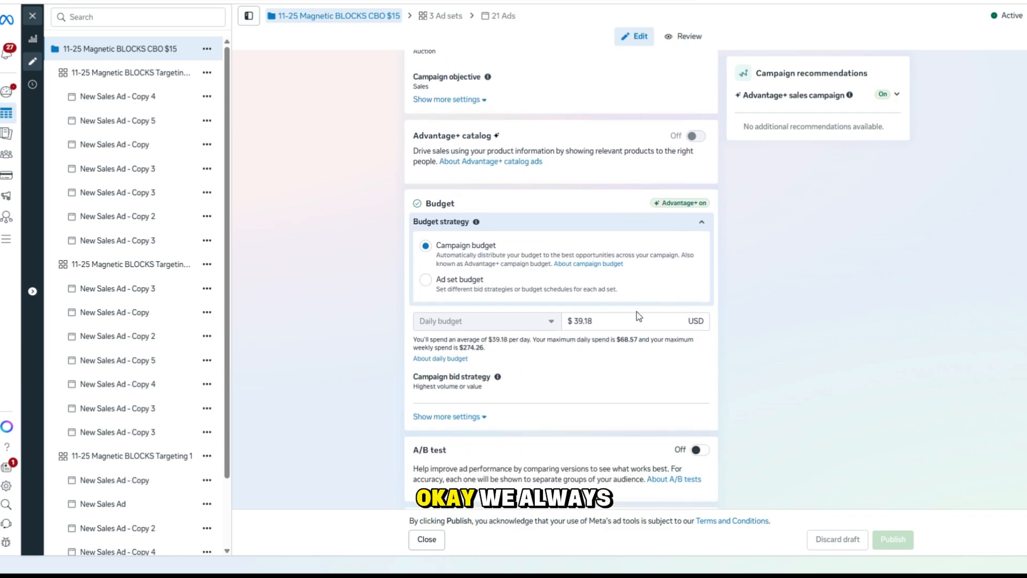
left_click_drag(413, 222, 385, 194)
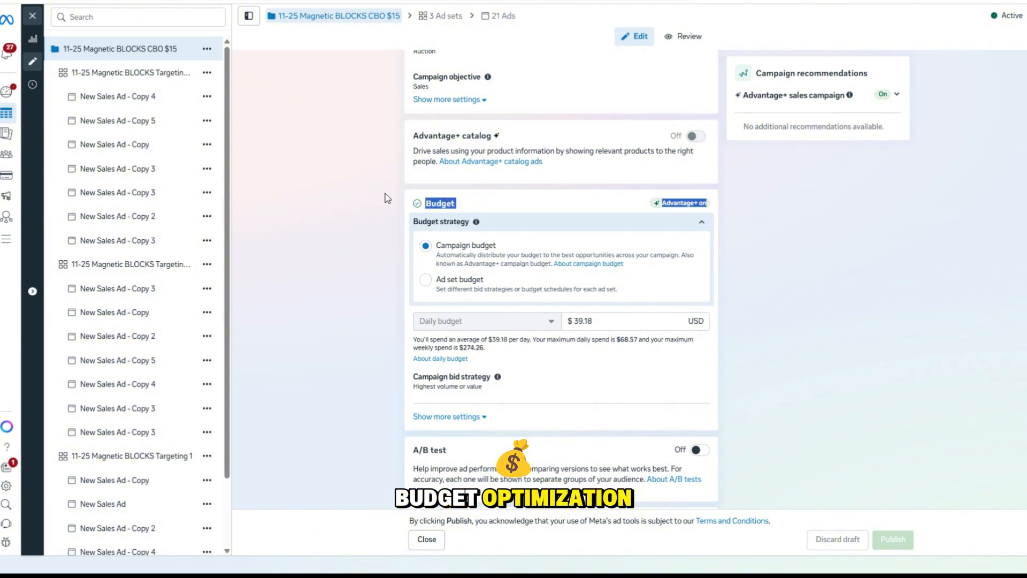
scroll(314, 215, "down", 1)
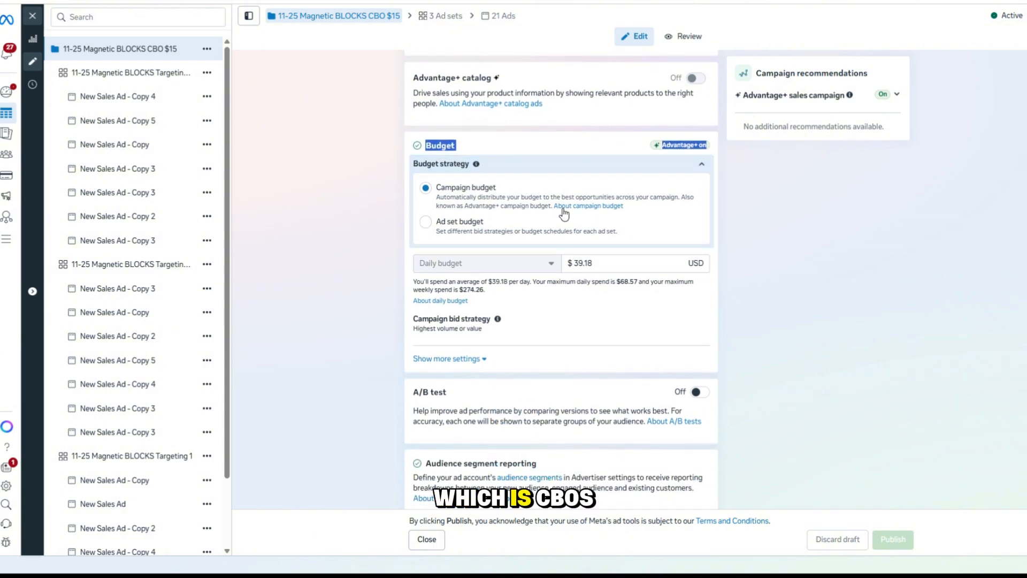
left_click_drag(602, 263, 560, 273)
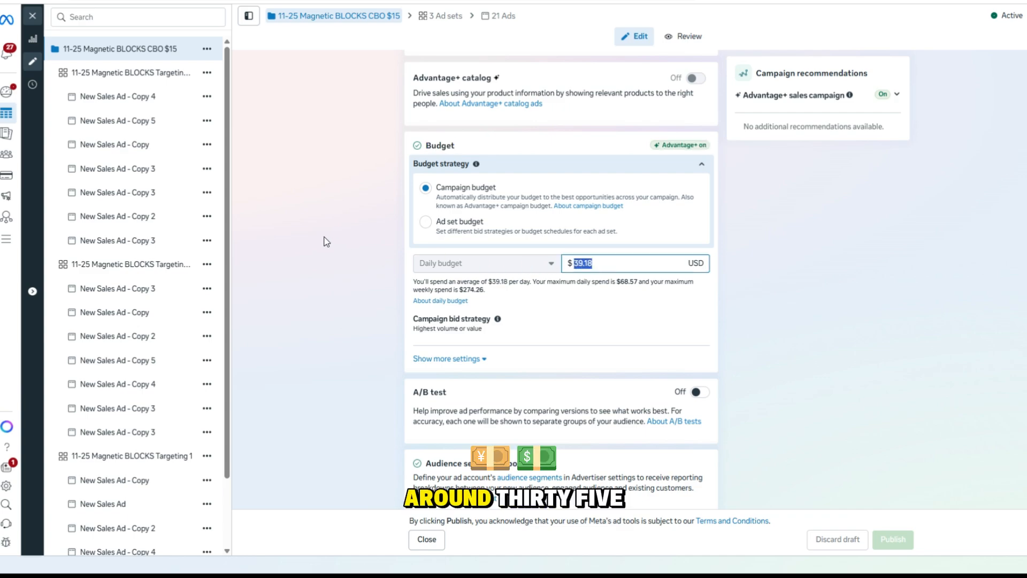
scroll(658, 277, "up", 1)
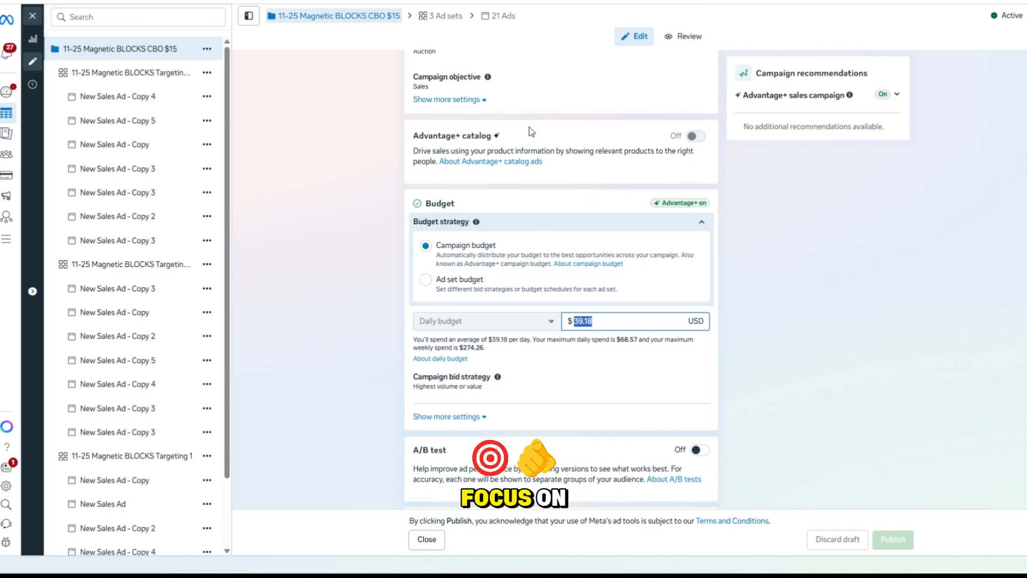
Examine the Advantage+ catalog setting and the campaign objective of the 11-25 Magnetic BLOCKS CBO $15 campaign
mouse_move(492, 136)
left_mouse_down()
mouse_move(410, 142)
mouse_move(496, 140)
left_mouse_up()
left_click(434, 136)
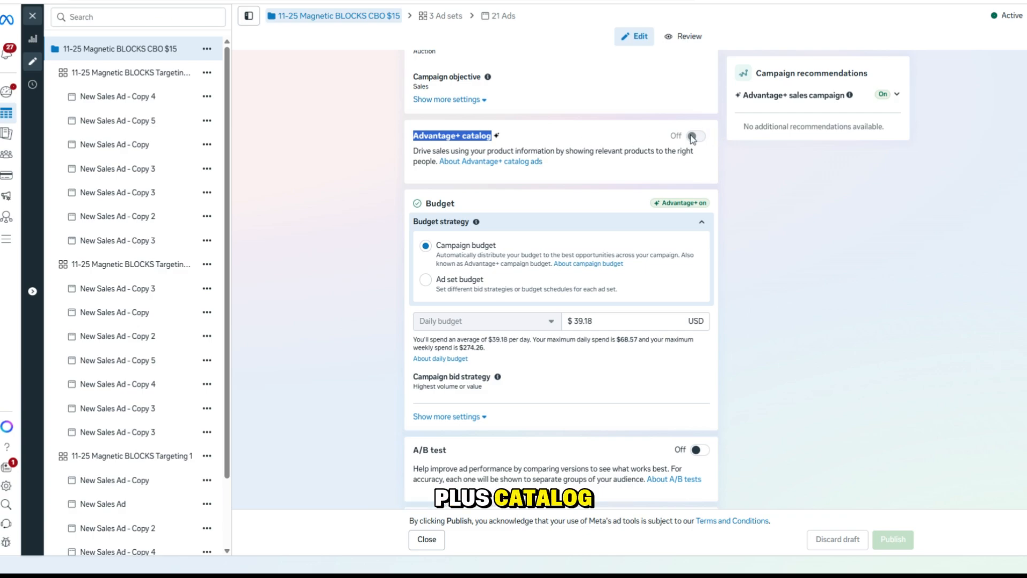
scroll(702, 171, "up", 2)
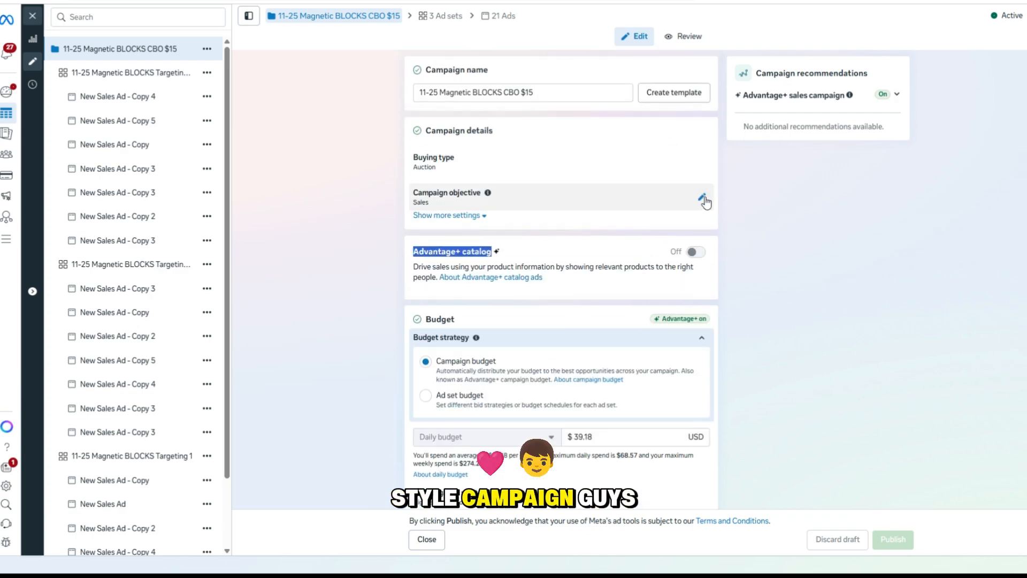
scroll(633, 257, "down", 1)
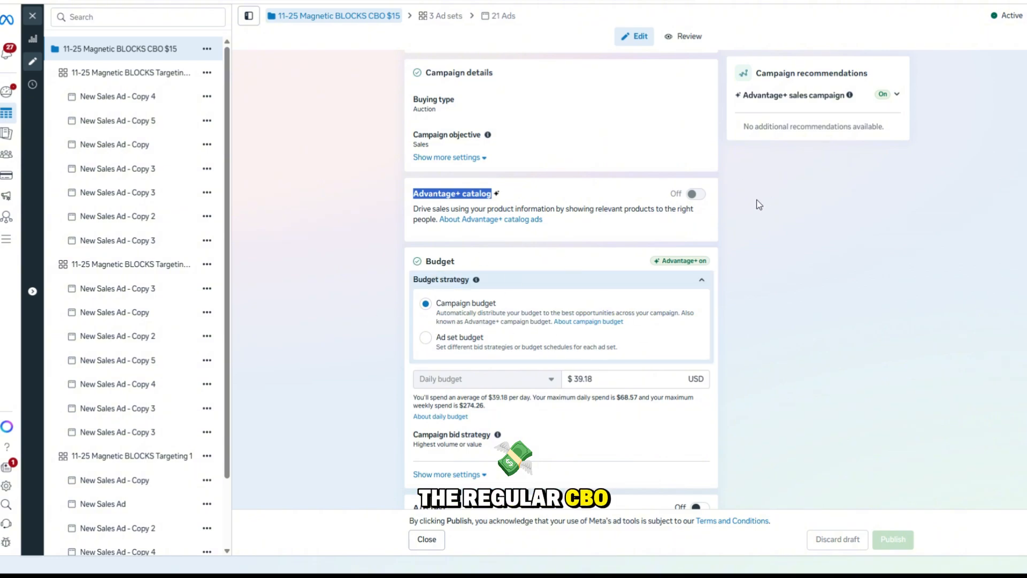
mouse_move(700, 208)
left_mouse_down()
mouse_move(401, 192)
mouse_move(710, 209)
left_mouse_up()
left_click(403, 191)
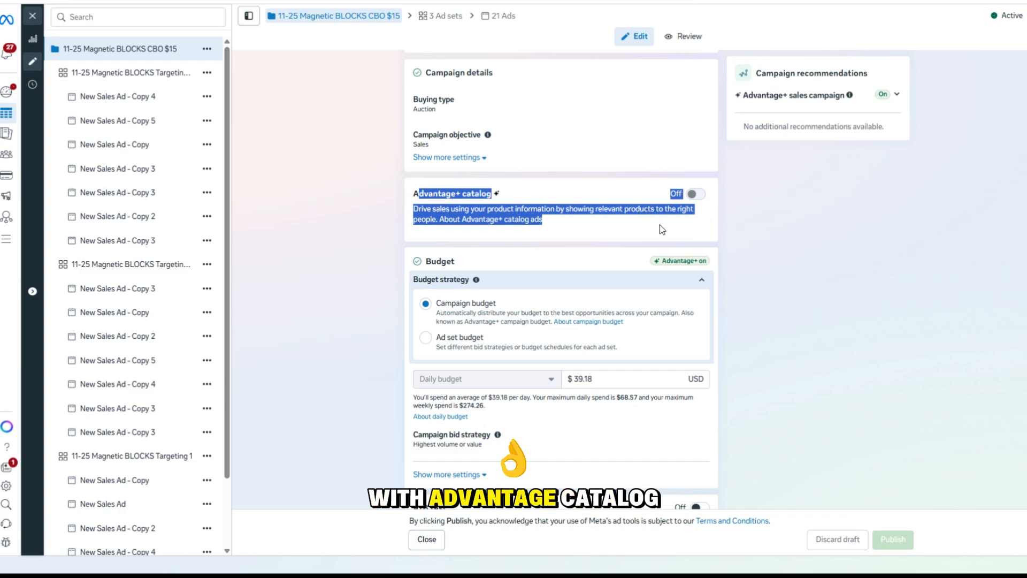
scroll(606, 260, "down", 1)
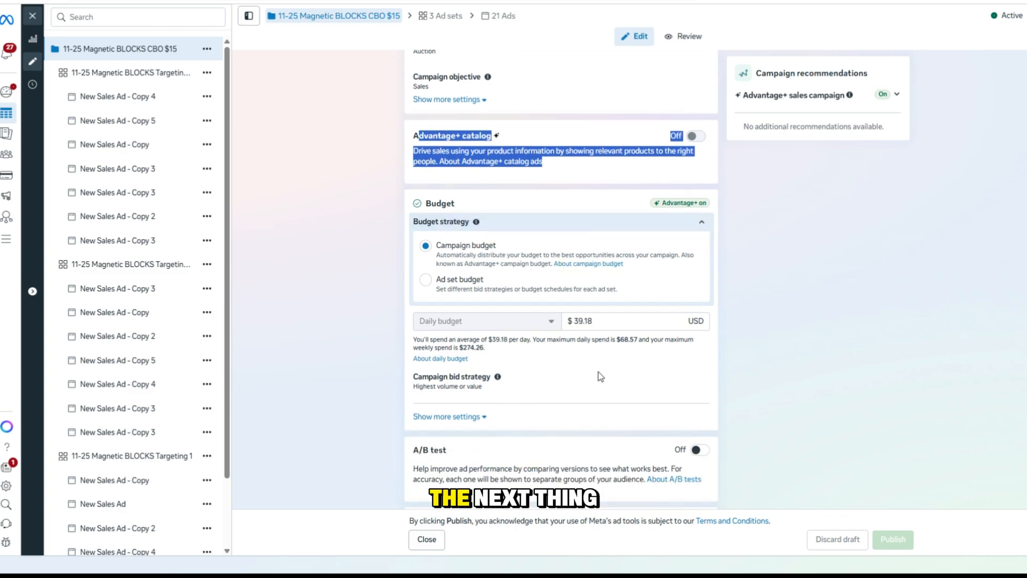
Expand the campaign bid strategy and look through its available options, including Cost per result goal and Bid cap
left_click(546, 391)
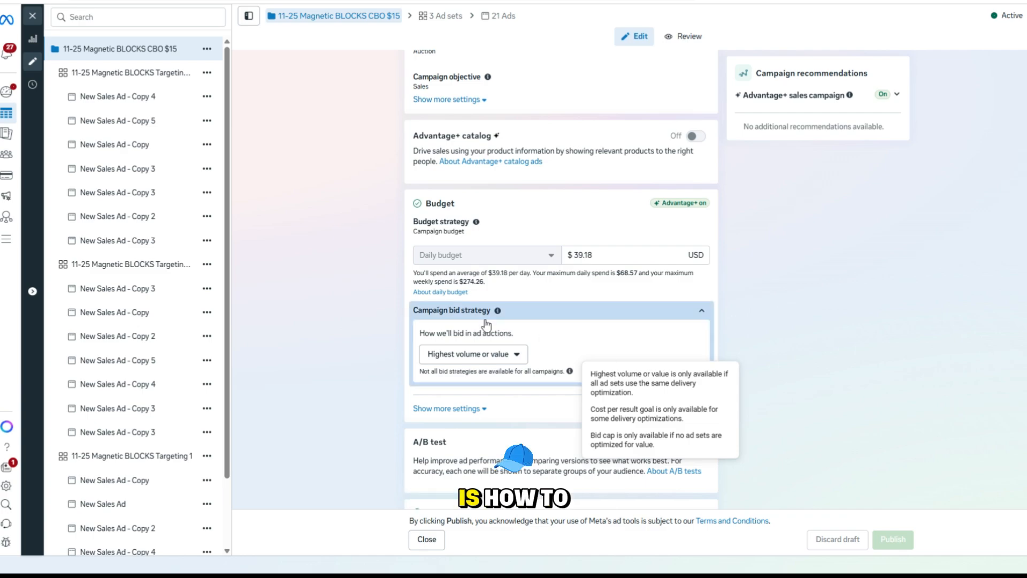
left_click(459, 354)
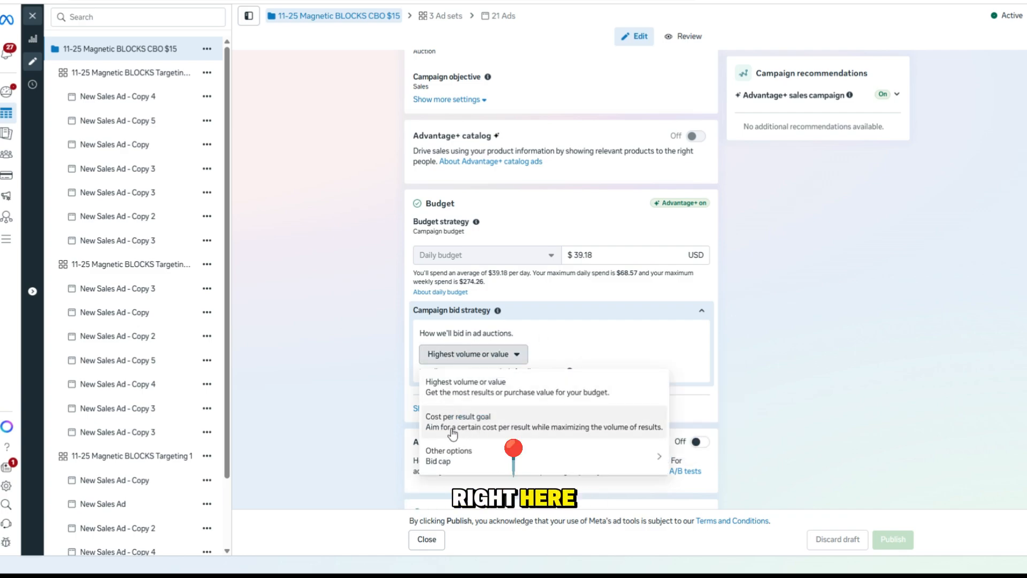
mouse_move(455, 467)
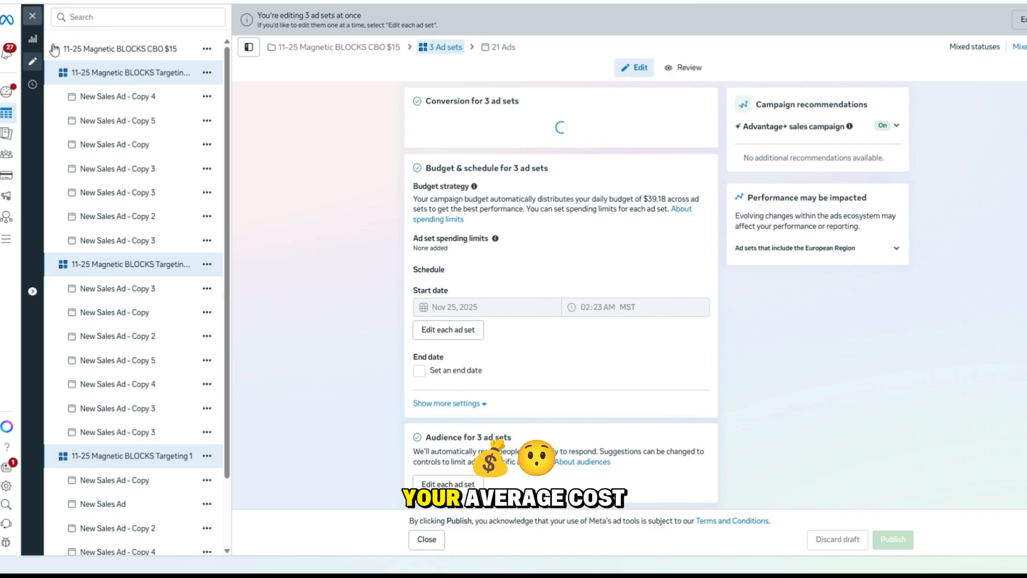
Leave the editor to check the ad sets' cost per result, and reopen the 11-25 Magnetic BLOCKS CBO $15 campaign for editing
left_click(32, 17)
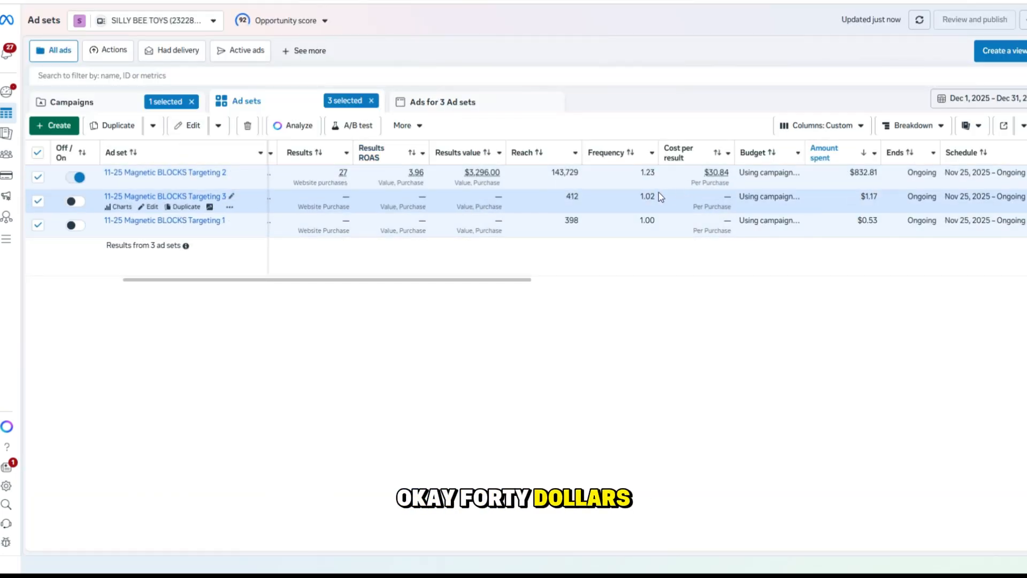
left_click(97, 105)
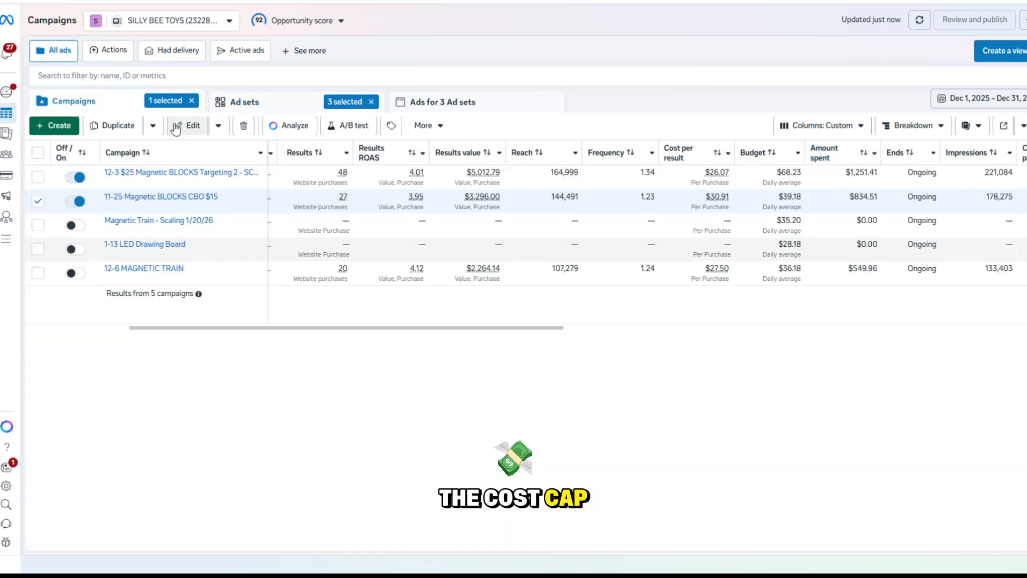
left_click(175, 129)
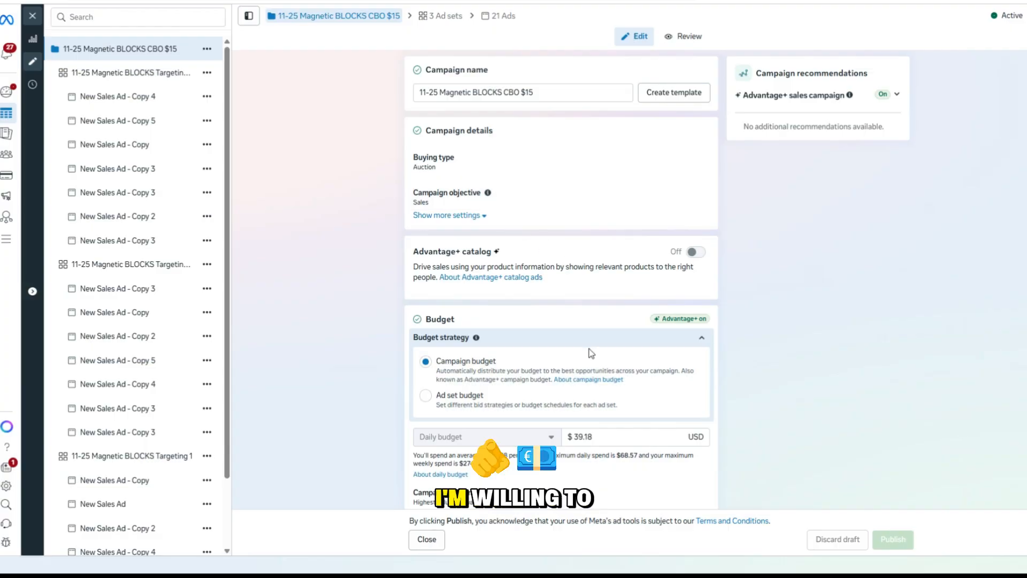
Choose Cost per result goal as the bid strategy and enter goals of $32 for Targeting 1 and $30 for Targeting 2
scroll(591, 353, "down", 3)
left_click(541, 329)
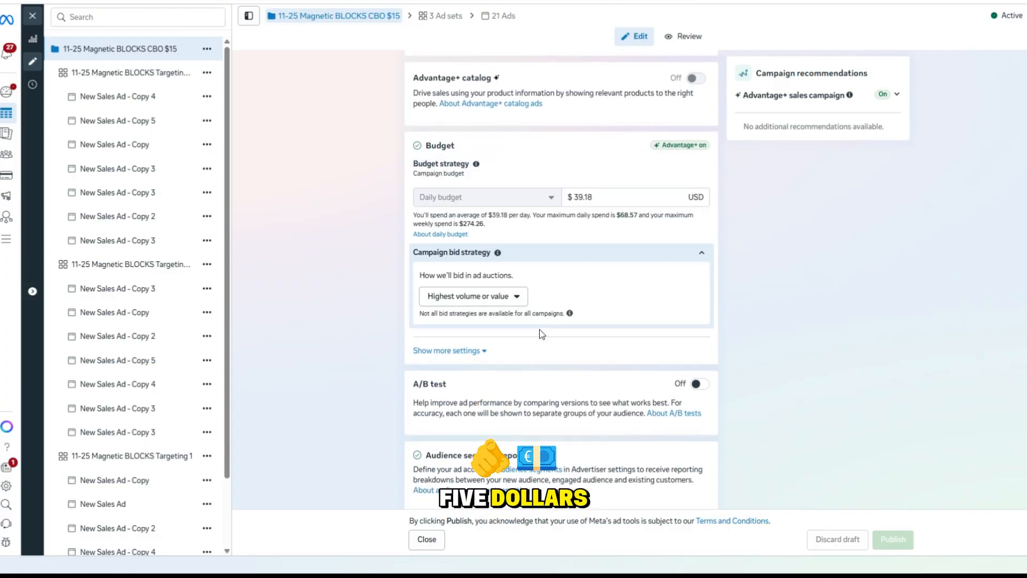
left_click(472, 296)
left_click(480, 357)
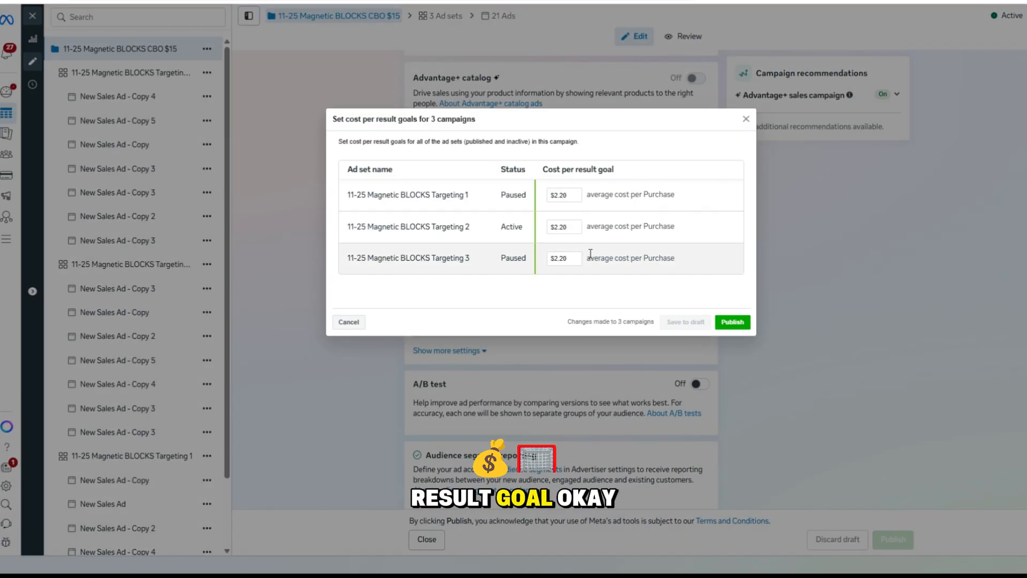
type("35")
left_click(584, 161)
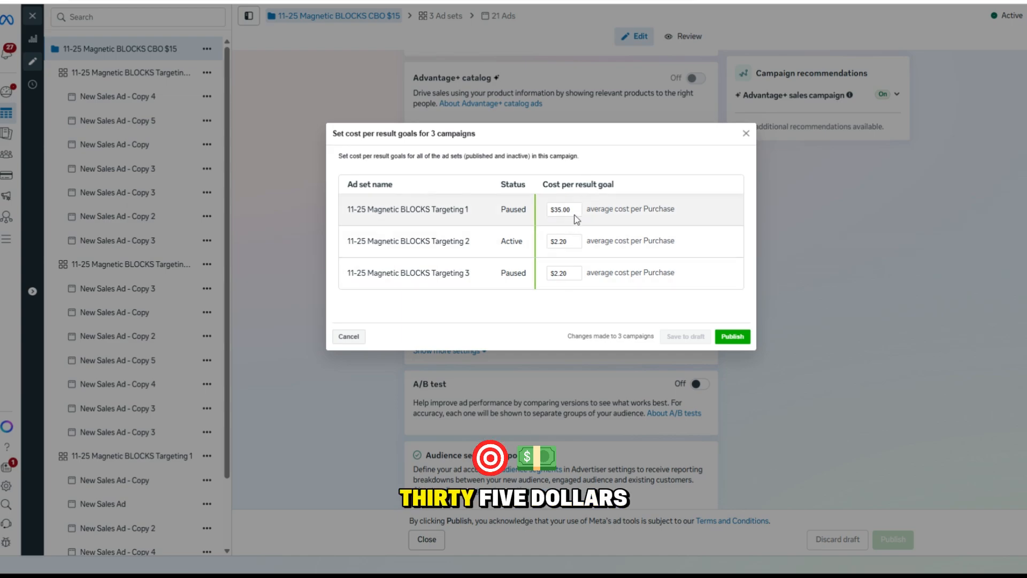
type("34")
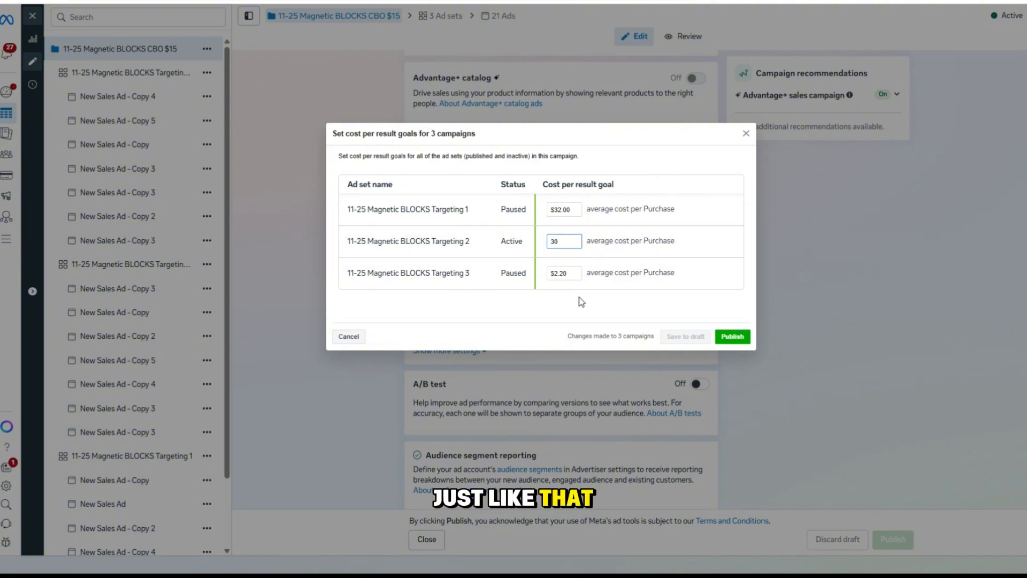
Stagger the cost per result goals with $32 for Targeting 3 and $34 for Targeting 1, and close the dialog without publishing
left_click(550, 277)
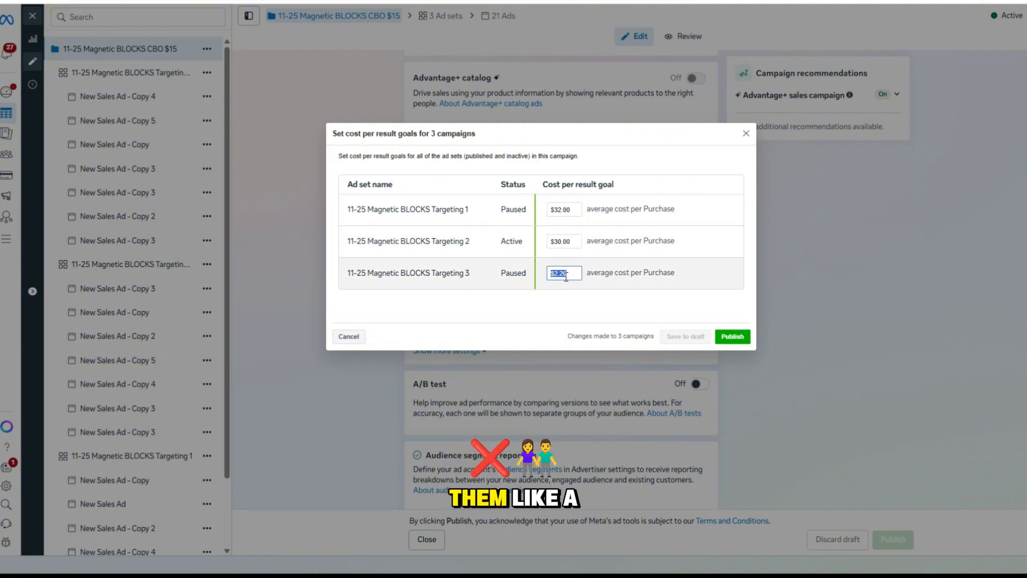
type("32")
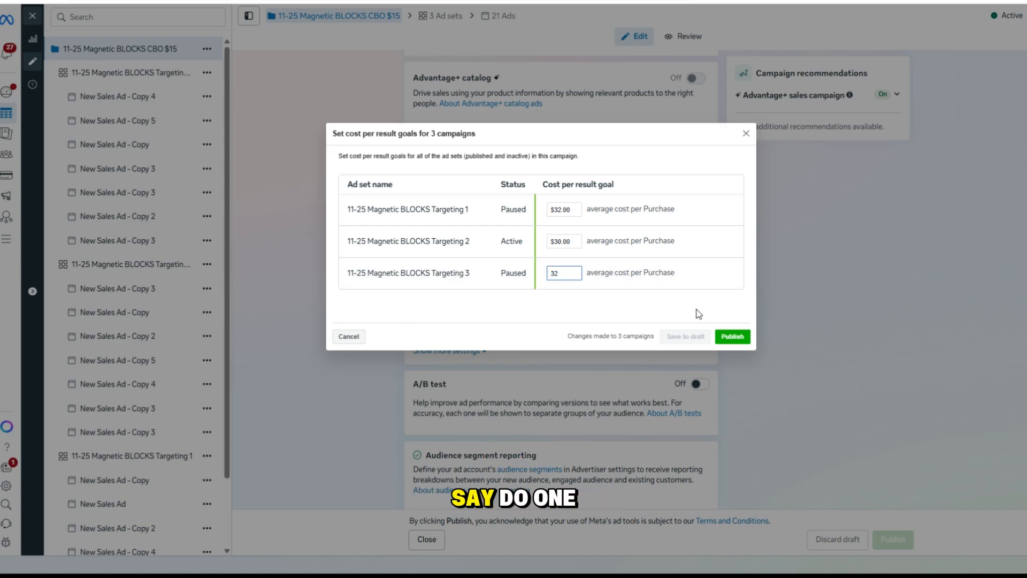
left_click(573, 244)
left_click(577, 214)
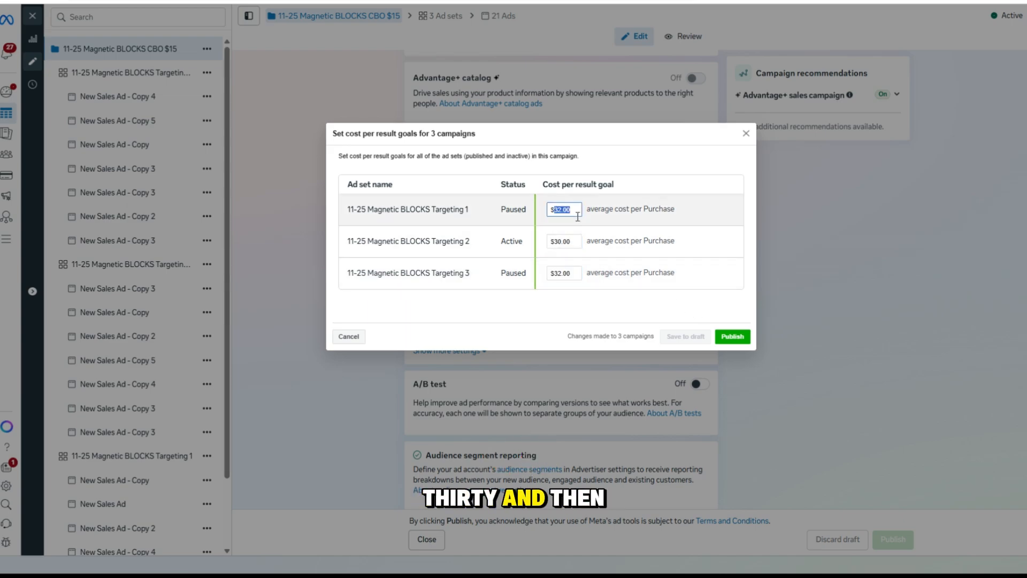
type("34")
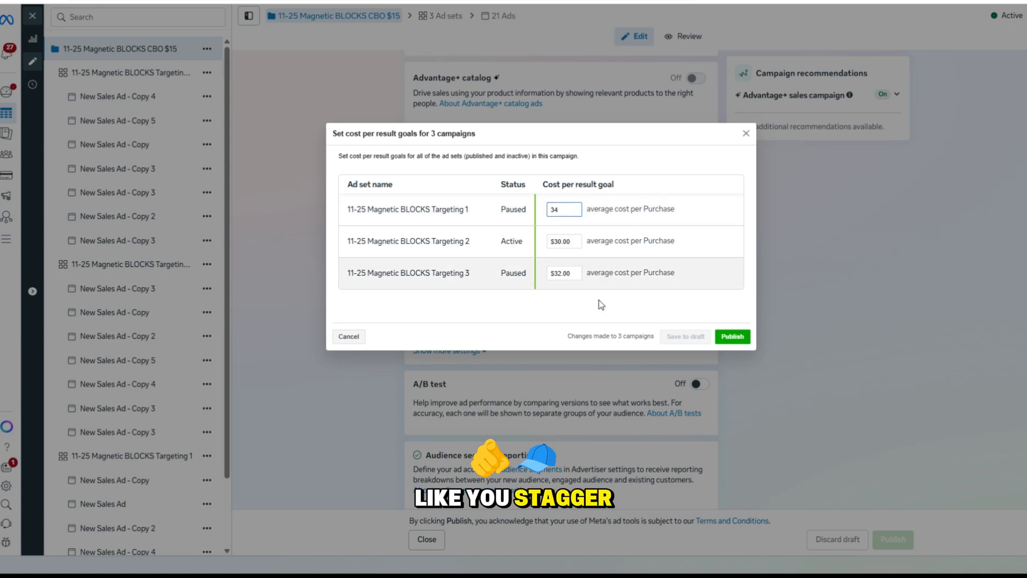
left_click(745, 134)
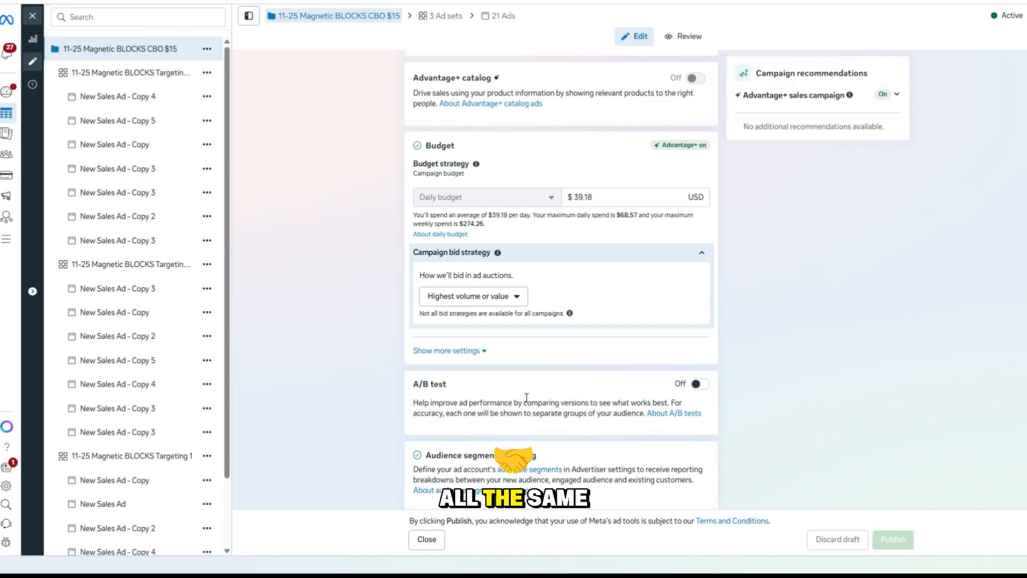
Choose Bid cap as the bid strategy, enter $40 for all three ad sets, and close the dialog without publishing
left_click(471, 297)
mouse_move(516, 407)
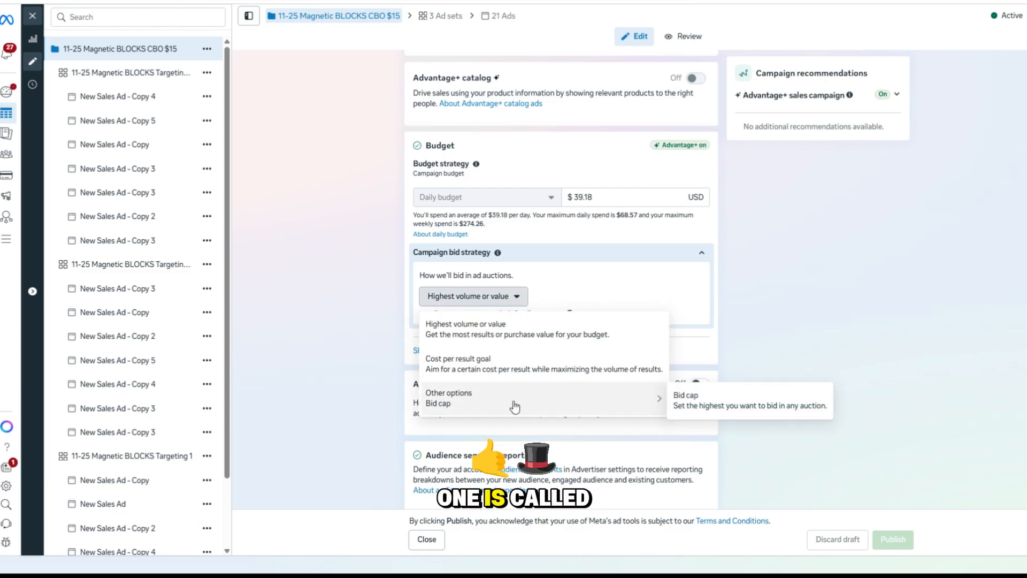
left_click(737, 408)
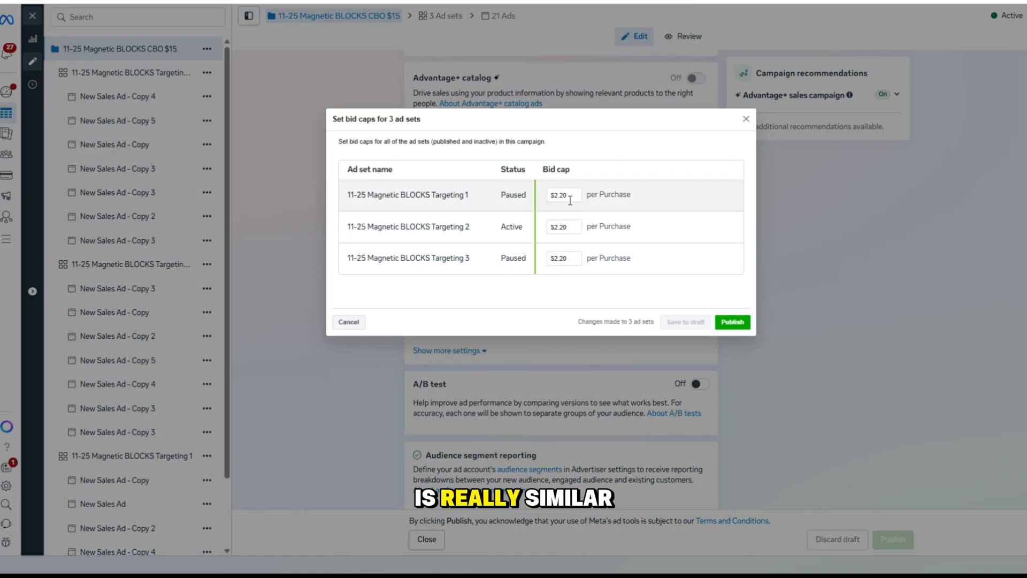
type("40")
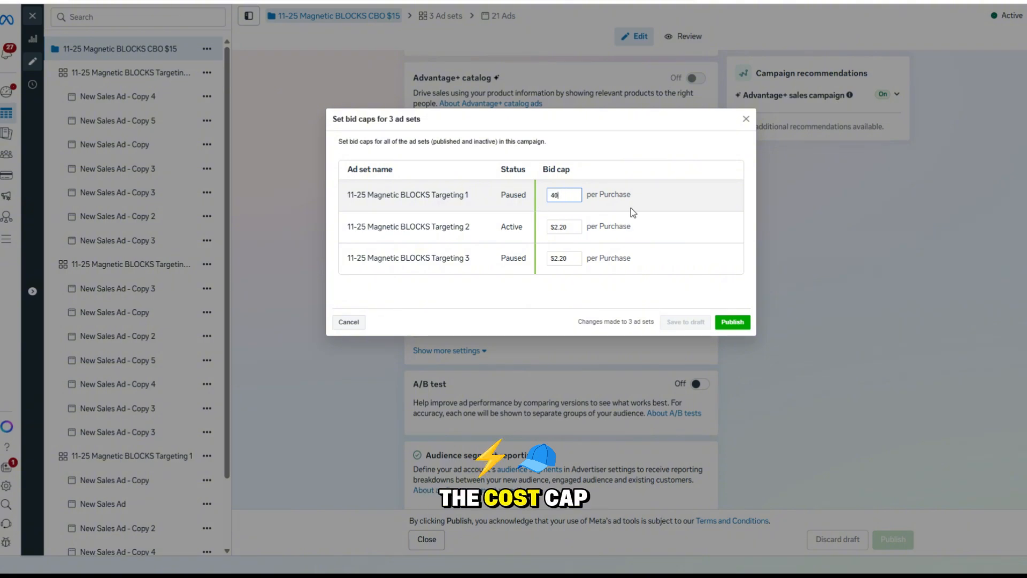
left_click_drag(573, 230, 536, 232)
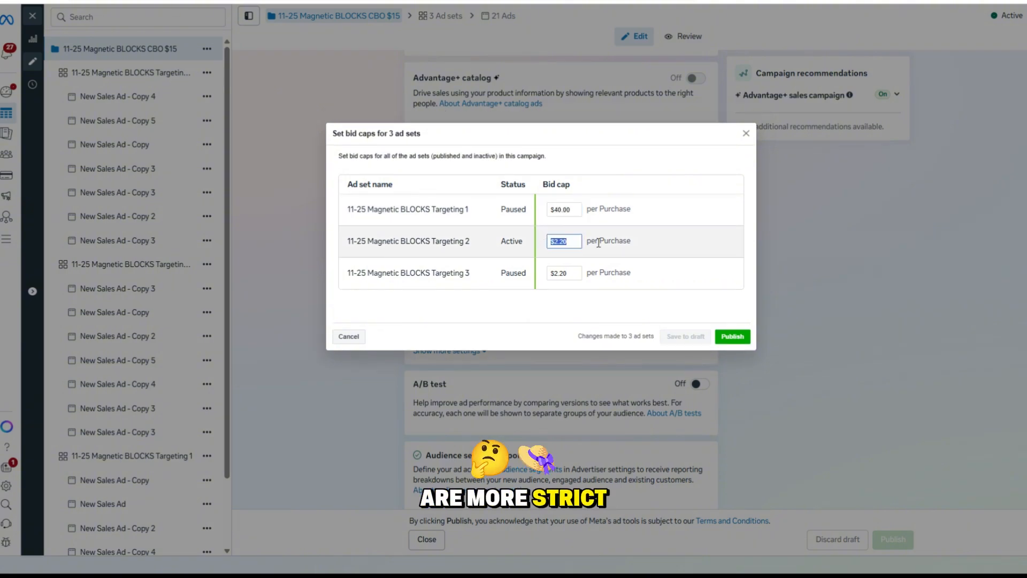
type("40")
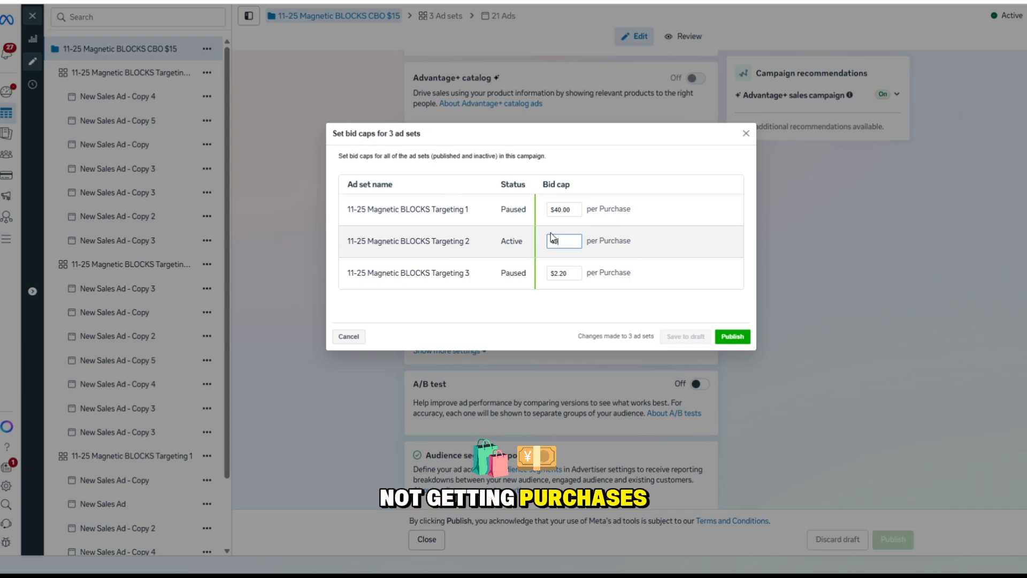
key("Tab")
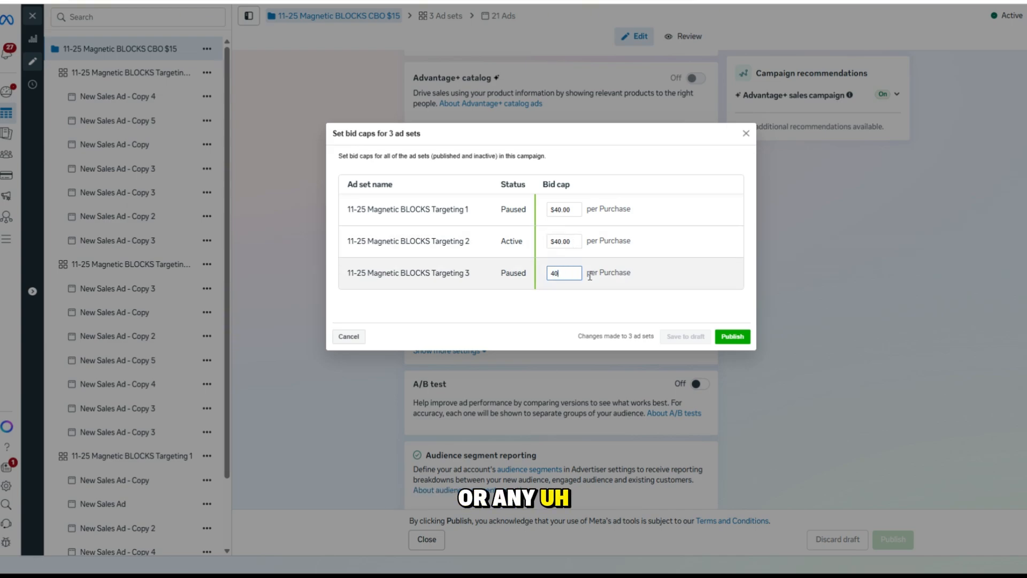
left_click(527, 296)
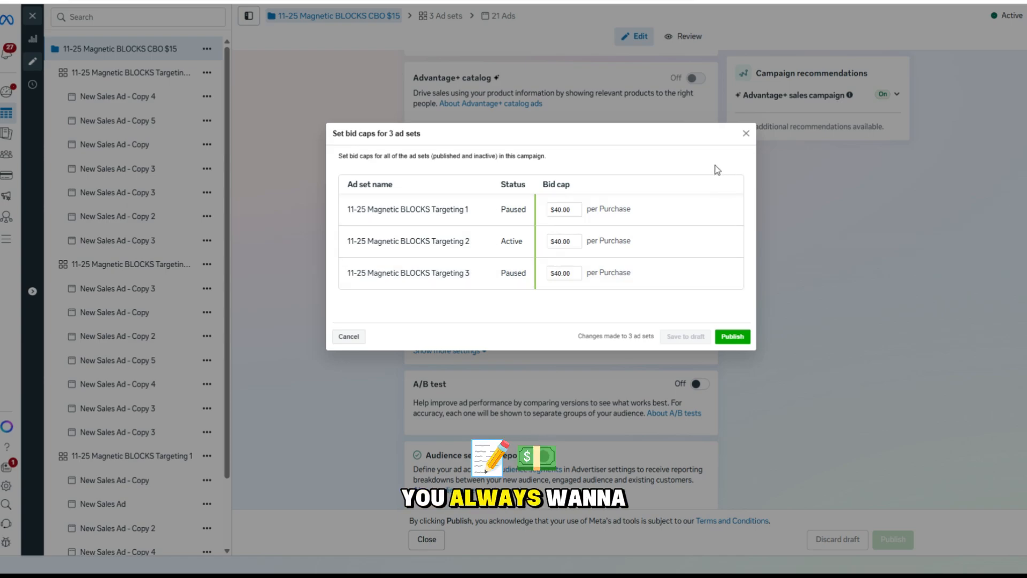
left_click(747, 134)
Review the campaign's daily budget and bid strategy options, and leave the editor without making changes
left_click_drag(603, 198, 554, 190)
left_click(466, 303)
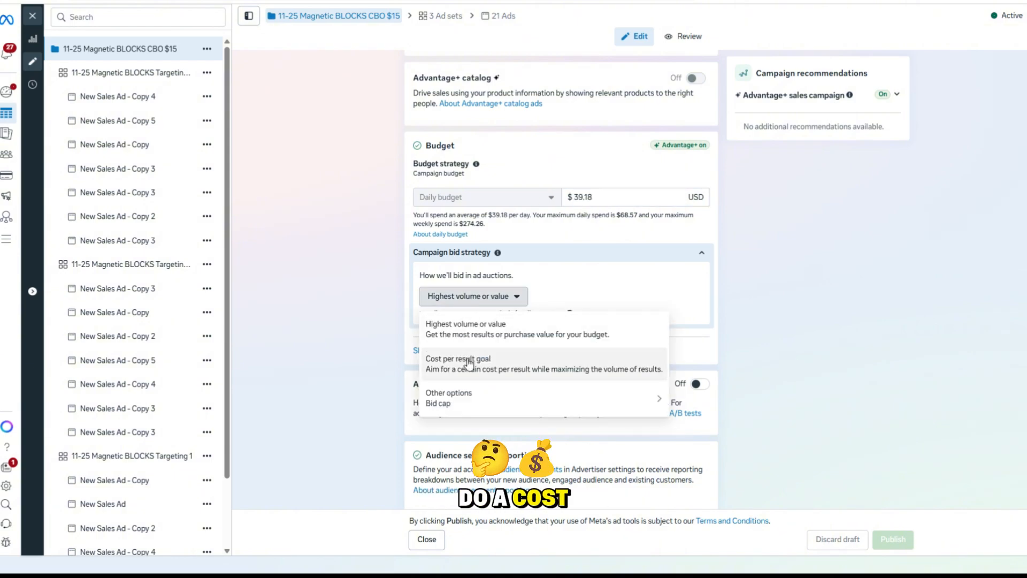
left_click_drag(637, 195, 494, 193)
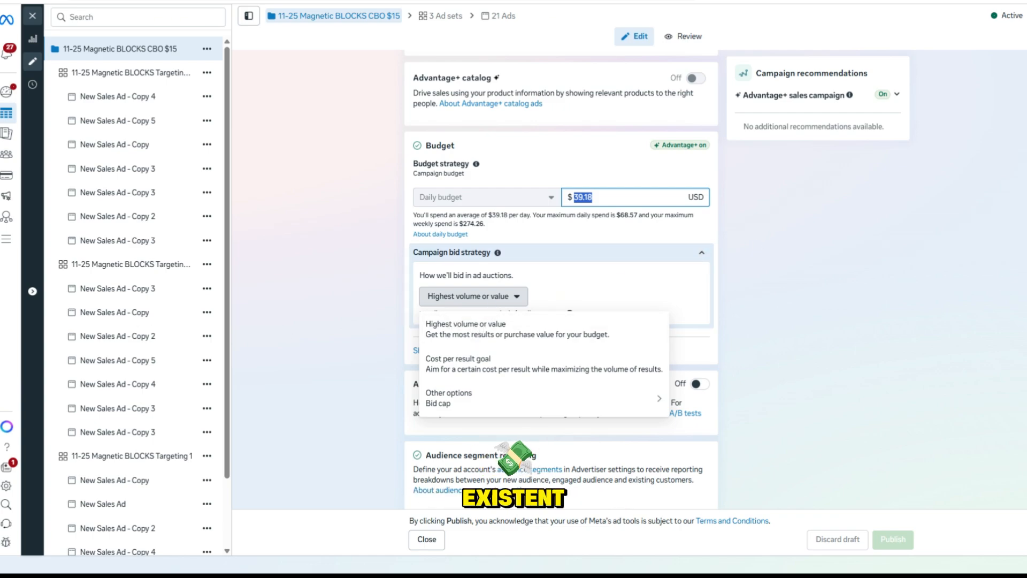
left_click(32, 19)
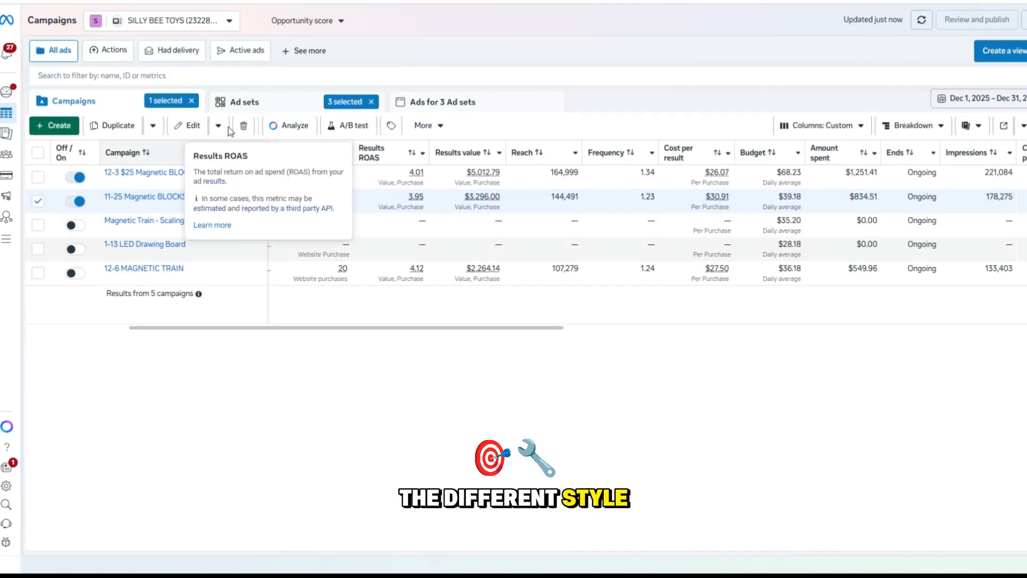
Show the campaign's ad sets and examine their metric columns, from results and ROAS through link clicks, CTR, landing page views and adds to cart
left_click(231, 101)
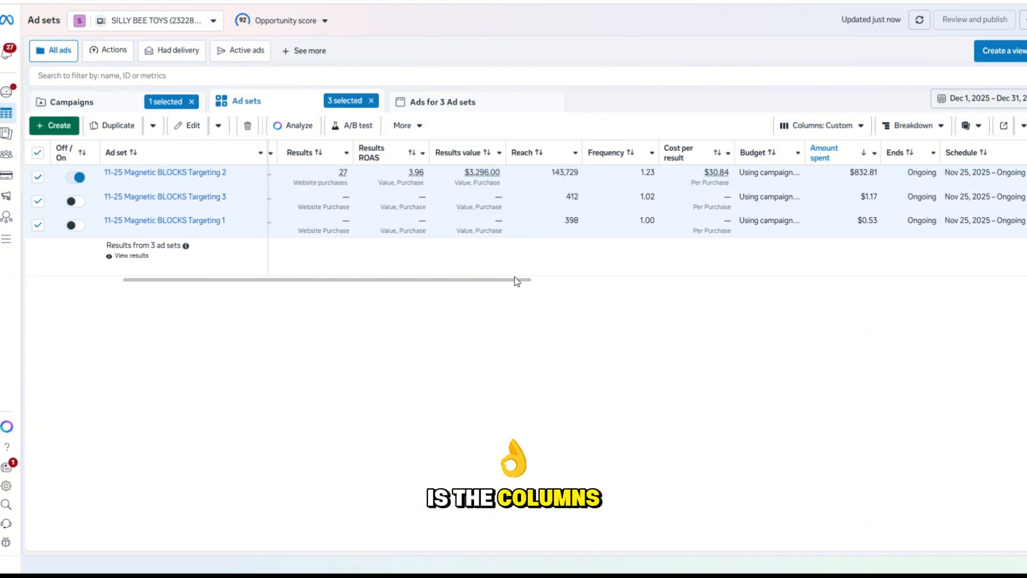
scroll(493, 287, "right", 2)
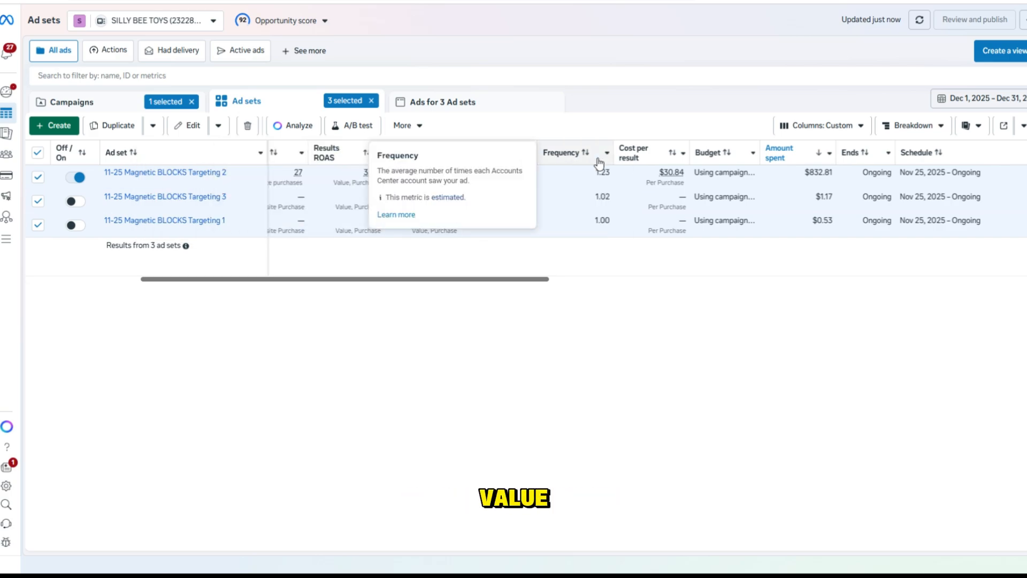
scroll(521, 283, "right", 10)
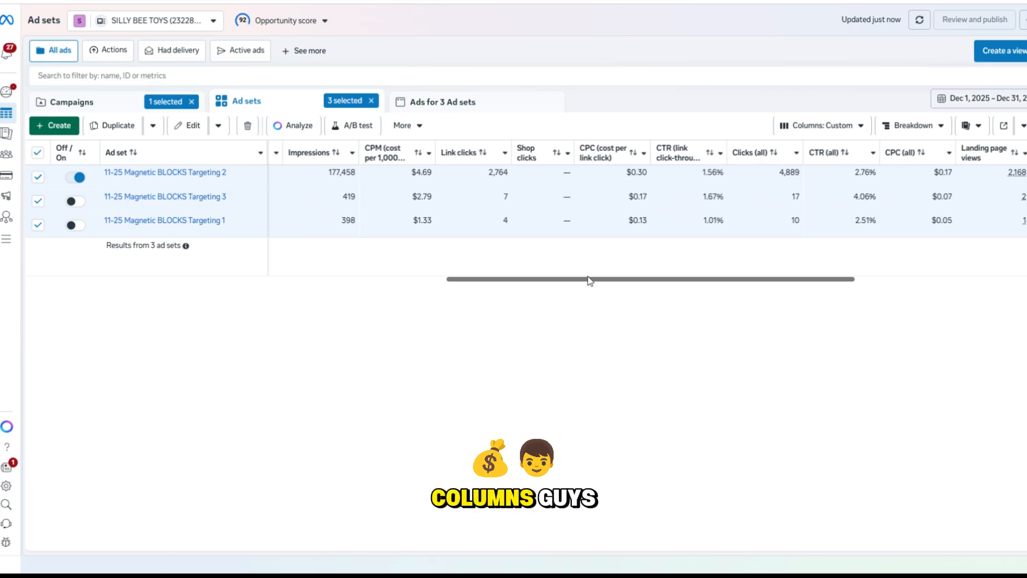
mouse_move(603, 168)
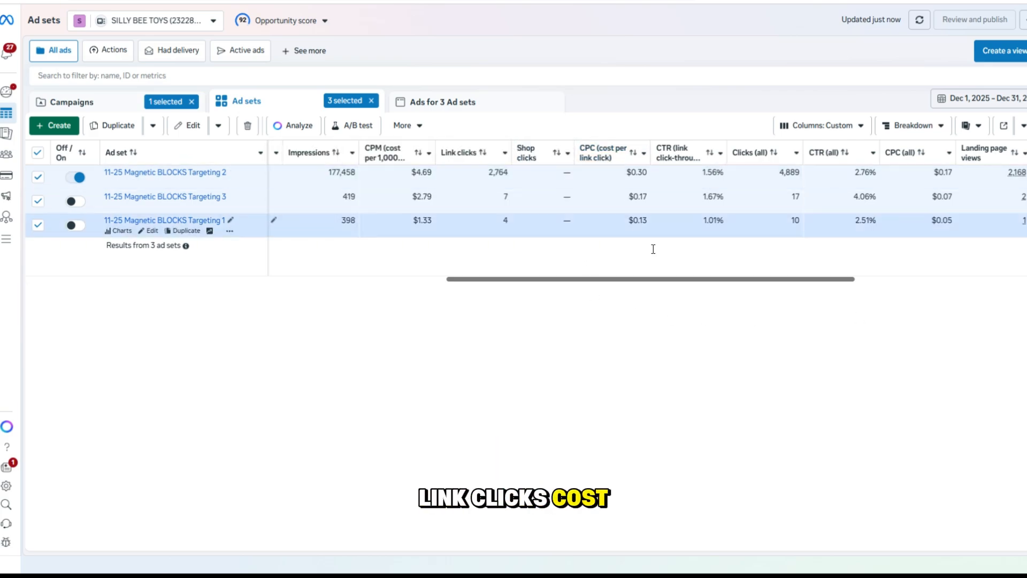
left_click_drag(683, 279, 755, 279)
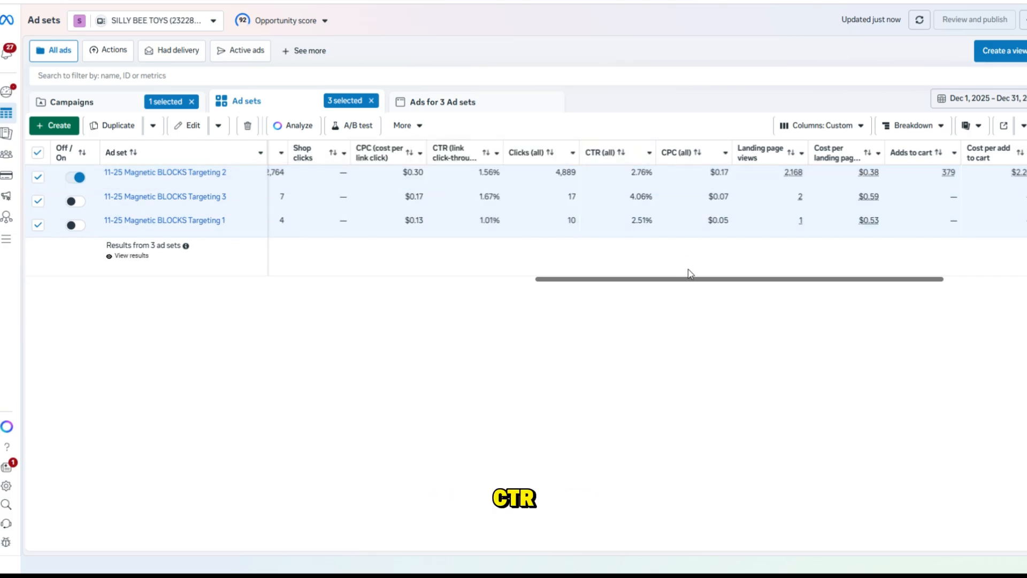
scroll(692, 286, "right", 5)
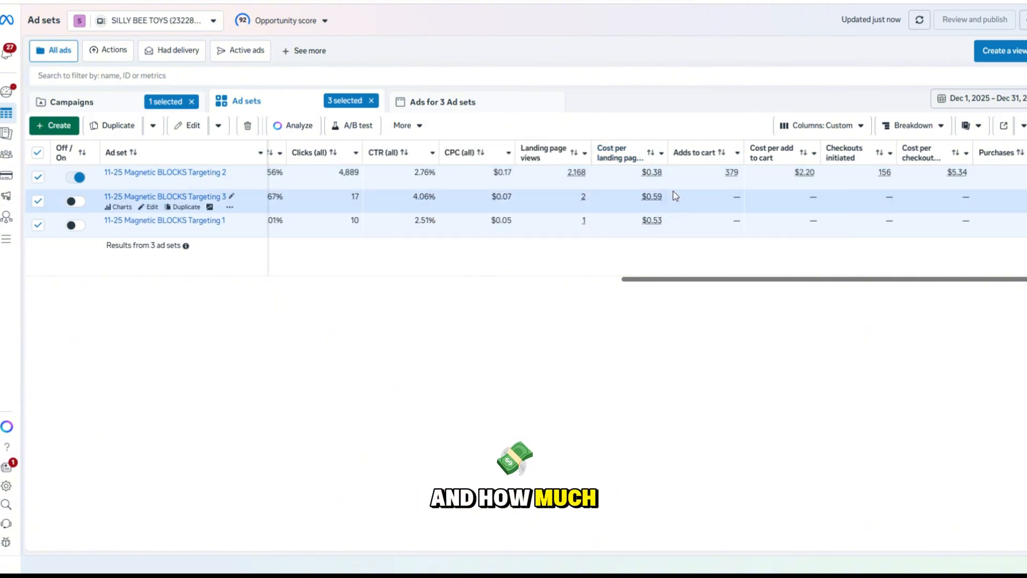
scroll(719, 286, "right", 3)
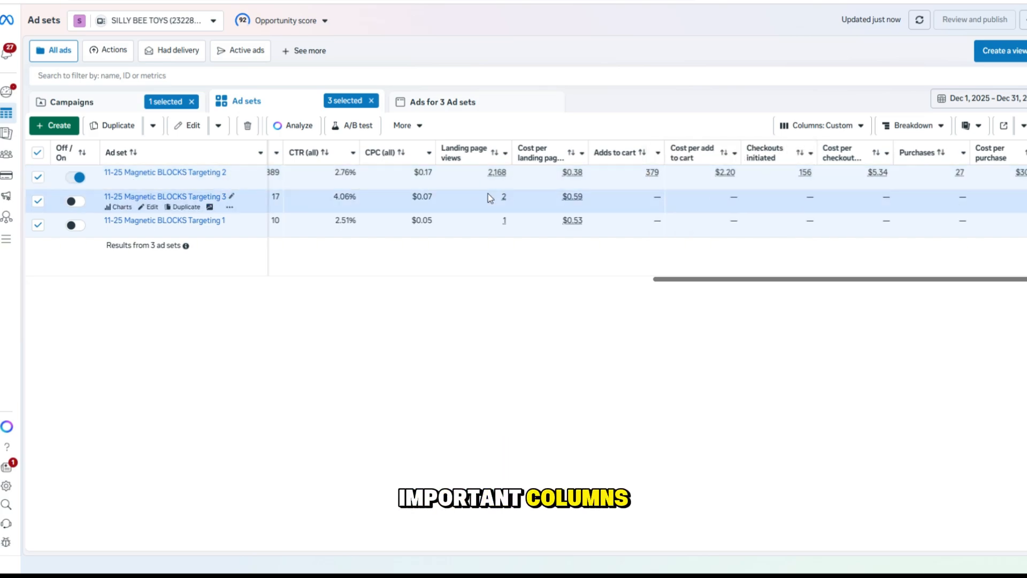
left_click_drag(792, 282, 160, 281)
scroll(264, 323, "right", 15)
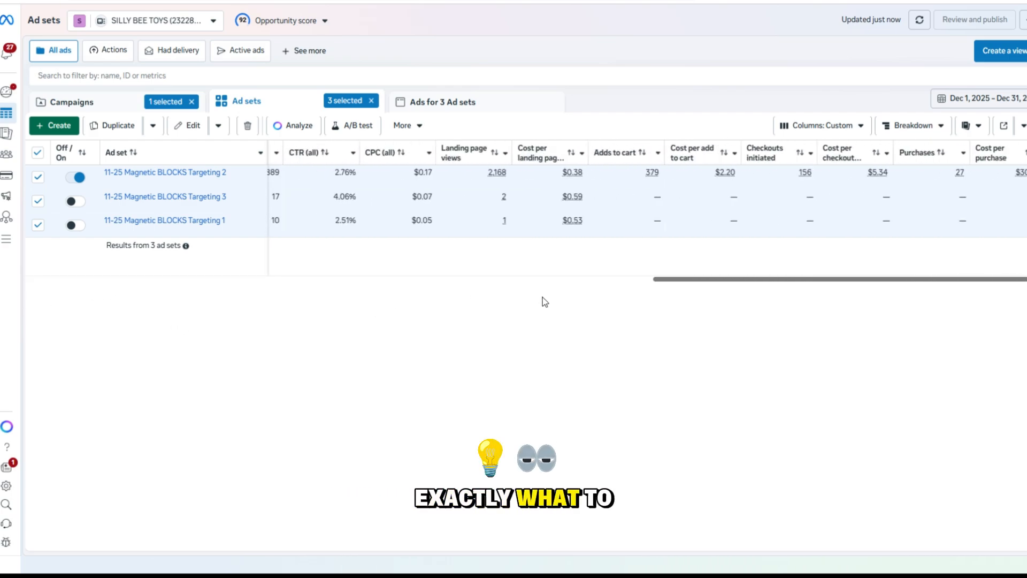
Look through the date range presets without changing the range, and examine the ad sets' cost per checkout and cost per purchase
left_click(982, 98)
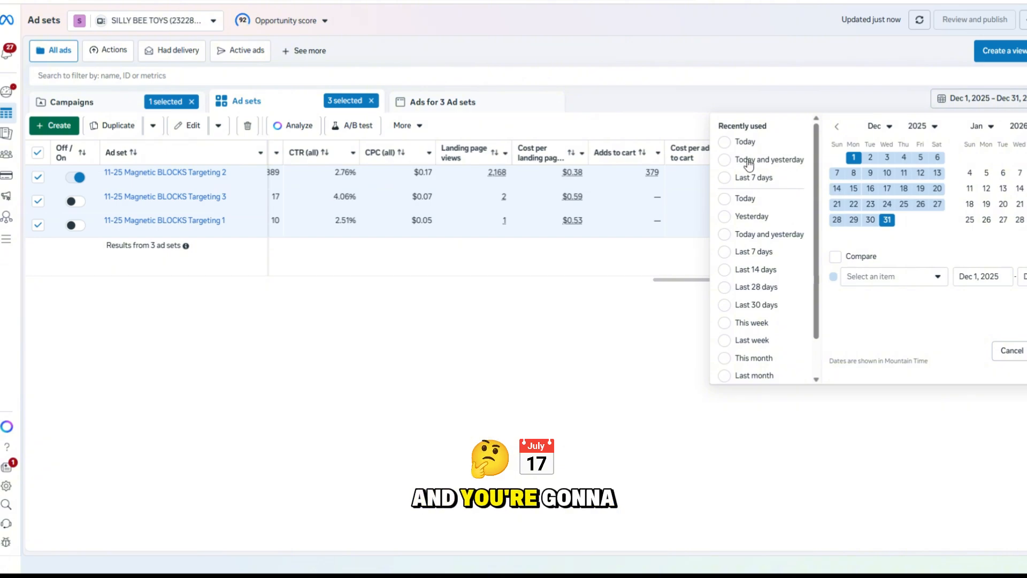
left_click(630, 34)
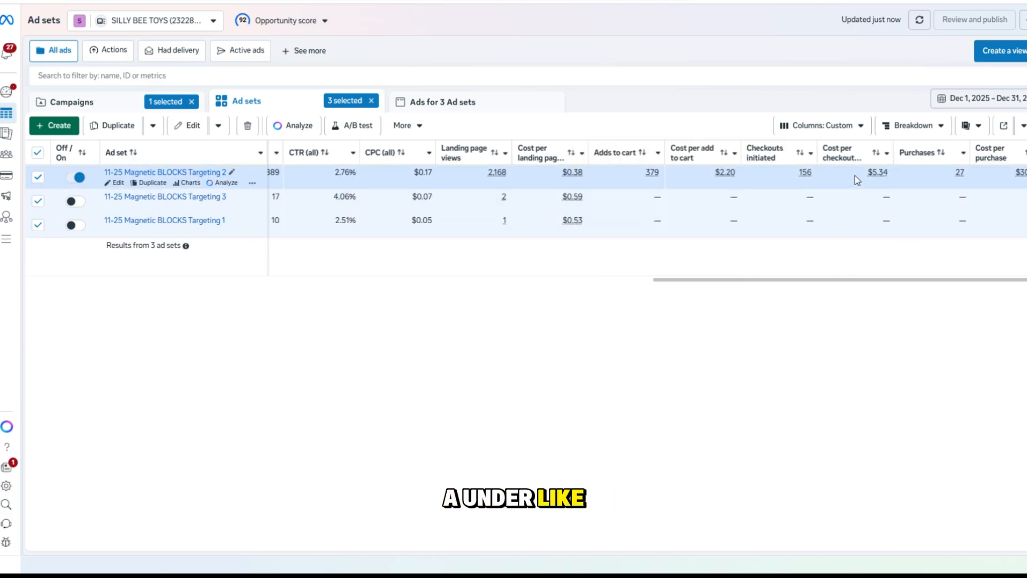
mouse_move(855, 163)
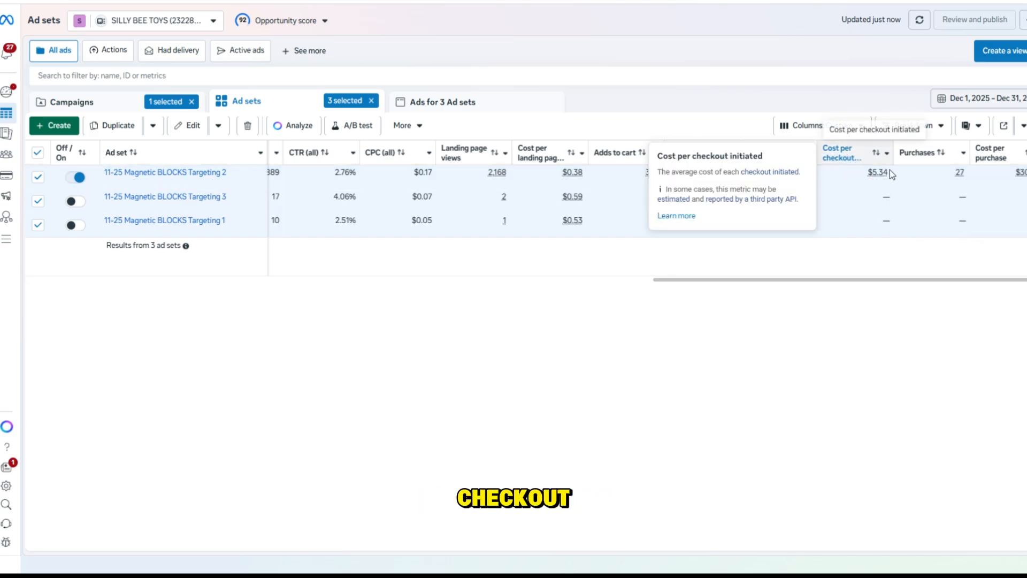
mouse_move(1005, 160)
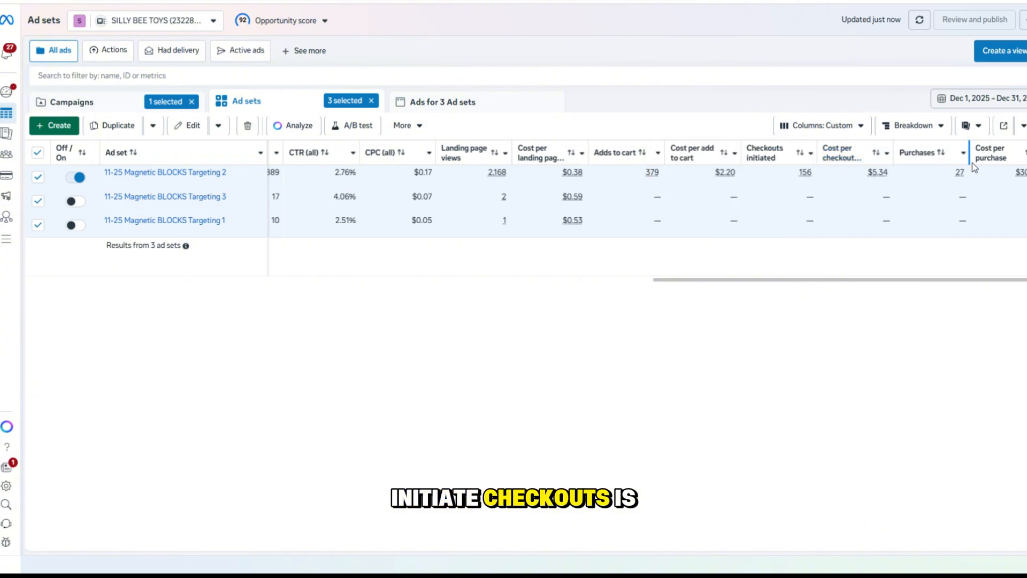
left_click_drag(868, 278, 195, 298)
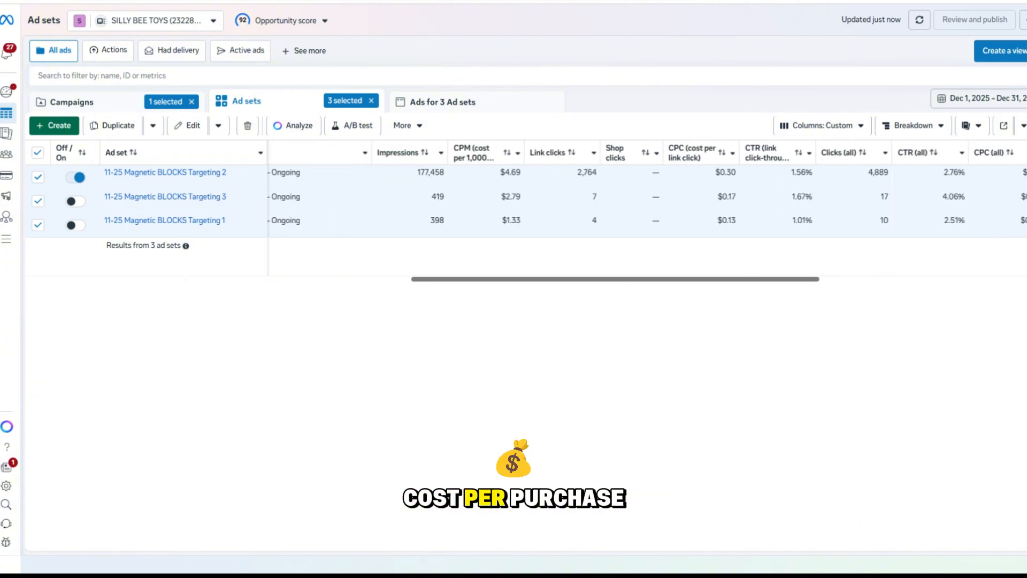
scroll(524, 214, "right", 2)
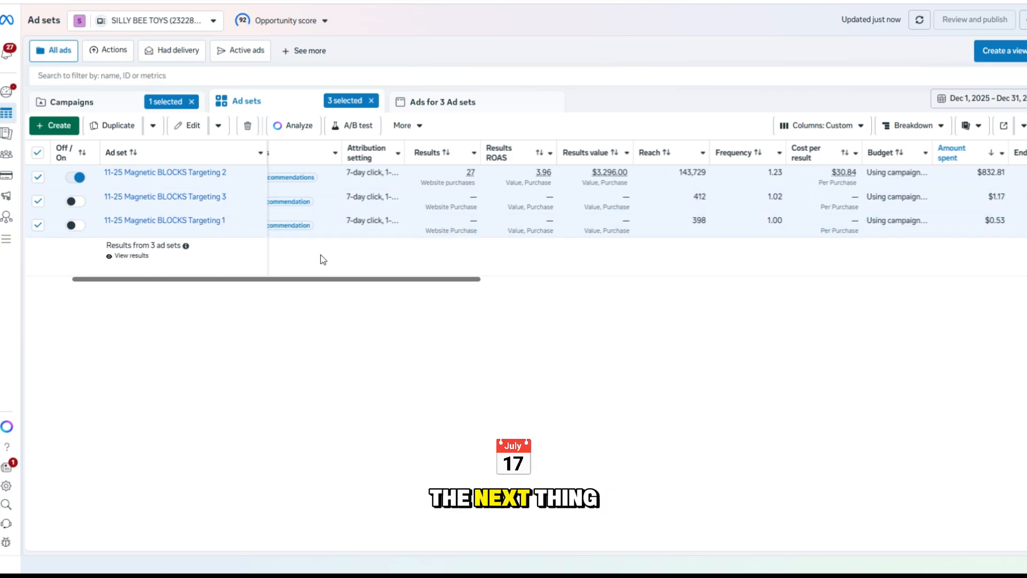
left_click_drag(313, 280, 438, 287)
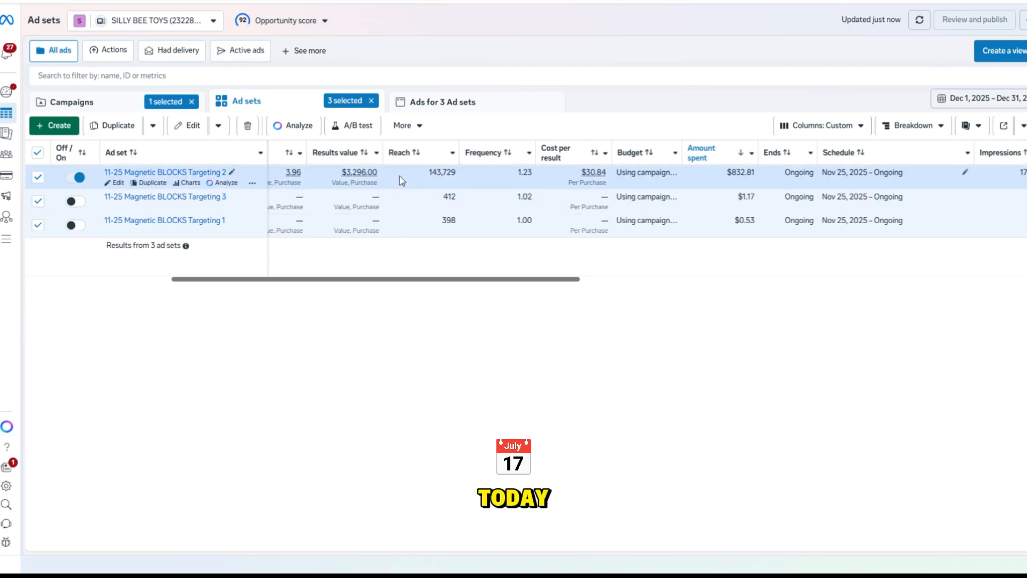
Check which active automated rules apply to the three selected ad sets, and close the overview
left_click(407, 127)
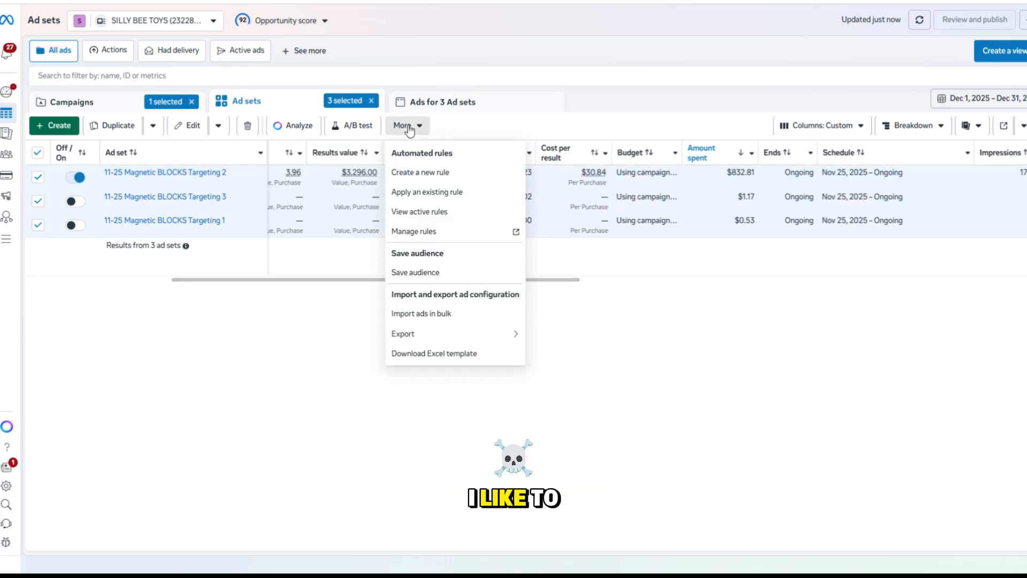
left_click(410, 211)
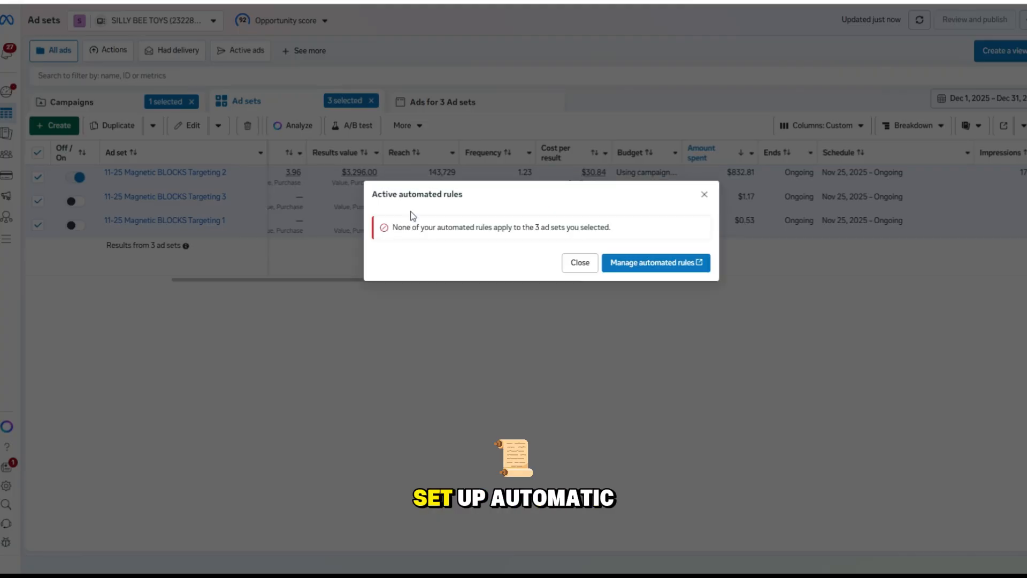
left_click(579, 241)
Start a new custom automated rule for the three selected ad sets and name it SPENT $3.00 NOT 1 CLICK
left_click(406, 126)
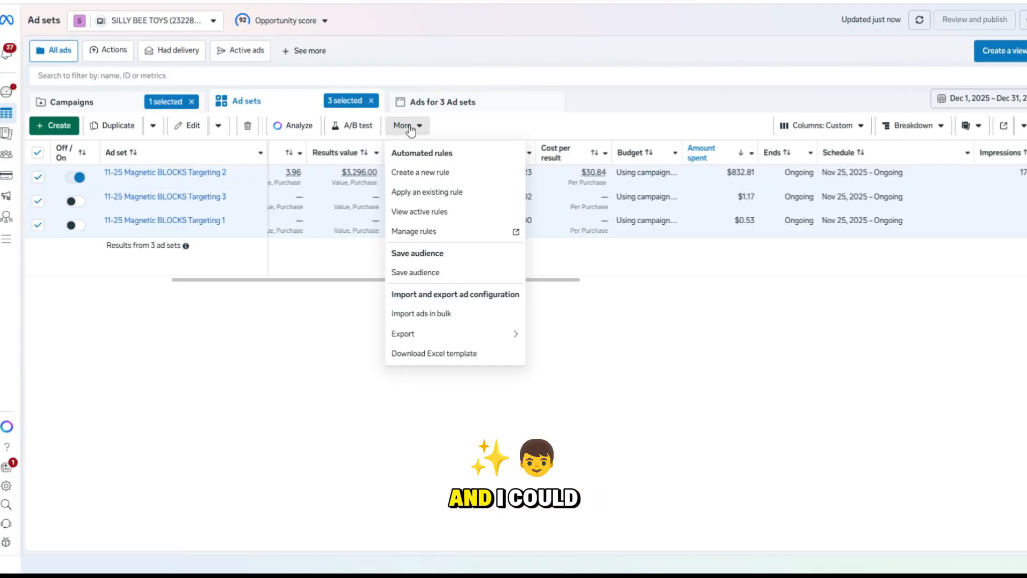
left_click(412, 172)
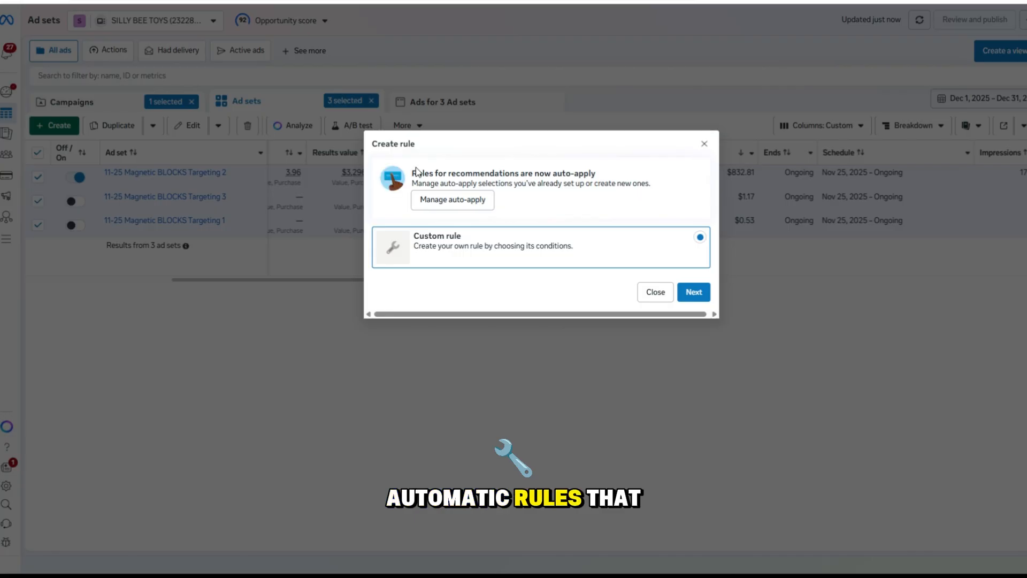
left_click(695, 292)
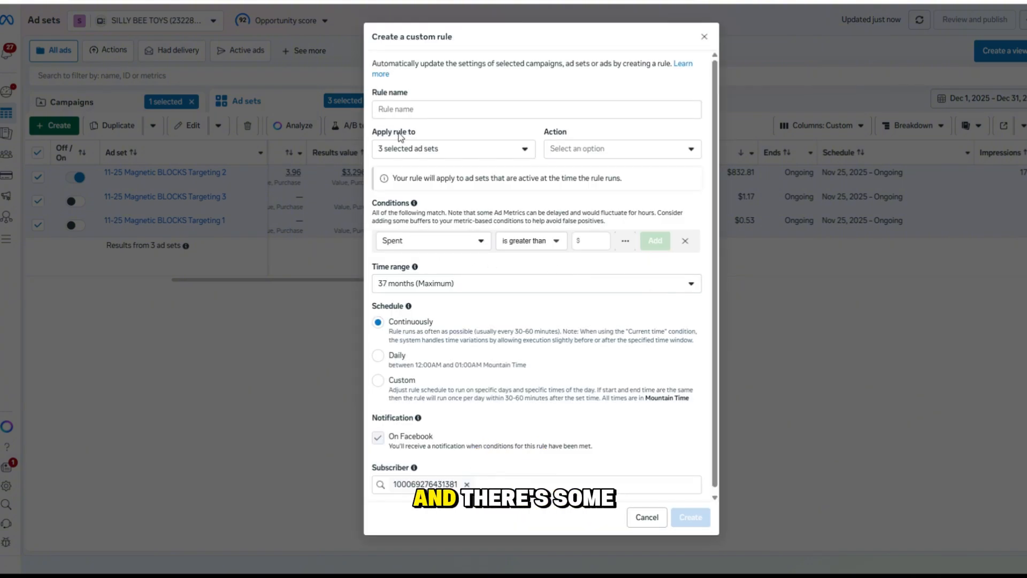
left_click(401, 109)
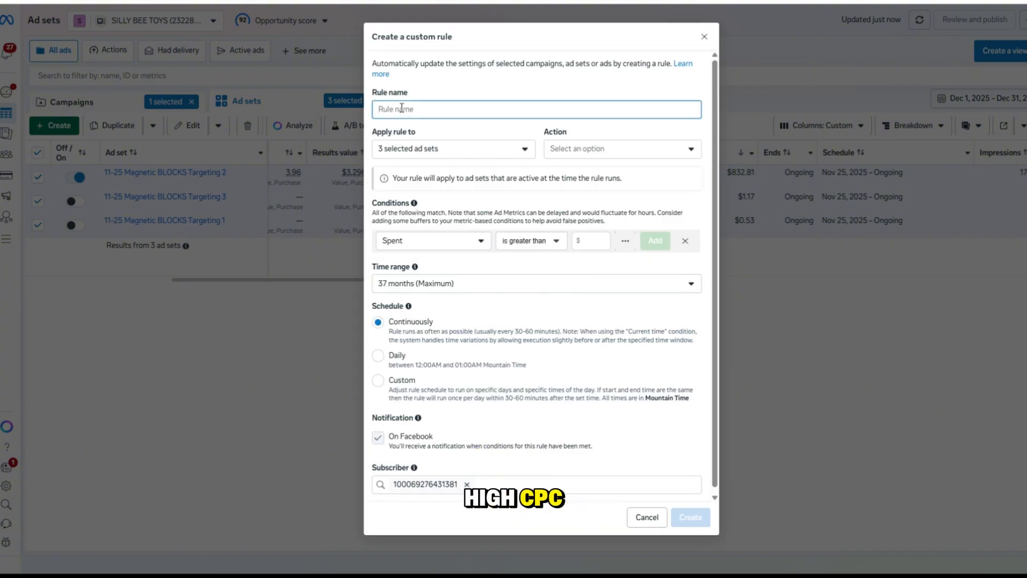
type("SPENT")
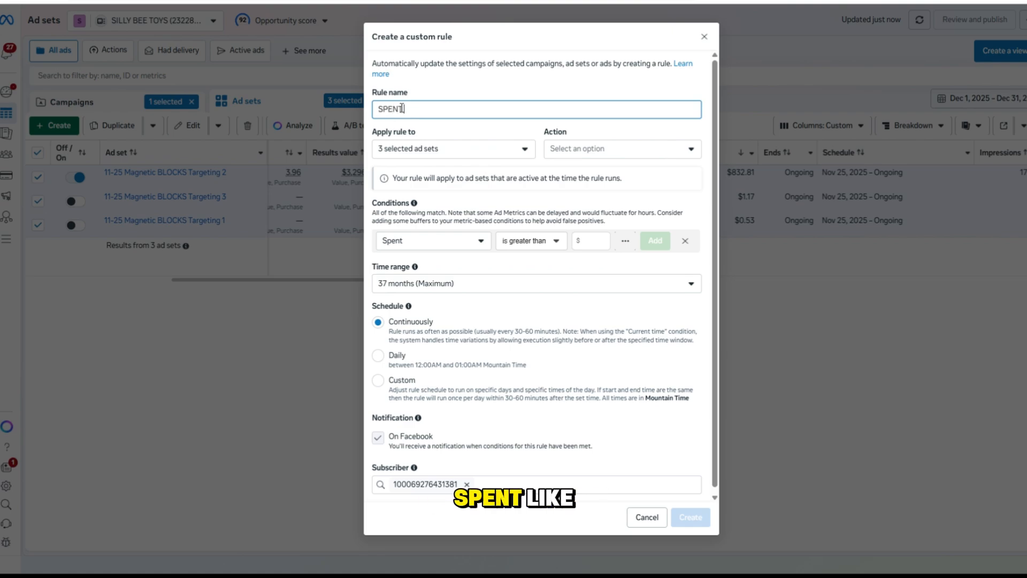
type(" $3.")
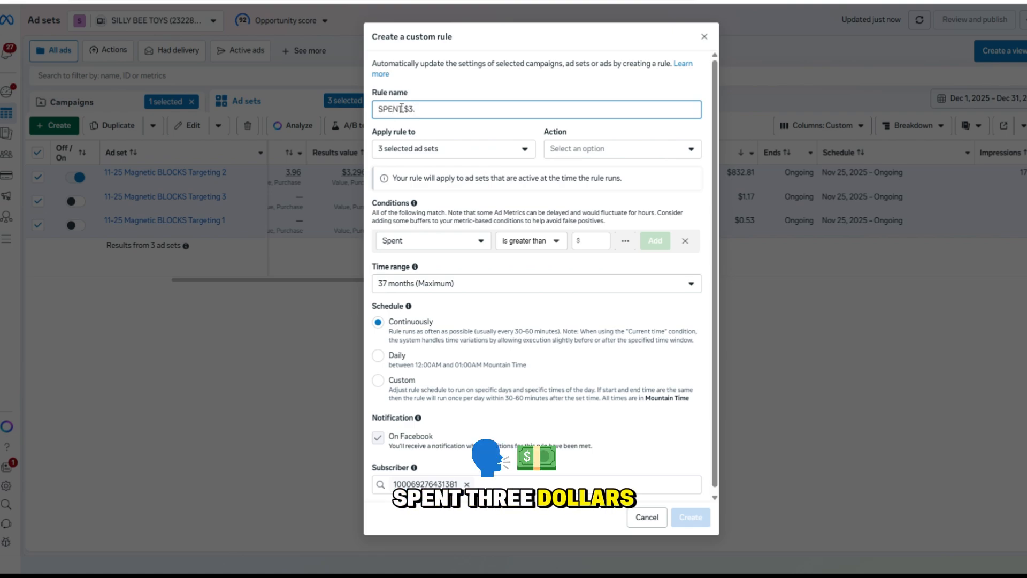
type("00 NOT 1 CLICK")
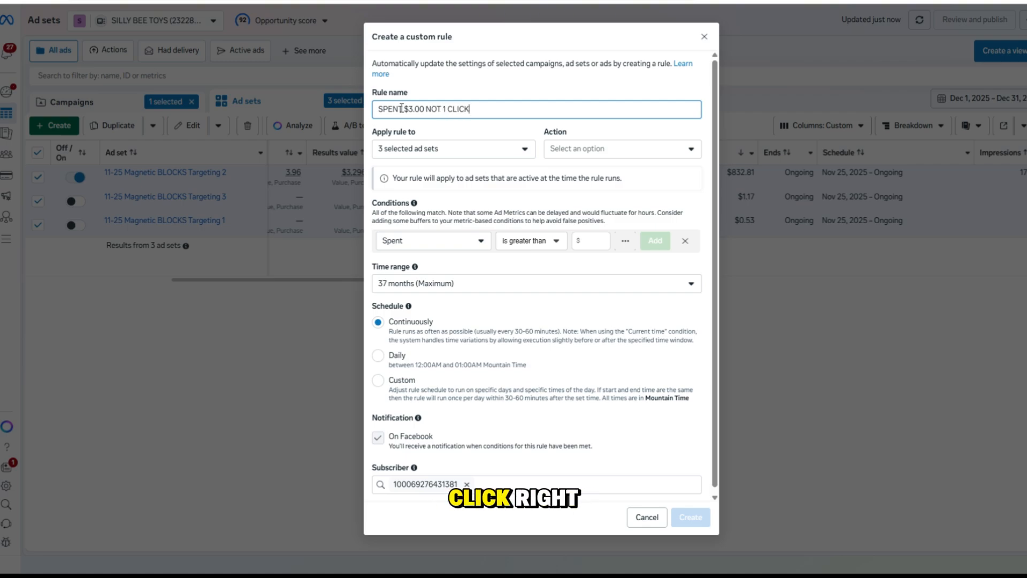
Apply the rule to all active ad sets and set its action to turn off ad sets
left_click(517, 150)
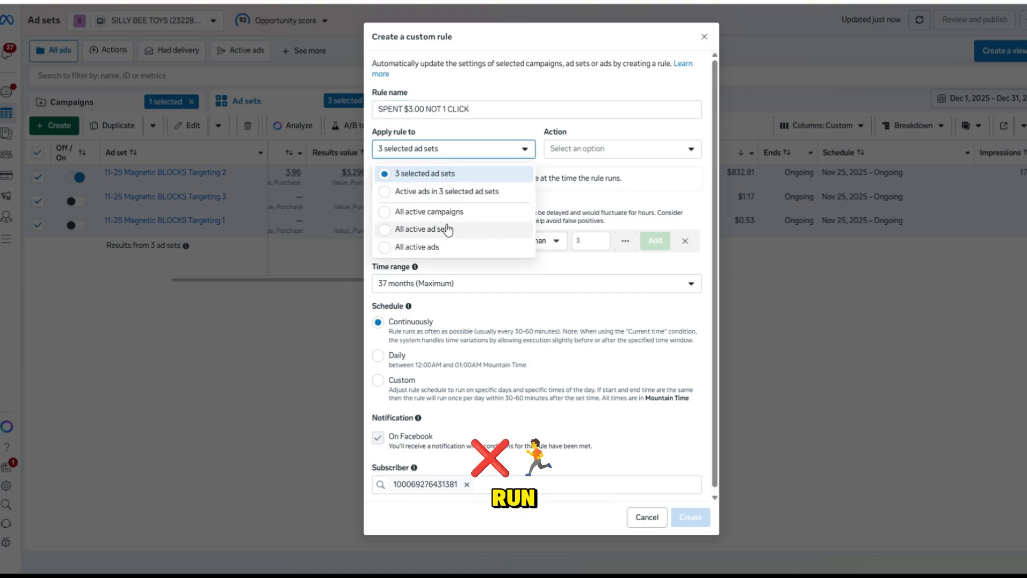
left_click(443, 226)
left_click(566, 156)
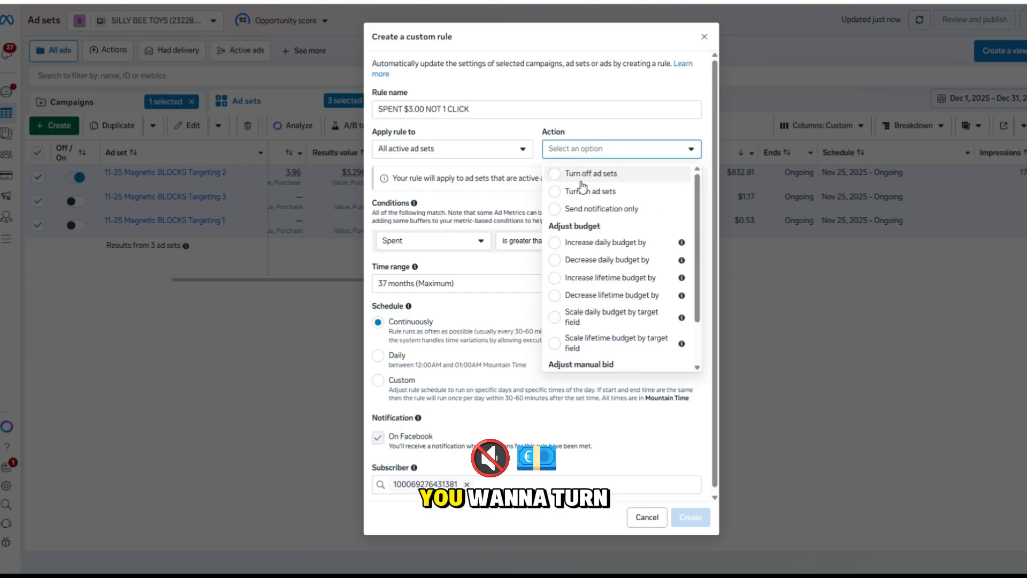
left_click(575, 171)
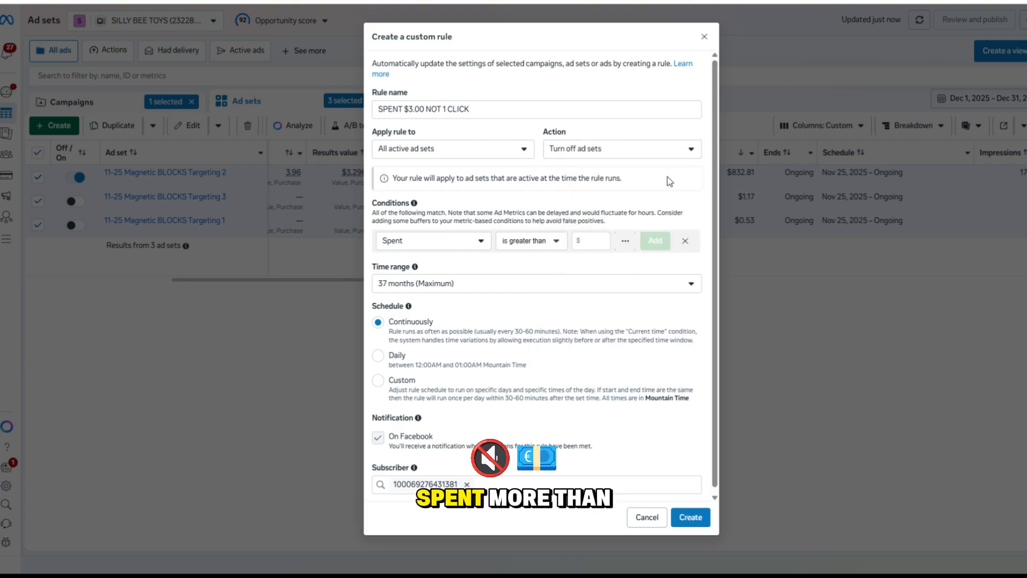
Add the rule's two conditions: Spent is greater than $3.00 and Clicks is smaller than 1
type("3")
key("Return")
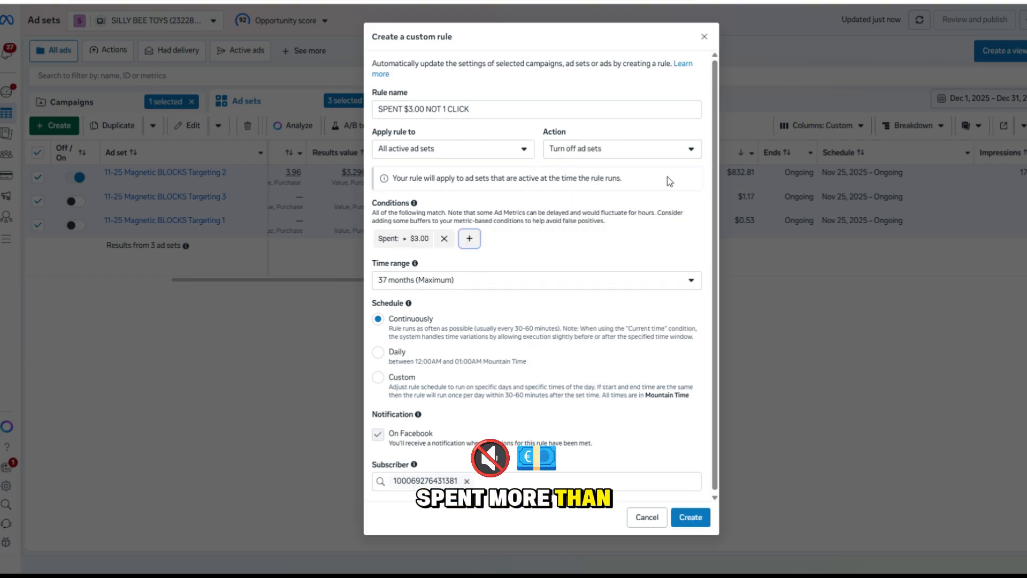
left_click(469, 238)
left_click(464, 259)
type("click")
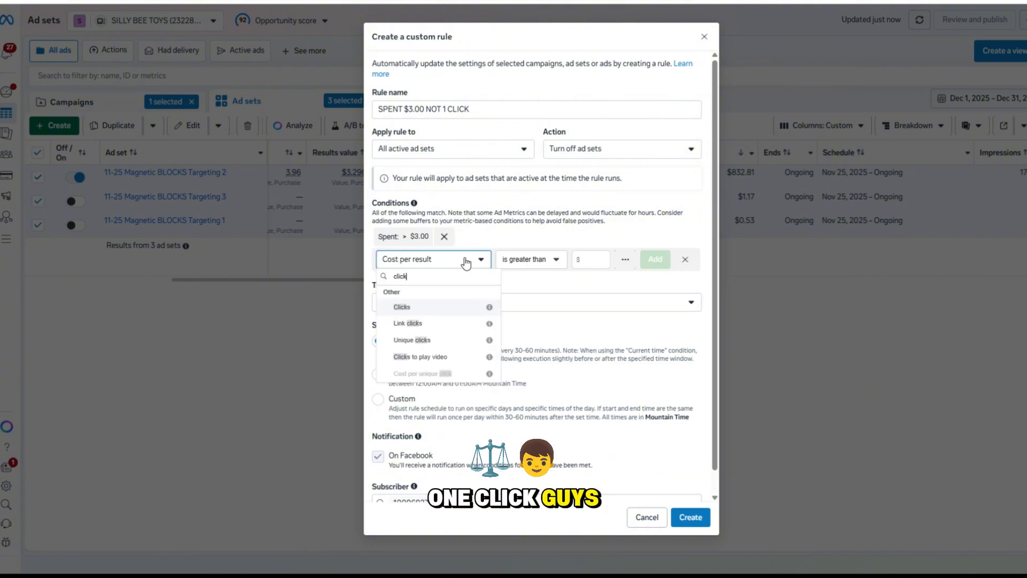
left_click(432, 312)
left_click(550, 262)
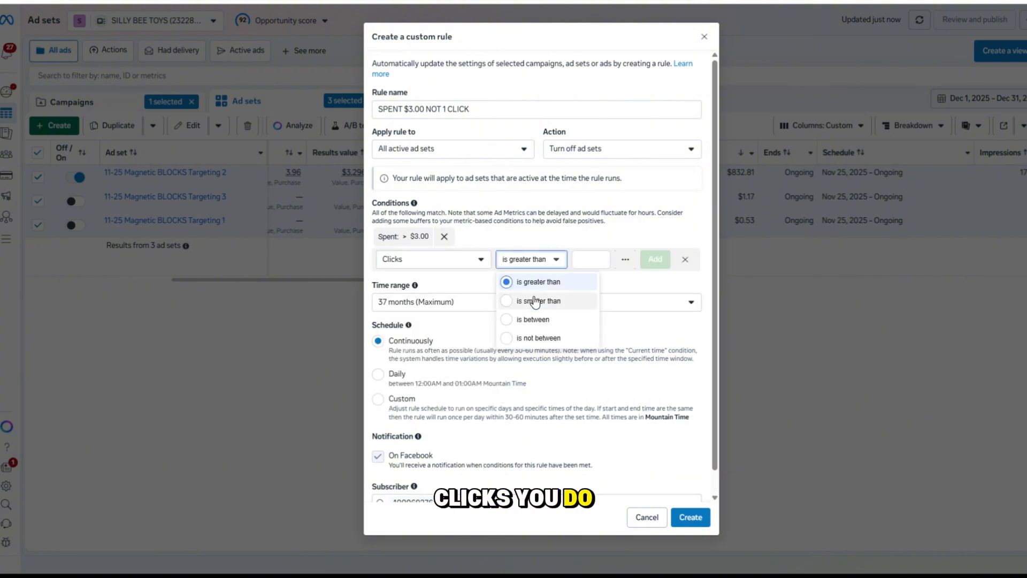
left_click(527, 299)
left_click(583, 260)
type("1")
key("Return")
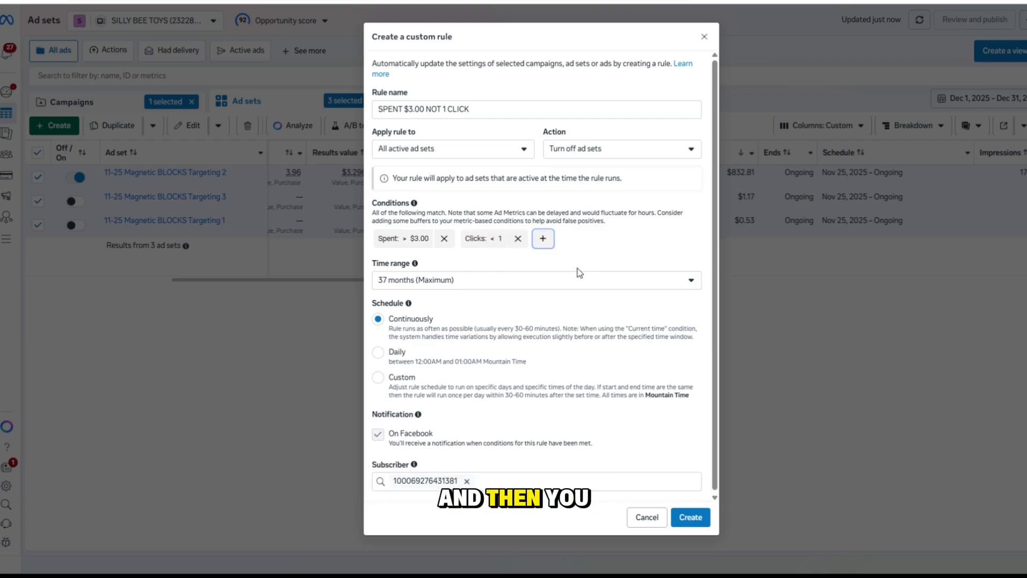
Set the rule's time range to Today and create the rule
left_click(550, 278)
left_click(444, 320)
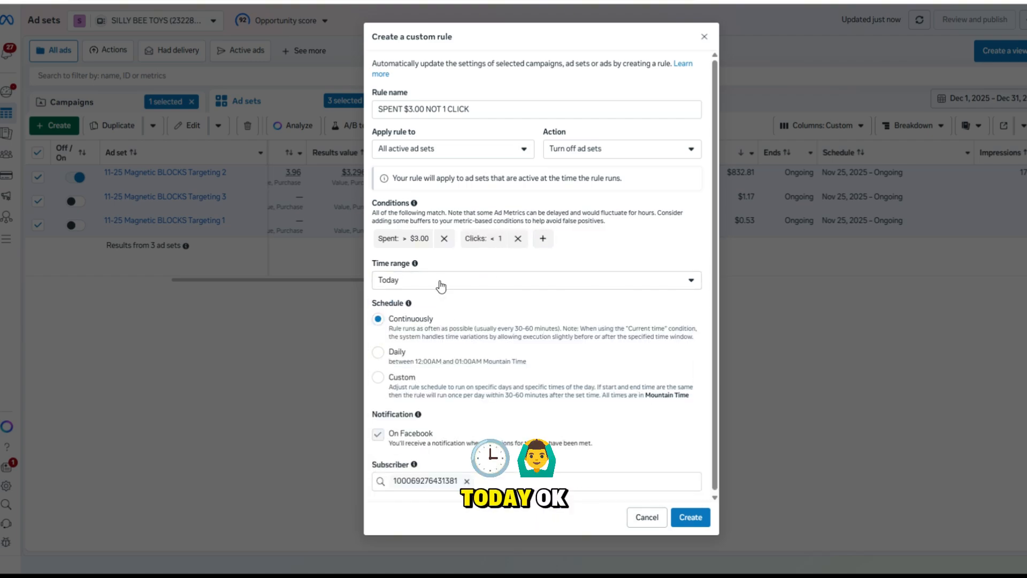
left_click(434, 279)
left_click(428, 320)
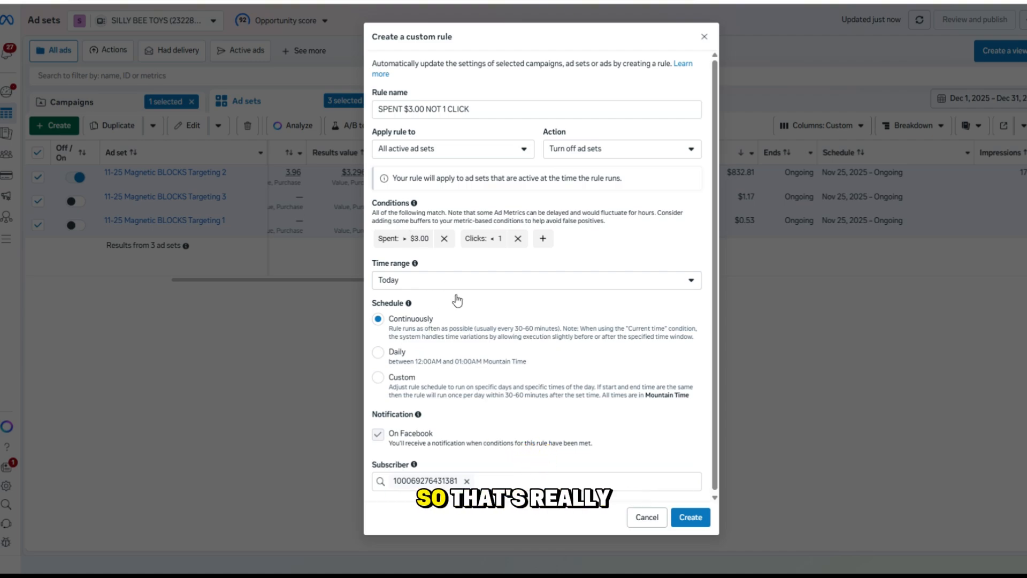
left_click(691, 516)
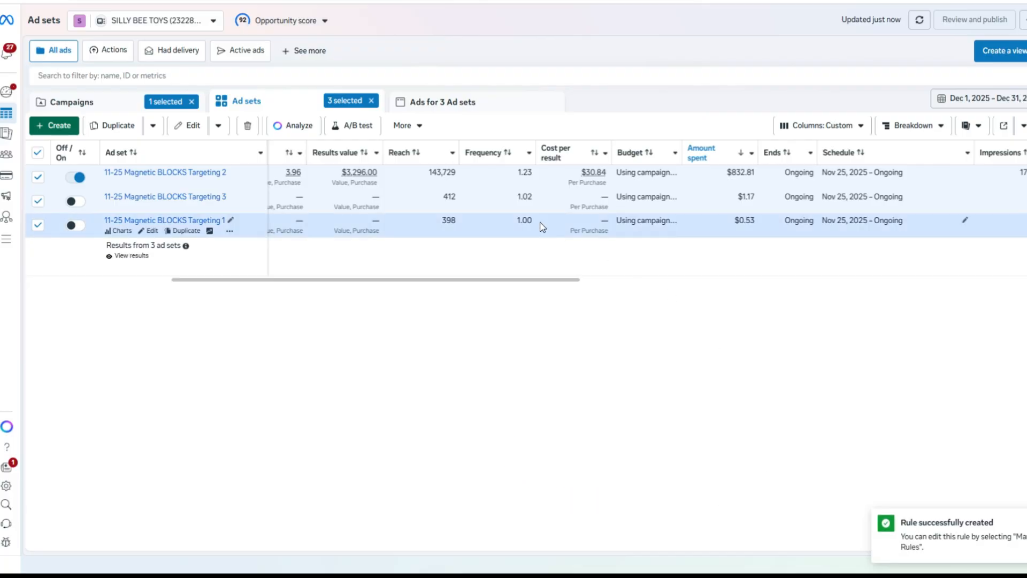
Start another custom automated rule for the selected ad sets and name it TURN BACK ON IN AM!
left_click(403, 126)
left_click(432, 174)
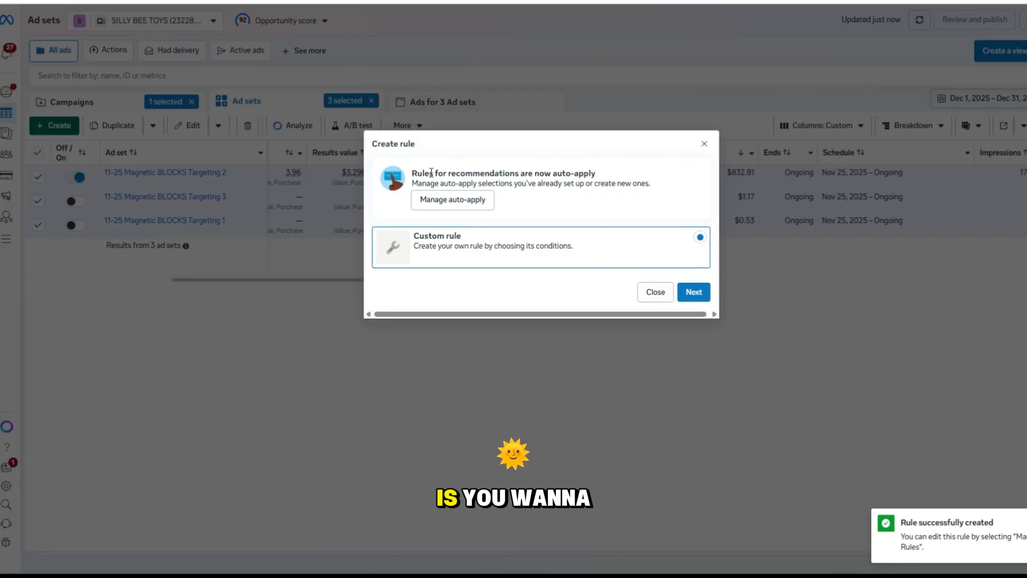
left_click(692, 293)
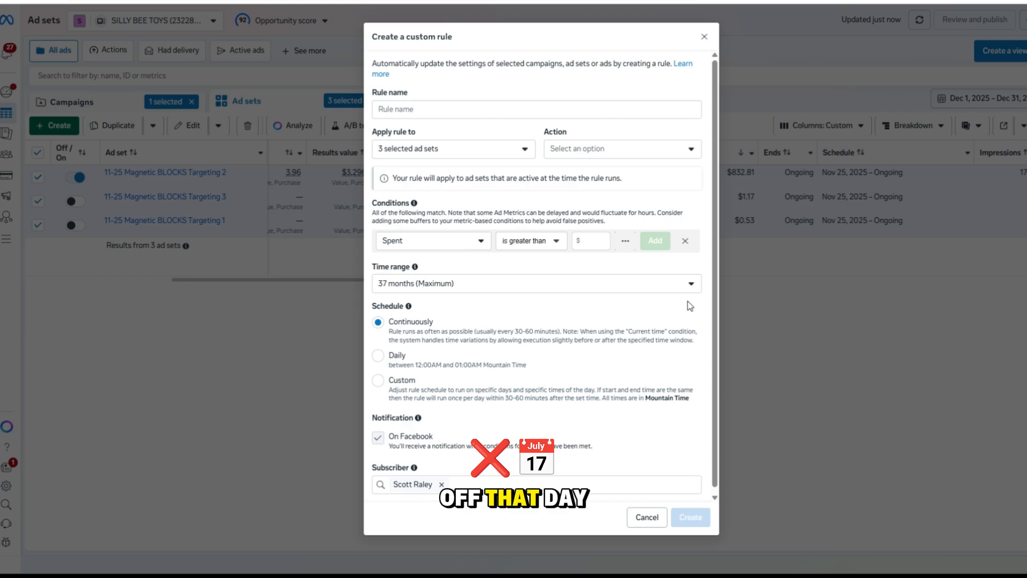
left_click(438, 107)
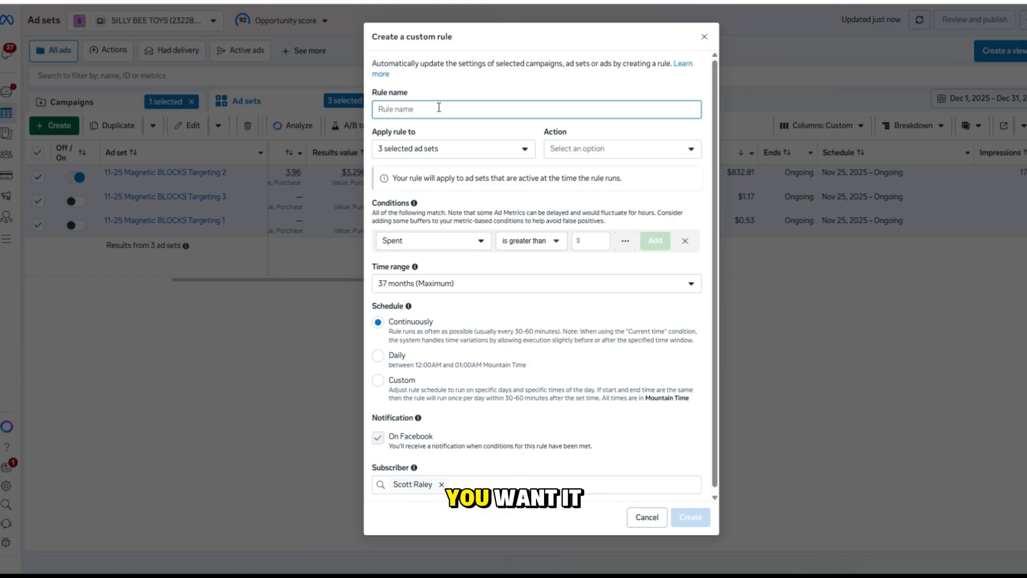
type("TURN BACK ON")
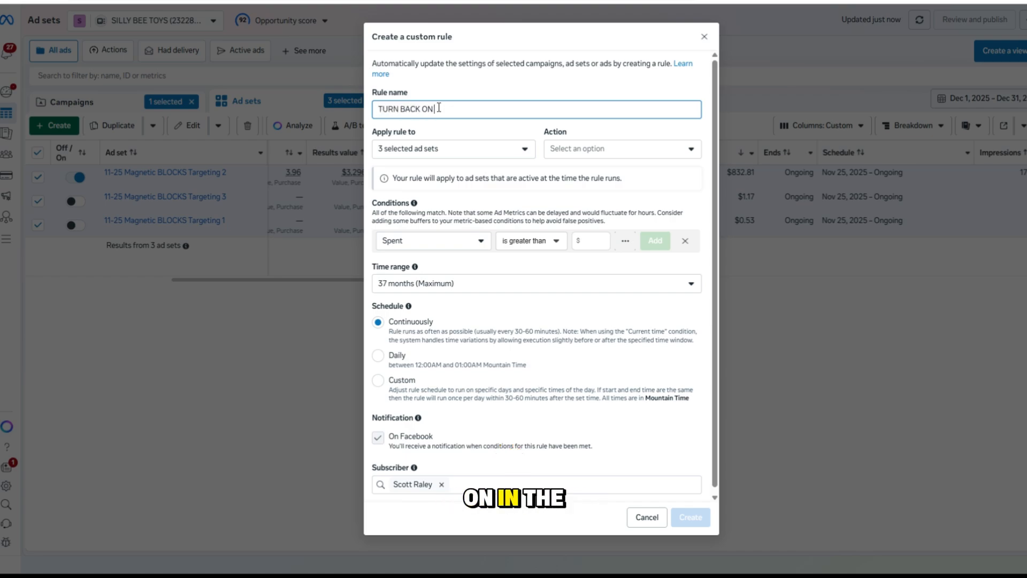
type(" IN AM!")
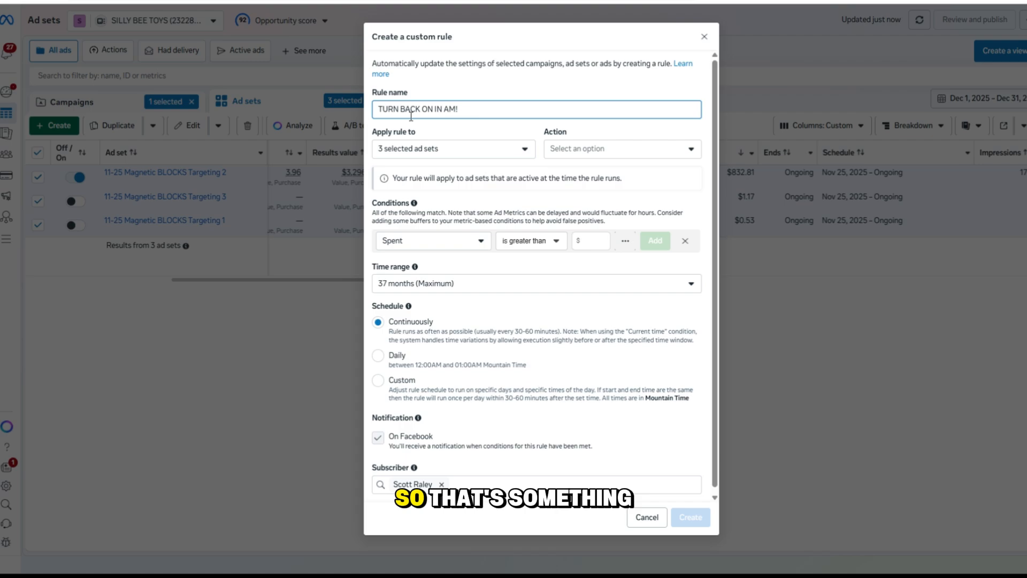
Have the rule turn on all paused ad sets whose Spent is greater than $1.00
left_click(410, 151)
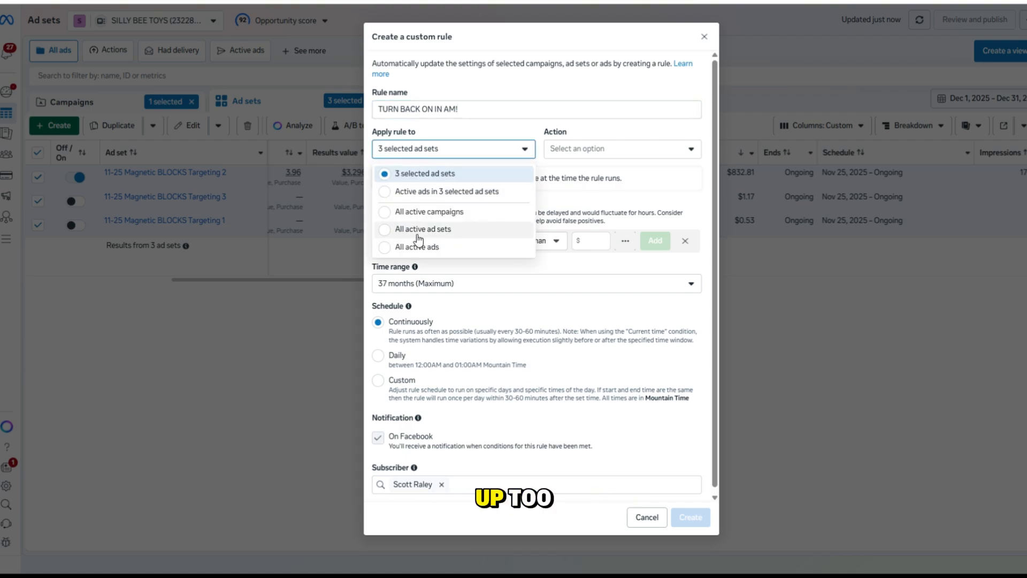
left_click(419, 235)
left_click(592, 152)
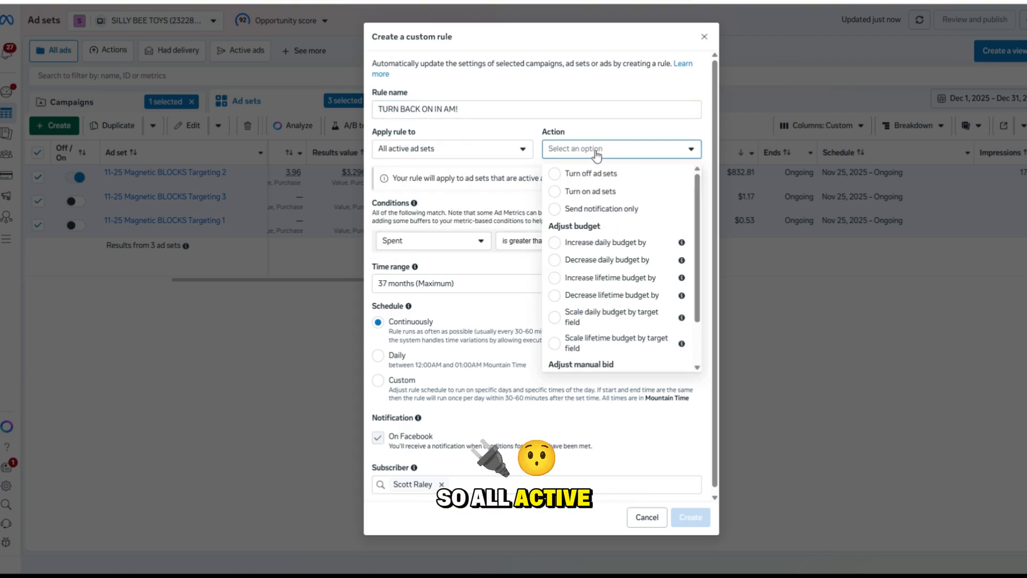
left_click(593, 191)
left_click(591, 240)
type("1")
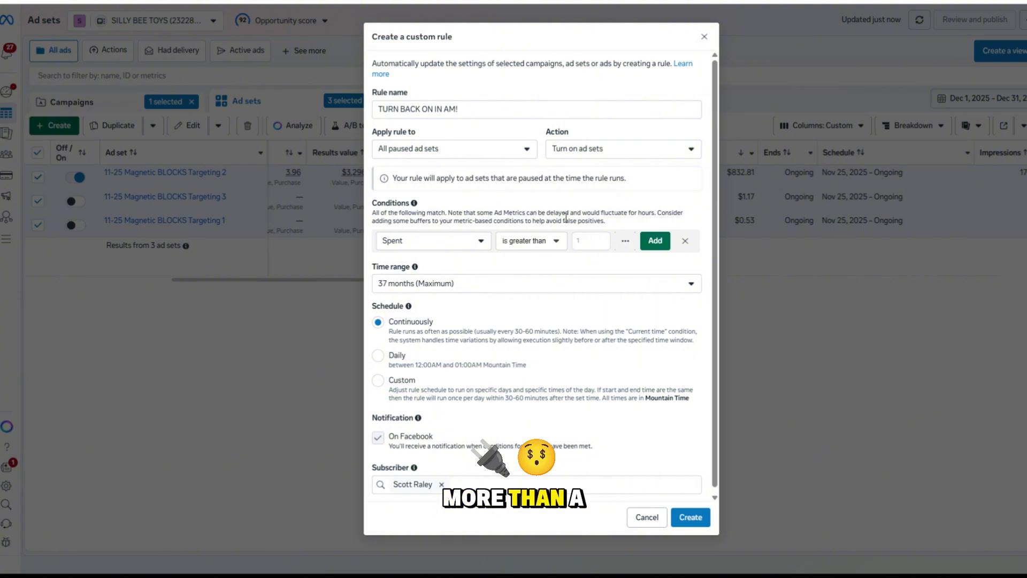
key("Return")
Schedule the rule to run daily with the time range kept at 37 months (Maximum), and close the dialog without creating the rule
left_click(446, 281)
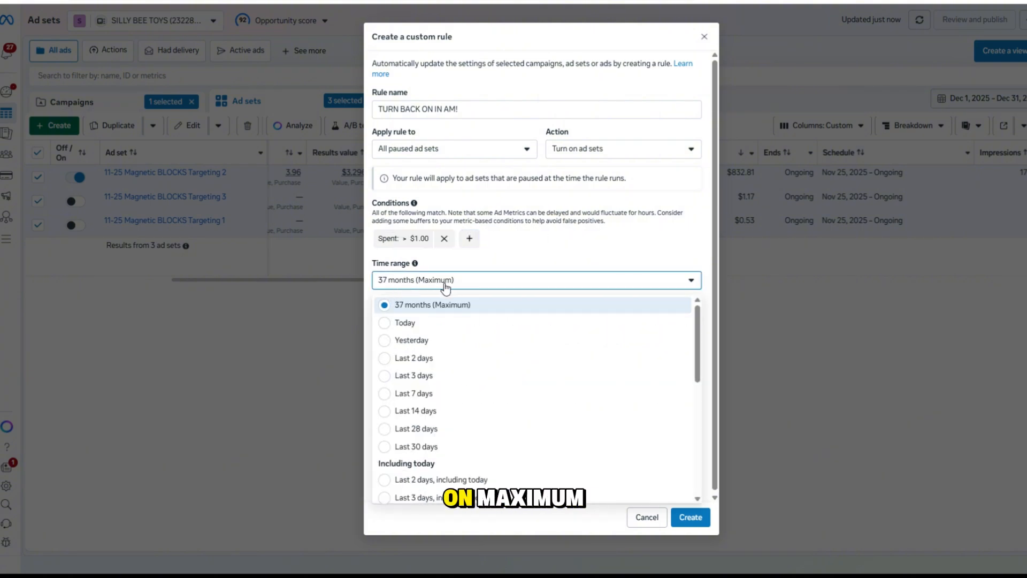
left_click(593, 254)
left_click(411, 359)
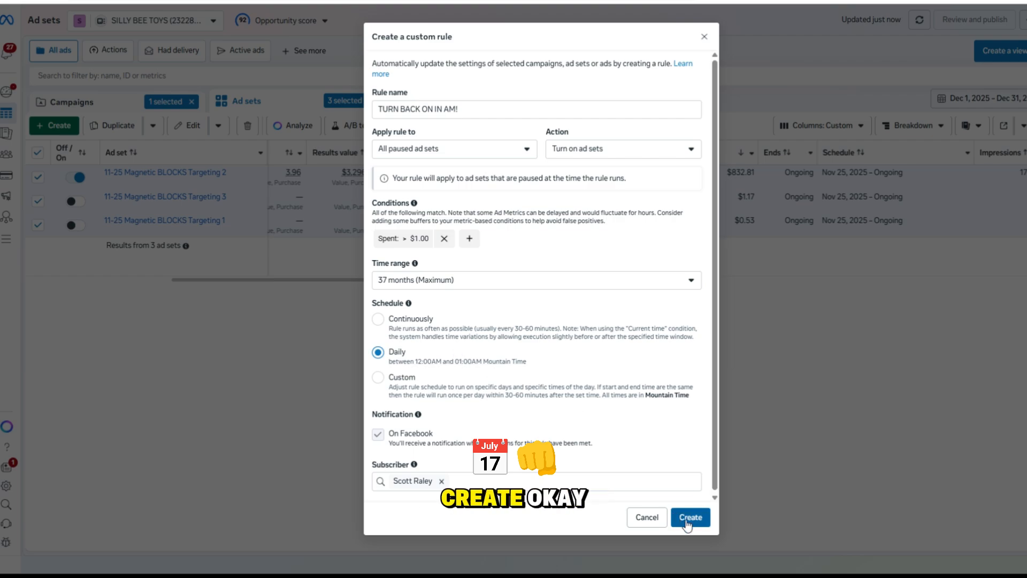
left_click(704, 37)
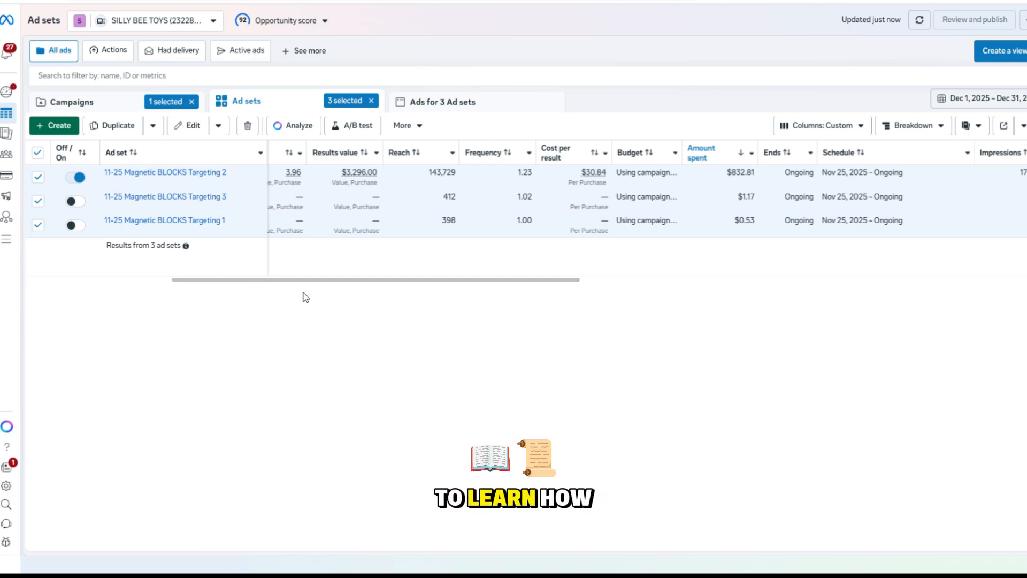
Start a new custom automated rule for the selected ad sets and name it SPENT $30 NO ADD TO CARTS
left_click(402, 126)
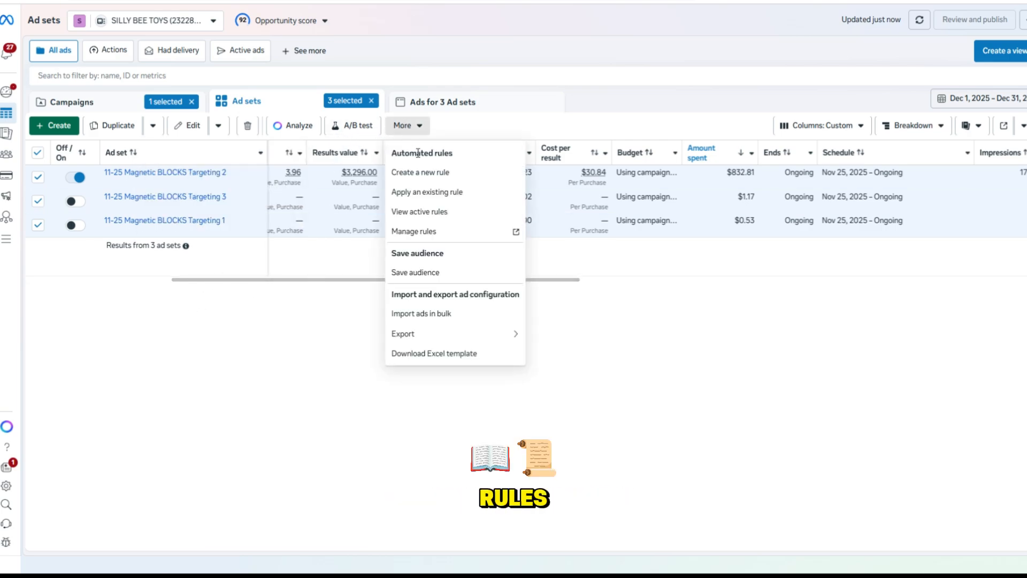
left_click(420, 172)
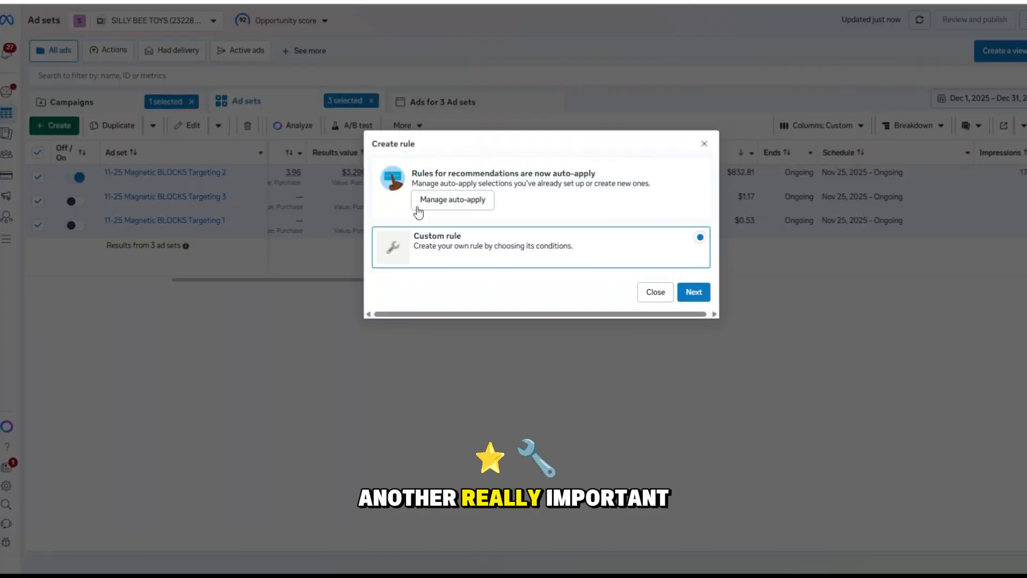
left_click(687, 293)
left_click(425, 108)
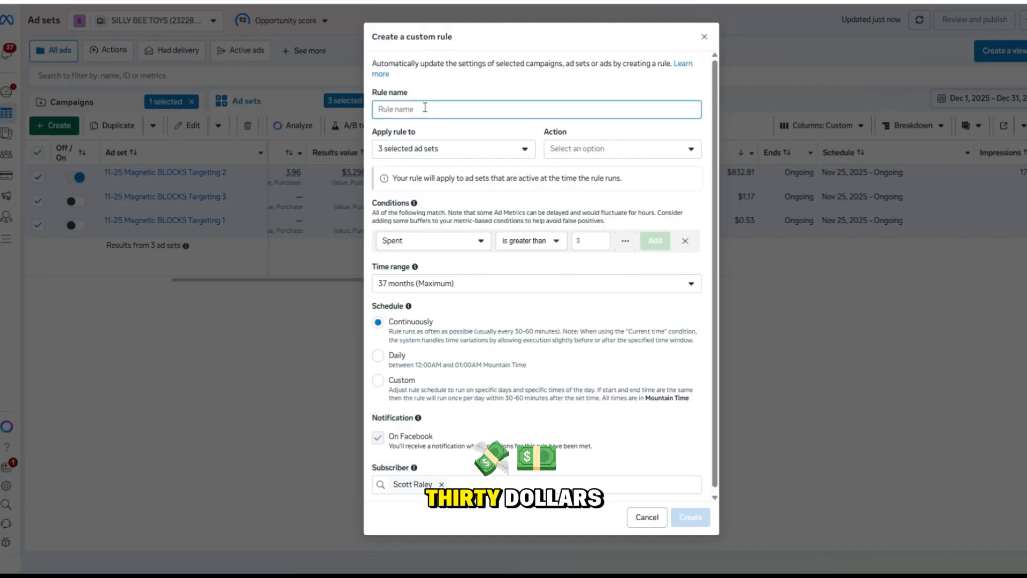
type("SPENT")
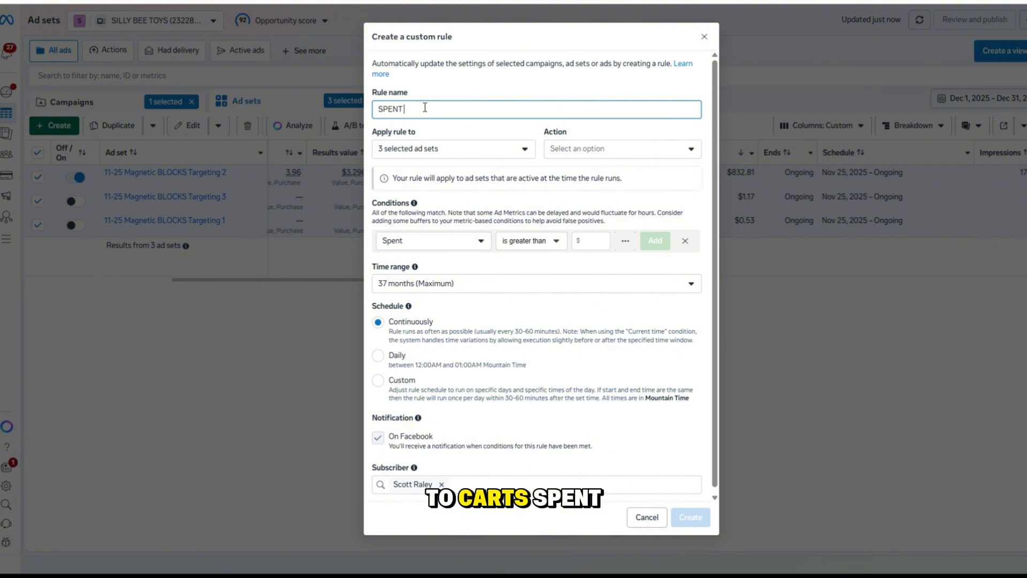
type(" NO0")
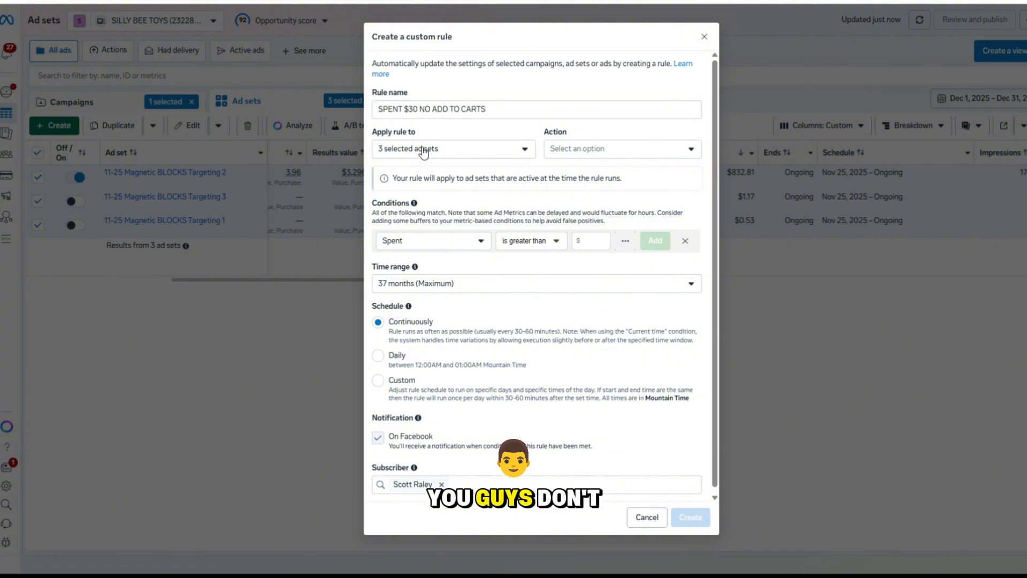
Make the add-to-cart rule turn off ad sets and apply it to all active ad sets
left_click(426, 149)
left_click(427, 228)
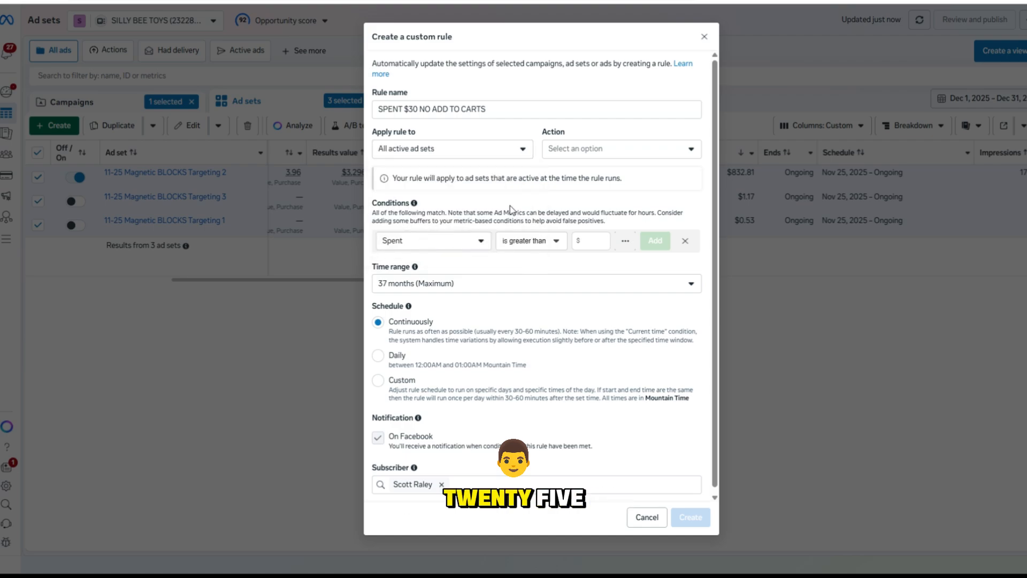
left_click(571, 148)
left_click(590, 172)
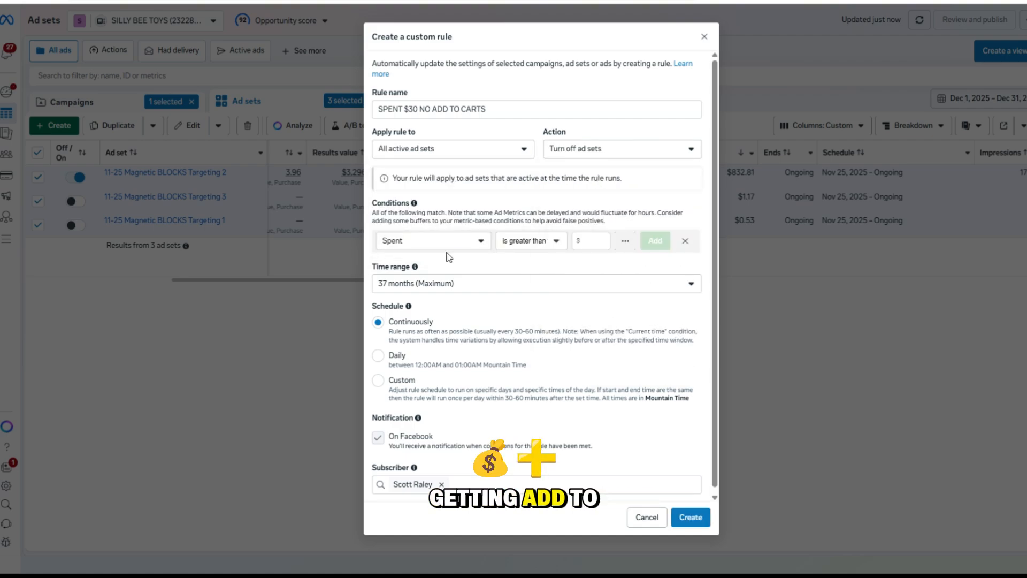
Add the conditions Spent is greater than $28.00 and Adds to Cart (Meta Pixel) is smaller than 1
type("28")
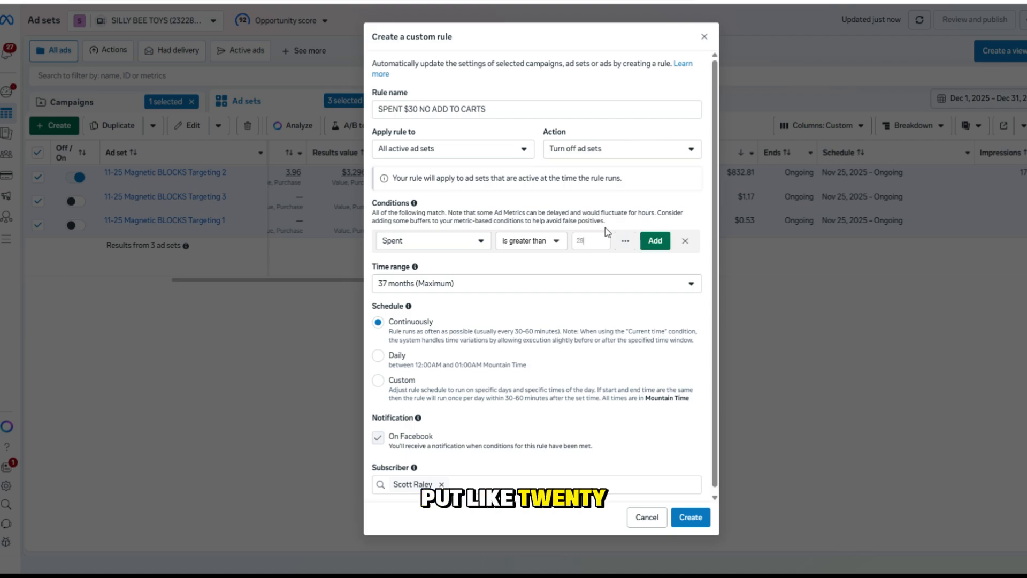
key("Return")
left_click(472, 239)
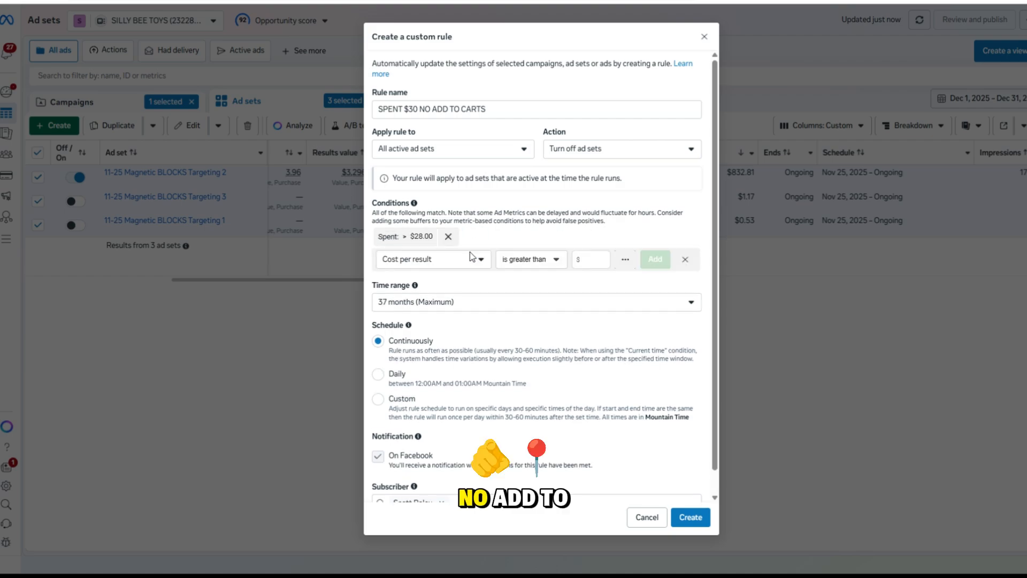
left_click(449, 261)
type("cart")
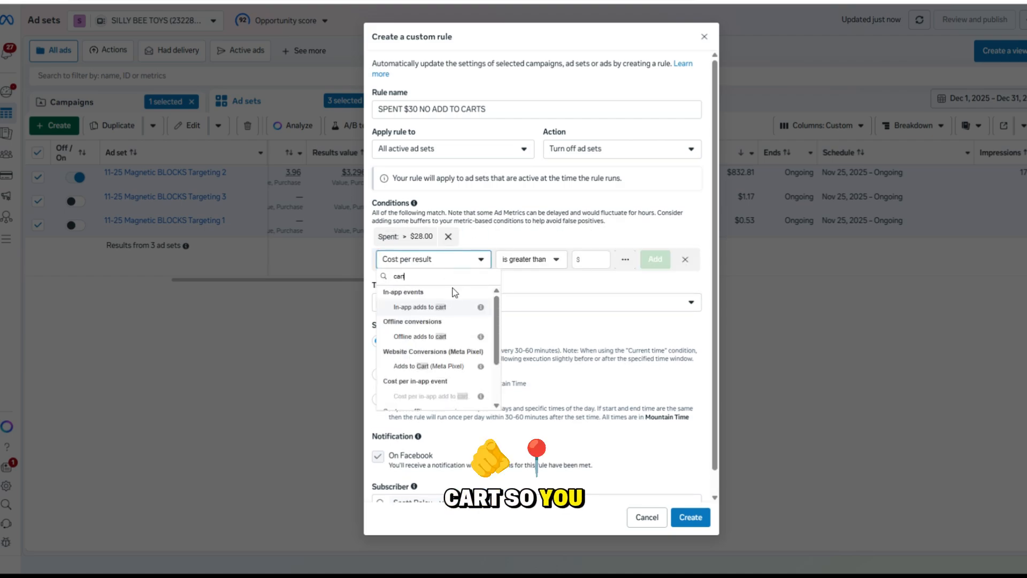
left_click(431, 366)
left_click(531, 259)
left_click(519, 298)
left_click(595, 255)
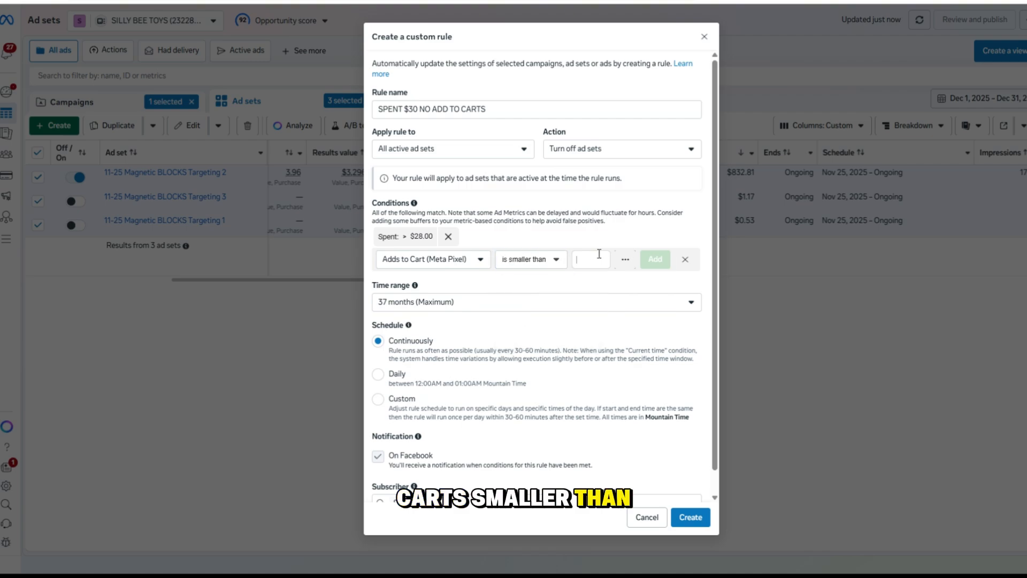
type("1")
key("Return")
Set the add-to-cart rule's time range to Today
left_click(464, 281)
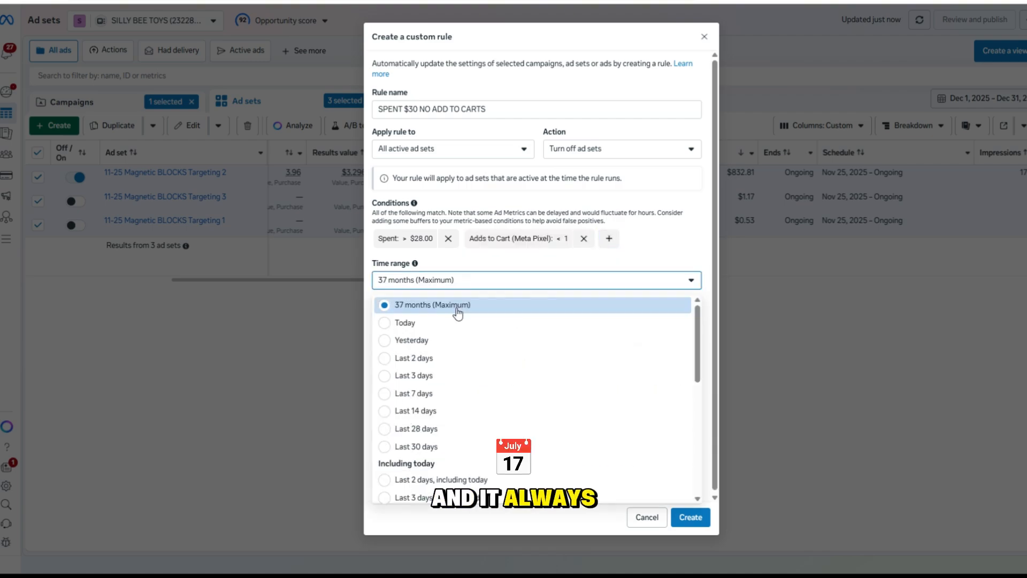
left_click(456, 325)
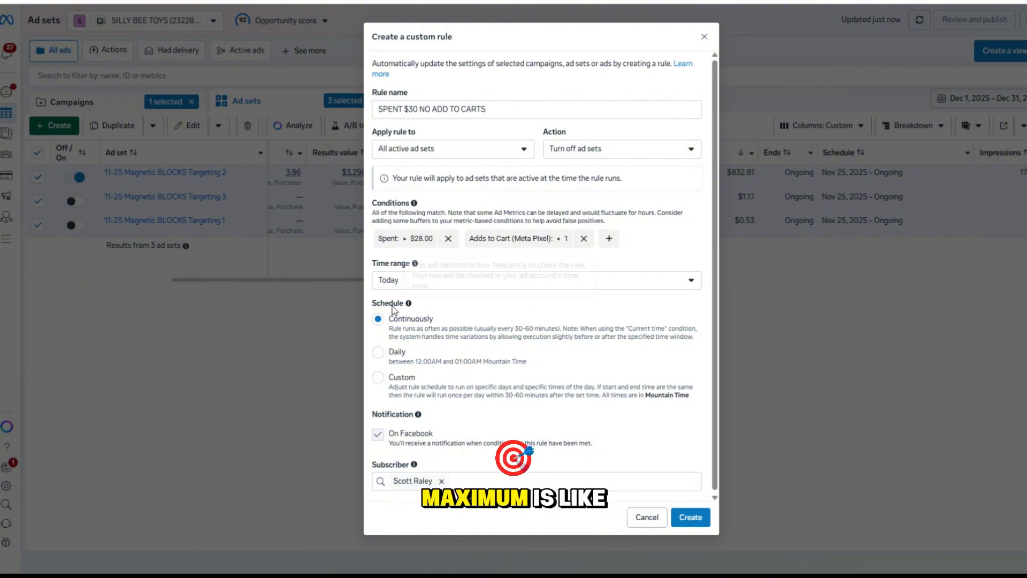
left_click(394, 284)
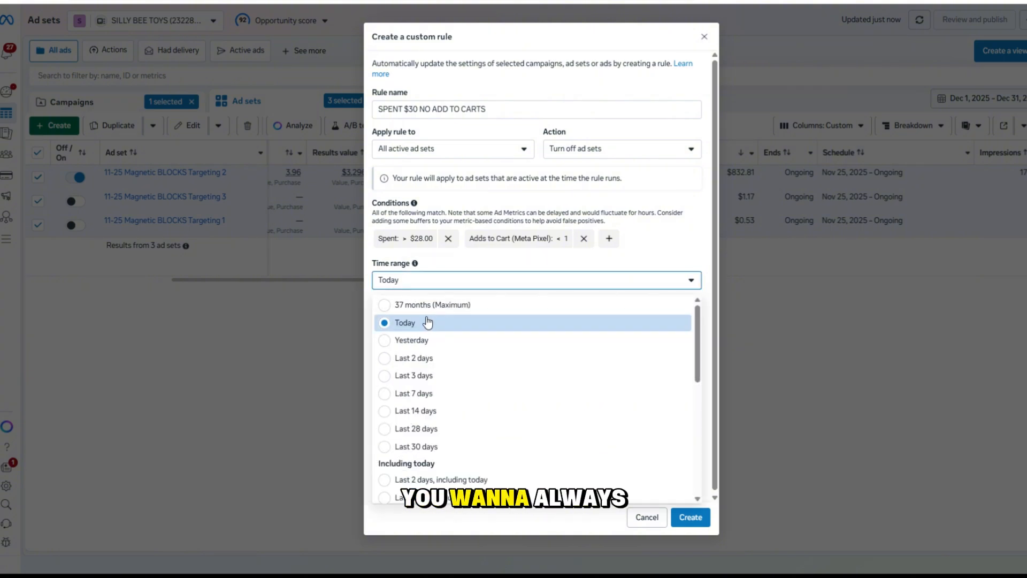
left_click(458, 263)
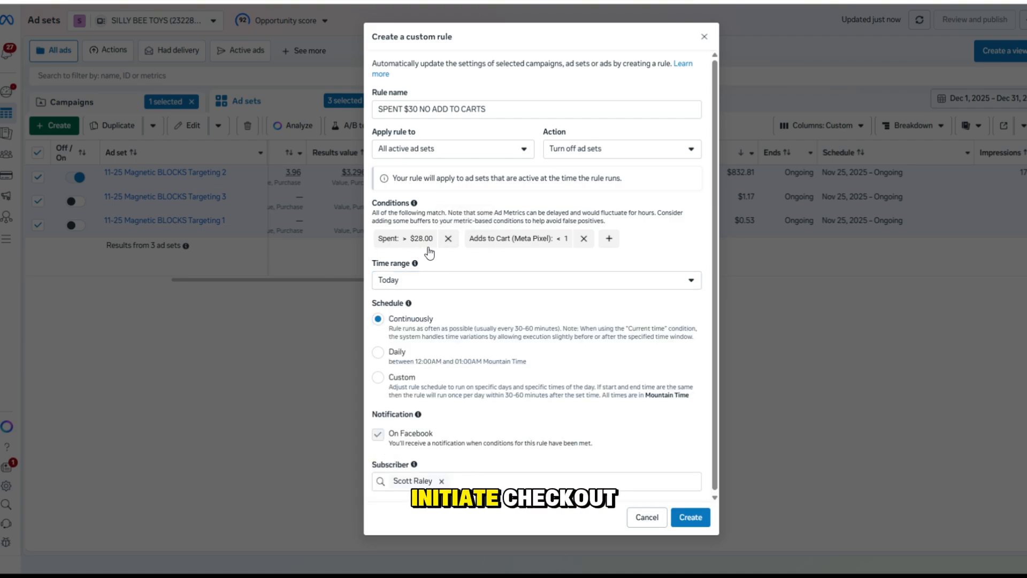
Rename the rule as SPENT $50 NO 1 INITIATE CHECKOUT
double_click(414, 110)
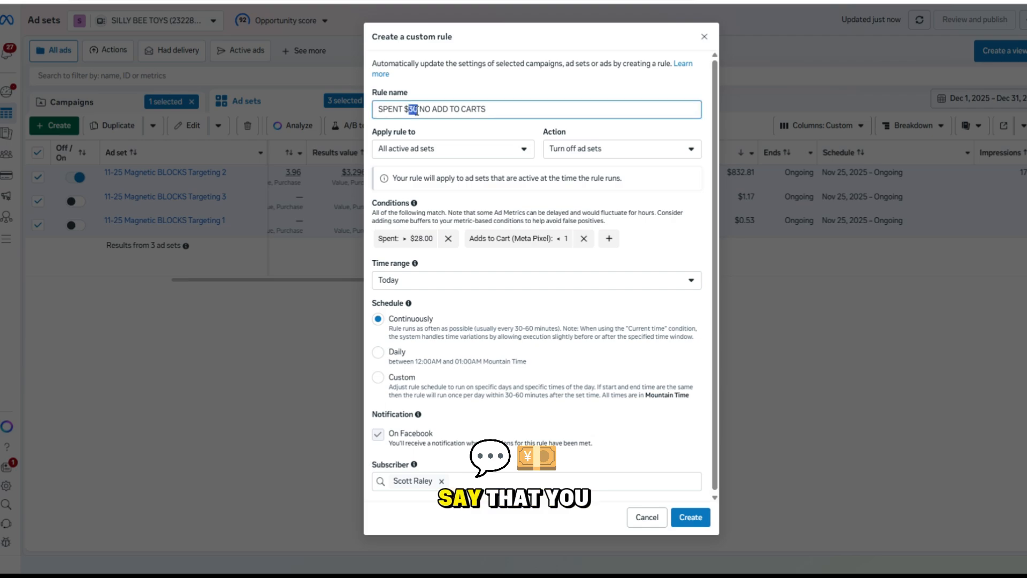
type("50")
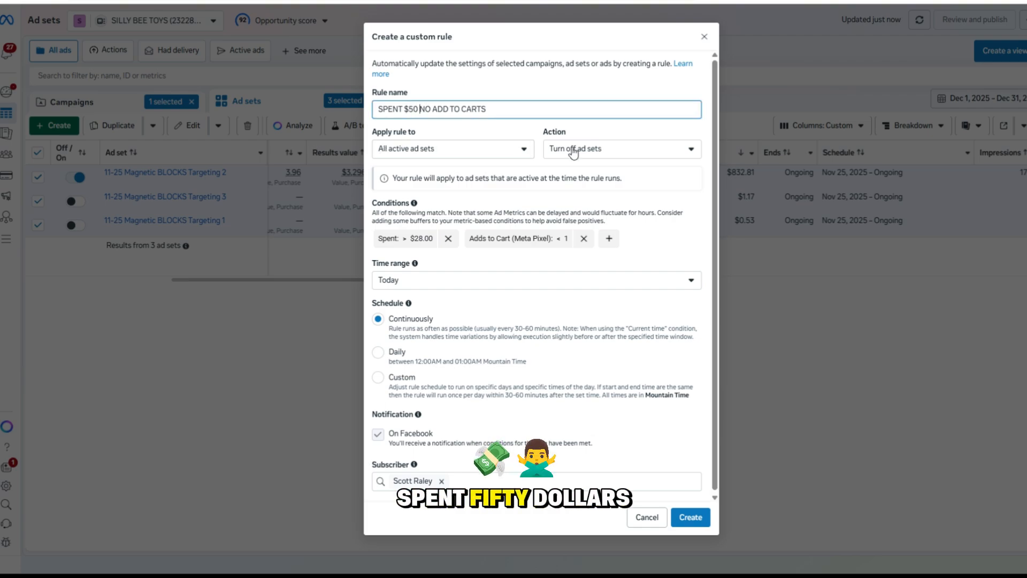
left_click_drag(432, 109, 549, 86)
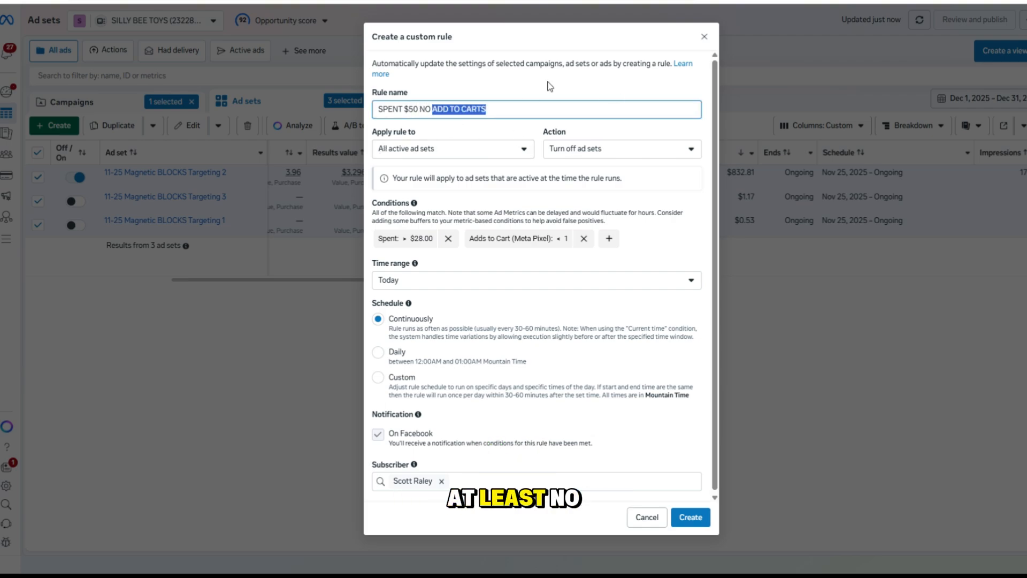
type("`")
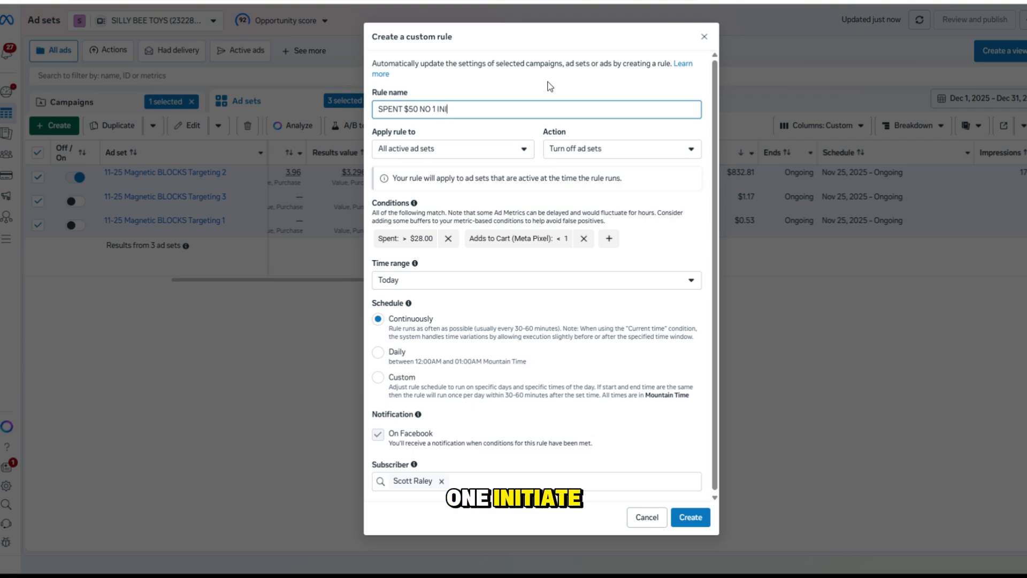
type(" INITITATE")
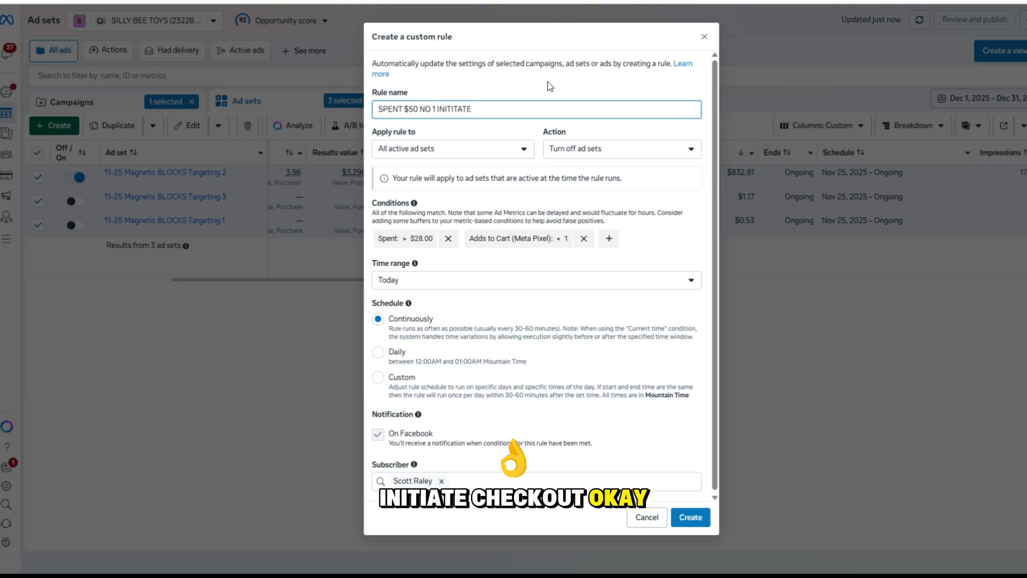
key("BackSpace")
key("BackSpace")
key("BackSpace")
key("BackSpace")
type("ATE CHECKOUT")
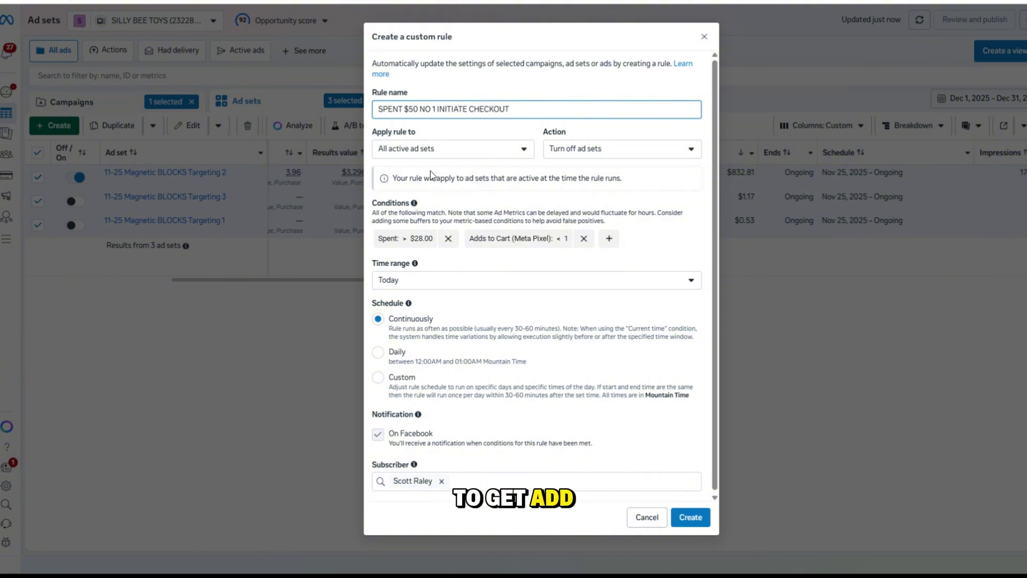
Change the rule's conditions to Spent is greater than $50.00 and Checkouts Initiated (Meta Pixel) is smaller than 1
left_click(420, 238)
type("50")
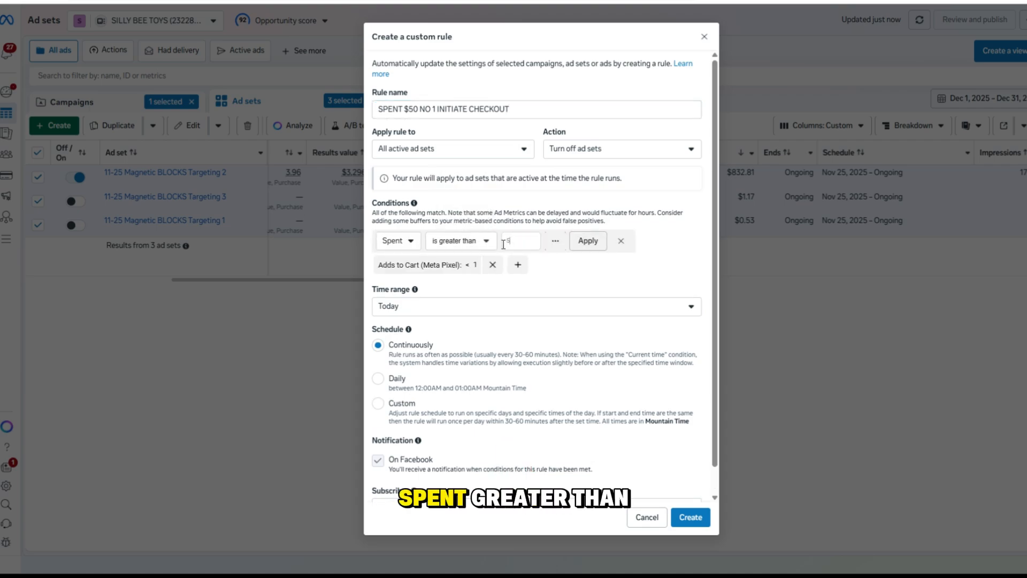
key("Return")
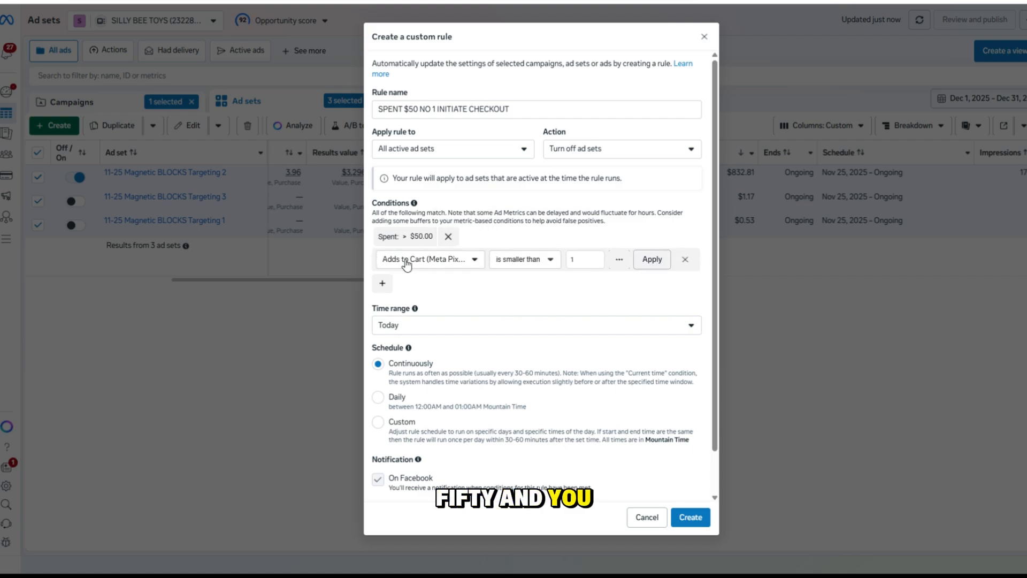
left_click(407, 260)
type("ini")
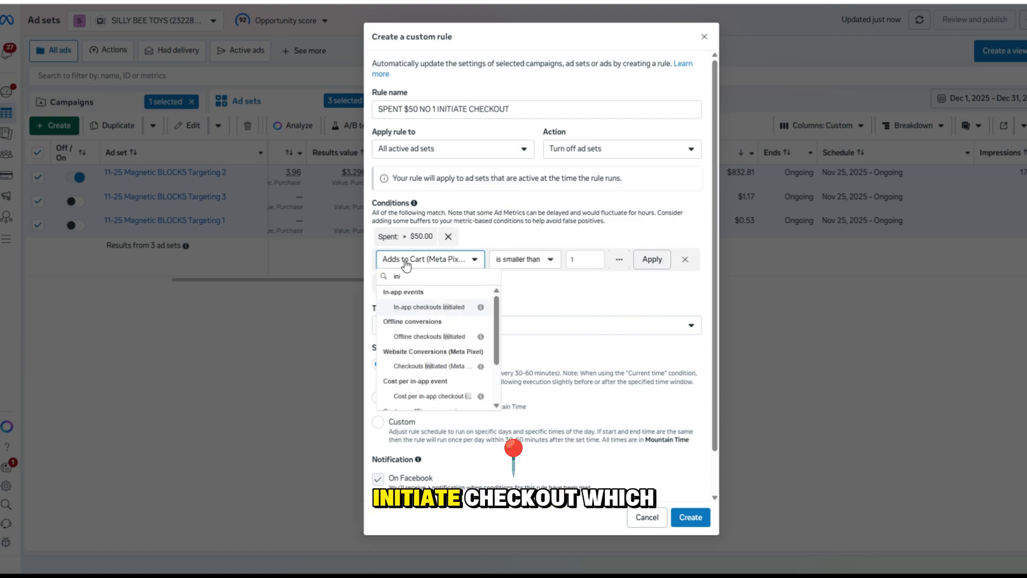
left_click(423, 366)
left_click(654, 260)
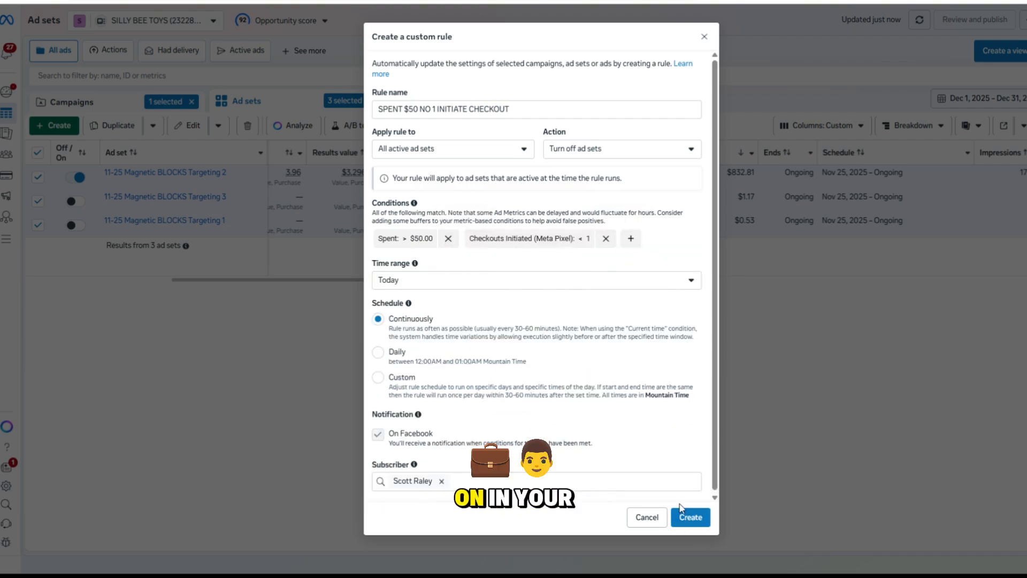
Keep the time range at Today with the continuous schedule, and create the initiate-checkout rule
left_click(422, 284)
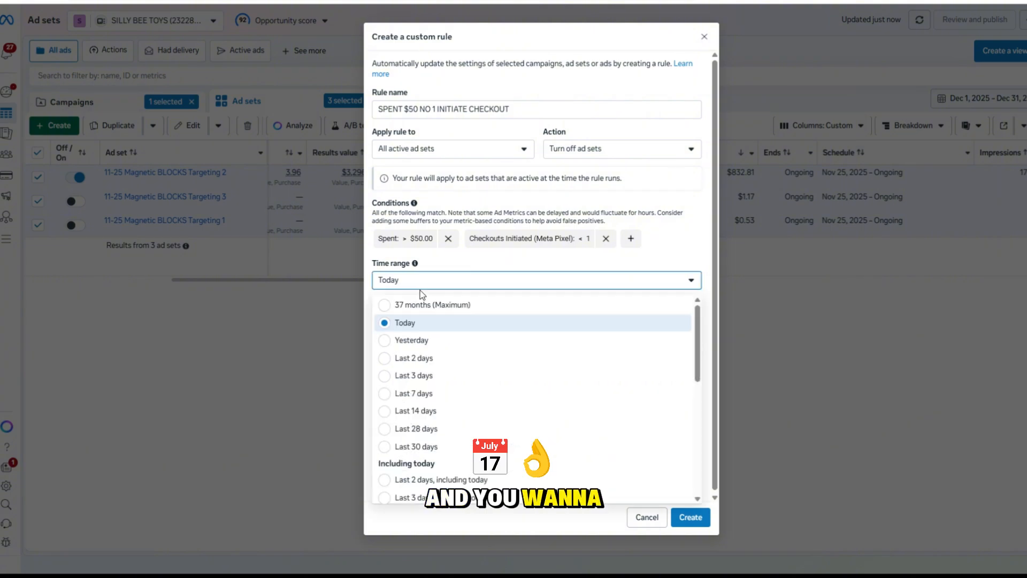
left_click(447, 276)
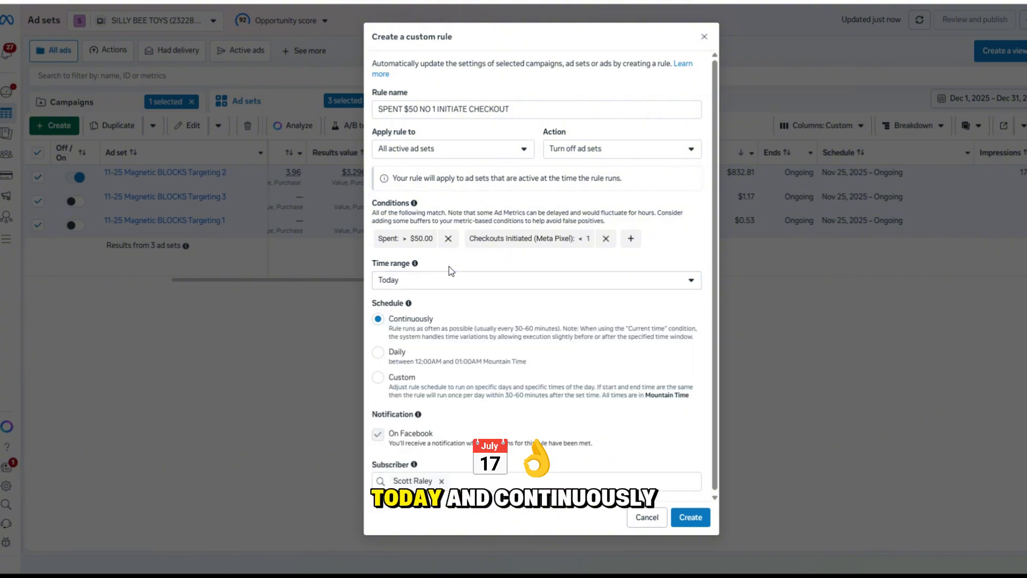
left_click(690, 517)
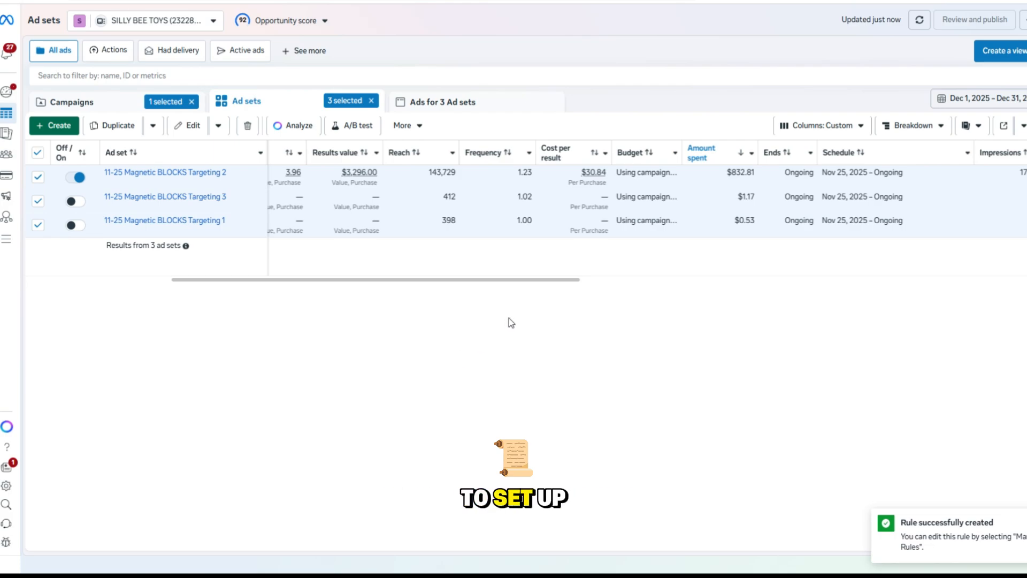
Start a new custom automated rule for the selected ad sets and name it SPENT $4.00 NO LINK CLICKS
left_click(402, 125)
left_click(447, 172)
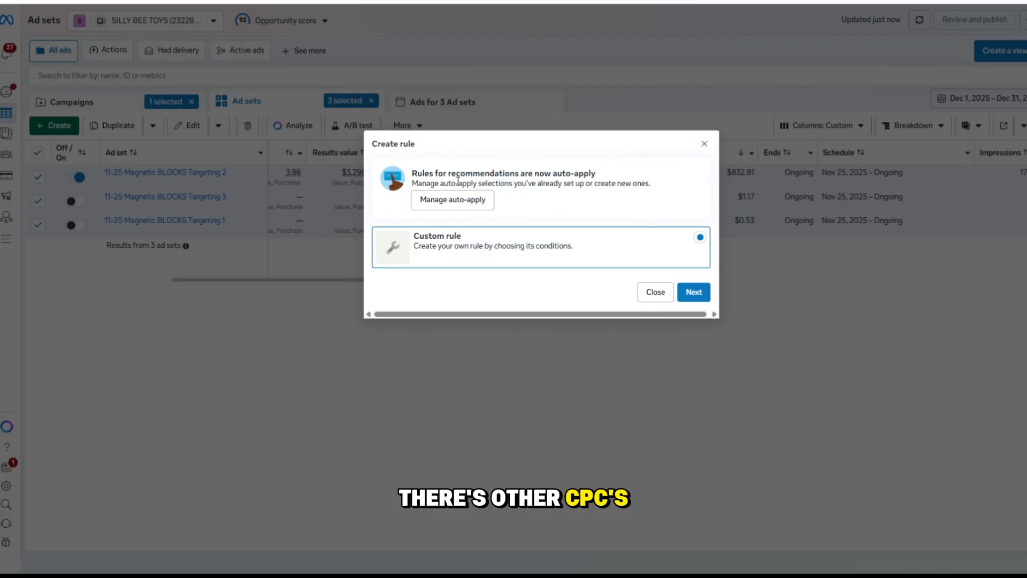
left_click(696, 293)
left_click(406, 109)
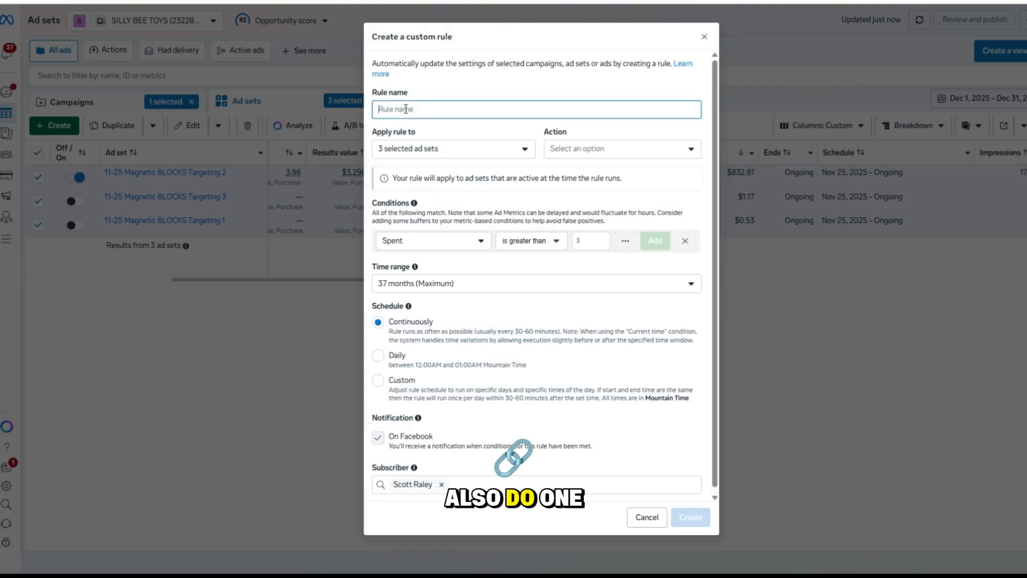
type("SPENT")
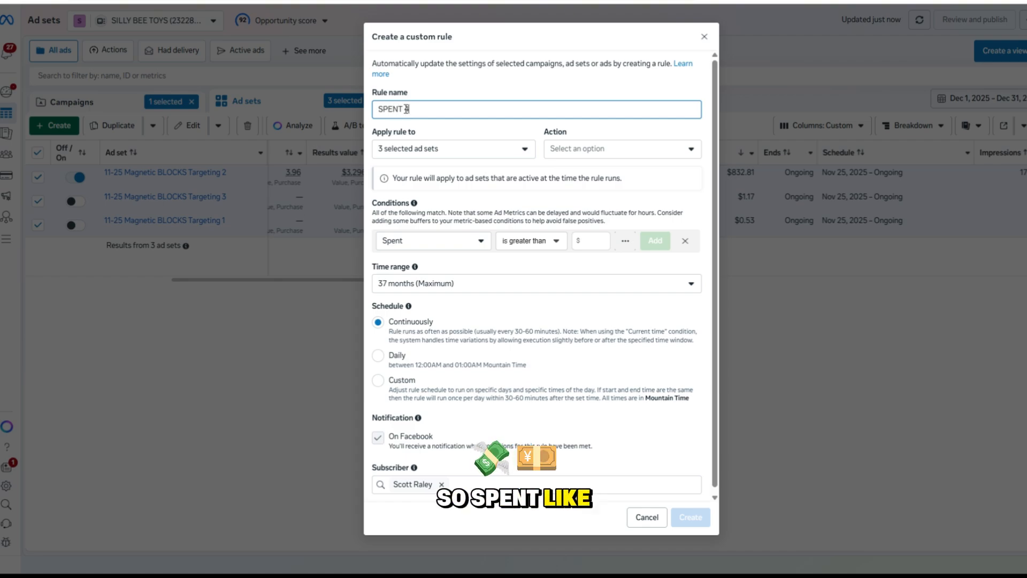
type(" $4.00 NO LINK CLICKS")
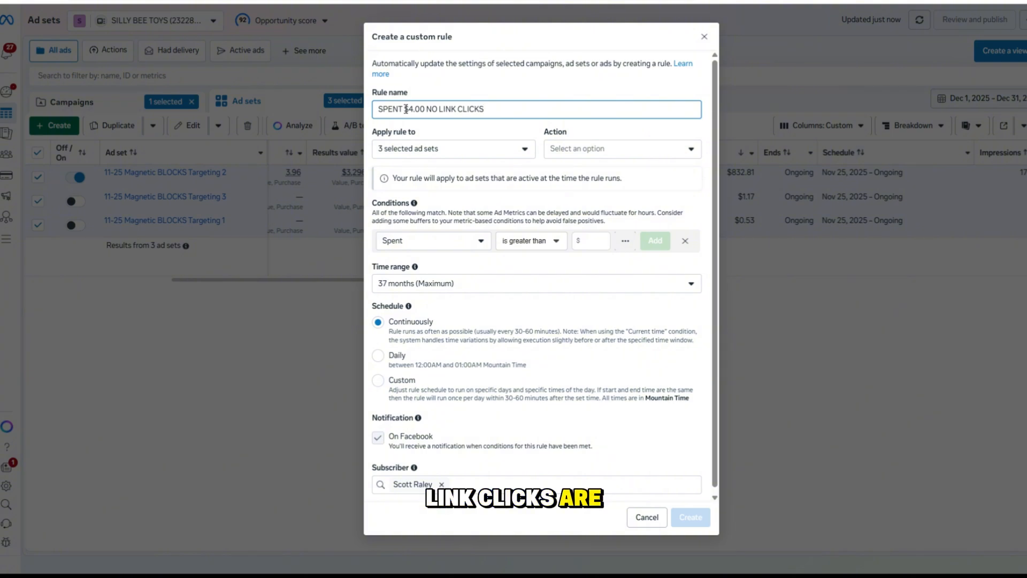
Apply the link-click rule to all active ad sets and make it turn off ad sets
left_click(411, 149)
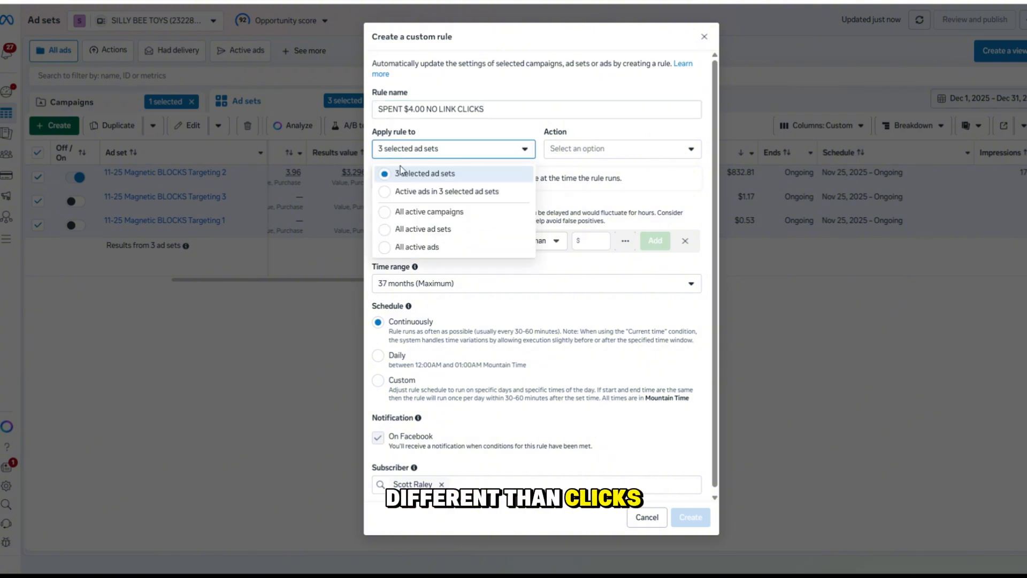
left_click(395, 229)
left_click(605, 151)
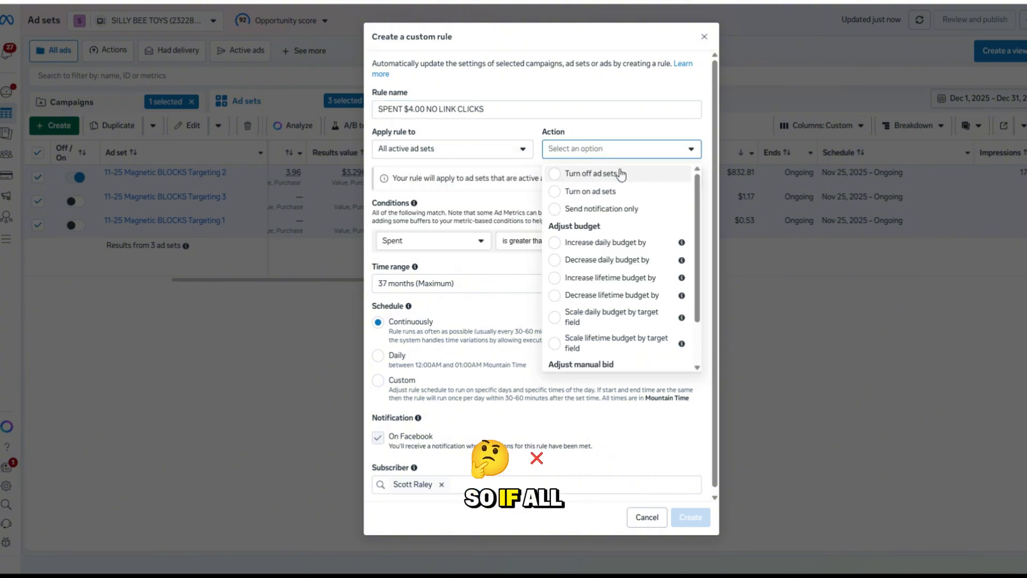
left_click(609, 177)
Add the conditions Spent is greater than $4.00 and Link clicks is smaller than 1
left_click(579, 238)
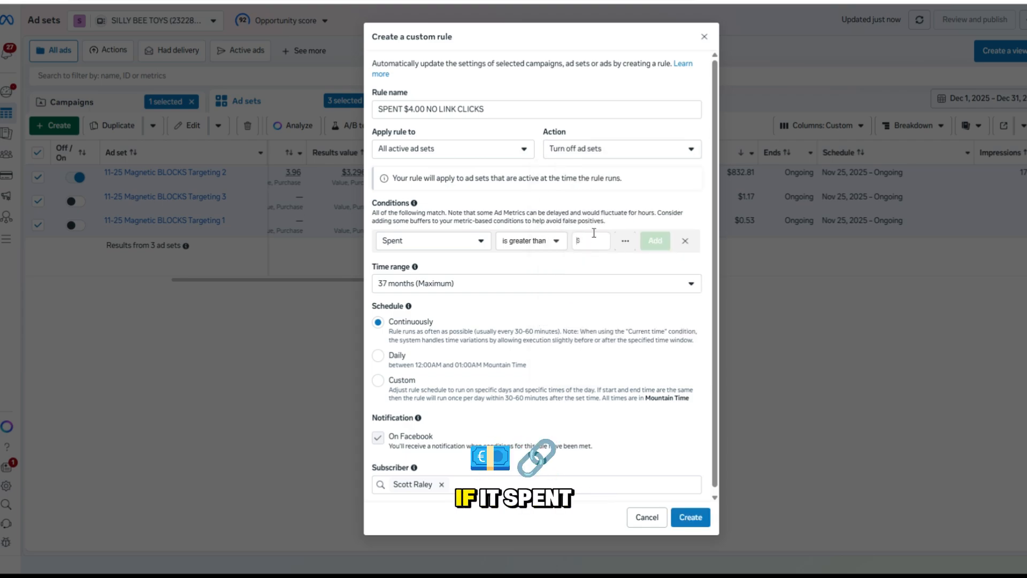
type("4")
key("Return")
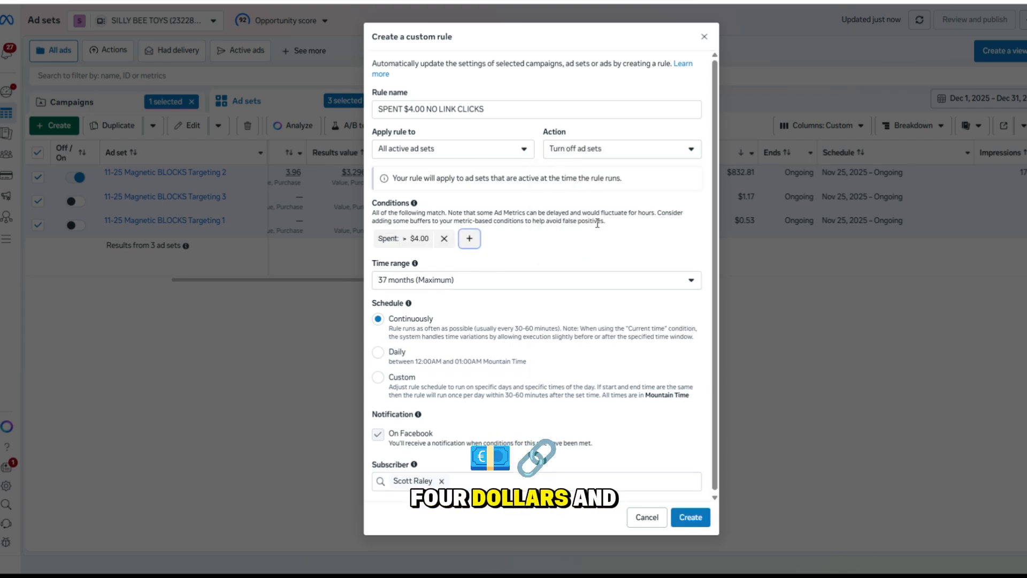
left_click(479, 240)
left_click(426, 261)
type("link")
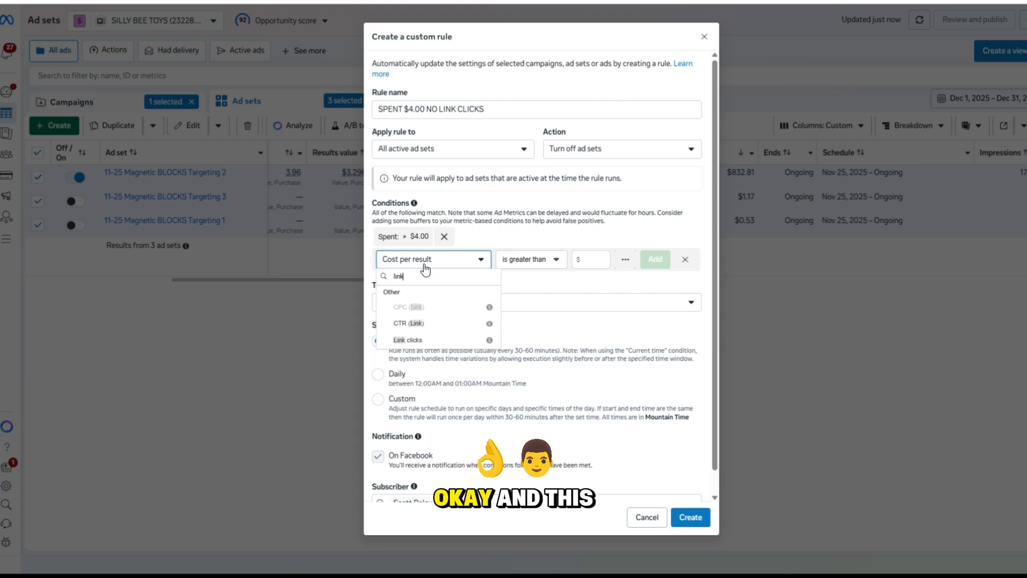
left_click(428, 345)
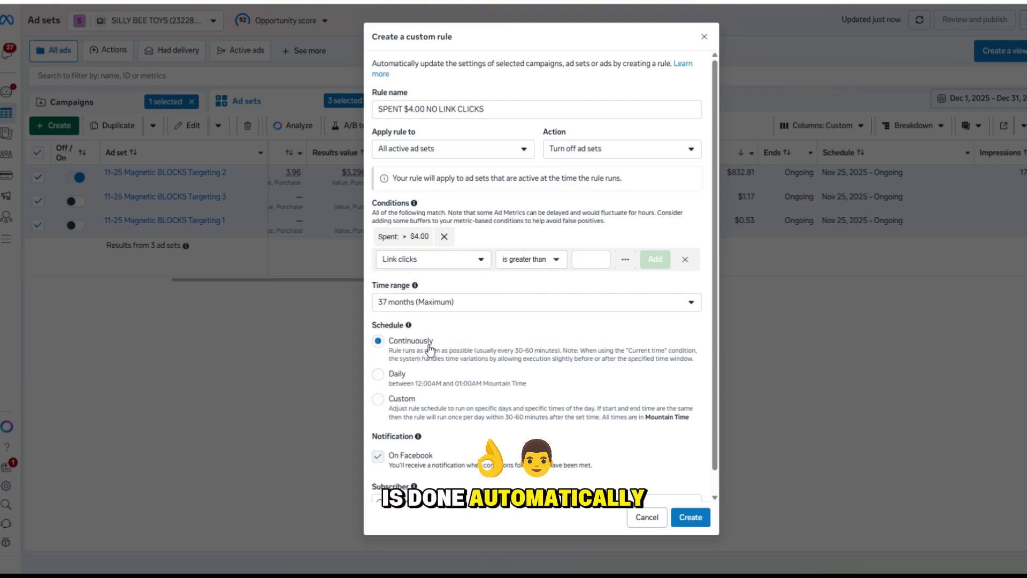
left_click(531, 260)
left_click(530, 291)
left_click(588, 259)
type("1")
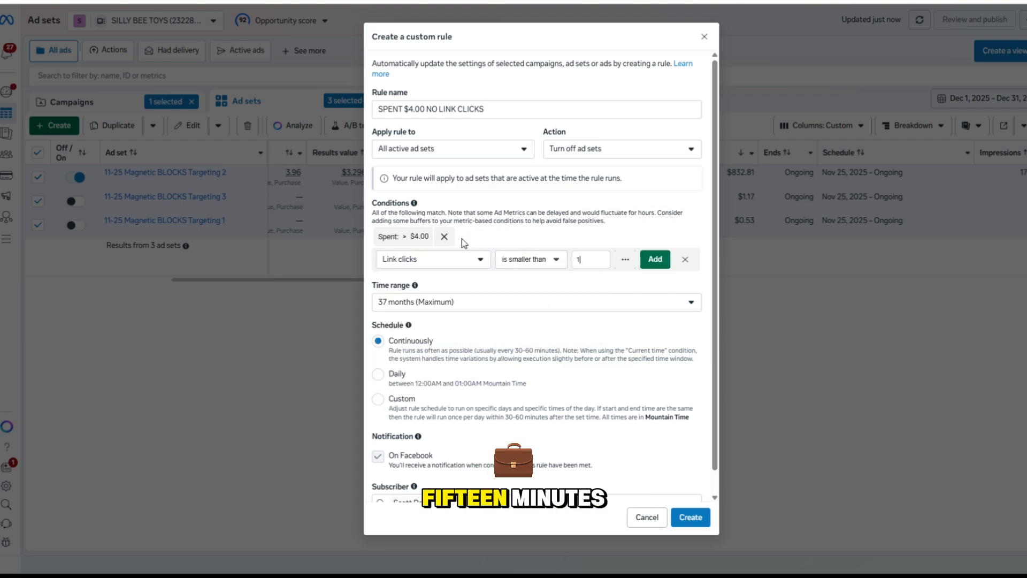
key("Return")
left_click(520, 270)
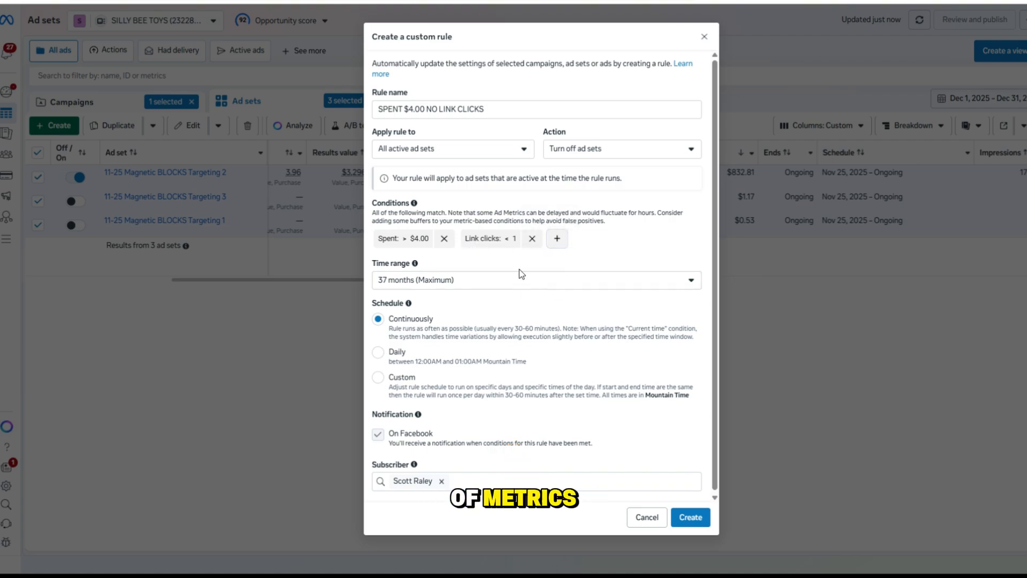
Set the link-click rule's time range to Today, and close the dialog without creating the rule
left_click(488, 289)
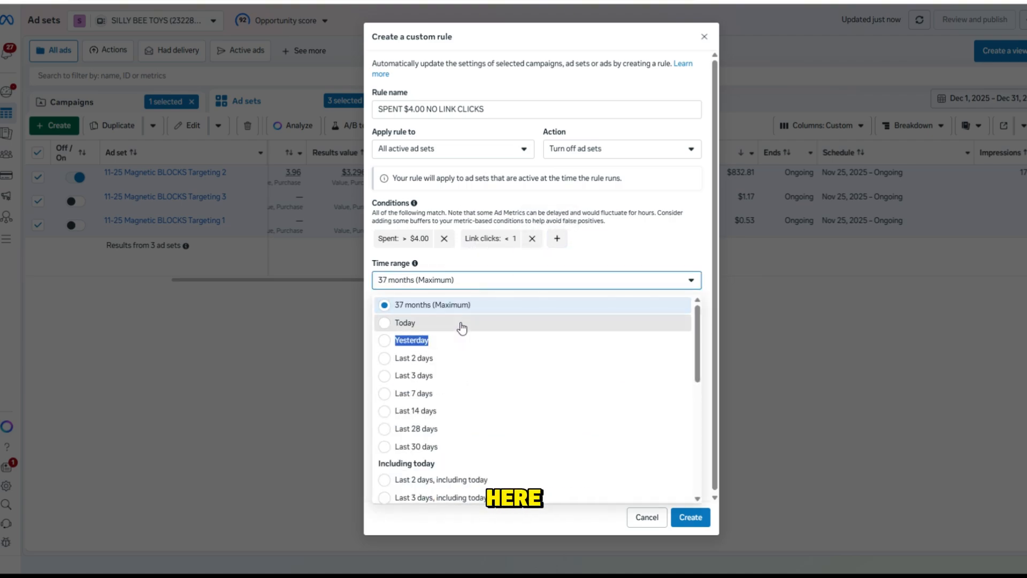
left_click(461, 322)
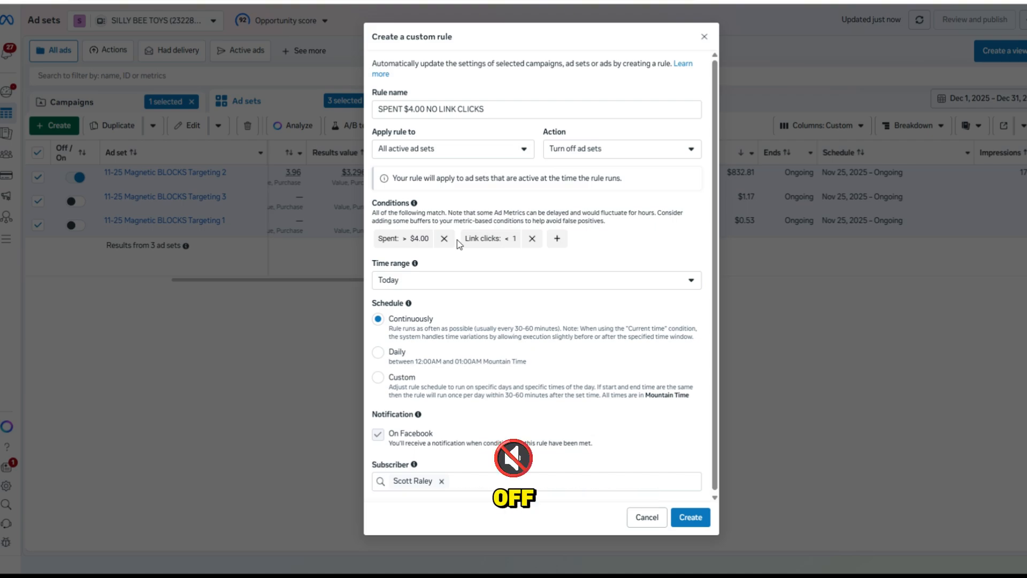
left_click(655, 517)
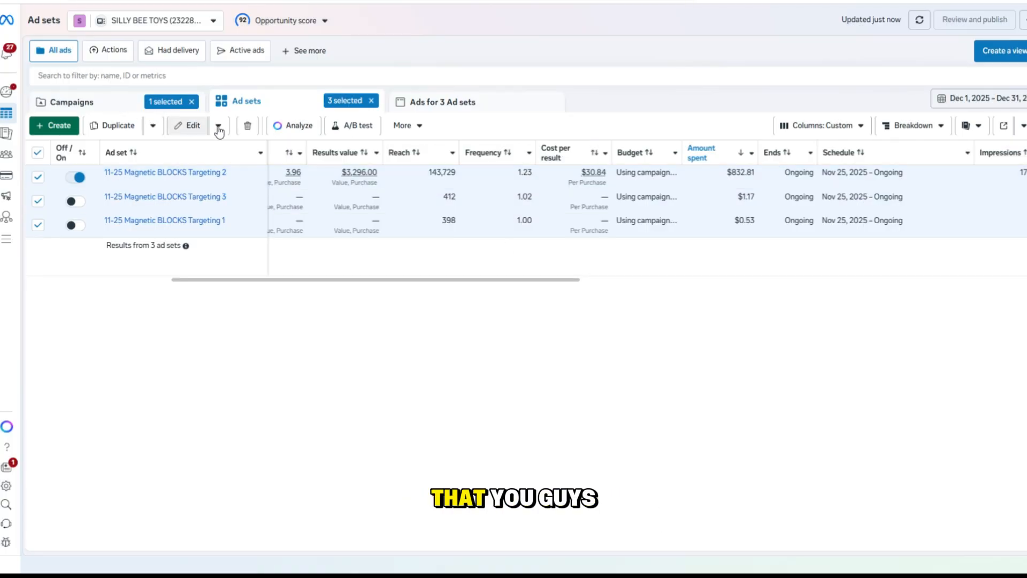
Start a new custom automated rule from the ad sets list and apply it to all active campaigns
left_click(404, 128)
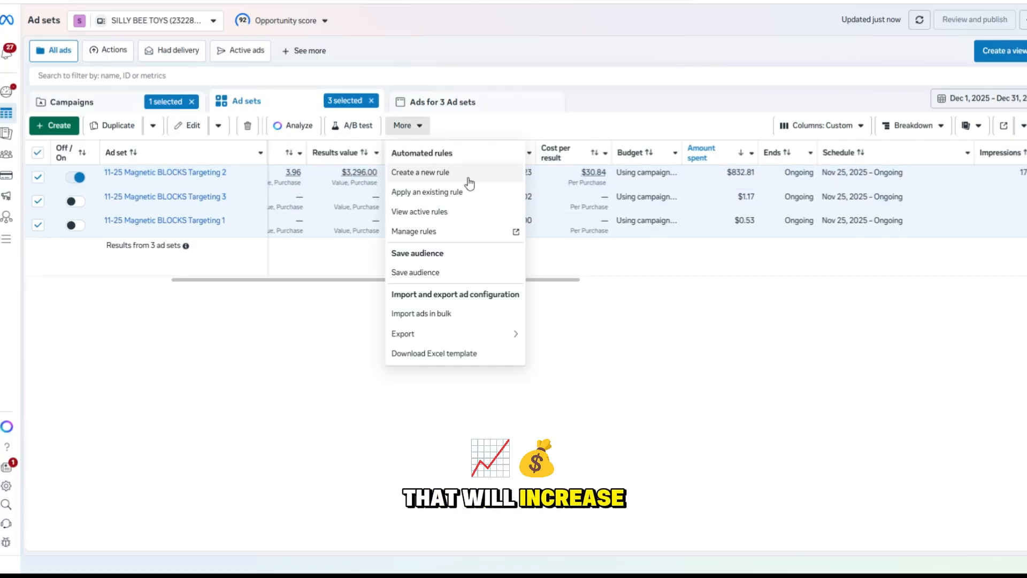
left_click(460, 172)
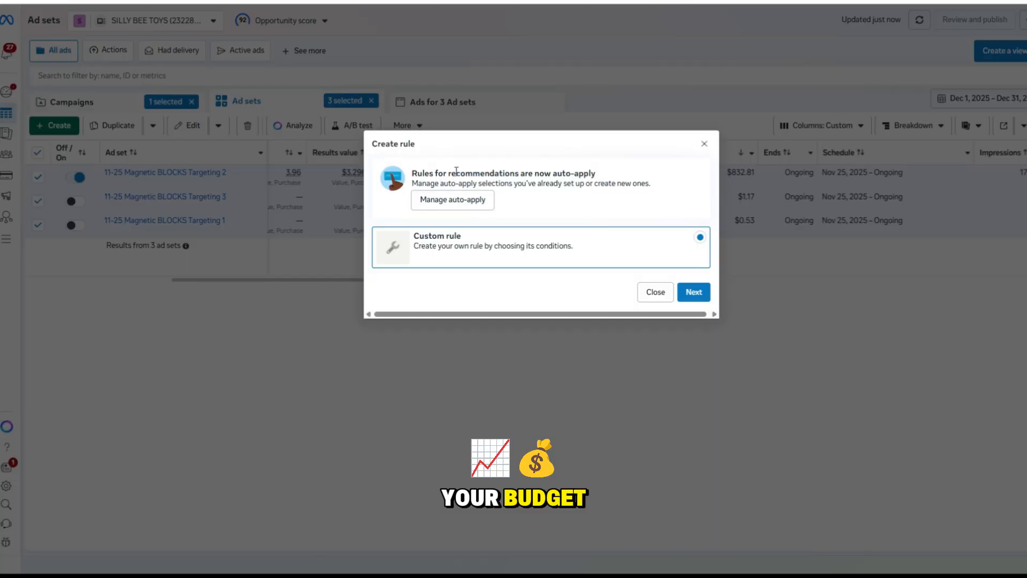
left_click(694, 291)
left_click(433, 148)
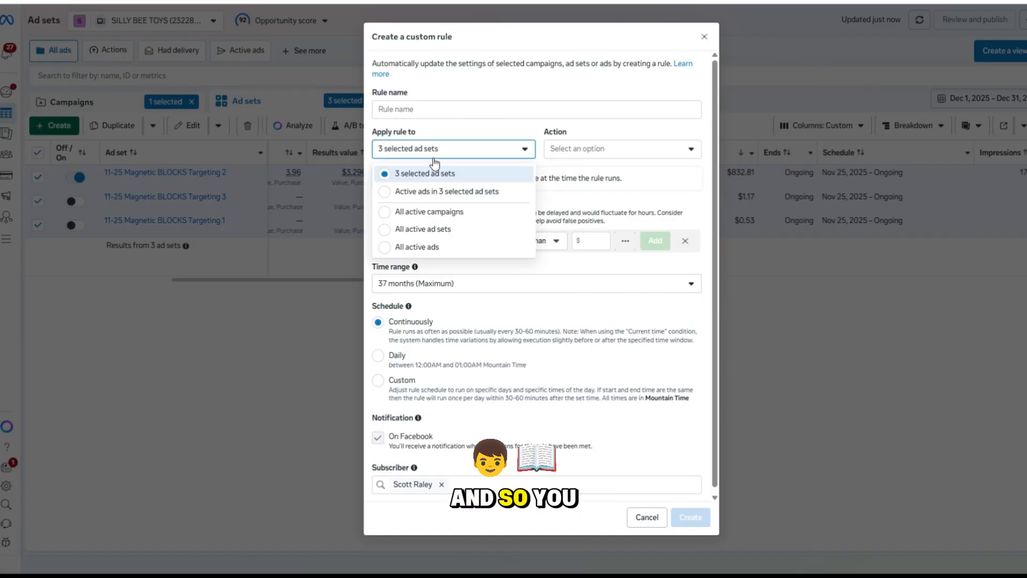
left_click(453, 209)
Make the rule increase the daily budget by 15%
left_click(576, 150)
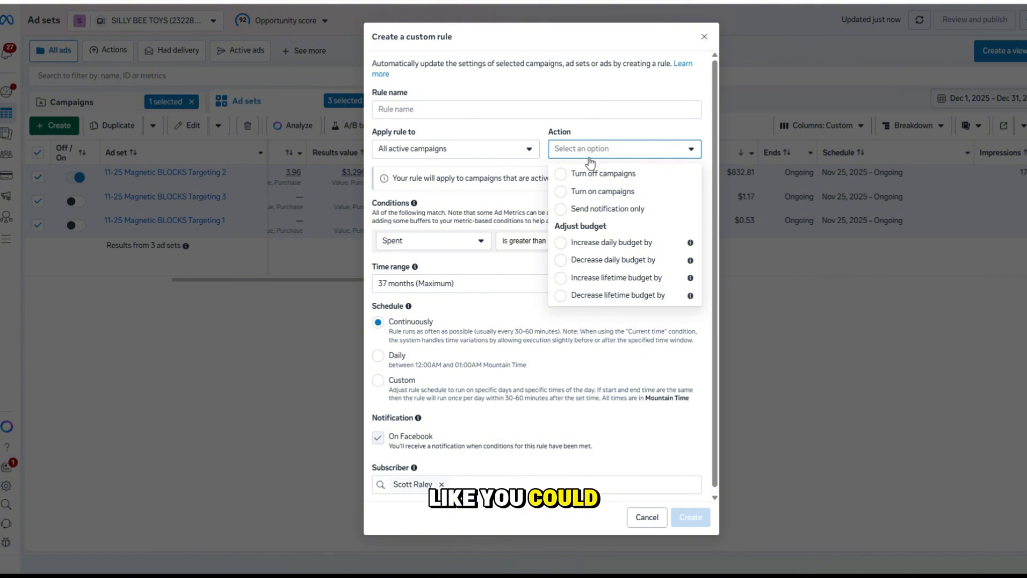
left_click(630, 243)
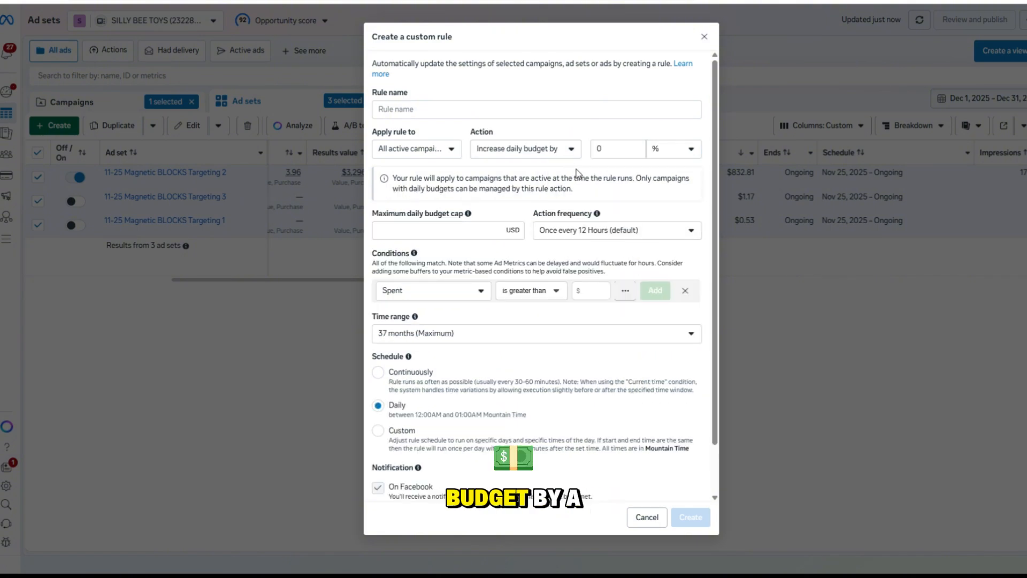
left_click(608, 148)
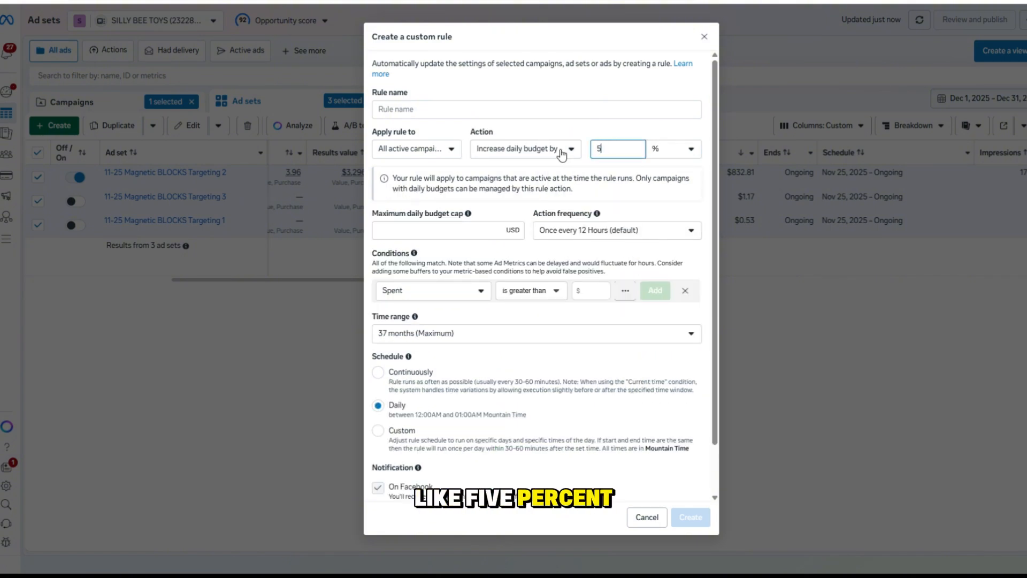
left_click_drag(600, 151, 566, 155)
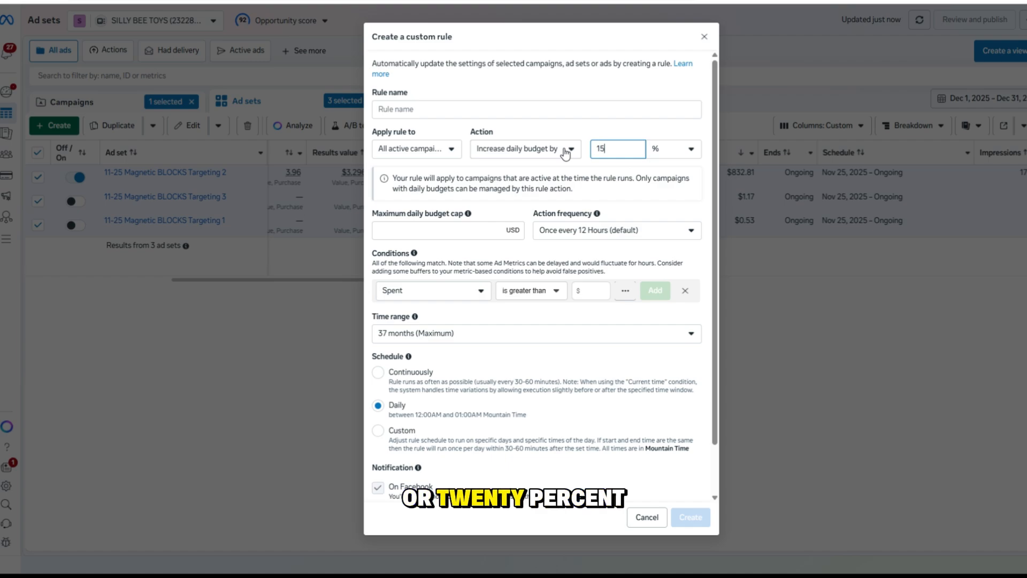
Try the action frequency Once daily, and set it back to Once every 12 Hours (default)
left_click(520, 234)
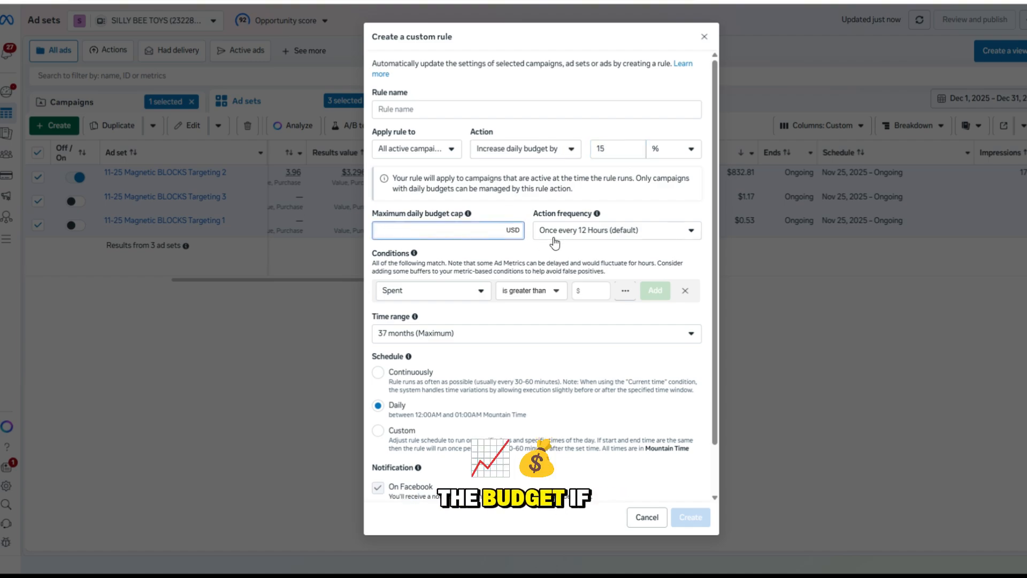
left_click(609, 238)
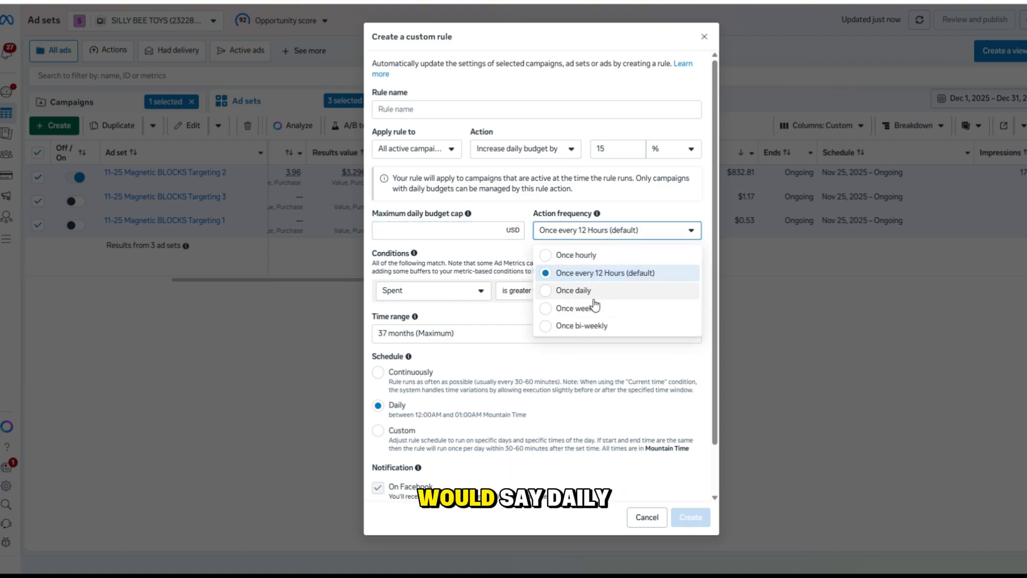
left_click(594, 293)
left_click(606, 232)
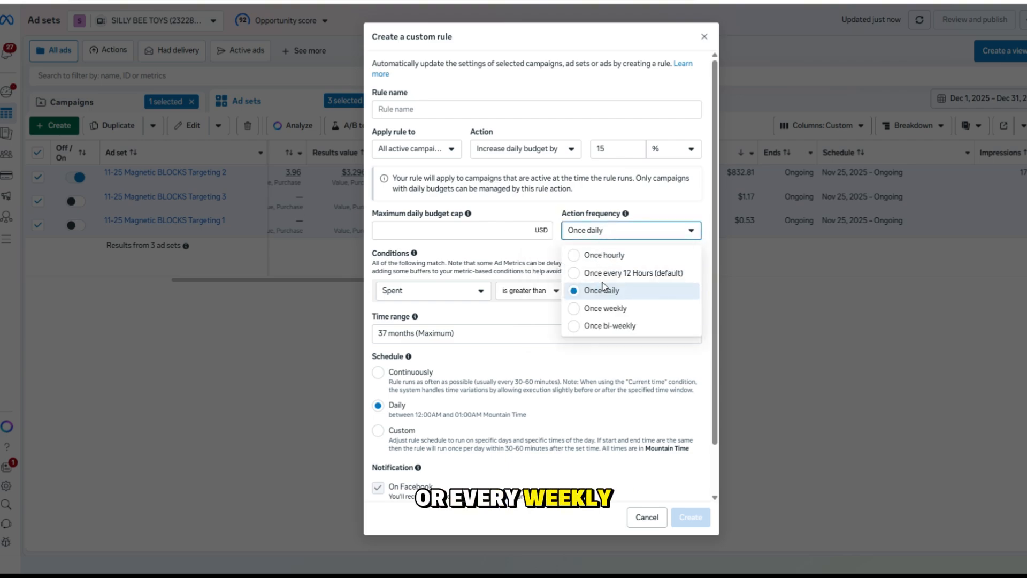
left_click(626, 273)
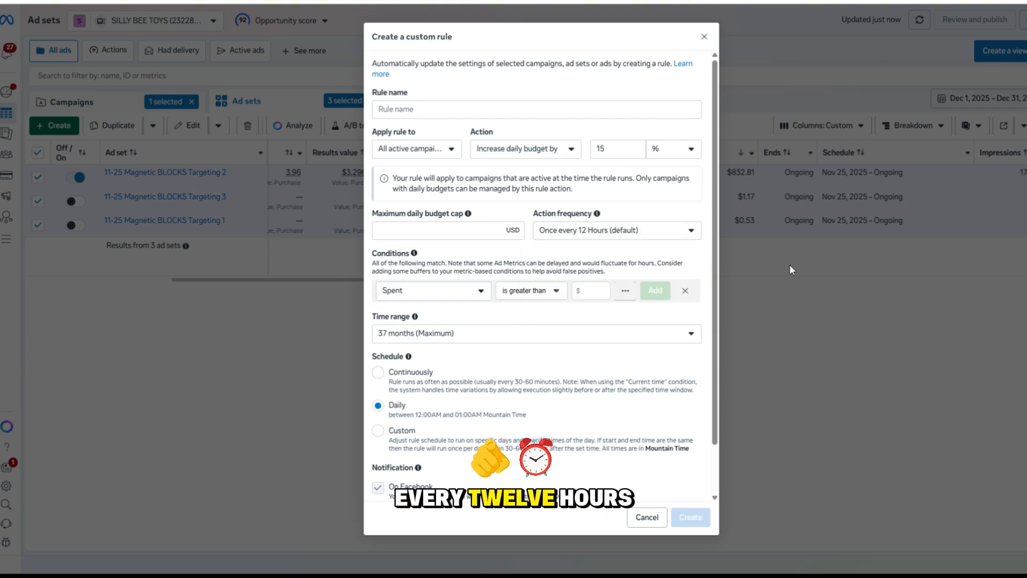
Look through the condition metrics, try the Continuously and Daily schedules, and close the dialog without creating the rule
left_click(474, 300)
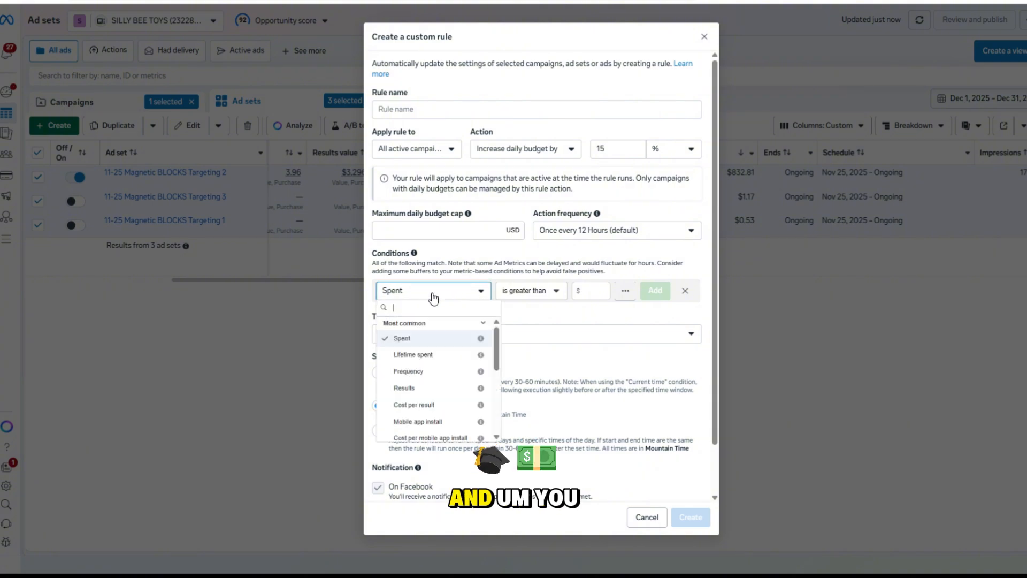
left_click(448, 299)
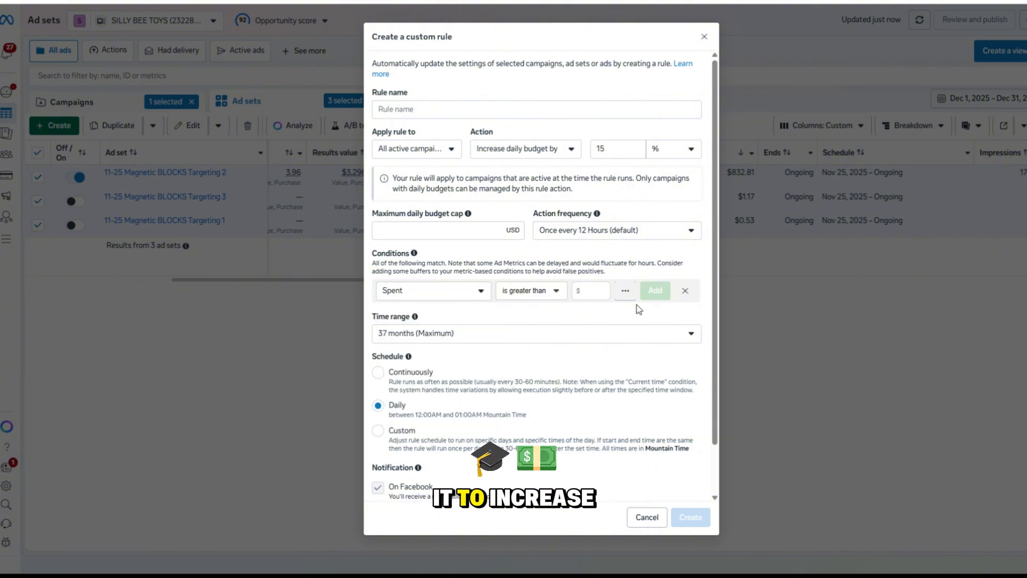
left_click(490, 374)
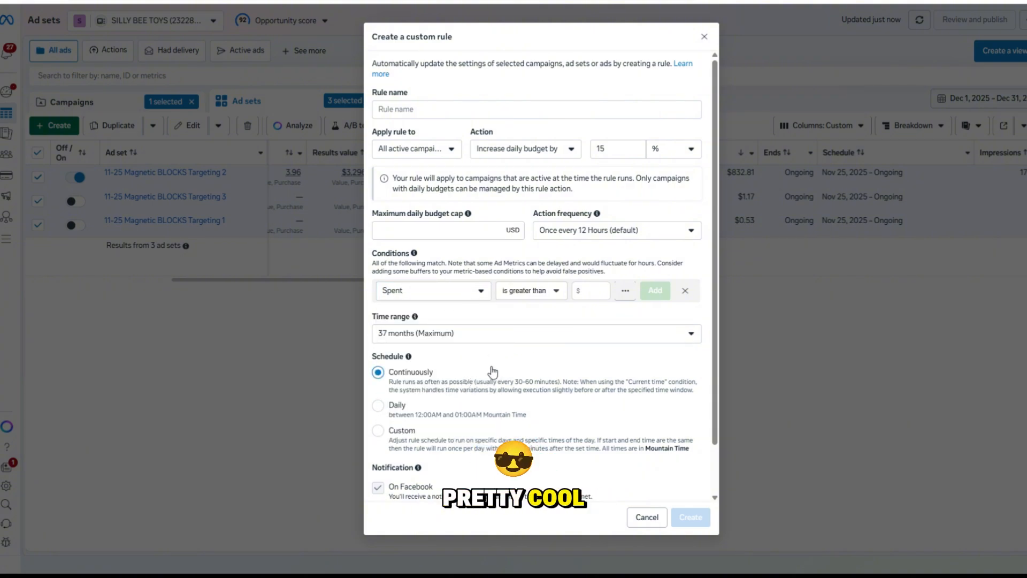
left_click(484, 406)
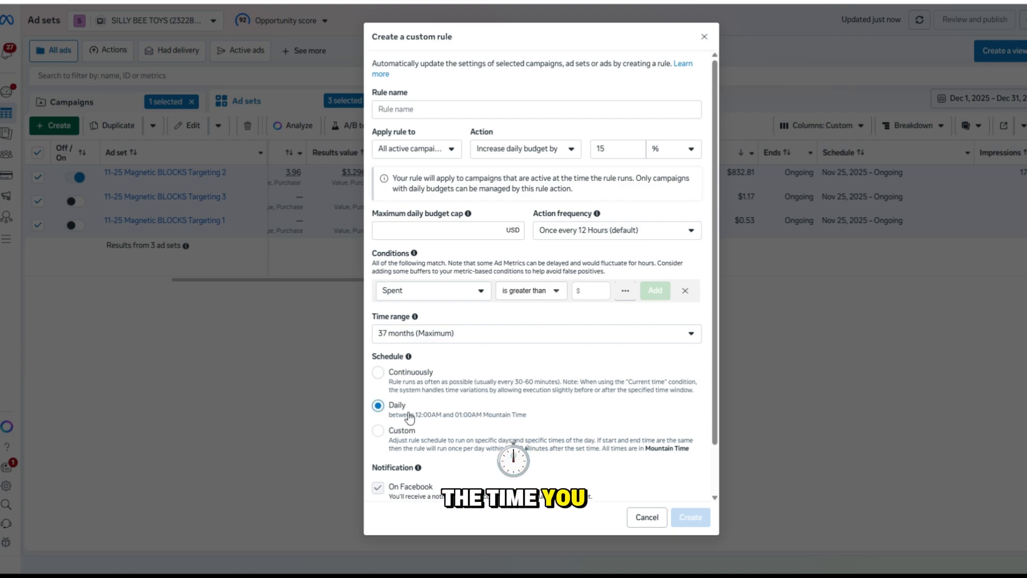
left_click(702, 36)
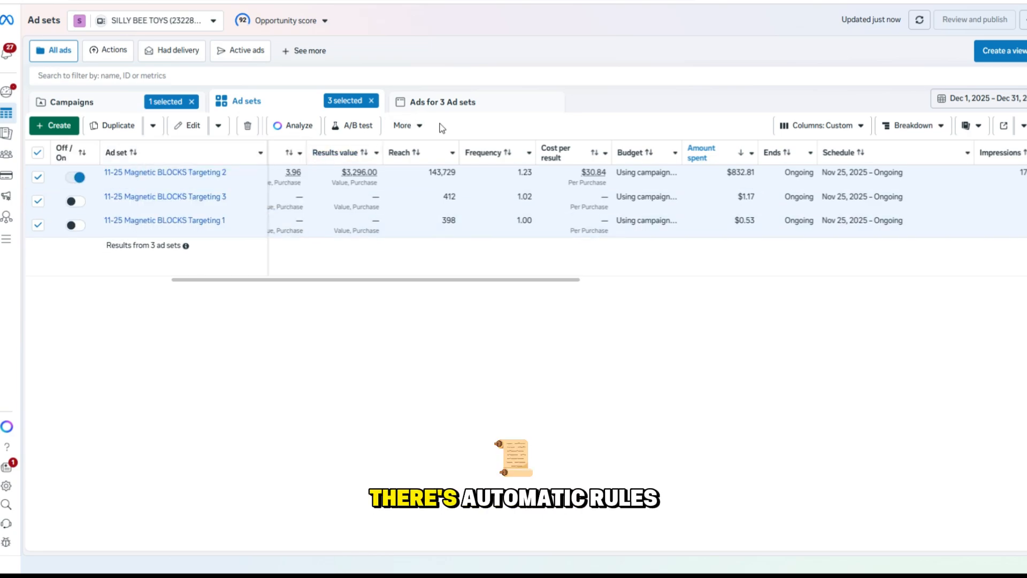
Check the automated rule options and examine the ad sets' link click, landing page view and adds to cart metrics
left_click(406, 126)
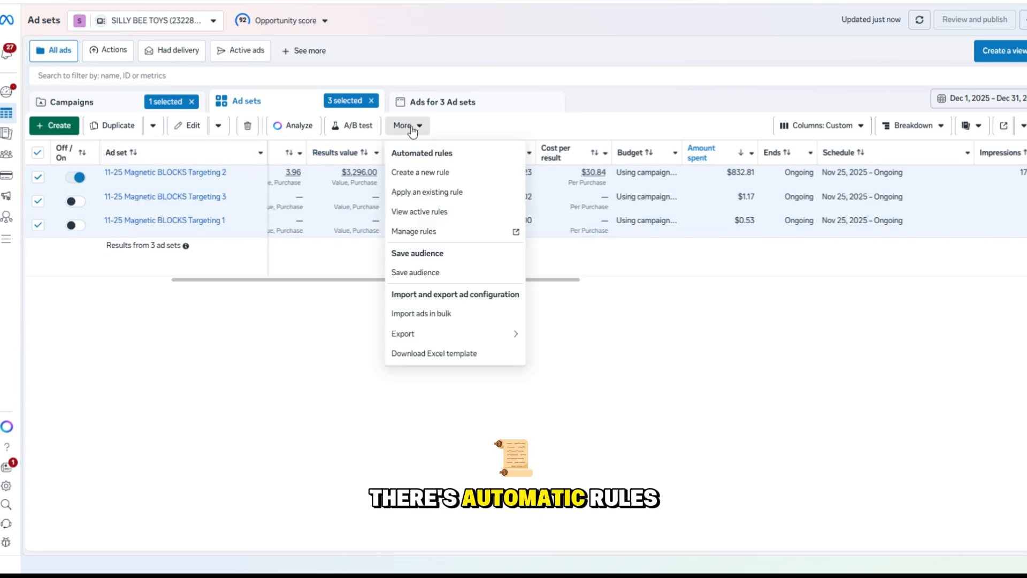
left_click(354, 321)
scroll(406, 291, "right", 8)
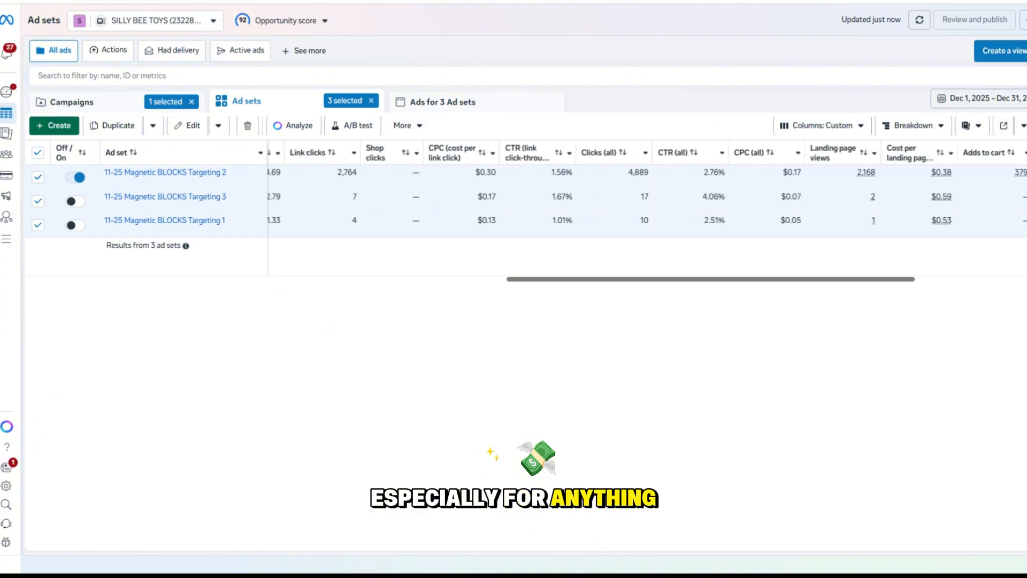
scroll(814, 281, "right", 3)
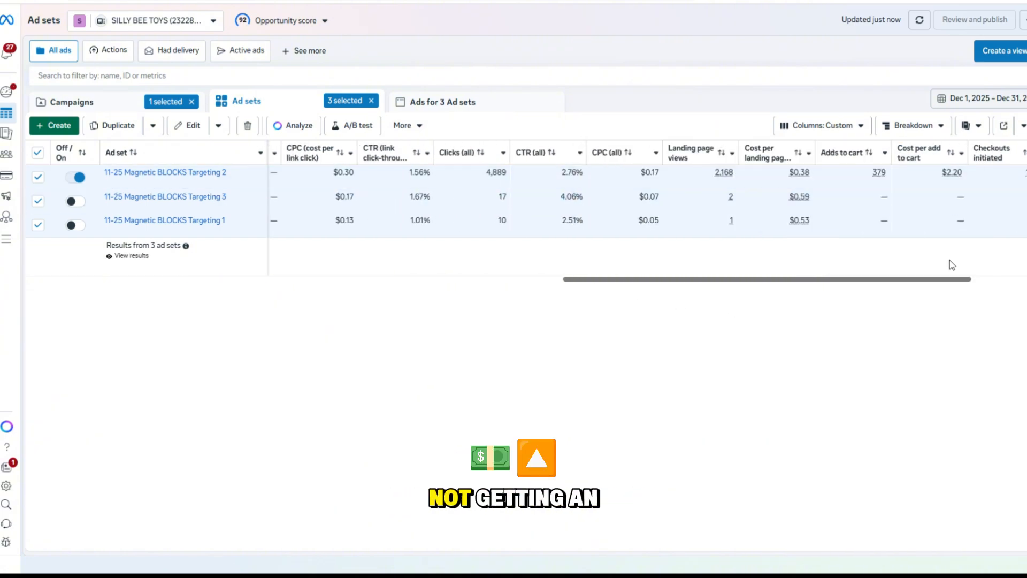
left_click_drag(936, 281, 77, 326)
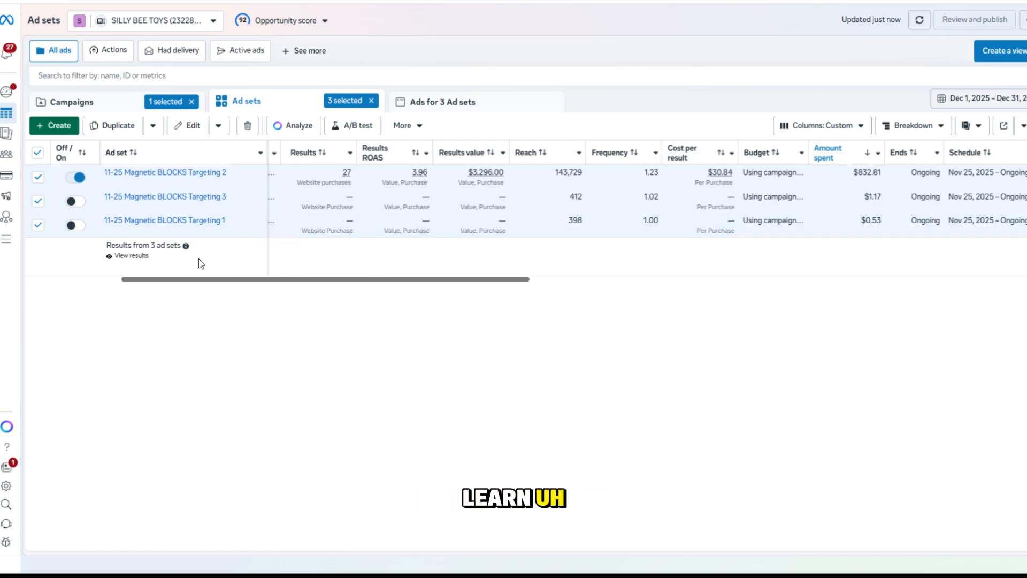
left_click_drag(199, 279, 133, 279)
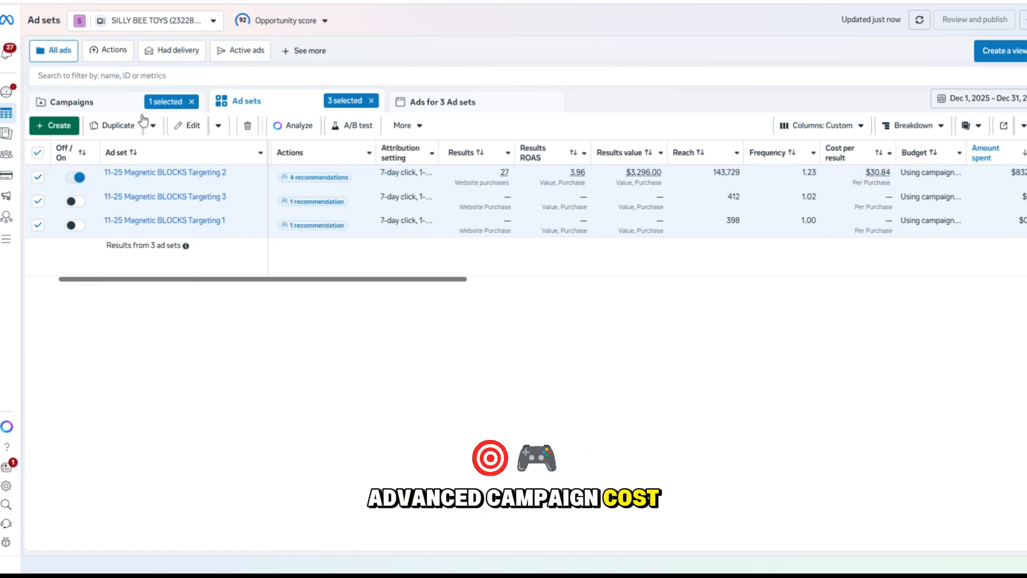
Open the 11-25 Magnetic BLOCKS CBO $15 campaign for editing and examine its campaign bid strategy options
left_click(101, 103)
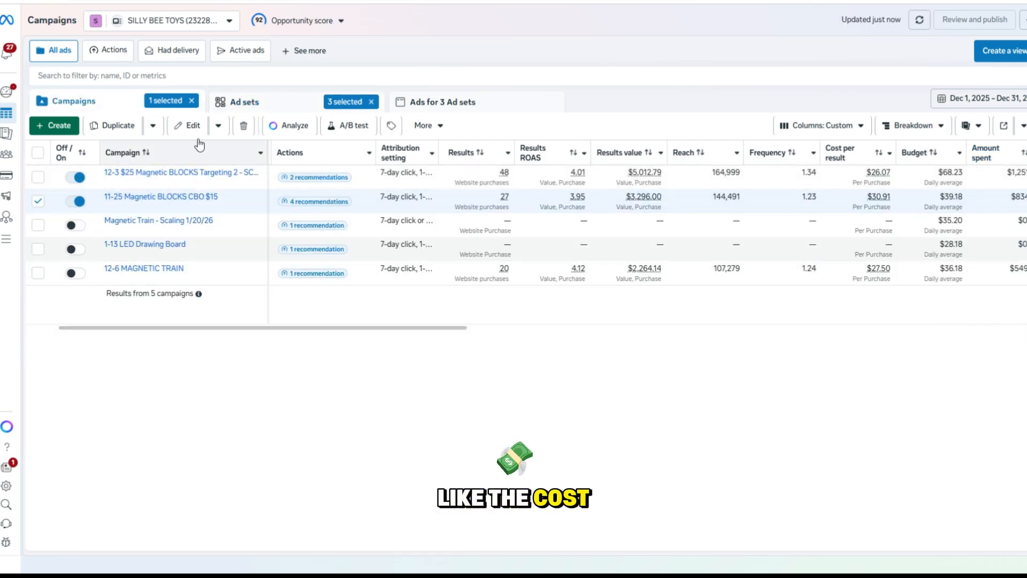
left_click(188, 127)
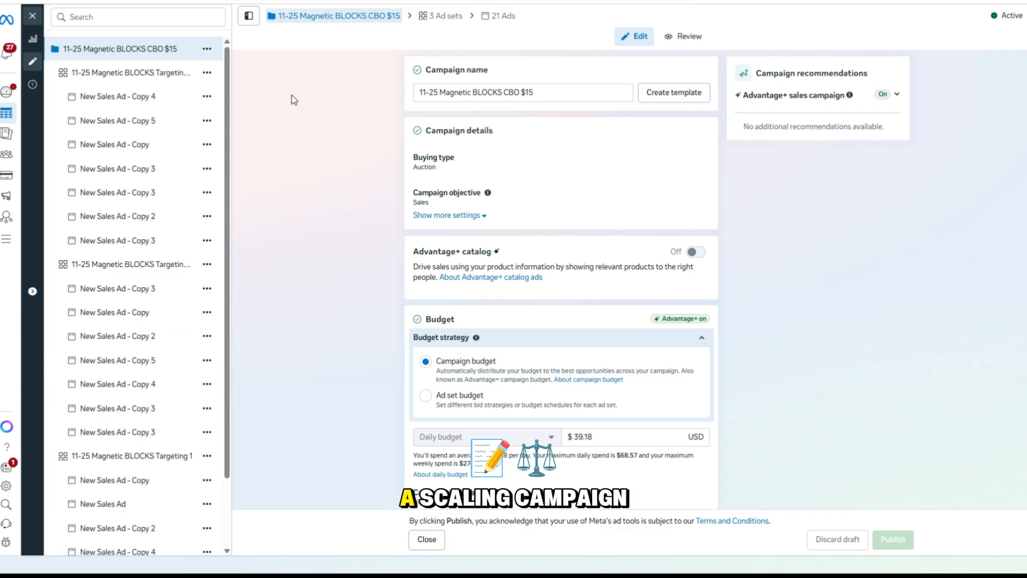
left_click(622, 92)
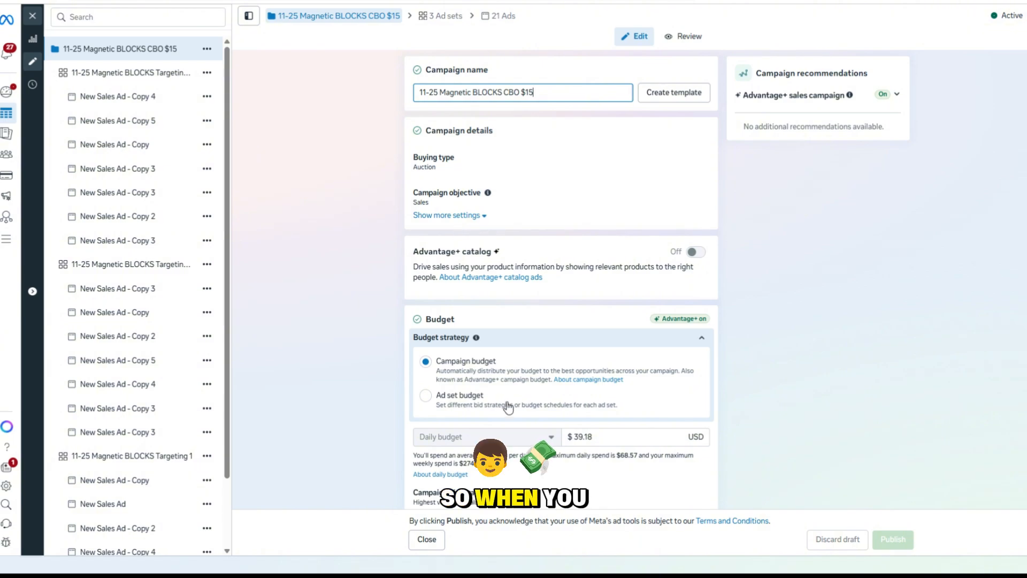
scroll(507, 408, "down", 2)
left_click(495, 389)
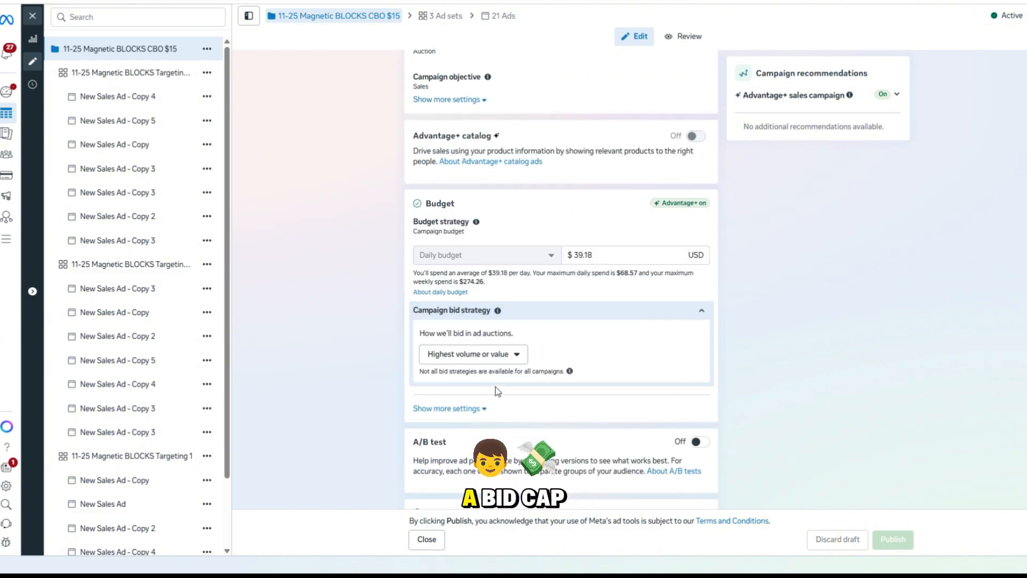
left_click(493, 355)
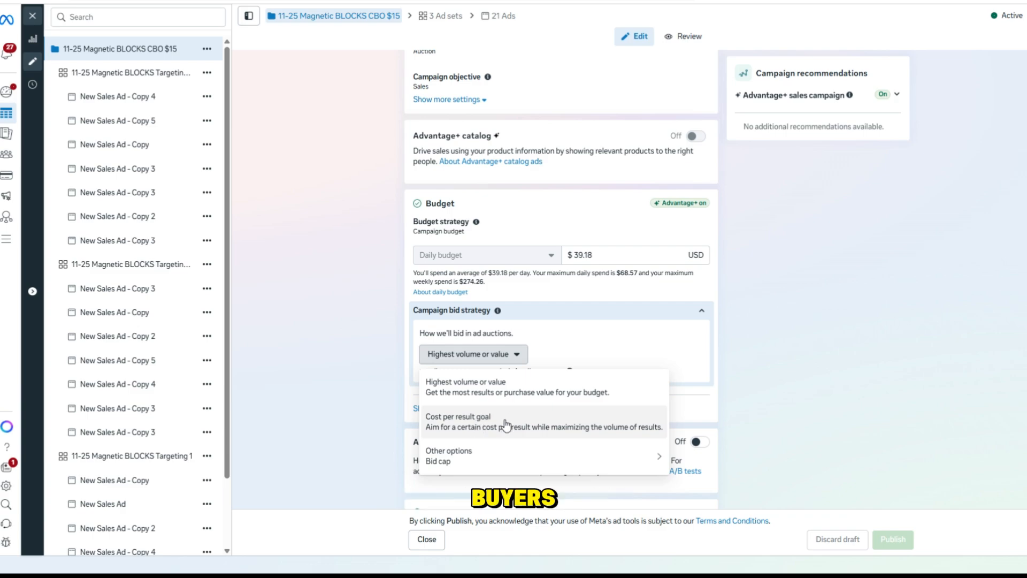
scroll(537, 364, "up", 2)
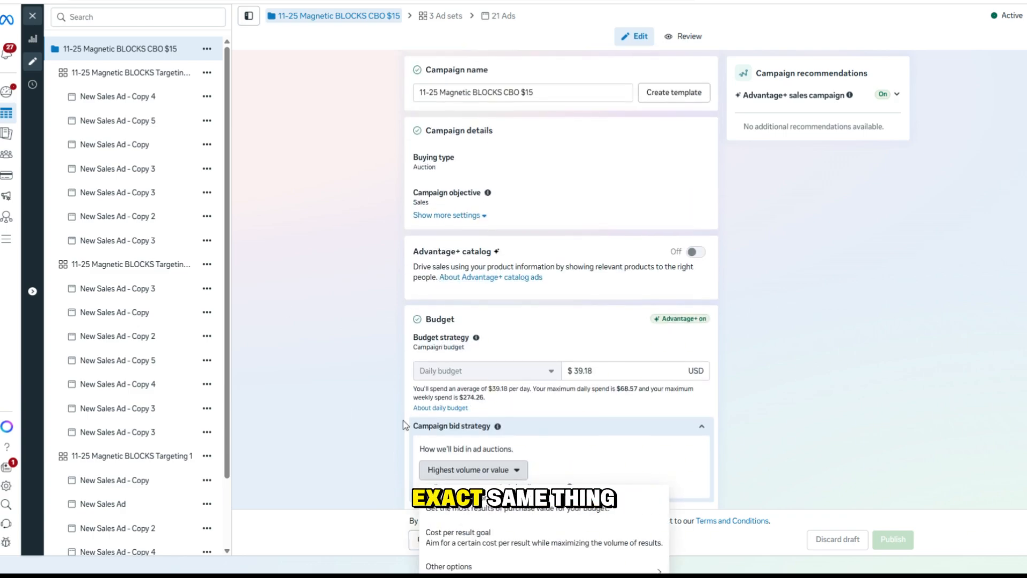
left_click(269, 300)
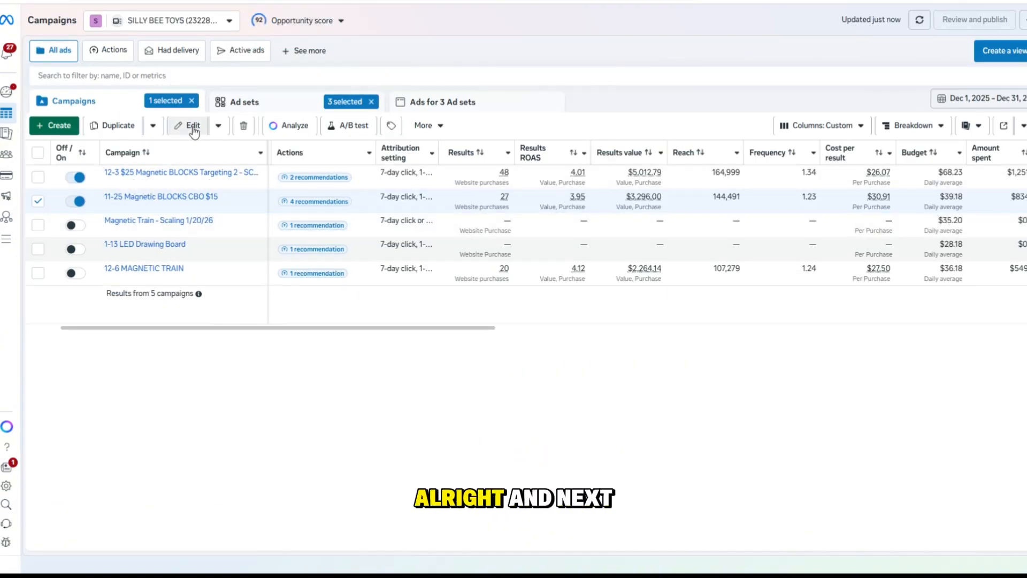
Open only the 11-25 Magnetic BLOCKS Targeting 2 ad set for editing and examine its conversion event, budget and audience settings
left_click(289, 111)
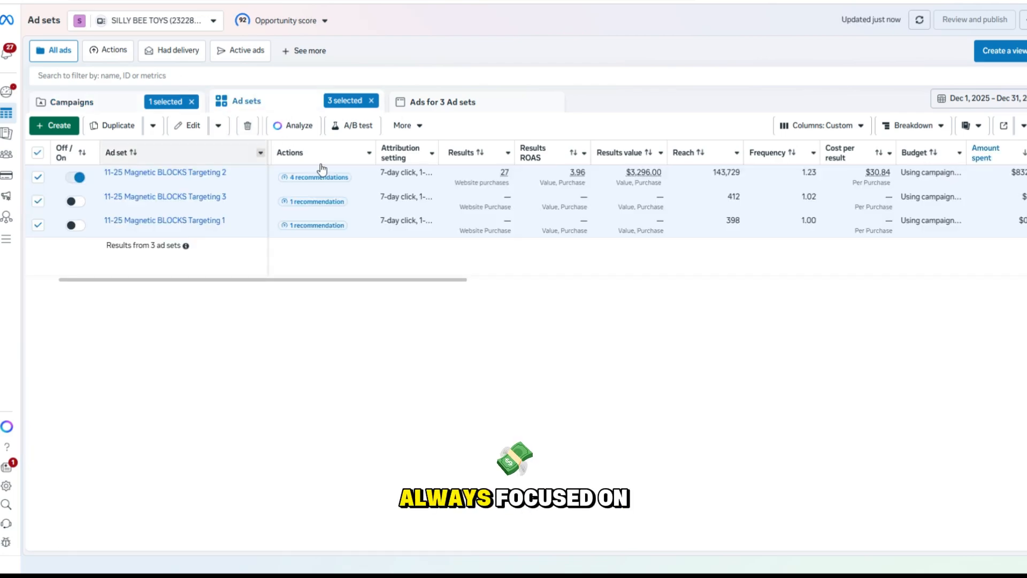
left_click(387, 169)
left_click(185, 126)
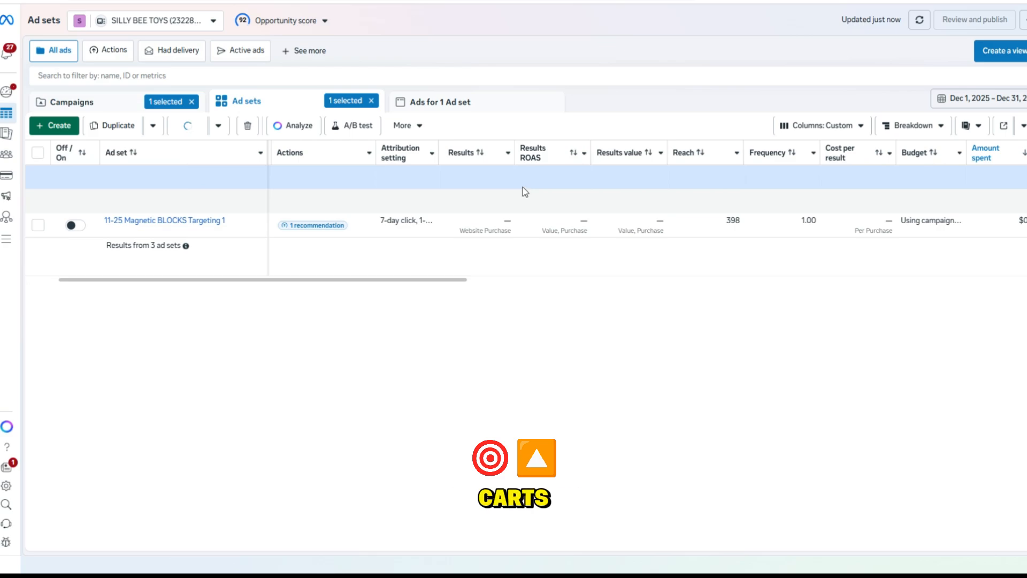
scroll(570, 267, "down", 2)
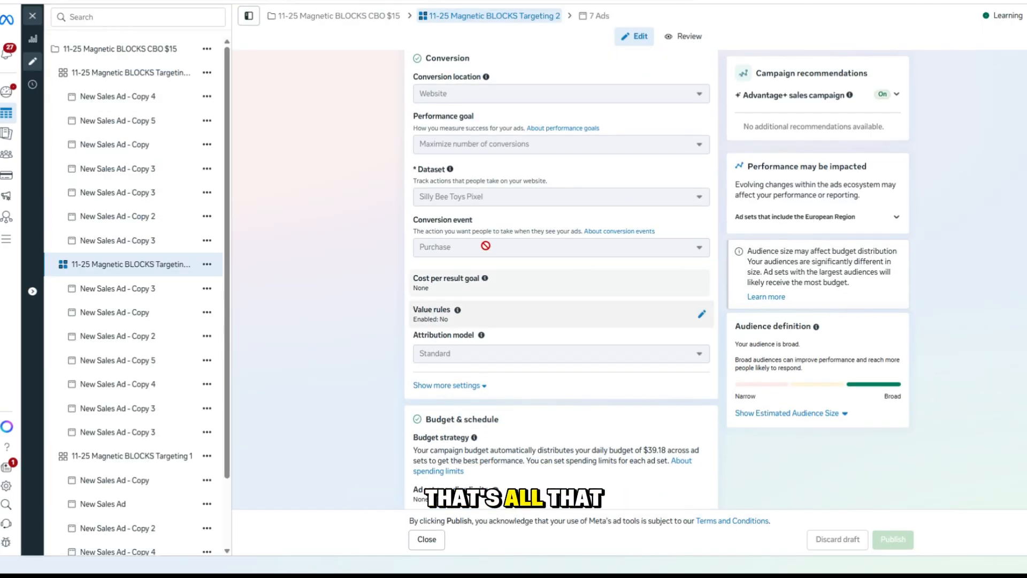
left_click_drag(480, 245, 419, 247)
scroll(415, 167, "down", 1)
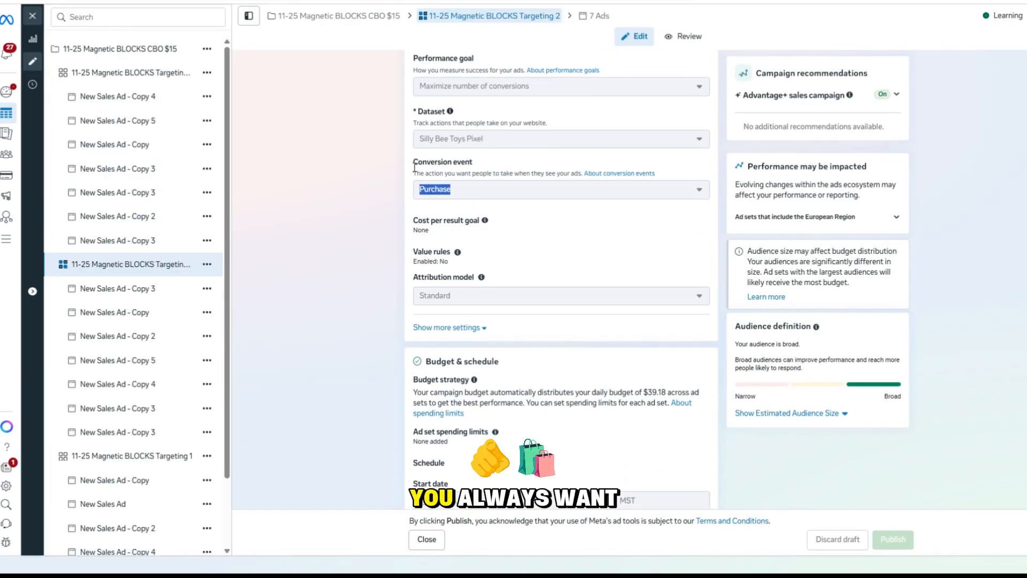
scroll(506, 196, "down", 5)
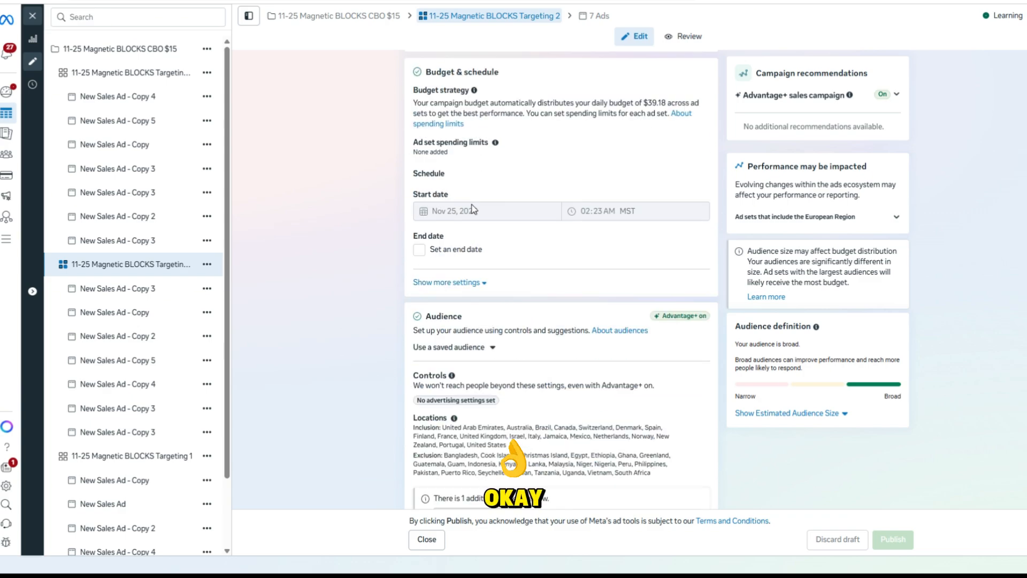
scroll(455, 197, "up", 2)
scroll(454, 197, "up", 2)
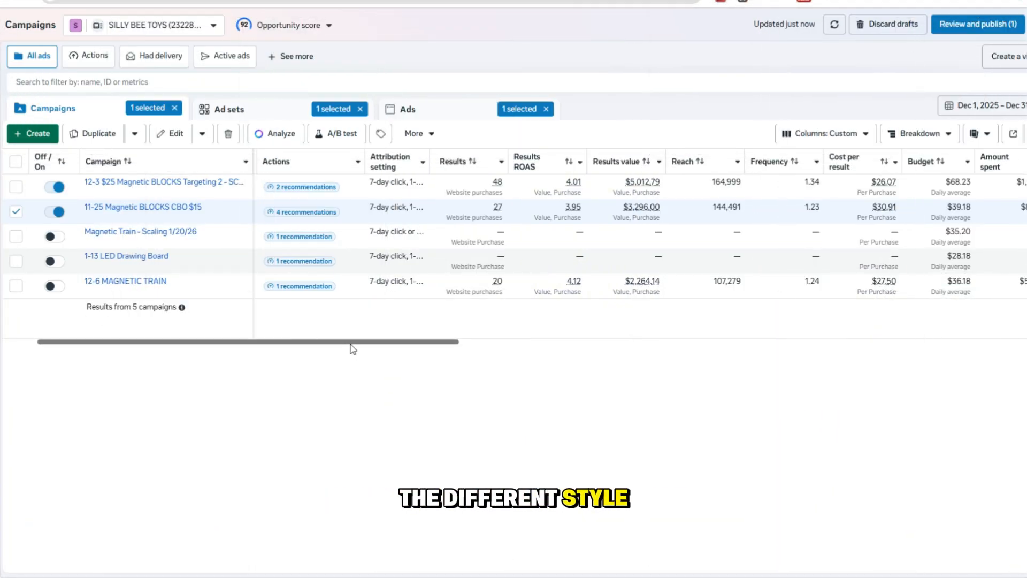
Look across the campaigns' custom metric columns, switch the table to the Performance and clicks preset, and review its columns
scroll(353, 348, "right", 5)
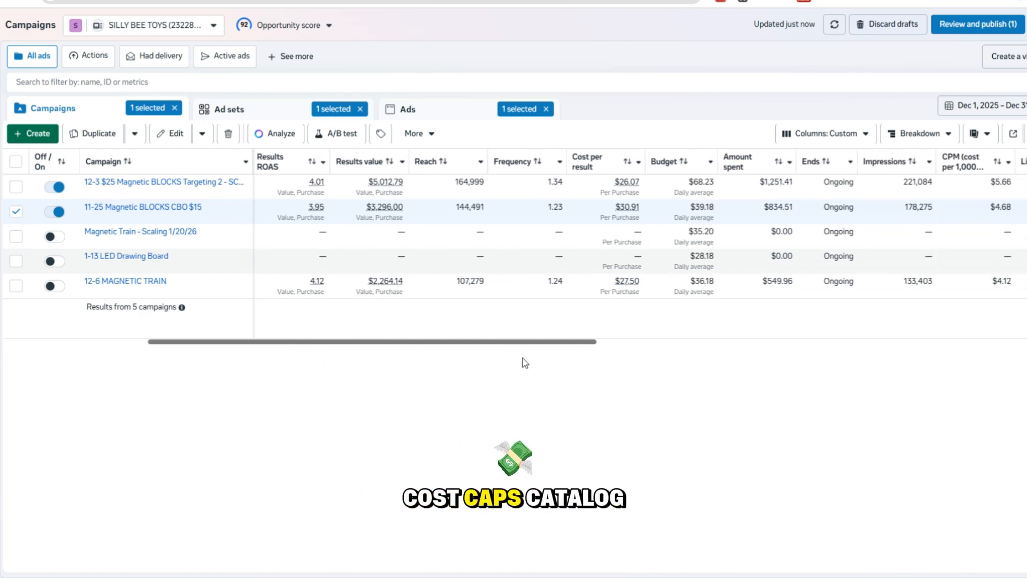
scroll(525, 363, "right", 6)
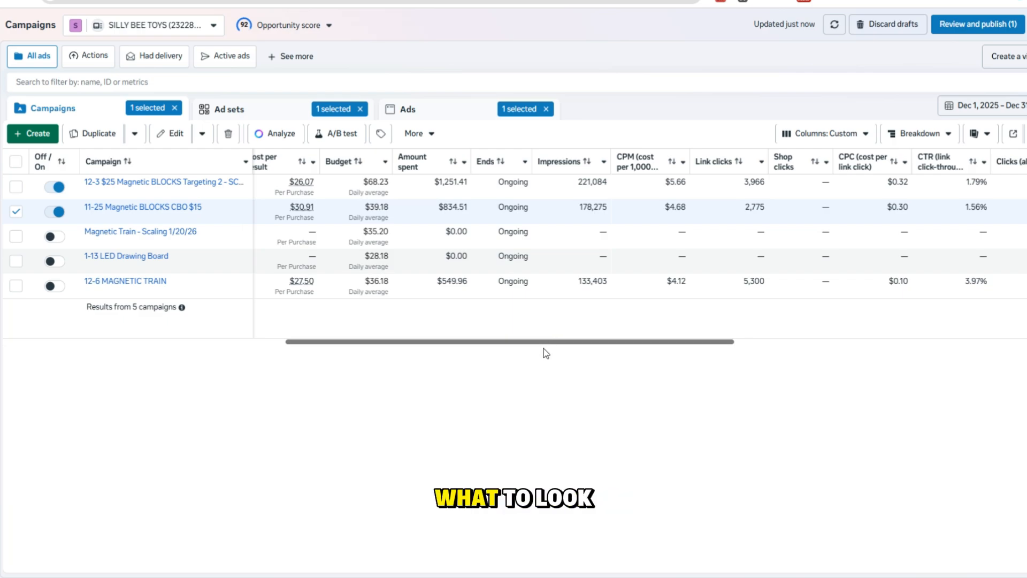
scroll(483, 348, "left", 5)
scroll(321, 353, "right", 4)
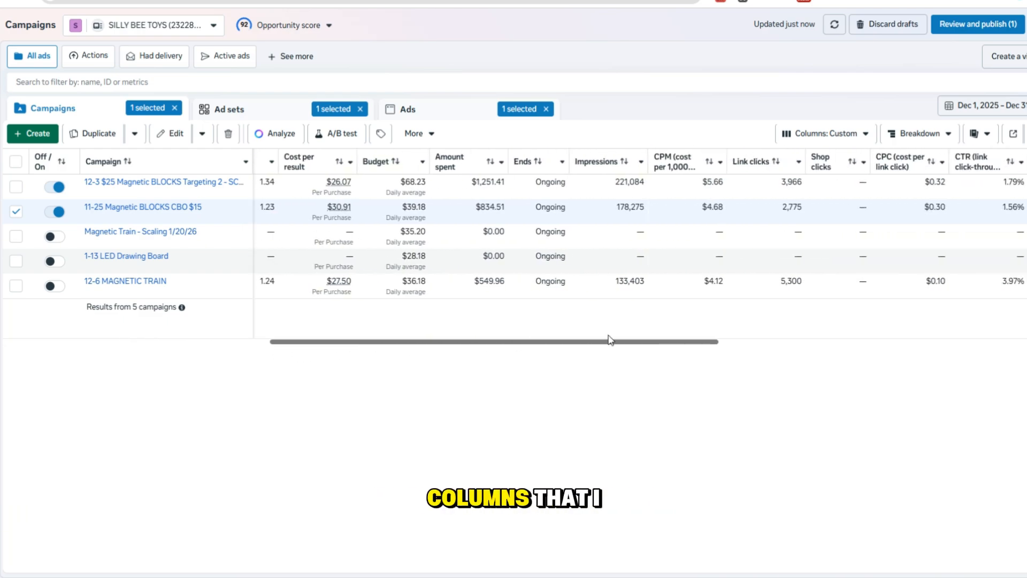
scroll(610, 339, "right", 10)
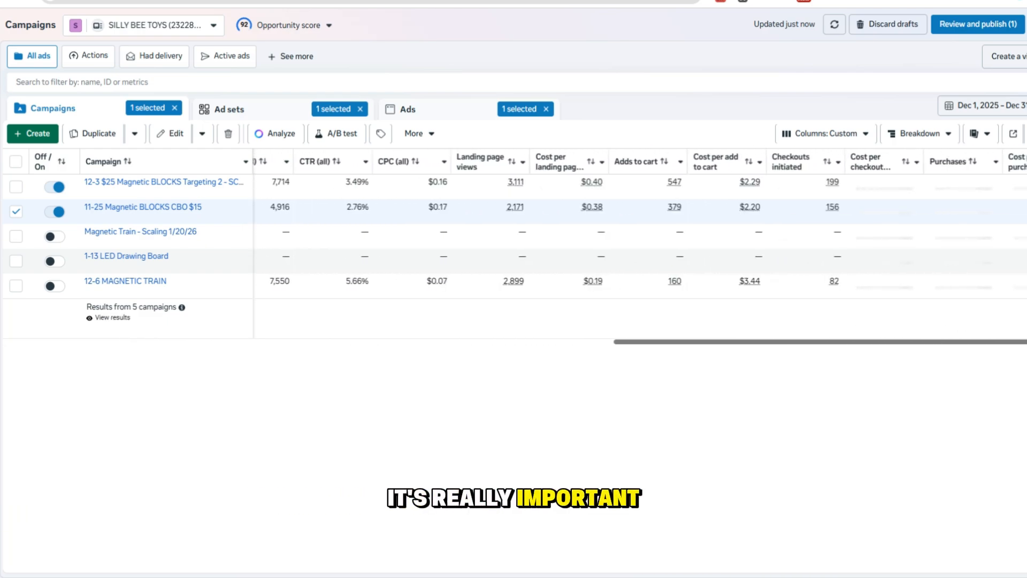
left_click(830, 136)
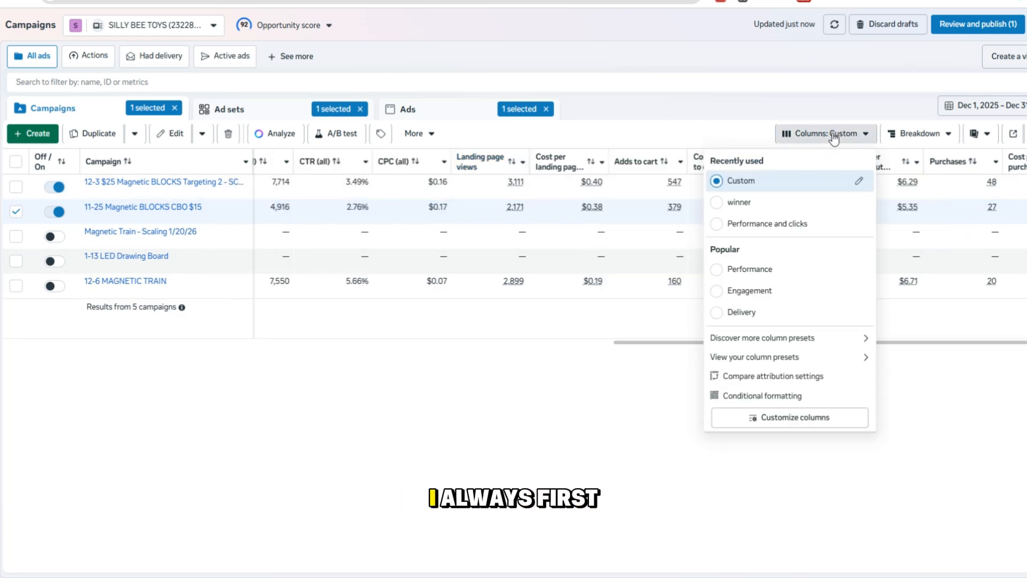
left_click(769, 227)
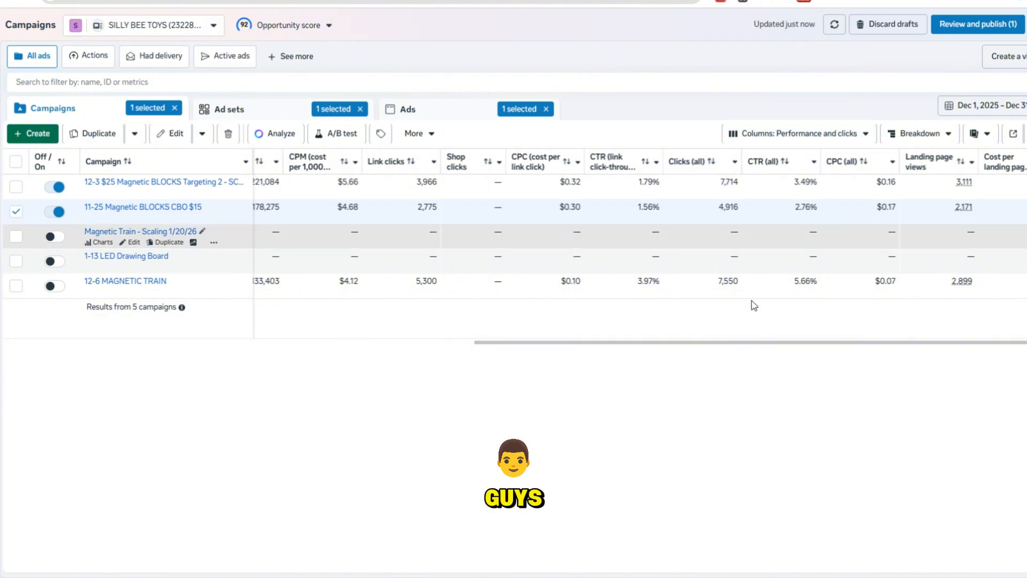
left_click_drag(740, 343, 64, 396)
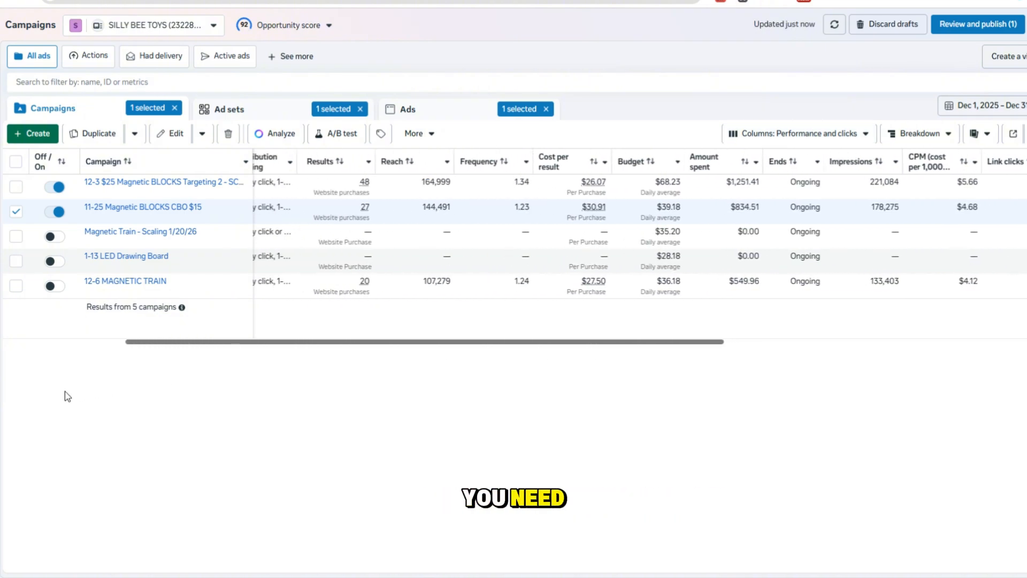
Start customizing the columns, search the metrics for results, and add Results value, Results ROAS and Result rate
left_click(865, 135)
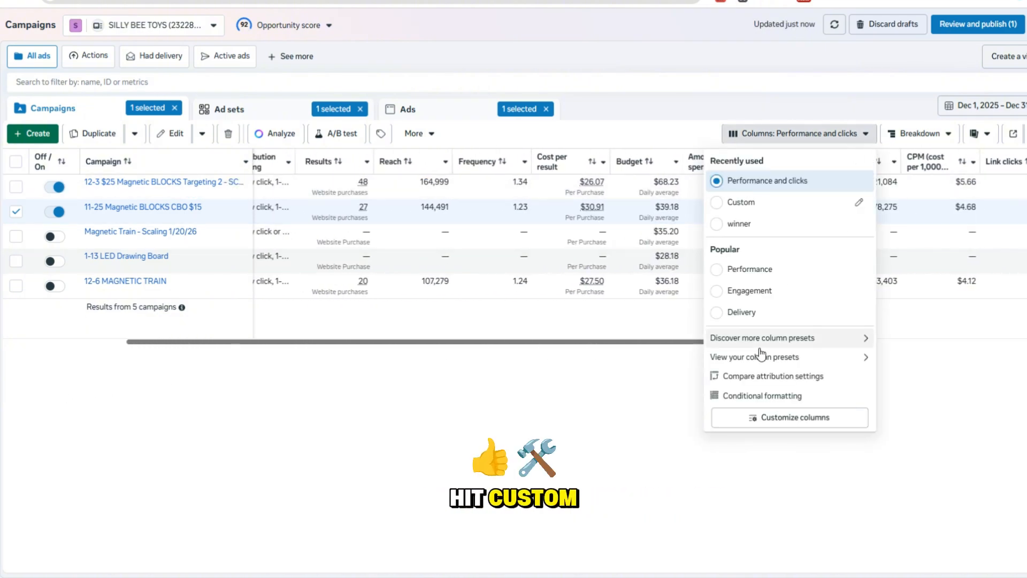
left_click(746, 419)
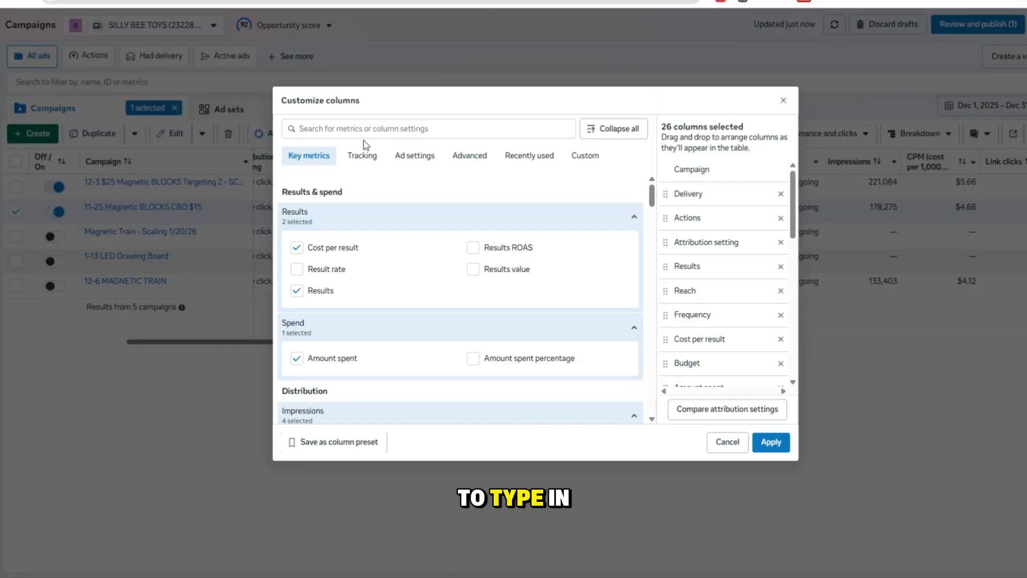
left_click(353, 131)
type("re")
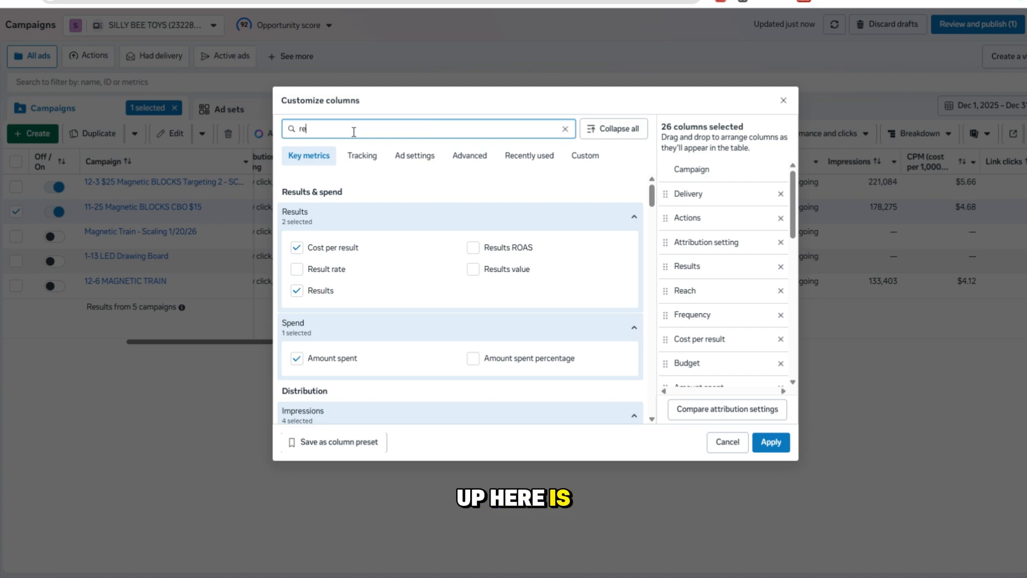
type("sul")
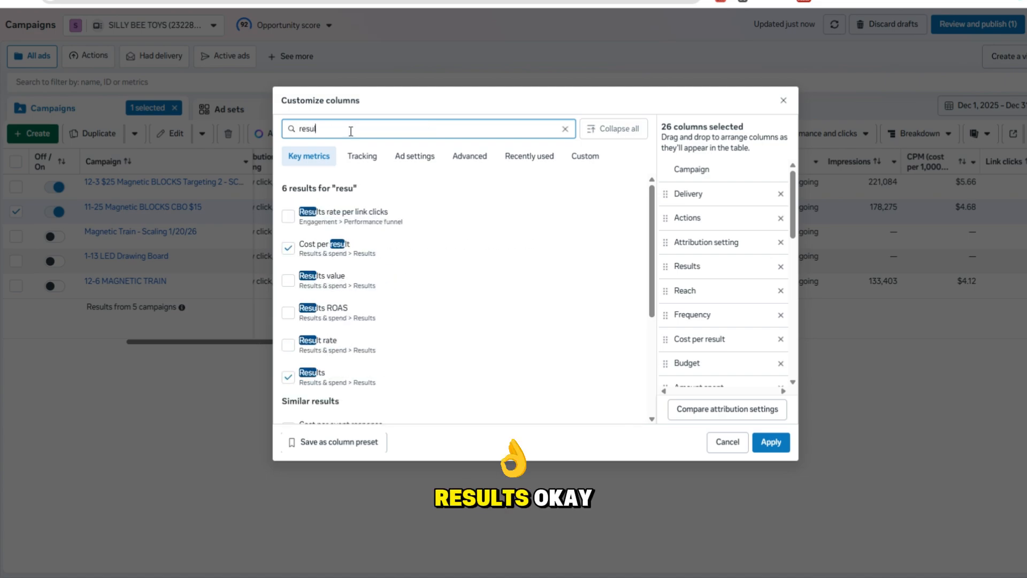
left_click(289, 282)
left_click(289, 314)
left_click(289, 345)
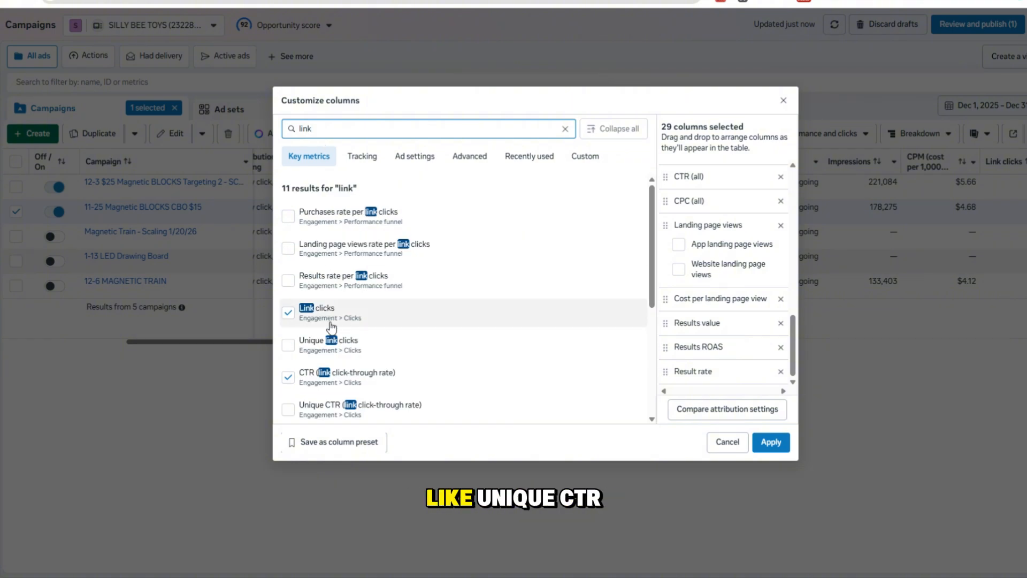
Add the Unique link clicks, Unique CTR (link click-through rate), Cost per unique link click and Results rate per link clicks columns
left_click(288, 344)
scroll(295, 364, "down", 1)
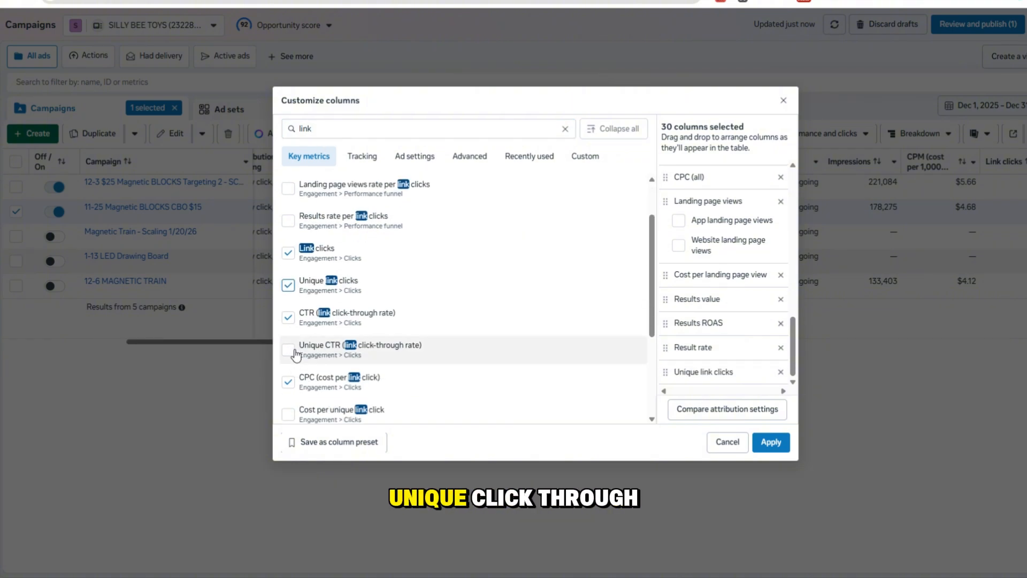
left_click(289, 349)
scroll(297, 321, "down", 3)
left_click(289, 295)
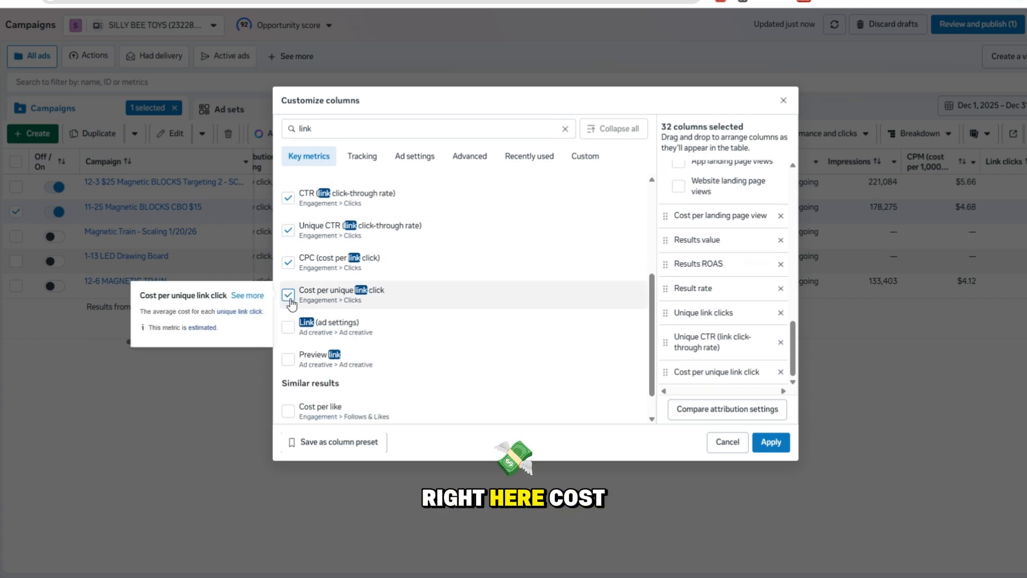
scroll(321, 337, "up", 4)
scroll(332, 348, "up", 1)
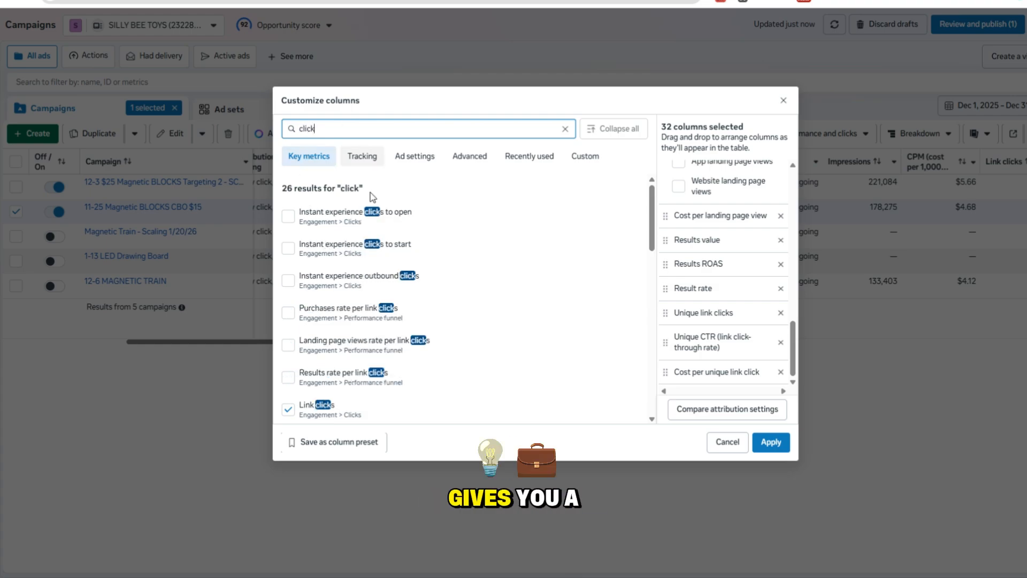
scroll(406, 257, "down", 2)
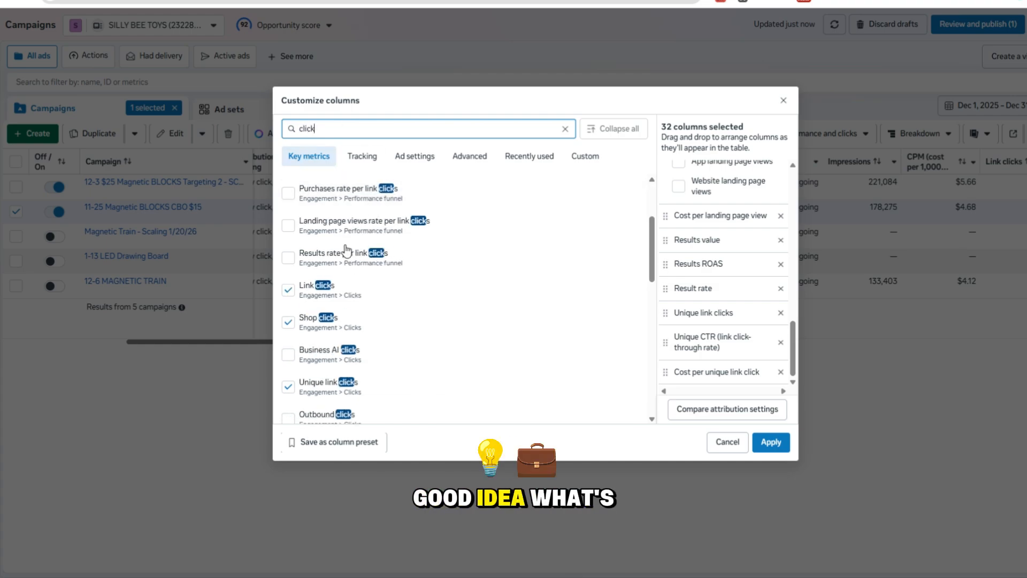
left_click(289, 262)
scroll(289, 251, "down", 3)
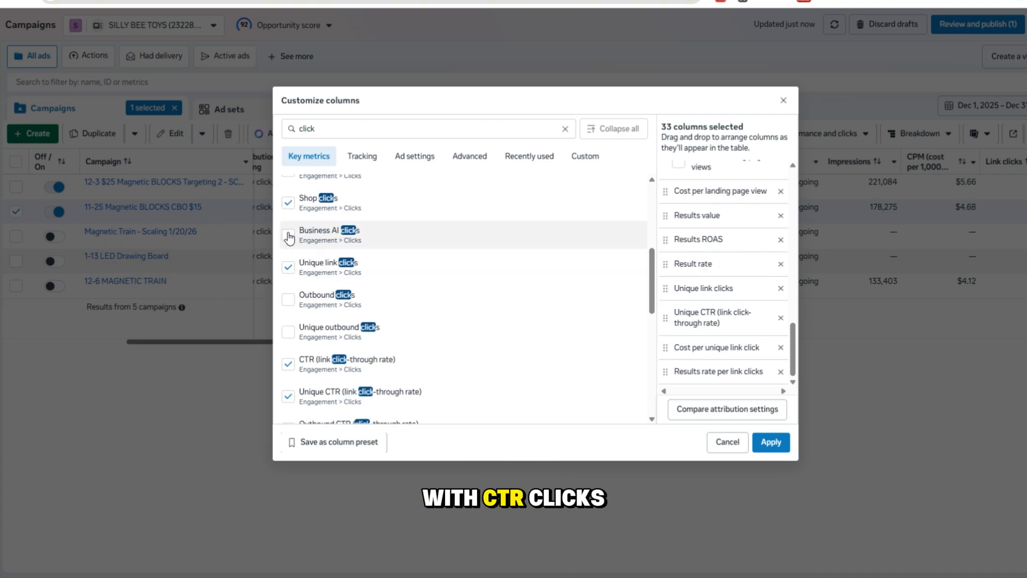
Add the total and cost columns for both Adds to cart and Checkouts initiated
left_click_drag(344, 132, 295, 135)
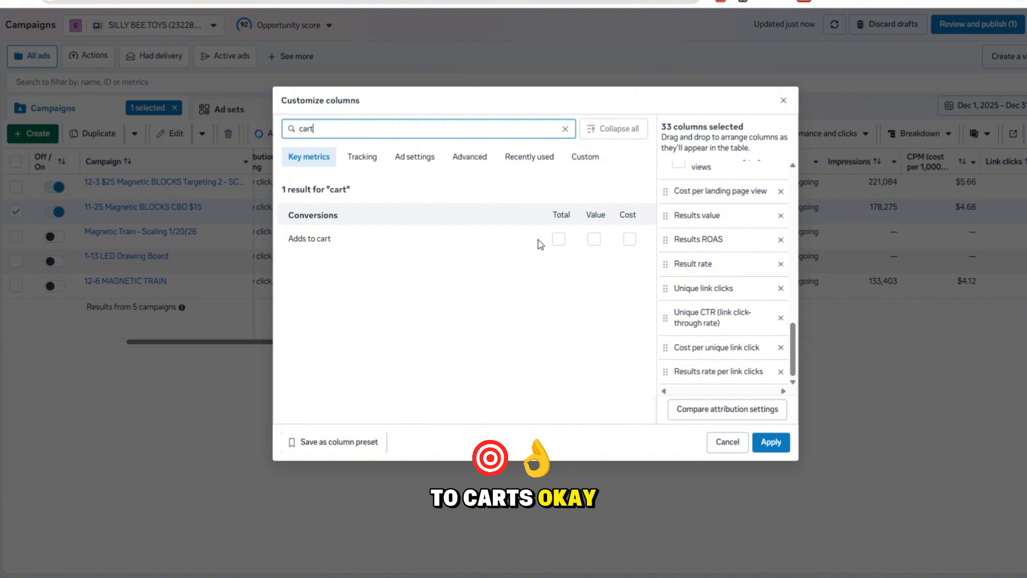
left_click(558, 242)
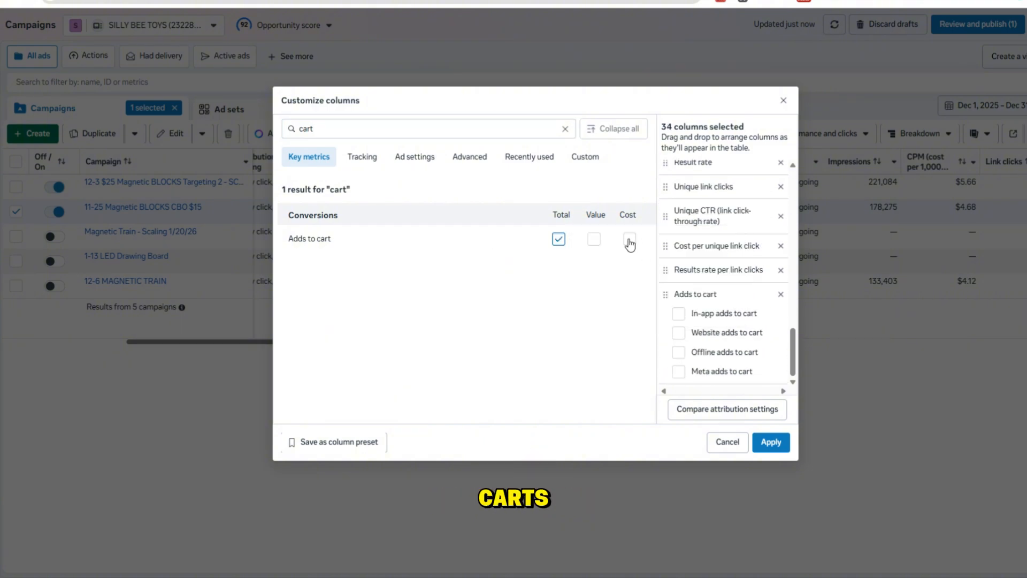
left_click(629, 240)
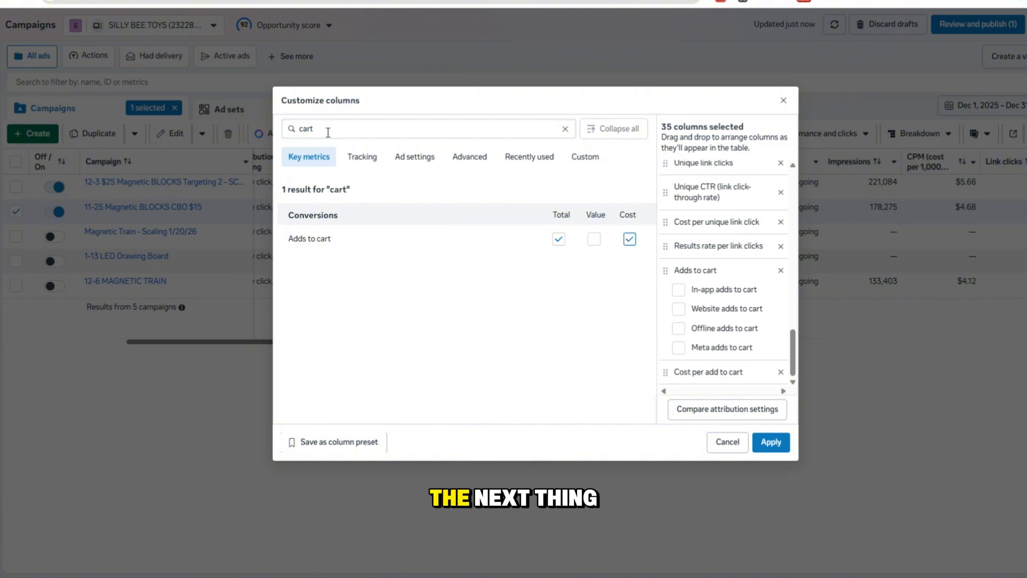
type("ini")
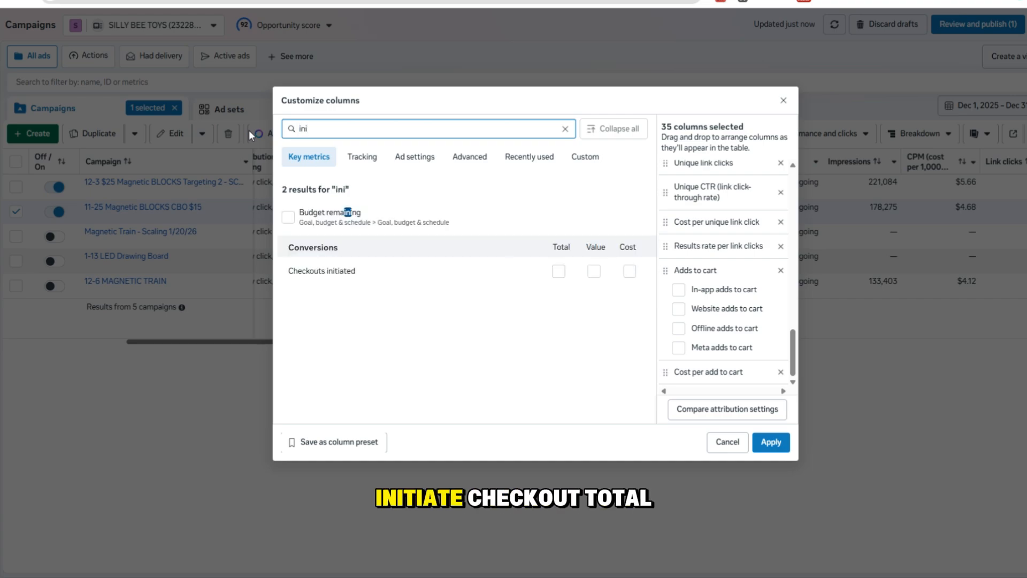
left_click(559, 272)
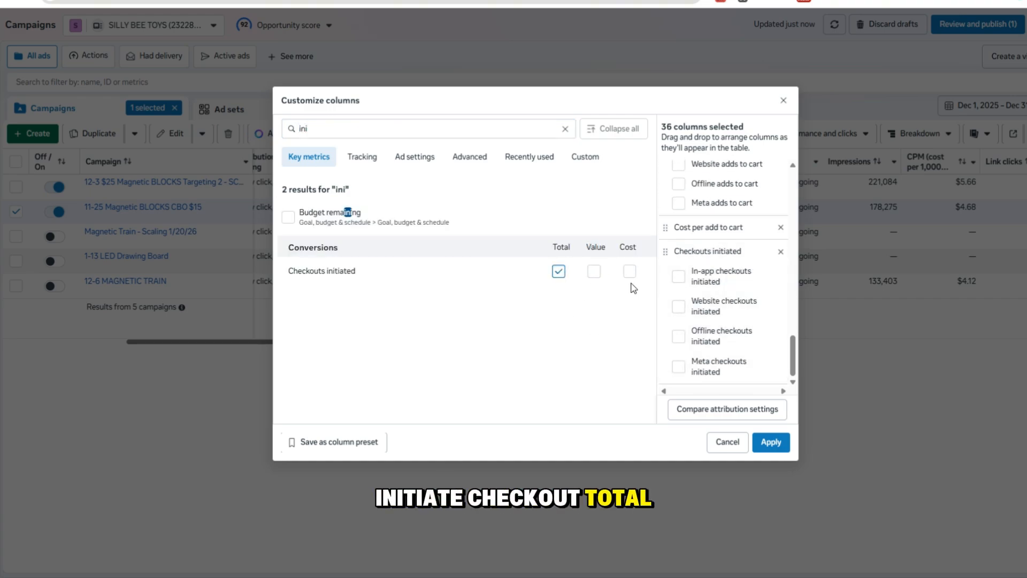
left_click(630, 272)
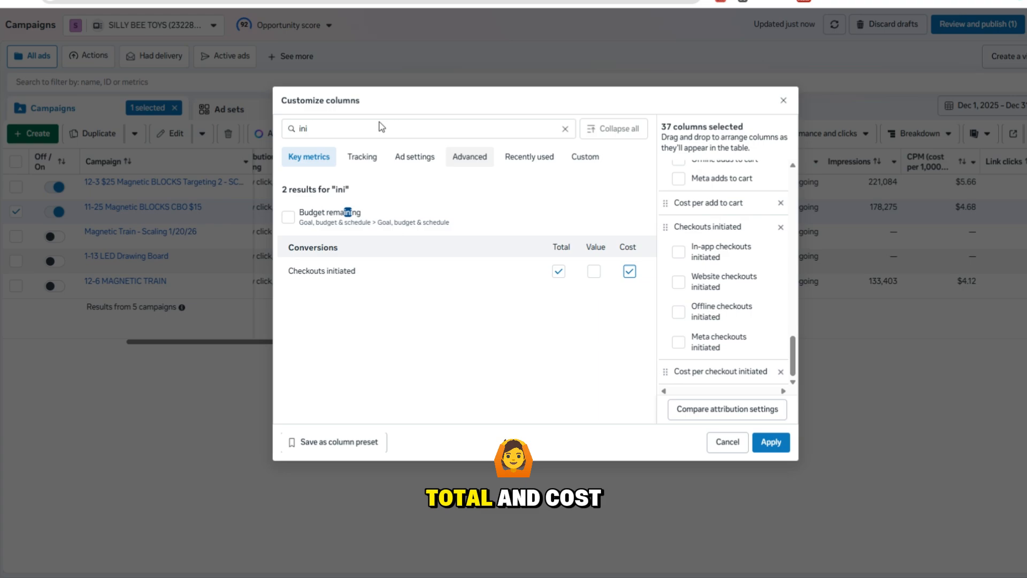
Add the total and cost columns for Purchases, plus the total for Purchase ROAS (Return on ad spend)
double_click(343, 127)
type("pur")
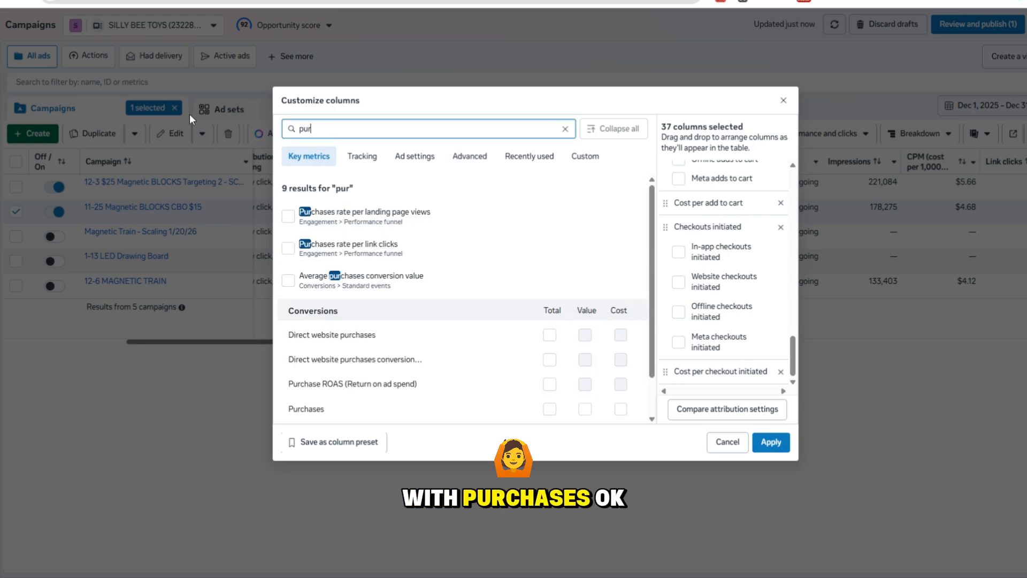
scroll(529, 310, "down", 1)
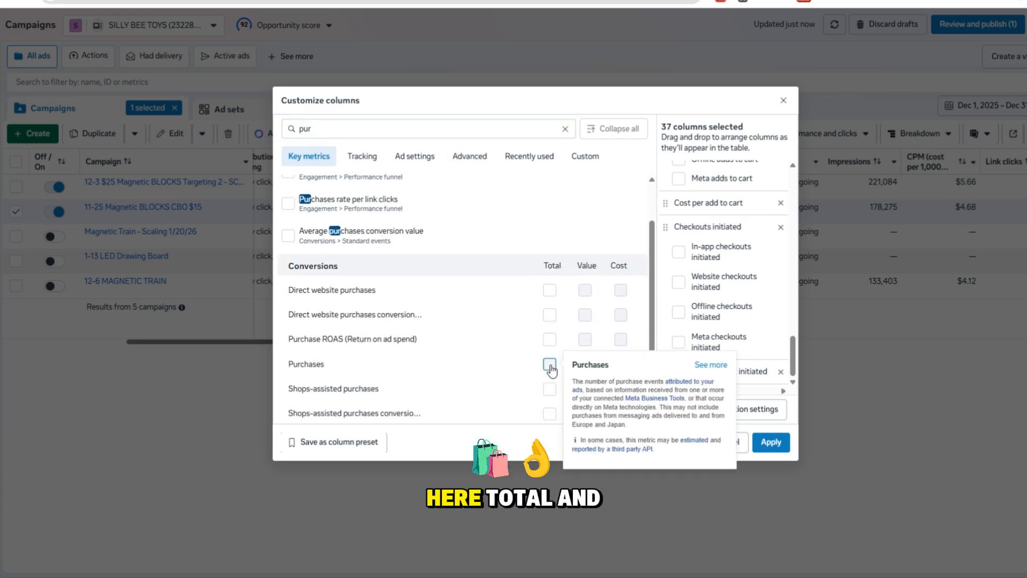
left_click(550, 364)
left_click(620, 365)
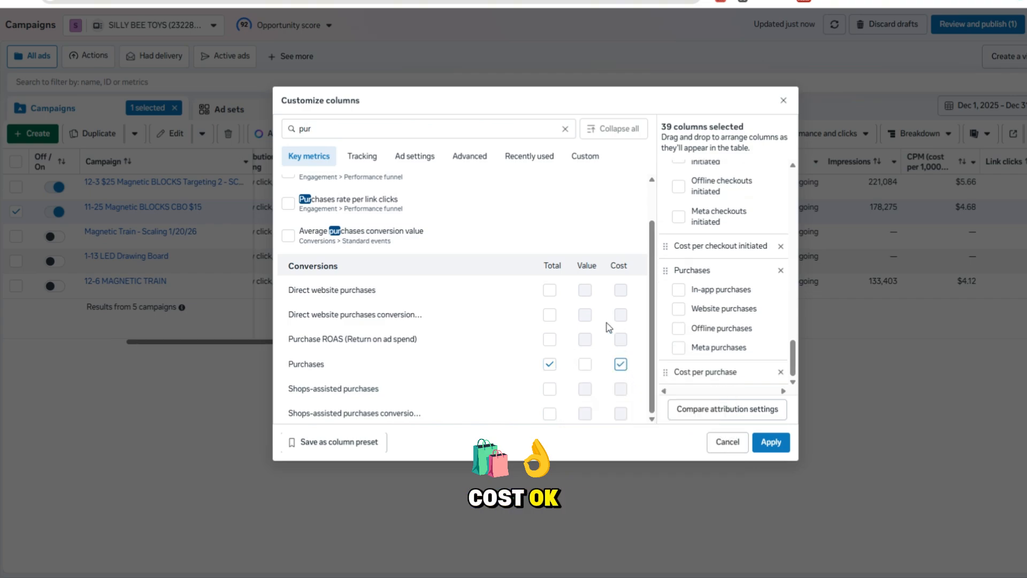
type("roas")
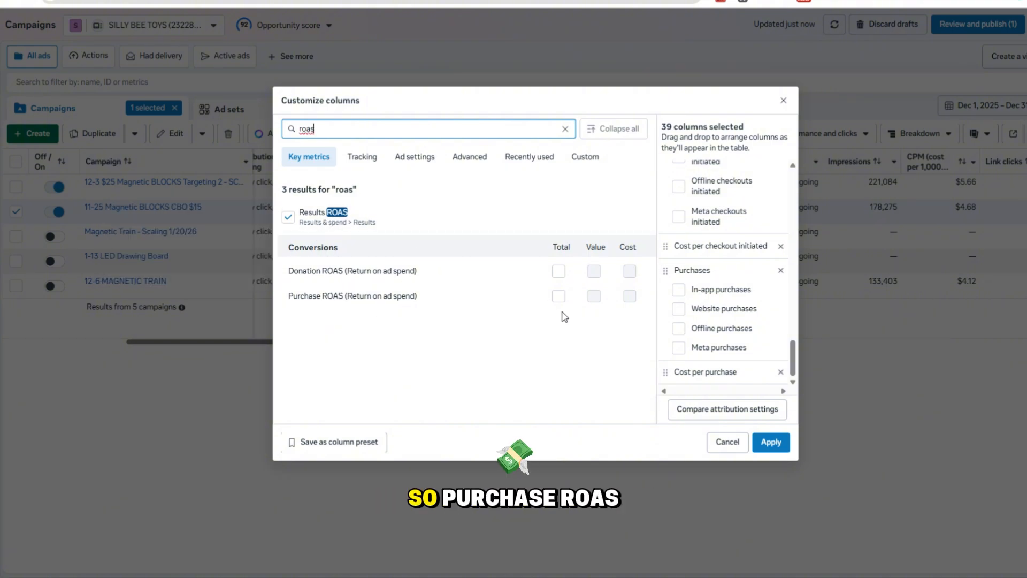
left_click(558, 296)
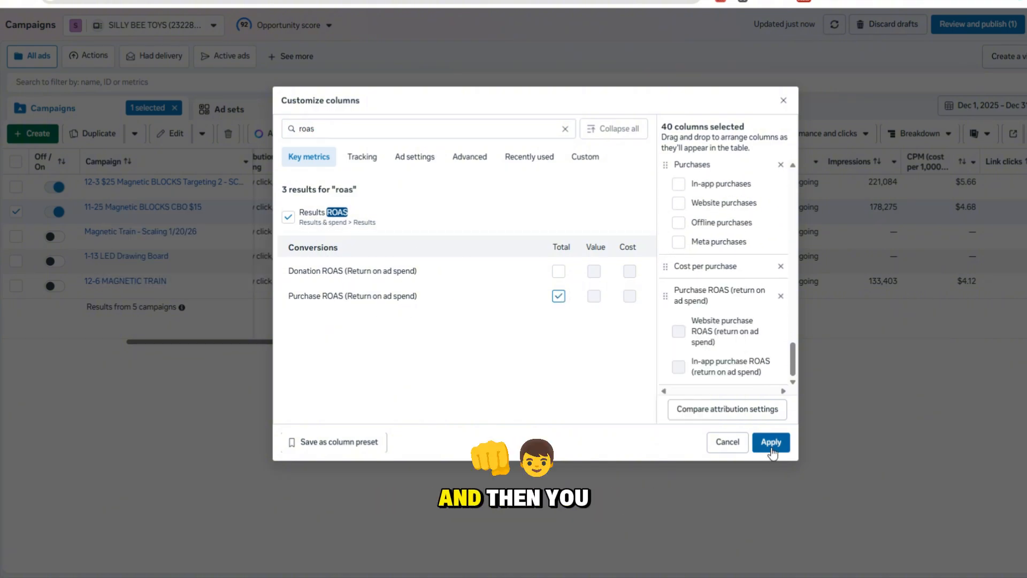
Save the selected columns as a column preset named Digital Ecom Mentor
left_click(333, 442)
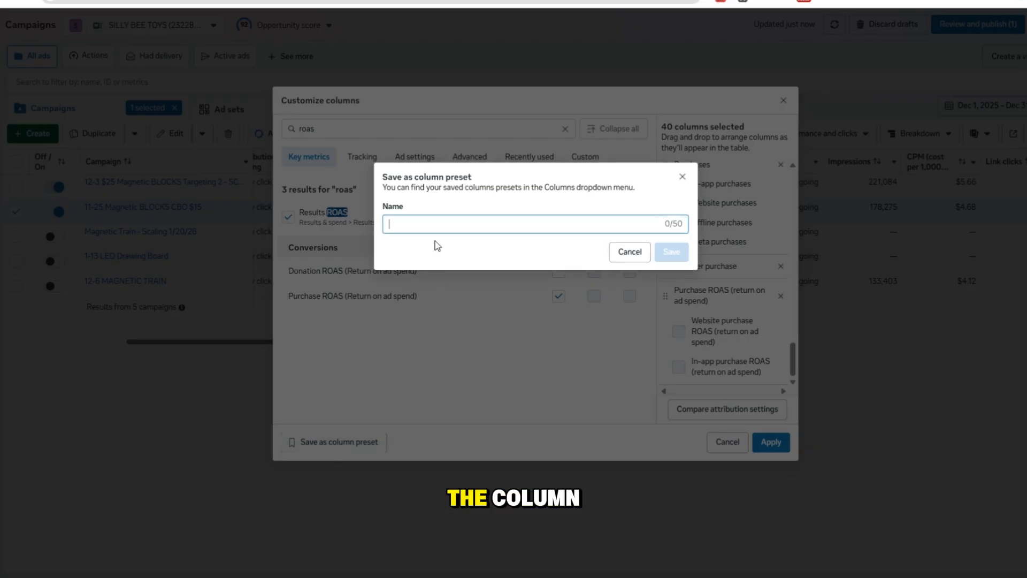
type("Digital")
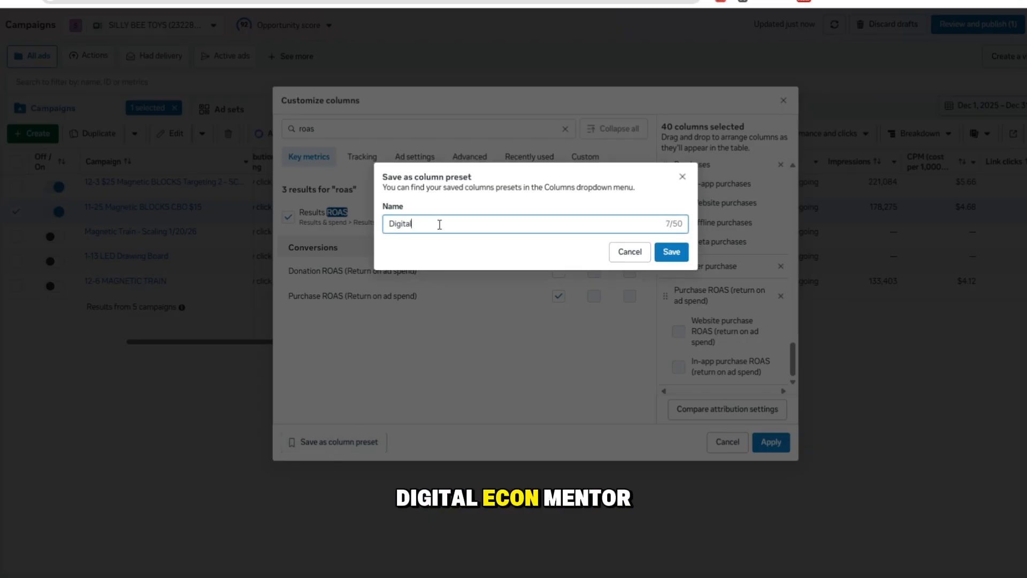
type(" Ecom Menotr")
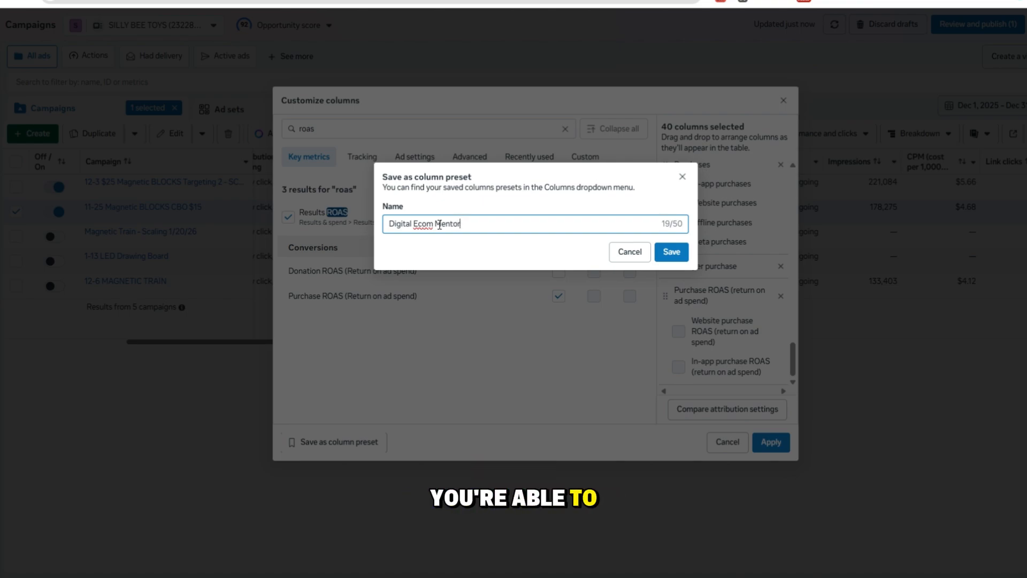
left_click(674, 252)
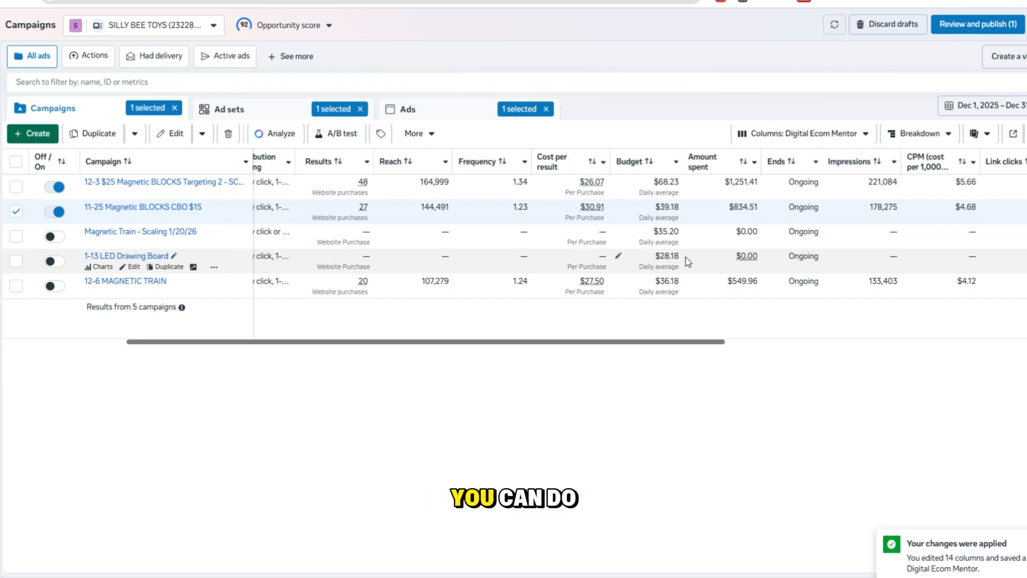
Open the Digital Ecom Mentor column preset for editing and review the order of its selected columns
left_click(829, 136)
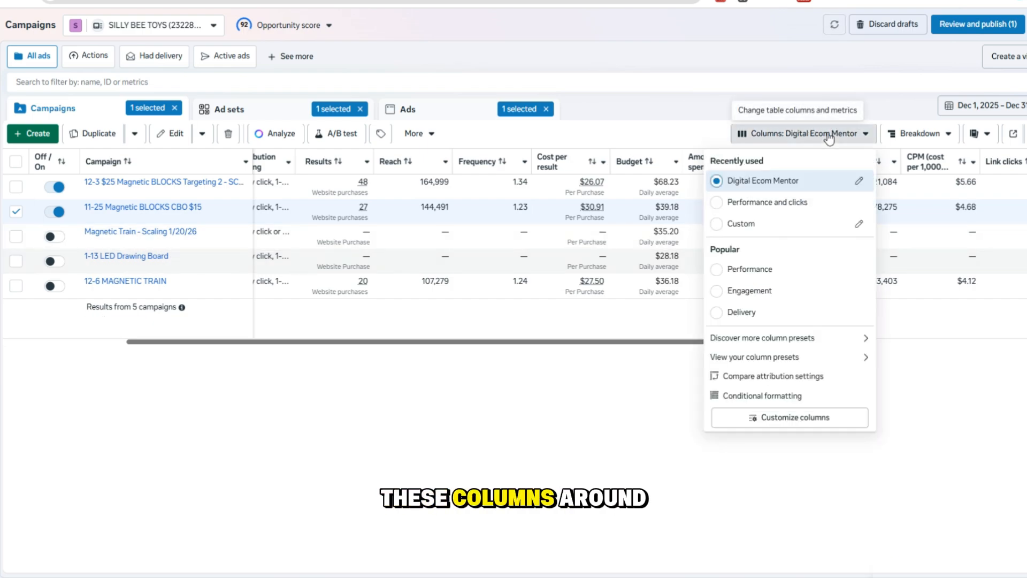
left_click(790, 422)
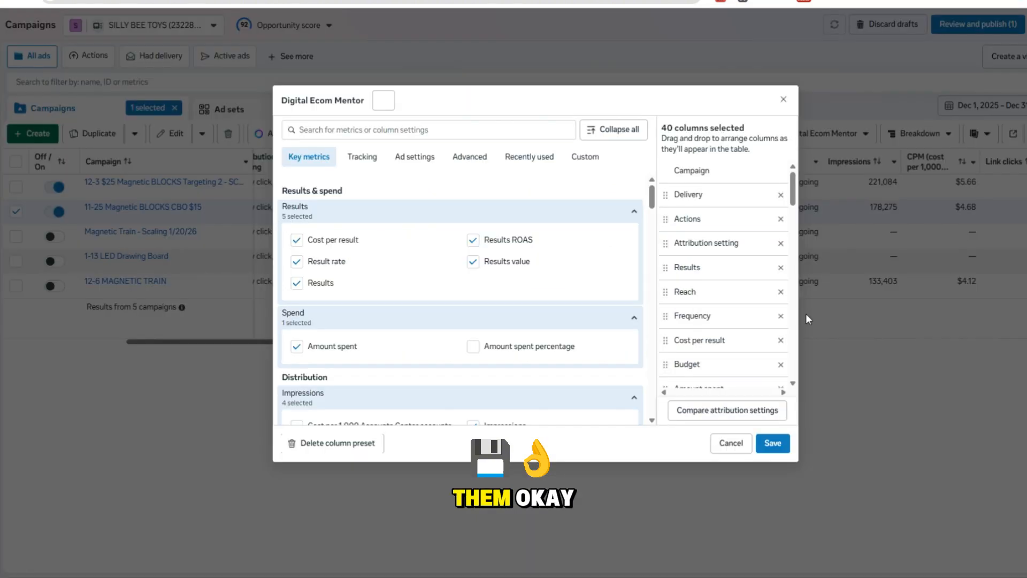
scroll(724, 268, "down", 5)
scroll(717, 284, "down", 6)
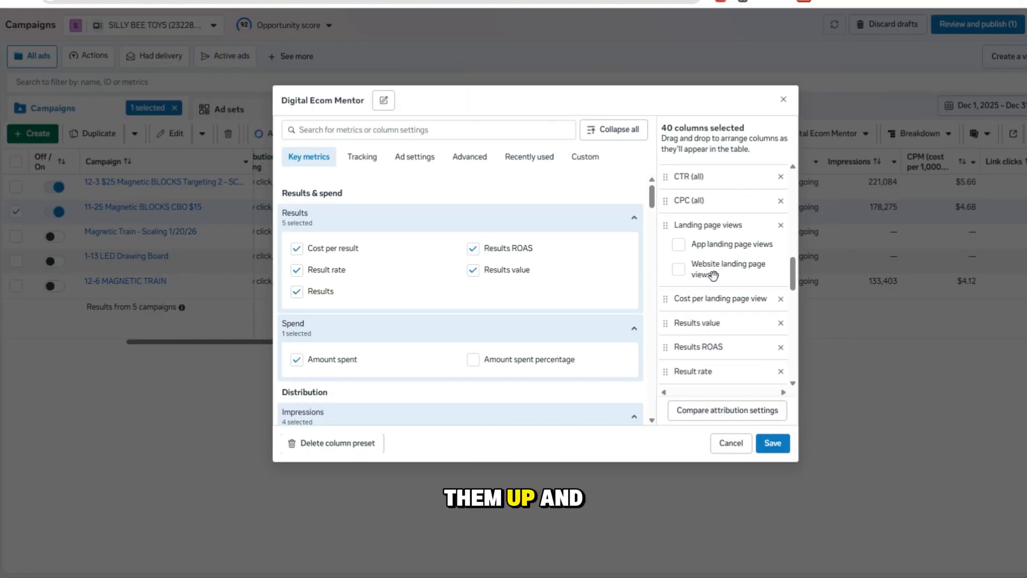
scroll(695, 286, "up", 3)
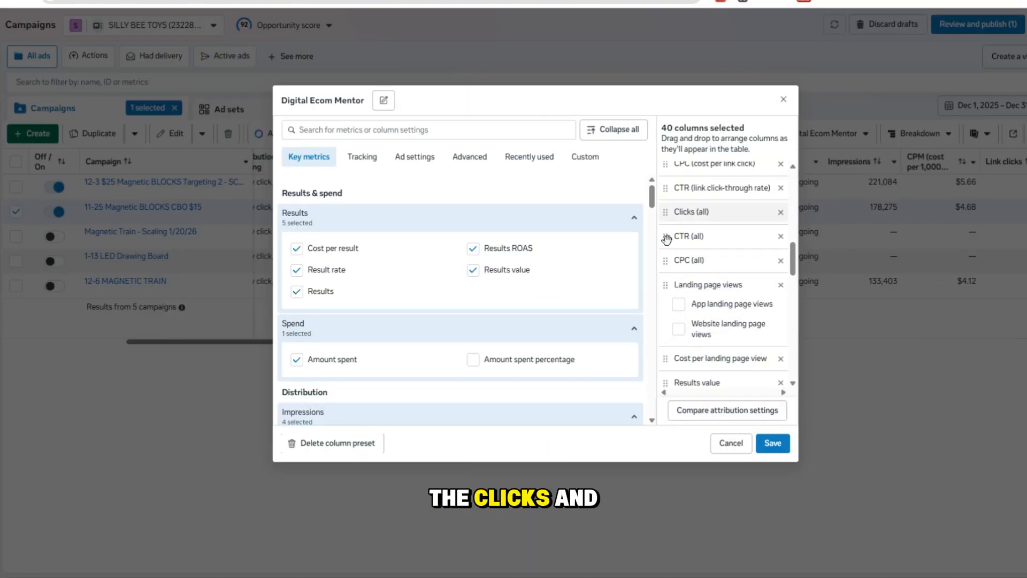
scroll(666, 239, "up", 2)
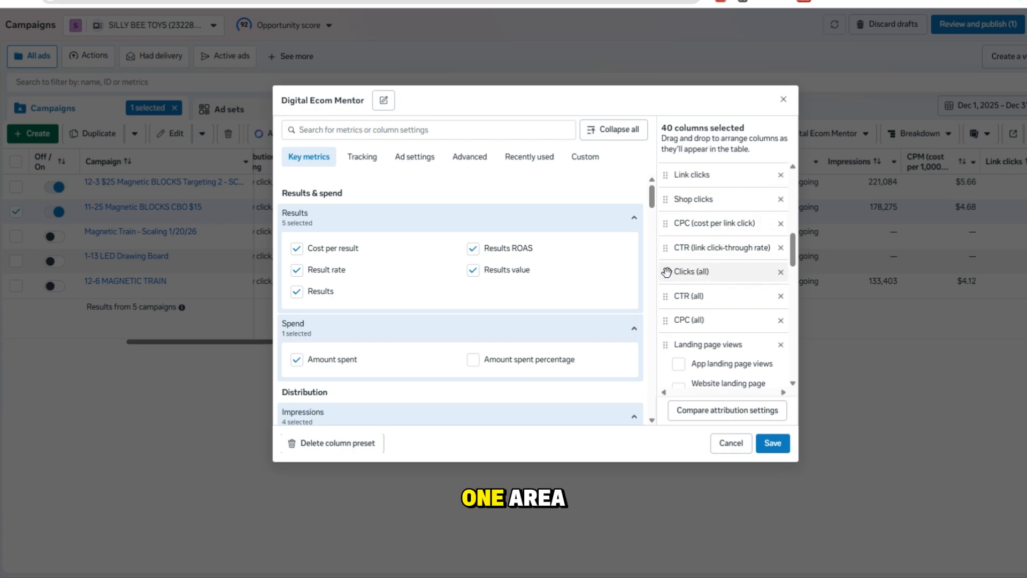
scroll(666, 271, "down", 8)
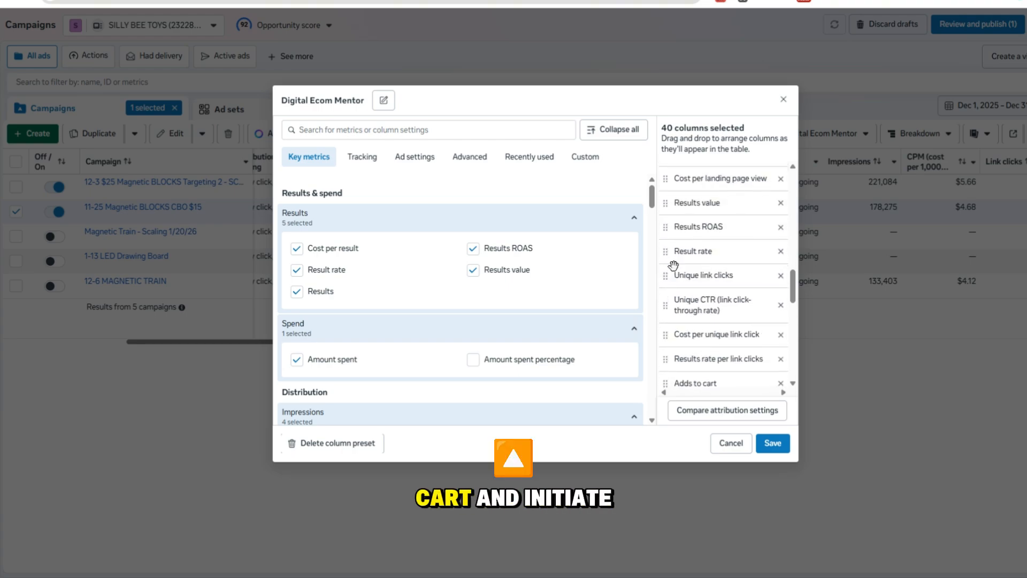
scroll(673, 266, "down", 10)
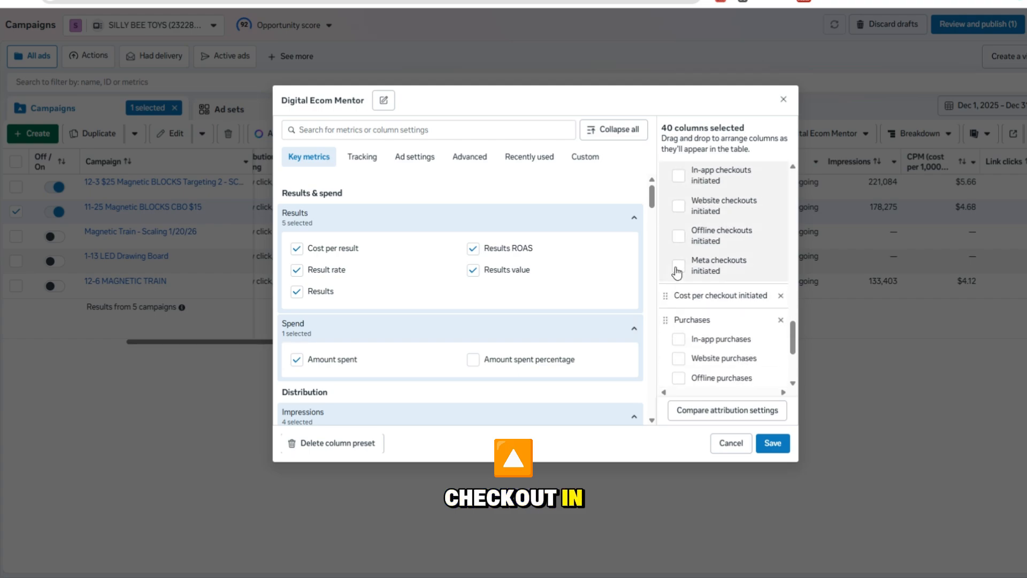
scroll(677, 270, "up", 4)
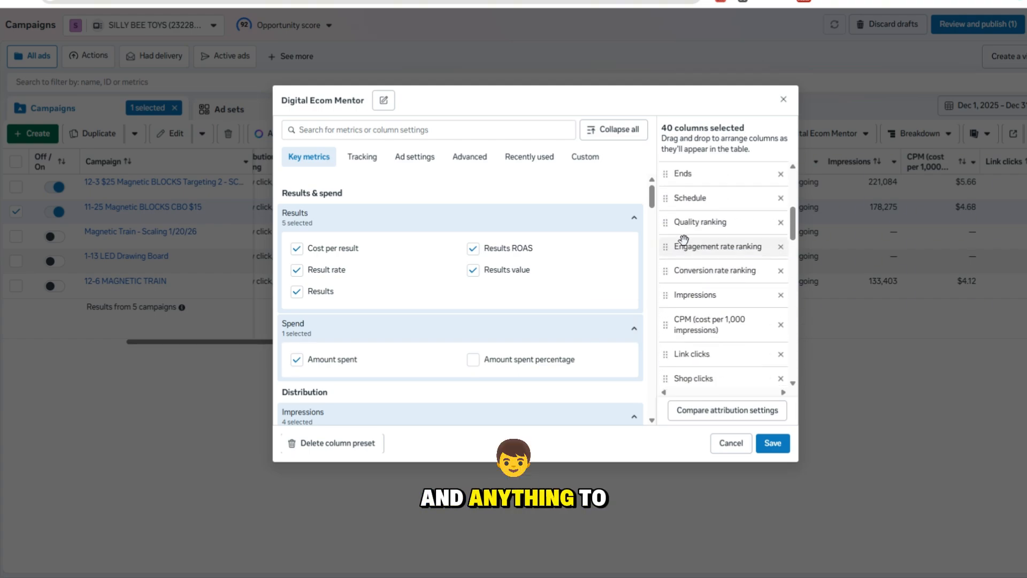
scroll(683, 239, "up", 6)
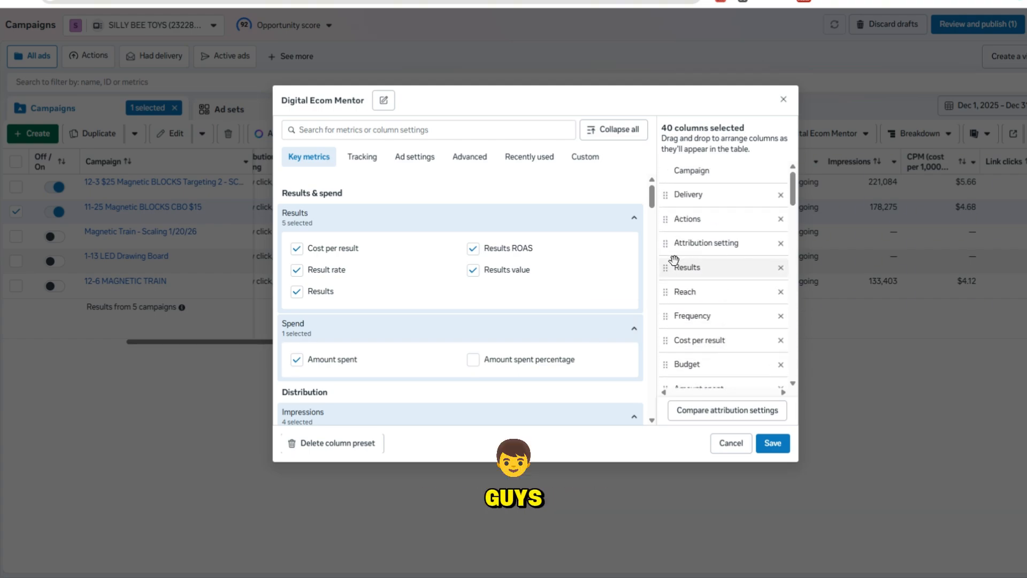
Move Results value, Results ROAS and Result rate directly after Results in the column order and save the preset
scroll(678, 273, "down", 8)
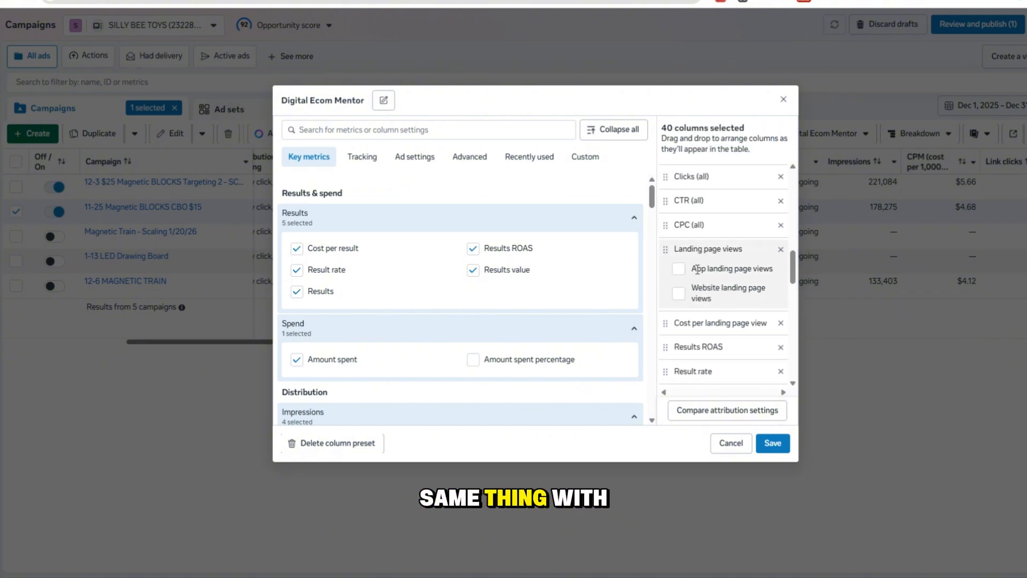
left_click_drag(664, 230, 690, 263)
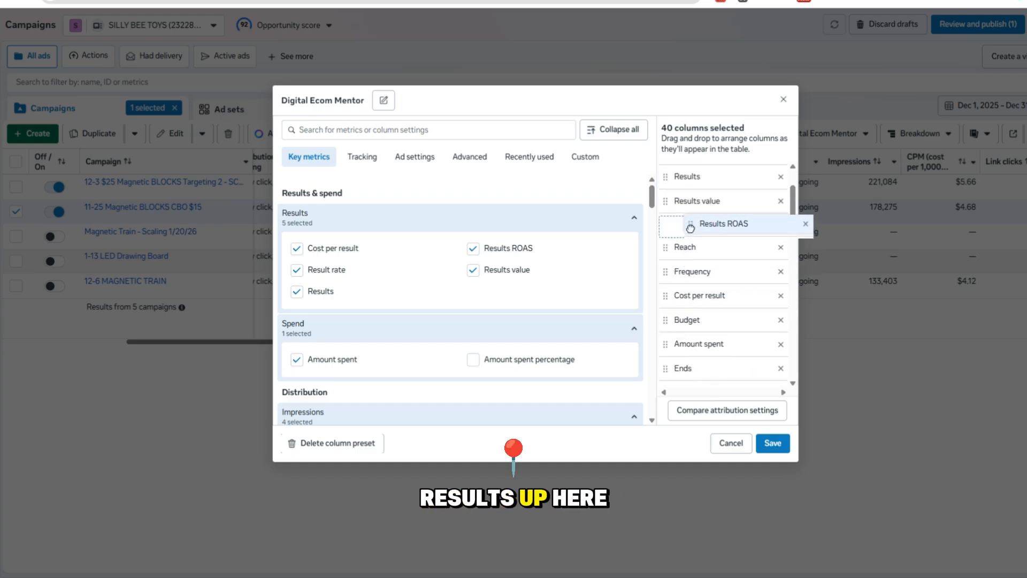
left_click_drag(690, 227, 684, 226)
scroll(688, 229, "down", 10)
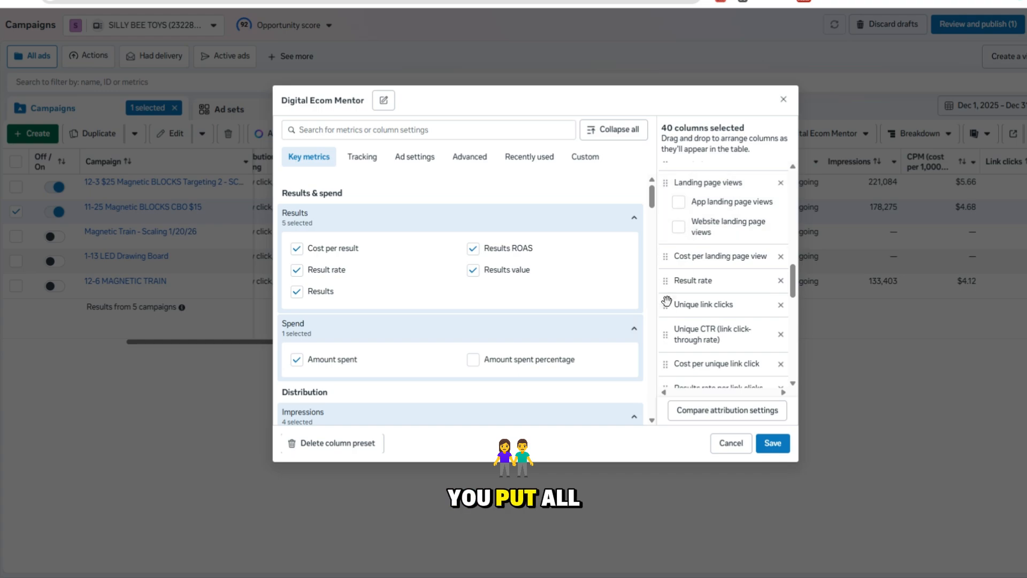
left_click_drag(663, 280, 680, 249)
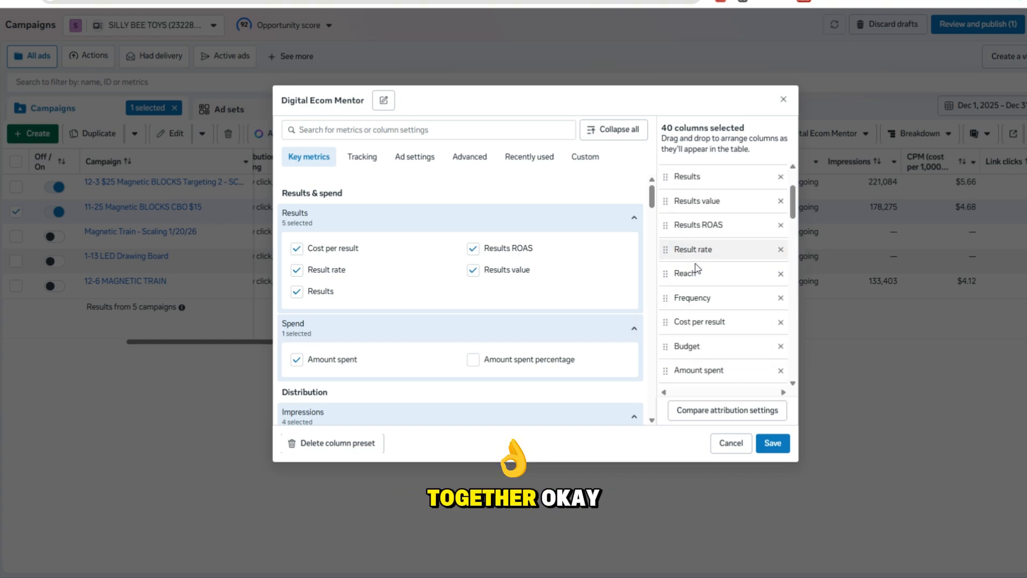
scroll(695, 278, "down", 8)
scroll(460, 375, "down", 2)
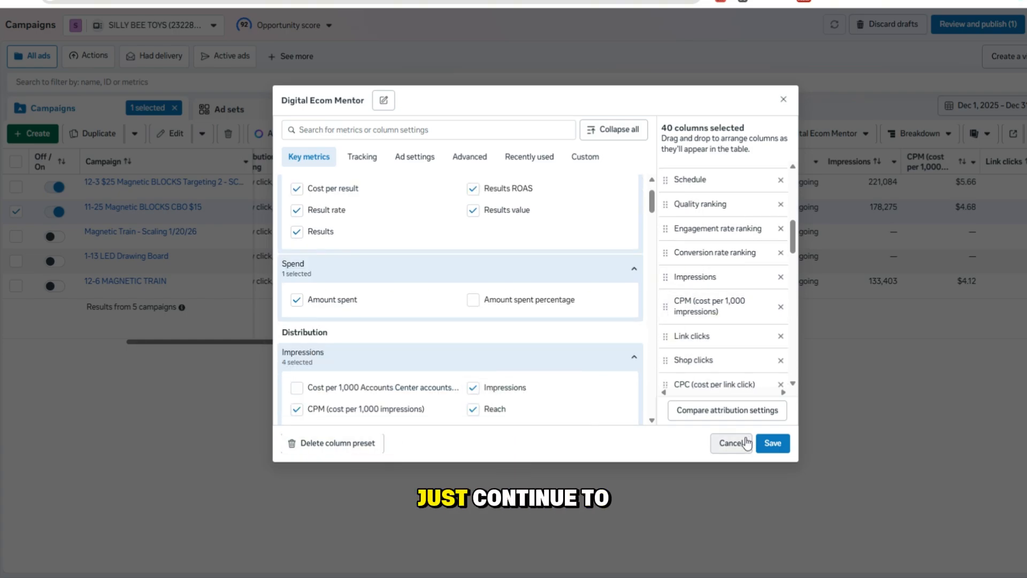
left_click(772, 443)
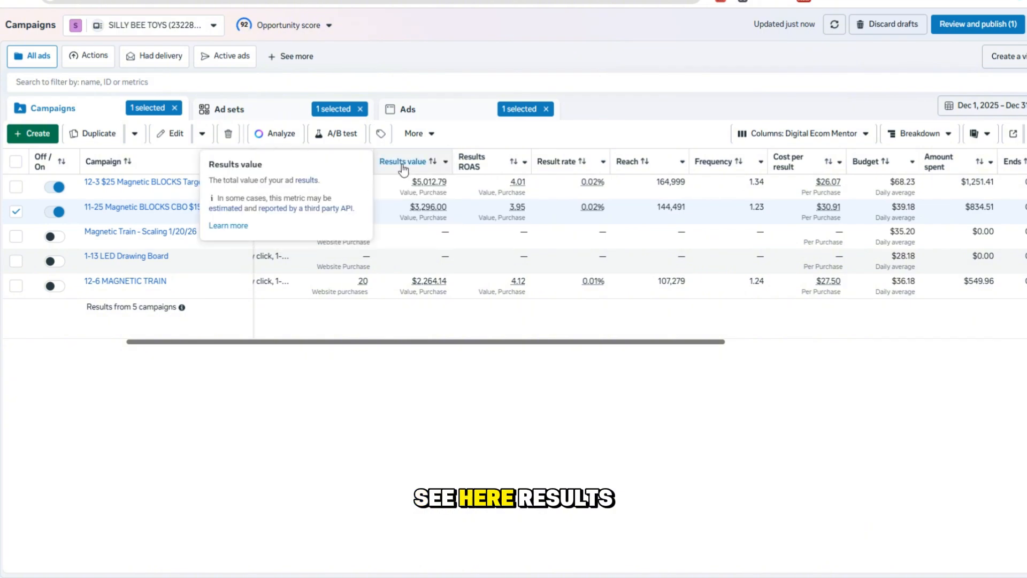
Examine the rearranged campaign table from the results columns through link clicks, CTR, landing page views, adds to cart and purchases
mouse_move(466, 174)
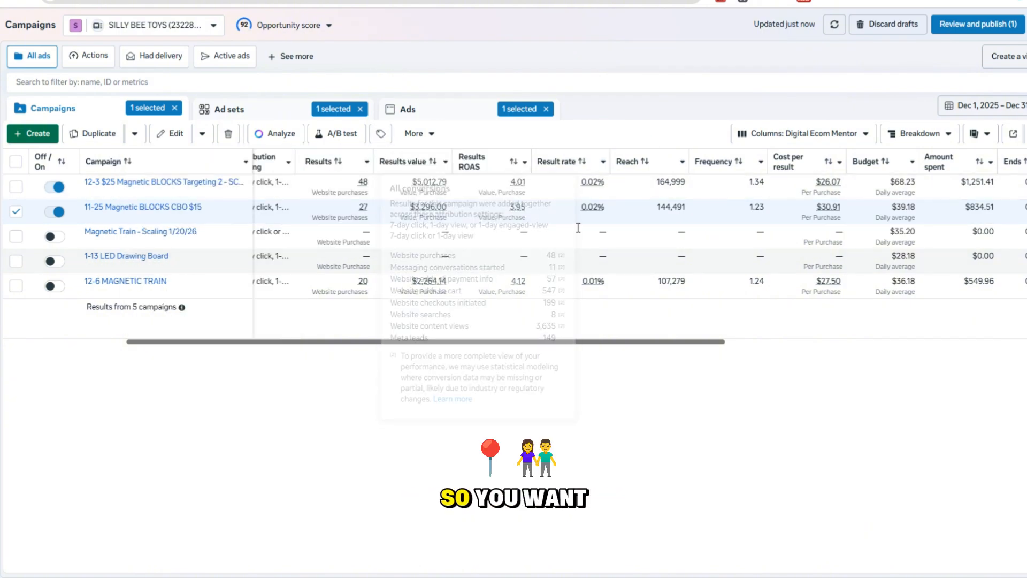
scroll(568, 350, "right", 3)
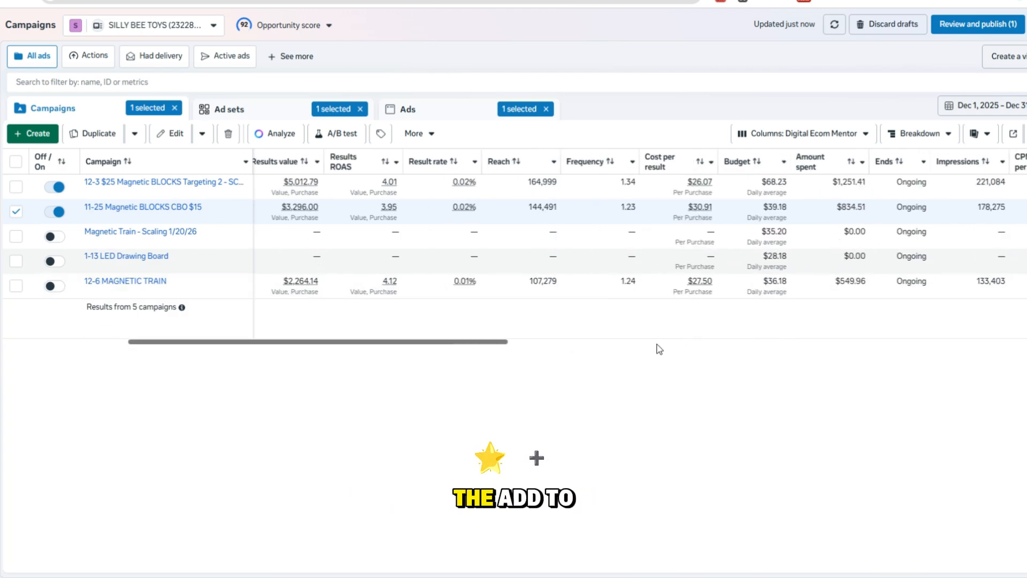
scroll(478, 351, "right", 10)
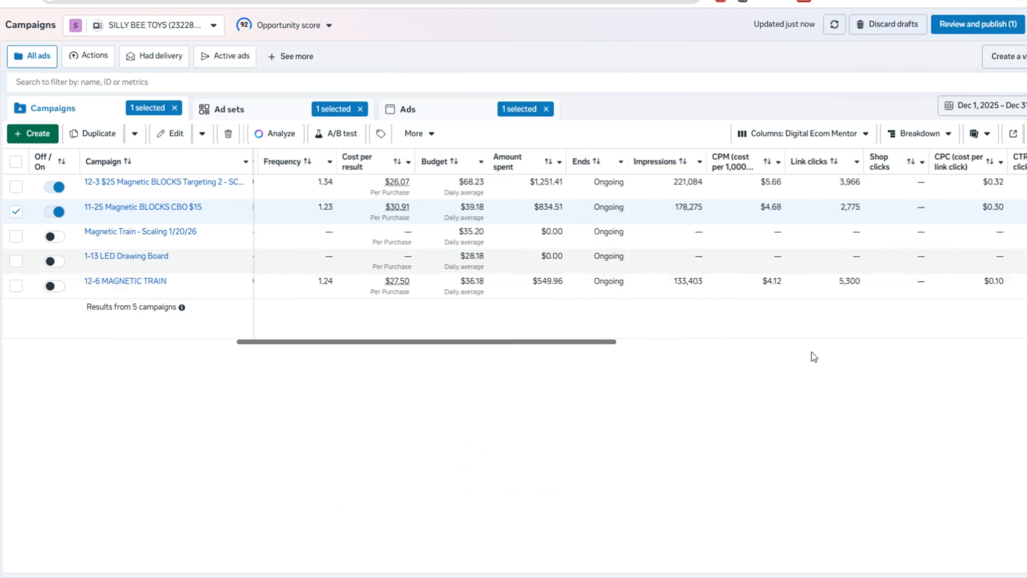
scroll(589, 214, "right", 3)
scroll(592, 150, "left", 3)
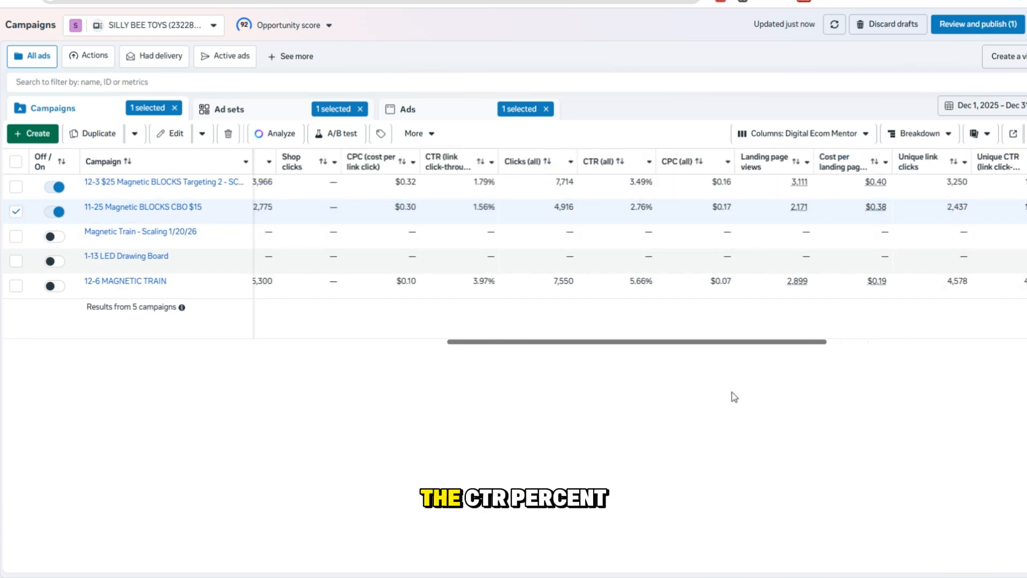
scroll(730, 350, "right", 10)
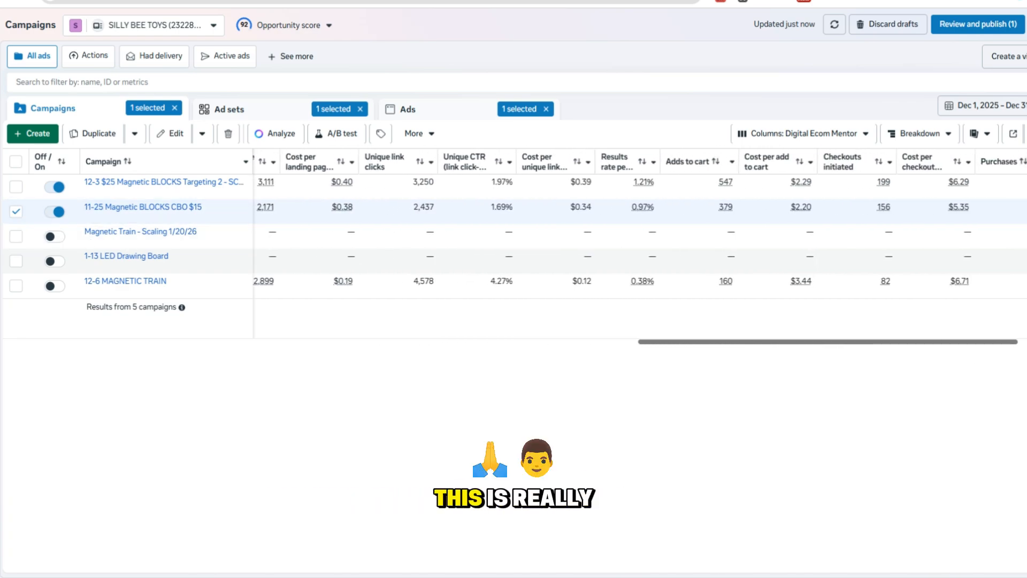
scroll(708, 396, "left", 5)
scroll(639, 244, "left", 1)
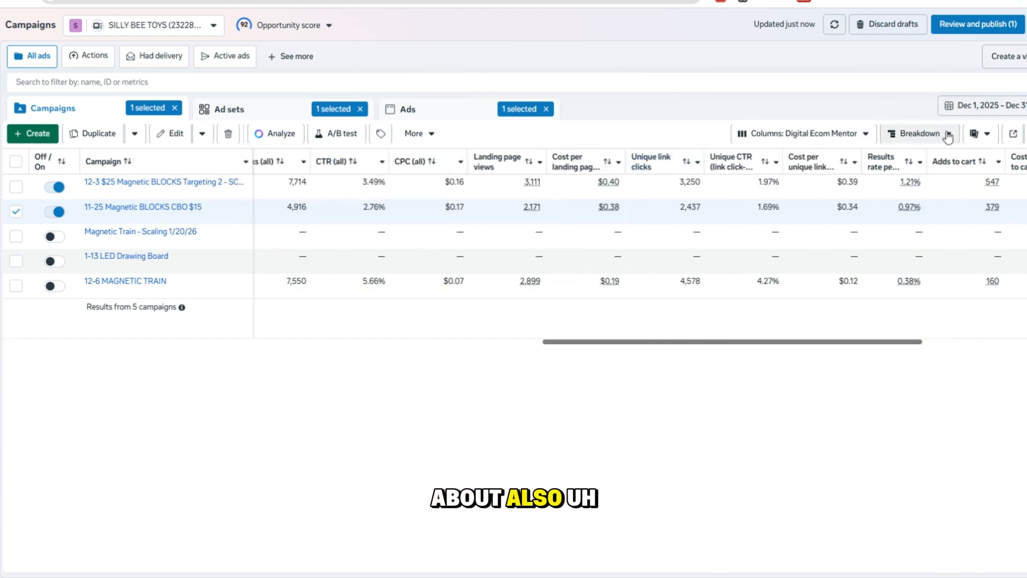
scroll(765, 345, "left", 10)
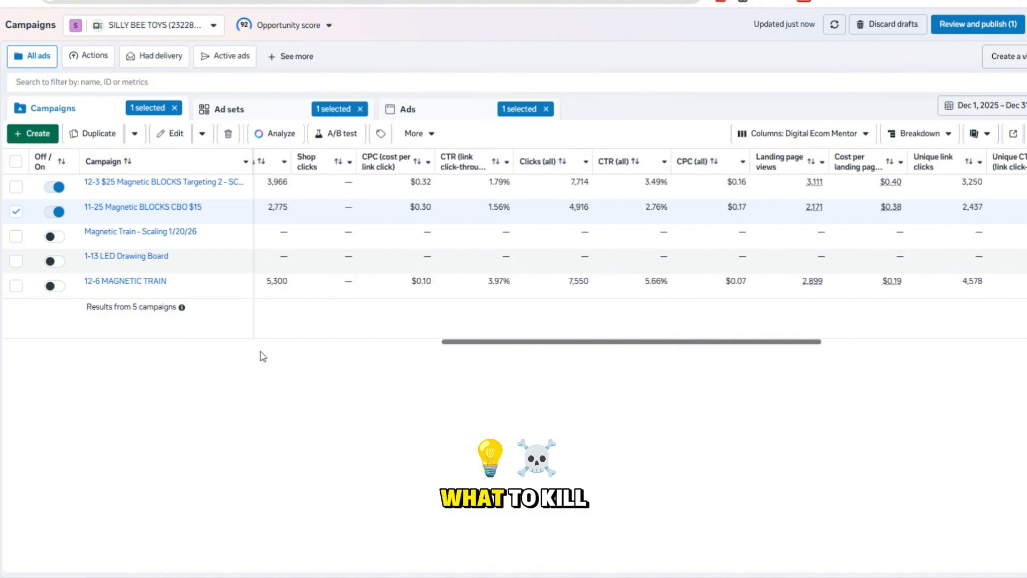
scroll(835, 351, "right", 6)
scroll(835, 351, "right", 8)
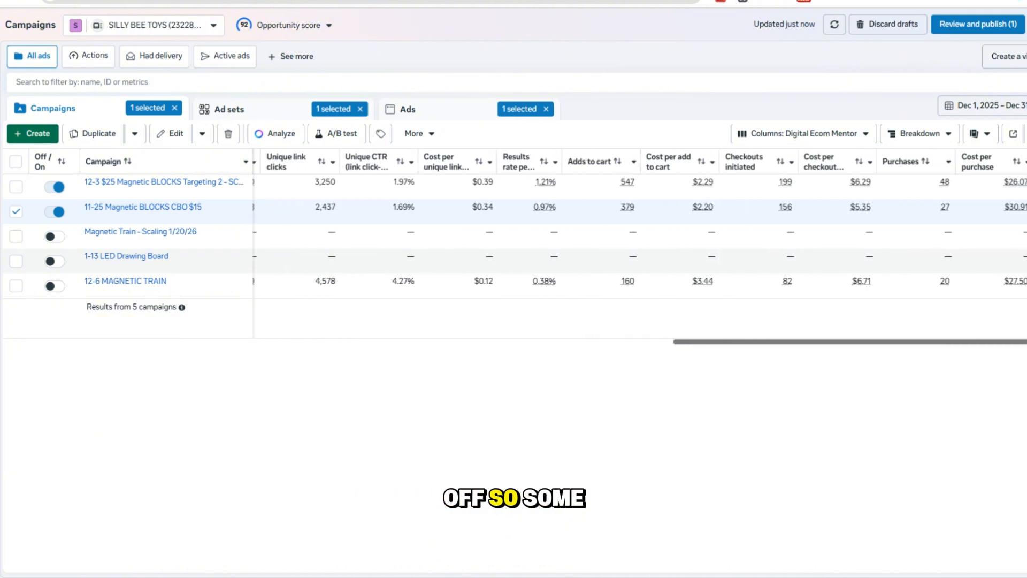
Switch the campaign table to the Custom column preset and examine the cost per click, add to cart, checkout and purchase columns
left_click(801, 140)
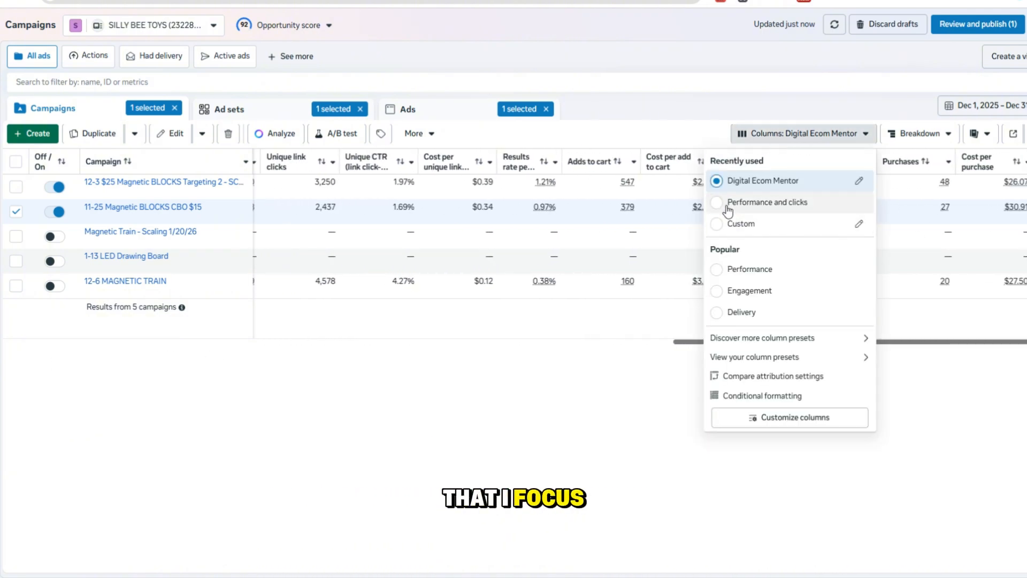
left_click(781, 229)
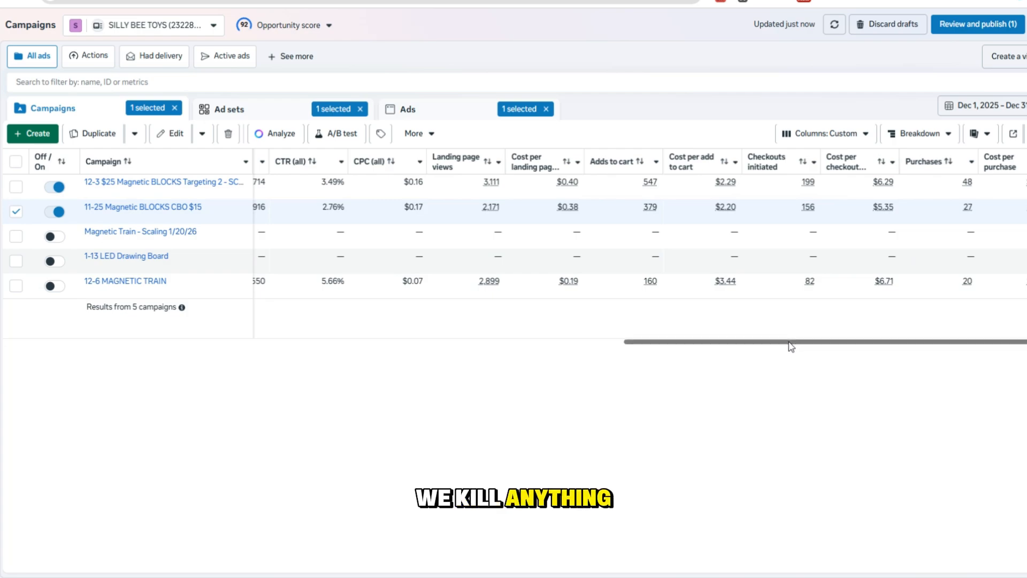
left_click_drag(792, 342, 523, 351)
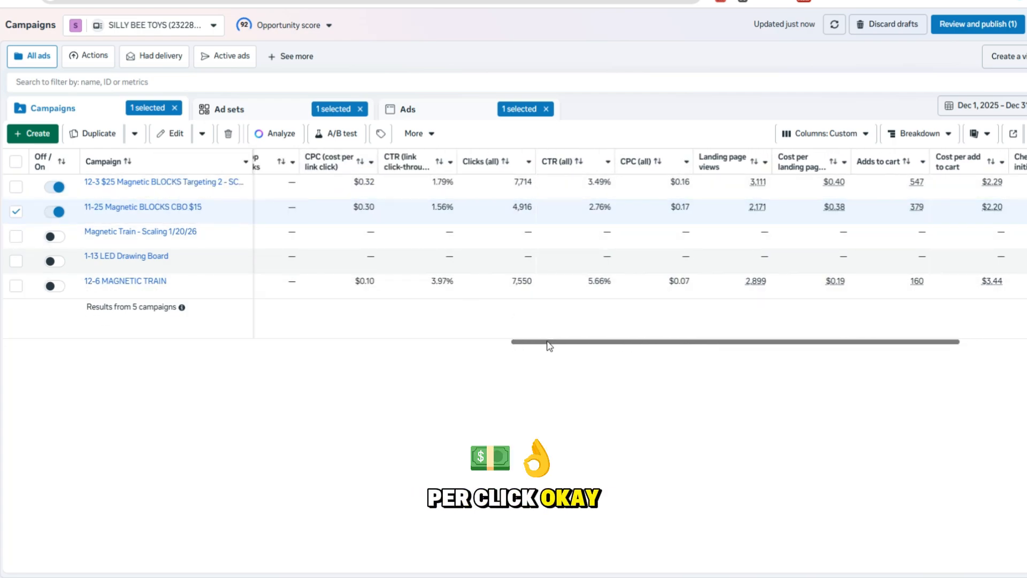
left_click_drag(550, 345, 498, 345)
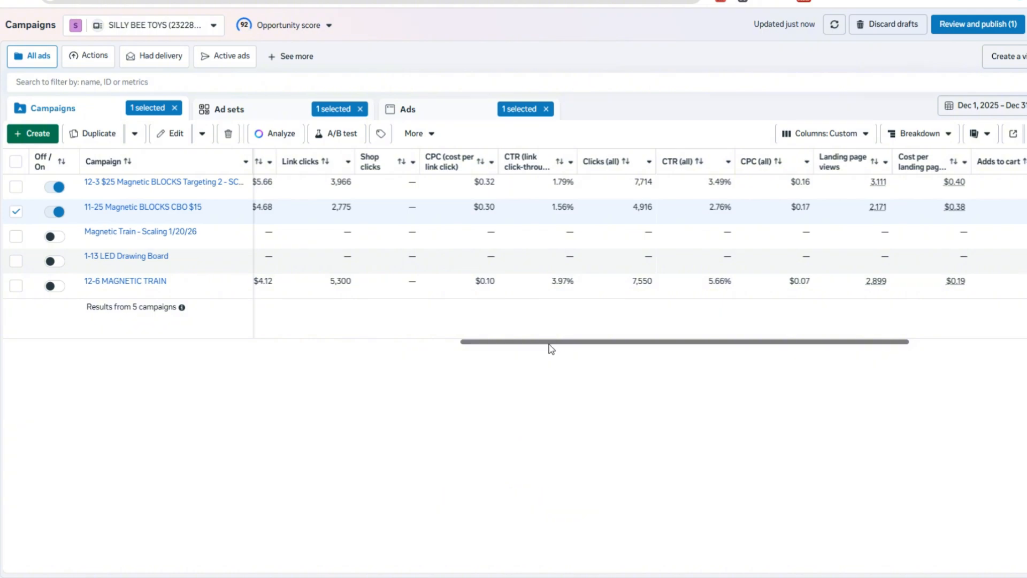
left_click_drag(551, 349, 810, 357)
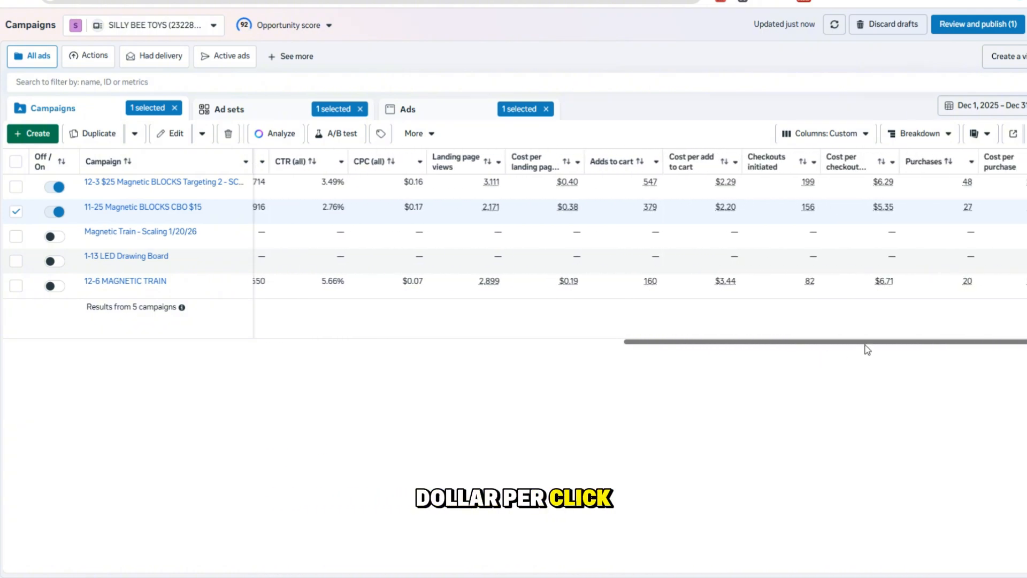
mouse_move(849, 160)
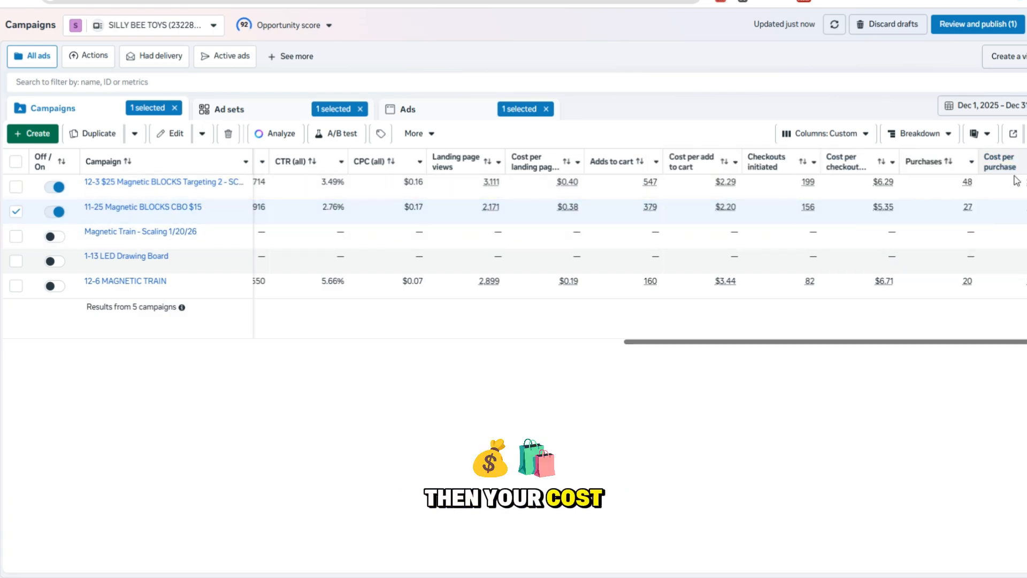
mouse_move(1012, 169)
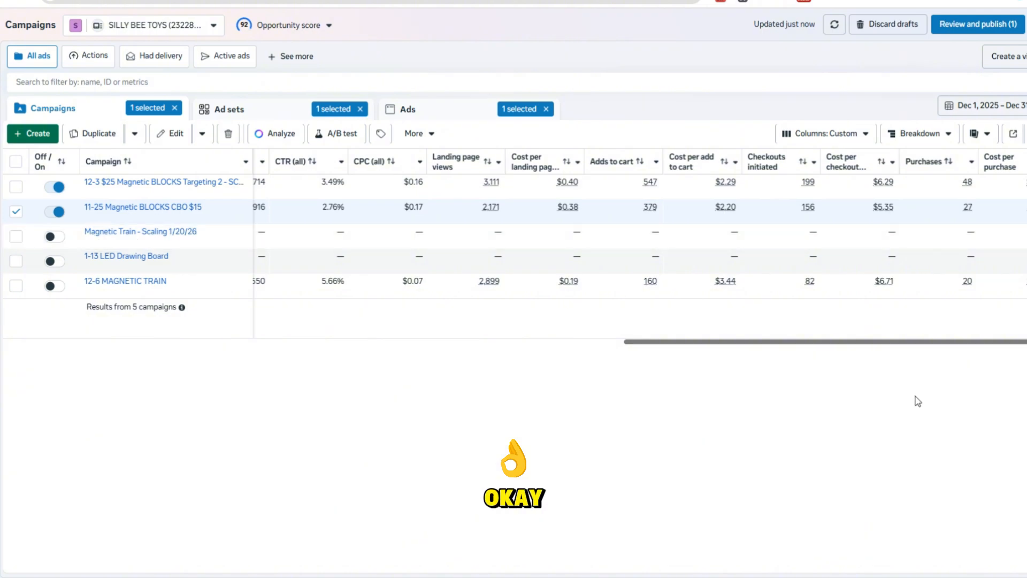
scroll(882, 349, "left", 10)
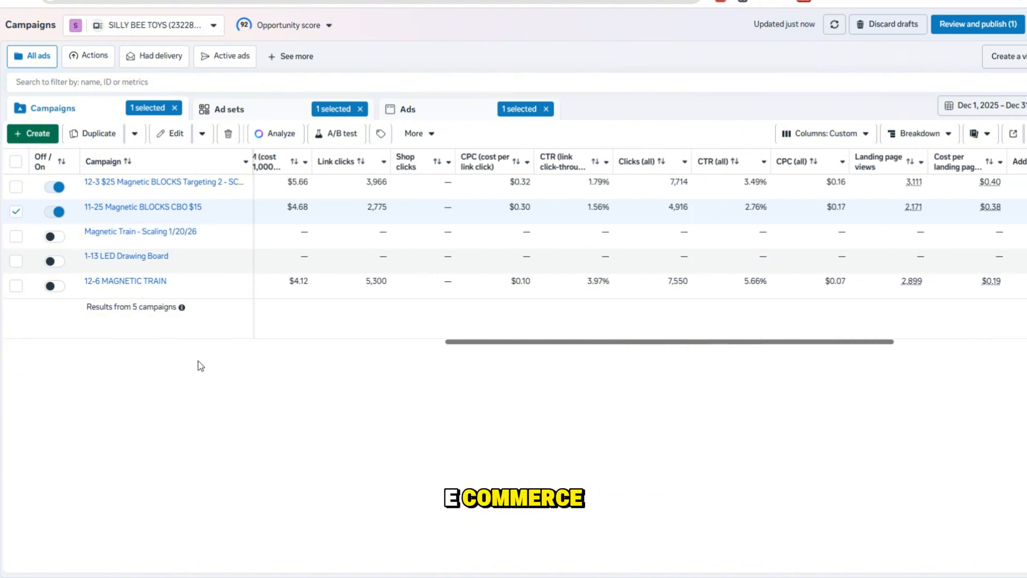
scroll(640, 236, "left", 5)
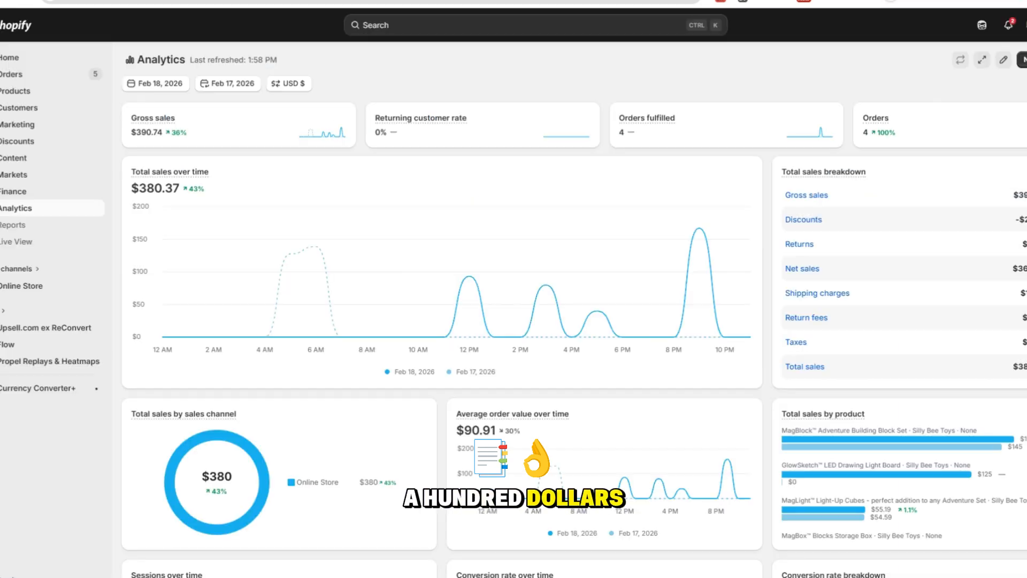
Set the Analytics date range to February 1–24, 2026 and check the average order value over time
left_click(166, 85)
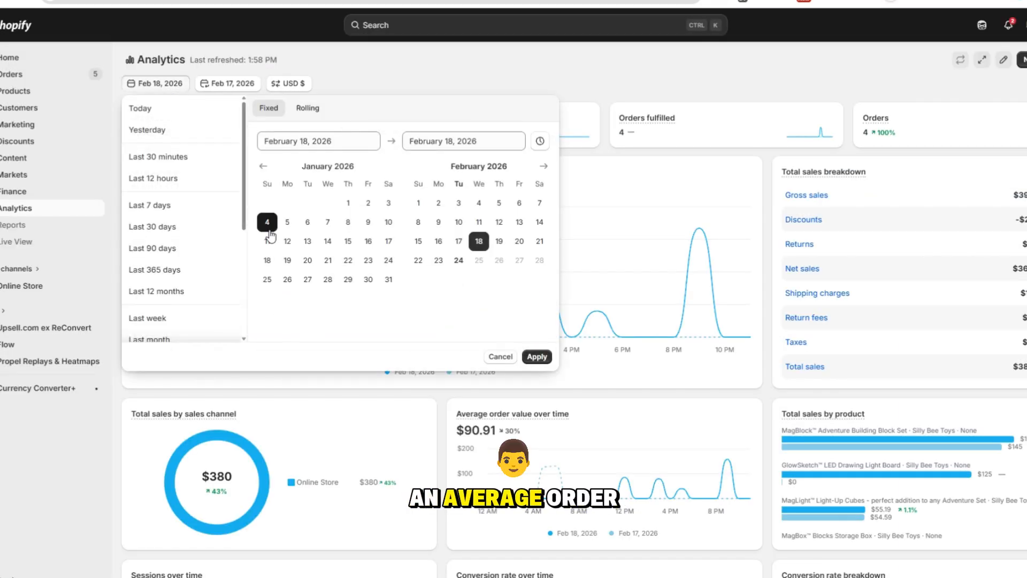
left_click(459, 260)
left_click(419, 202)
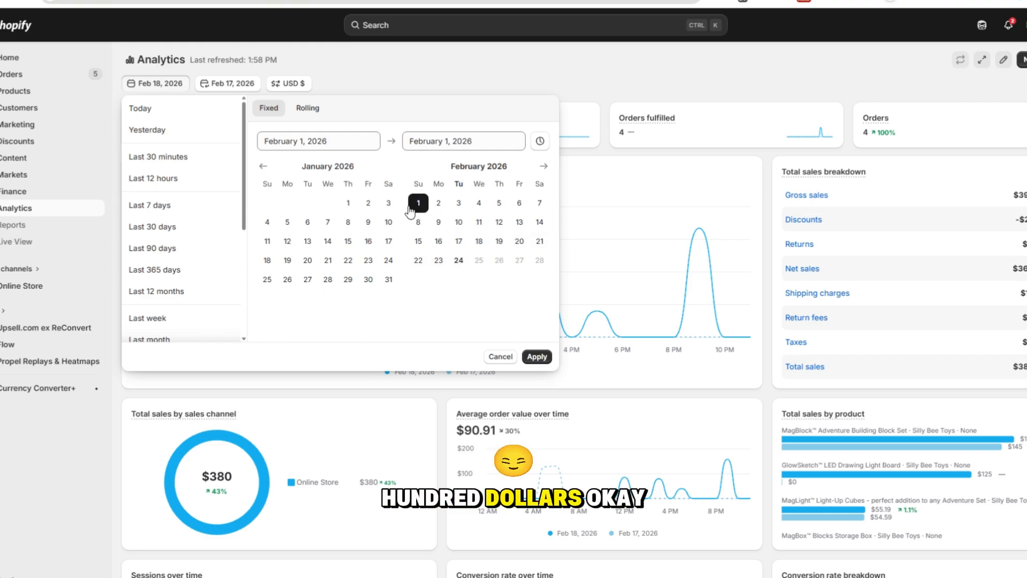
left_click(458, 260)
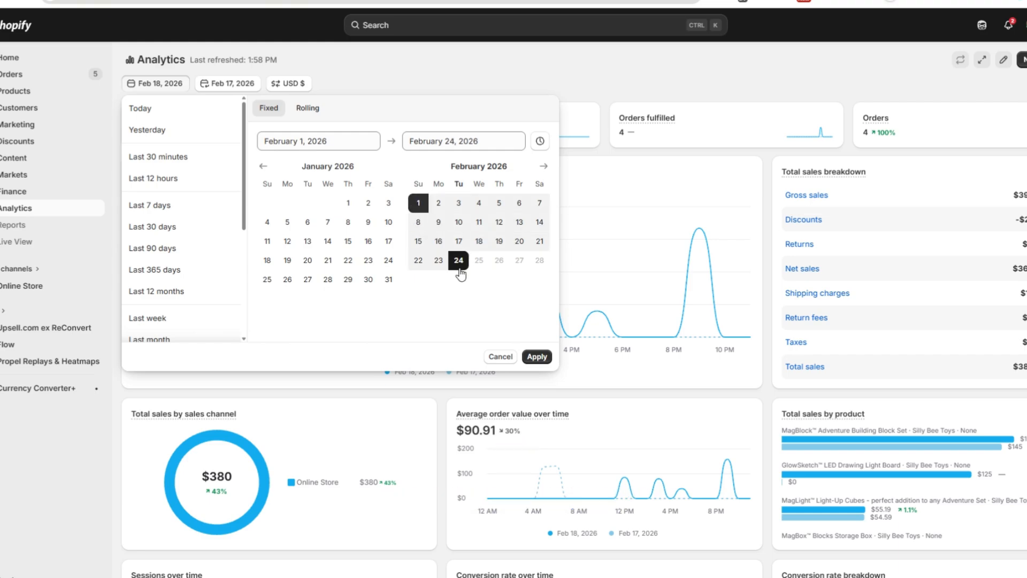
left_click(546, 355)
scroll(579, 398, "down", 1)
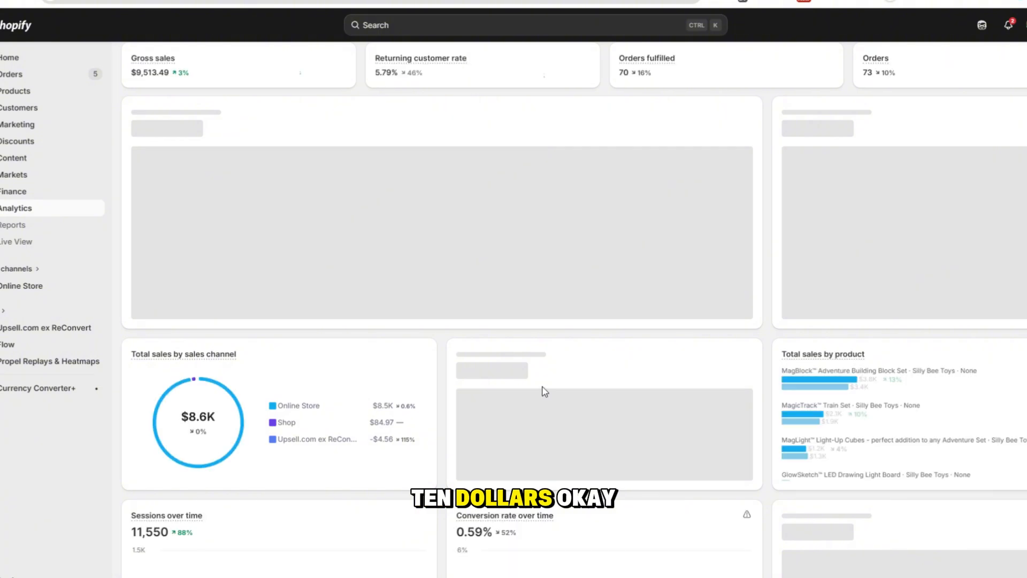
scroll(530, 371, "up", 1)
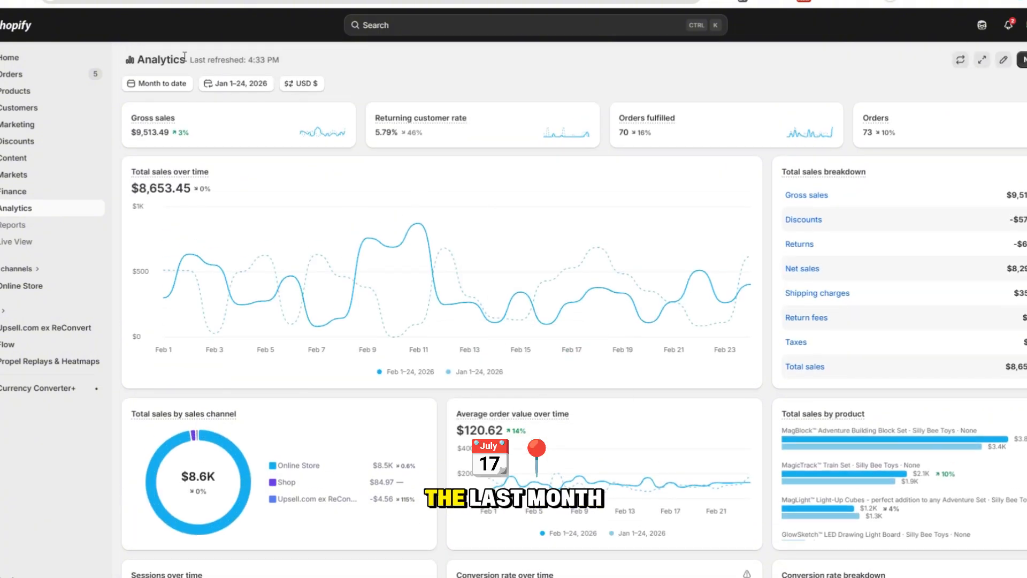
scroll(589, 141, "down", 2)
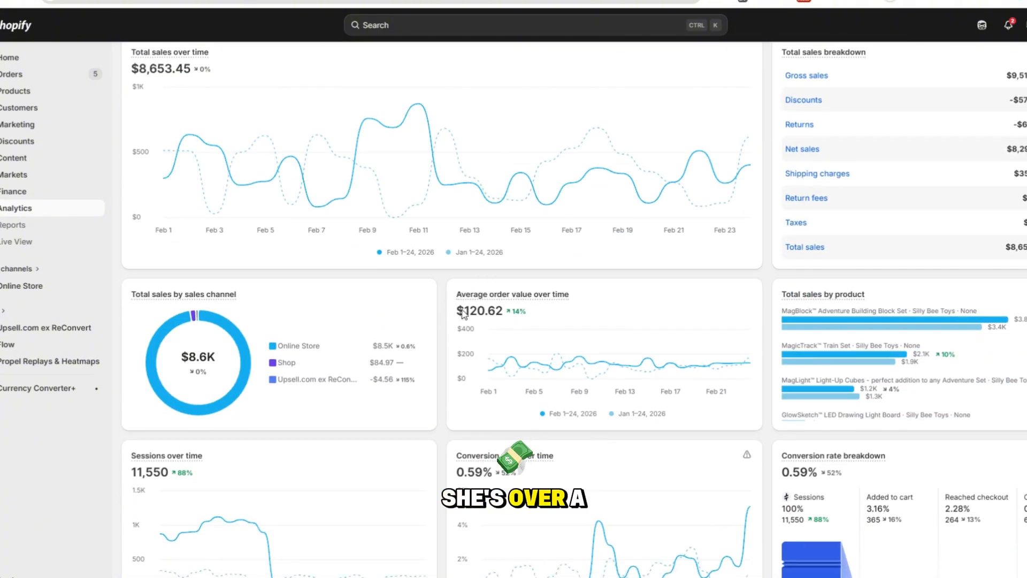
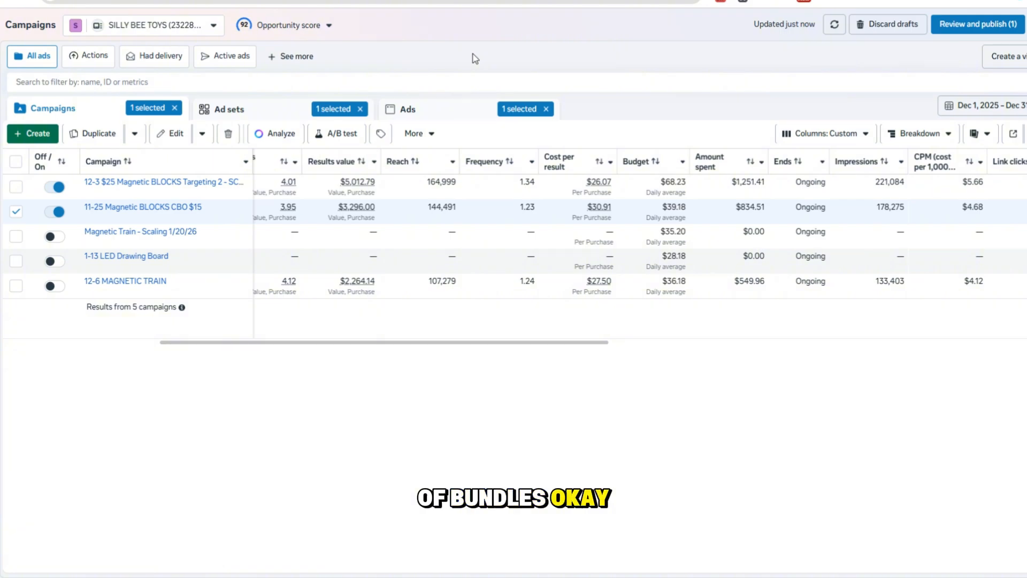
Open the Silly Bee Toys product page for the MagBlock Adventure Building Block Set in a new browser tab
key("ctrl+t")
type("silly")
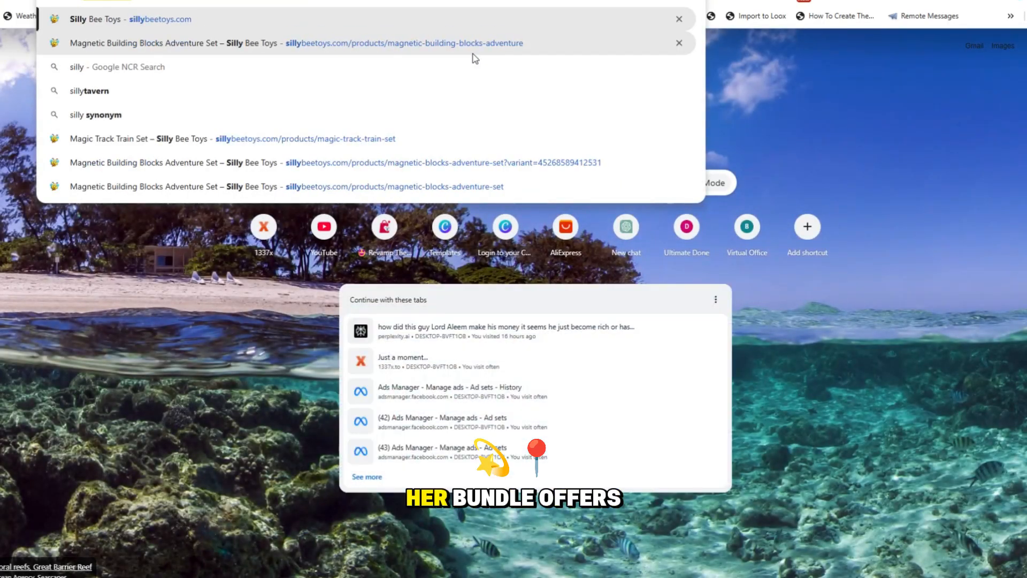
key("Escape")
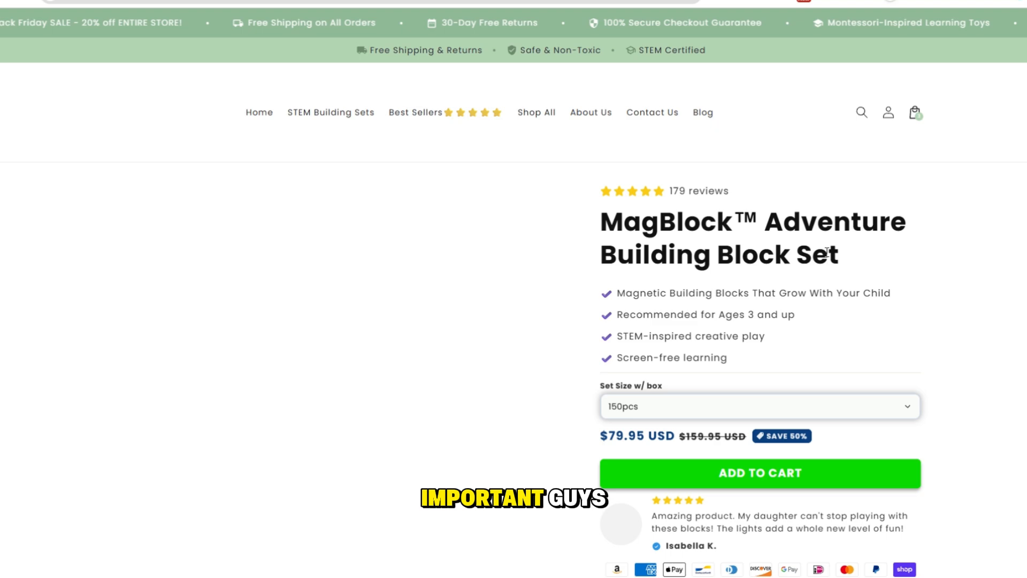
Switch the product's set size through 200pcs (Most Popular) and 300pcs (Best Value) to 500pcs (Max Savings)
scroll(825, 256, "down", 4)
scroll(739, 222, "down", 2)
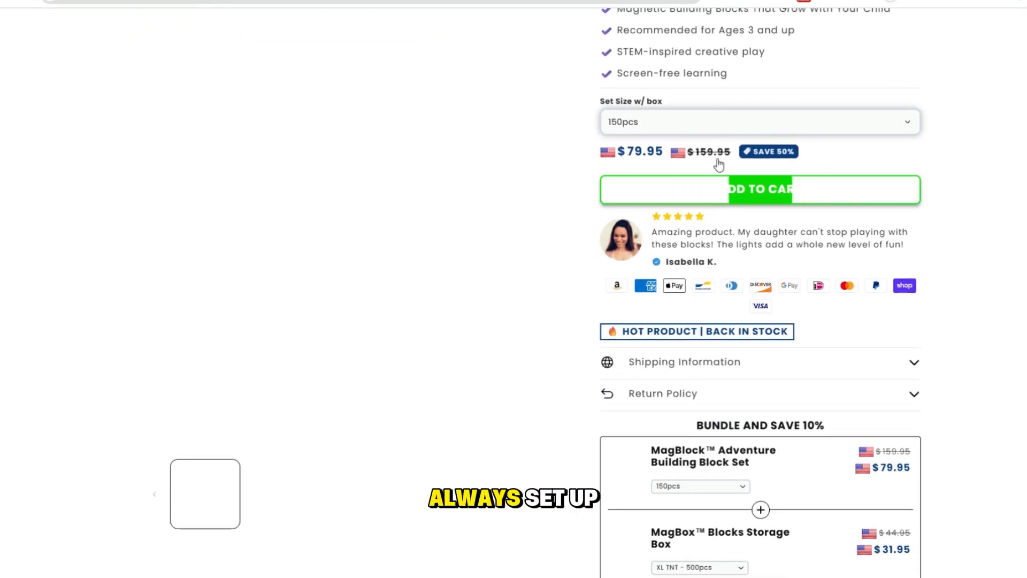
left_click(701, 113)
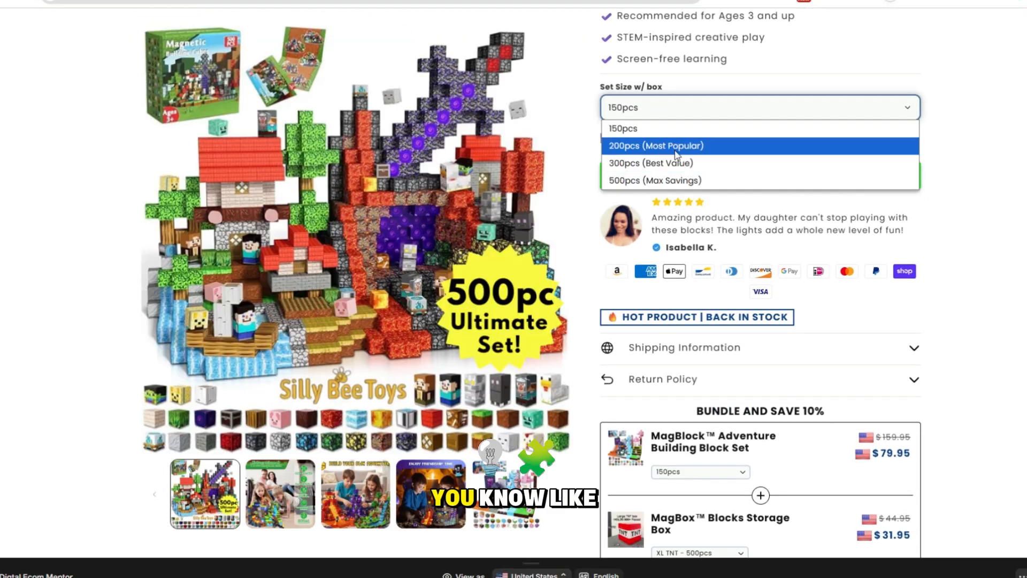
left_click(676, 148)
left_click(667, 112)
left_click(678, 165)
left_click(656, 111)
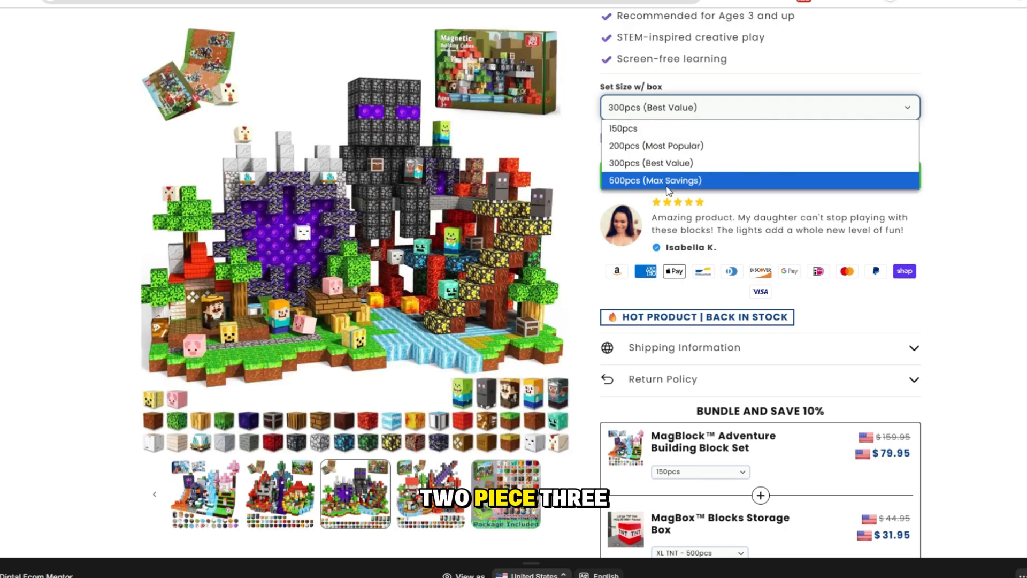
left_click(674, 181)
Review the Bundle and Save 10% offer and change its MagBox Blocks Storage Box to the Green Creep - 200pcs option
scroll(901, 149, "down", 5)
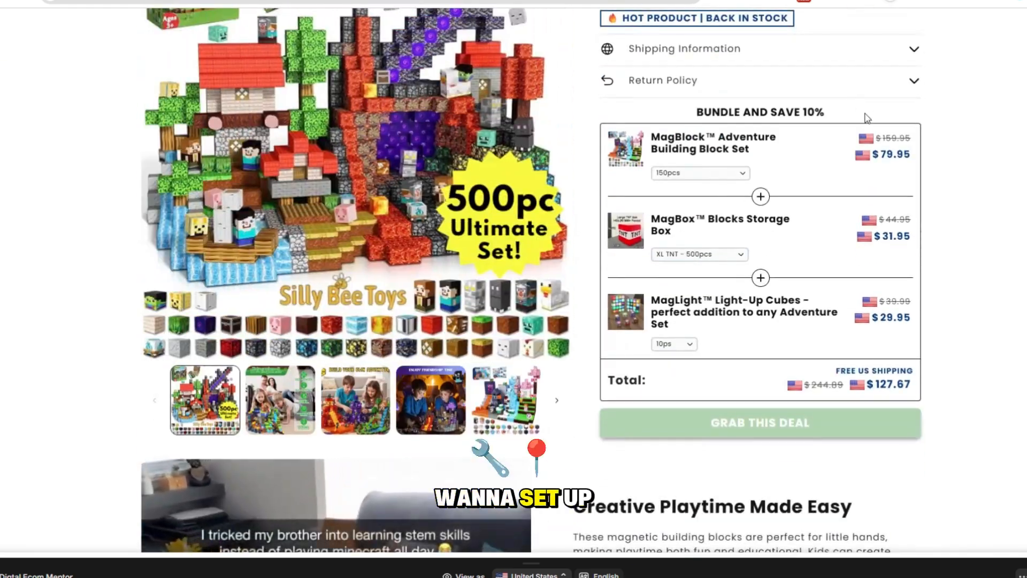
left_click_drag(864, 115, 695, 115)
scroll(684, 121, "down", 2)
scroll(687, 124, "up", 2)
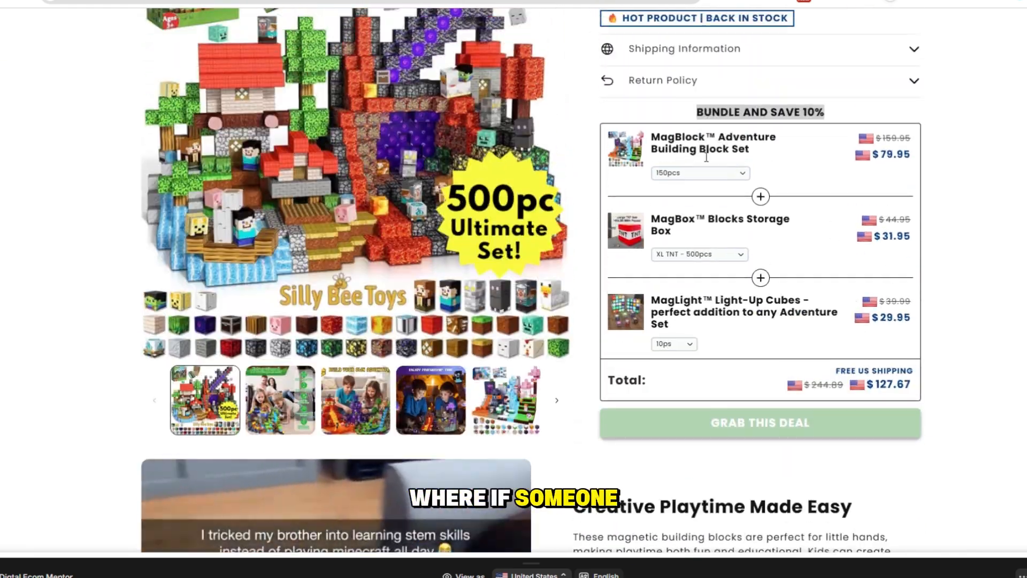
left_click(716, 256)
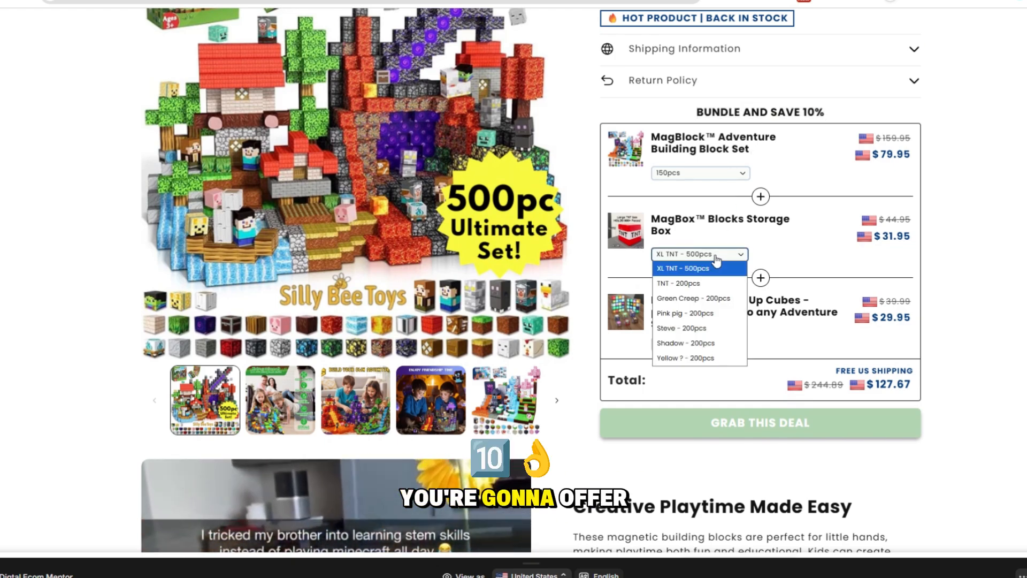
left_click(669, 298)
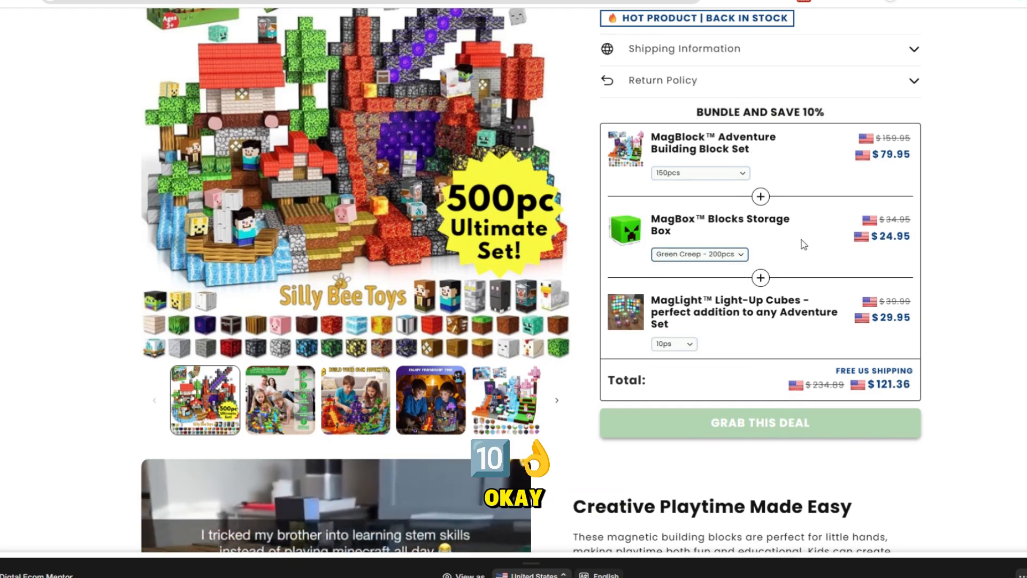
left_click_drag(729, 324, 663, 219)
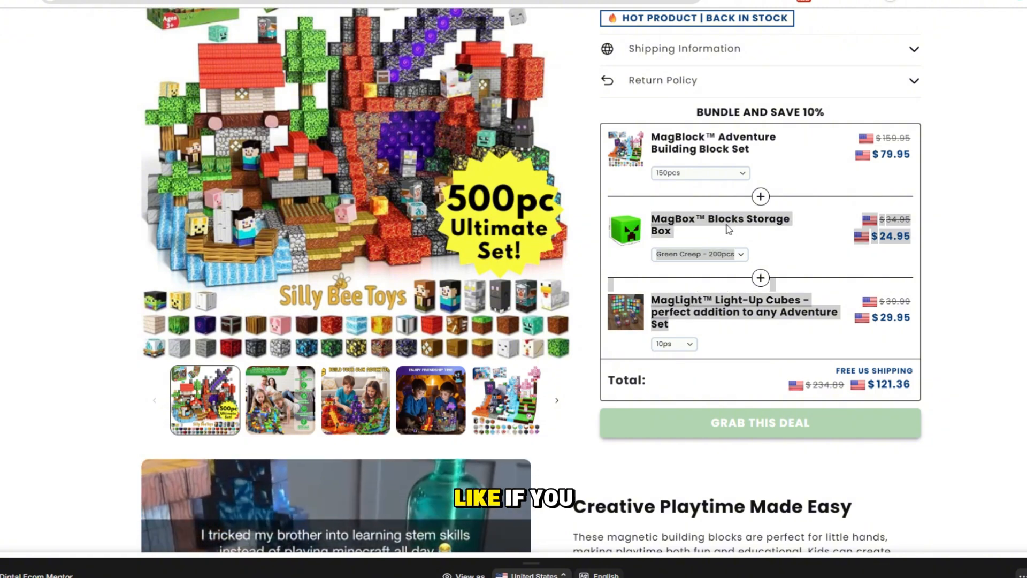
left_click(808, 232)
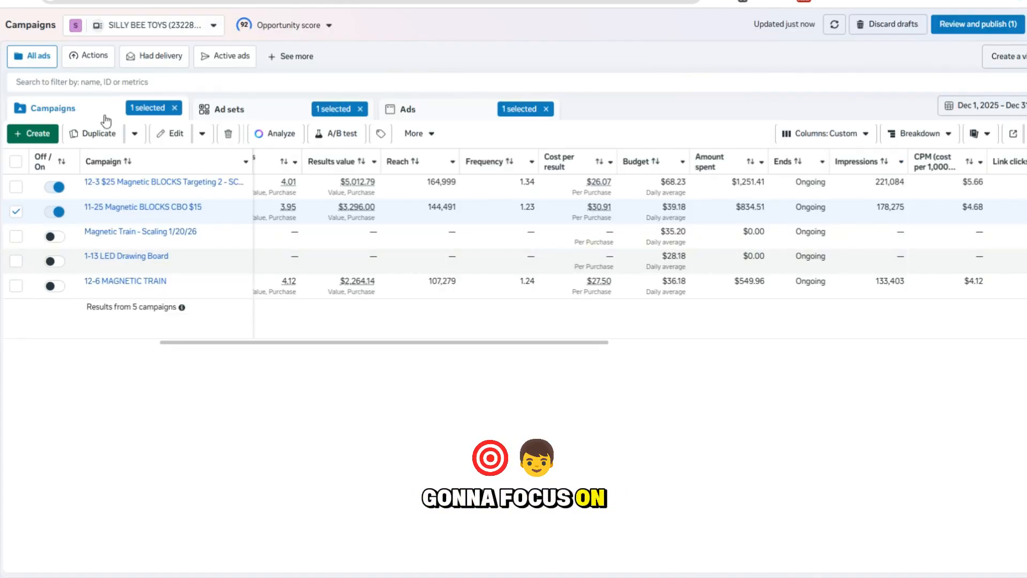
Return to Ads Manager and compare the results, cost per result, budget and spend of the campaigns and the selected campaign's ad sets
left_click(229, 109)
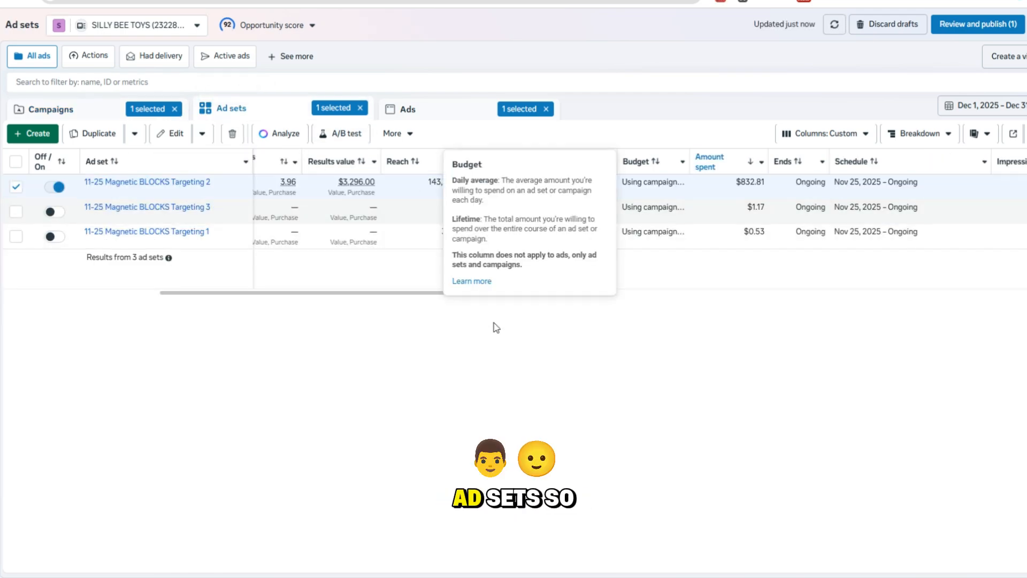
left_click_drag(470, 293, 364, 307)
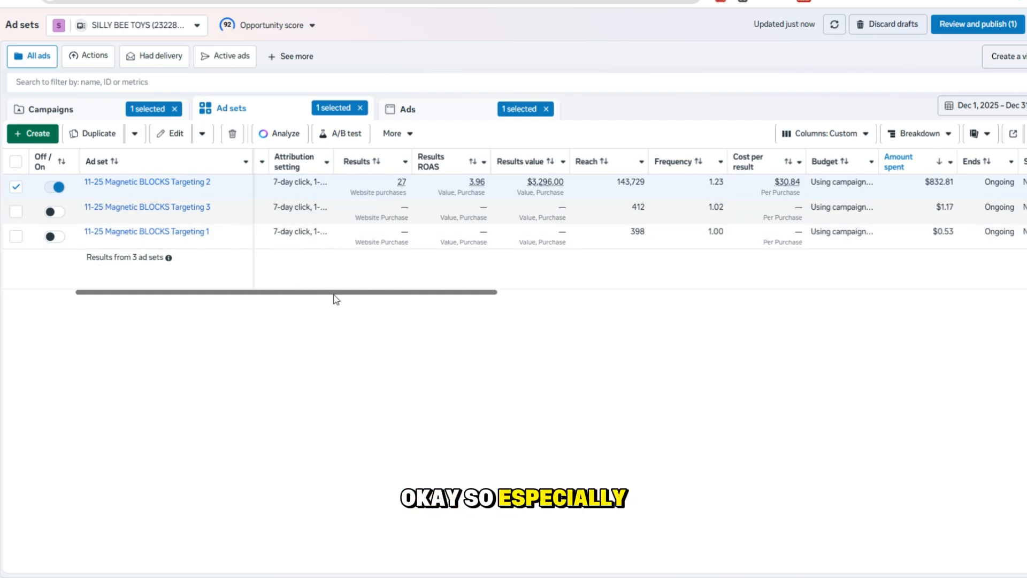
left_click(107, 110)
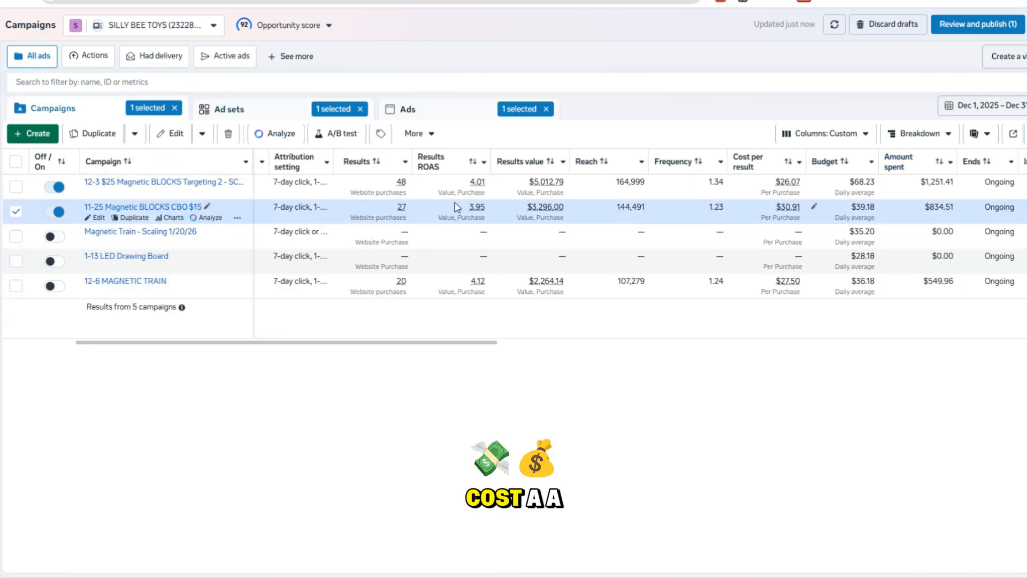
left_click(264, 113)
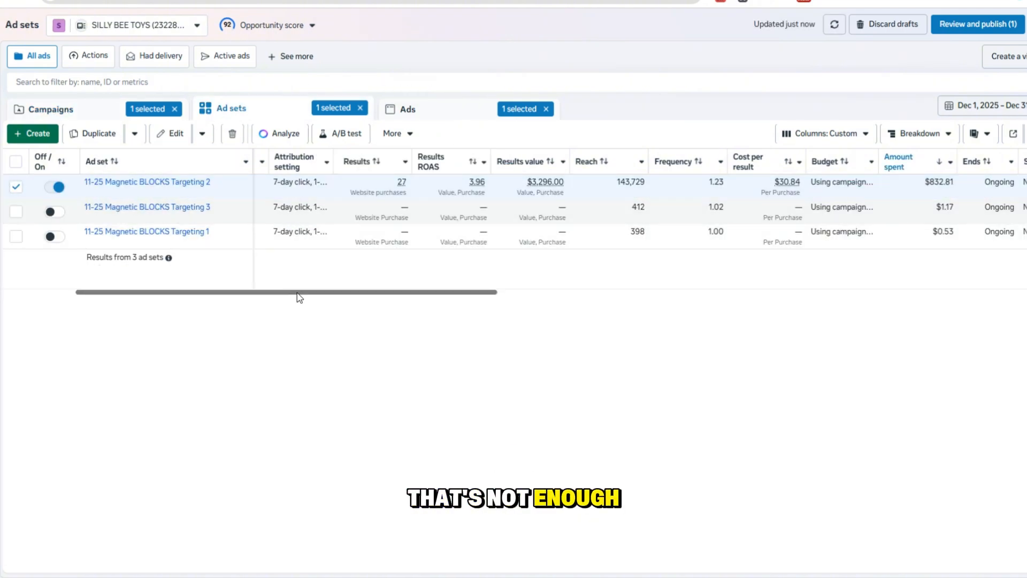
left_click_drag(298, 295, 353, 305)
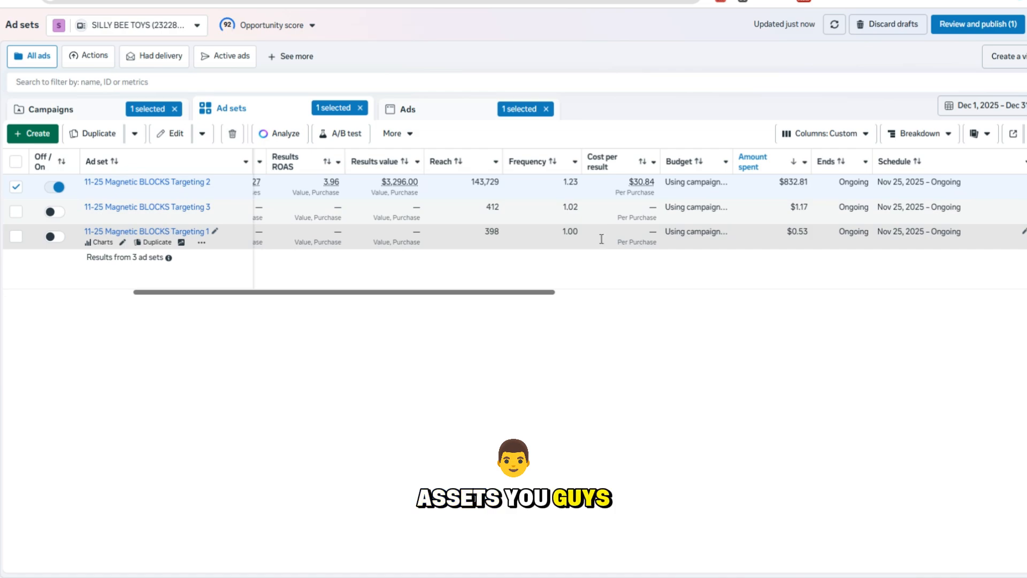
left_click_drag(545, 297, 556, 301)
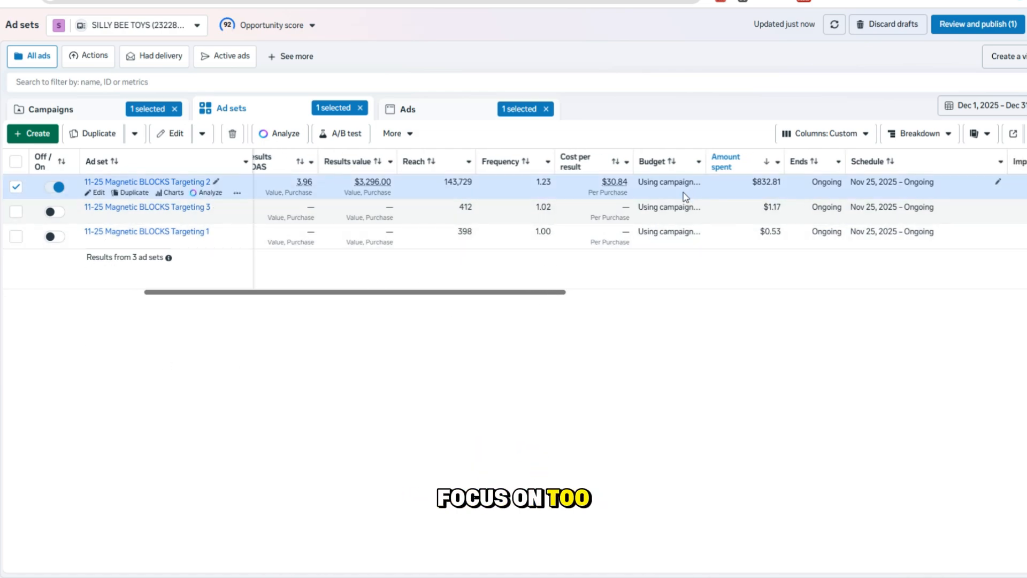
Select the three Magnetic BLOCKS ad sets in turn and open 11-25 Magnetic BLOCKS Targeting 2 for editing
left_click(672, 241)
left_click(667, 212)
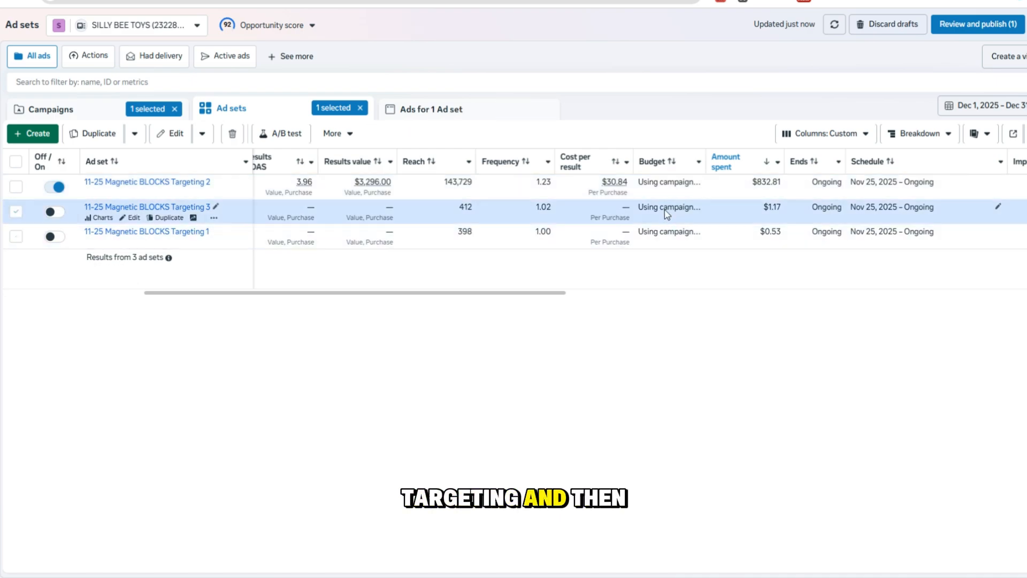
left_click(667, 189)
left_click(669, 233)
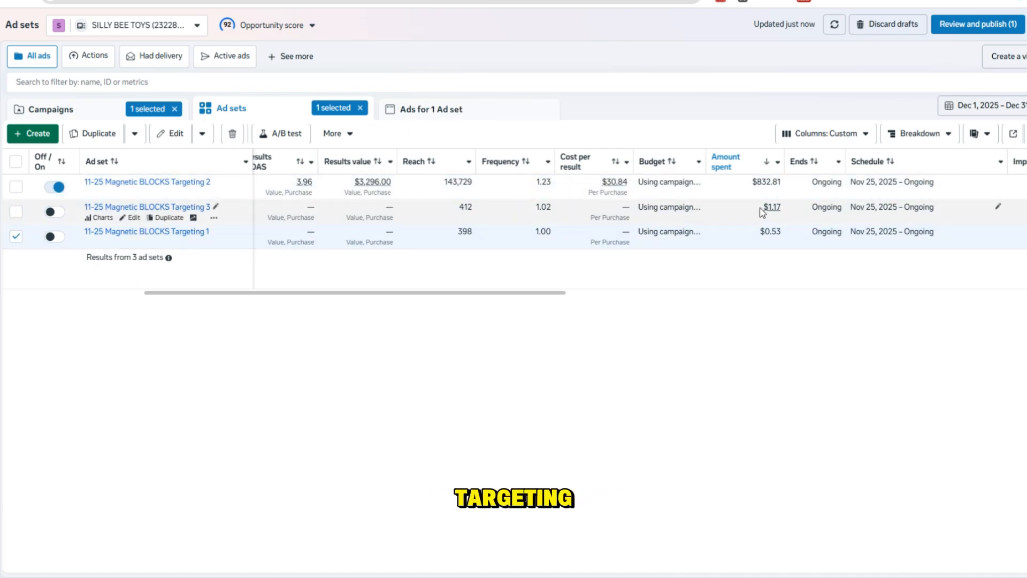
left_click(655, 161)
left_click(660, 215)
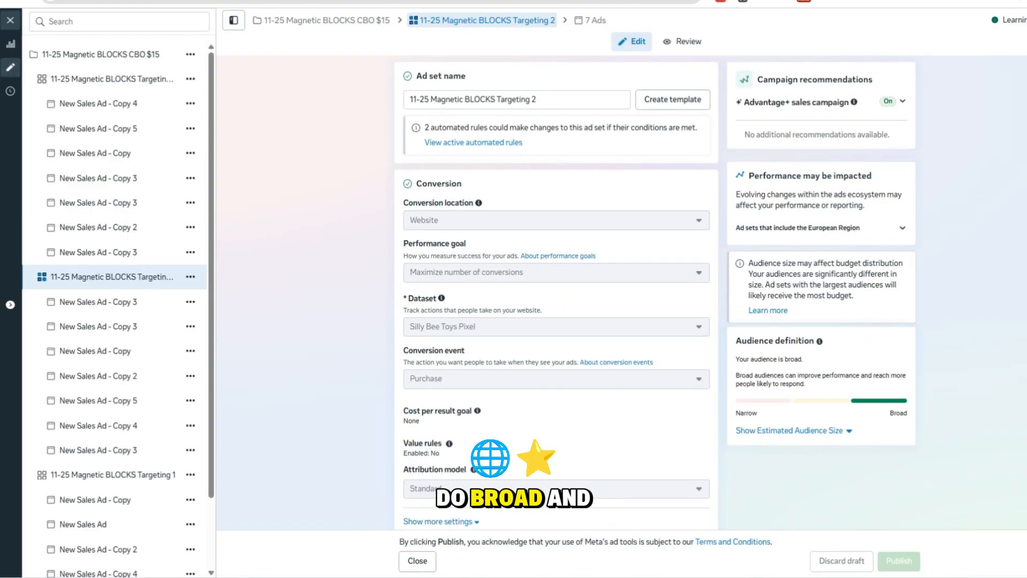
Expand the Detailed targeting settings in the audience section of the 11-25 Magnetic BLOCKS Targeting 2 ad set
scroll(625, 297, "down", 15)
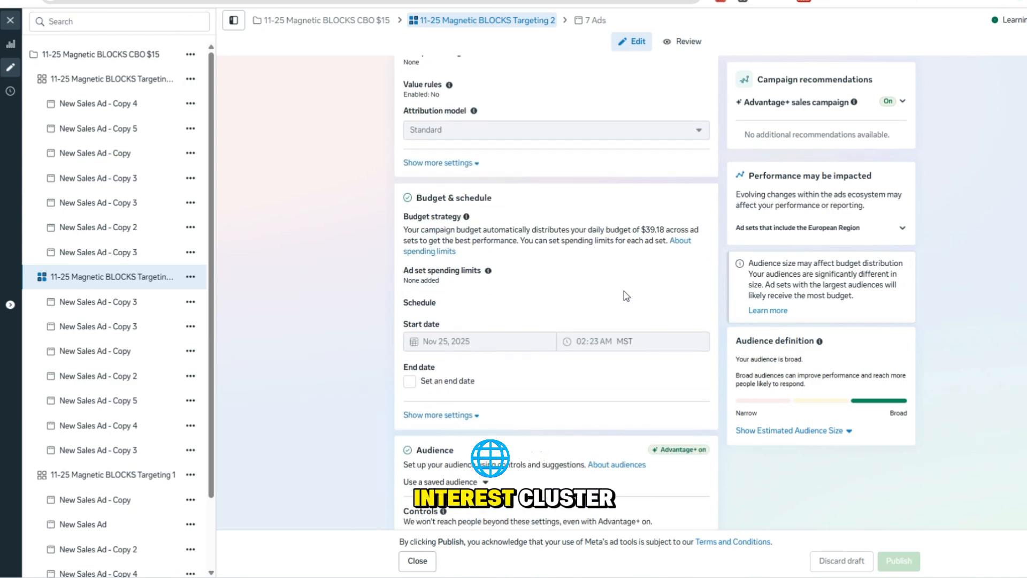
scroll(624, 296, "down", 3)
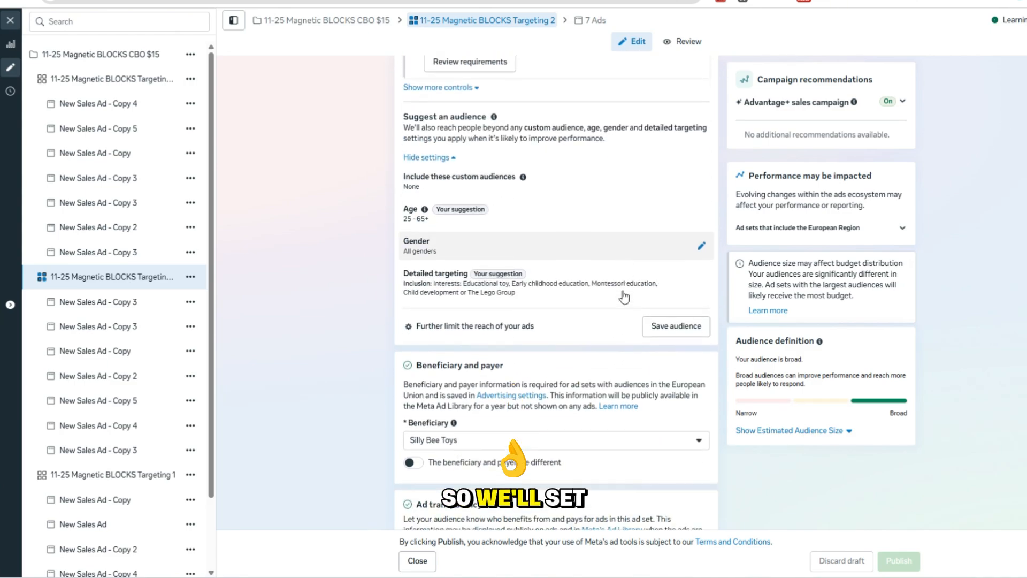
left_click(557, 289)
scroll(350, 290, "up", 2)
scroll(350, 291, "down", 5)
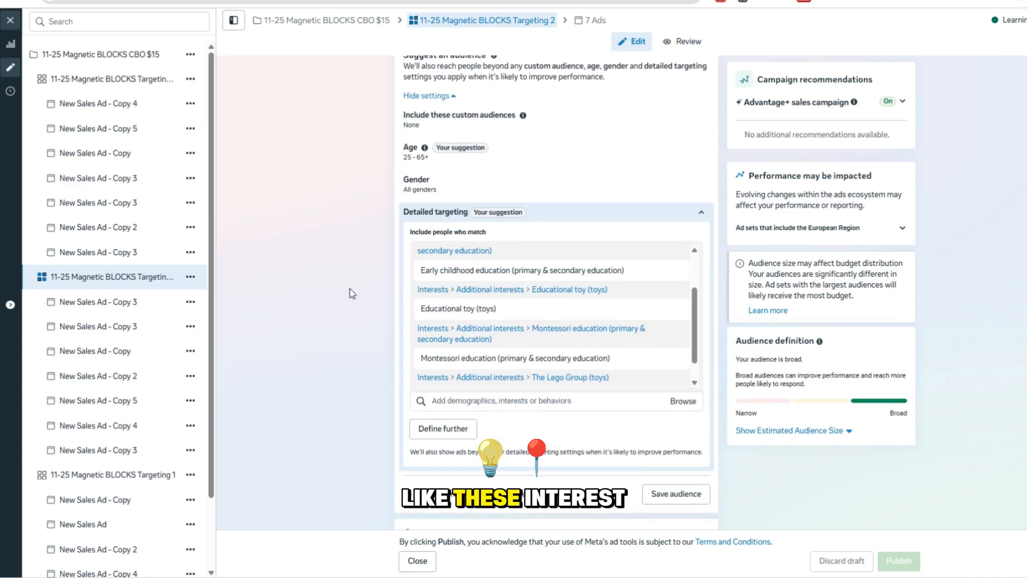
scroll(488, 313, "up", 1)
Read through the included targeting interests, from Child development and Early childhood education to Montessori education and The Lego Group
mouse_move(446, 276)
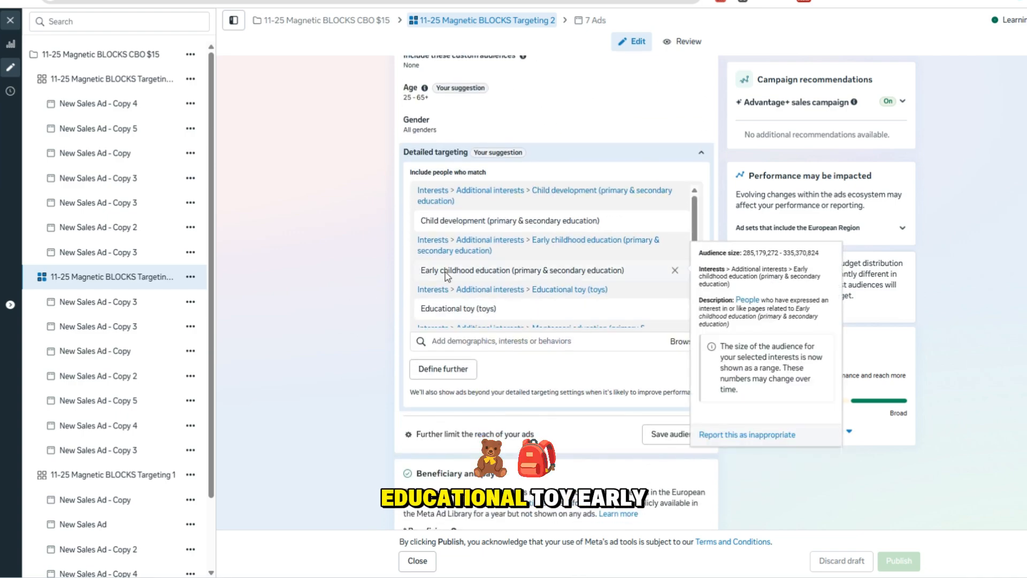
mouse_move(522, 220)
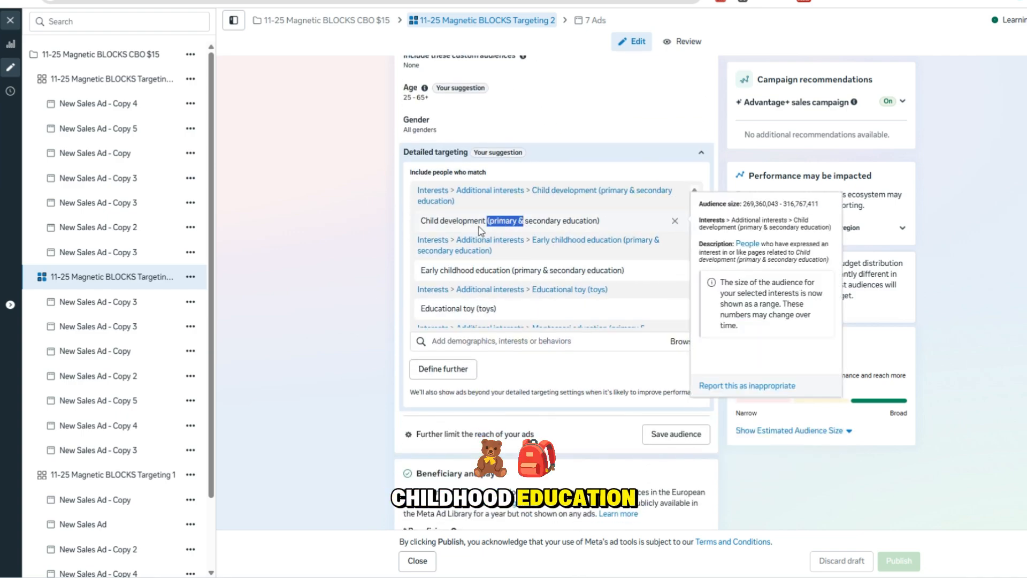
left_click_drag(479, 227, 413, 230)
scroll(474, 237, "down", 2)
mouse_move(507, 284)
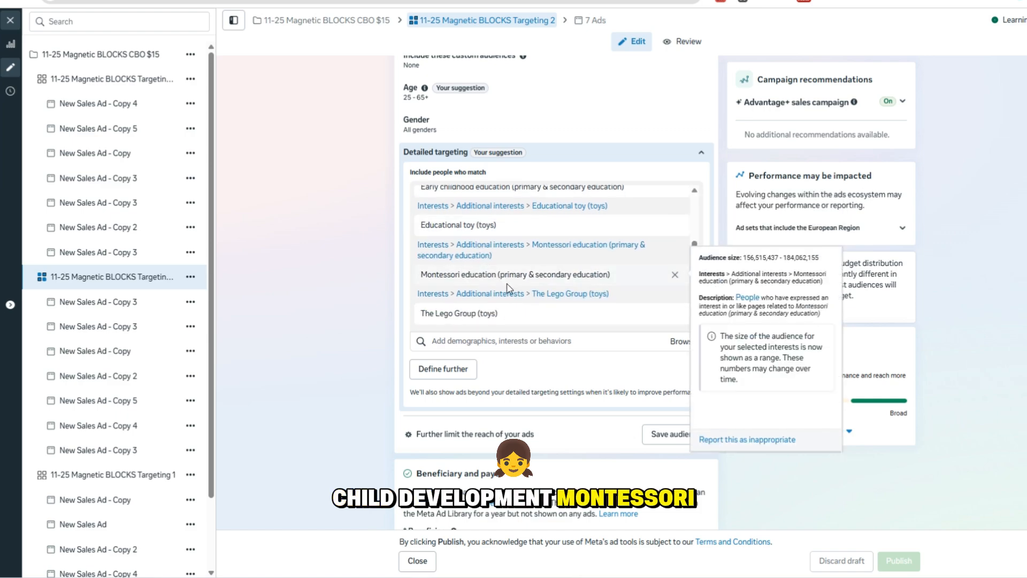
left_click_drag(508, 275, 420, 275)
left_click_drag(497, 313, 397, 329)
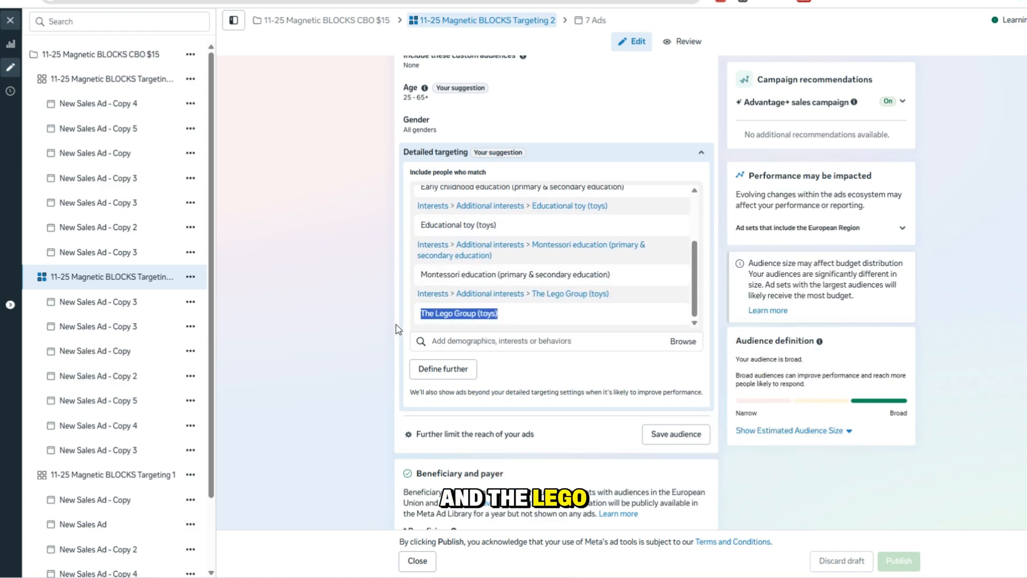
scroll(605, 318, "up", 2)
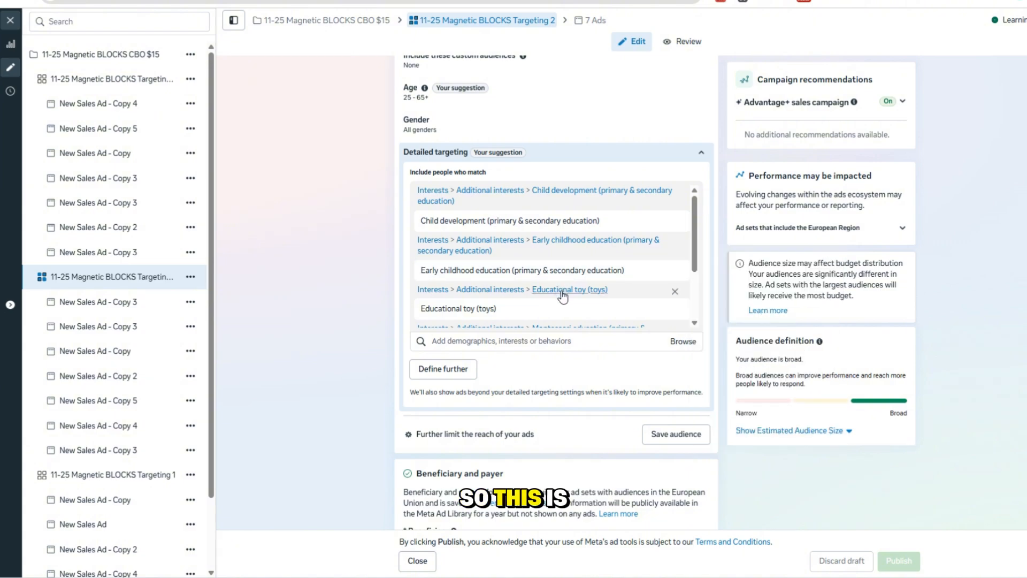
Go back over the education and toy interests included in the 11-25 Magnetic BLOCKS Targeting 2 ad set, highlighting individual entries
mouse_move(562, 275)
scroll(564, 277, "down", 2)
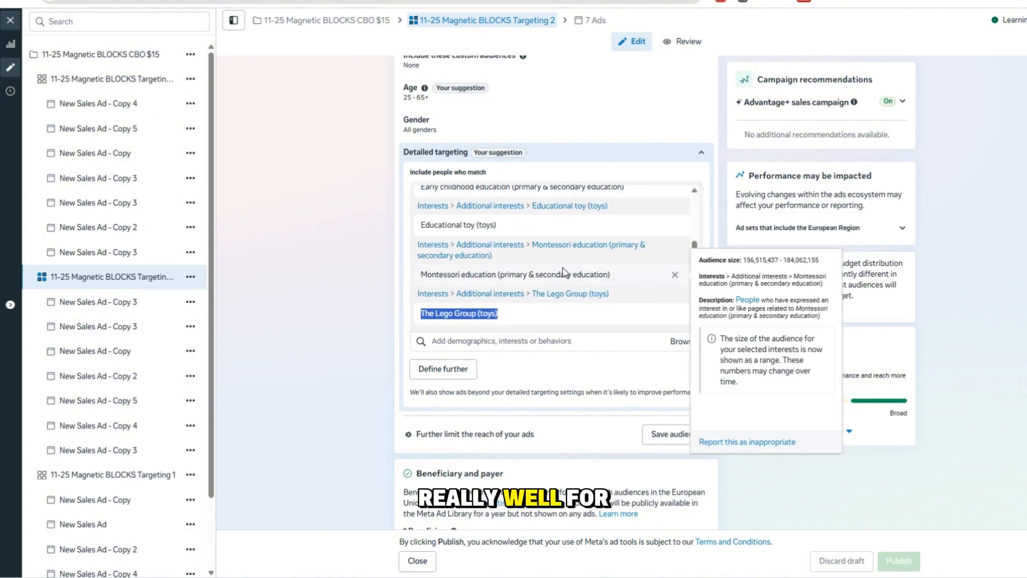
scroll(564, 275, "up", 2)
scroll(564, 275, "down", 2)
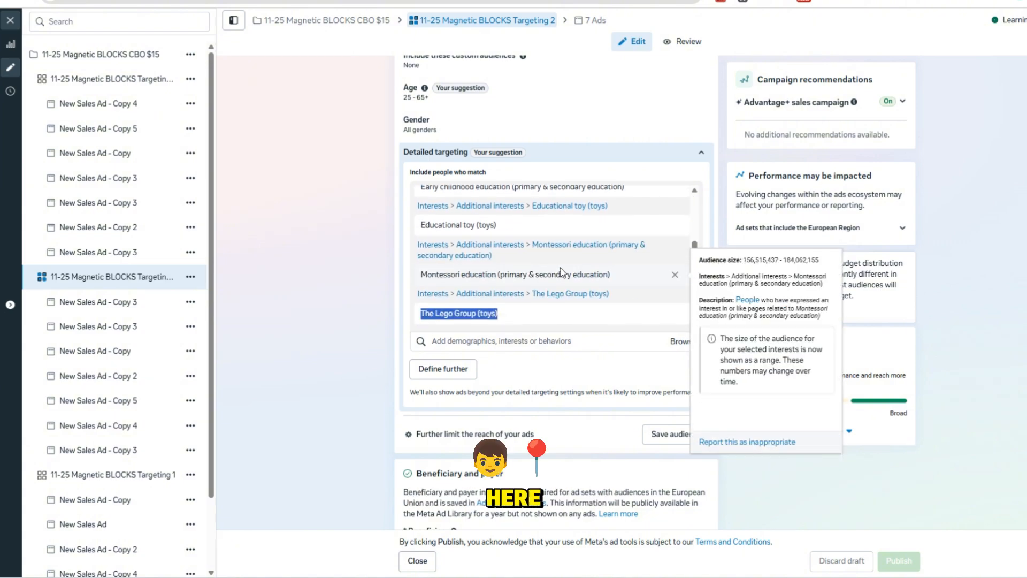
scroll(556, 273, "up", 2)
mouse_move(533, 251)
left_click_drag(532, 248, 438, 247)
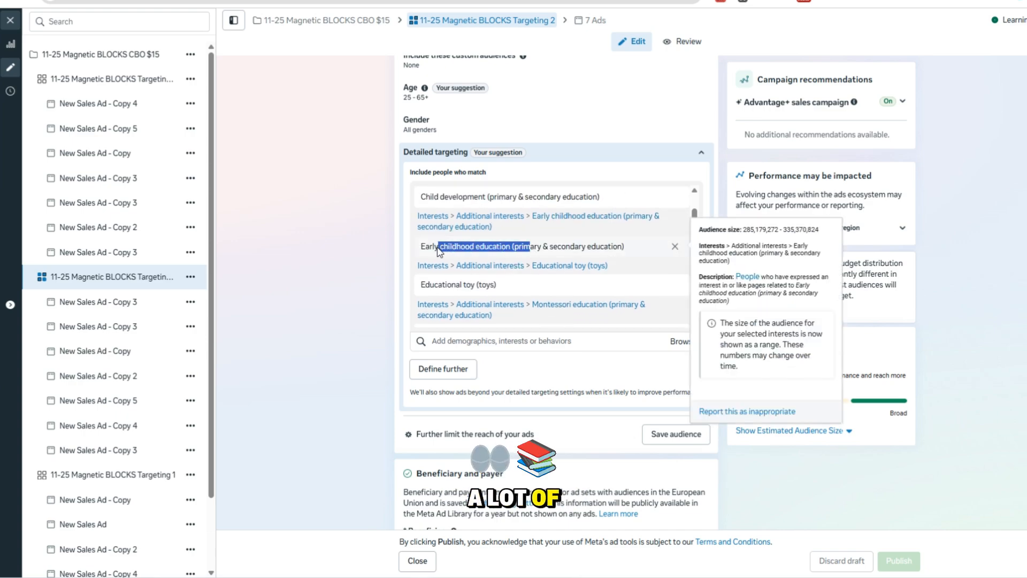
left_click_drag(516, 201, 453, 194)
scroll(458, 226, "down", 1)
scroll(470, 236, "down", 2)
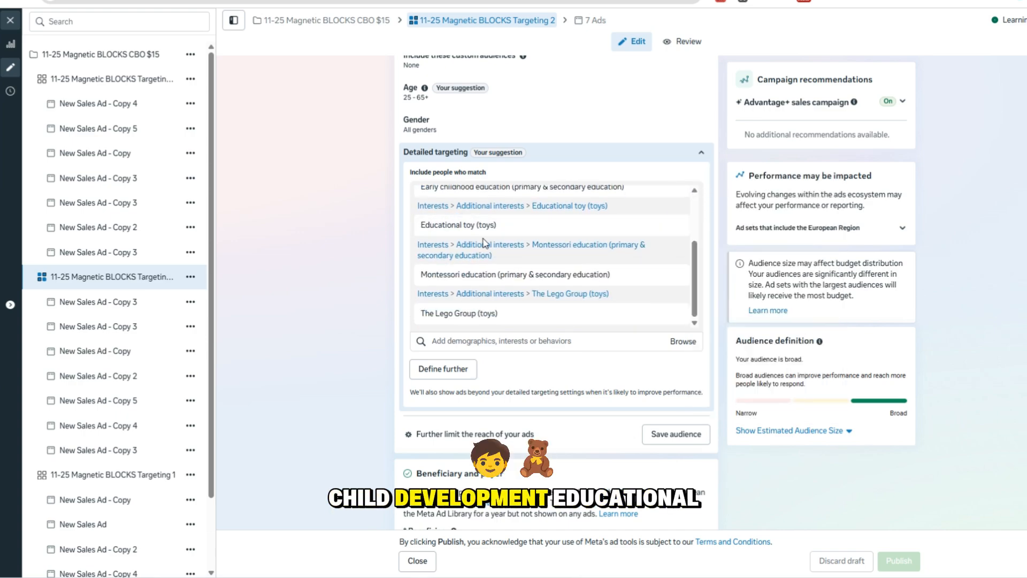
left_click_drag(533, 324, 367, 326)
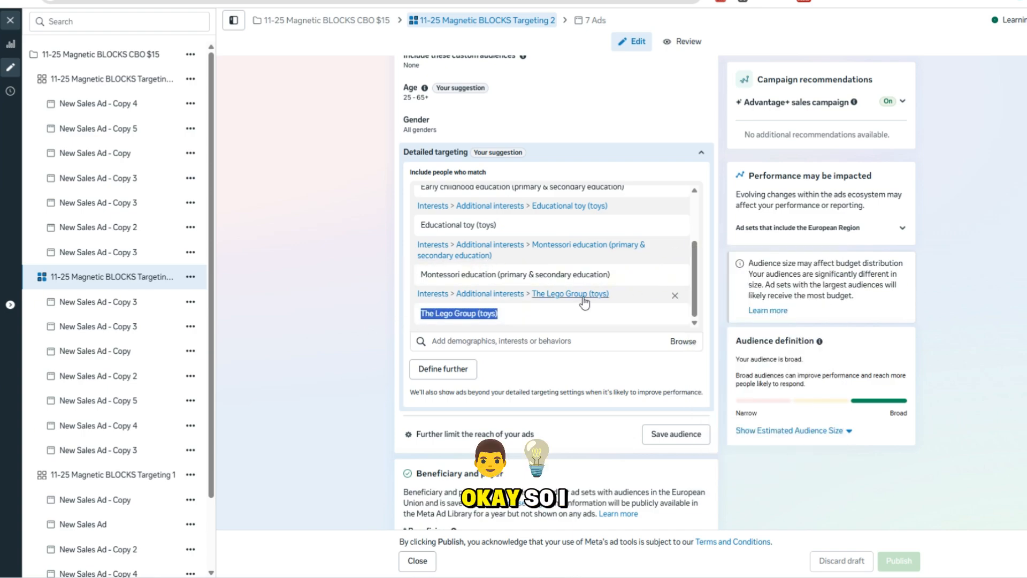
mouse_move(558, 320)
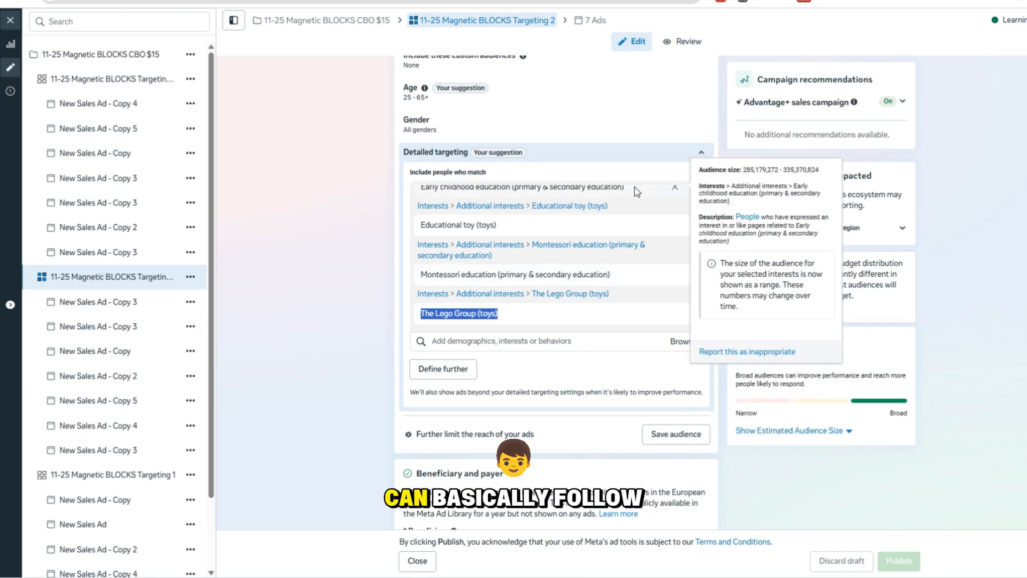
scroll(455, 297, "up", 2)
scroll(454, 295, "down", 2)
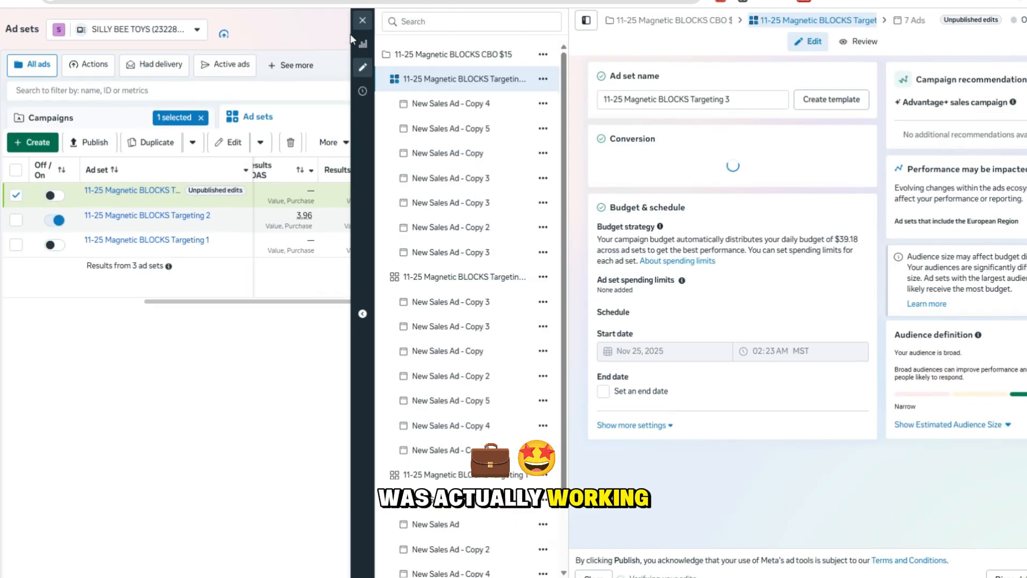
Close the open ad set editor, select the Targeting 2 ad set, and open 11-25 Magnetic BLOCKS Targeting 1 for editing
left_click(362, 21)
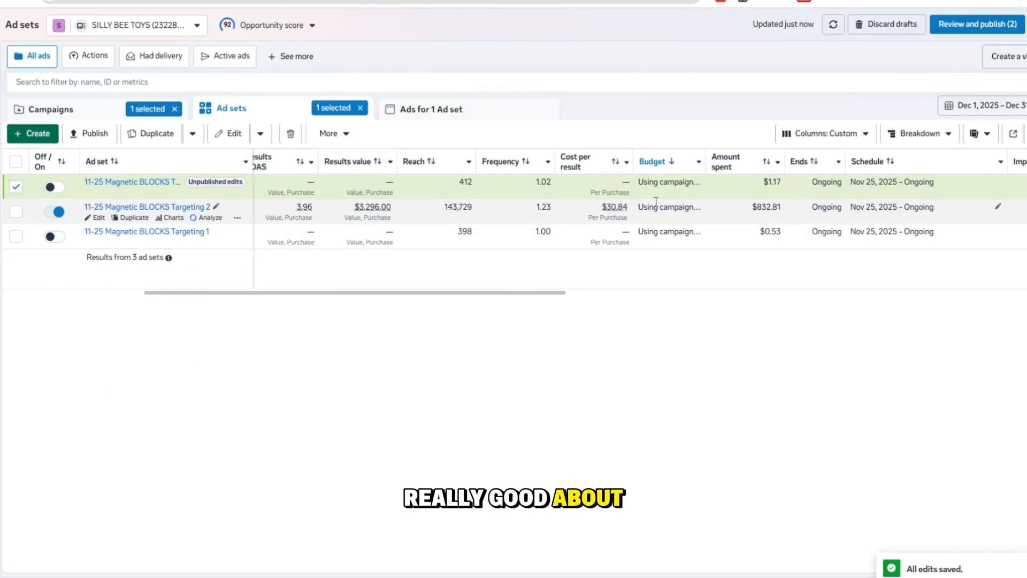
left_click(678, 218)
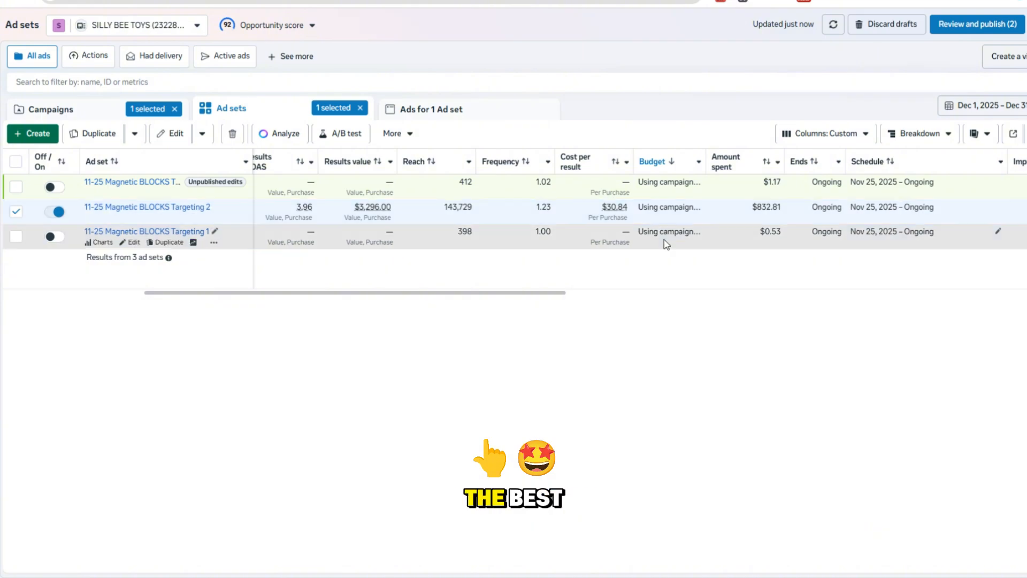
left_click(666, 243)
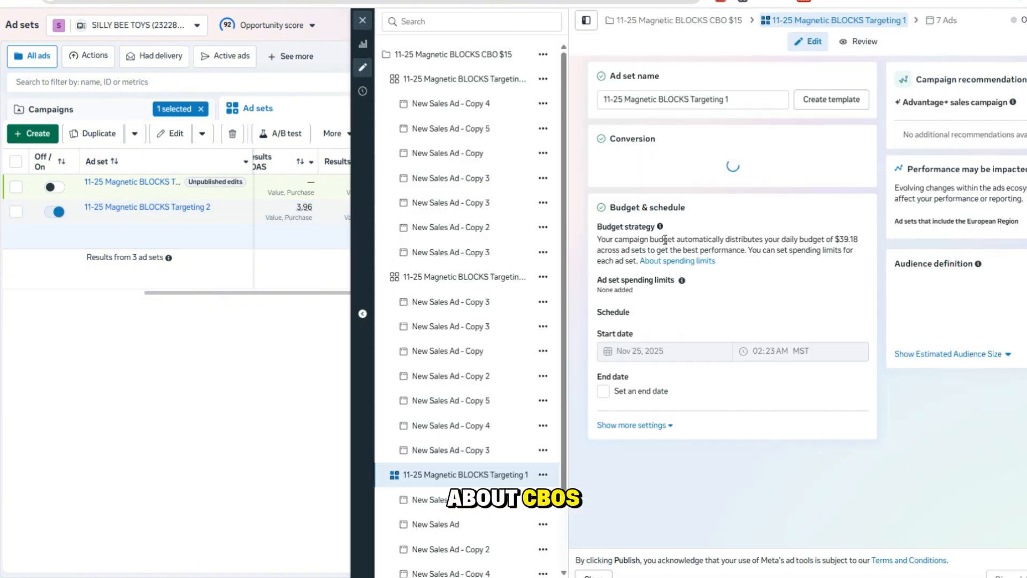
Expand the detailed targeting of the Targeting 1 ad set and compare its included interests with those of Targeting 2
scroll(697, 294, "down", 3)
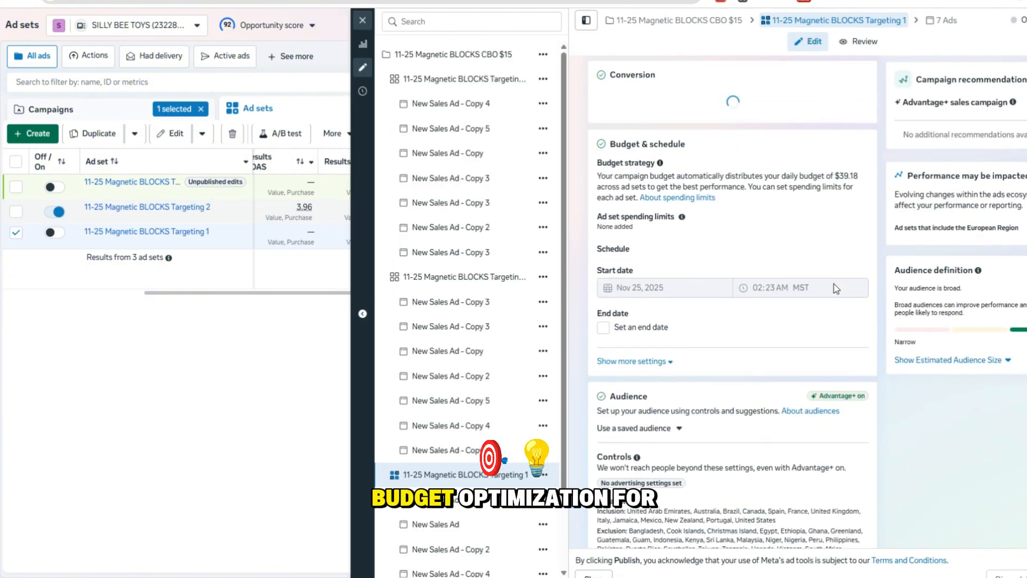
scroll(857, 295, "down", 10)
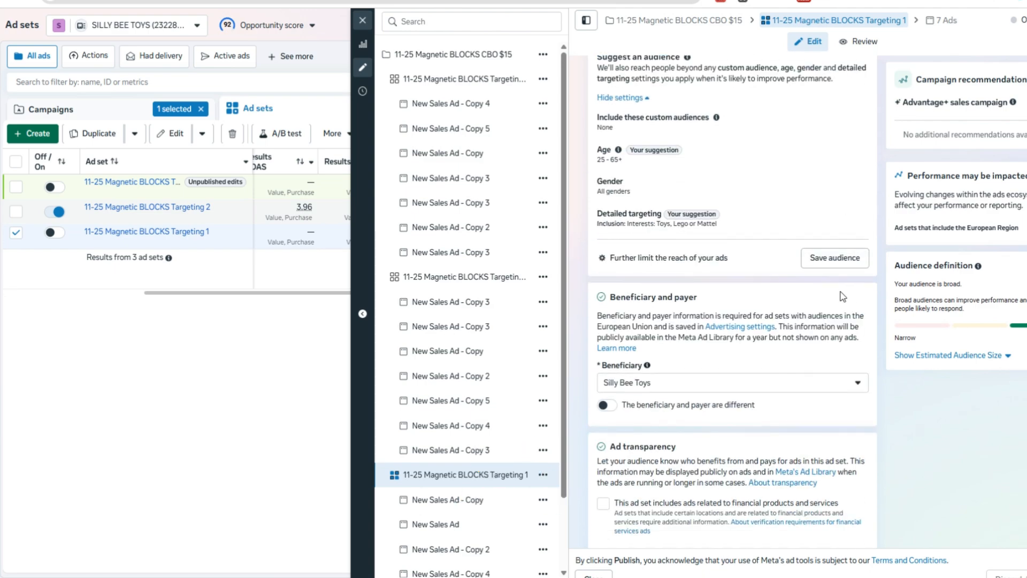
left_click(729, 224)
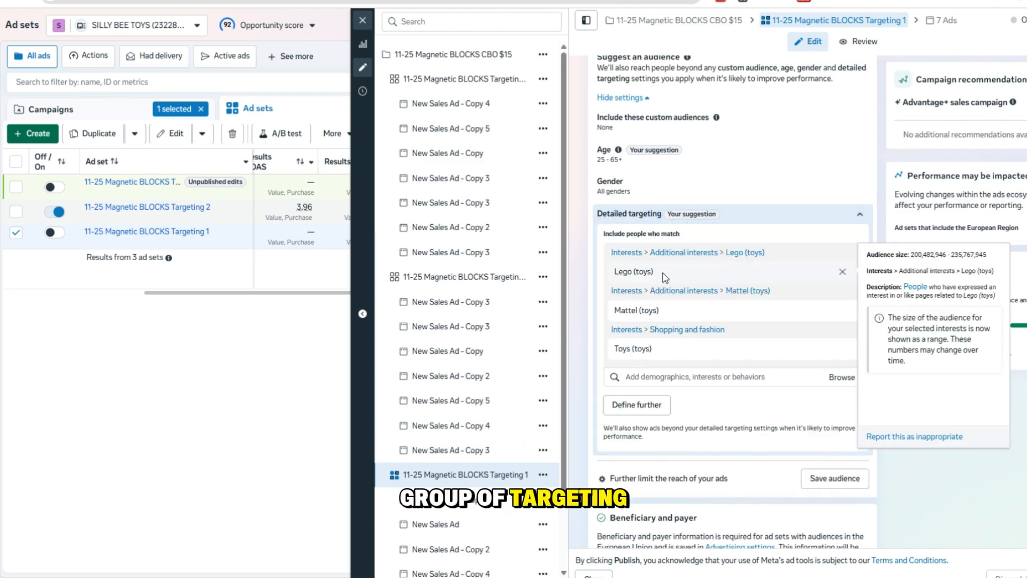
left_click_drag(663, 273, 607, 277)
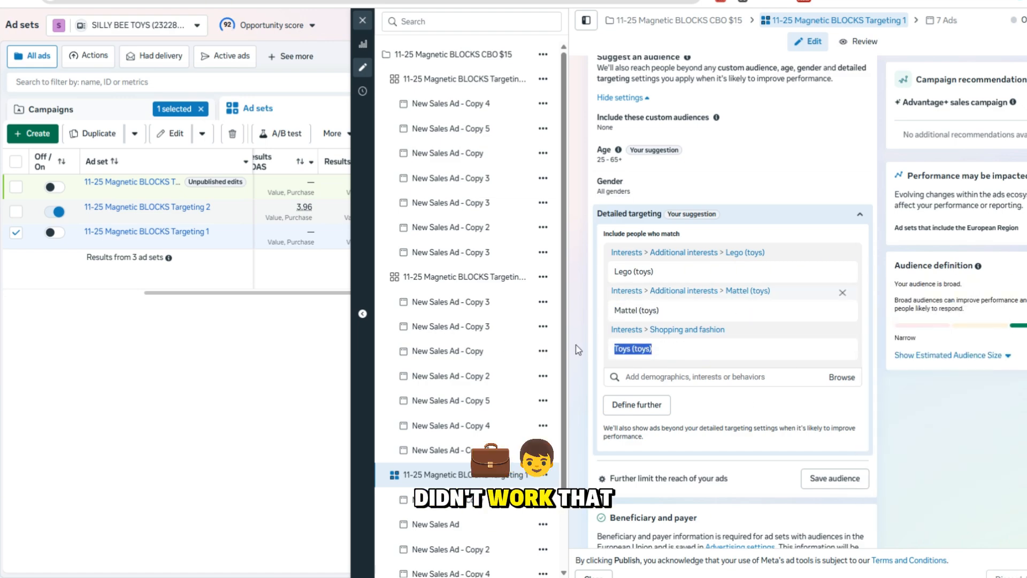
left_click(259, 217)
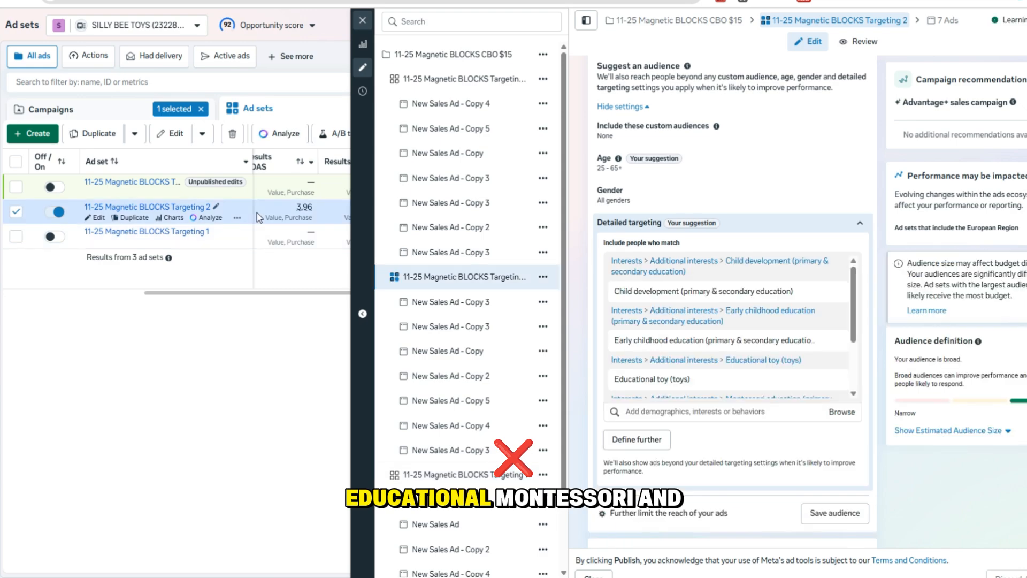
scroll(760, 316, "down", 2)
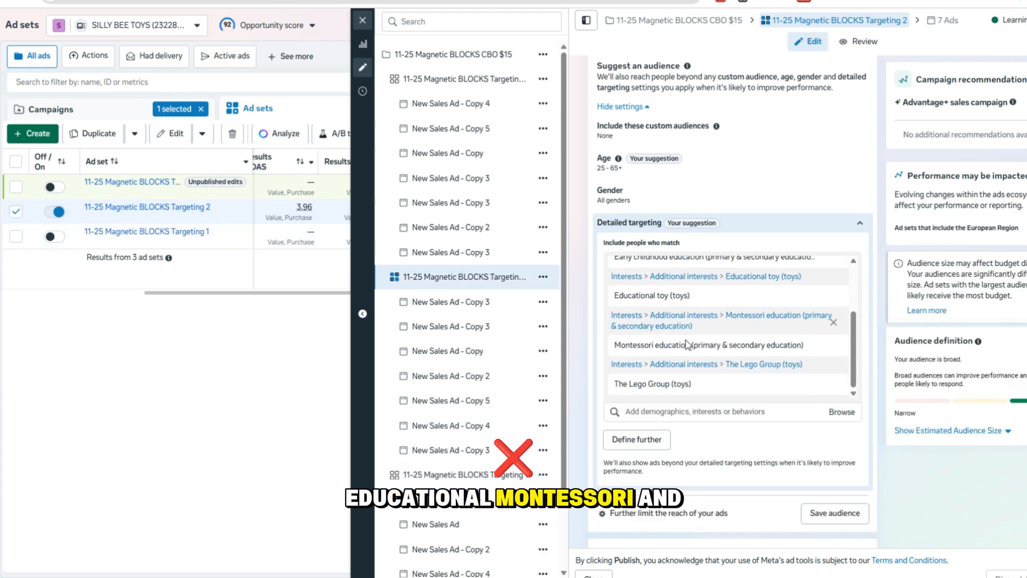
Open the 11-25 Magnetic BLOCKS Targeting 3 ad set and examine its full list of detailed targeting interests
left_click(275, 196)
scroll(756, 240, "down", 1)
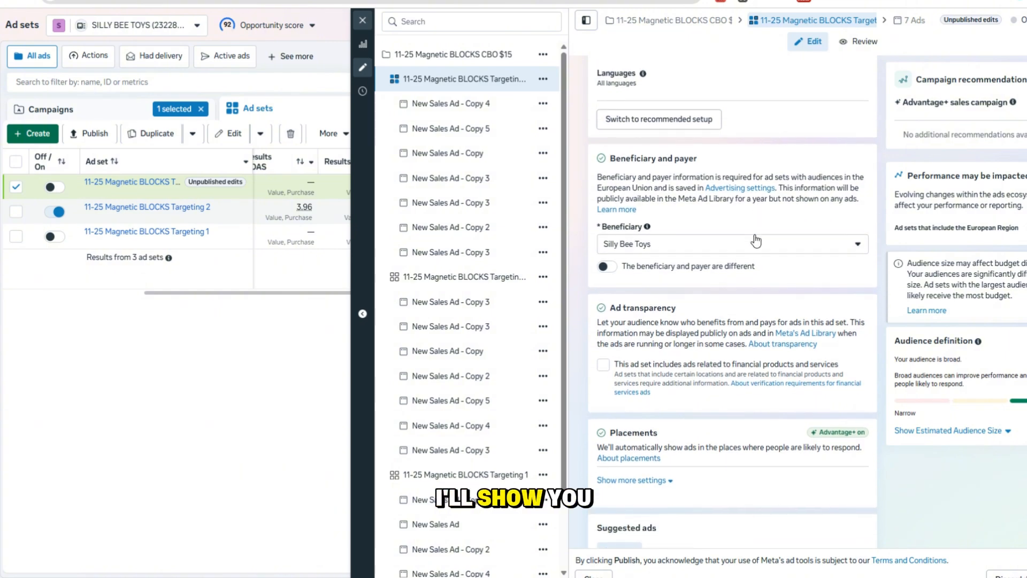
scroll(756, 239, "up", 3)
left_click(699, 147)
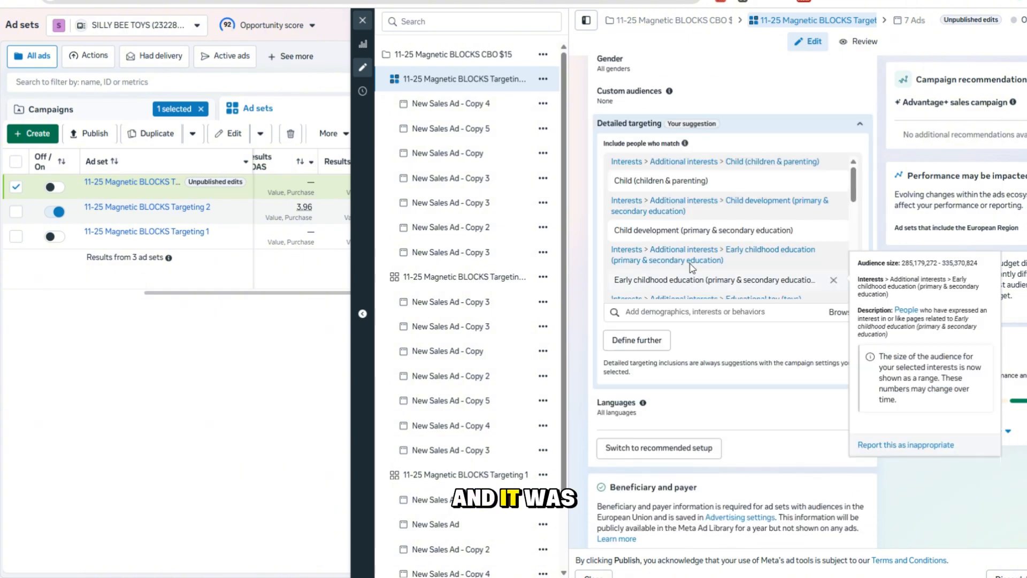
scroll(636, 230, "down", 3)
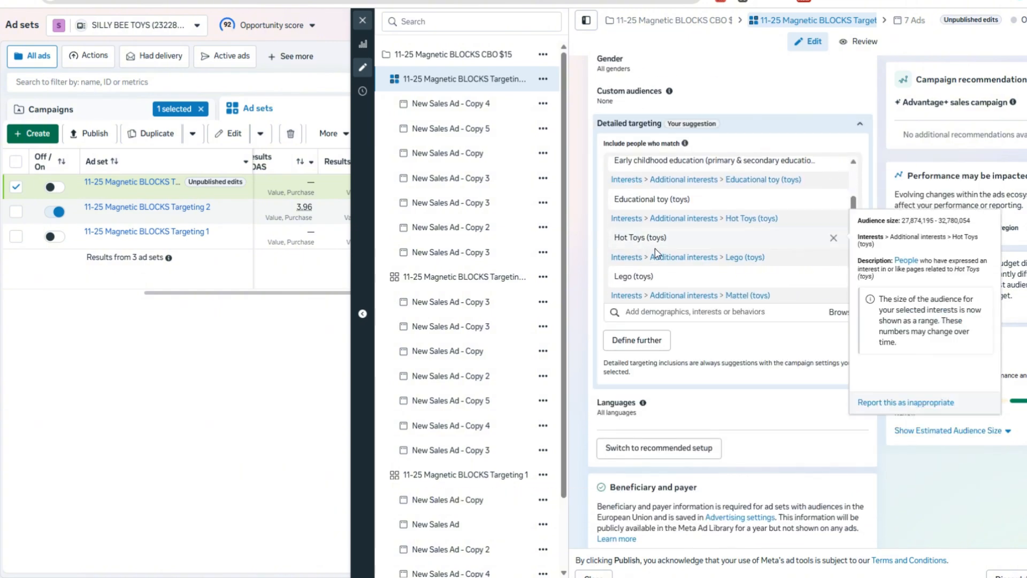
scroll(660, 239, "down", 3)
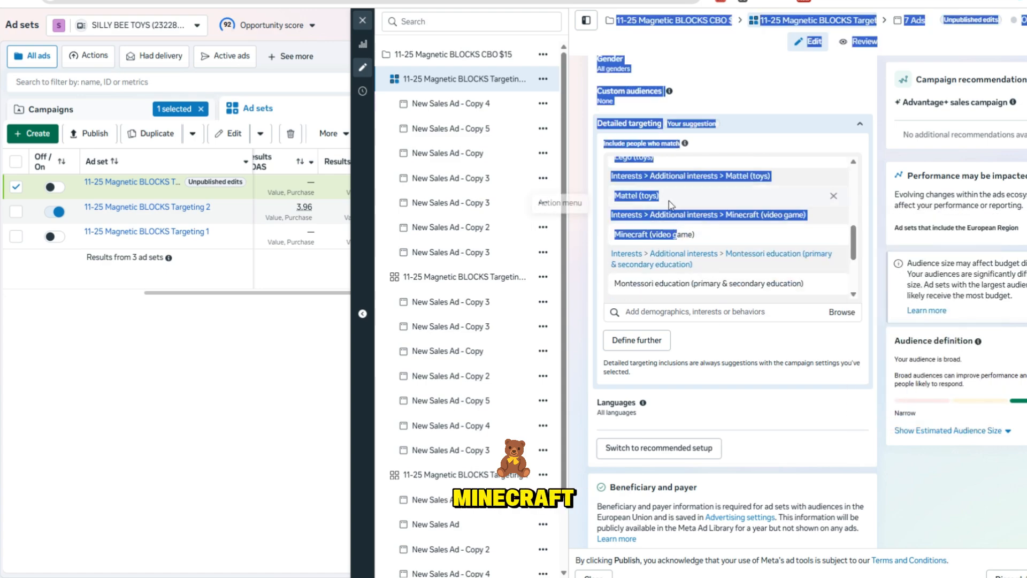
scroll(679, 230, "down", 4)
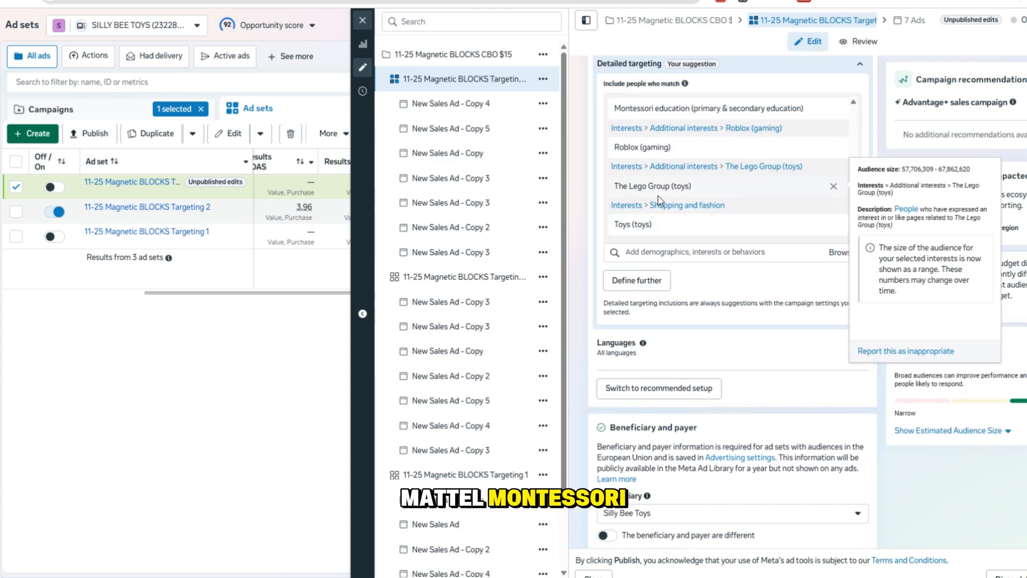
scroll(642, 214, "up", 5)
scroll(633, 239, "up", 3)
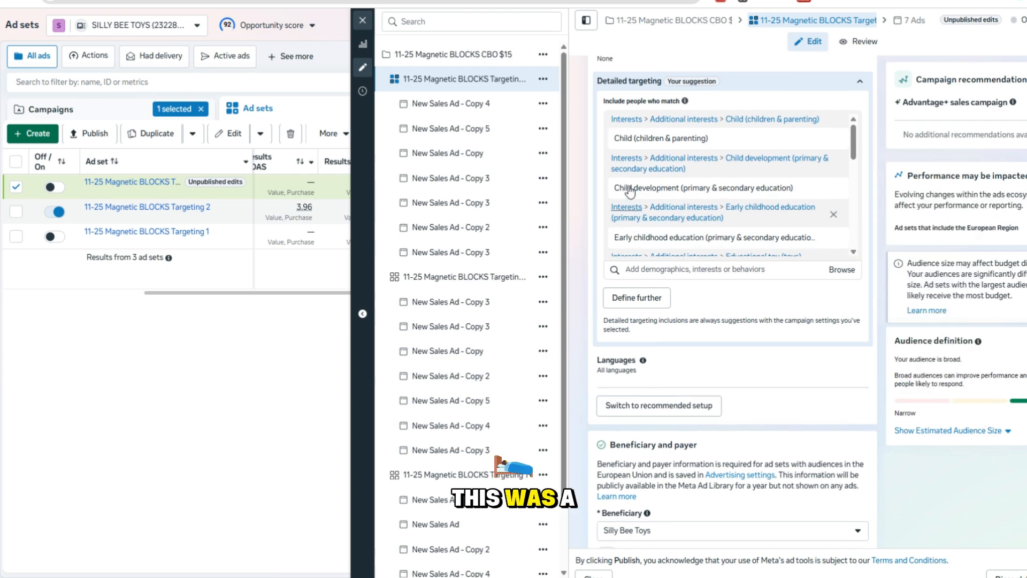
scroll(627, 259, "down", 4)
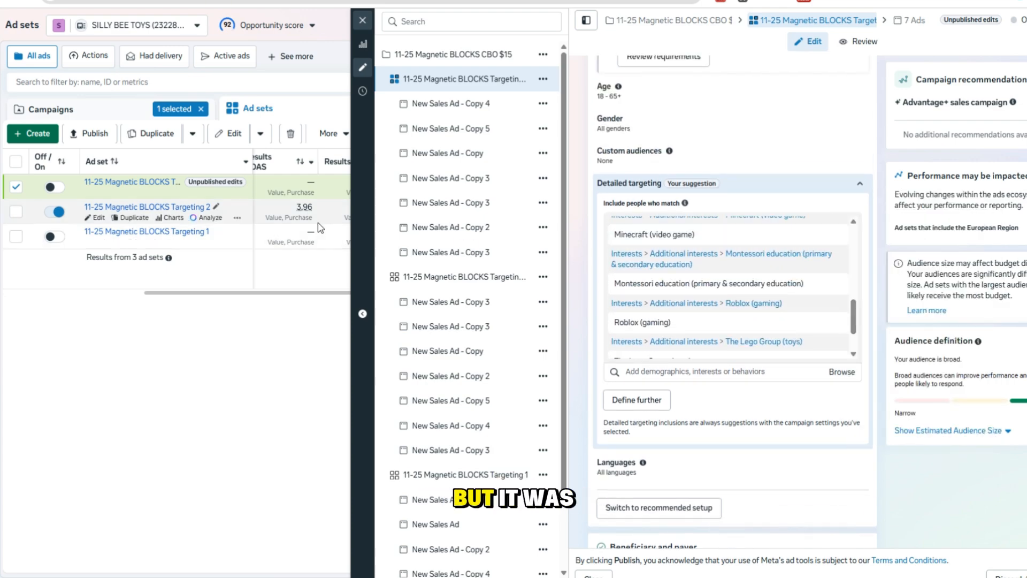
Return to the 11-25 Magnetic BLOCKS Targeting 2 ad set and expand its detailed targeting to recheck the interests
left_click(458, 276)
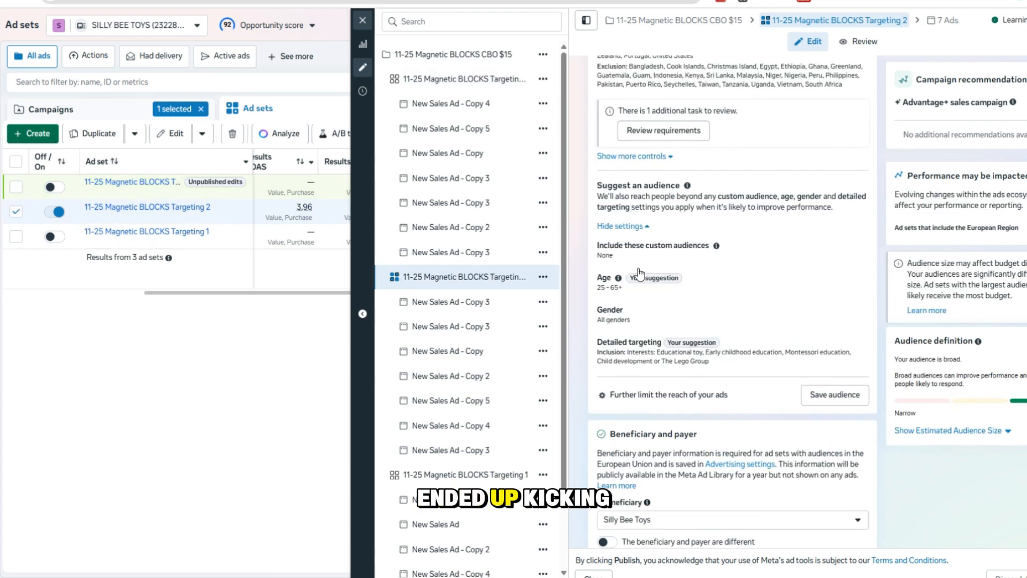
left_click(695, 350)
scroll(710, 356, "down", 5)
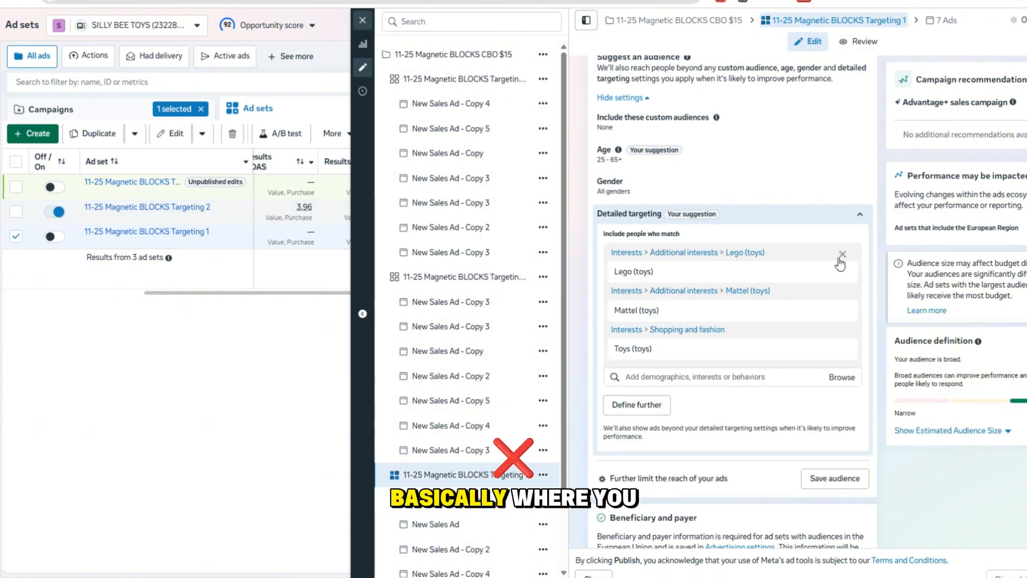
Remove the Lego, Mattel and Toys interests from the detailed targeting of the 11-25 Magnetic BLOCKS Targeting 1 ad set
left_click(842, 275)
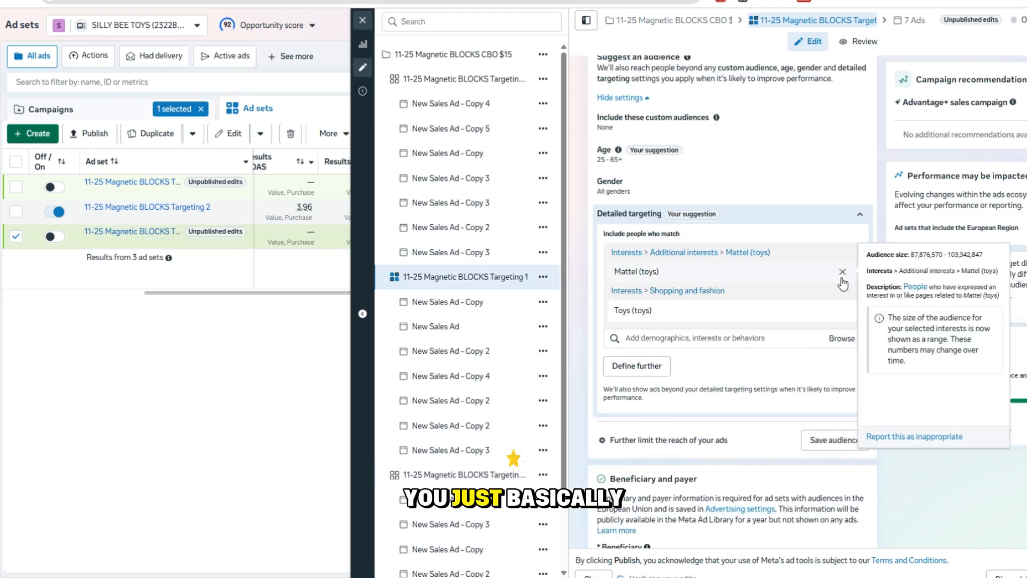
double_click(842, 276)
scroll(841, 277, "up", 1)
left_click(846, 278)
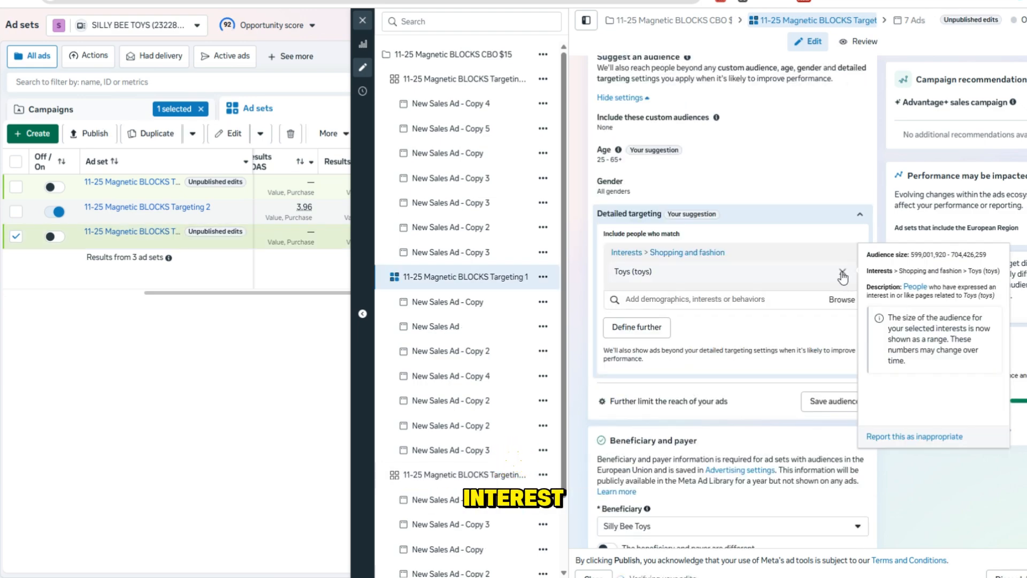
left_click(842, 272)
Expand the suggested age range of the Targeting 1 ad set and view the minimum age options, keeping 25
scroll(679, 271, "up", 2)
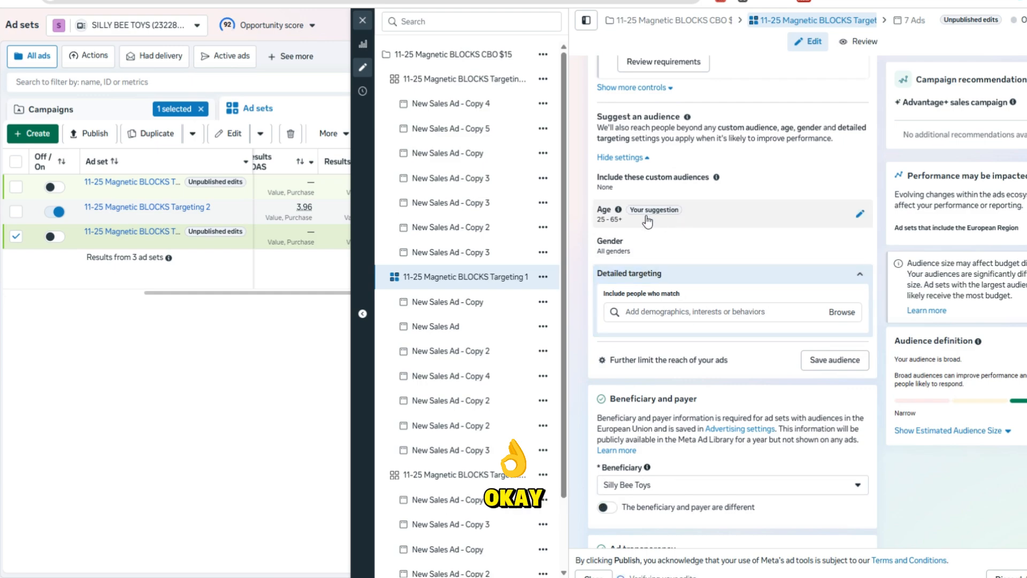
left_click(648, 221)
left_click(616, 236)
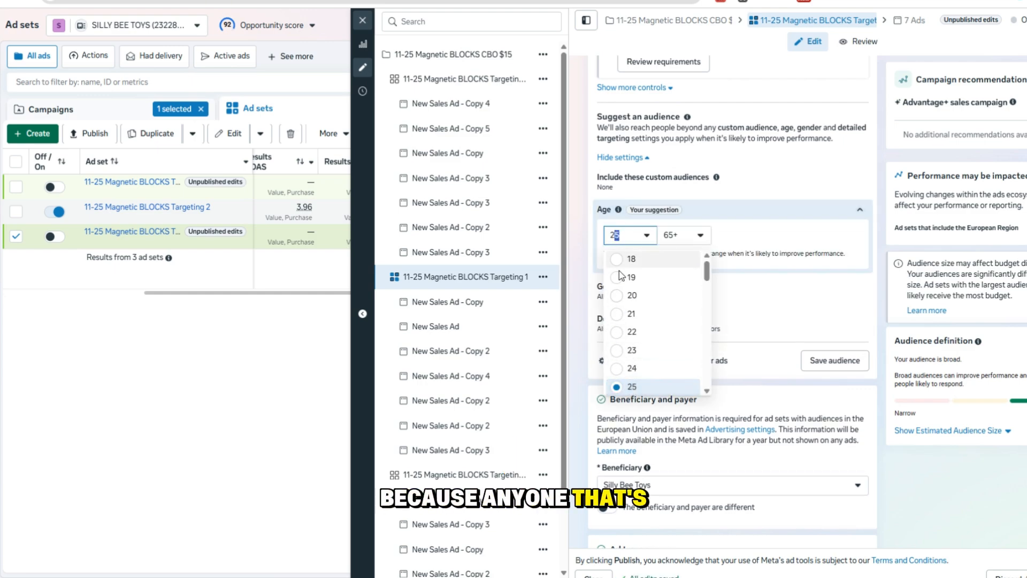
left_click(728, 212)
left_click(610, 221)
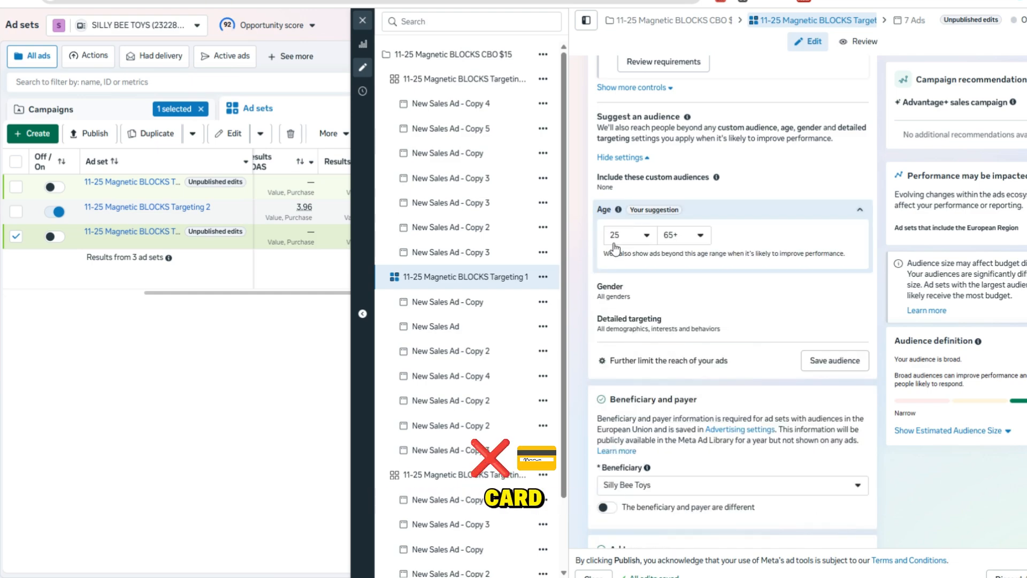
left_click(612, 241)
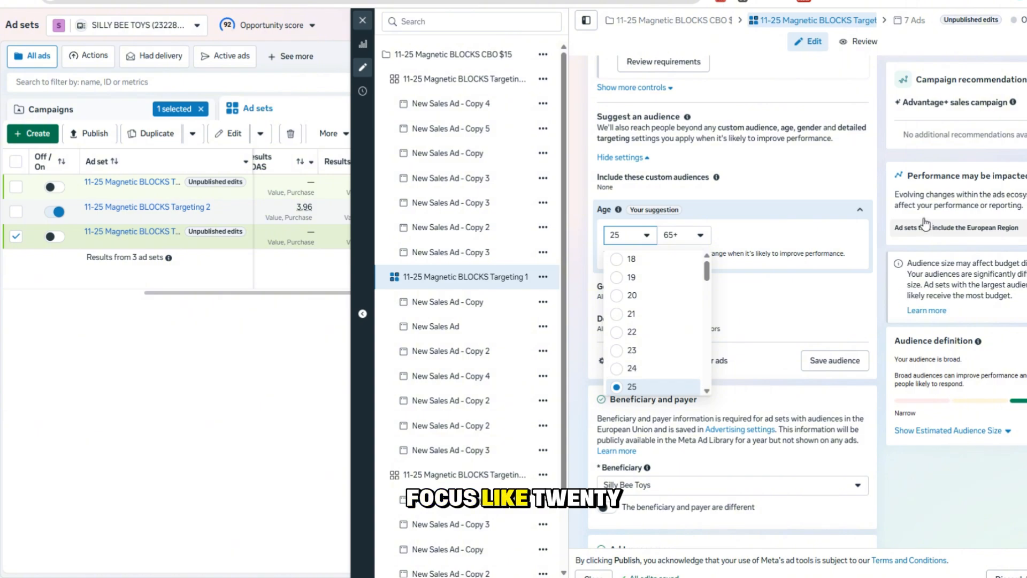
left_click(874, 251)
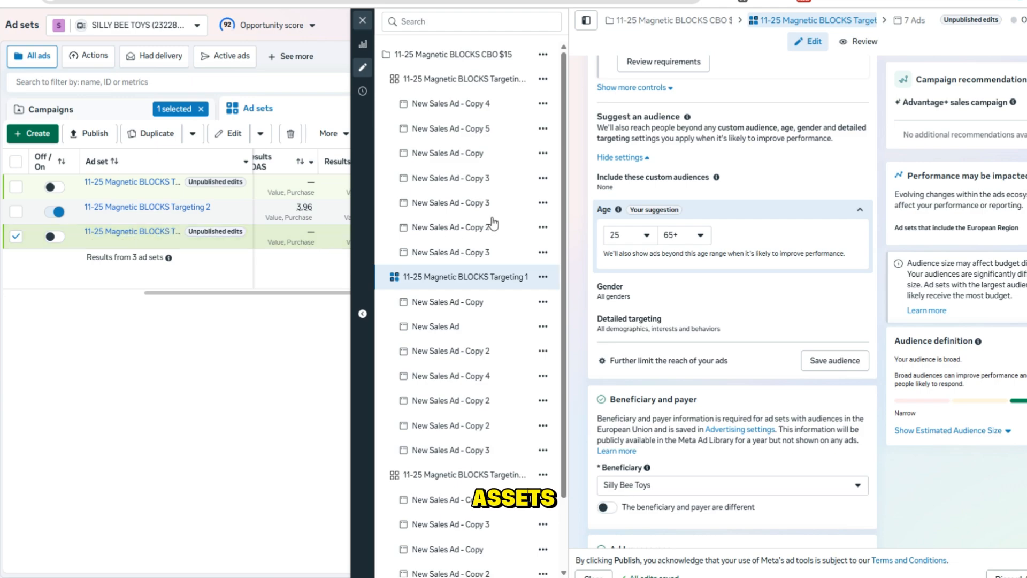
Expand the detailed targeting of the Targeting 1 ad set and look at its suggested interests
scroll(743, 292, "down", 2)
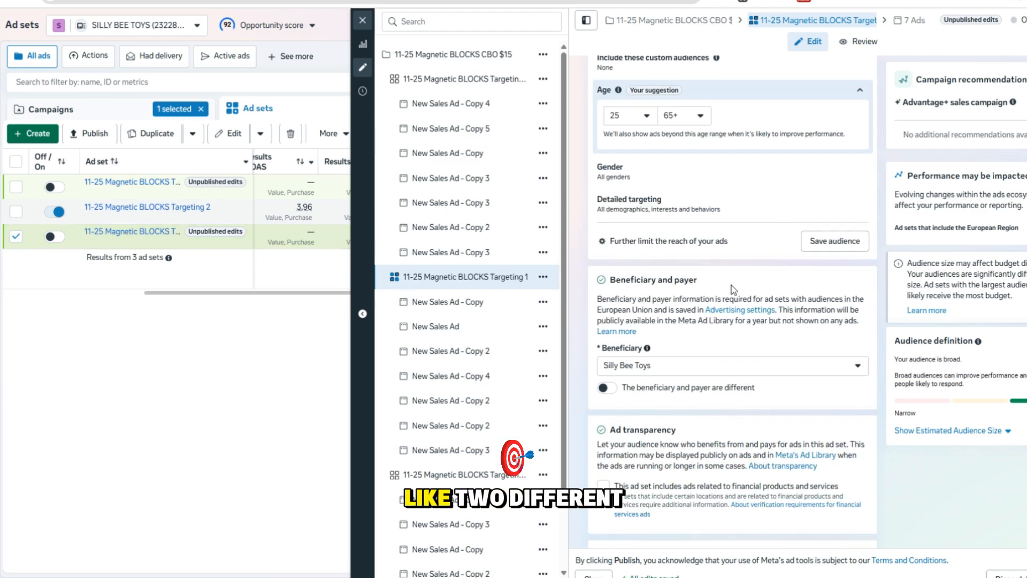
left_click(701, 210)
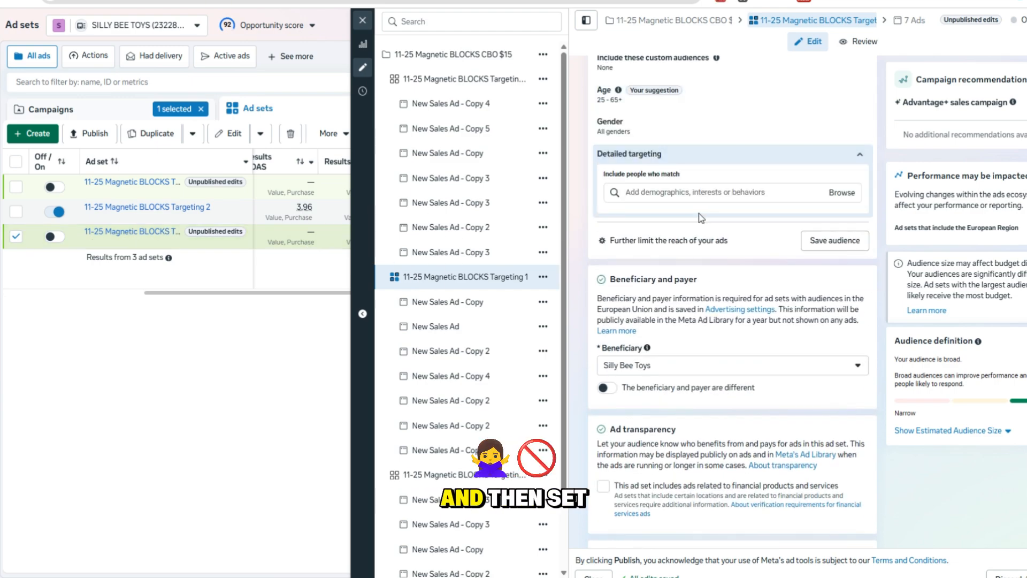
left_click(684, 192)
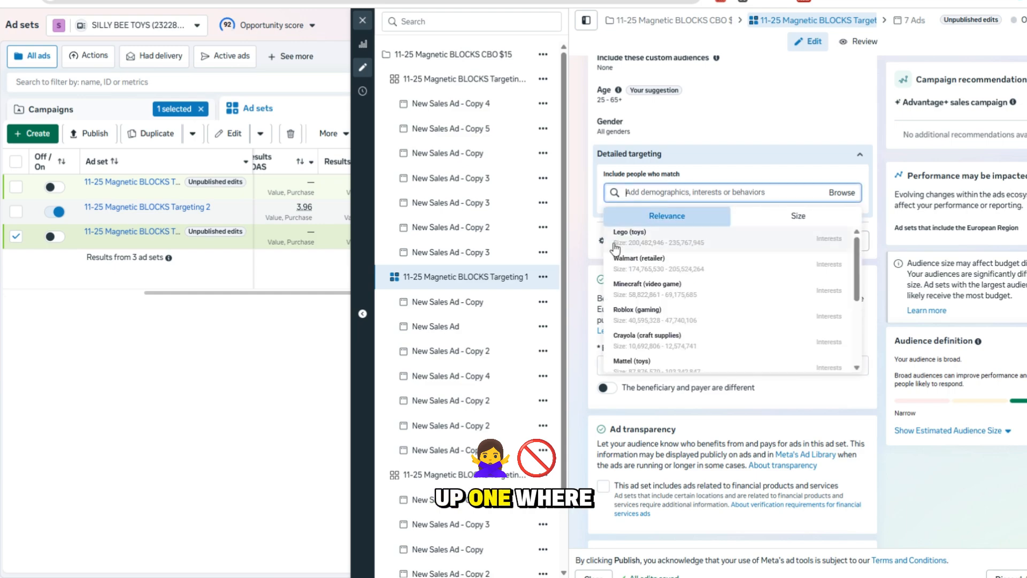
left_click(875, 170)
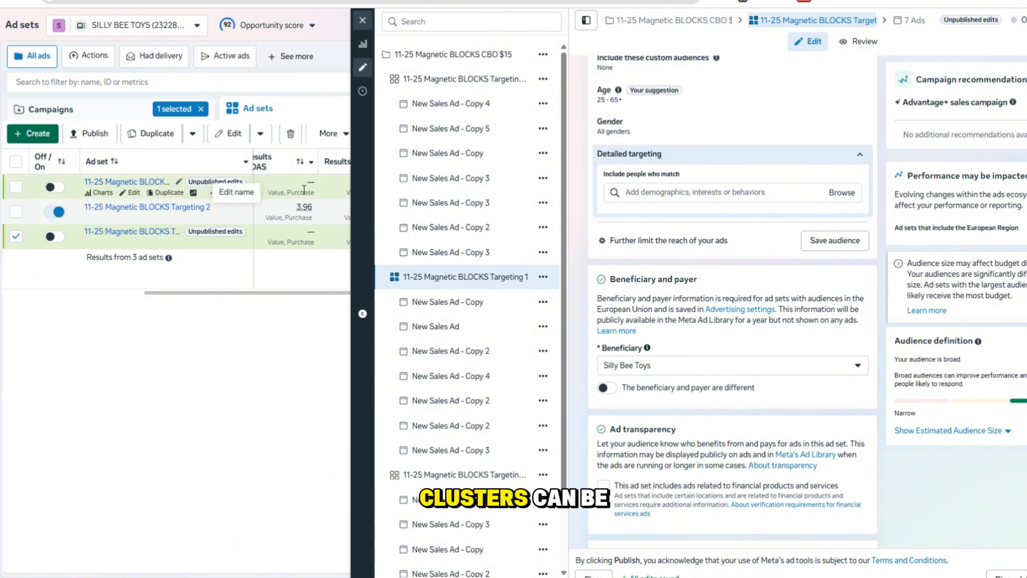
Open the 11-25 Magnetic BLOCKS Targeting 3 ad set and expand its detailed targeting to recheck the interests
scroll(712, 195, "down", 6)
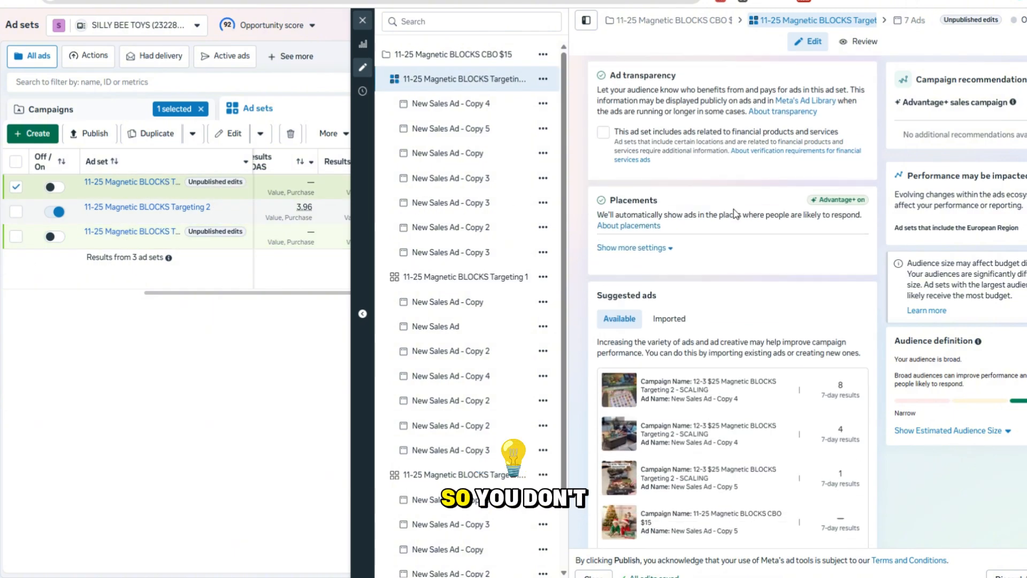
scroll(748, 262, "up", 7)
scroll(750, 265, "up", 4)
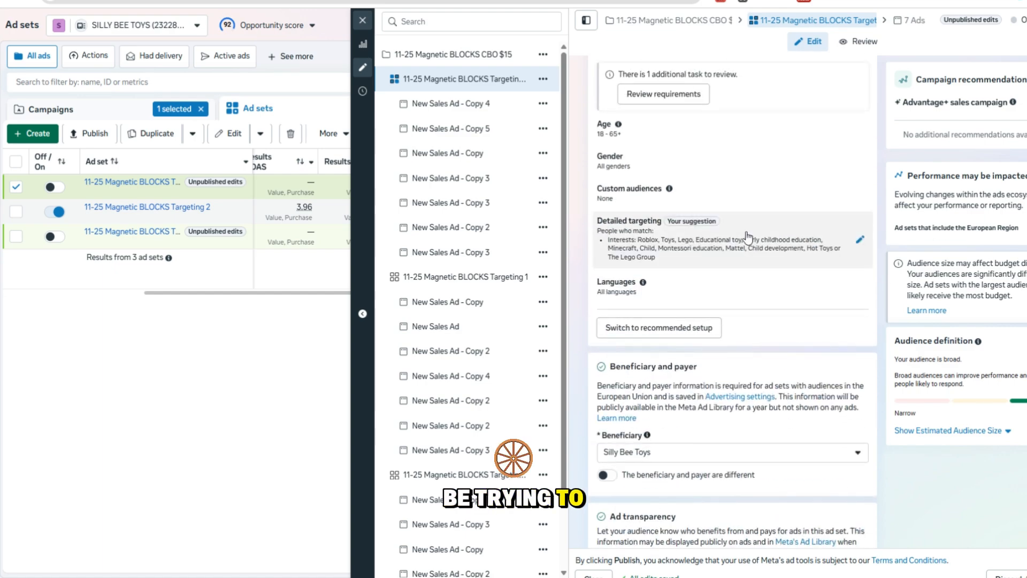
left_click(729, 249)
scroll(711, 340, "down", 2)
scroll(711, 341, "down", 2)
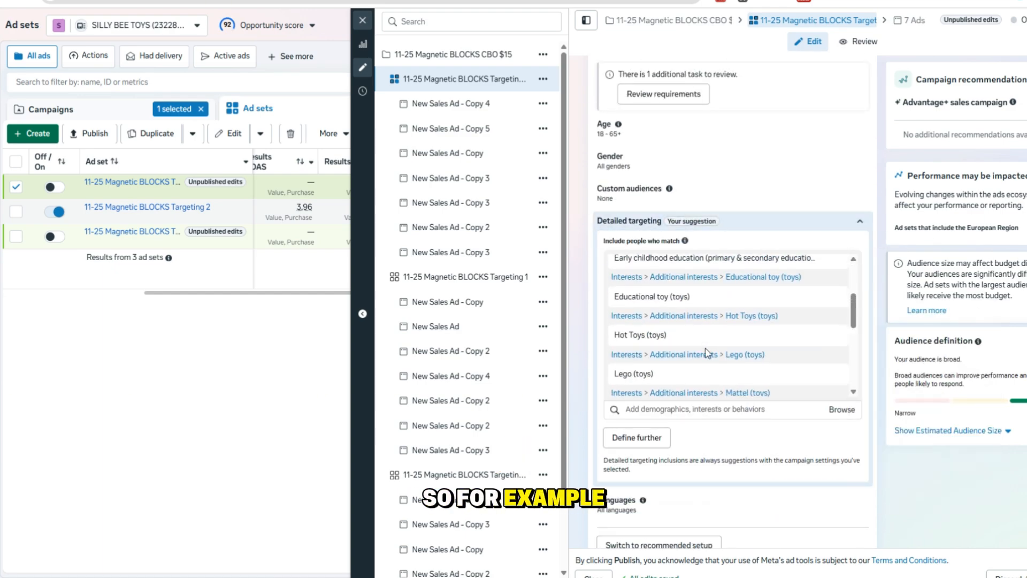
Return to the 11-25 Magnetic BLOCKS Targeting 1 ad set and add the Educational toy (toys) interest to its detailed targeting
left_click(303, 242)
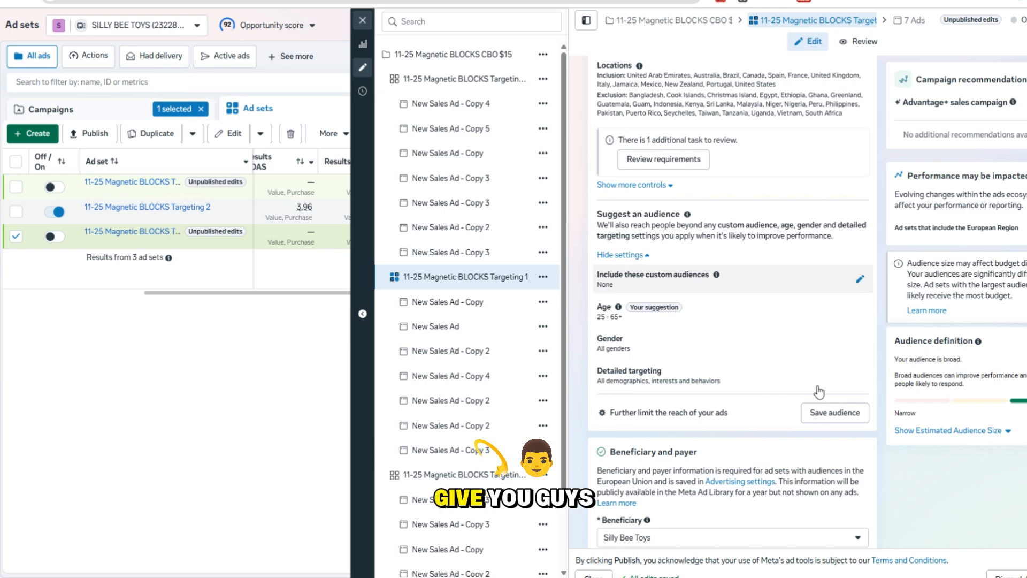
scroll(722, 313, "down", 2)
left_click(696, 234)
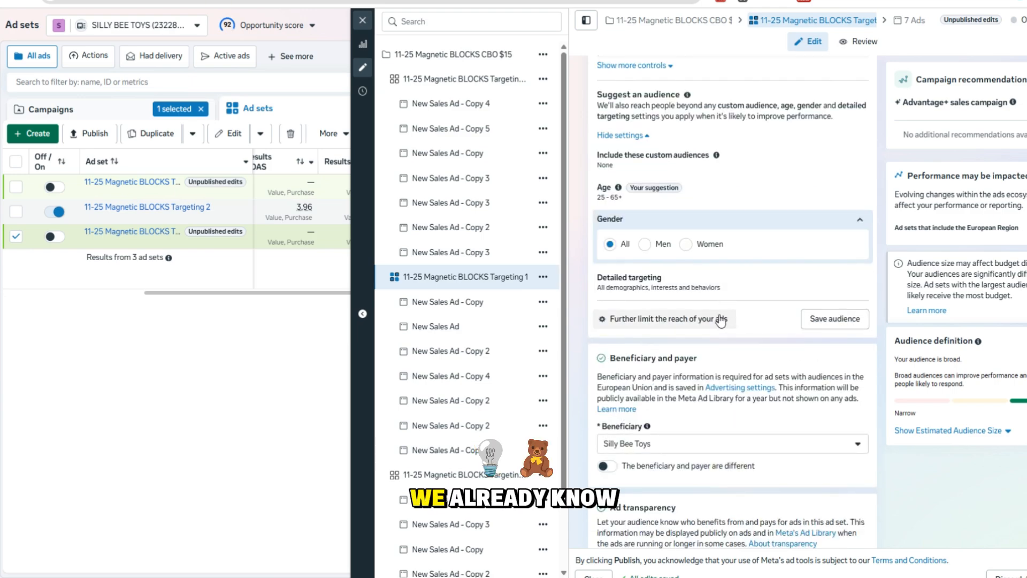
left_click(720, 289)
left_click(696, 290)
type("educational toy")
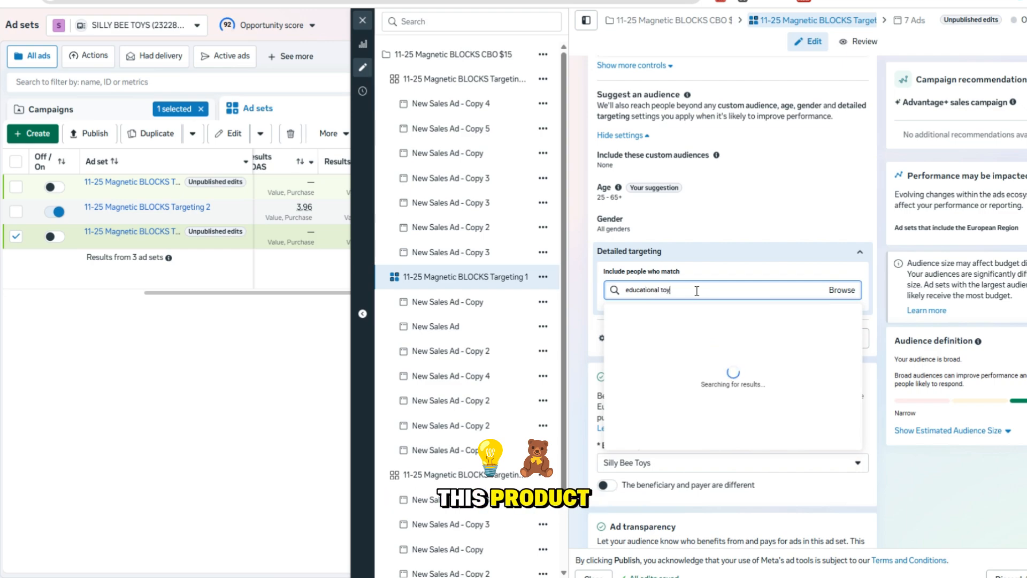
left_click(661, 334)
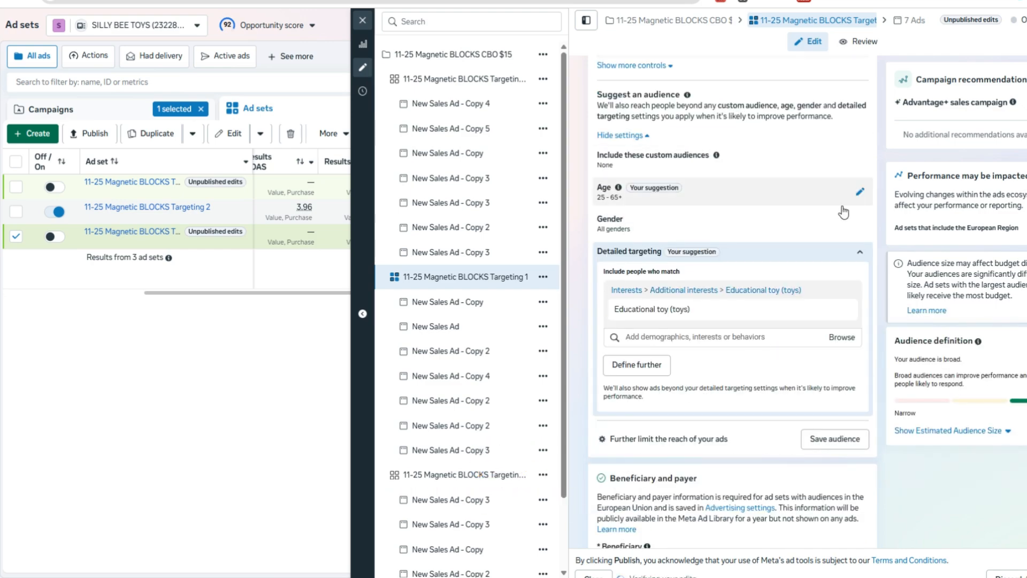
Browse the suggested interests, then search for montessori and add Montessori education (primary & secondary education) to the detailed targeting
scroll(716, 234, "down", 2)
left_click(714, 212)
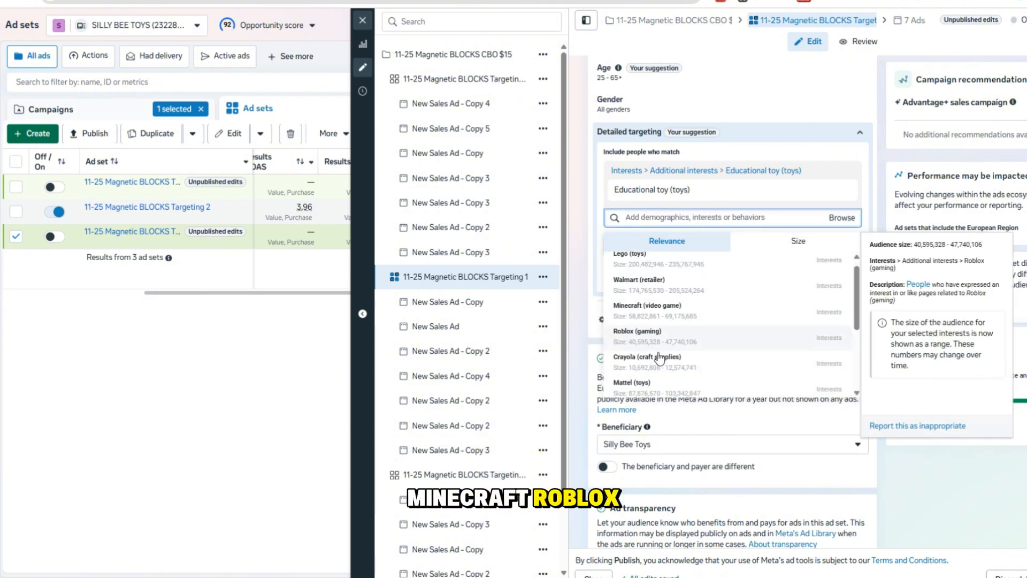
scroll(657, 348, "down", 2)
scroll(662, 317, "up", 1)
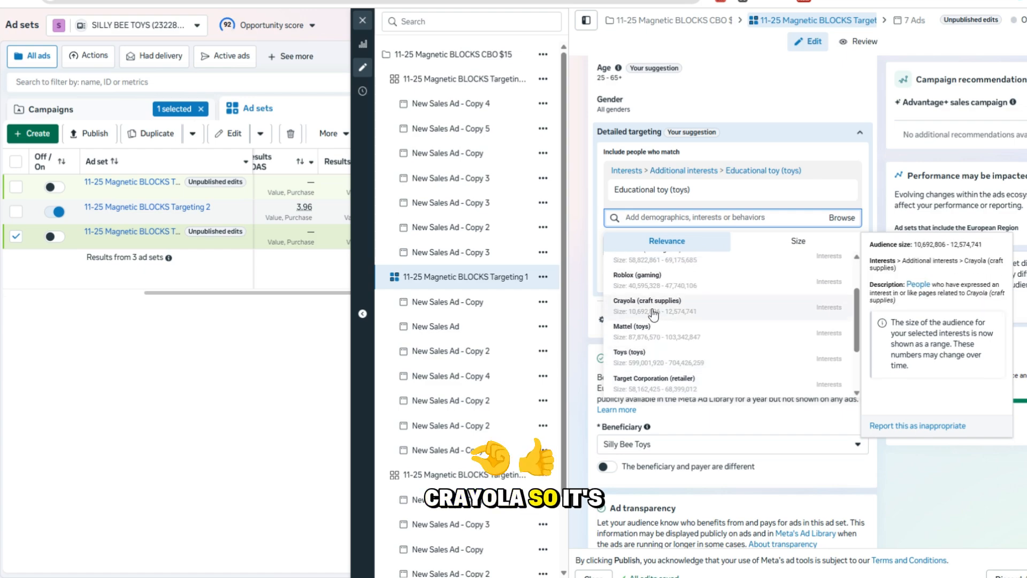
scroll(655, 319, "down", 1)
scroll(677, 342, "down", 1)
scroll(683, 289, "up", 3)
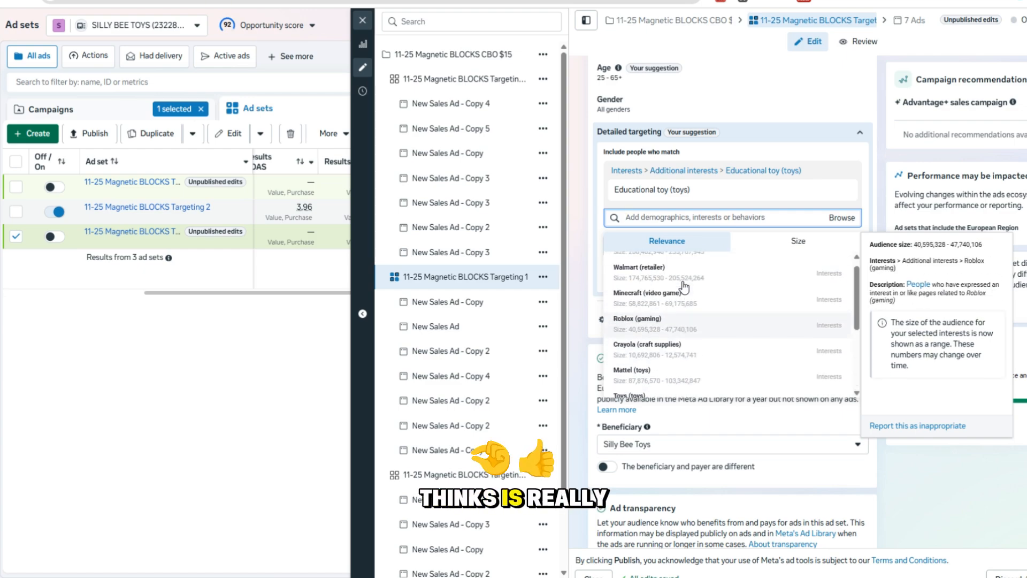
type("montessori")
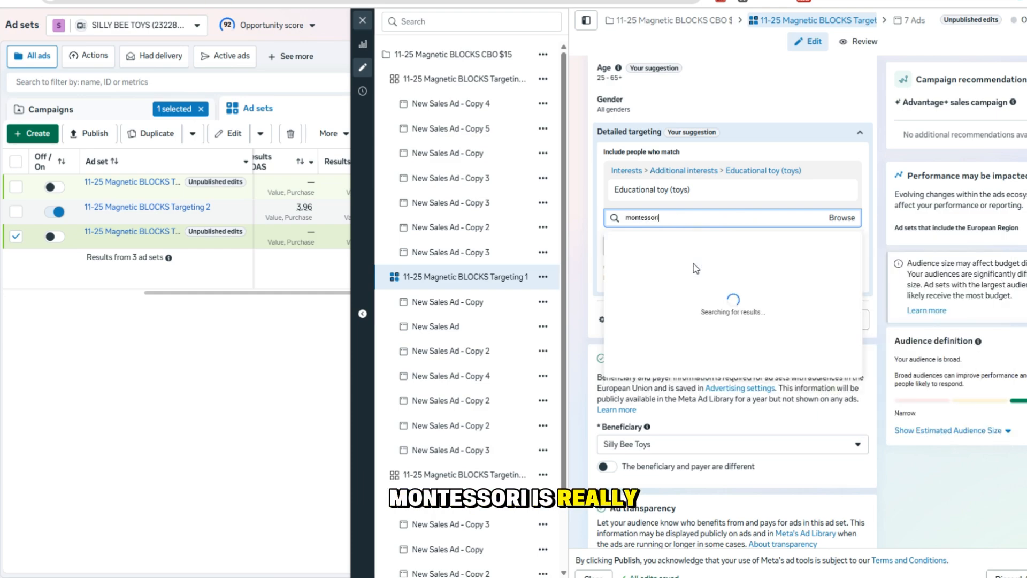
left_click(691, 262)
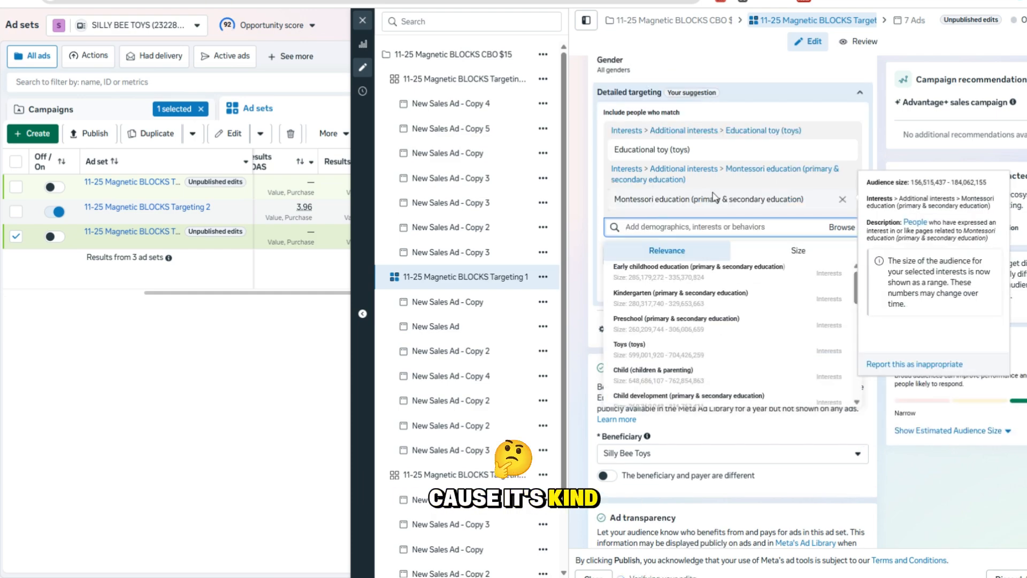
left_click(892, 133)
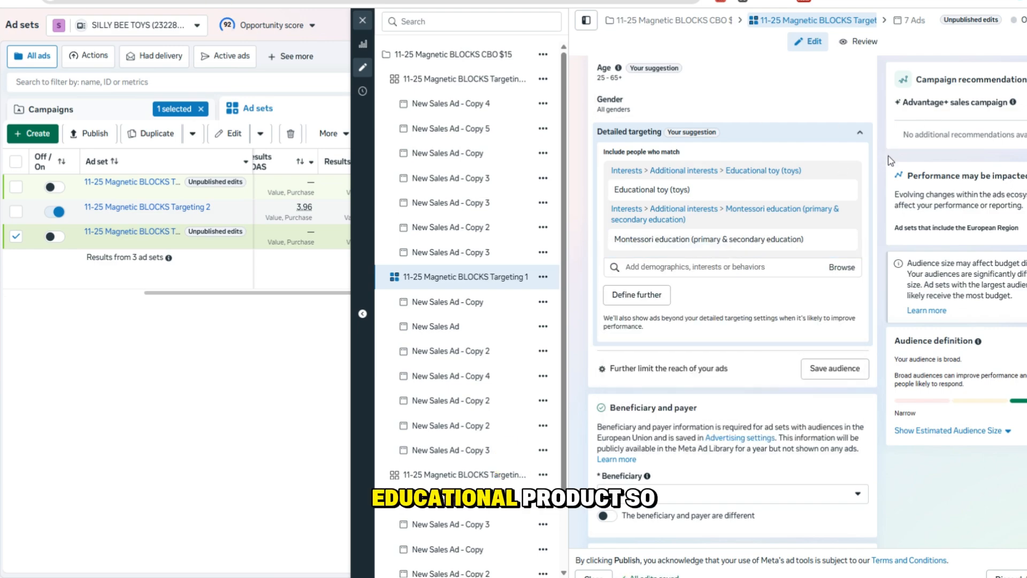
Add the suggested Early childhood education (primary & secondary education) interest alongside the educational toy and Montessori interests
scroll(733, 214, "down", 1)
left_click(676, 209)
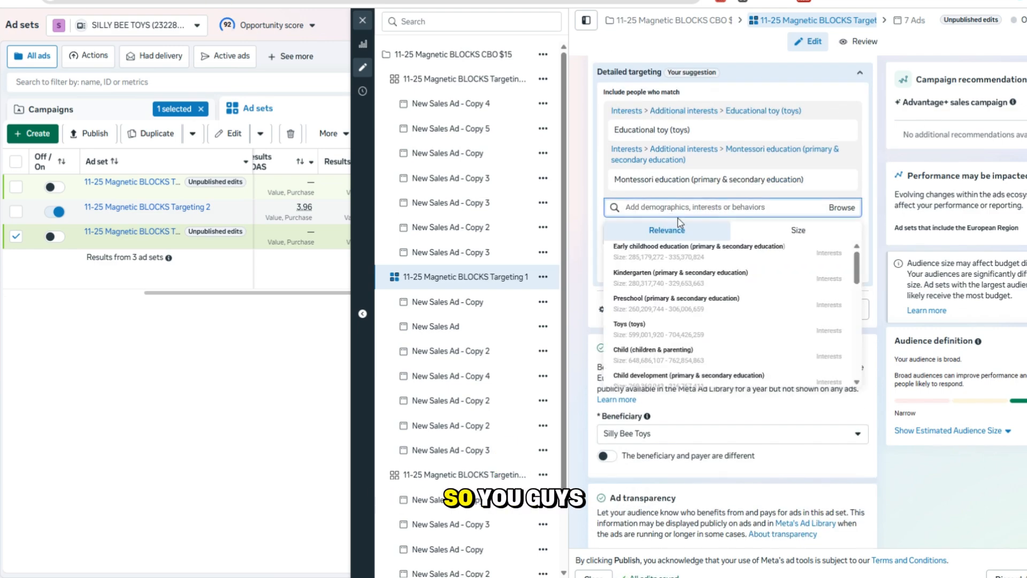
mouse_move(685, 179)
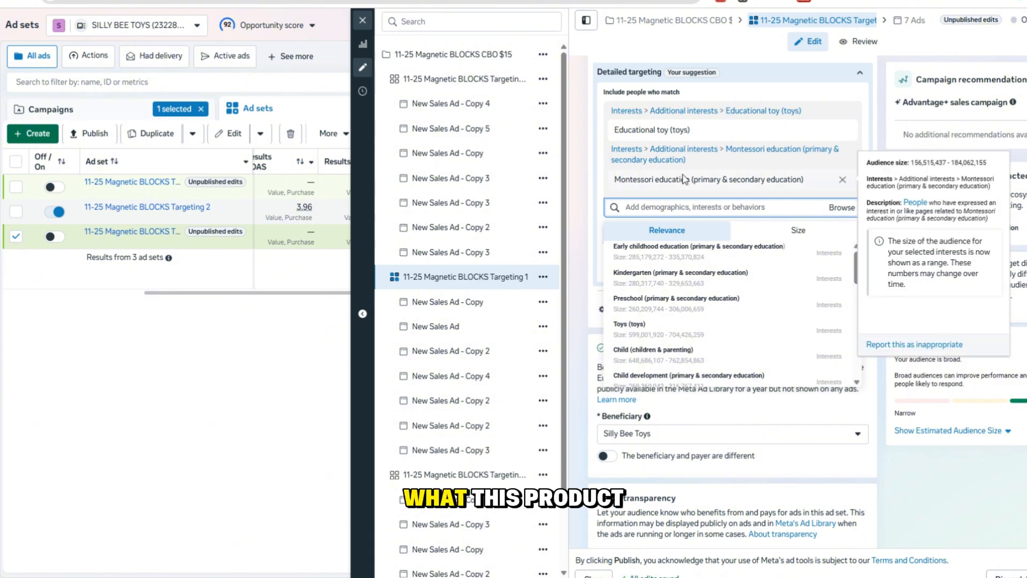
mouse_move(662, 133)
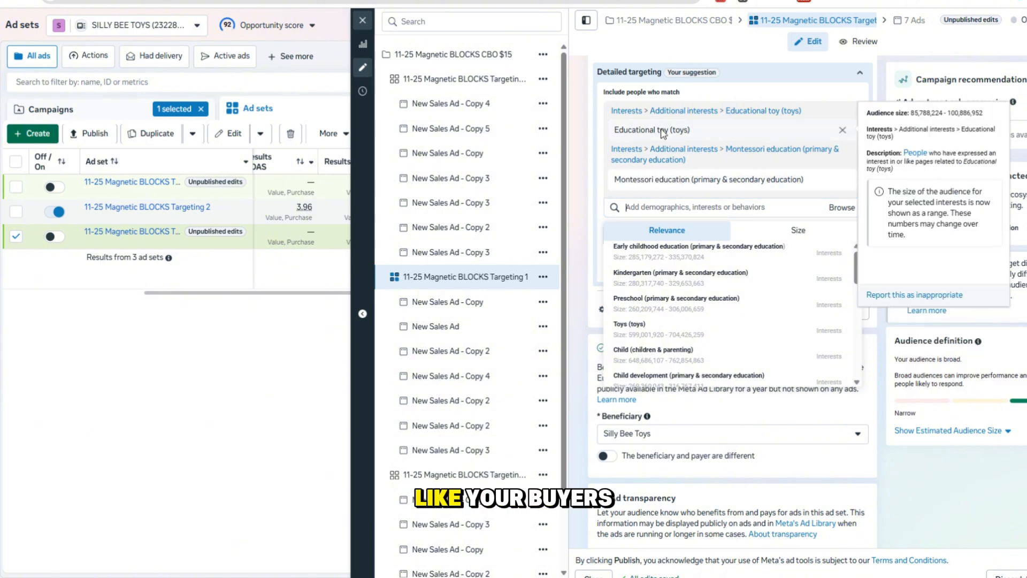
left_click_drag(681, 132, 582, 140)
left_click(690, 186)
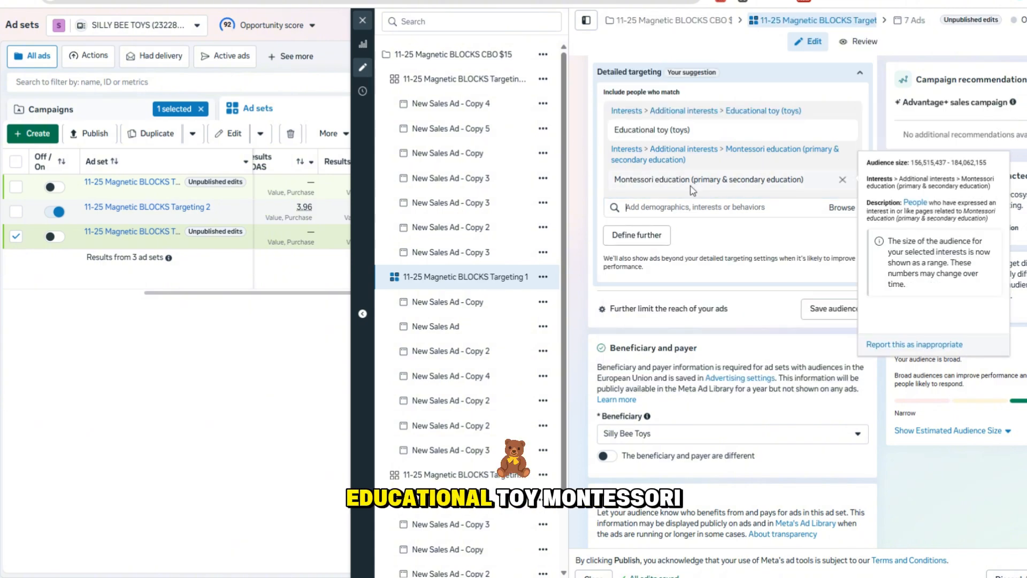
left_click(653, 207)
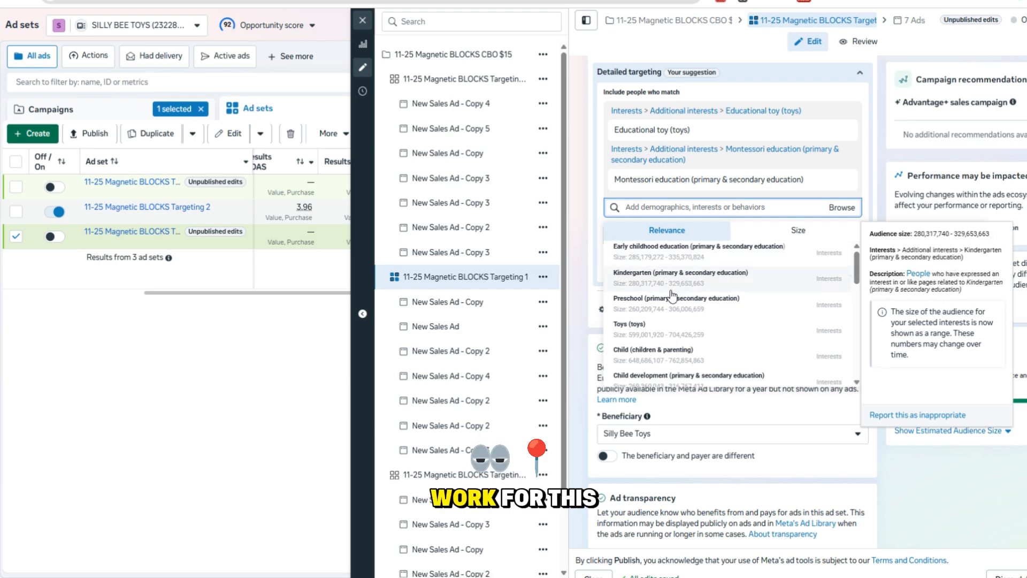
left_click(672, 259)
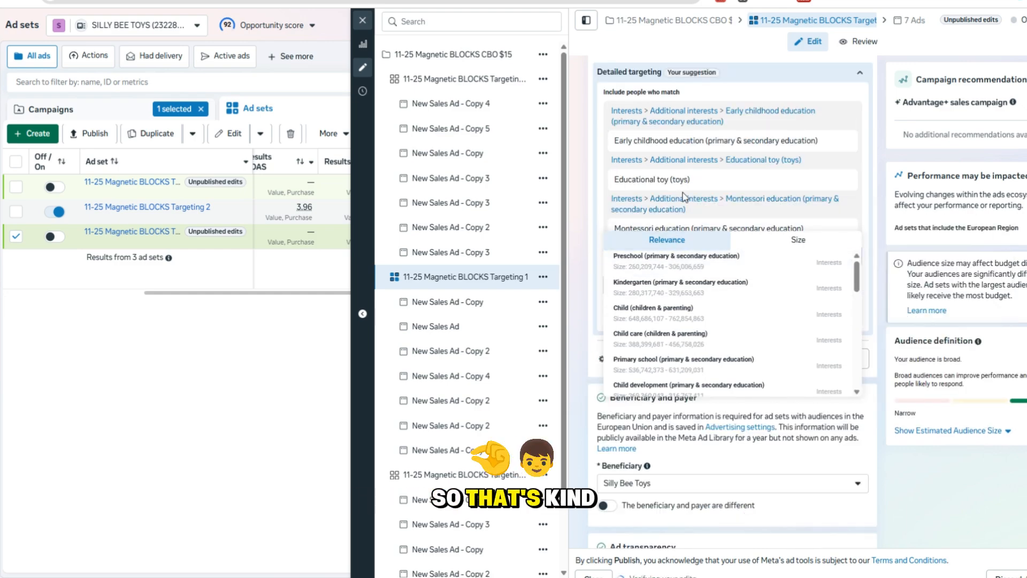
left_click(601, 172)
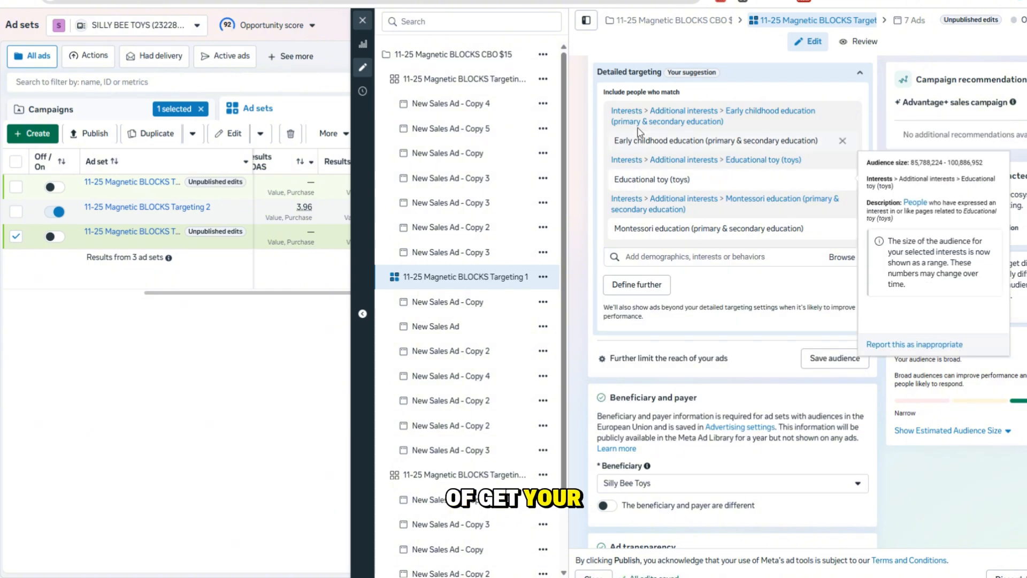
Reopen the suggested interests for Targeting 1 and examine the preschool, kindergarten, child and primary school options
scroll(663, 174, "down", 1)
left_click(675, 192)
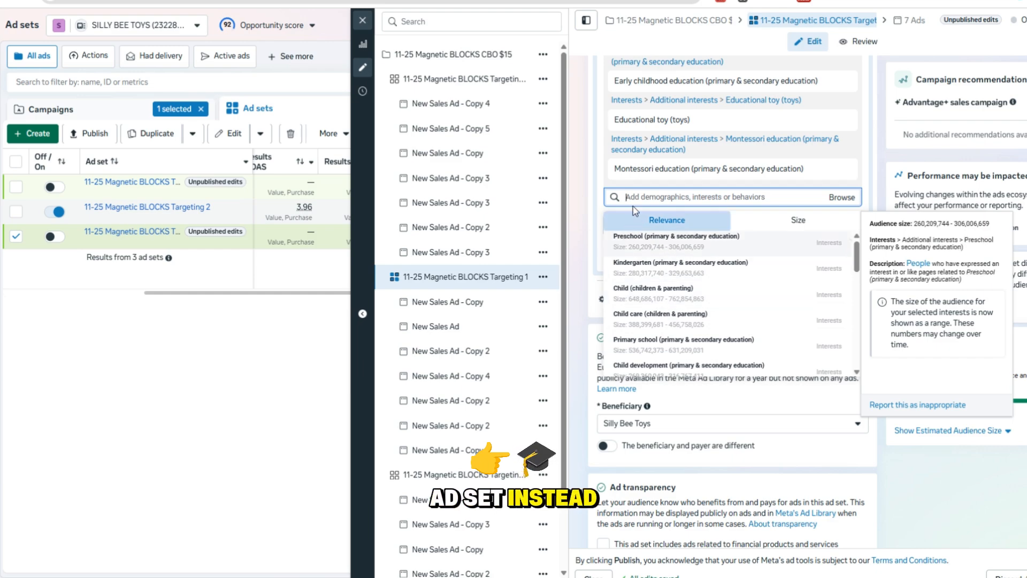
left_click_drag(728, 86, 664, 87)
left_click(681, 197)
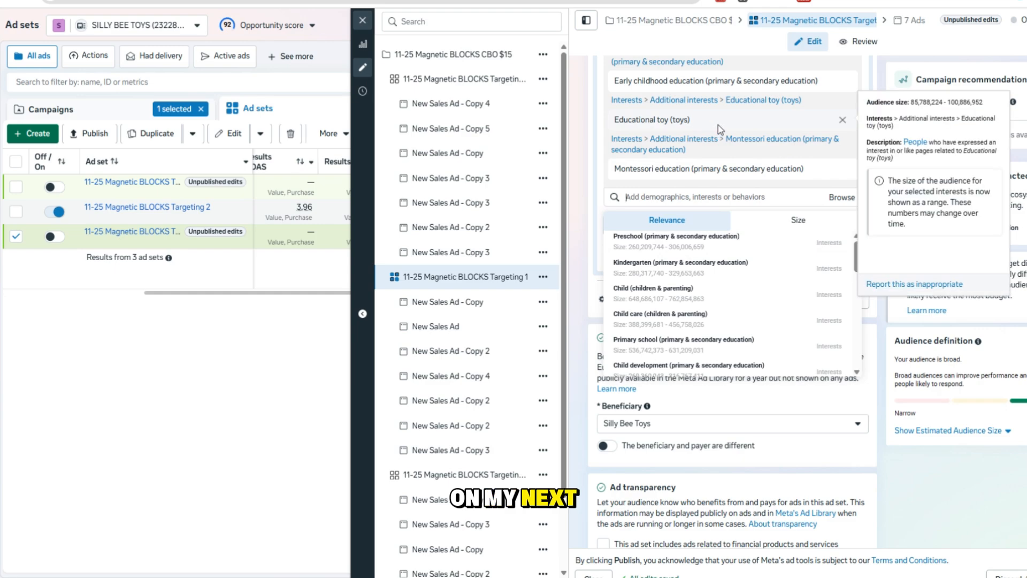
left_click_drag(718, 124, 613, 121)
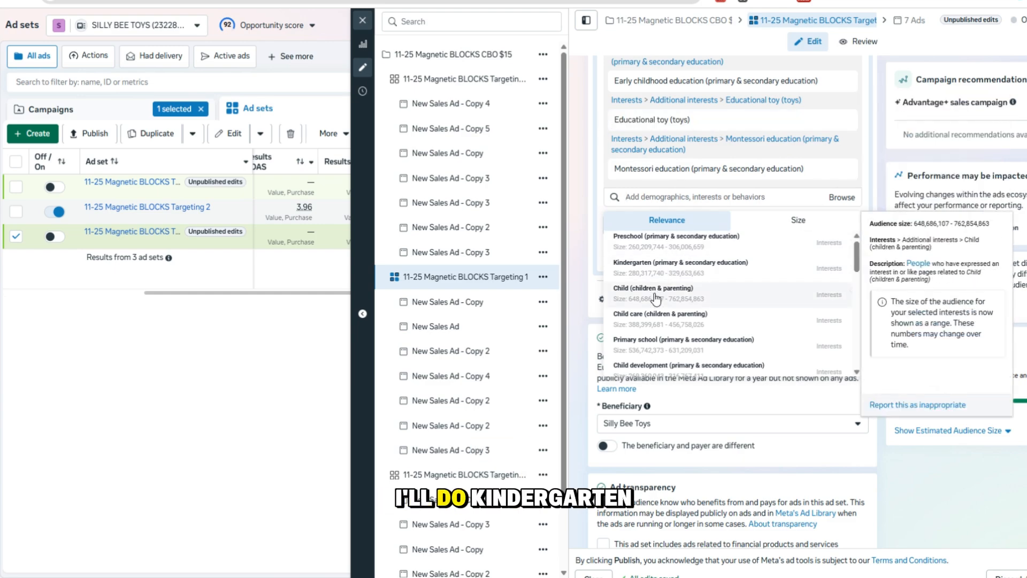
scroll(665, 281, "down", 1)
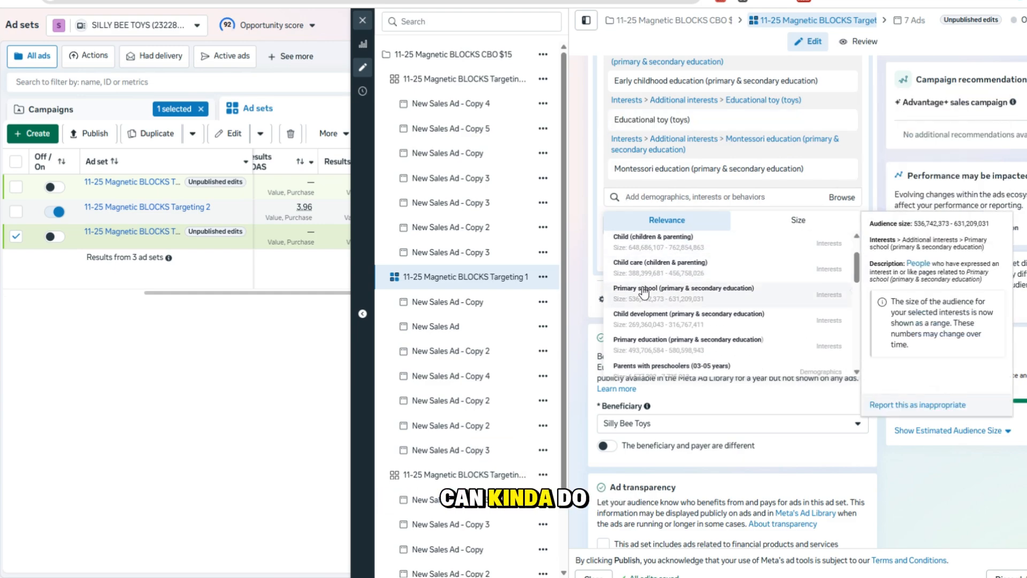
Examine the included interests and suggested audiences in the detailed targeting of the 11-25 Magnetic BLOCKS Targeting 1 ad set
scroll(622, 138, "up", 1)
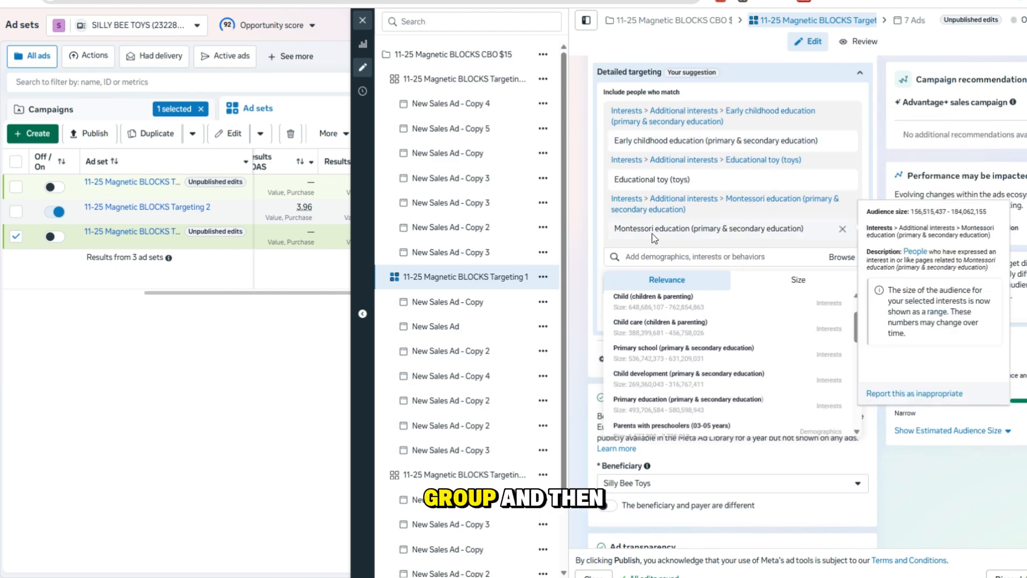
mouse_move(696, 389)
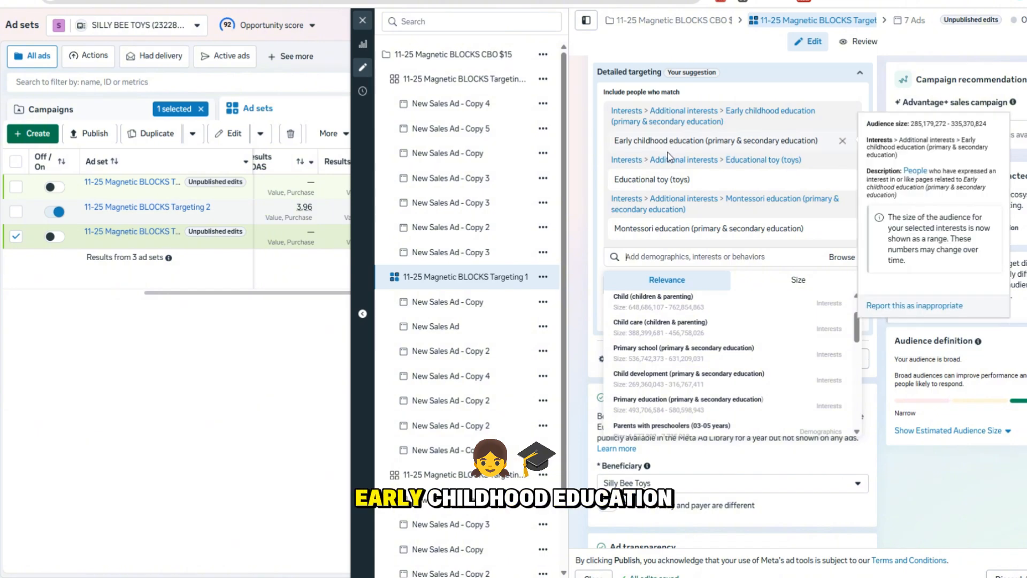
left_click_drag(679, 160, 583, 159)
left_click(654, 262)
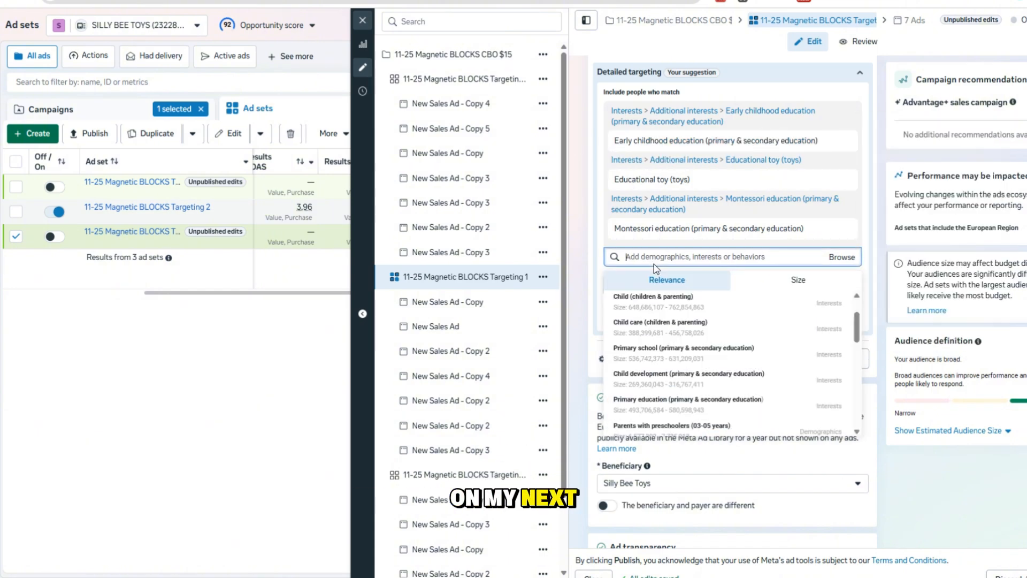
mouse_move(709, 377)
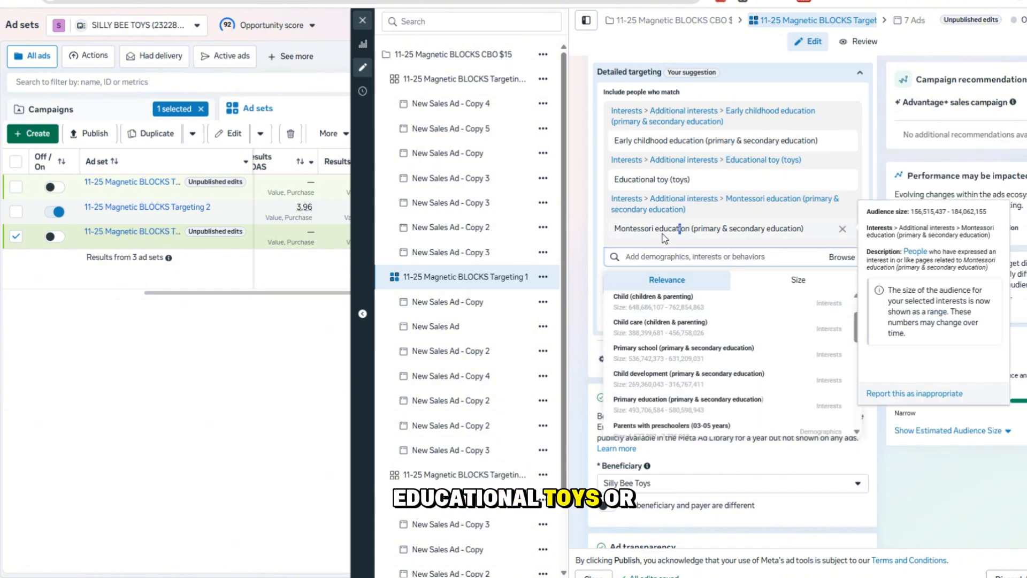
left_click_drag(681, 228, 624, 230)
left_click(632, 255)
scroll(654, 324, "down", 1)
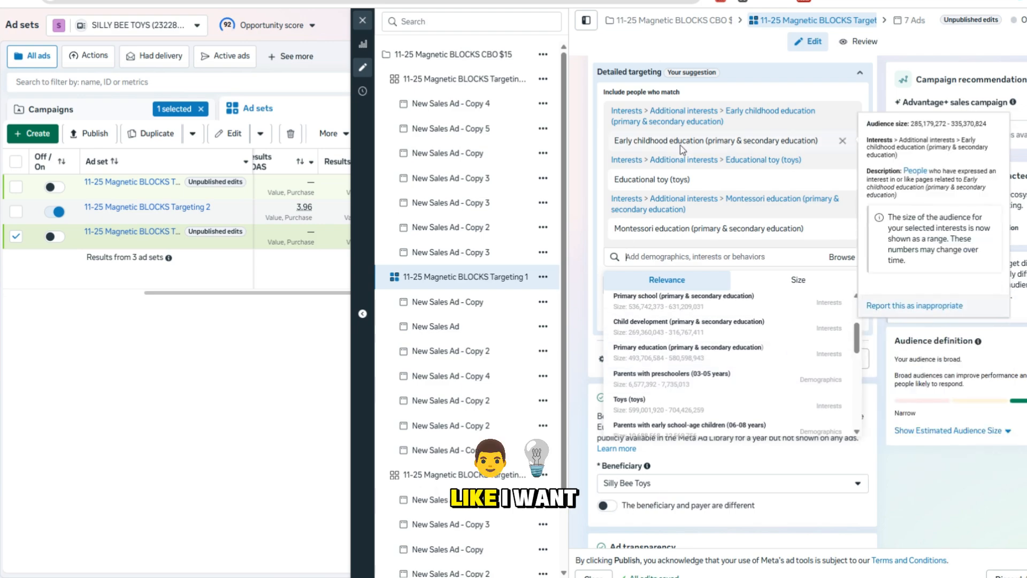
scroll(680, 149, "up", 1)
left_click(593, 260)
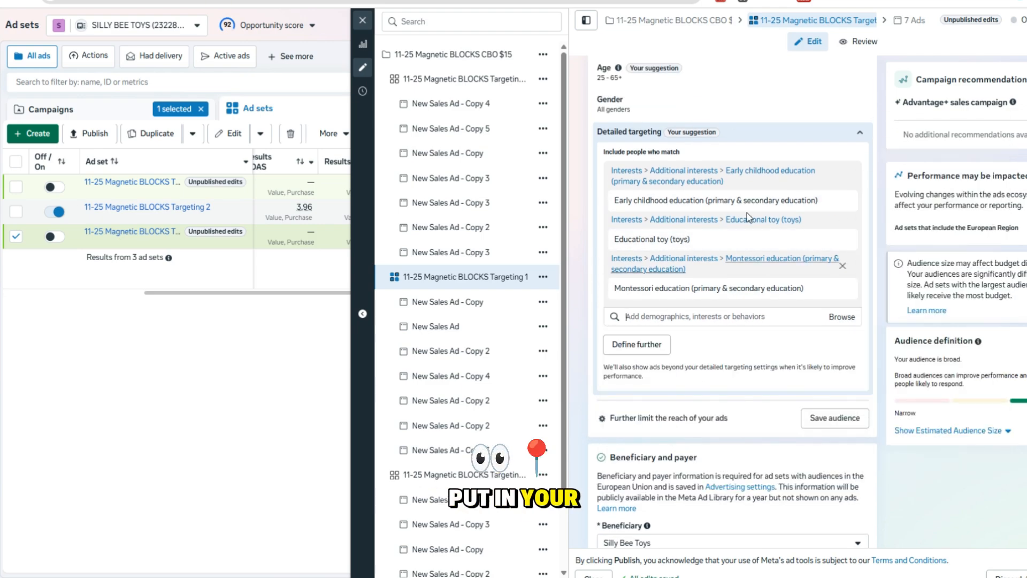
left_click(678, 320)
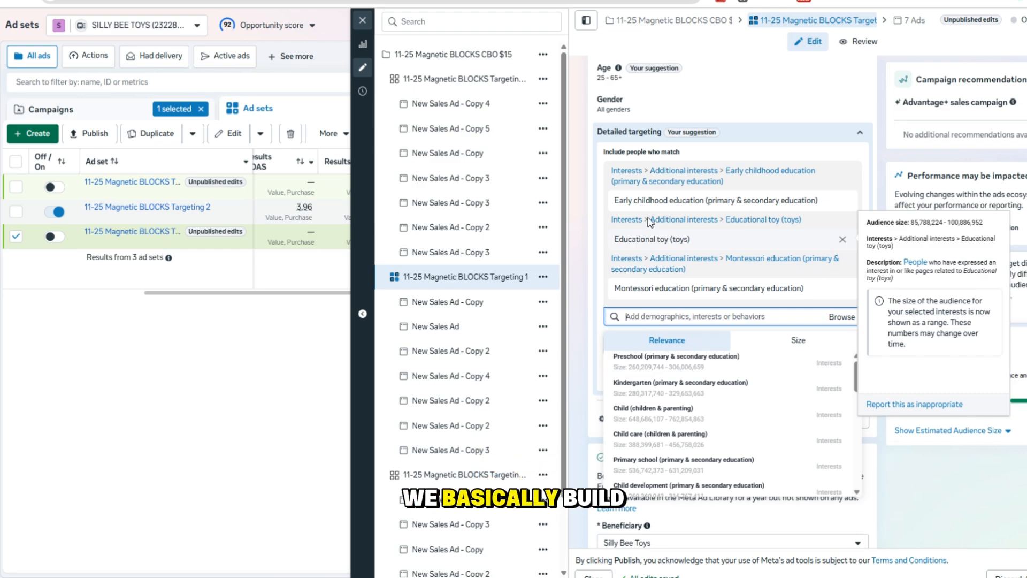
left_click(581, 234)
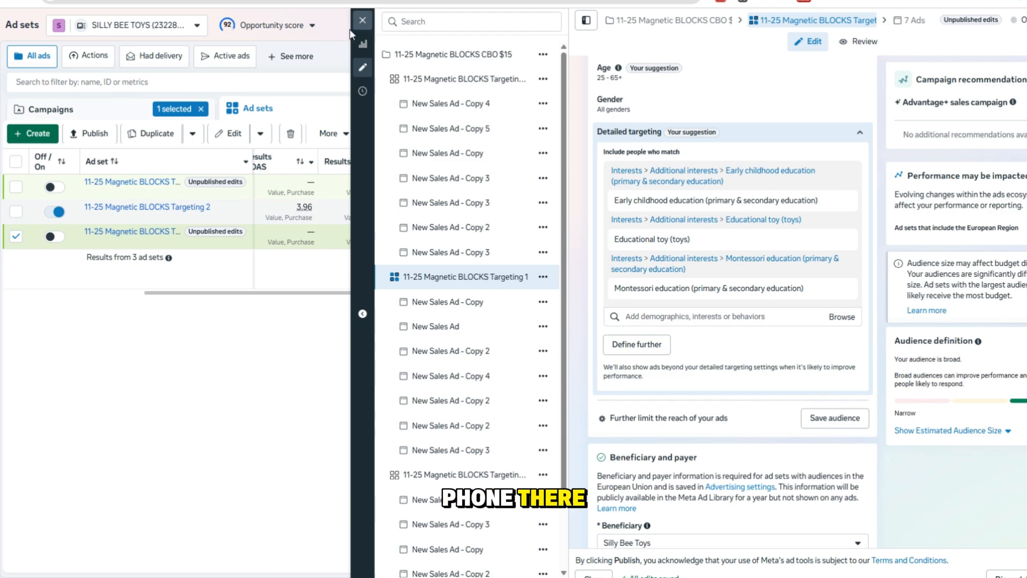
Leave the ad set editor and list all ads of the selected campaign, sorted by highest amount spent
left_click(362, 20)
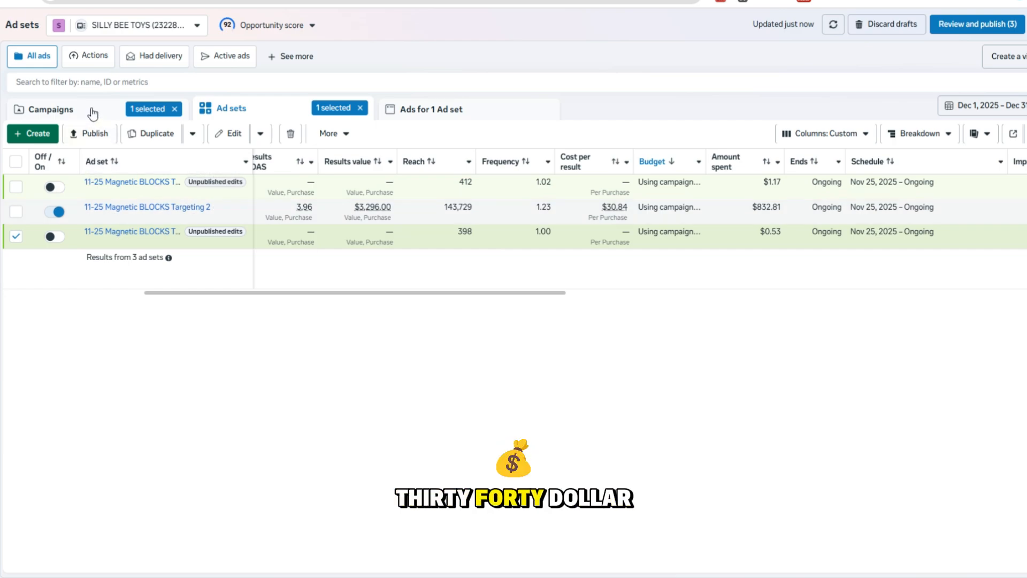
left_click(163, 117)
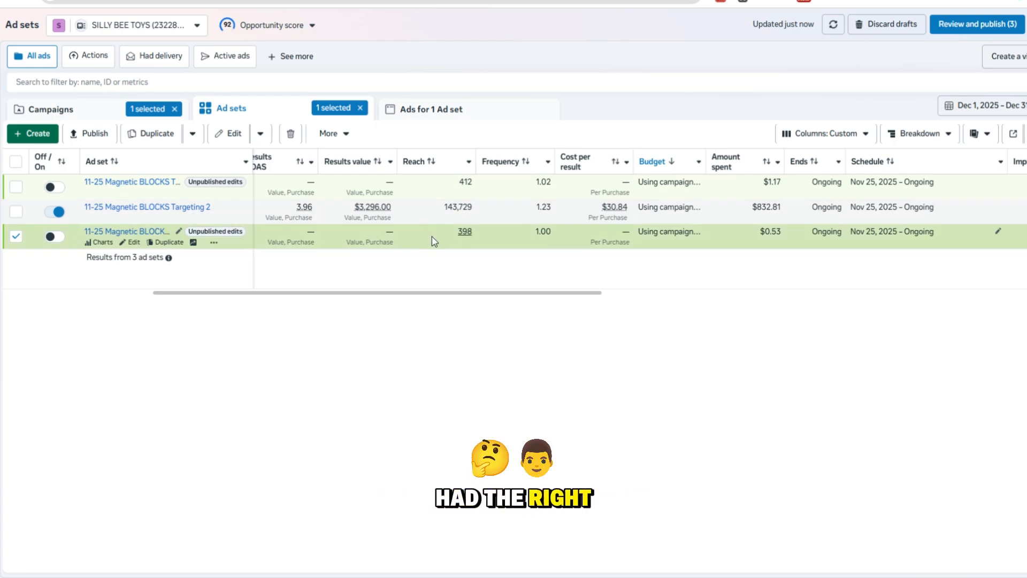
left_click(361, 108)
left_click(421, 119)
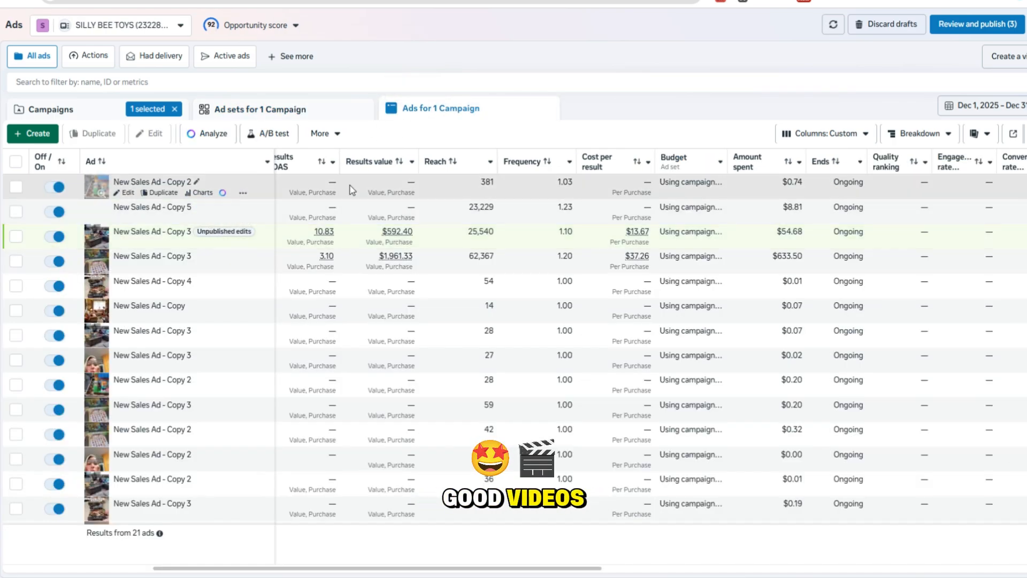
left_click(743, 160)
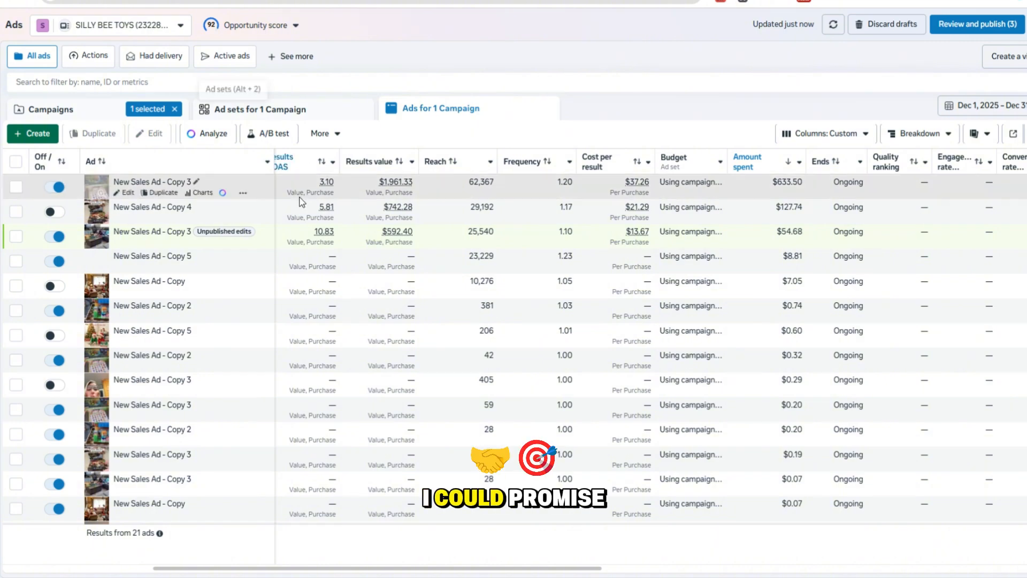
Open the New Sales Ad - Copy 3 that has unpublished edits and expand its editor to inspect the identity and setup
left_click(265, 244)
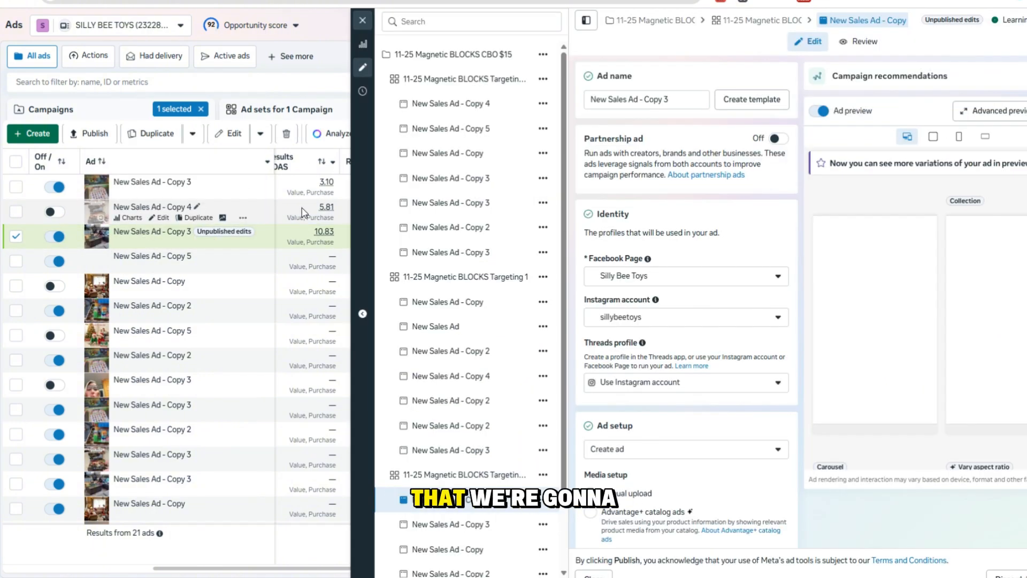
scroll(757, 220, "down", 3)
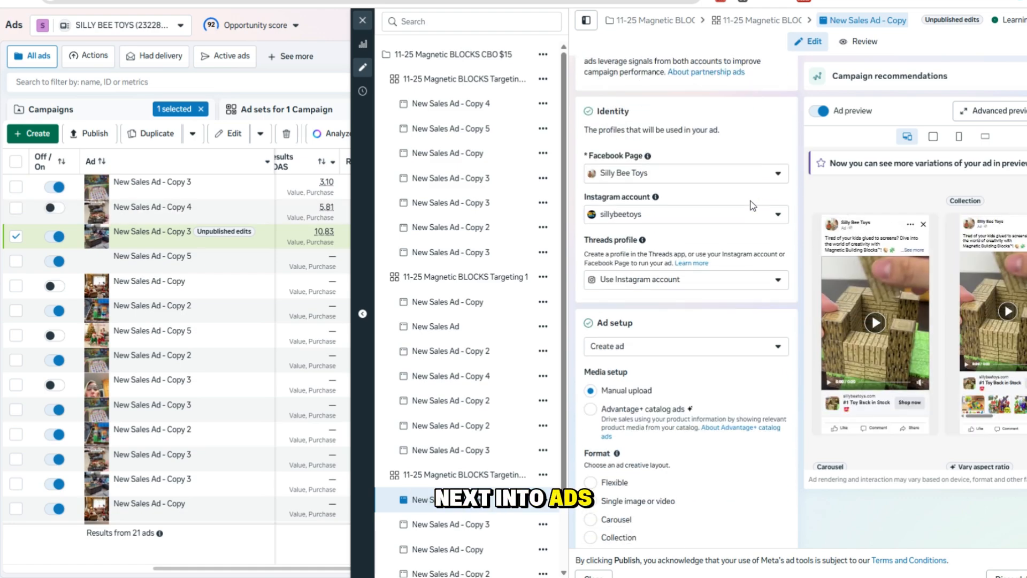
left_click(363, 315)
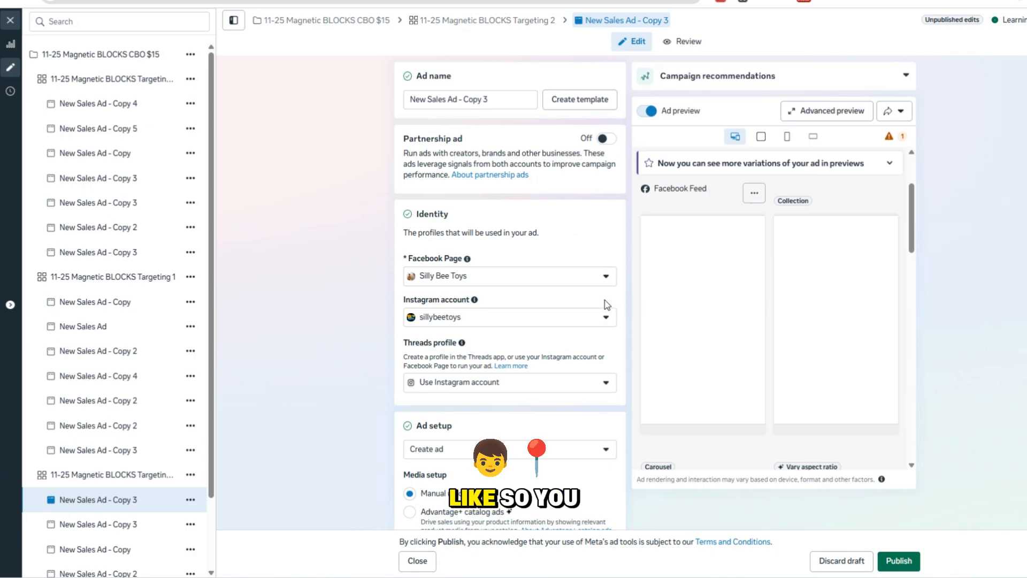
scroll(606, 305, "down", 1)
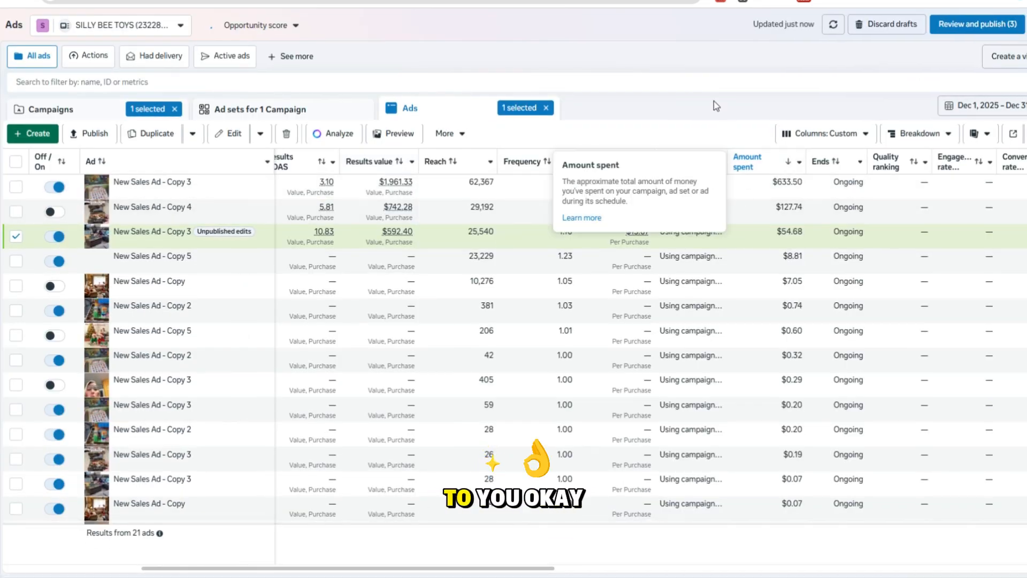
Compare the campaign's ads by results, ROAS, result value, cost per result and amount spent
scroll(280, 381, "down", 4)
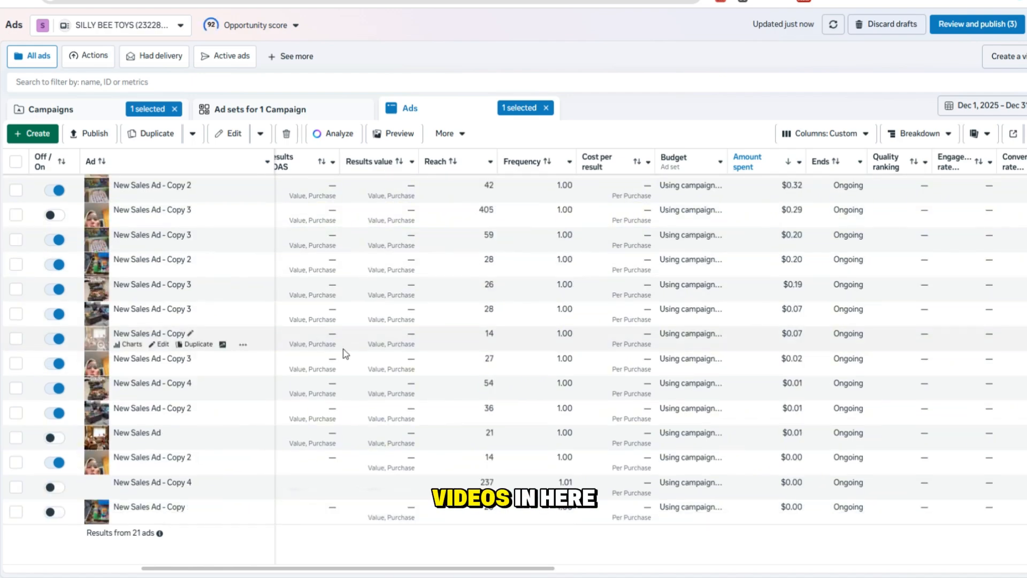
scroll(337, 358, "up", 5)
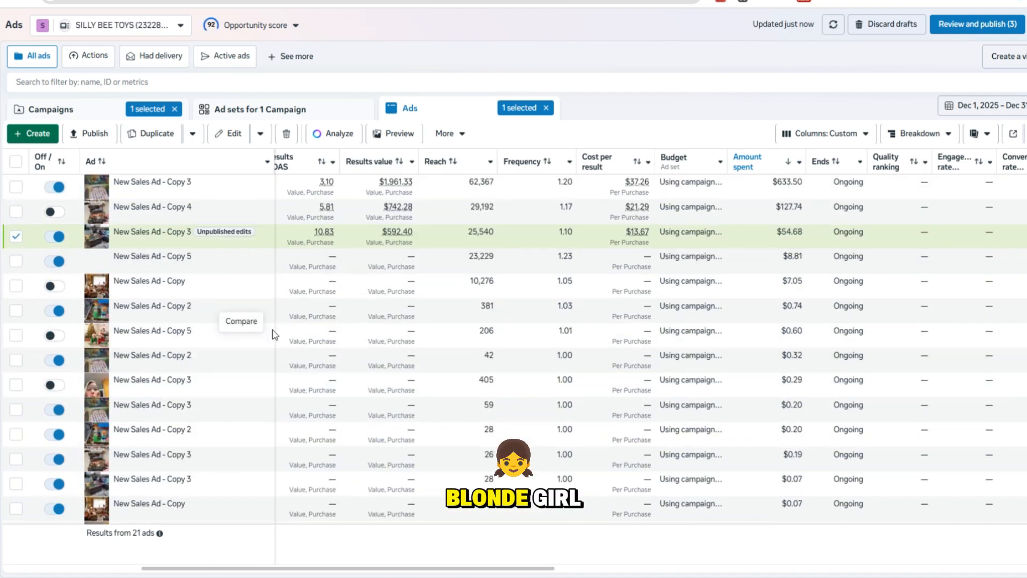
left_click(344, 309)
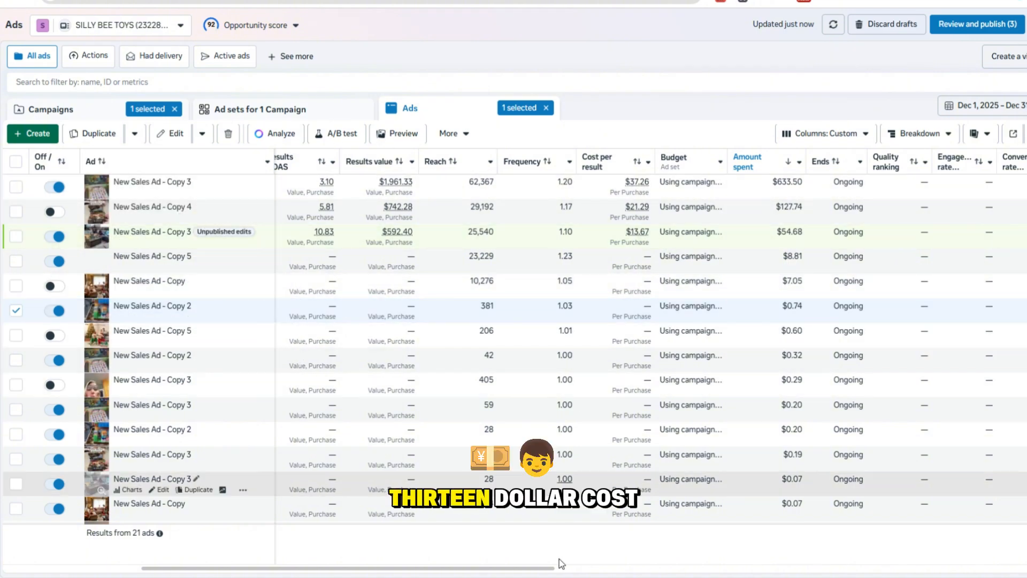
left_click_drag(542, 567, 506, 567)
left_click_drag(412, 575, 386, 575)
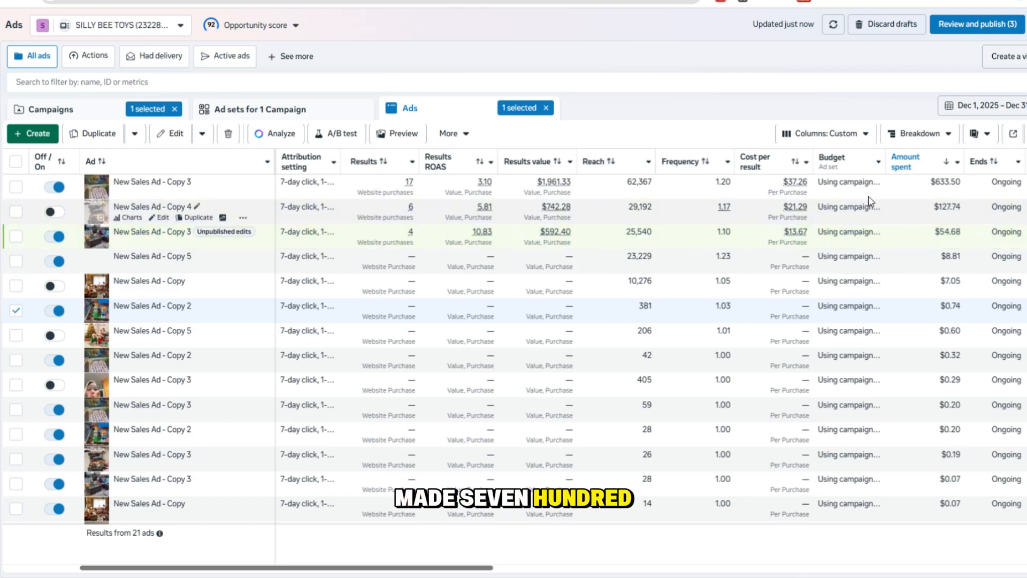
mouse_move(552, 199)
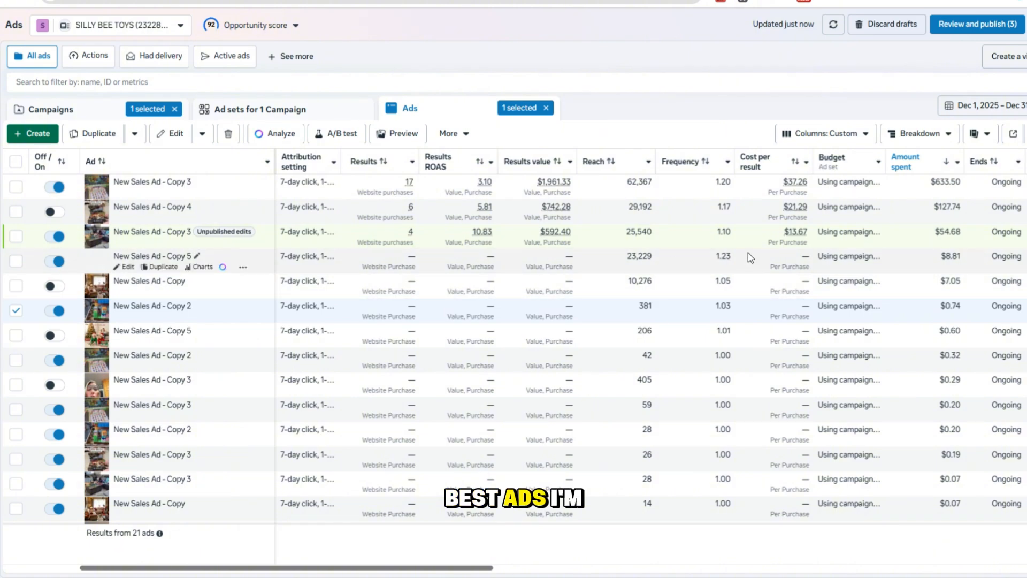
left_click(844, 251)
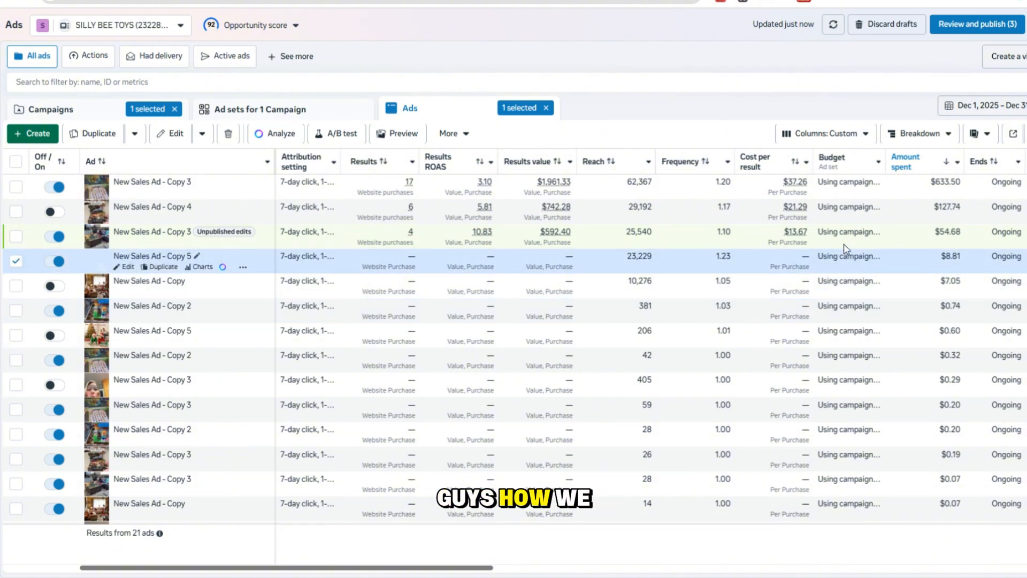
Review the format, destination and creative preview of the New Sales Ad - Copy 3 that has unpublished edits
left_click(891, 246)
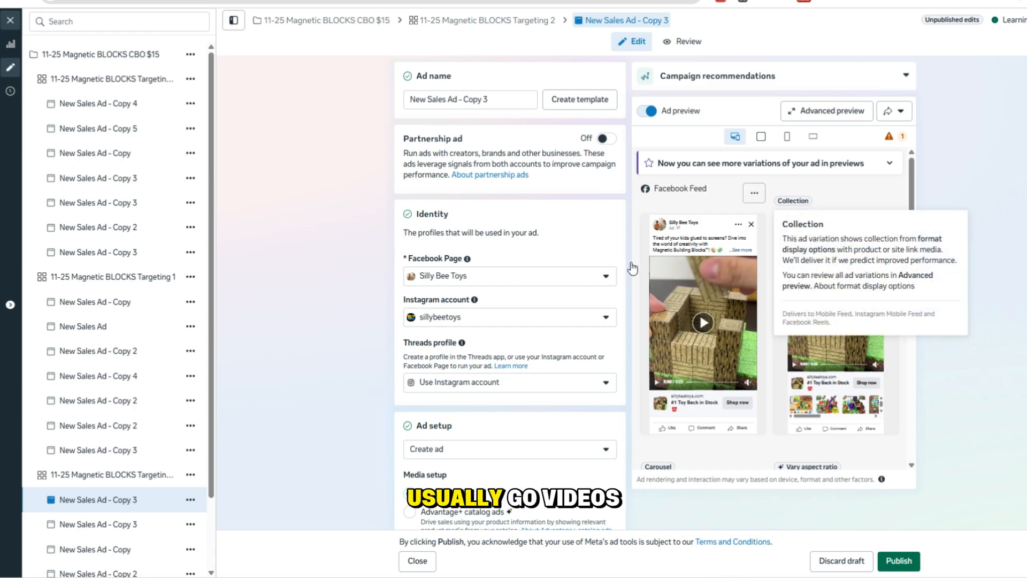
scroll(624, 269, "down", 5)
scroll(625, 269, "down", 3)
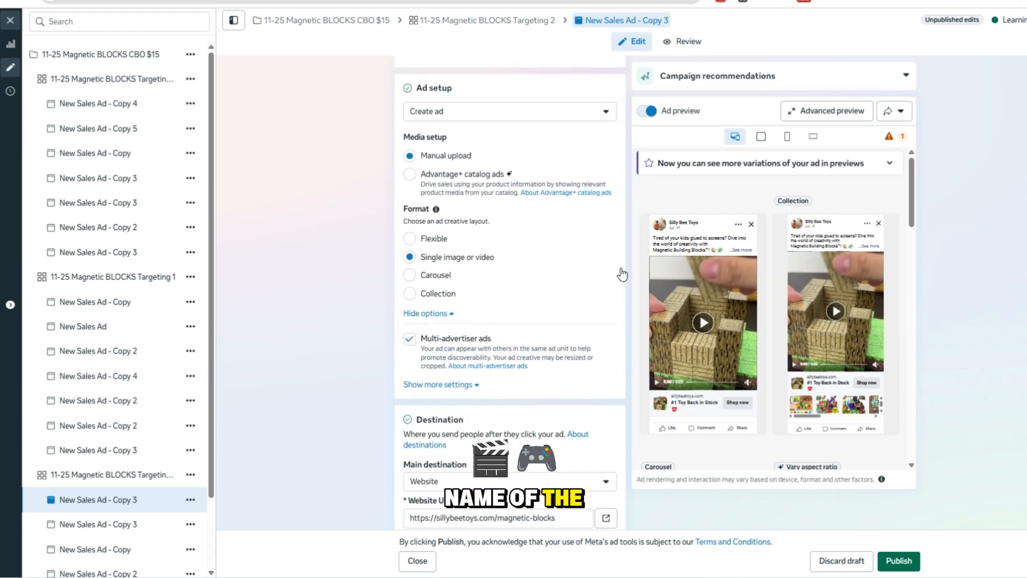
scroll(717, 292, "down", 1)
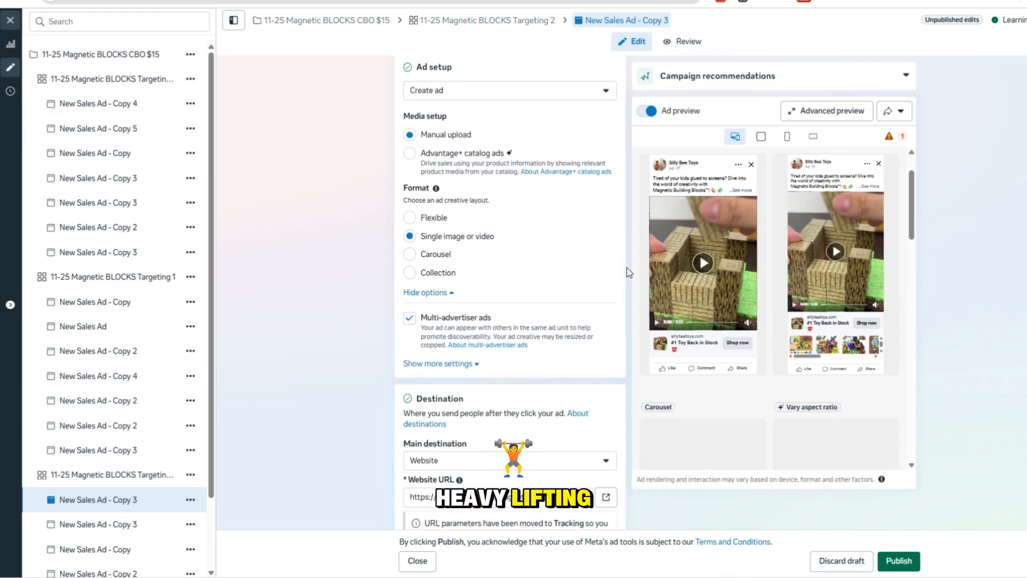
scroll(629, 273, "down", 3)
scroll(563, 235, "down", 8)
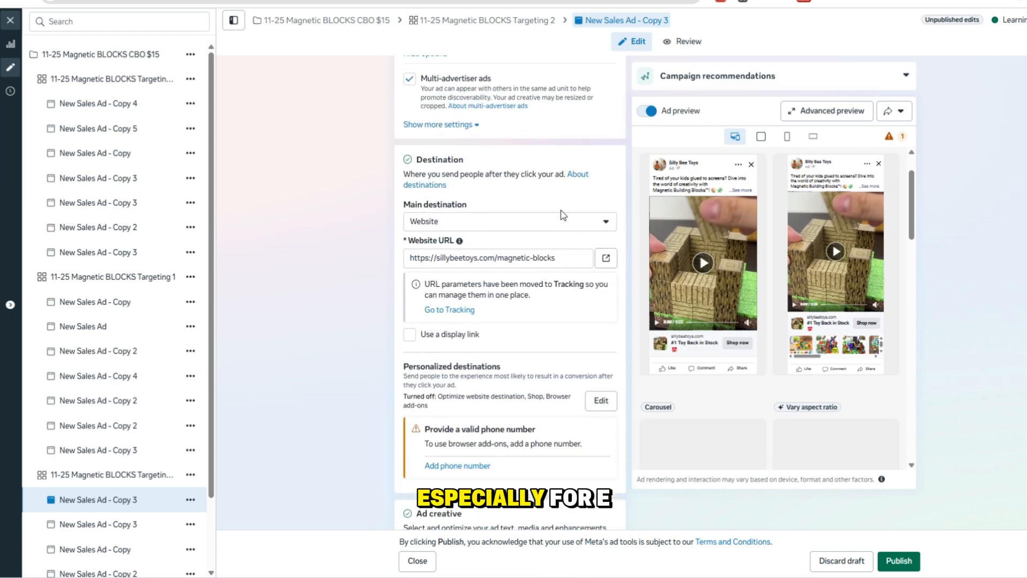
scroll(561, 210, "down", 10)
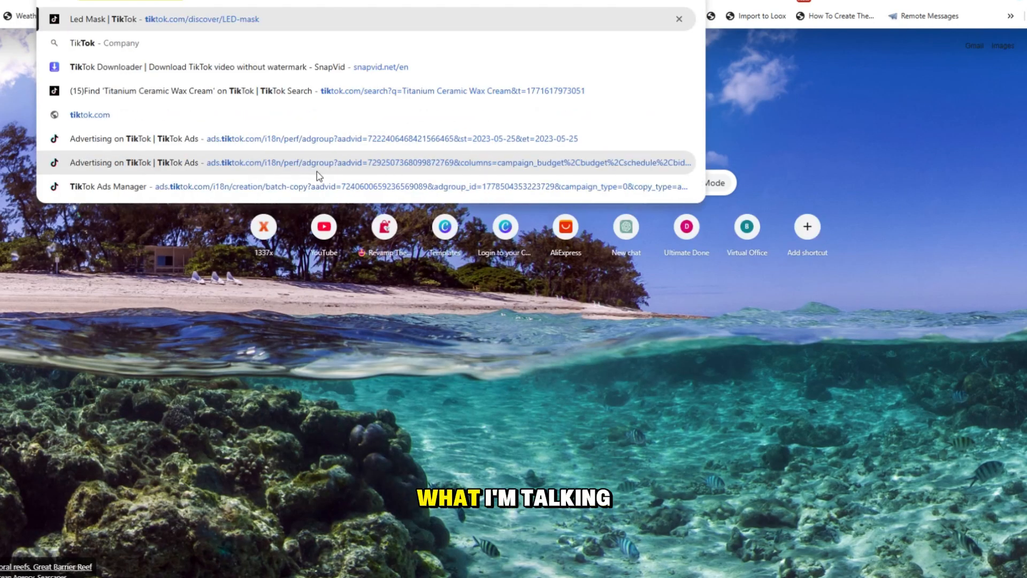
Switch to TikTok and search for "Magnetic 3D Tracks train set" from the recent searches
left_click(317, 170)
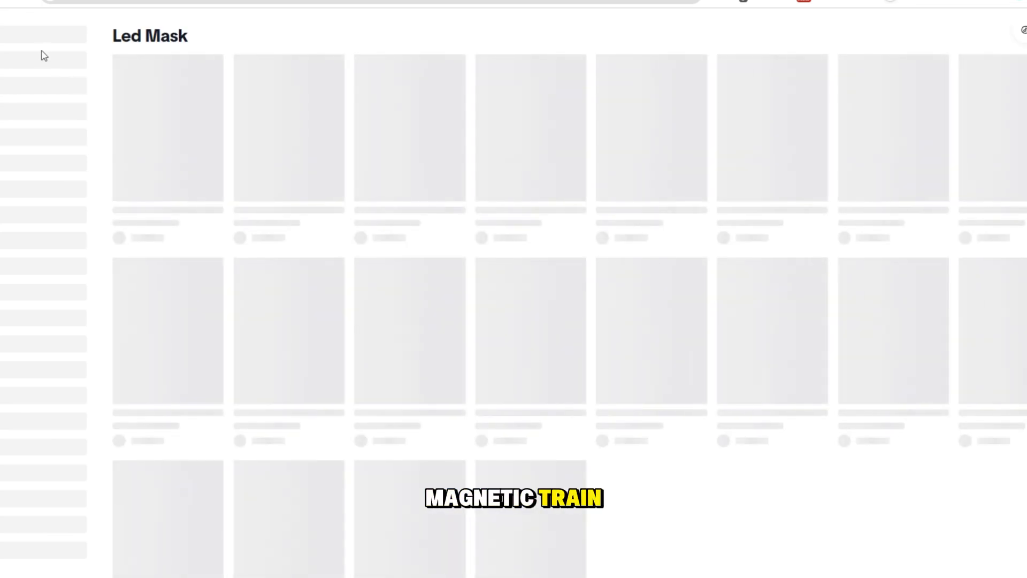
left_click(49, 60)
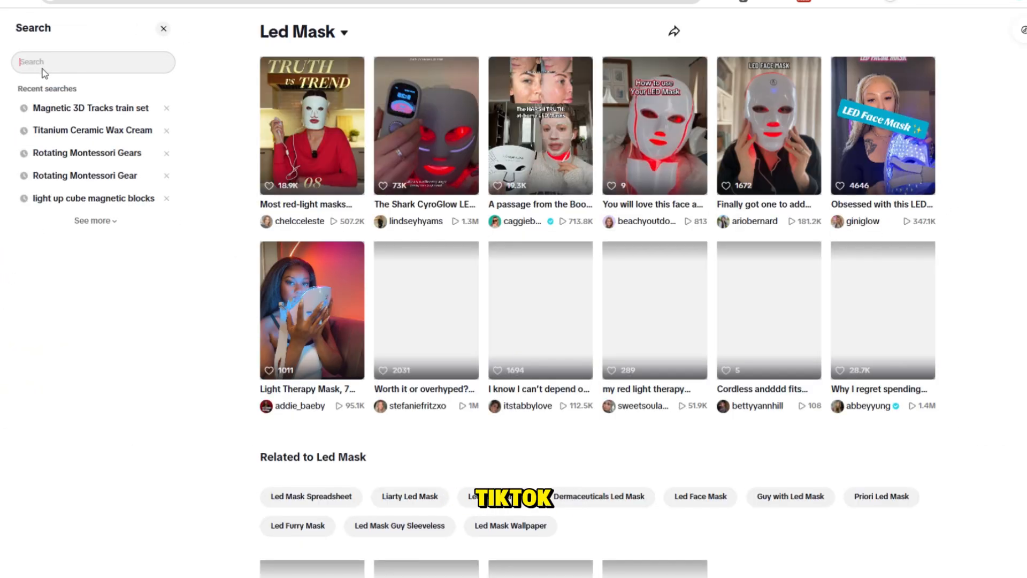
left_click(124, 108)
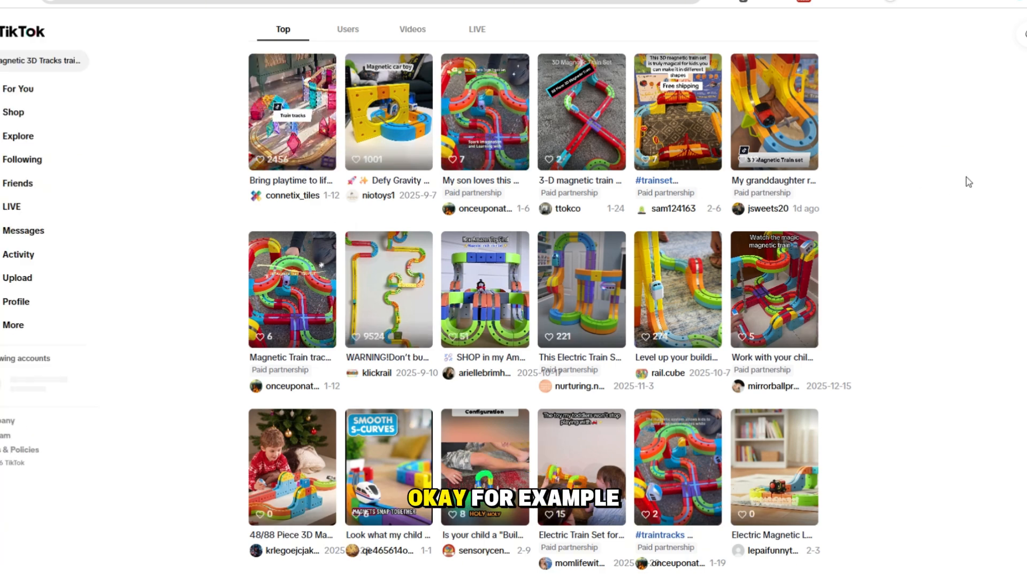
View the "Magnetic car toy" video and the "WARNING!Don't bu..." train track video, returning to the search results after each
left_click(367, 145)
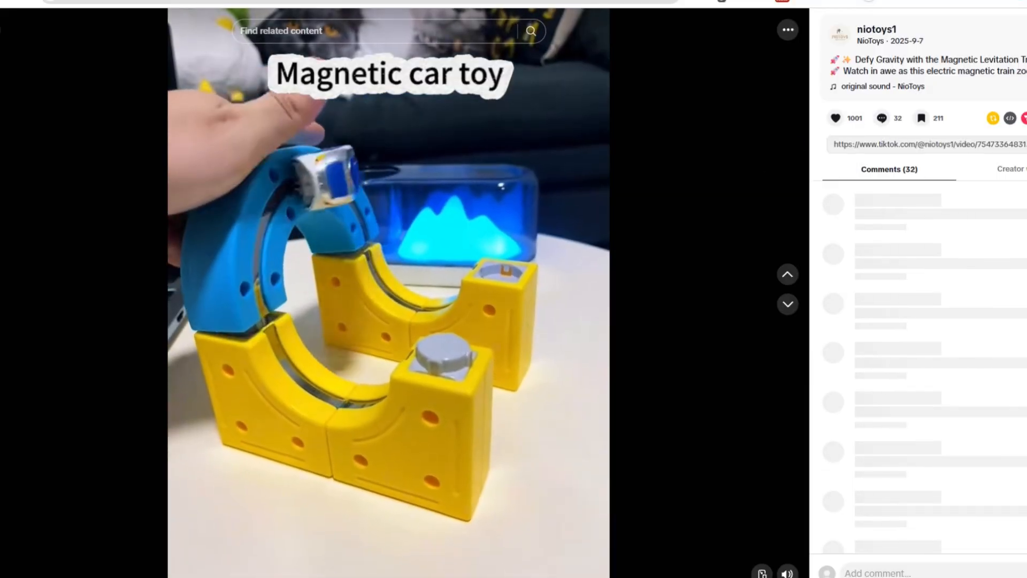
key("Escape")
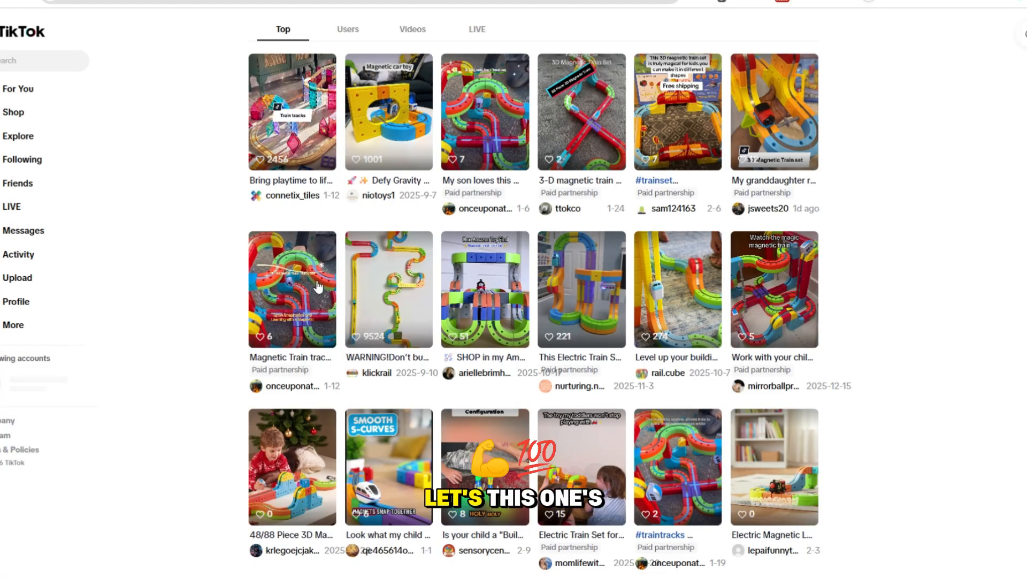
left_click(389, 310)
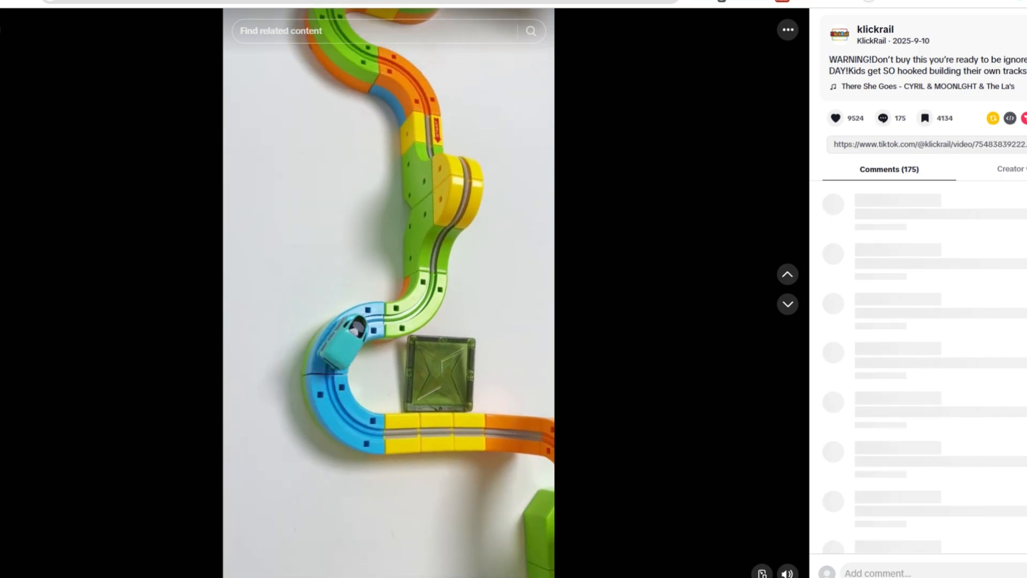
left_click(2, 35)
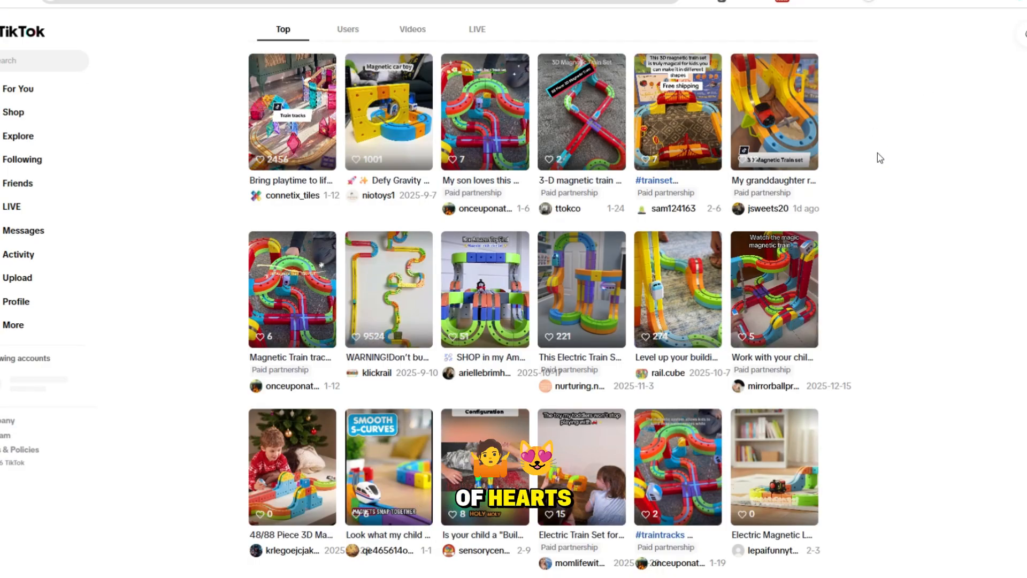
scroll(877, 156, "down", 1)
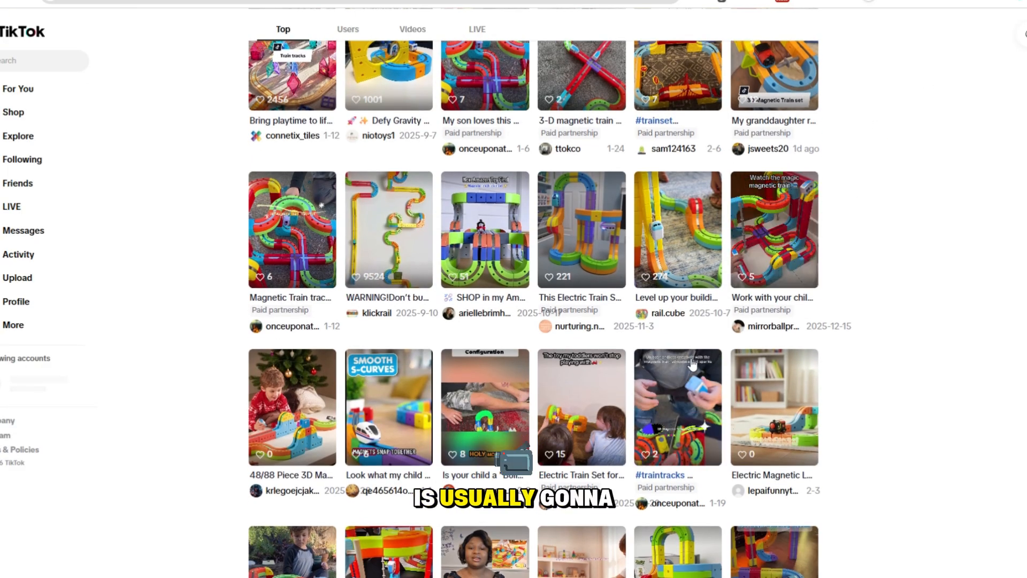
Skim the remaining train set results, then search TikTok for "magnetic blocks"
scroll(411, 388, "down", 2)
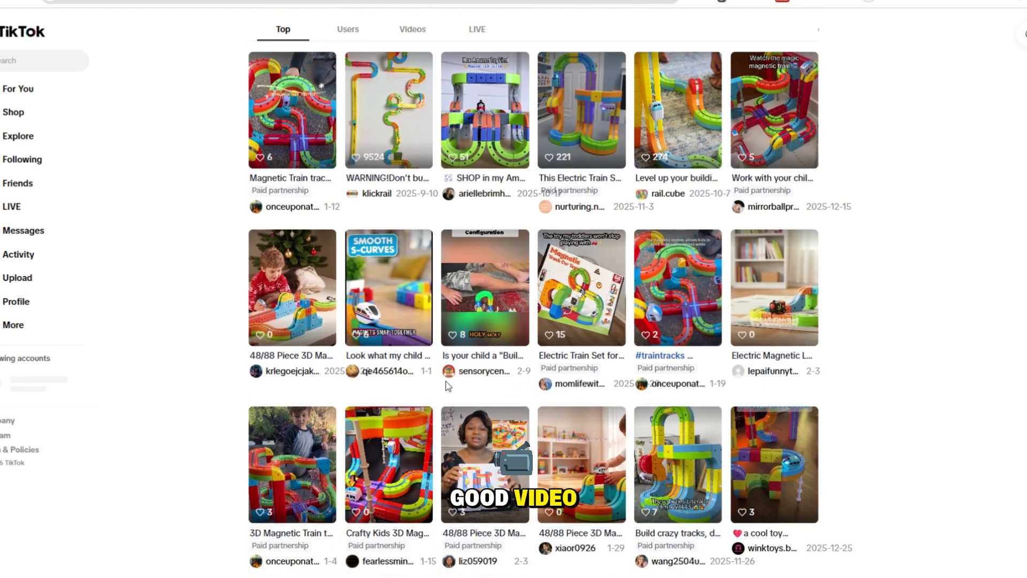
scroll(444, 377, "up", 3)
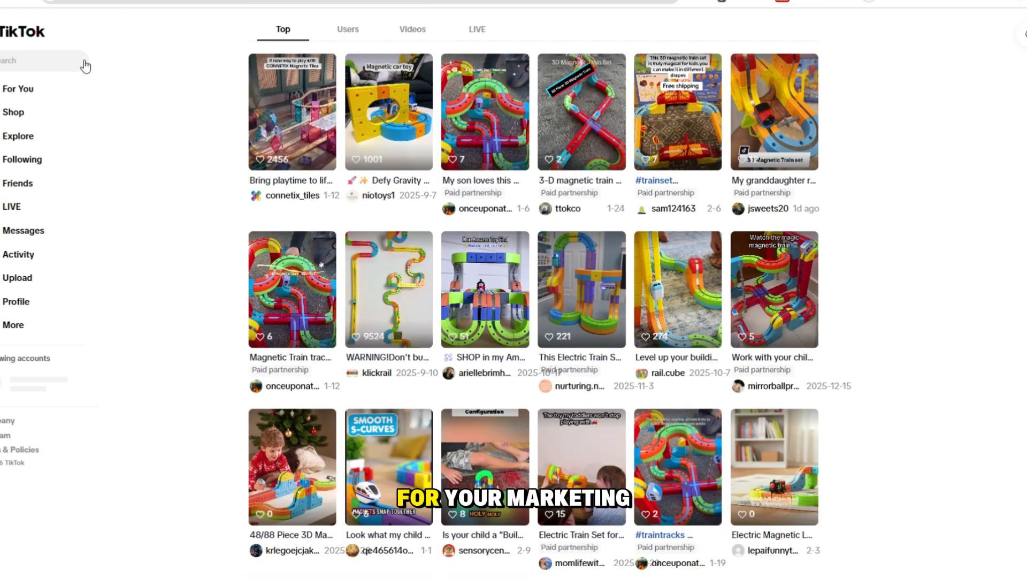
left_click(57, 60)
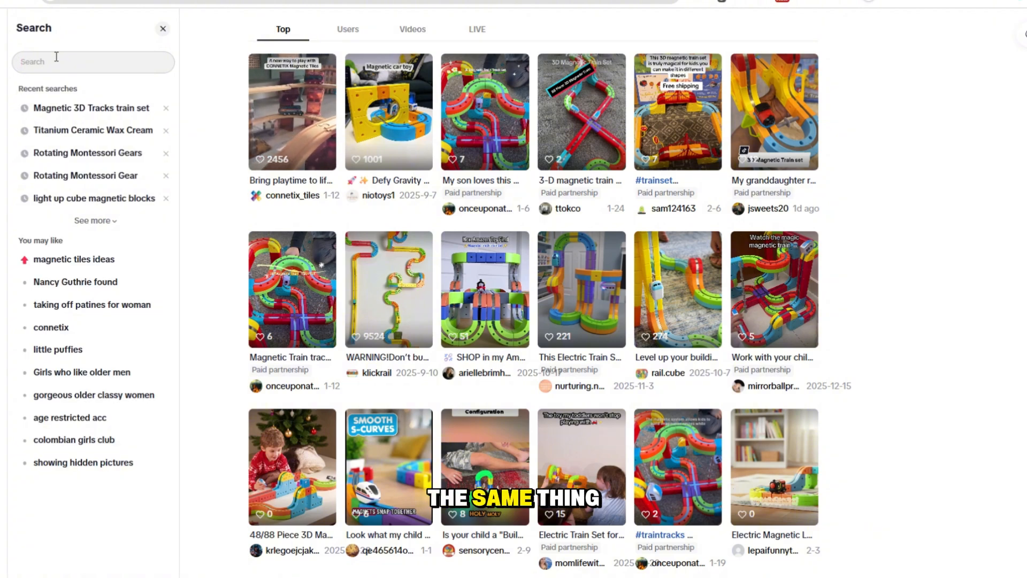
type("magnetic blocks")
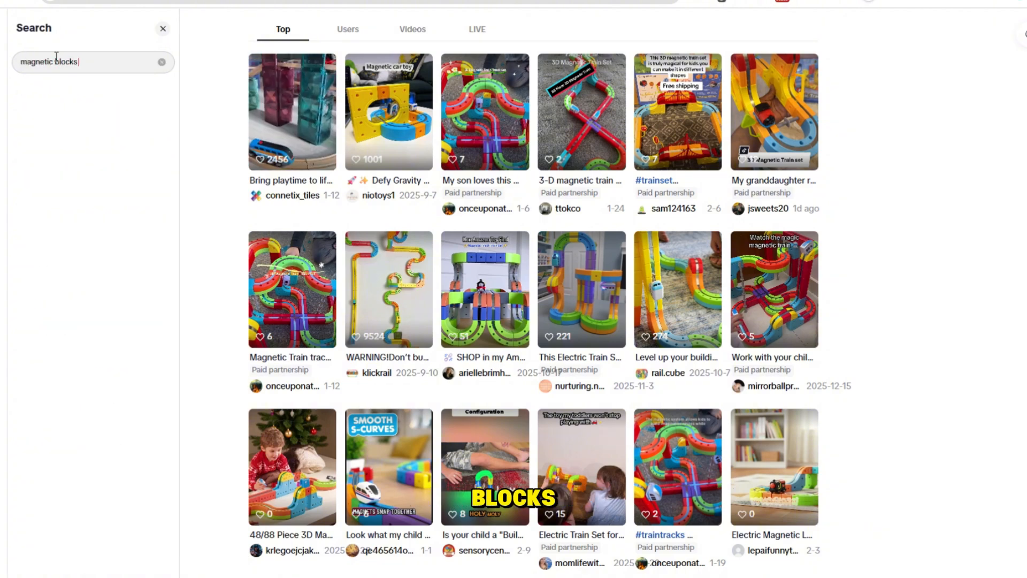
key("Return")
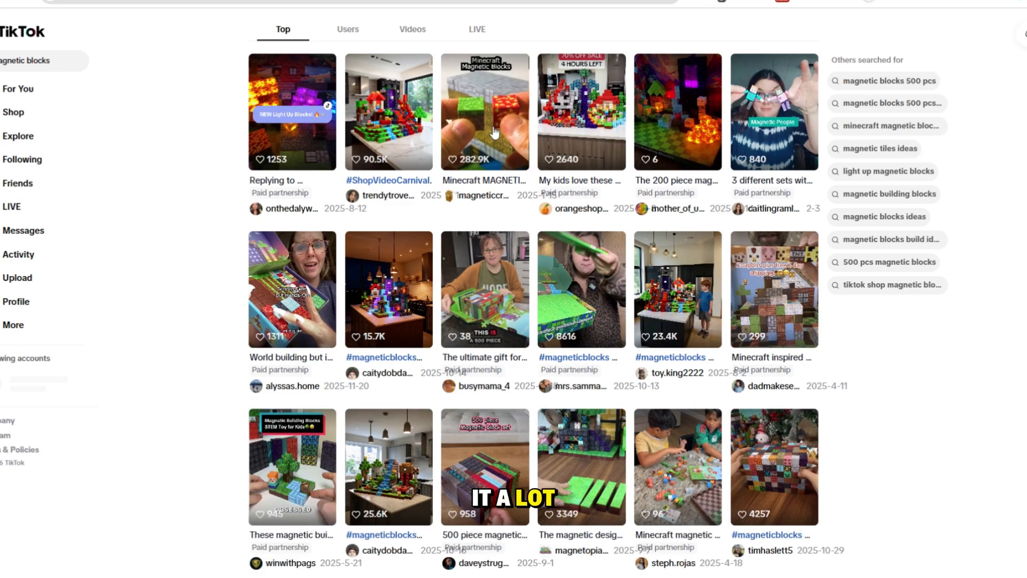
View the "Minecraft MAGNETIC BLOCKS" video, return to the search results and browse the other magnetic block videos
left_click(494, 133)
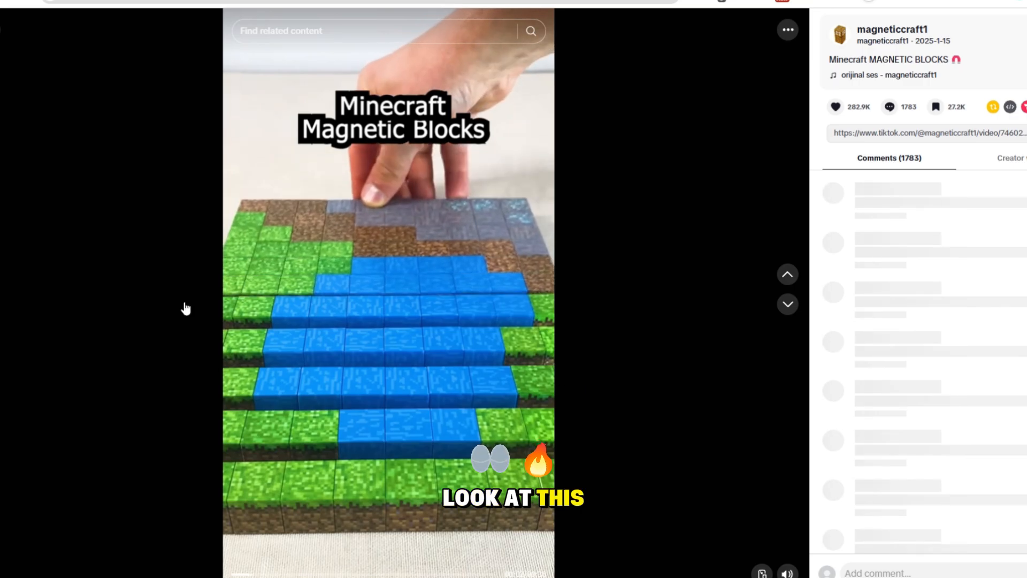
left_click(1, 30)
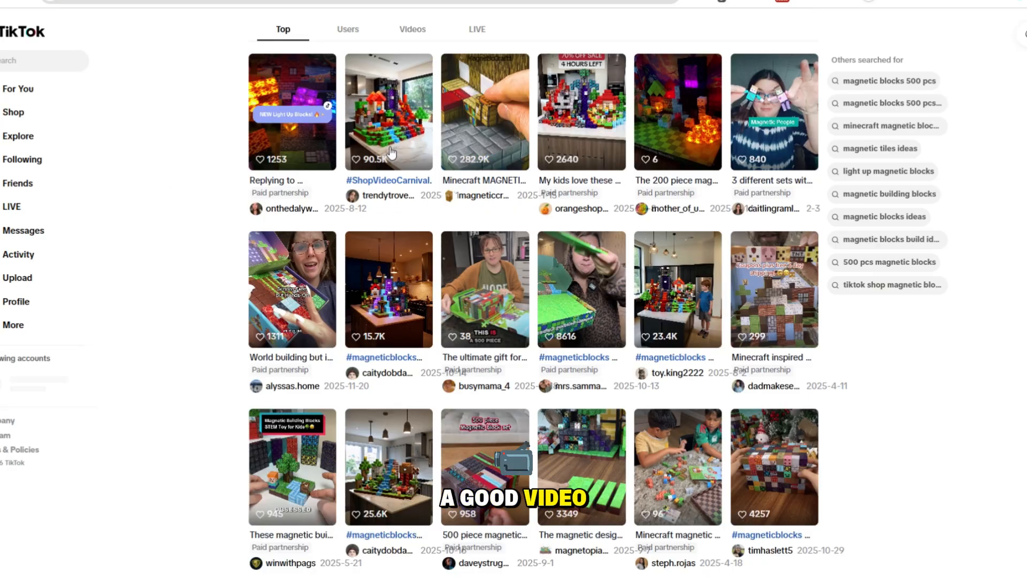
scroll(423, 206, "down", 2)
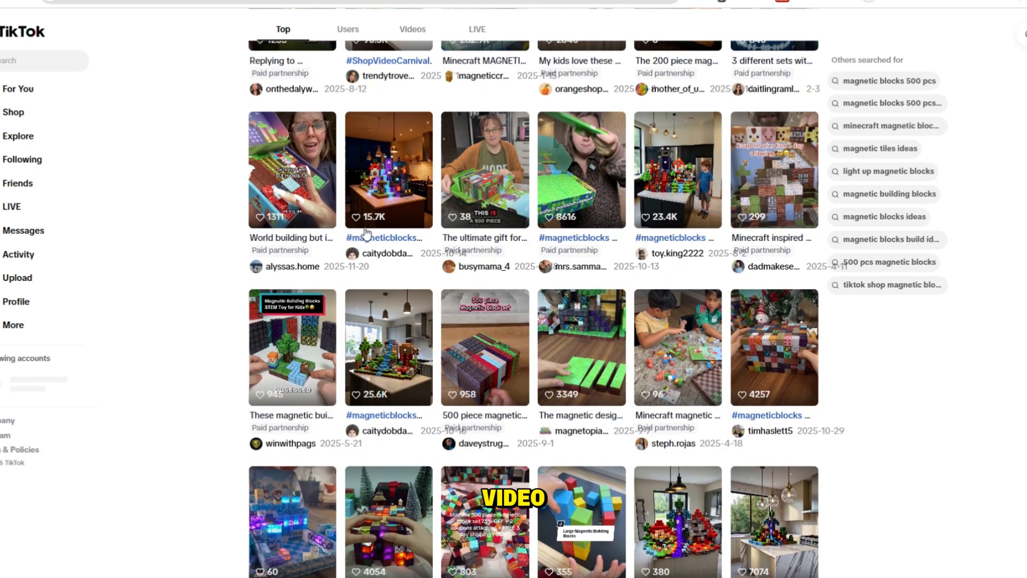
scroll(559, 205, "down", 3)
scroll(692, 185, "up", 3)
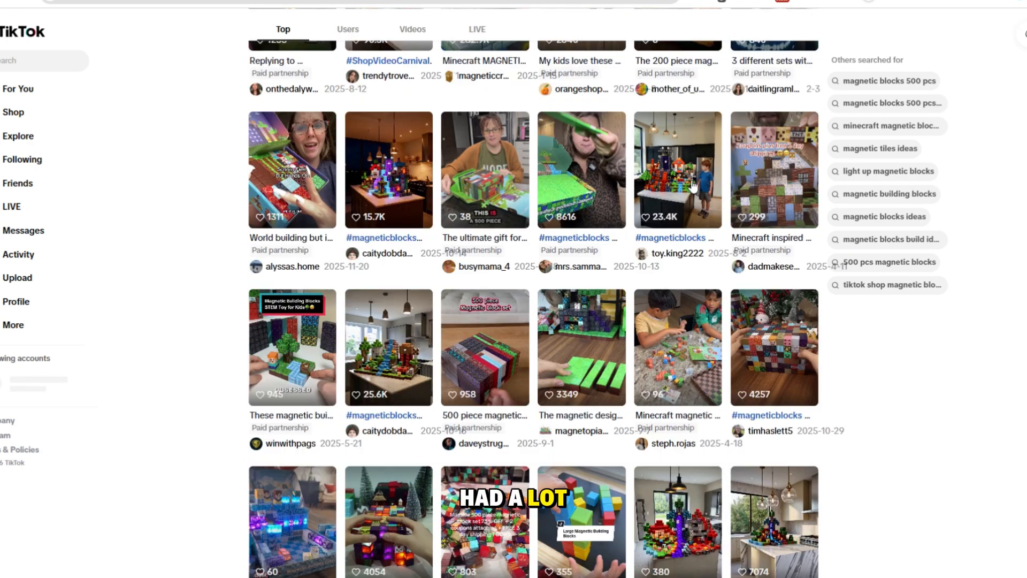
scroll(686, 231, "down", 1)
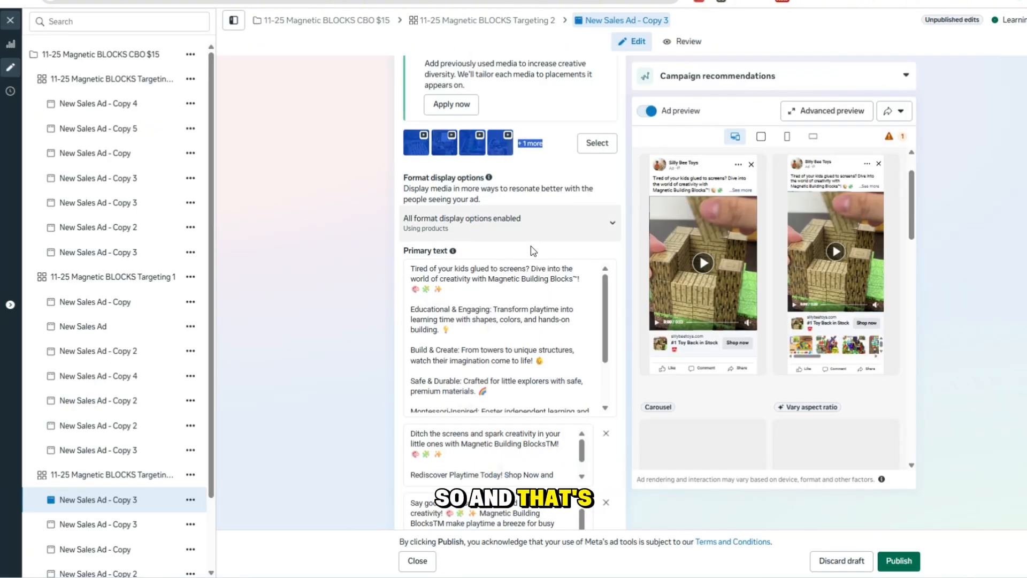
Switch to Meta Ads Manager and review the placement media and related media of New Sales Ad - Copy 3
scroll(539, 238, "up", 5)
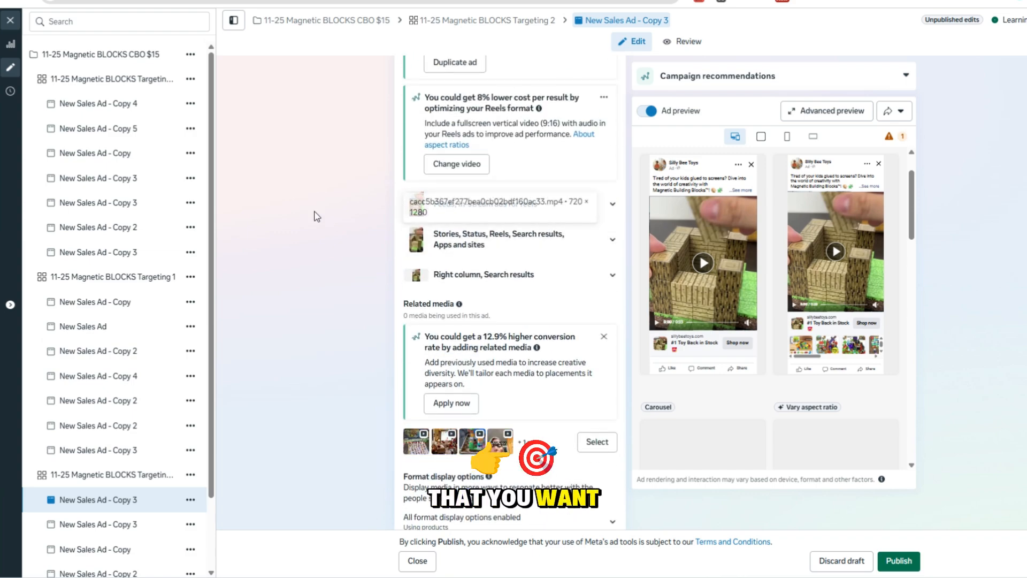
scroll(316, 219, "up", 4)
scroll(316, 222, "down", 5)
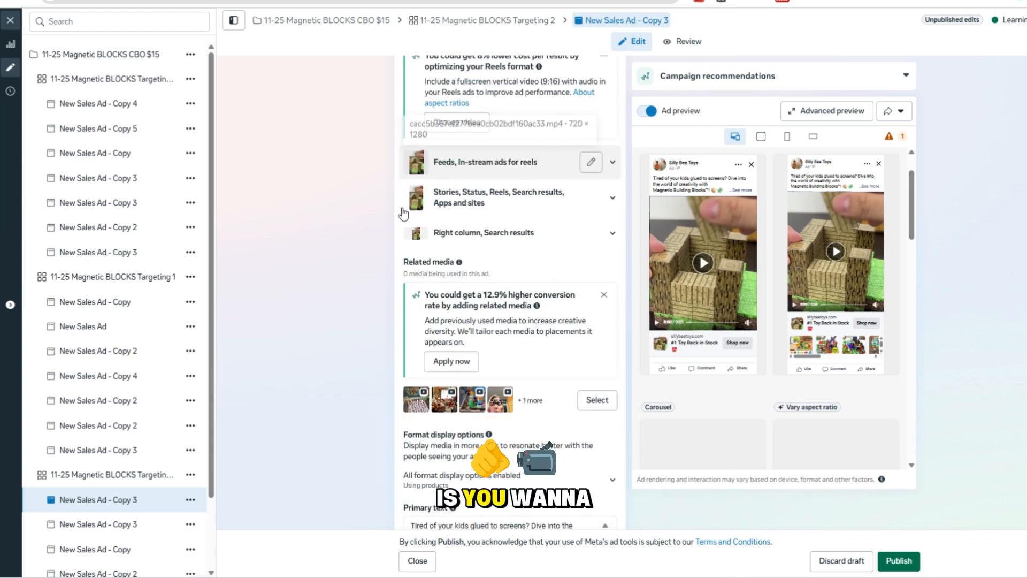
scroll(404, 214, "down", 5)
Read the ad's first primary text through to its closing call to action and the magnetic-blocks product link
left_click_drag(518, 190, 375, 198)
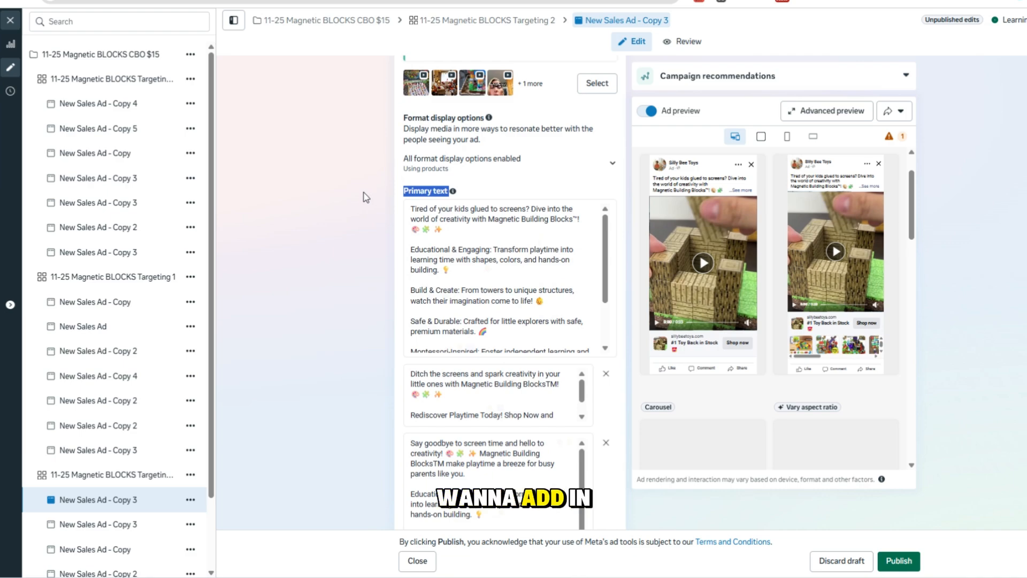
scroll(355, 207, "down", 2)
scroll(444, 174, "up", 1)
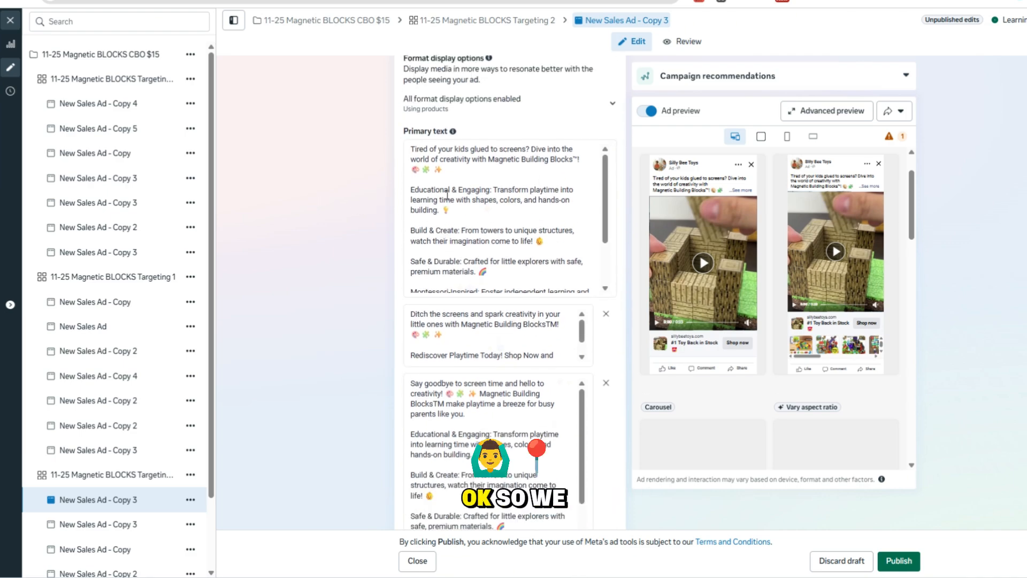
left_click_drag(516, 191, 419, 149)
scroll(449, 165, "down", 2)
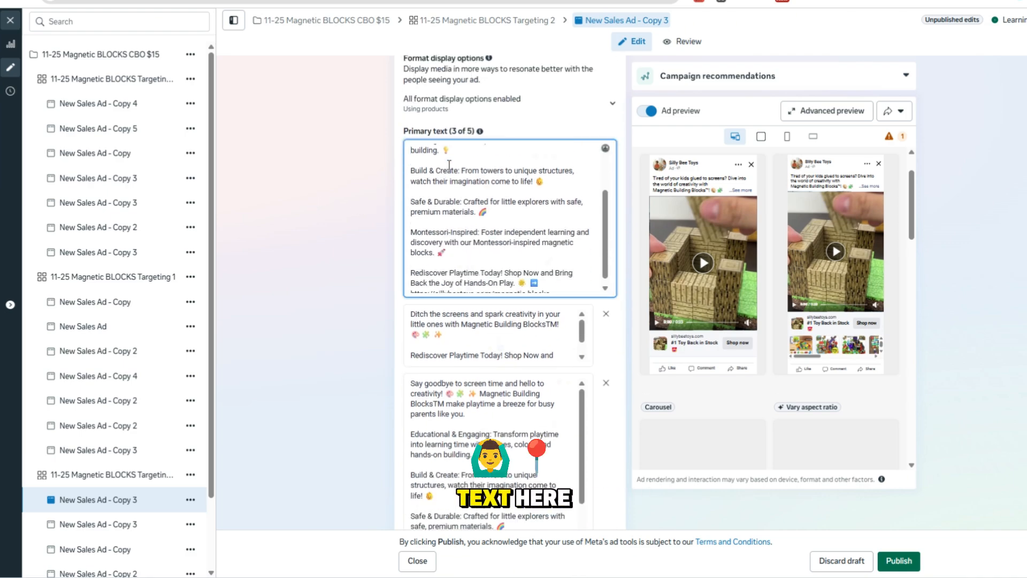
scroll(506, 216, "down", 3)
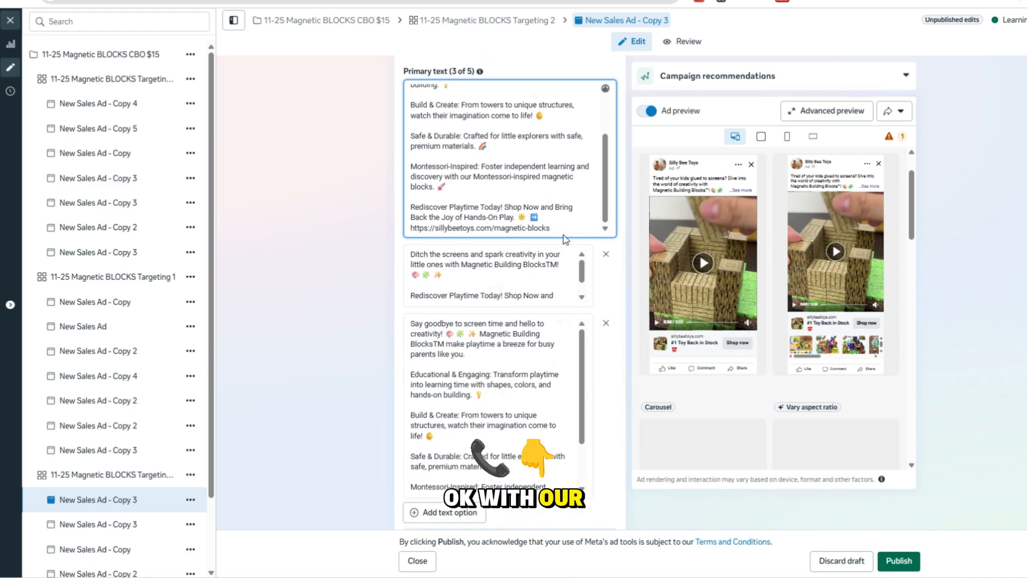
left_click_drag(496, 238, 442, 226)
left_click(442, 227)
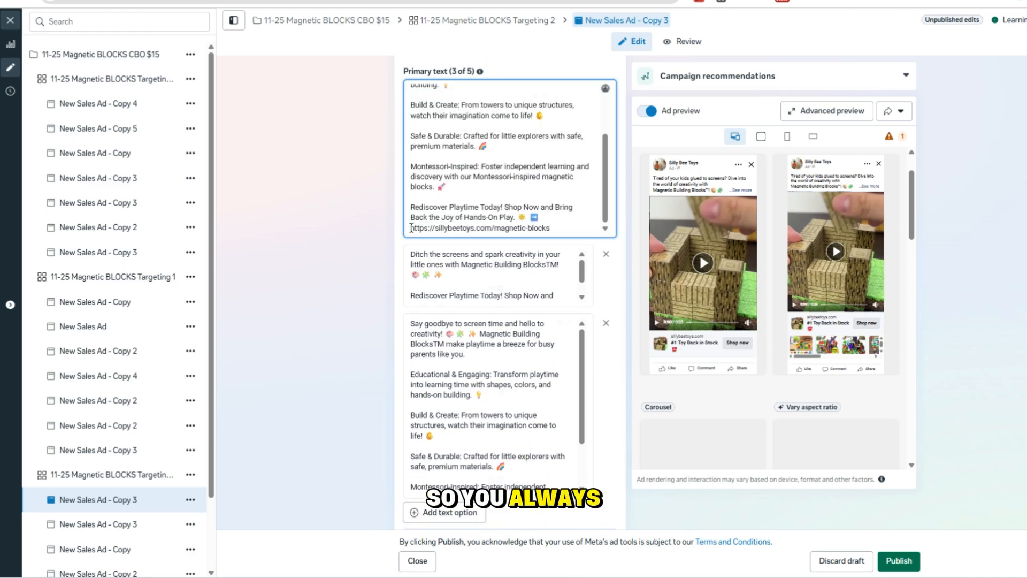
Review the shorter second and longer third primary text options, including the call to action and product link
scroll(393, 183, "down", 2)
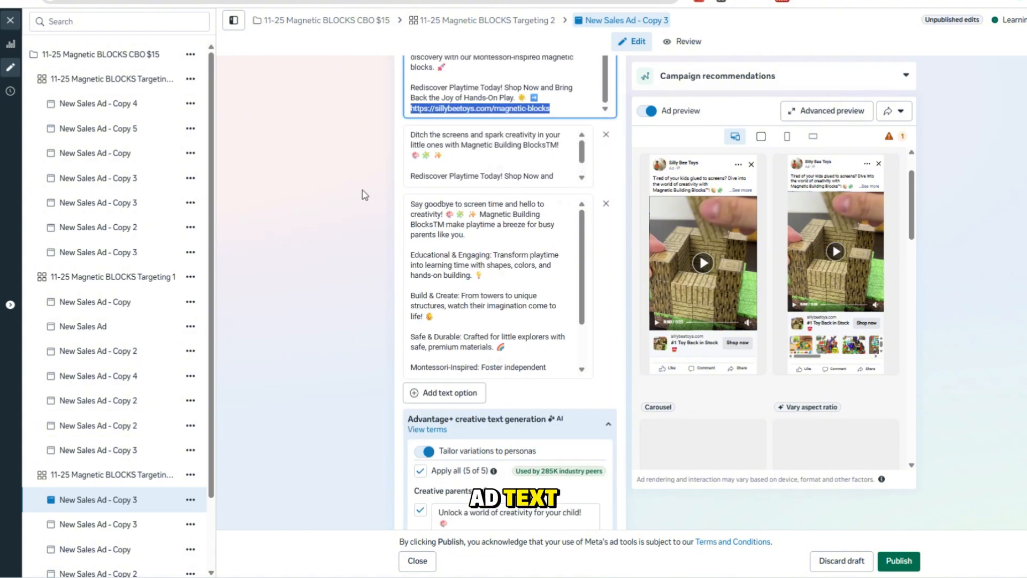
scroll(524, 161, "down", 1)
scroll(519, 165, "up", 1)
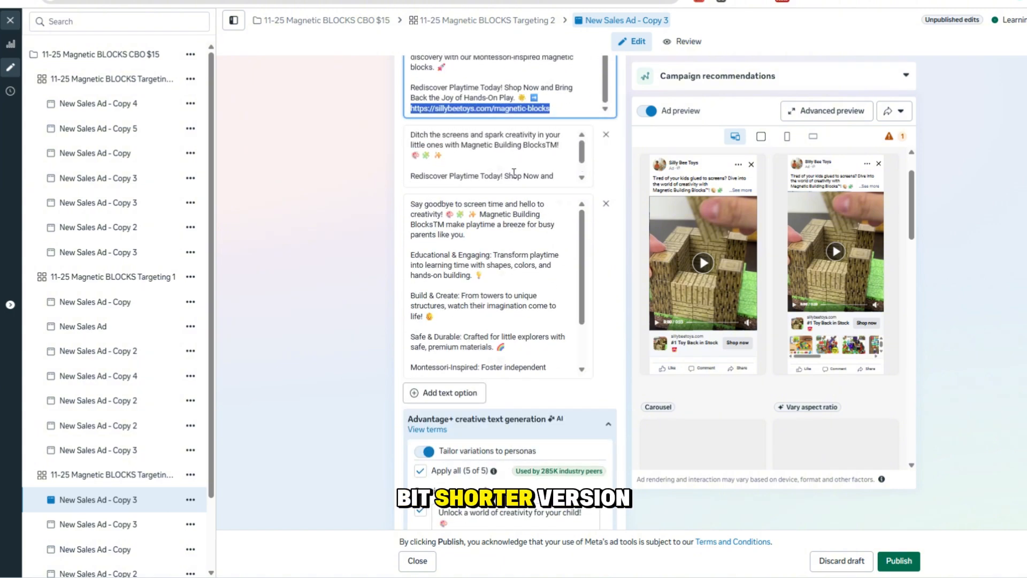
left_click(482, 164)
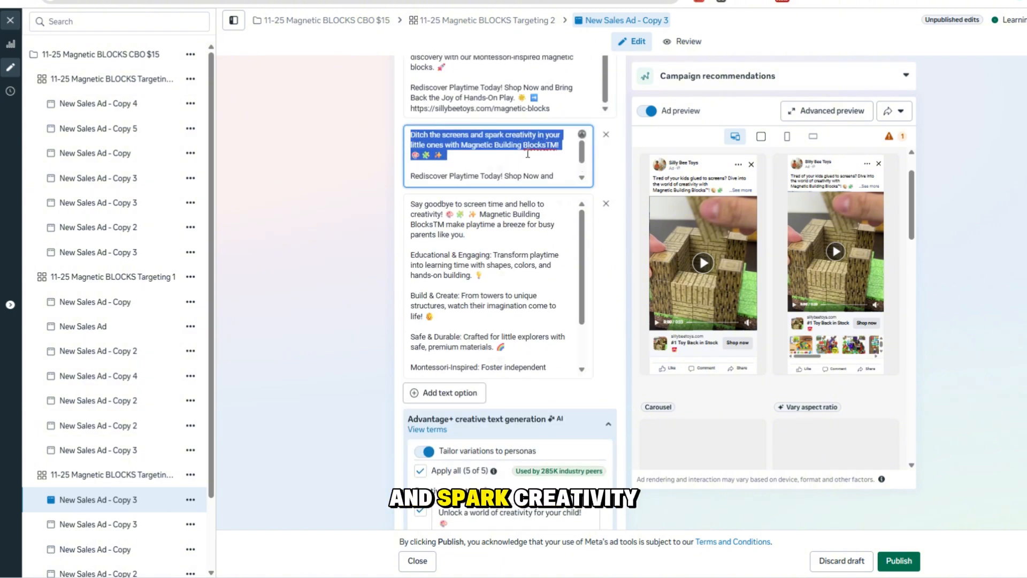
left_click(519, 163)
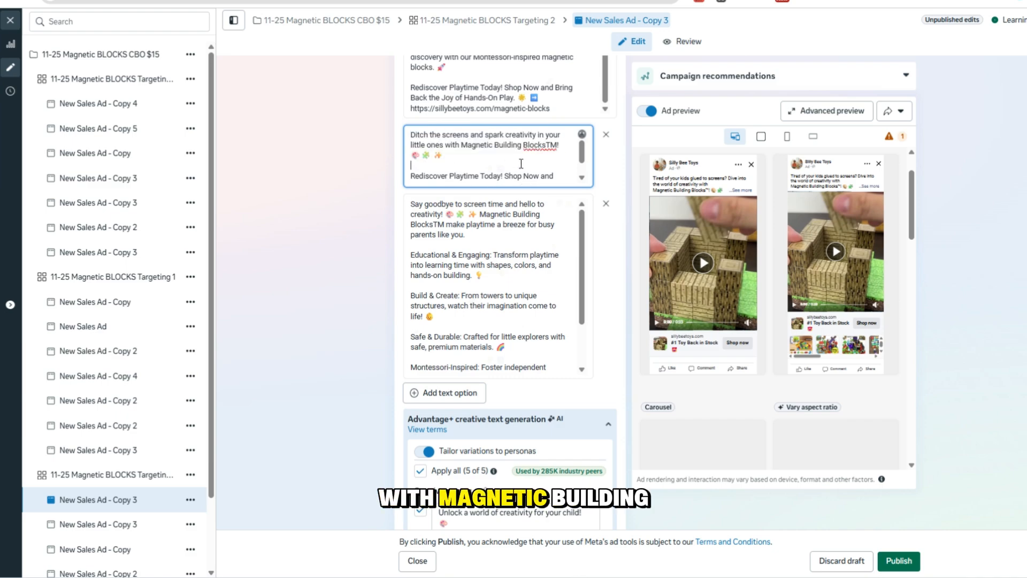
scroll(521, 159, "down", 1)
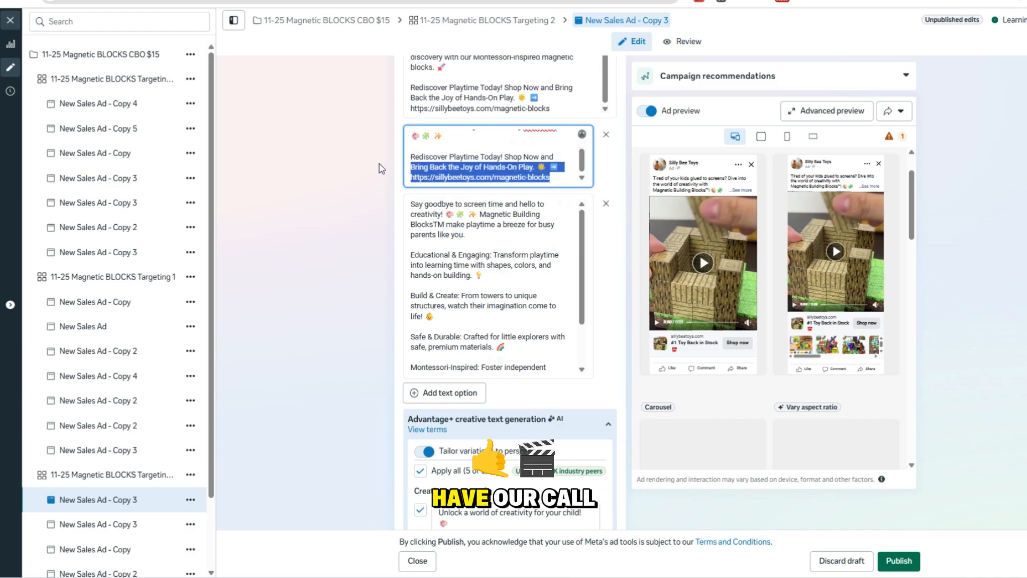
scroll(377, 184, "down", 1)
scroll(487, 186, "down", 1)
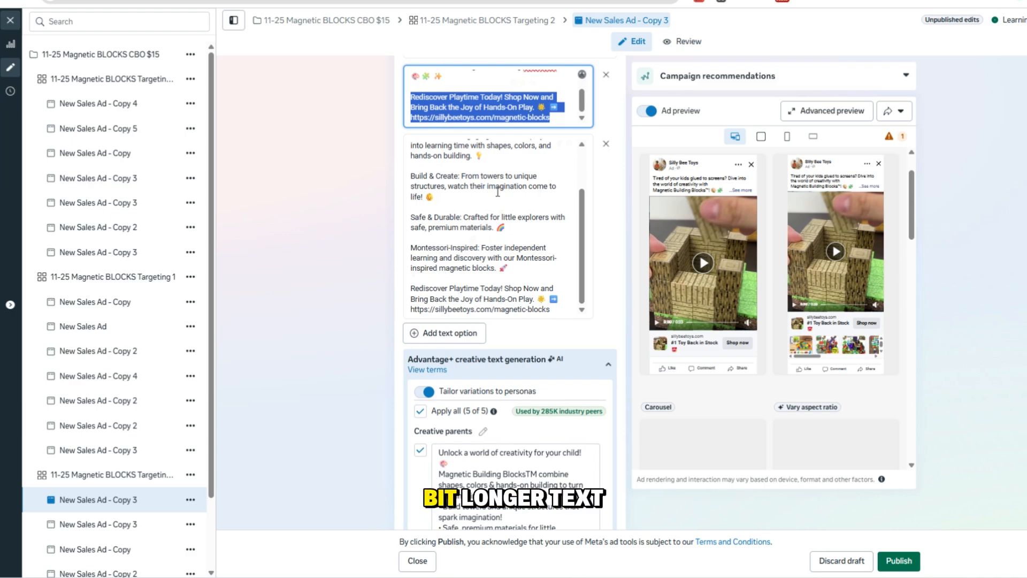
scroll(497, 191, "up", 1)
scroll(389, 177, "down", 2)
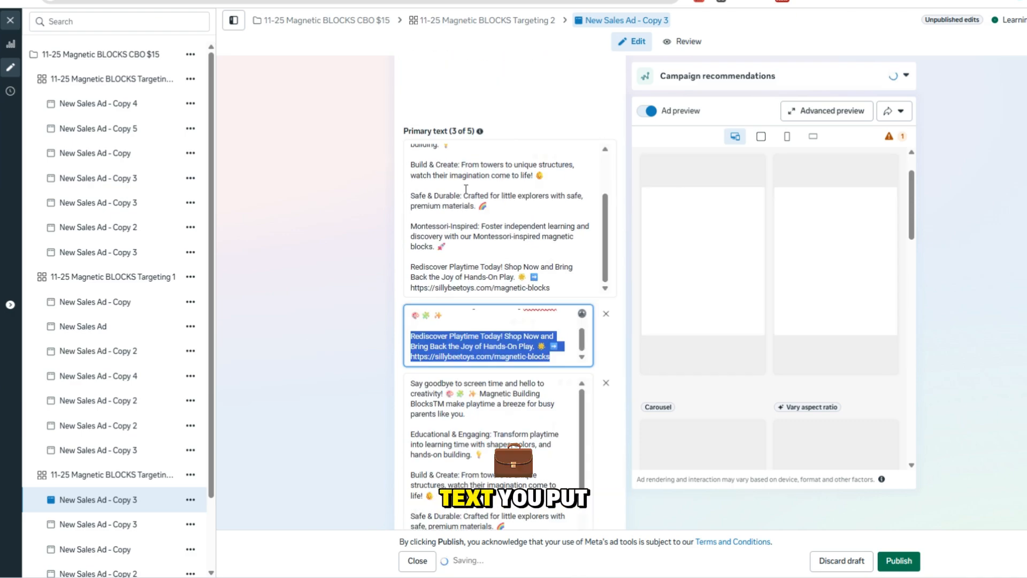
Review the primary text variations suggested under Advantage+ creative text generation
scroll(355, 213, "down", 5)
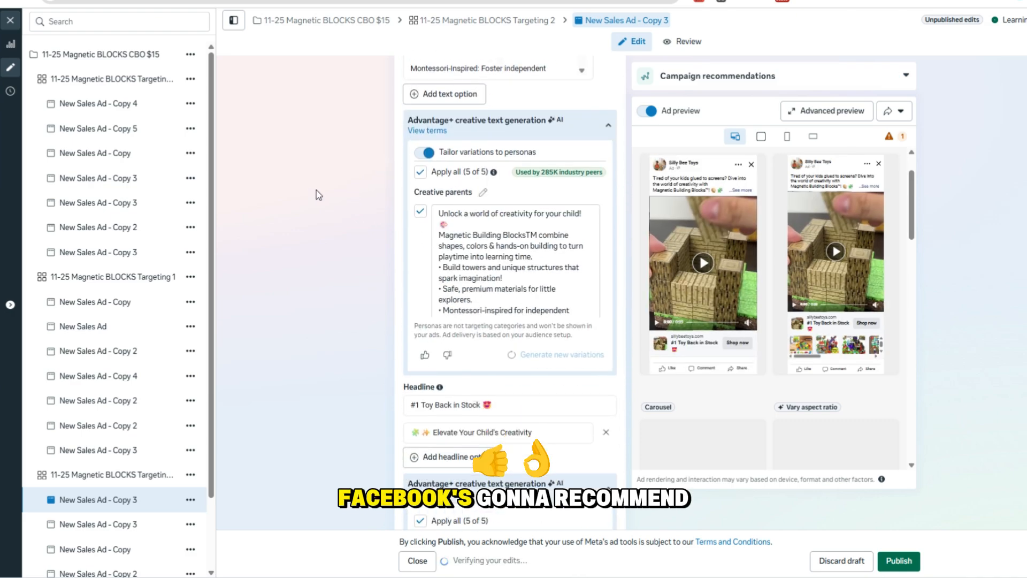
scroll(476, 233, "down", 5)
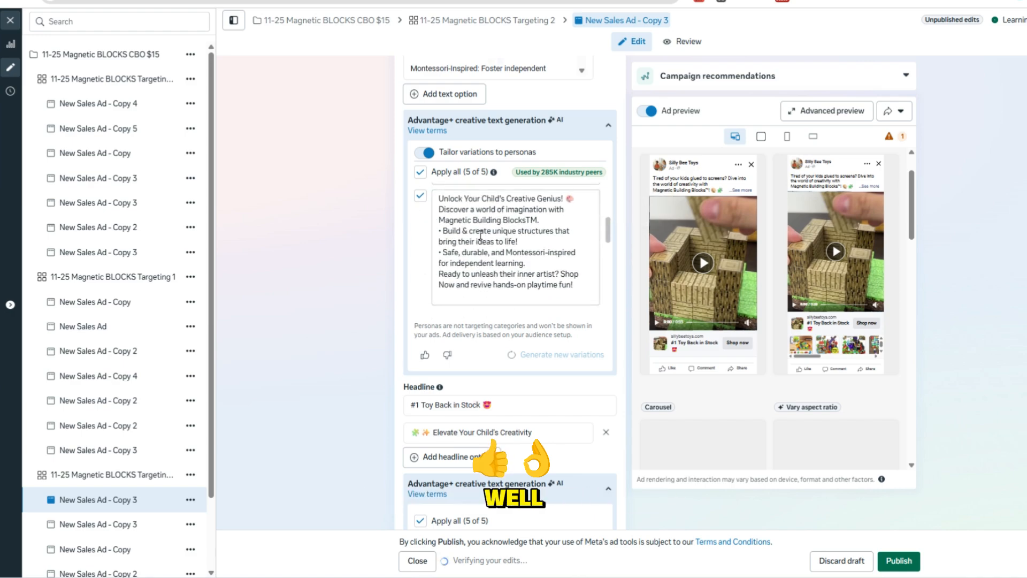
scroll(455, 241, "up", 5)
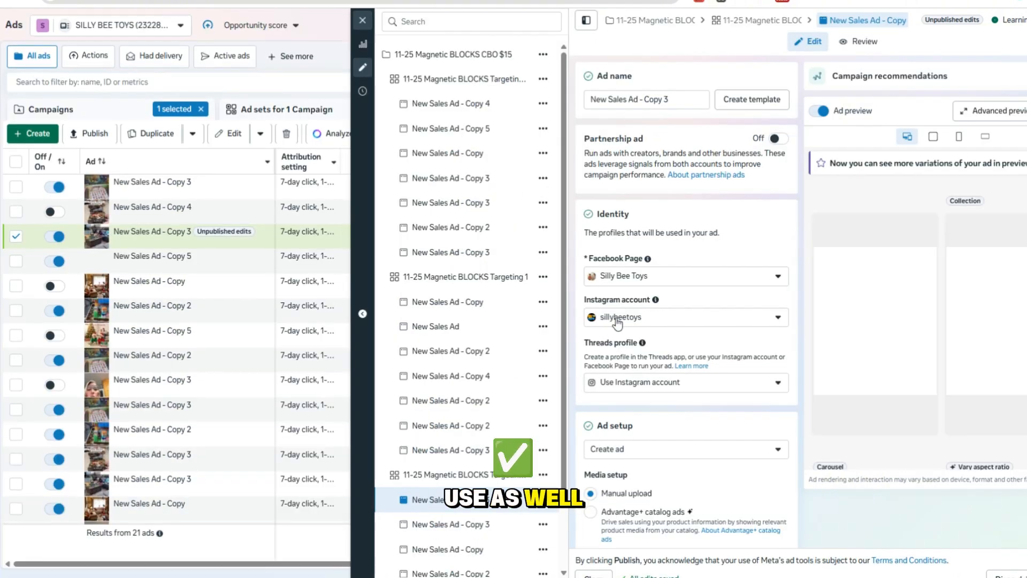
Discard the draft with the unpublished edits to New Sales Ad - Copy 3
scroll(647, 320, "down", 10)
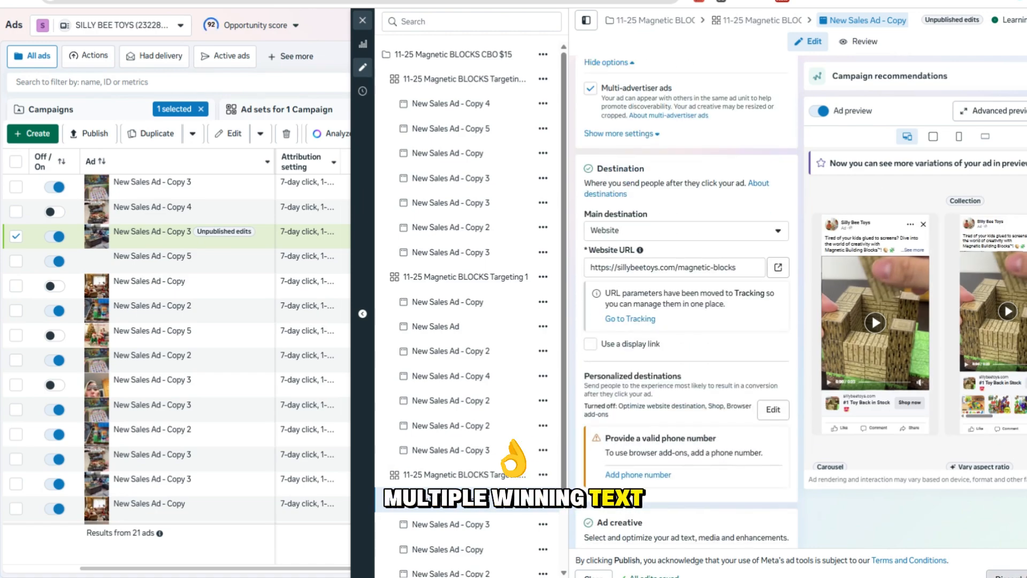
left_click(1009, 576)
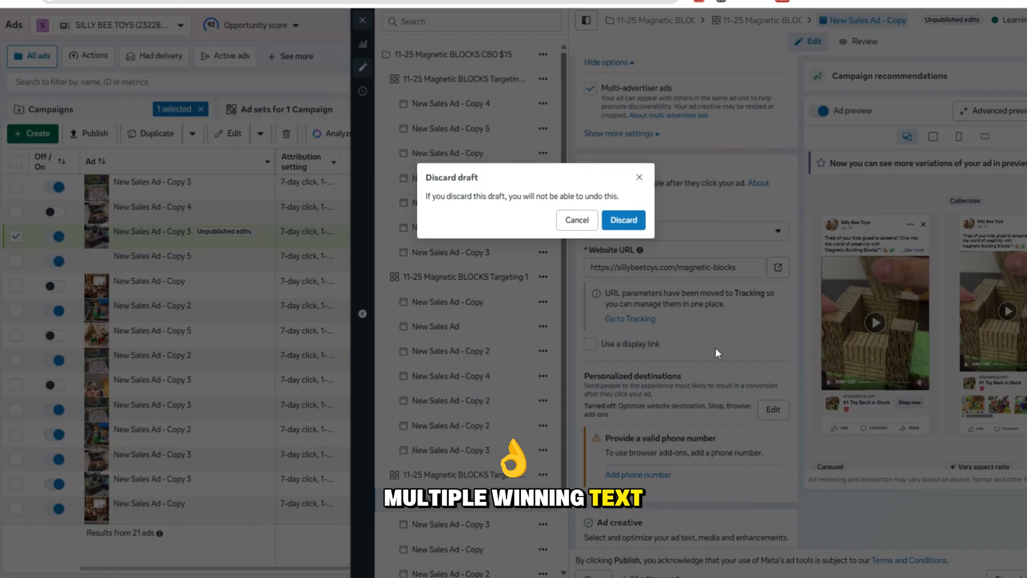
left_click(624, 219)
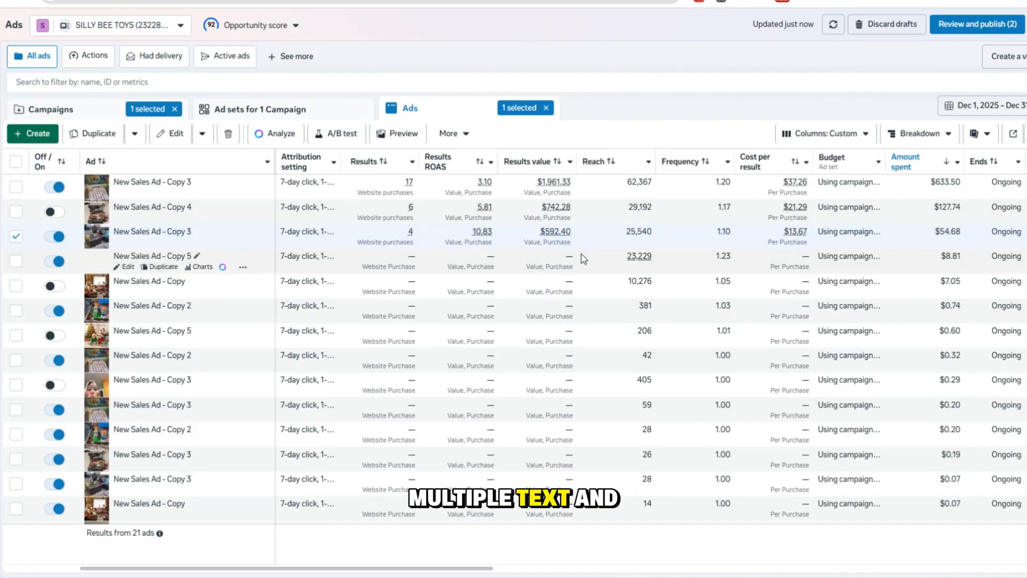
Reopen New Sales Ad - Copy 3 for editing and review its media, primary texts, headlines and generated text variations
scroll(695, 230, "down", 15)
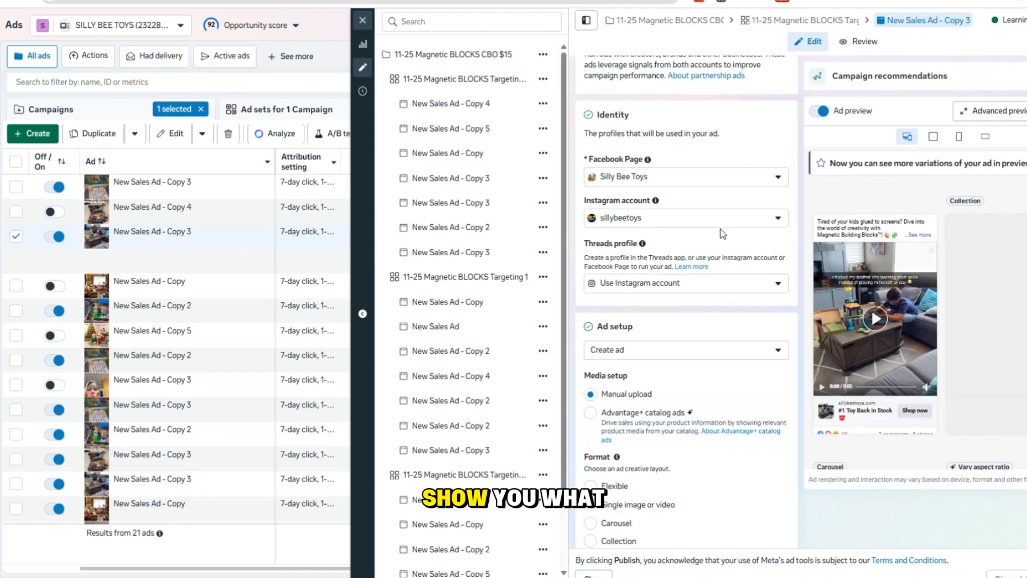
scroll(759, 241, "down", 12)
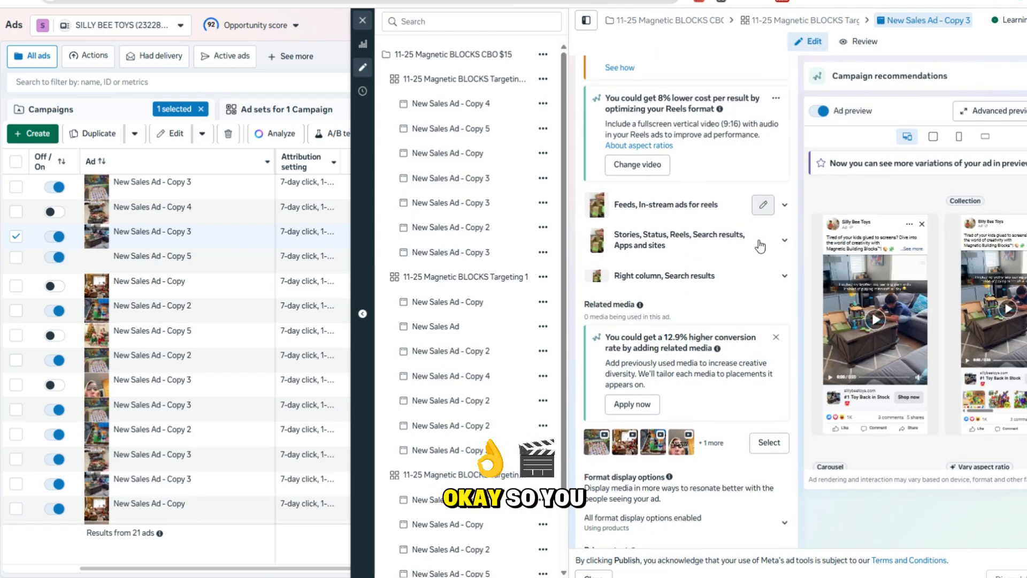
scroll(765, 309, "down", 8)
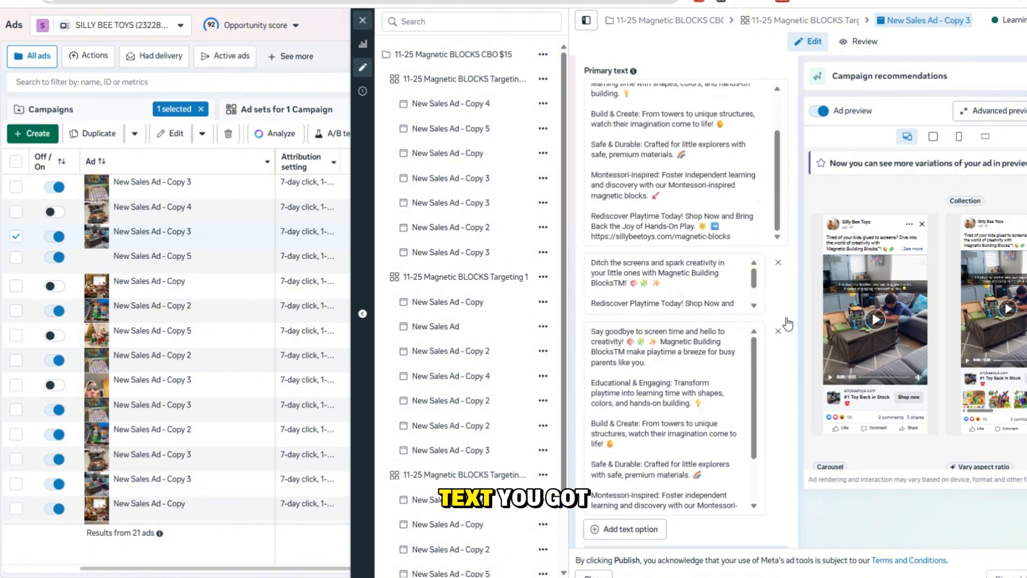
scroll(663, 288, "down", 10)
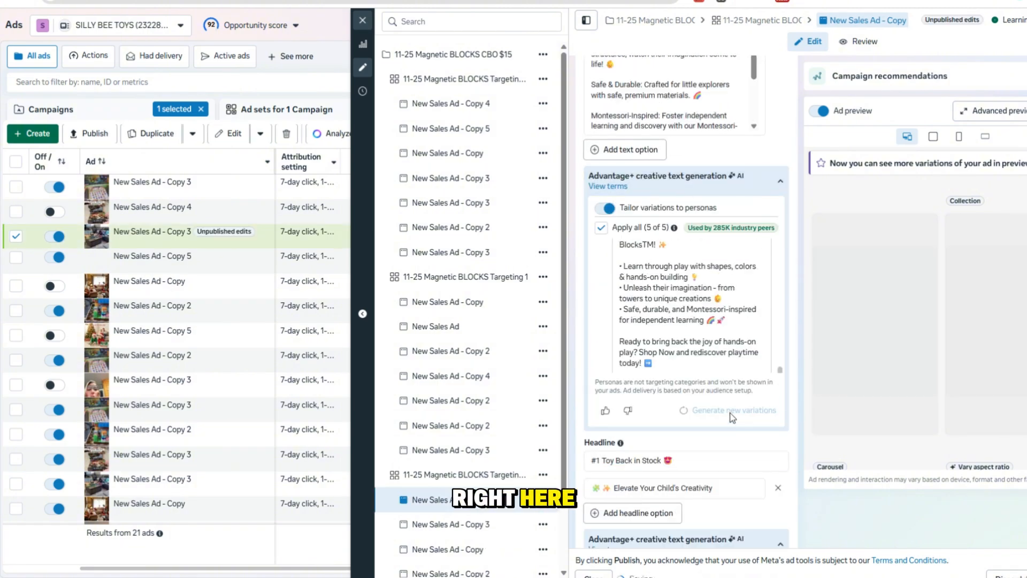
scroll(730, 415, "down", 6)
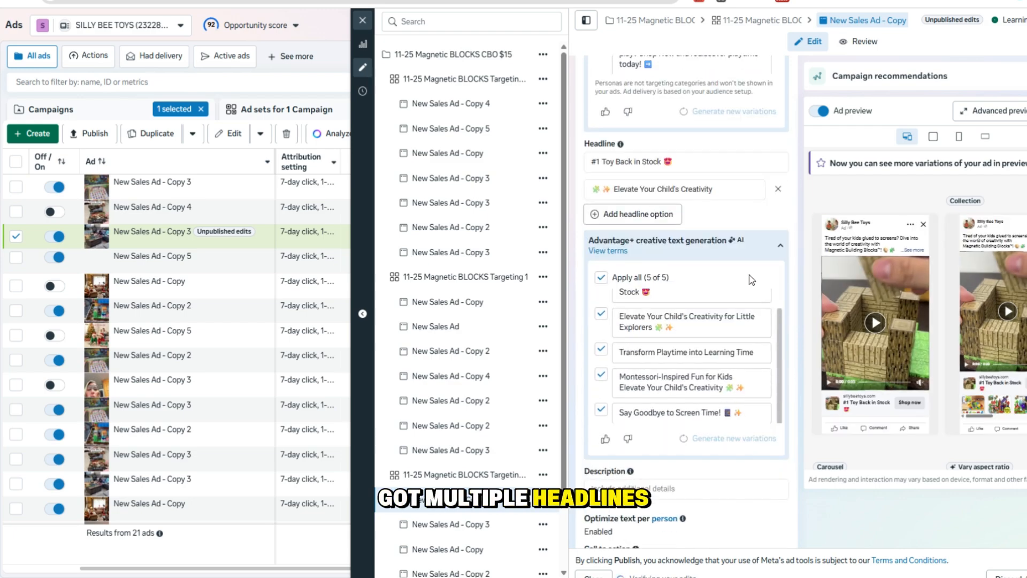
Review the two entered headlines, starting with #1 Toy Back in Stock, alongside the generated headline variations
left_click(626, 166)
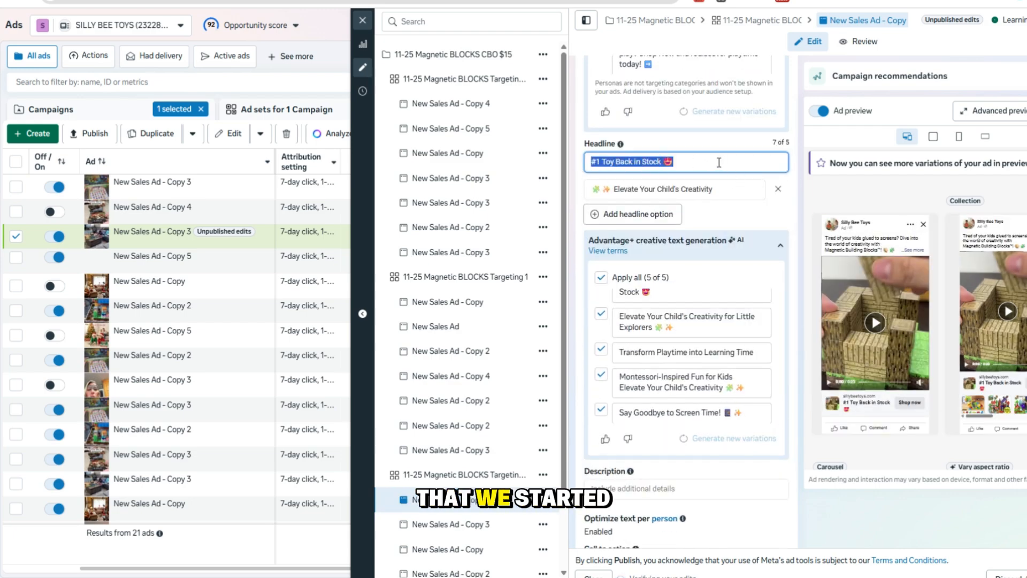
triple_click(738, 193)
scroll(711, 362, "up", 1)
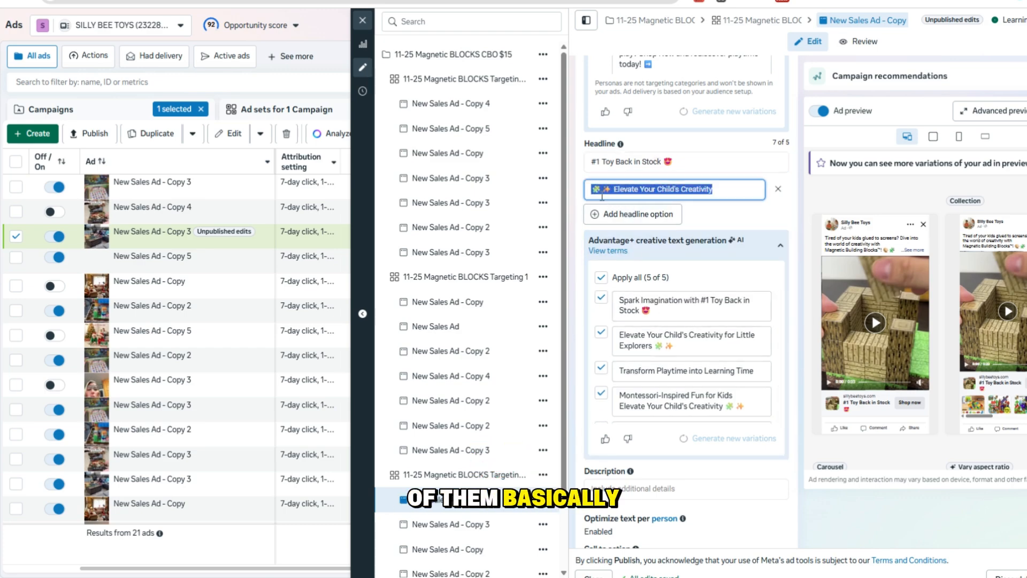
scroll(685, 343, "down", 1)
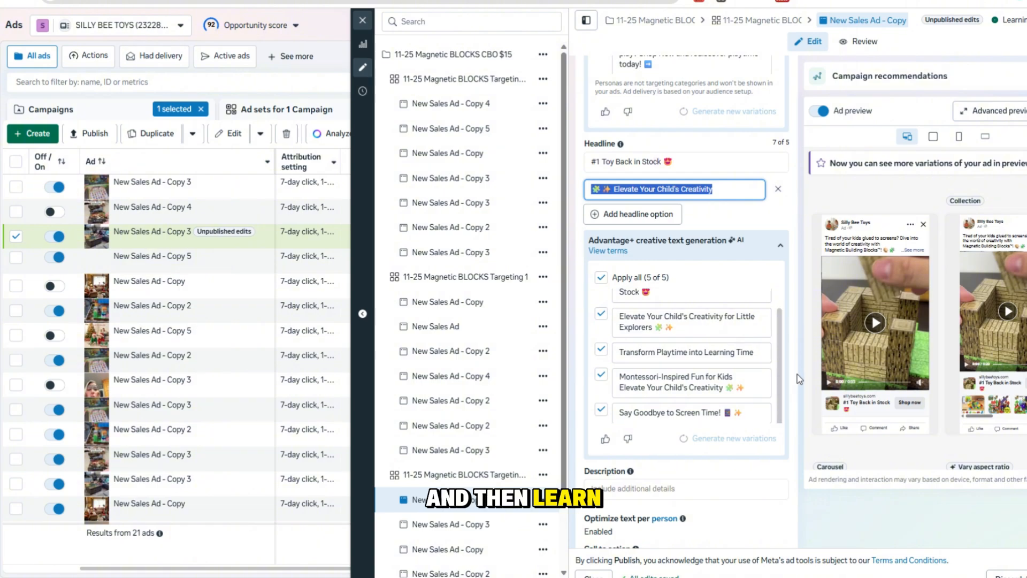
scroll(799, 378, "down", 4)
Review the primary text options again and compare them with the generated text and headline variations
scroll(726, 238, "up", 8)
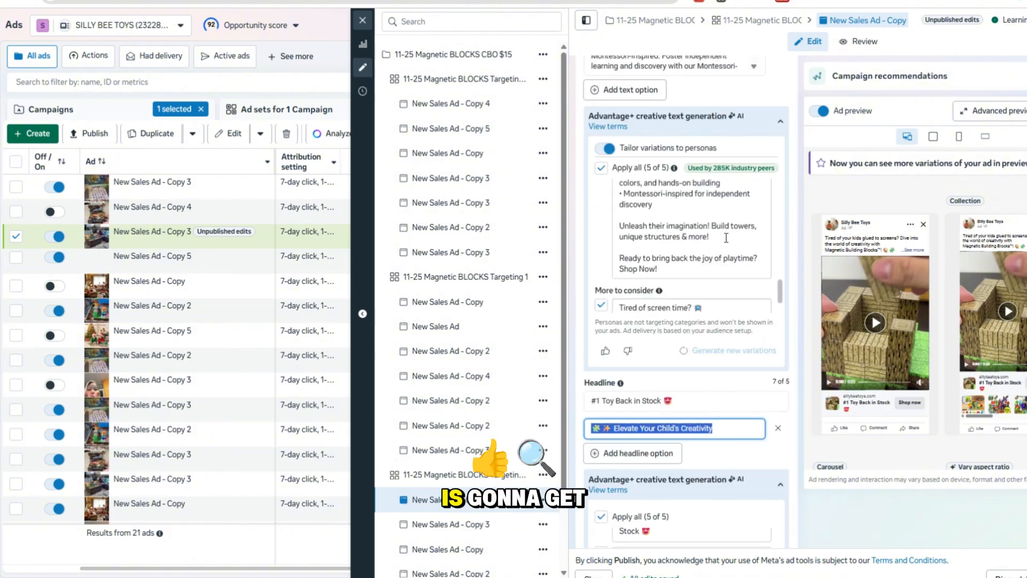
scroll(726, 237, "up", 5)
scroll(676, 184, "up", 10)
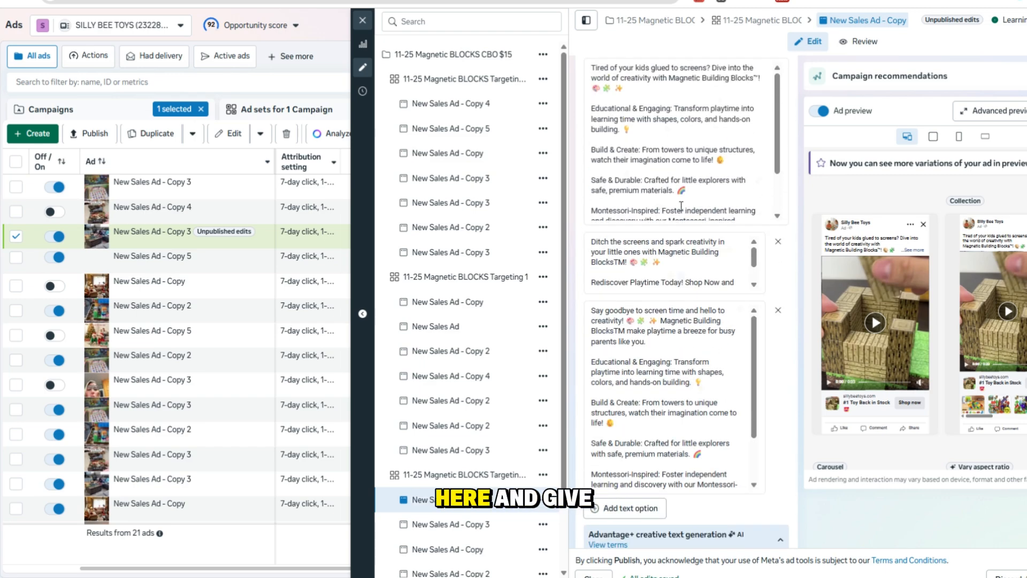
left_click_drag(690, 193, 562, 78)
scroll(615, 167, "down", 1)
left_click(614, 177)
scroll(604, 214, "down", 4)
scroll(559, 299, "down", 2)
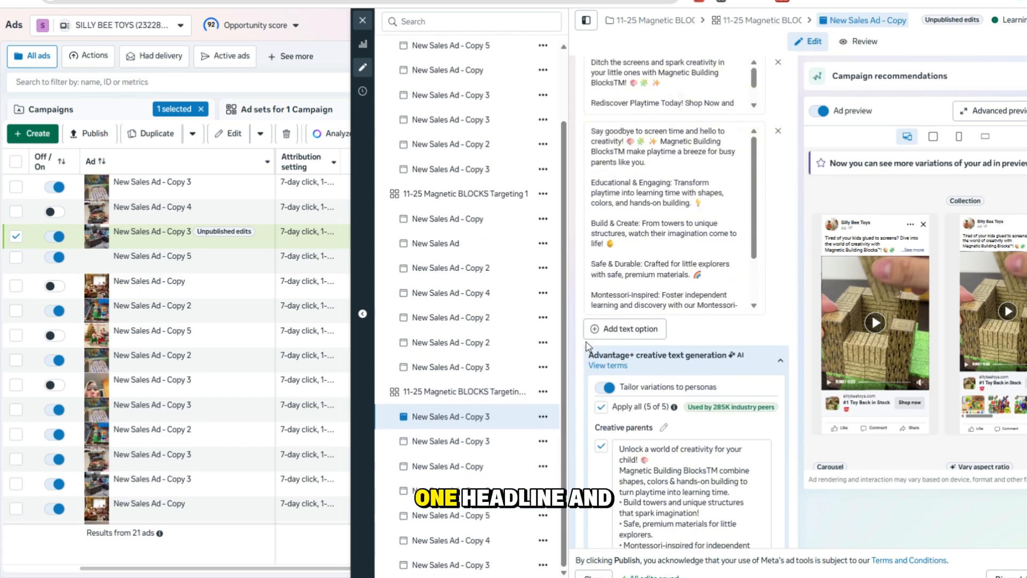
scroll(587, 346, "down", 7)
scroll(596, 321, "down", 2)
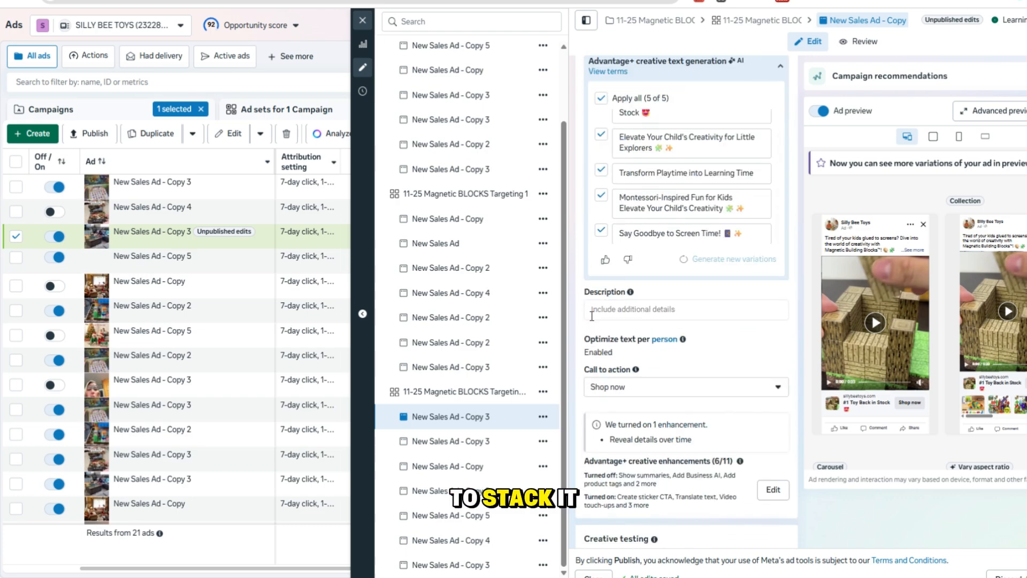
Examine the emojis in the generated headline variations and check the call to action setting below them
triple_click(685, 151)
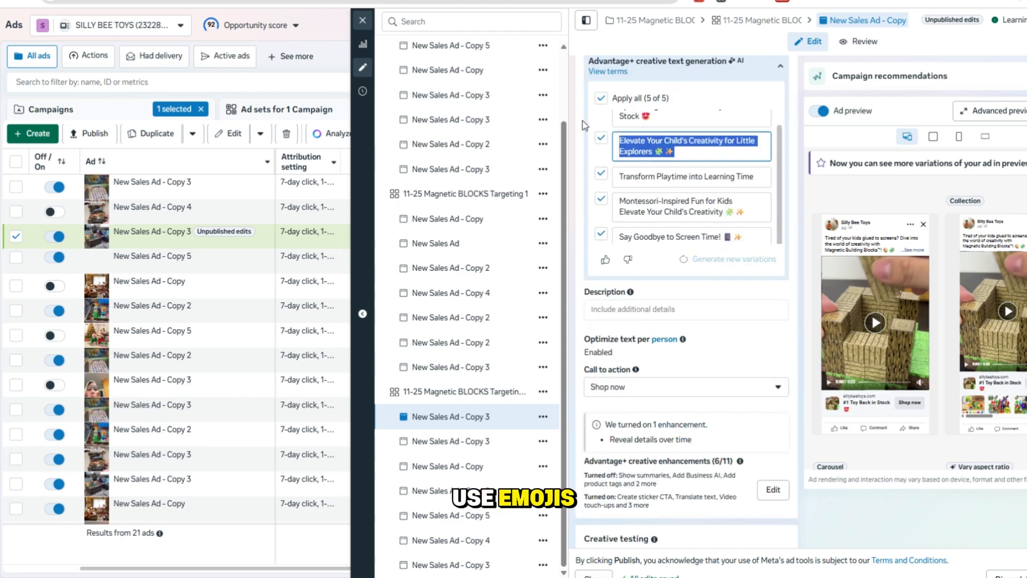
left_click_drag(658, 131, 630, 120)
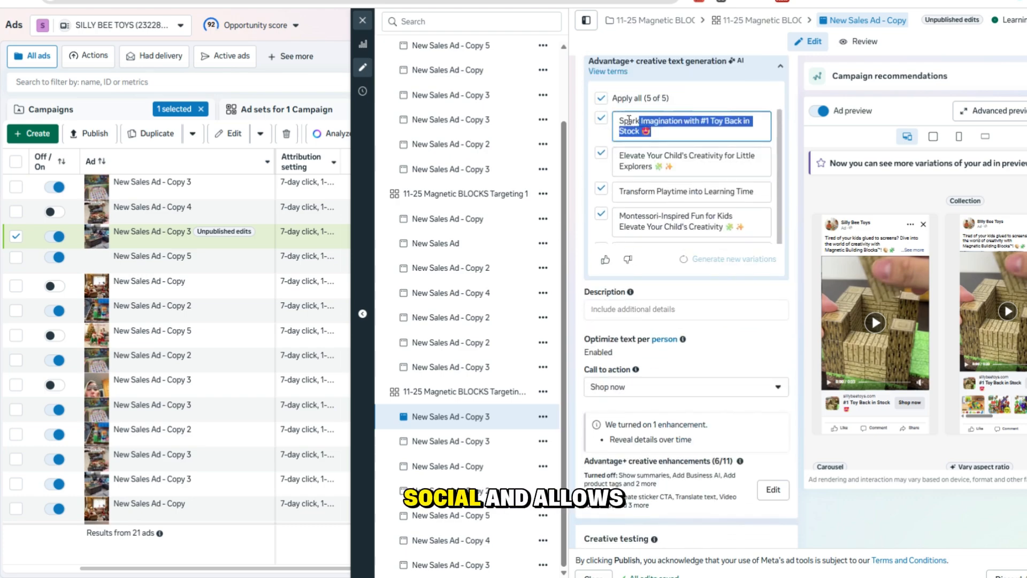
left_click(658, 182)
scroll(644, 183, "down", 1)
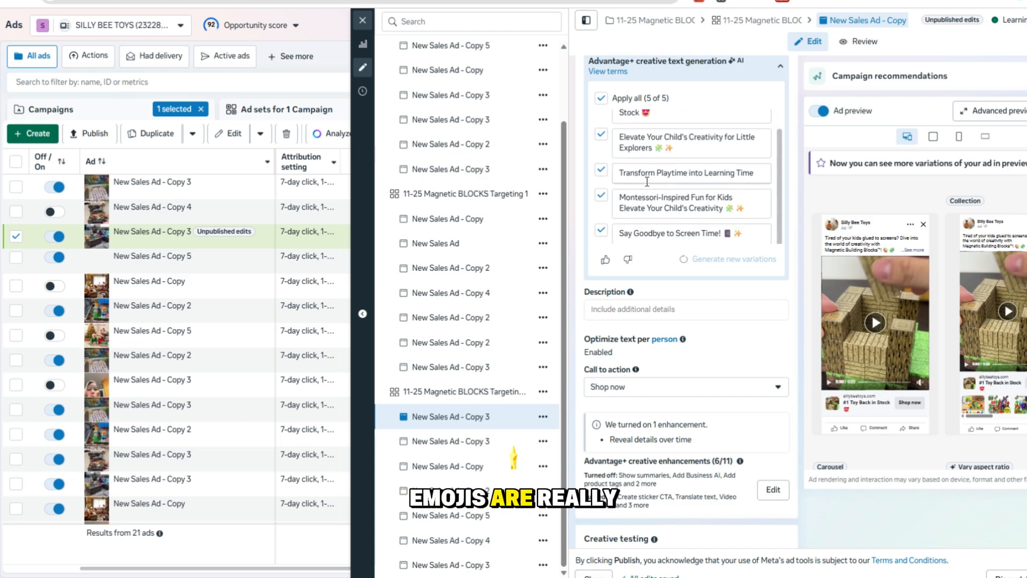
left_click_drag(771, 211, 584, 201)
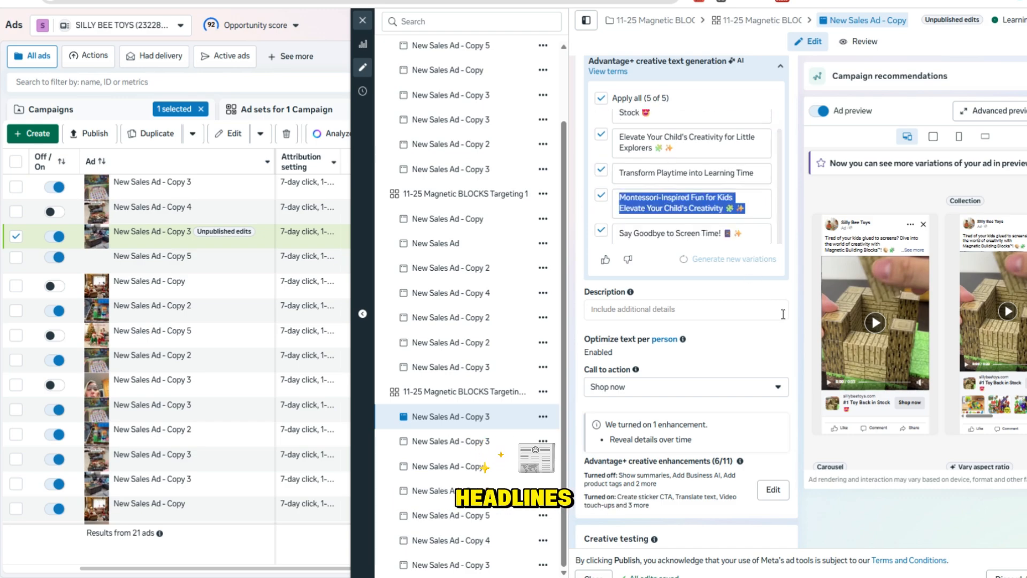
scroll(782, 314, "down", 5)
scroll(645, 341, "up", 4)
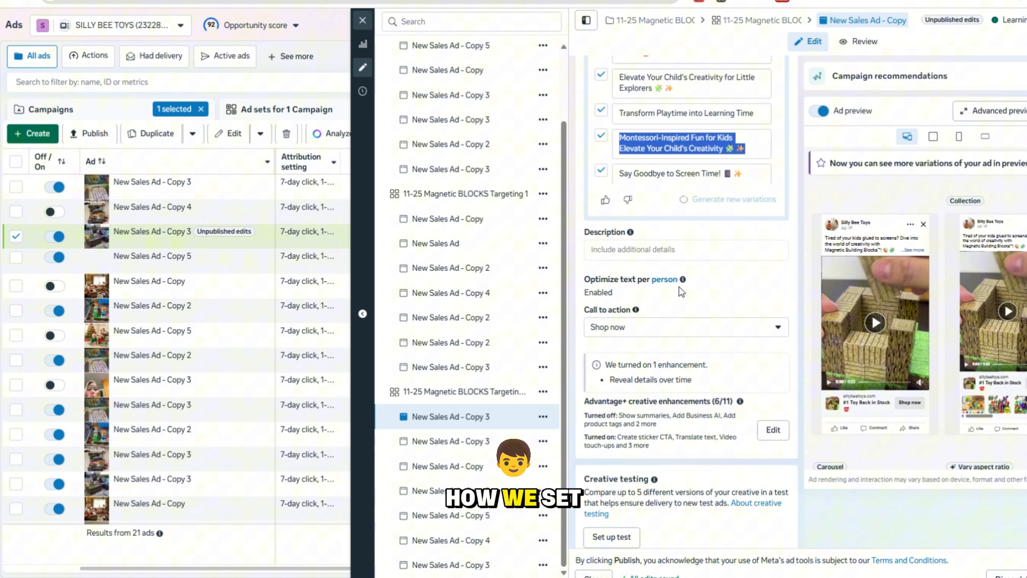
left_click(645, 340)
left_click(726, 290)
Start a URL parameter in the ad's tracking settings with campaign source {{campaign.name}} and campaign medium {{adset.name}}
scroll(726, 290, "down", 6)
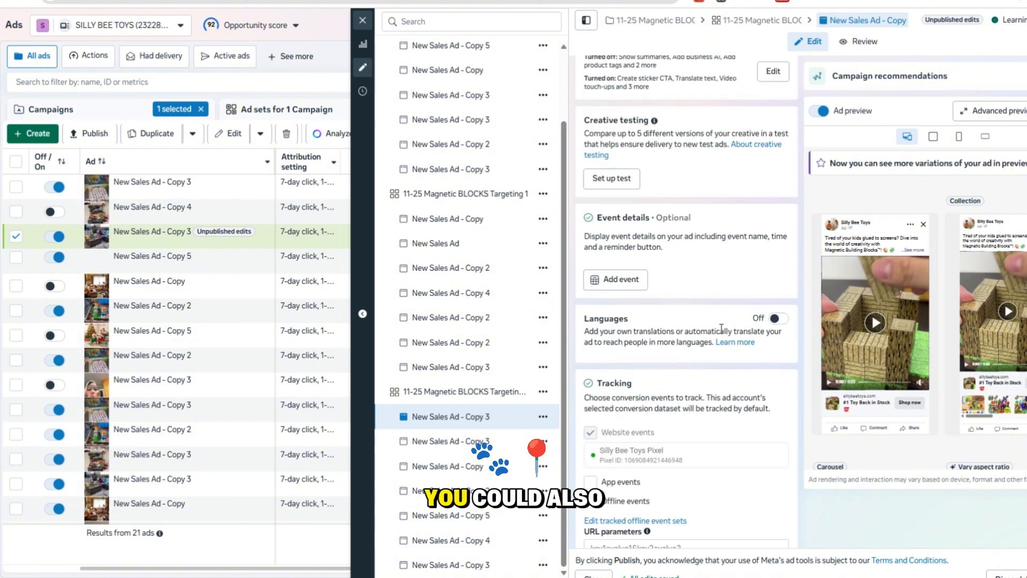
scroll(721, 328, "down", 3)
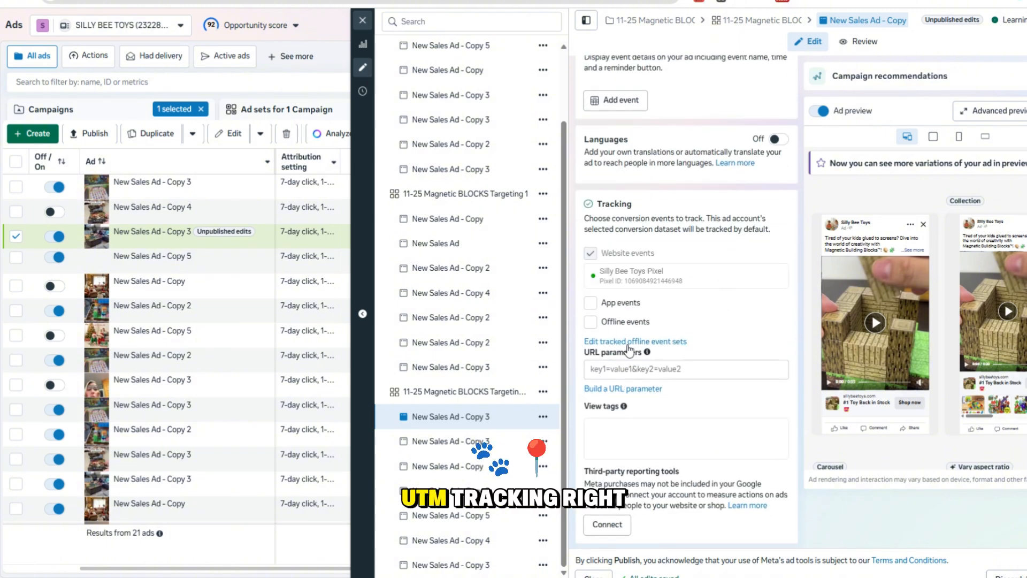
left_click(645, 384)
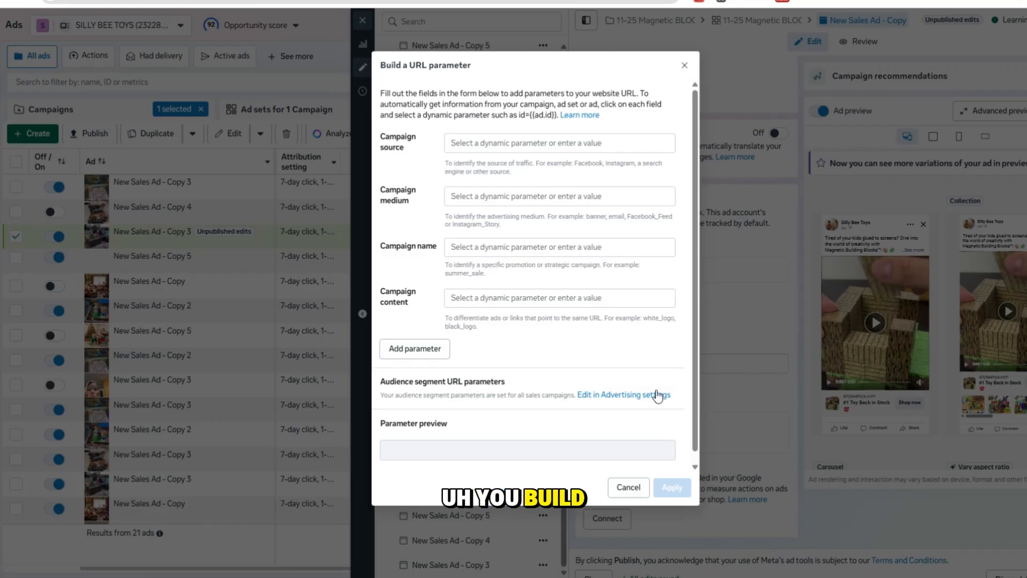
left_click(465, 142)
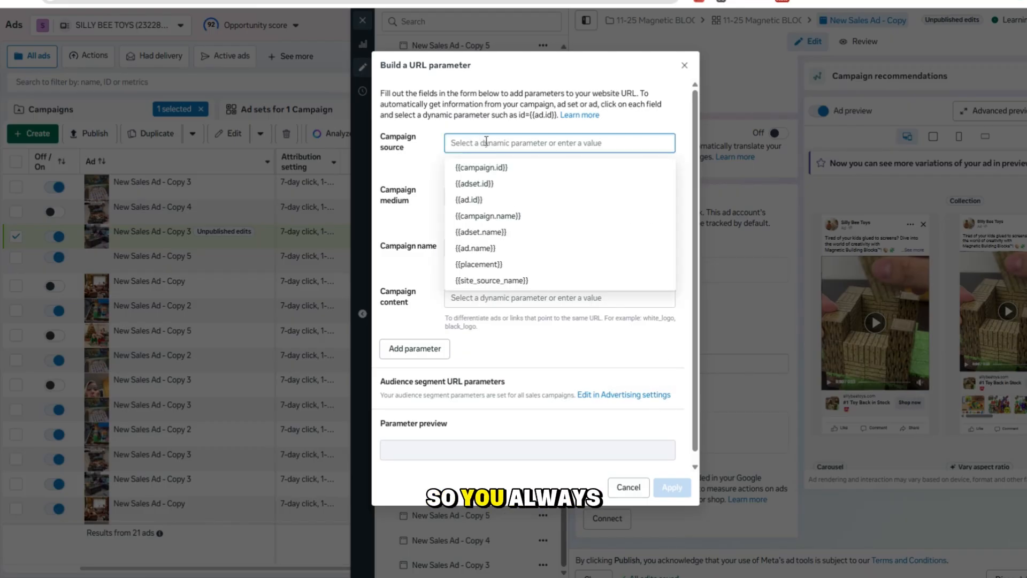
left_click(488, 215)
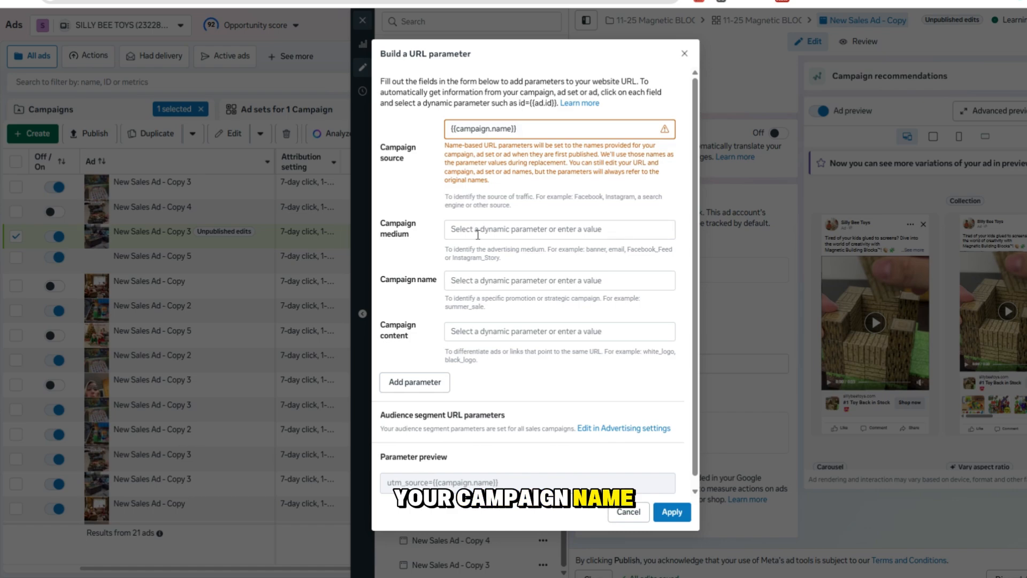
left_click(478, 229)
left_click(499, 318)
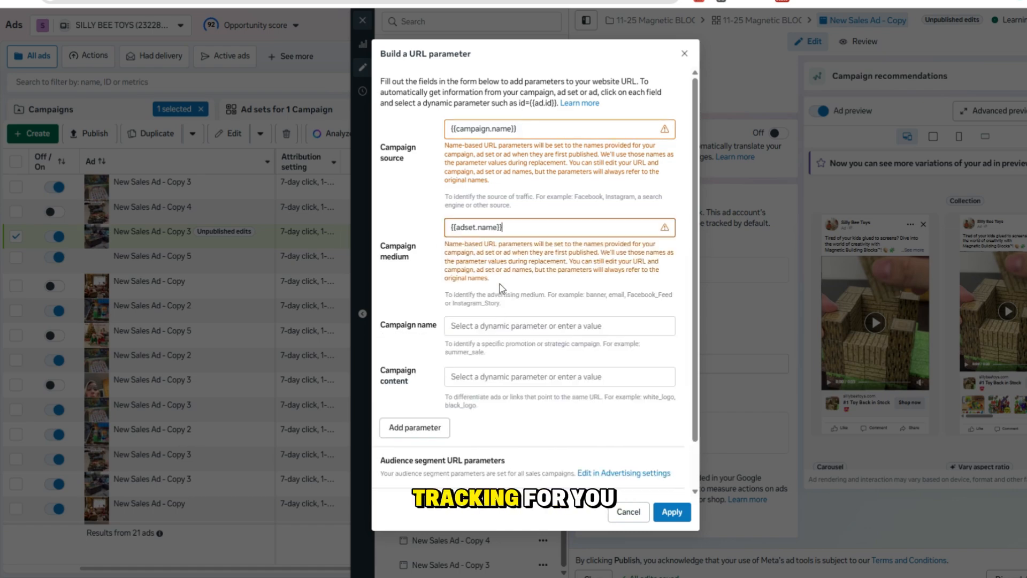
Set the URL parameter's campaign name to {{ad.name}} and campaign content to {{placement}}, and apply the parameters
left_click(501, 325)
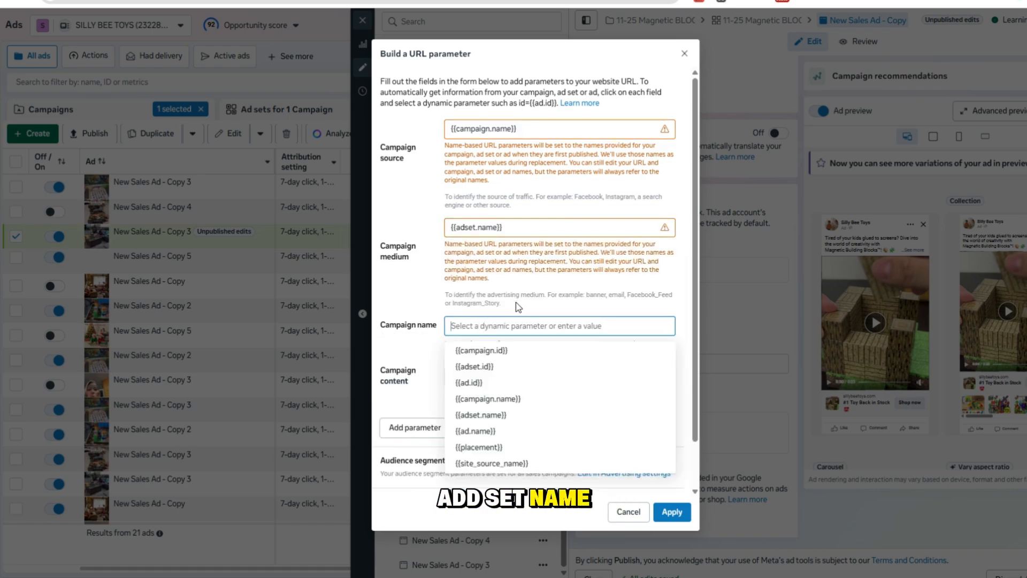
left_click(502, 436)
left_click(489, 428)
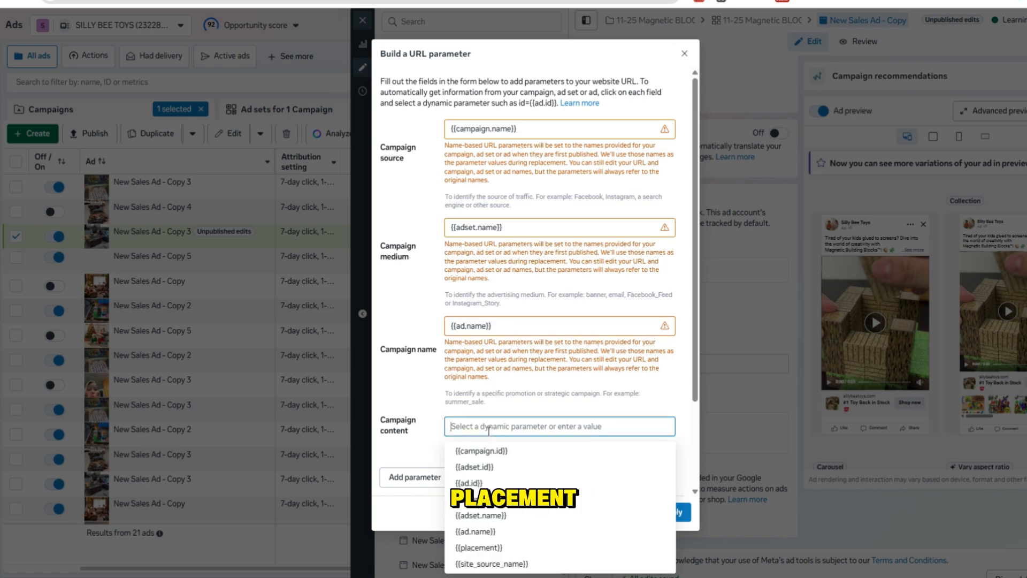
left_click(497, 547)
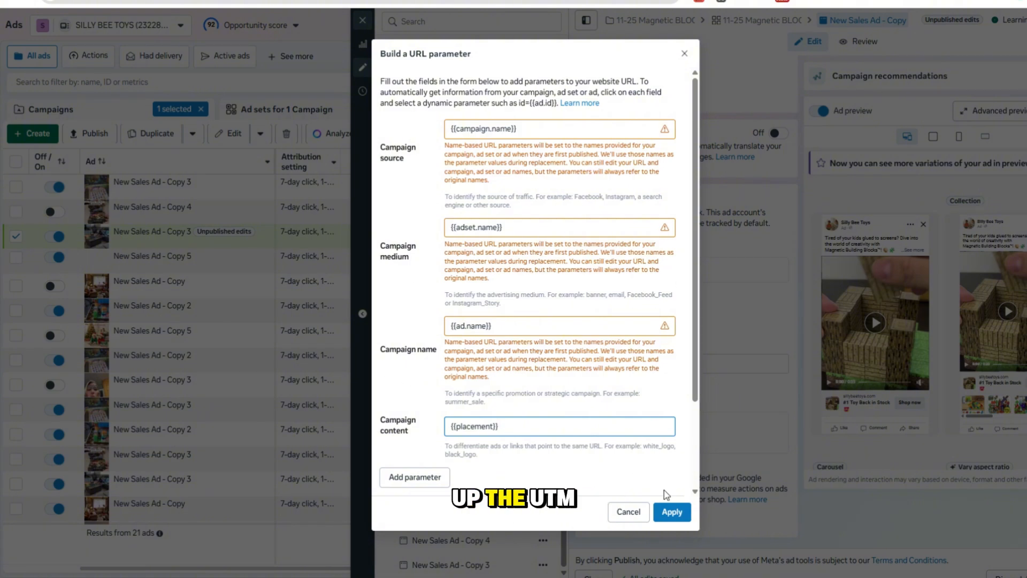
left_click(672, 511)
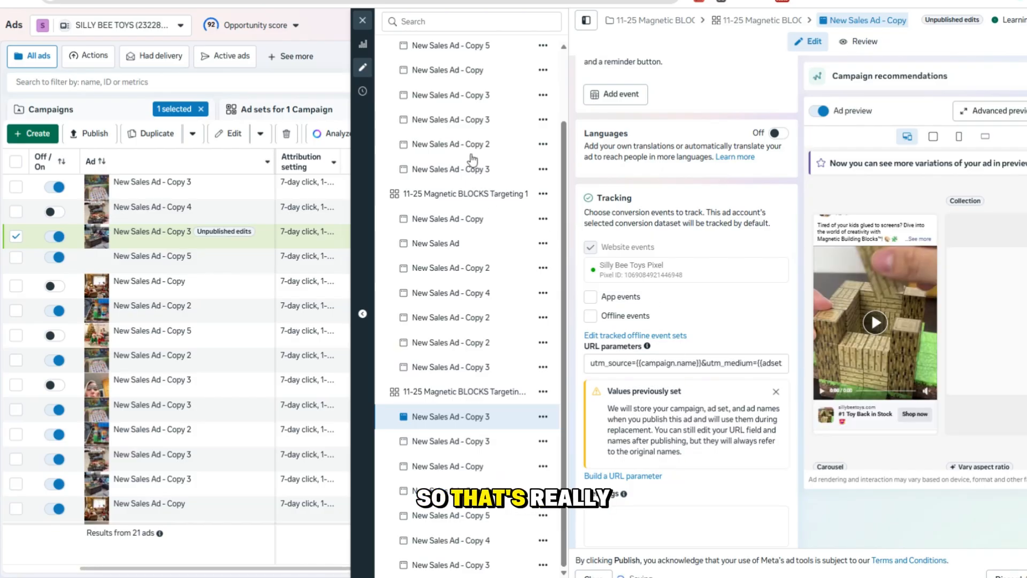
Close the ad editor and break down the ads table by Text
left_click(362, 20)
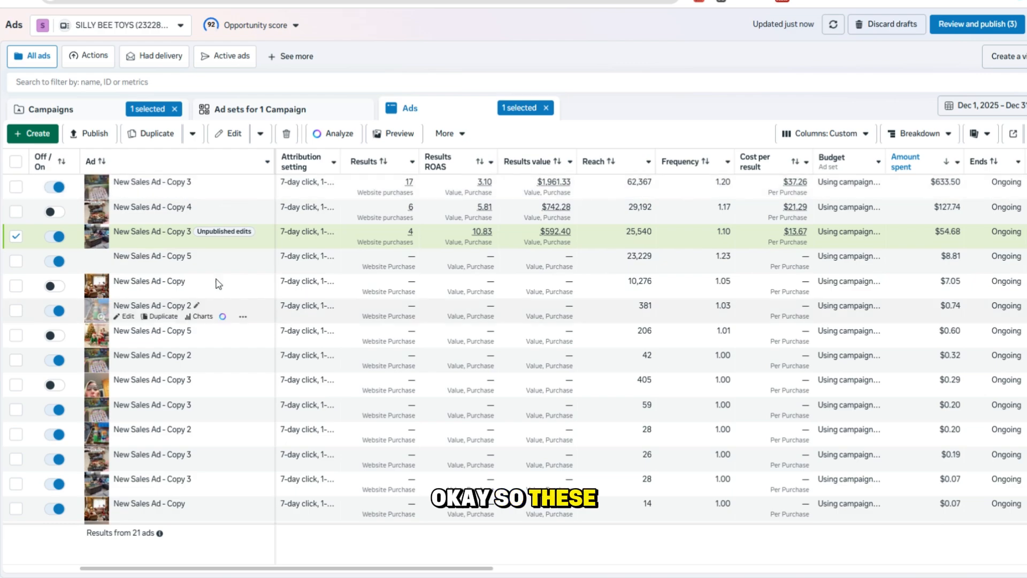
left_click(338, 215)
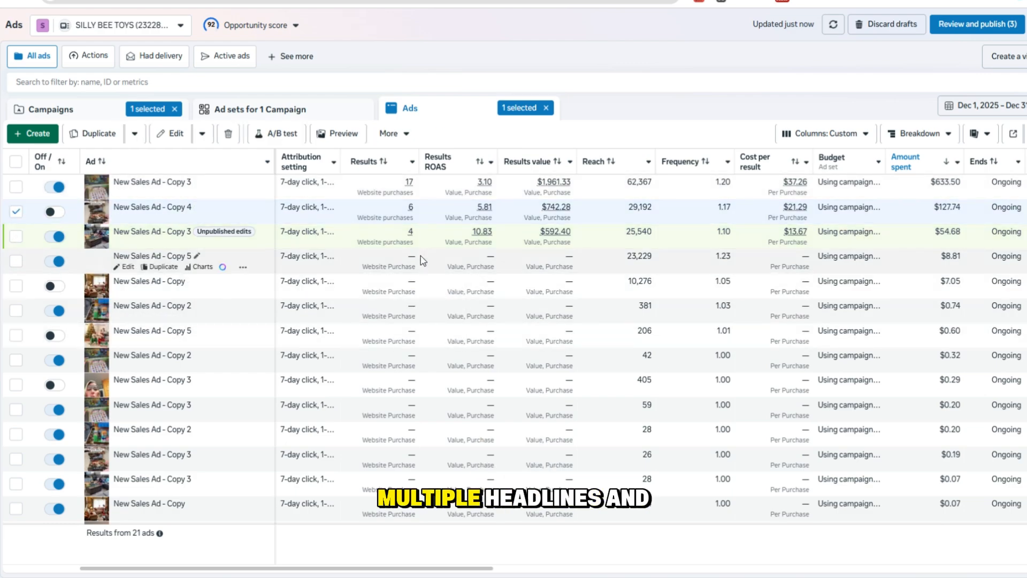
left_click(928, 135)
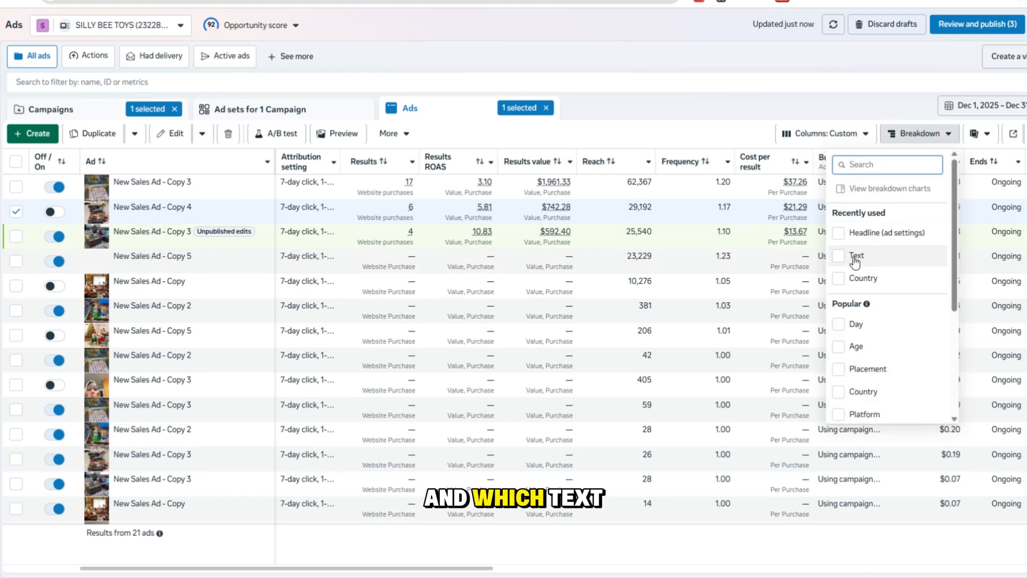
left_click(838, 255)
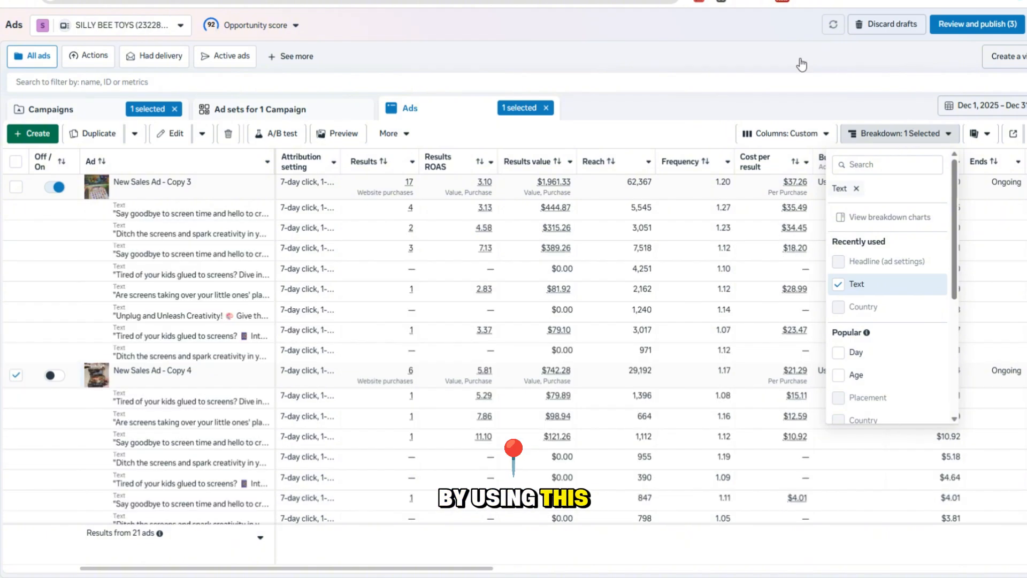
left_click(647, 79)
left_click(604, 87)
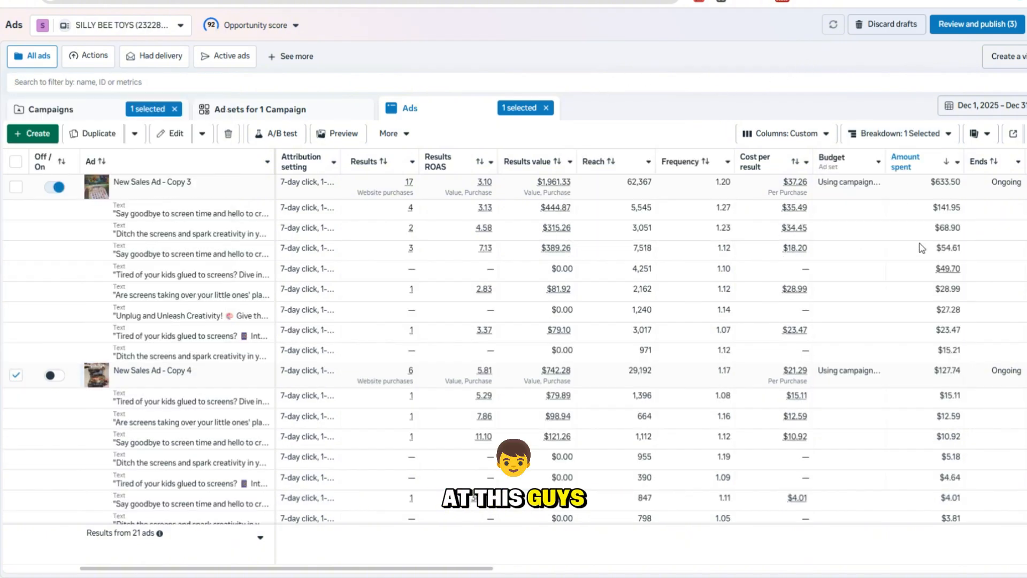
left_click(897, 135)
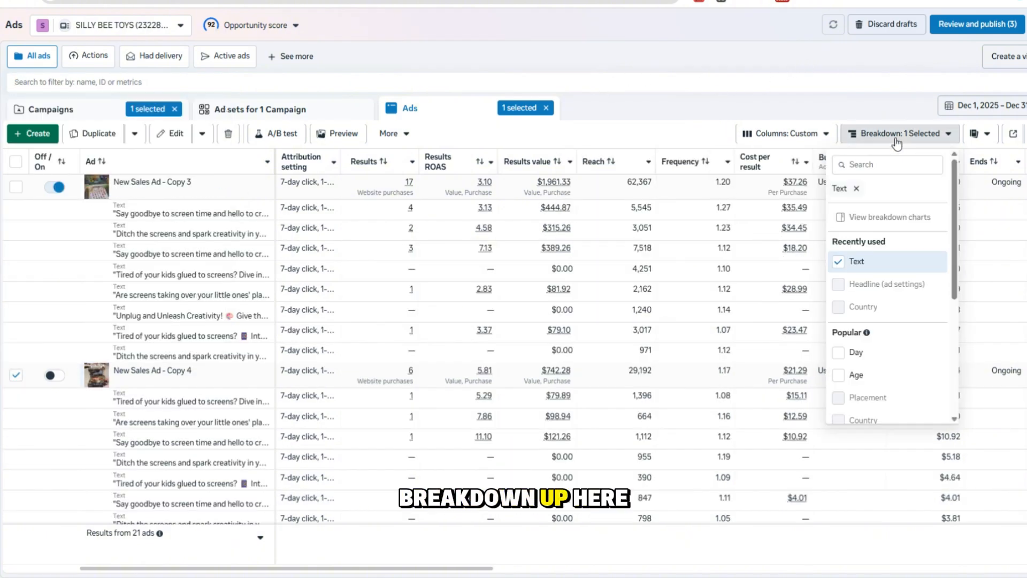
left_click(665, 62)
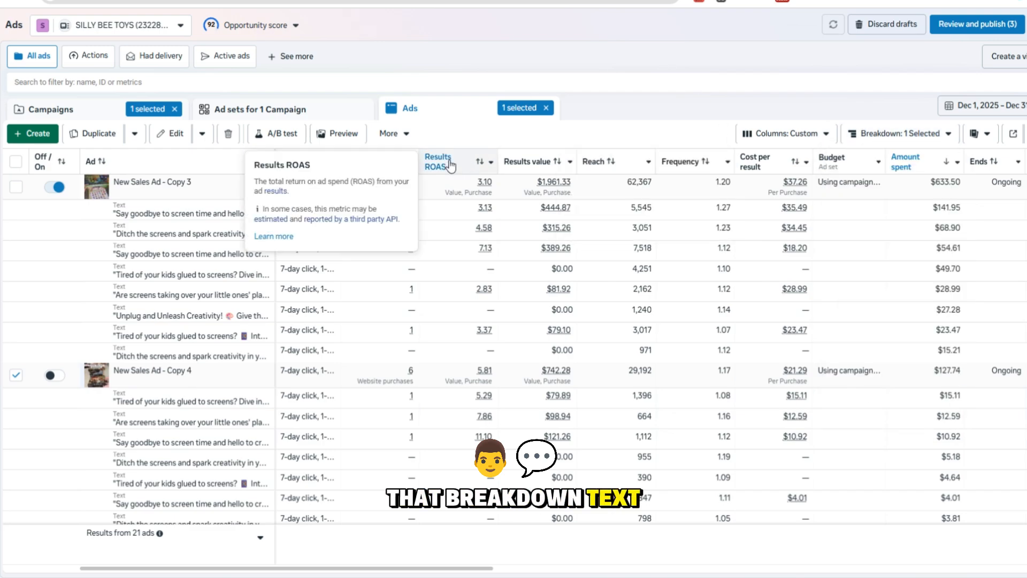
Sort the ads by results and compare the purchases, cost per result and wording of New Sales Ad - Copy 3's "Say goodbye to screen time" texts
left_click(369, 155)
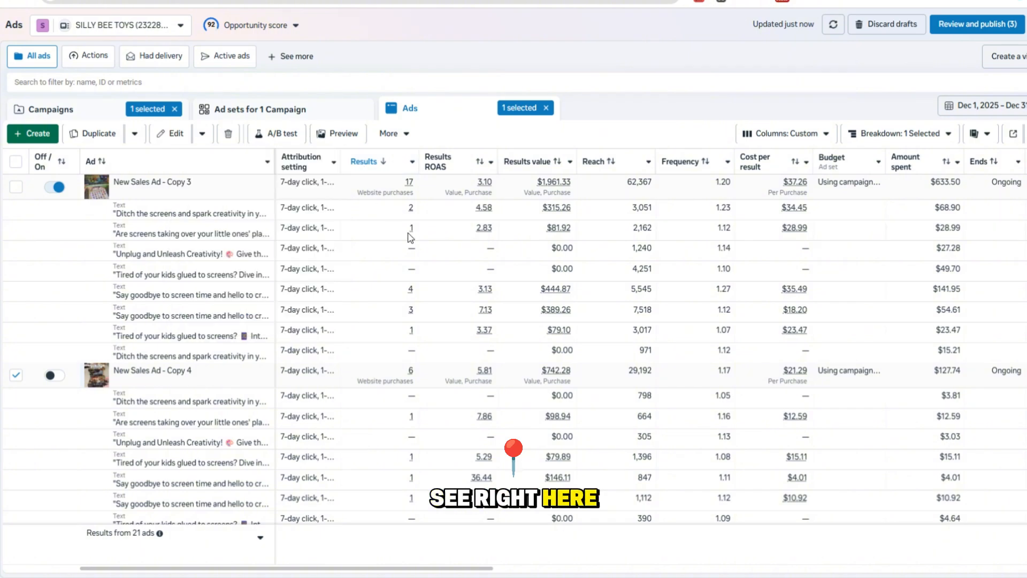
left_click_drag(390, 309, 431, 314)
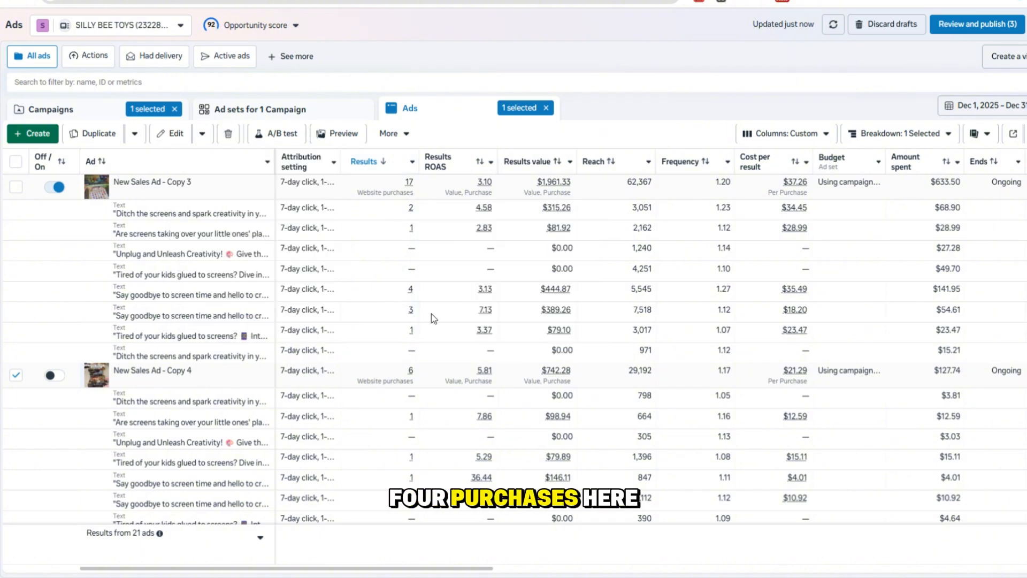
left_click_drag(823, 310, 761, 315)
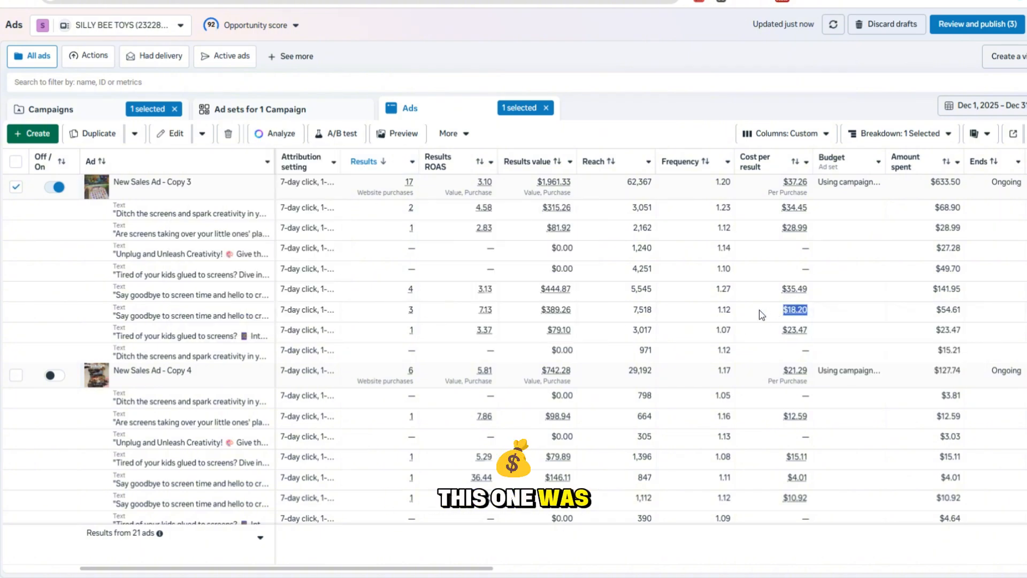
left_click_drag(815, 290, 766, 297)
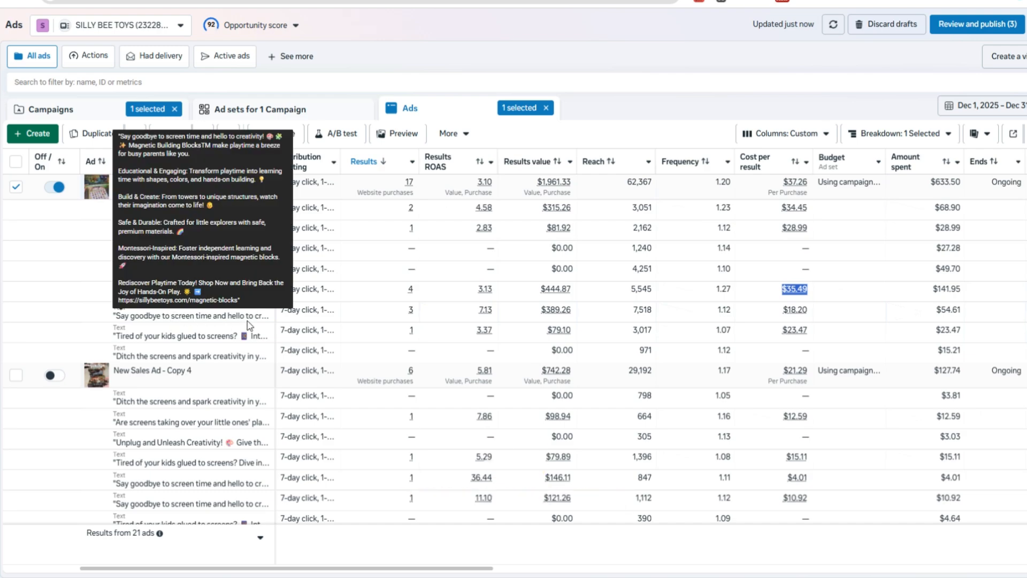
left_click_drag(225, 312, 135, 315)
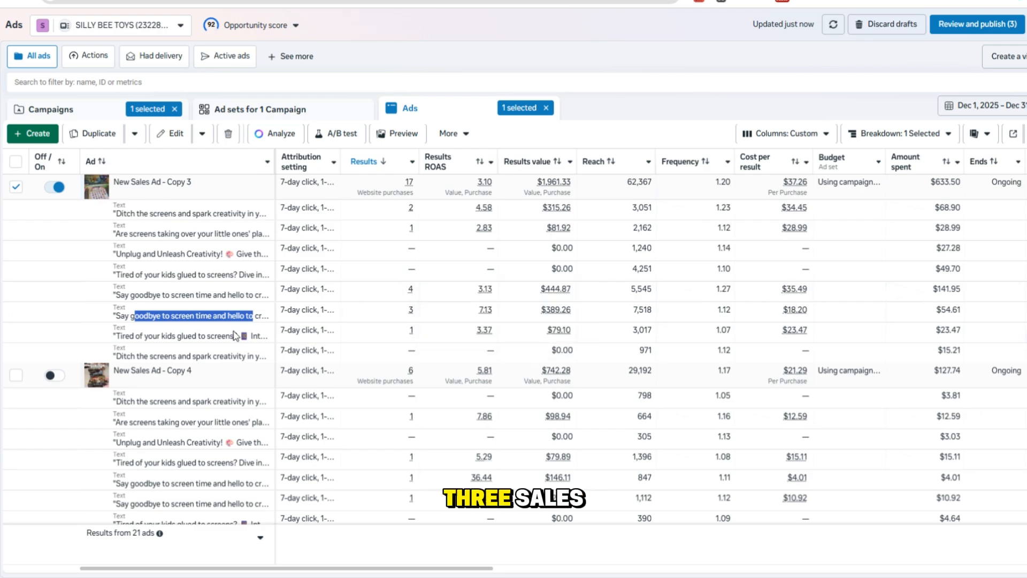
left_click(249, 315)
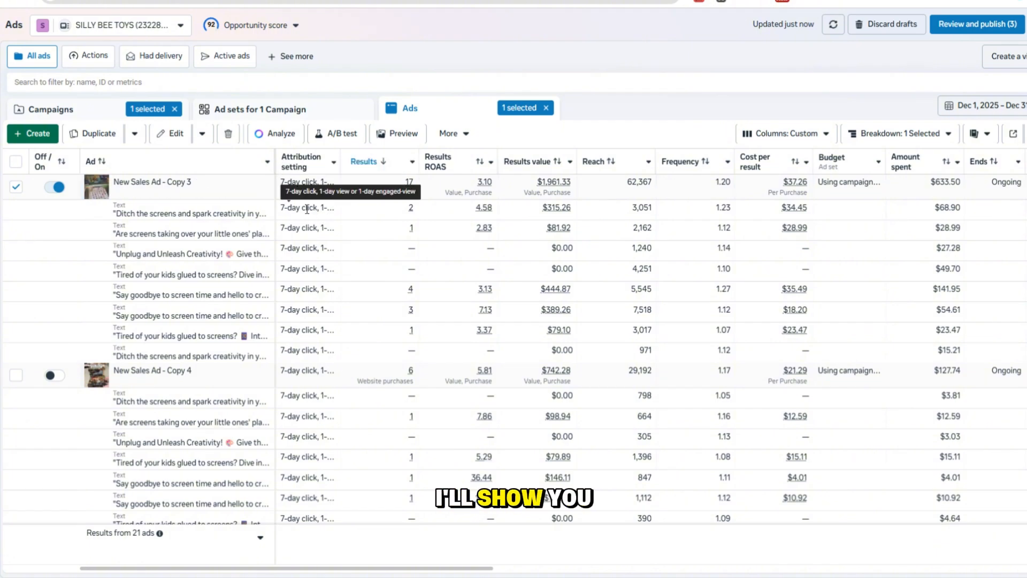
Duplicate New Sales Ad - Copy 3 with the suggested recommendations turned off
key("ctrl+d")
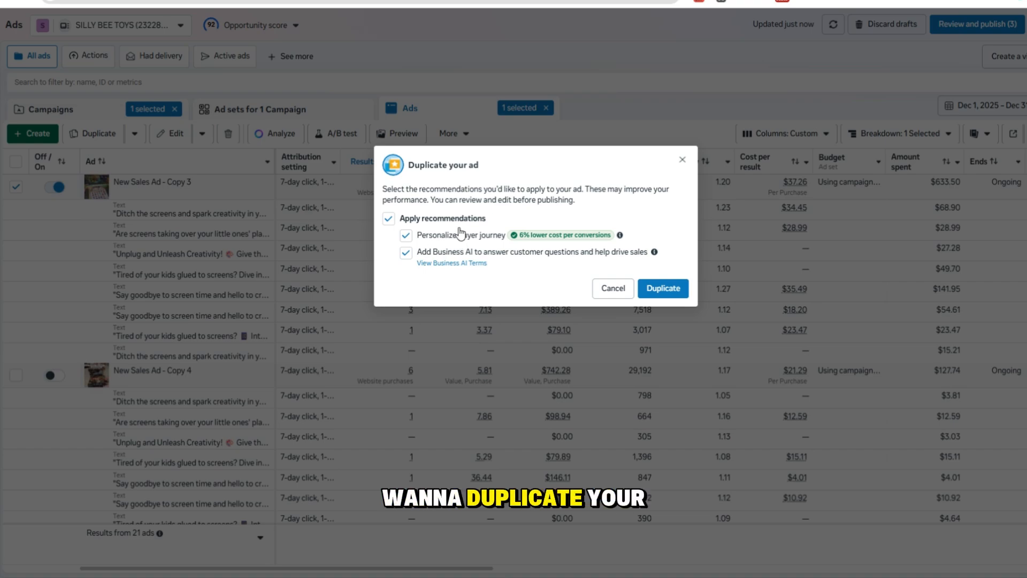
left_click(460, 219)
left_click(663, 293)
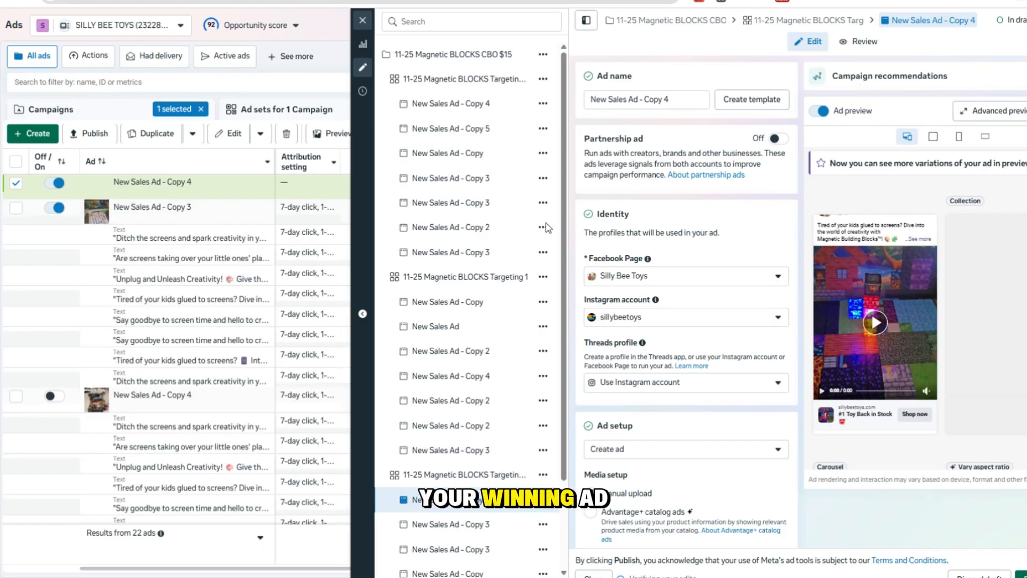
Find the duplicated ad's primary text starting "Say goodbye to screen time and hello to creativity!" and copy all of it
scroll(706, 214, "down", 15)
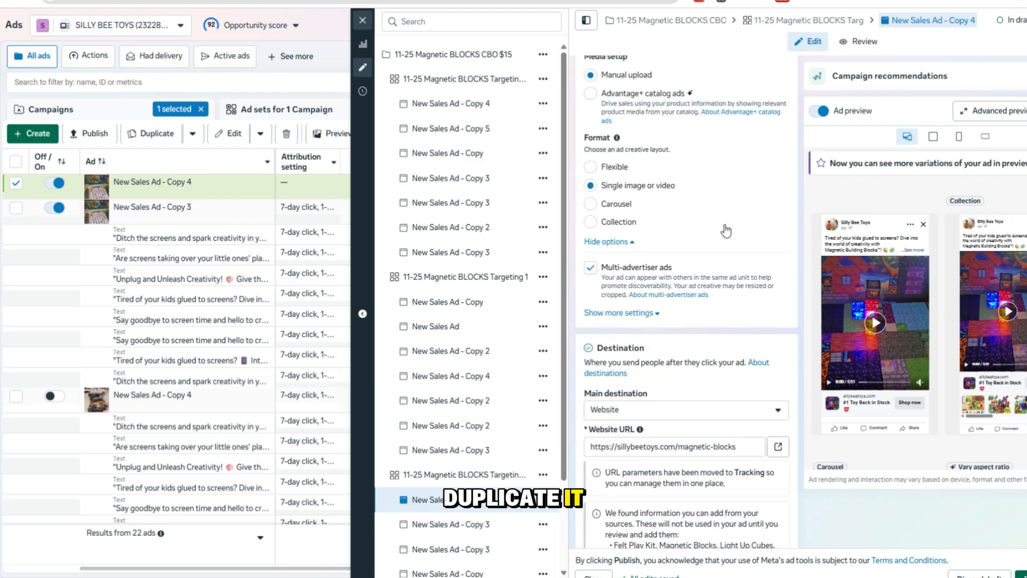
scroll(747, 231, "down", 20)
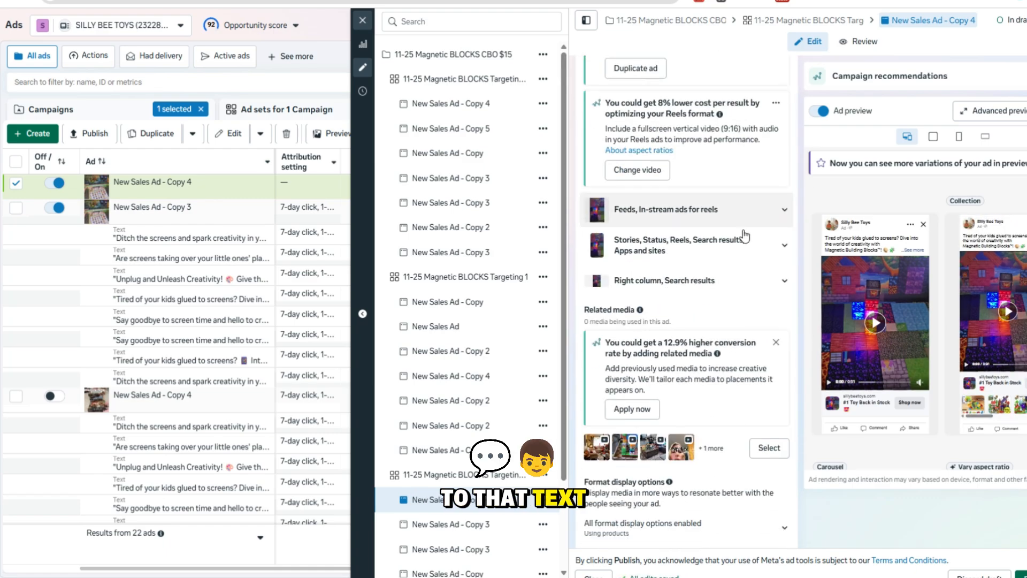
scroll(757, 244, "down", 10)
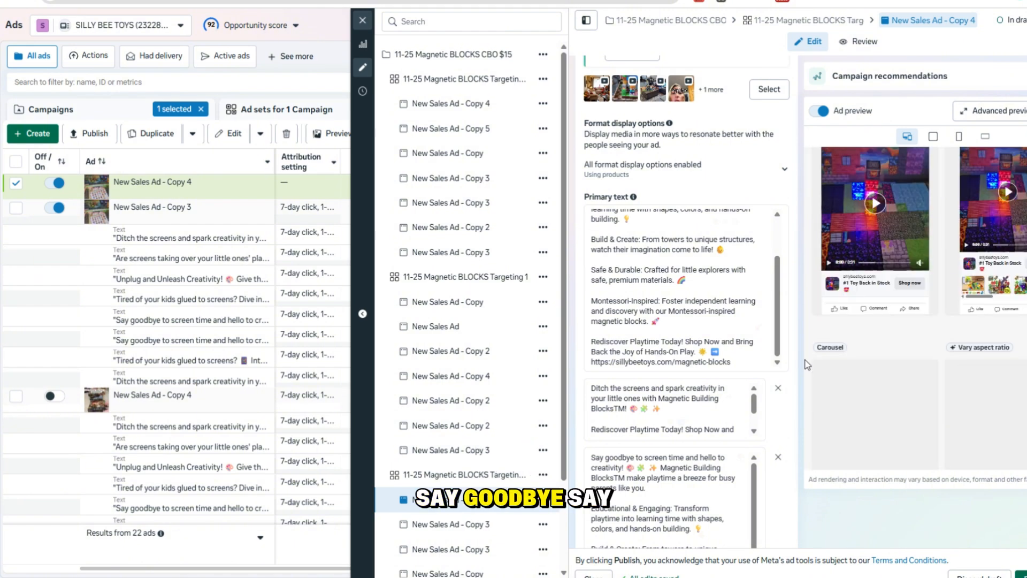
left_click(702, 353)
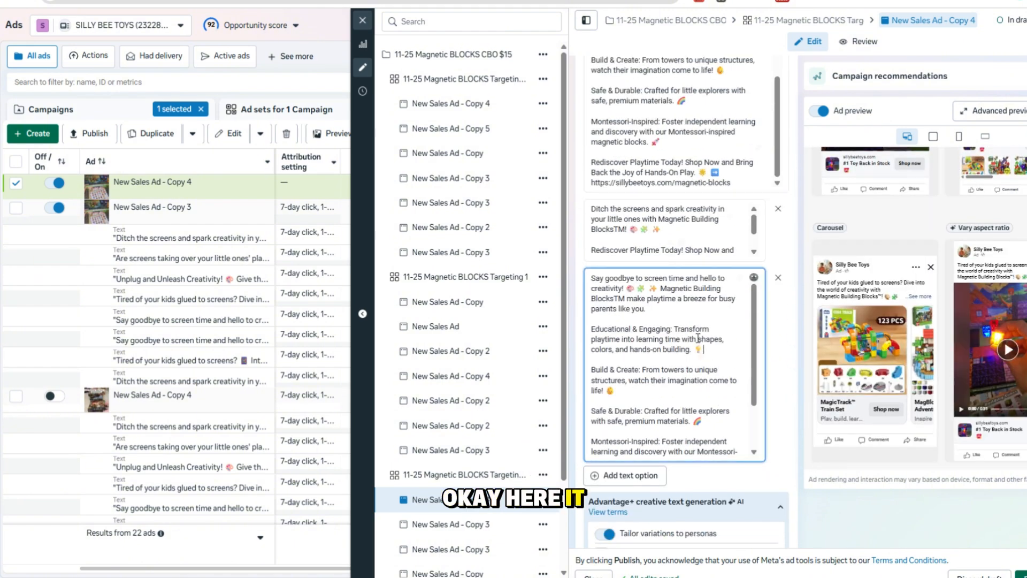
key("ctrl+a")
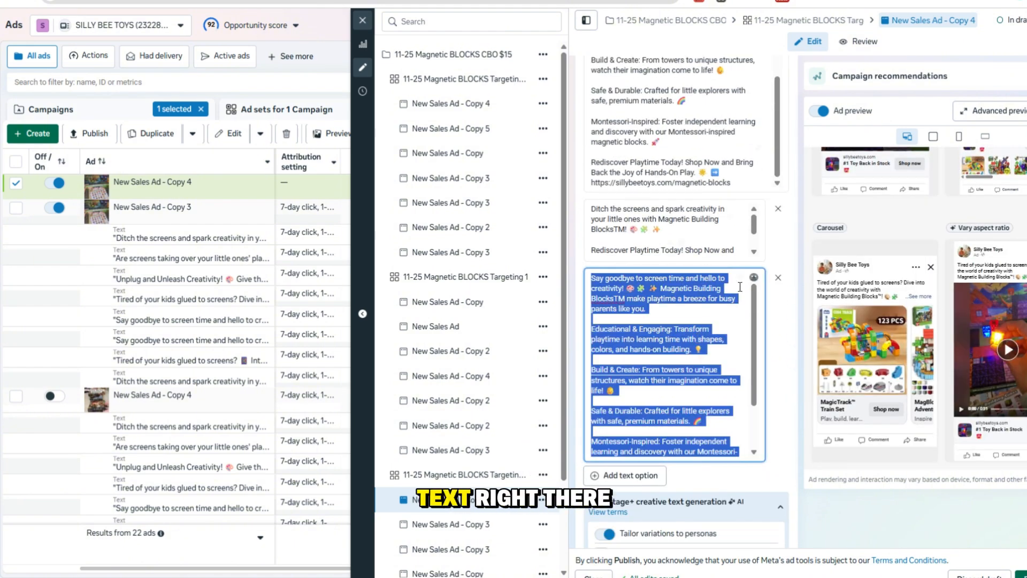
Deselect all AI-generated primary text variations and remove the additional primary texts, leaving only the first one
scroll(740, 287, "down", 5)
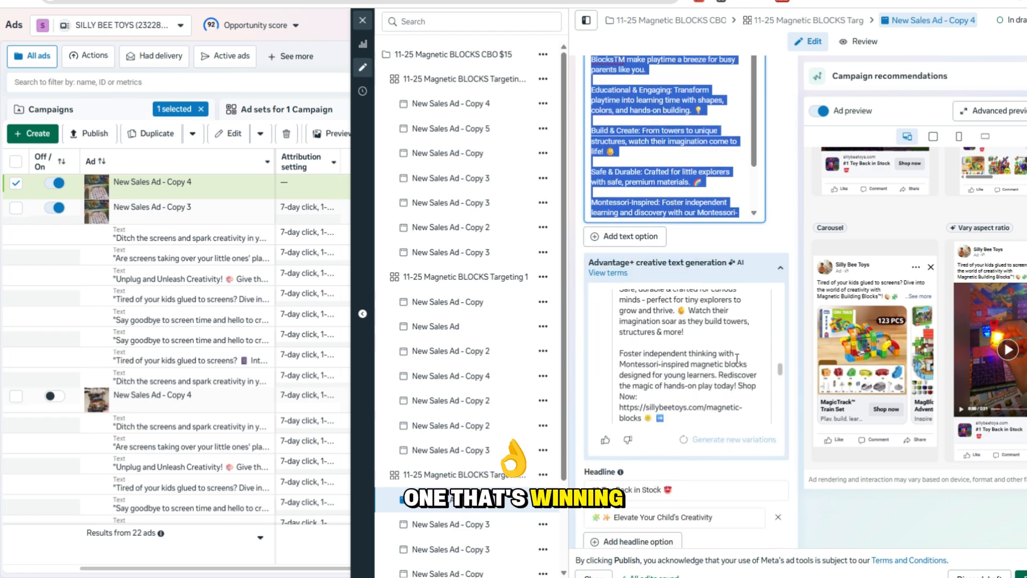
scroll(737, 359, "down", 5)
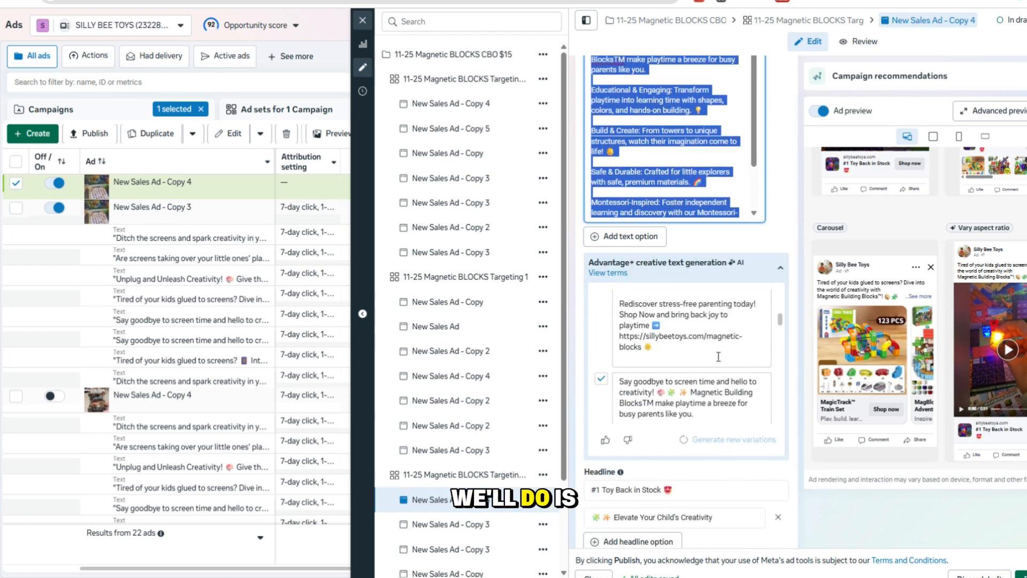
scroll(706, 359, "up", 8)
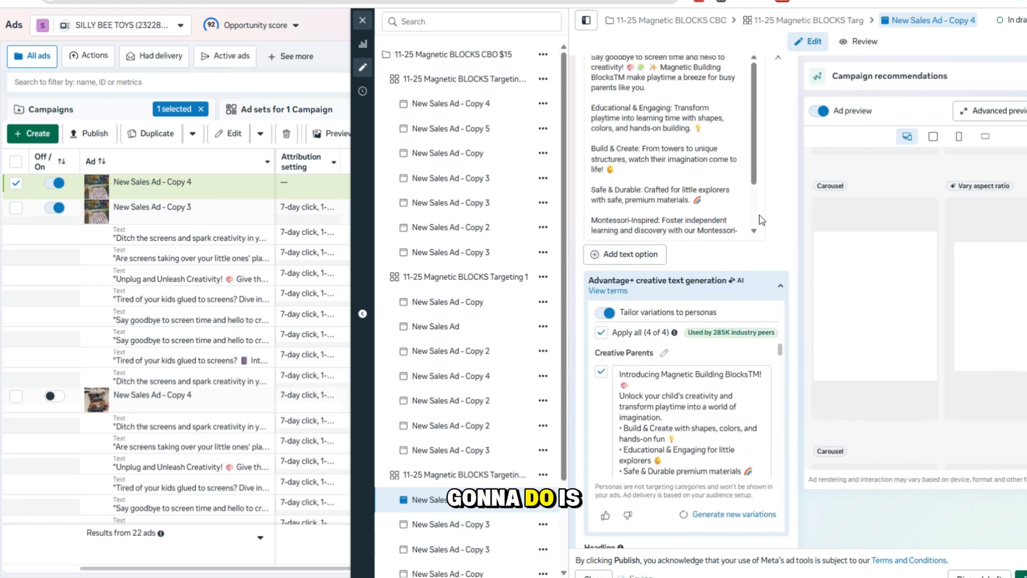
scroll(759, 220, "up", 1)
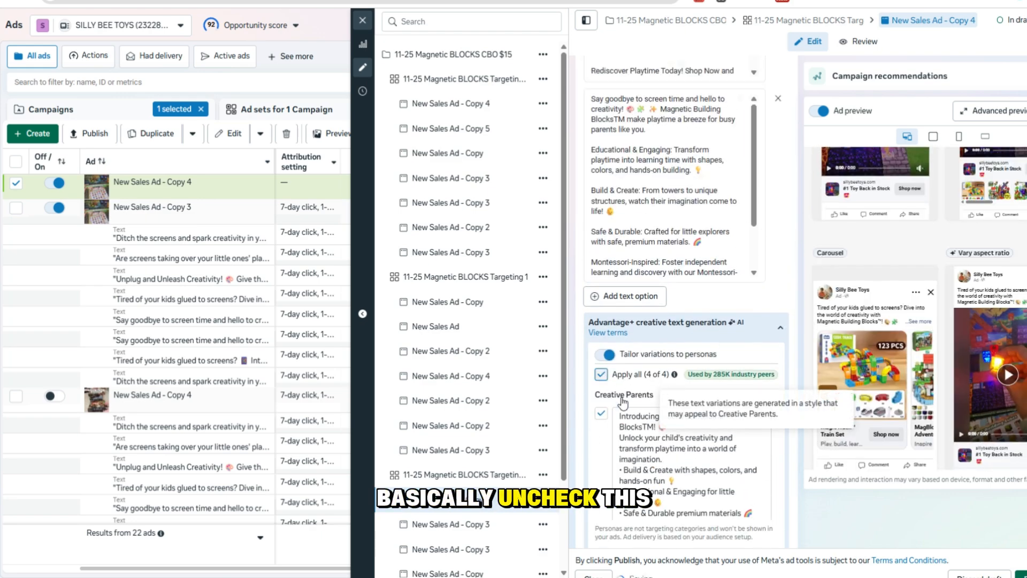
left_click(601, 374)
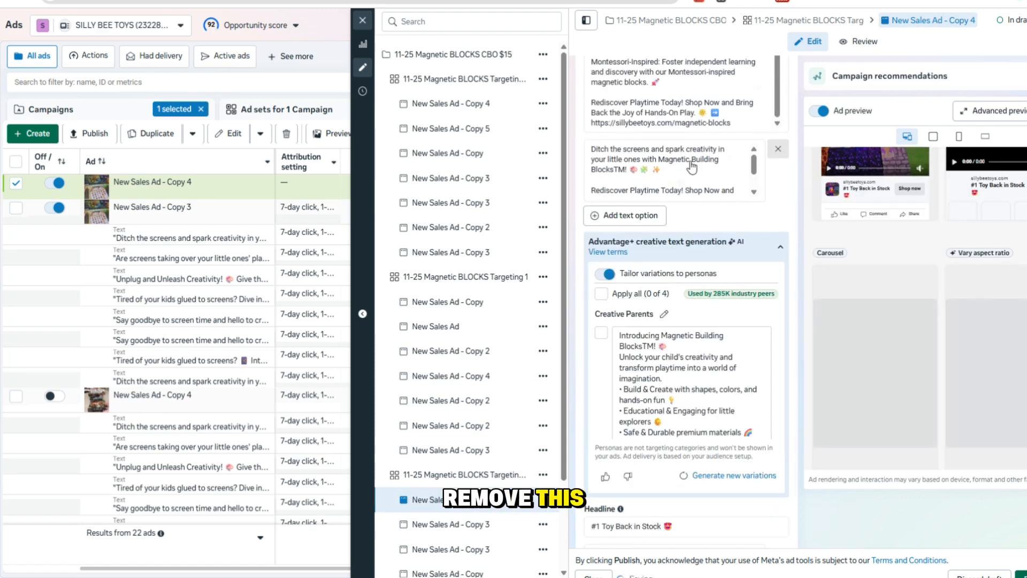
scroll(689, 165, "up", 5)
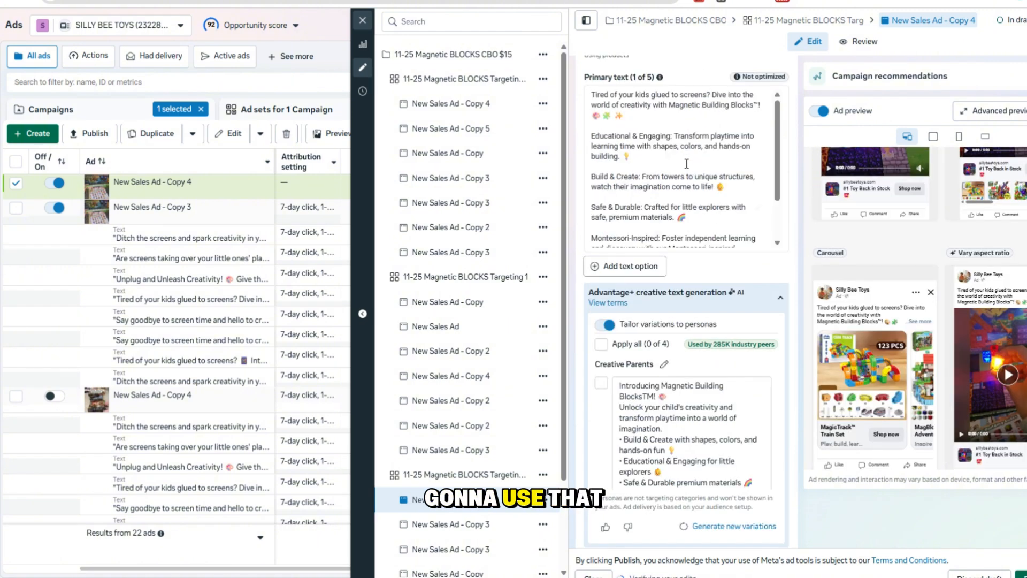
Replace the remaining "Tired of your kids glued to screens?" primary text with the copied "Say goodbye to screen time" text and review it with the headlines
left_click(687, 164)
key("ctrl+a")
key("ctrl+v")
scroll(684, 152, "up", 2)
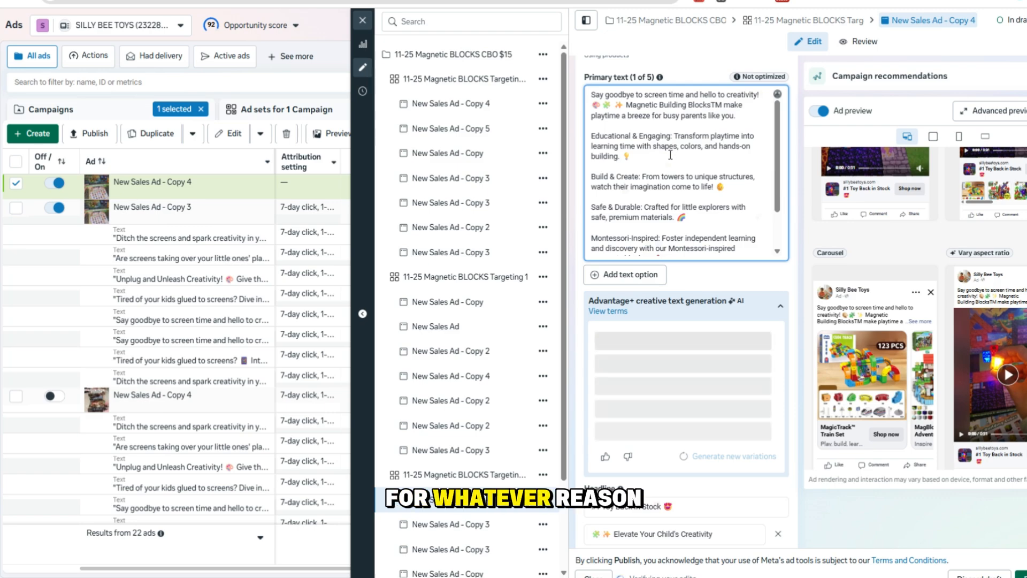
scroll(670, 155, "down", 1)
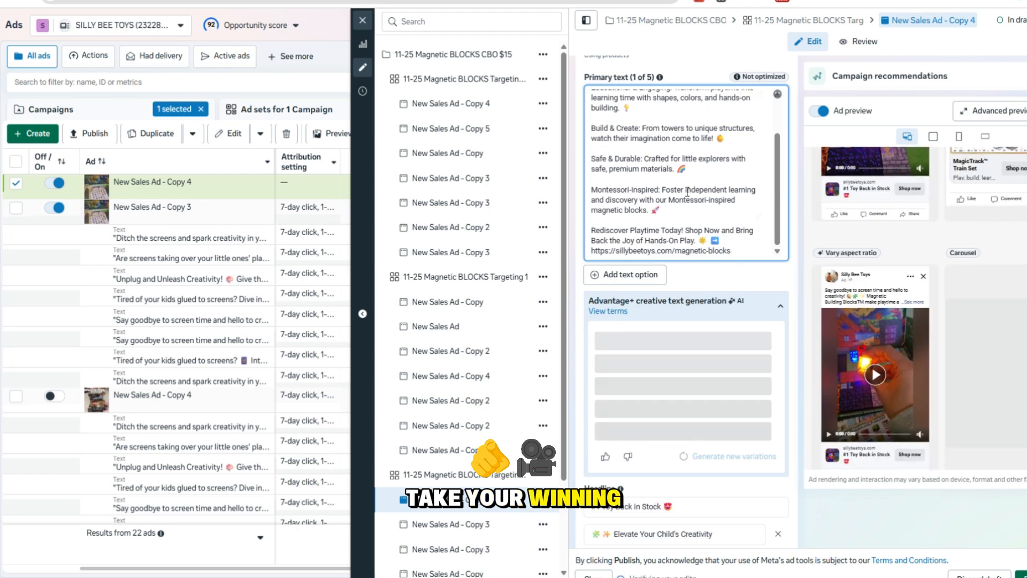
scroll(715, 339, "down", 1)
scroll(717, 336, "down", 1)
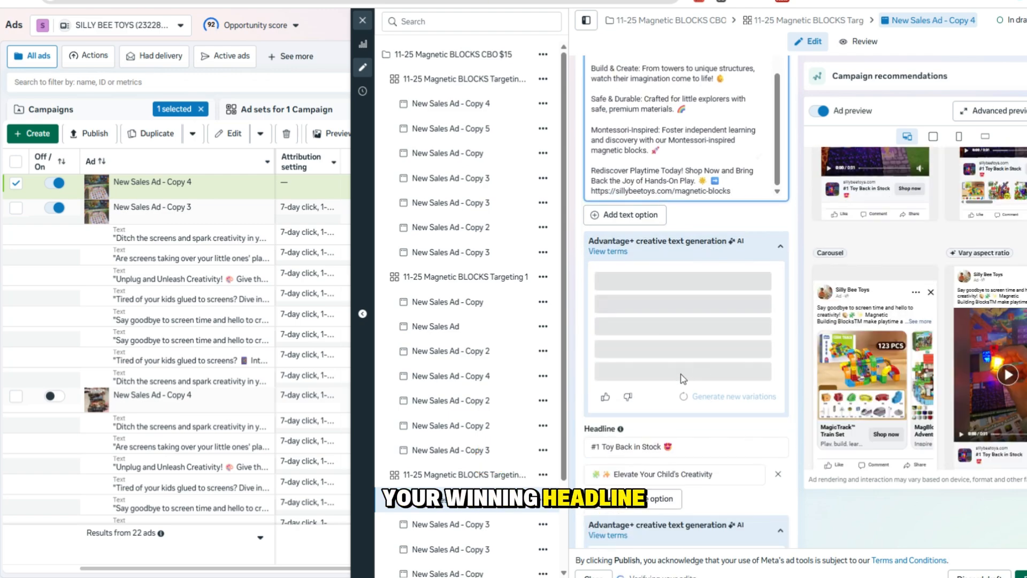
scroll(680, 423, "down", 1)
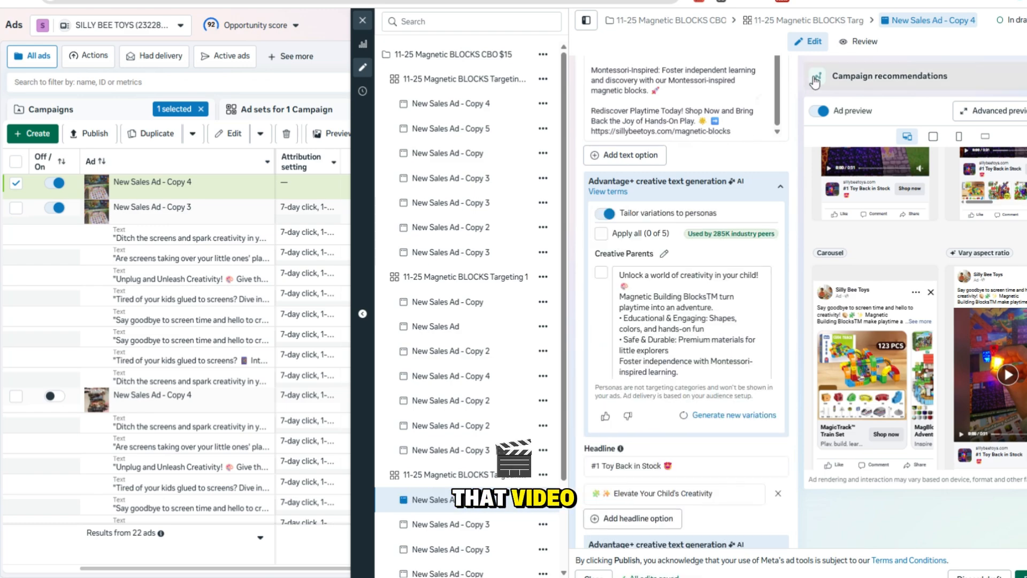
Play the ad's Facebook Feed preview video, pause it at several points to examine where it could be split, and look over the other preview variations
mouse_move(904, 269)
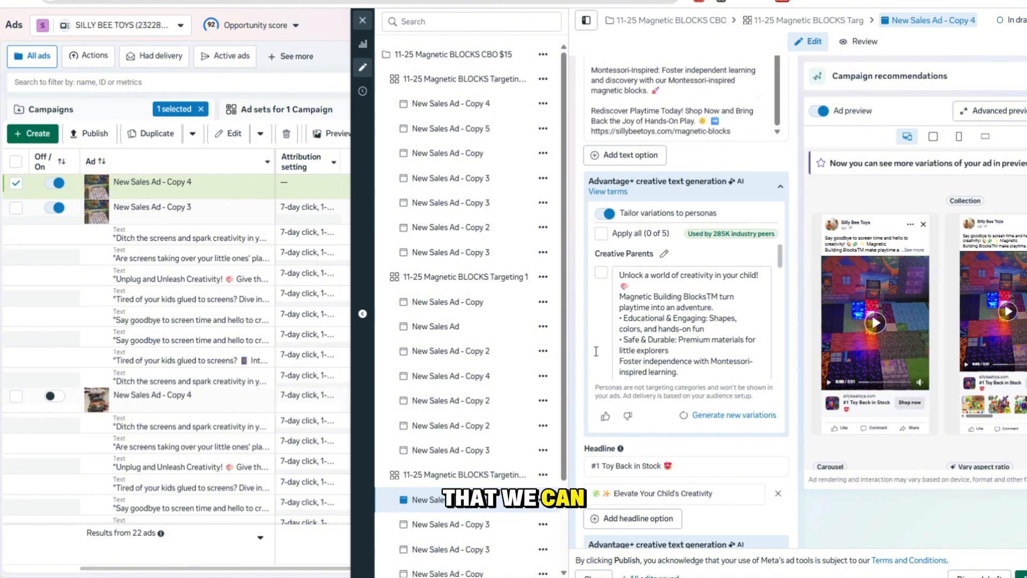
left_click(362, 313)
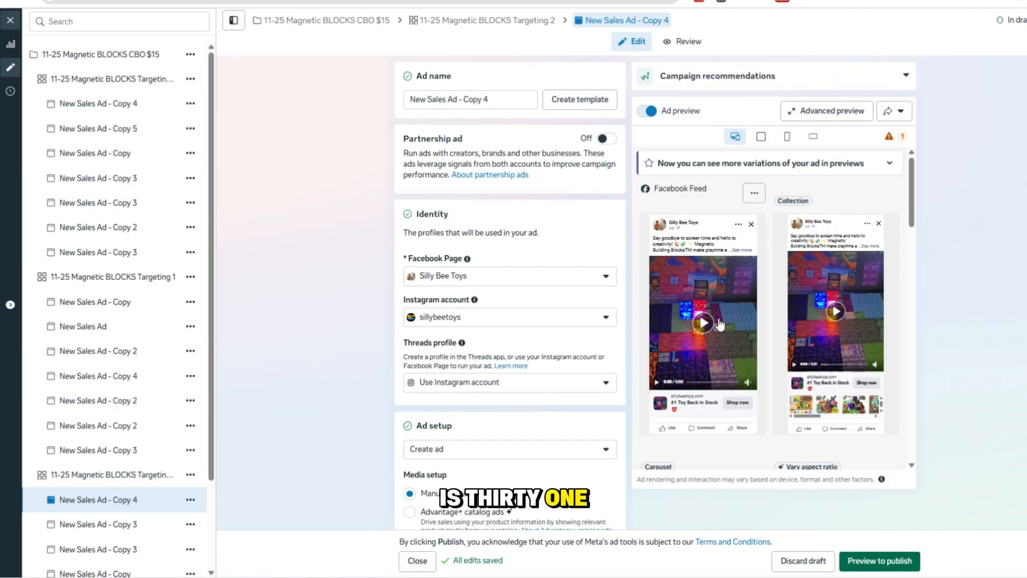
left_click(702, 323)
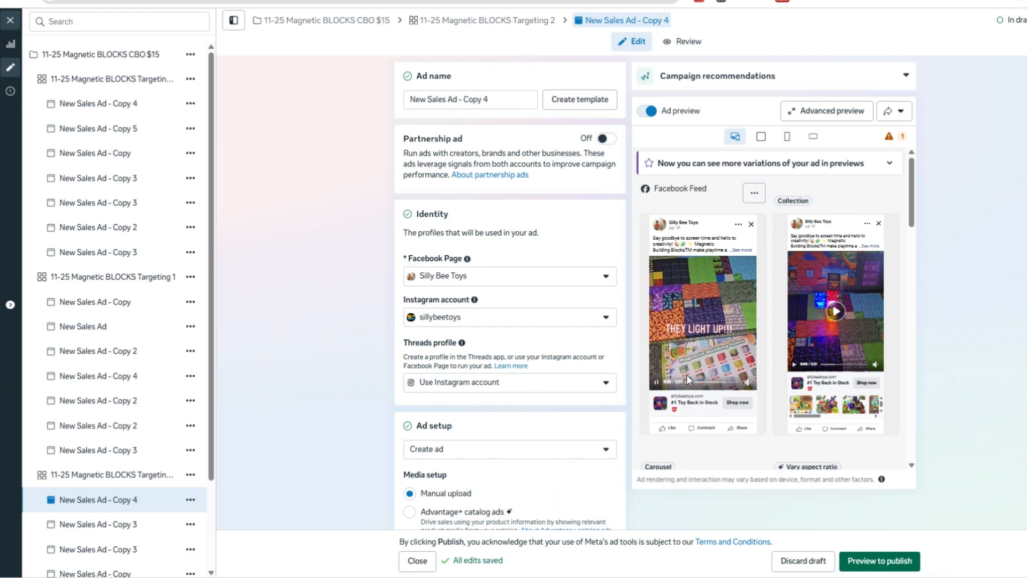
left_click(657, 382)
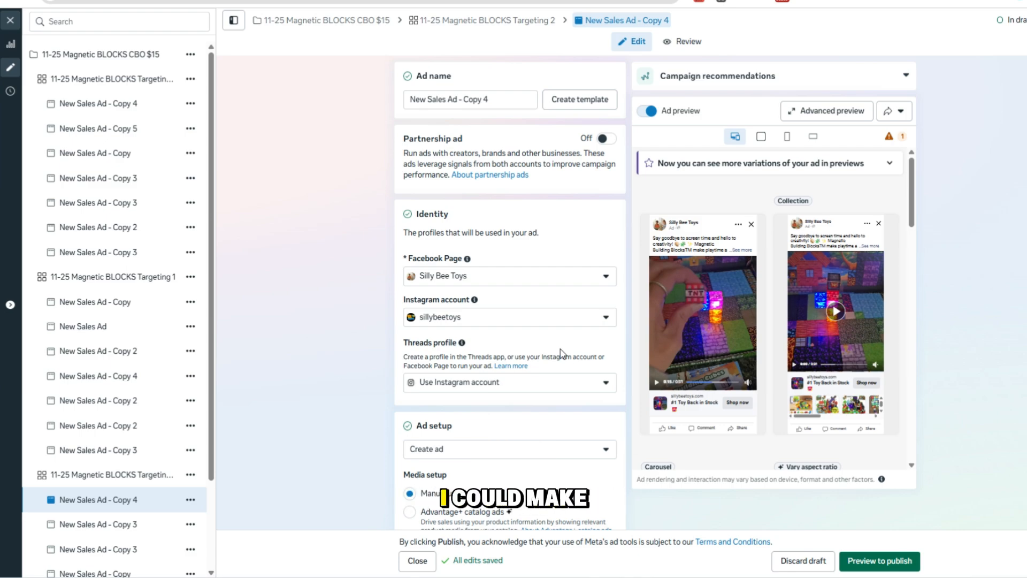
left_click(704, 384)
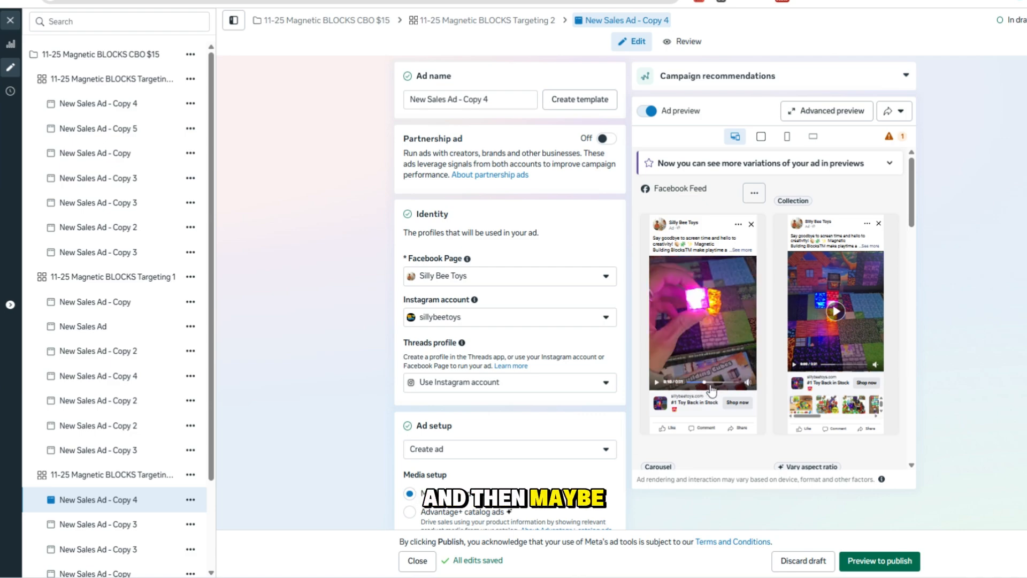
left_click(711, 386)
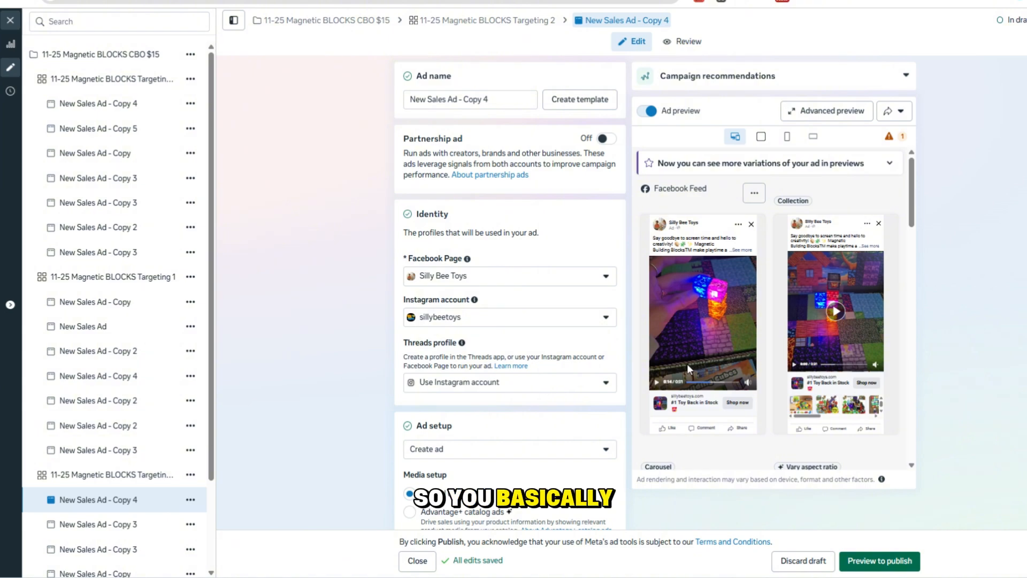
scroll(671, 278, "down", 4)
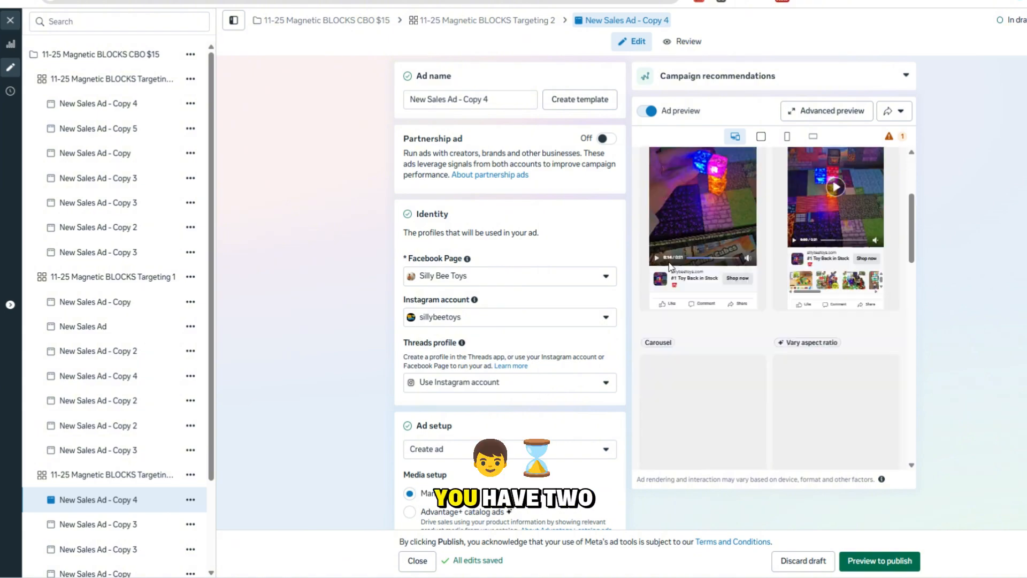
scroll(527, 287, "down", 2)
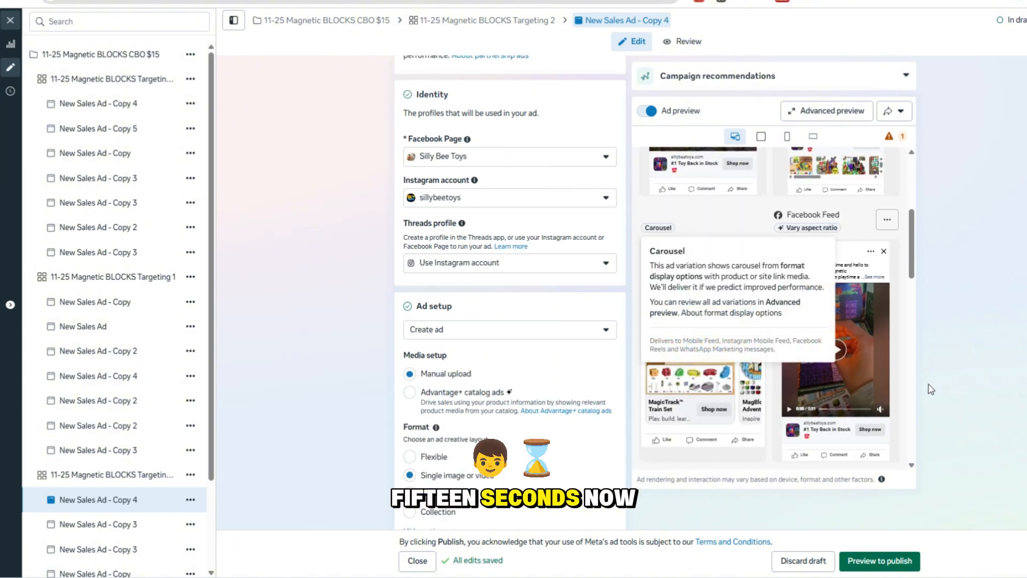
scroll(387, 313, "down", 10)
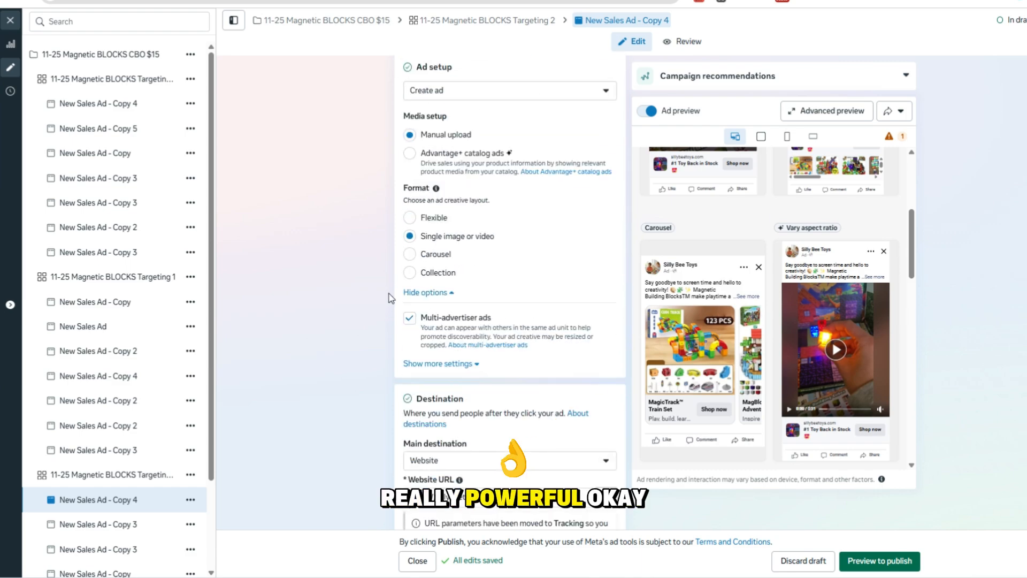
scroll(327, 309, "up", 8)
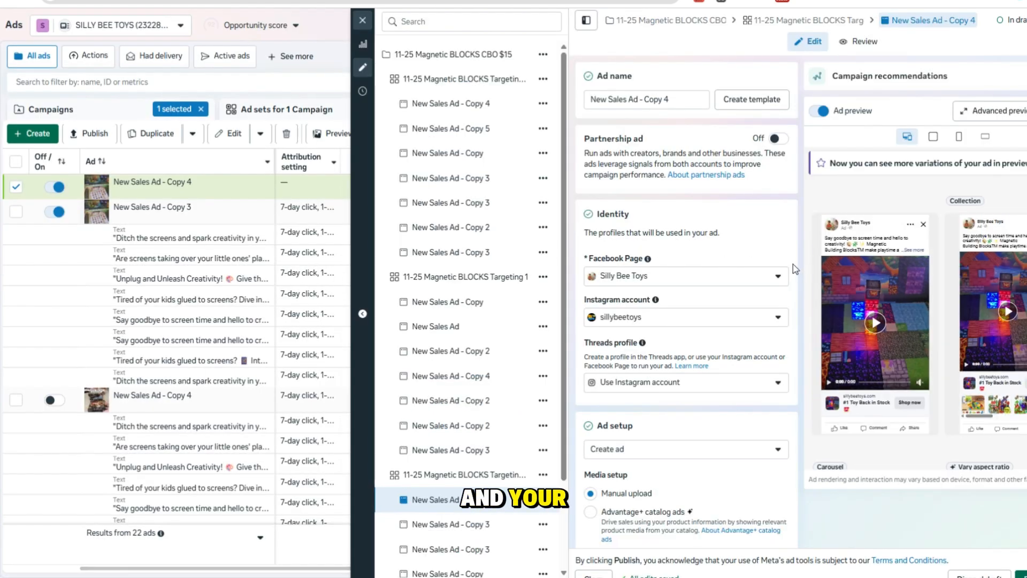
Duplicate the edited ad and name the new copy "WINNG TEXT"
scroll(715, 260, "down", 10)
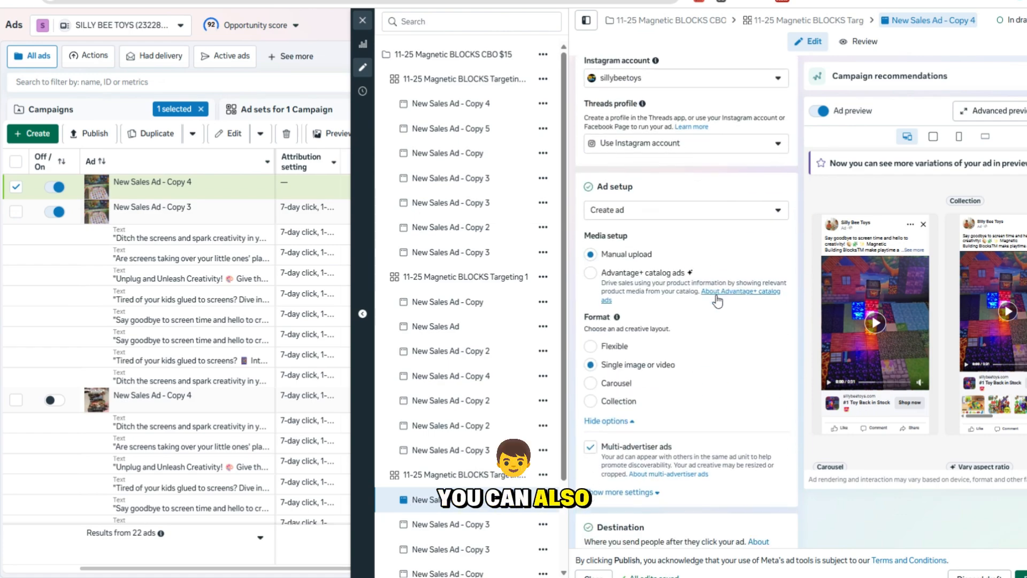
scroll(729, 350, "down", 5)
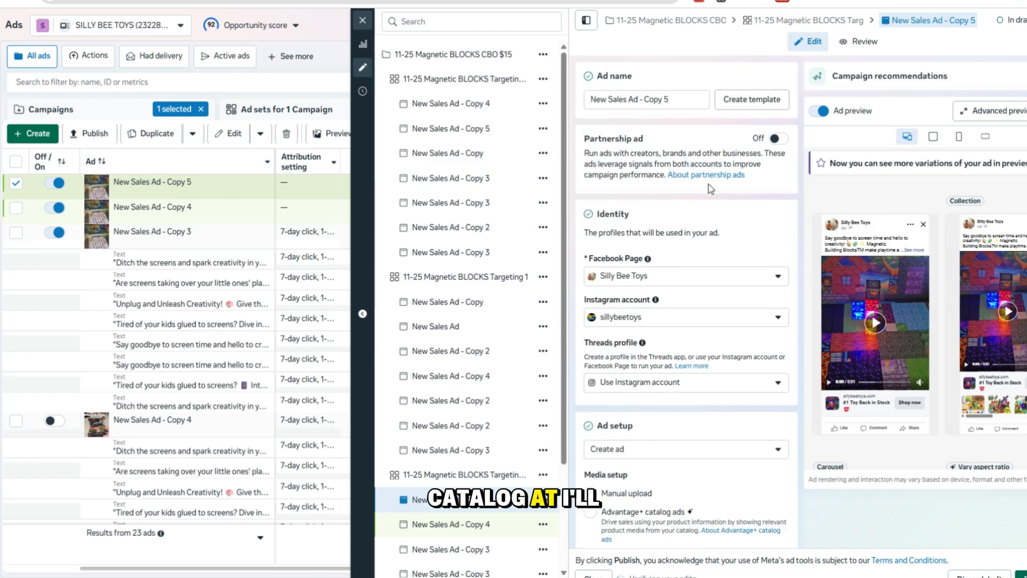
left_click_drag(684, 103, 491, 108)
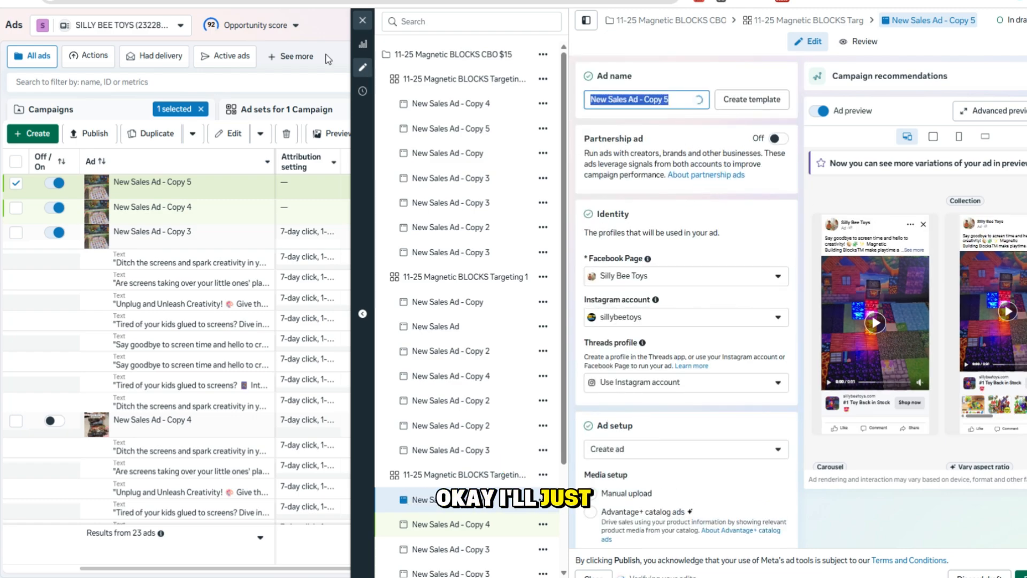
type("WIN")
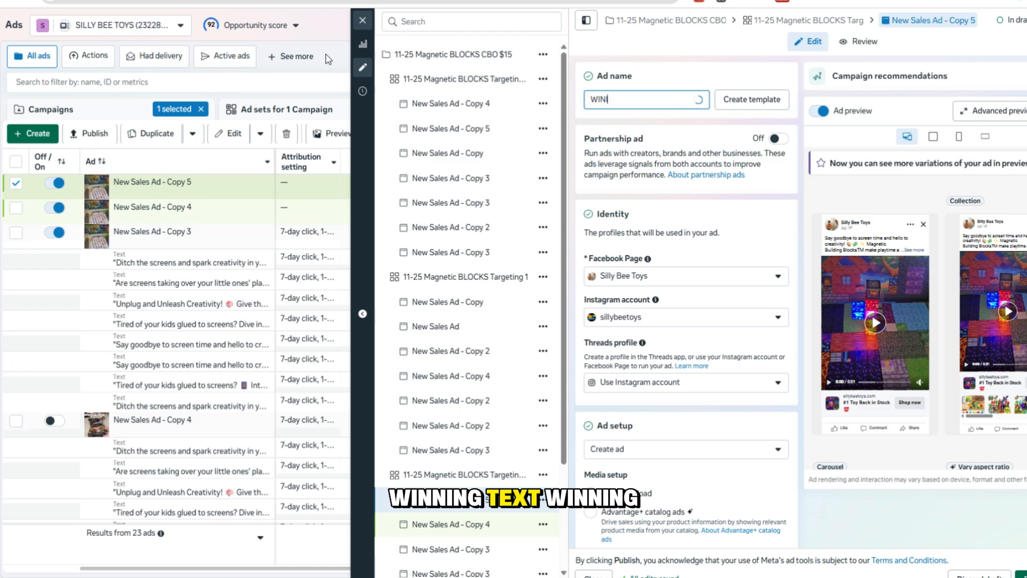
type("IN")
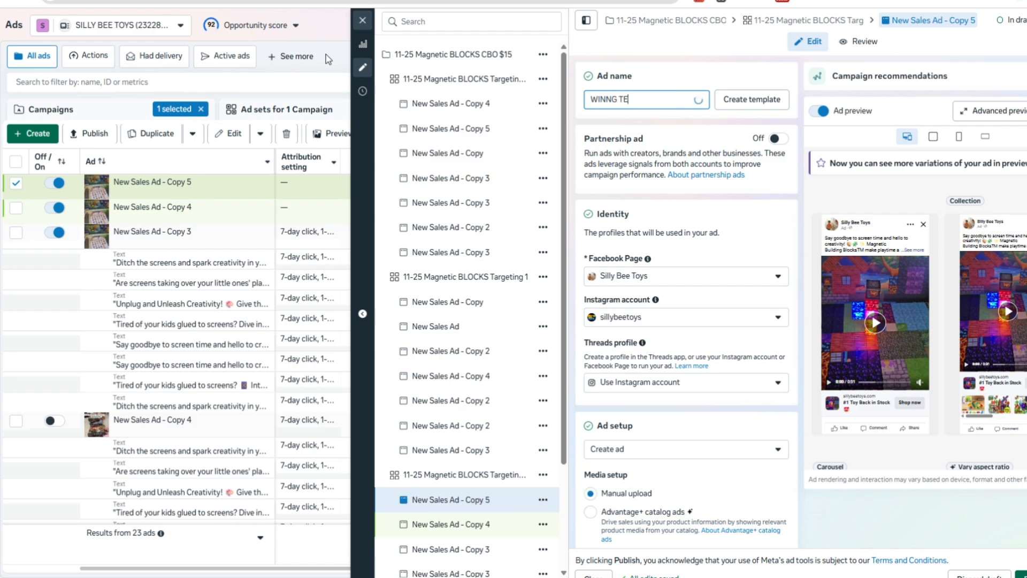
type("XT")
Switch the WINNG TEXT ad's media setup to Advantage+ catalog ads and its format to Carousel
scroll(733, 309, "down", 8)
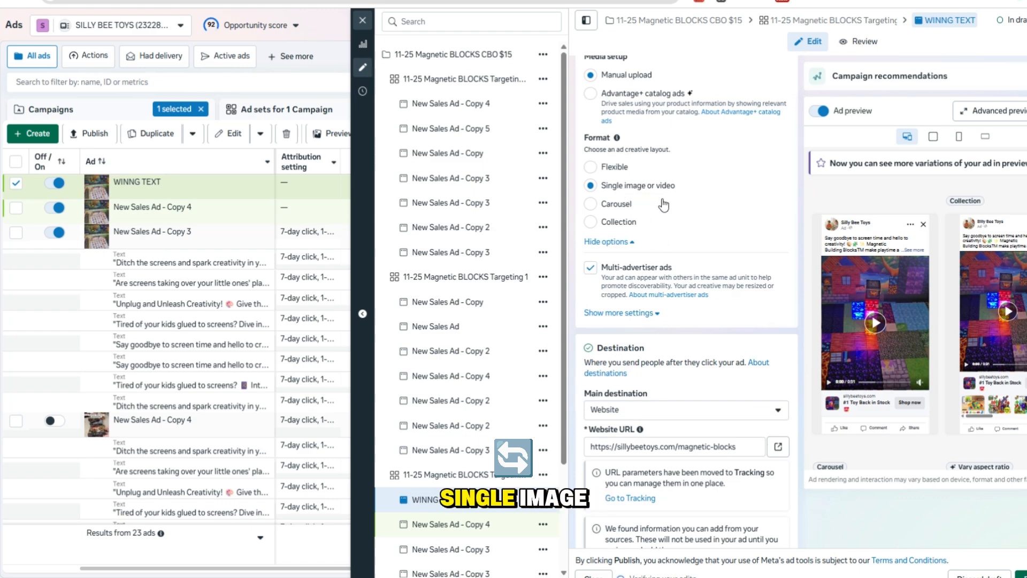
left_click(651, 100)
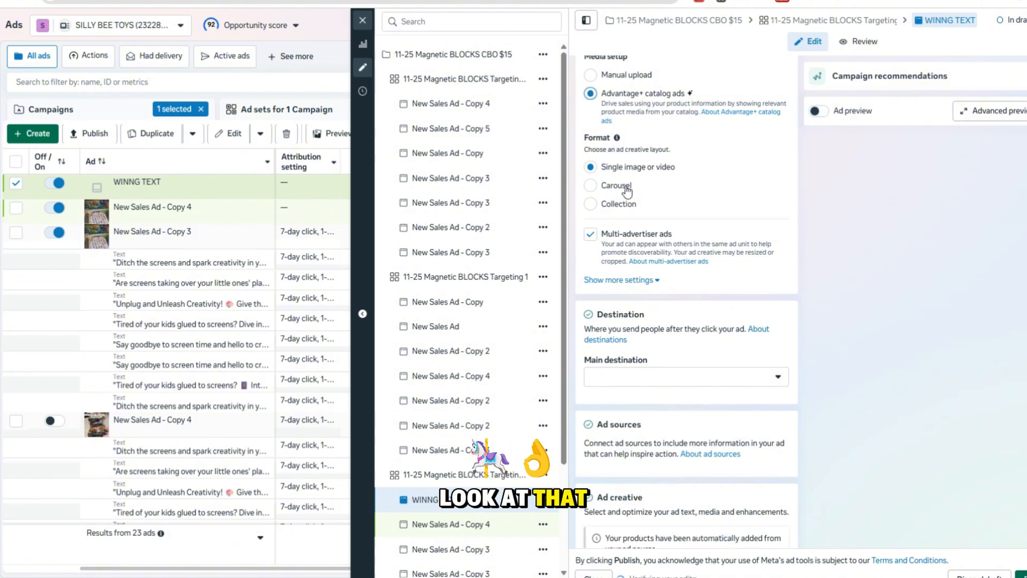
left_click(591, 185)
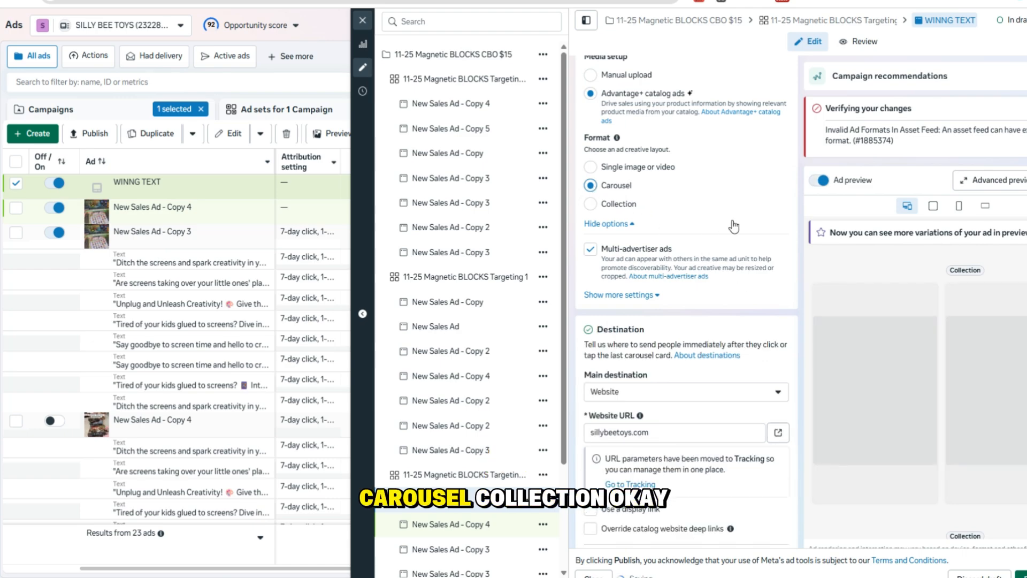
Set the catalog ad's product set to Magnetic Blocks Collection, keeping Shopify Product Catalog as the catalog
scroll(675, 306, "down", 2)
scroll(679, 299, "down", 6)
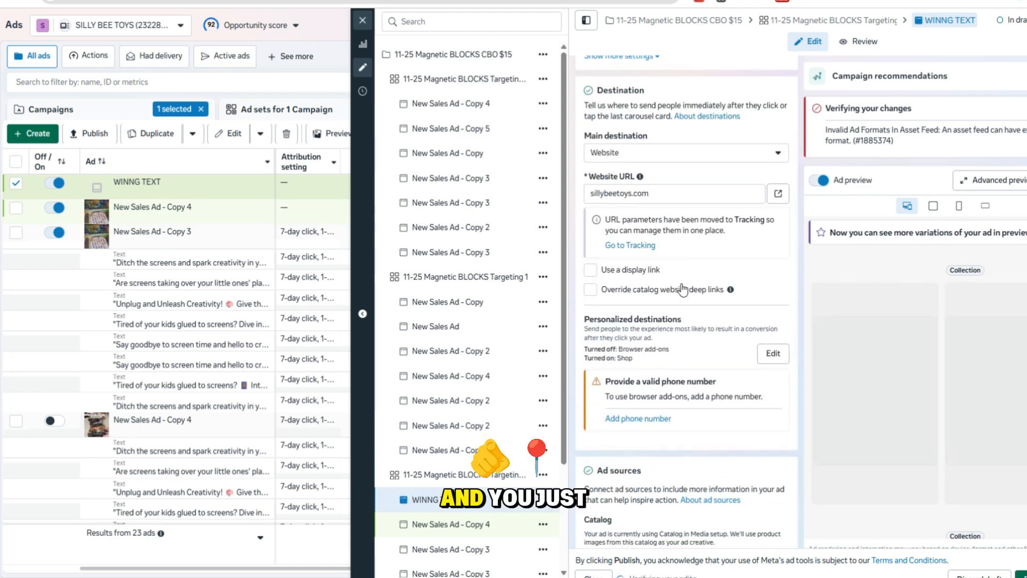
scroll(712, 177, "down", 4)
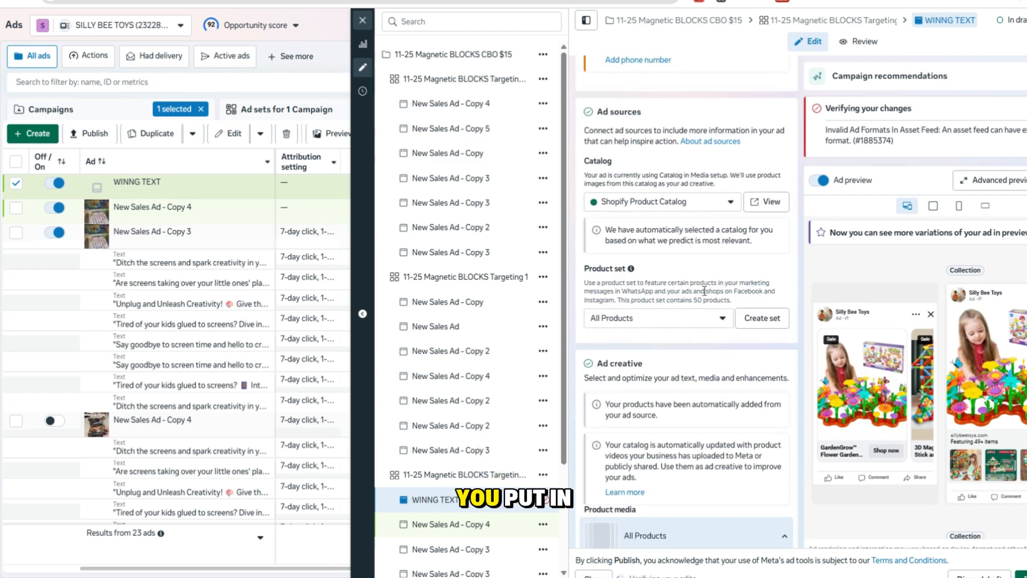
left_click(654, 207)
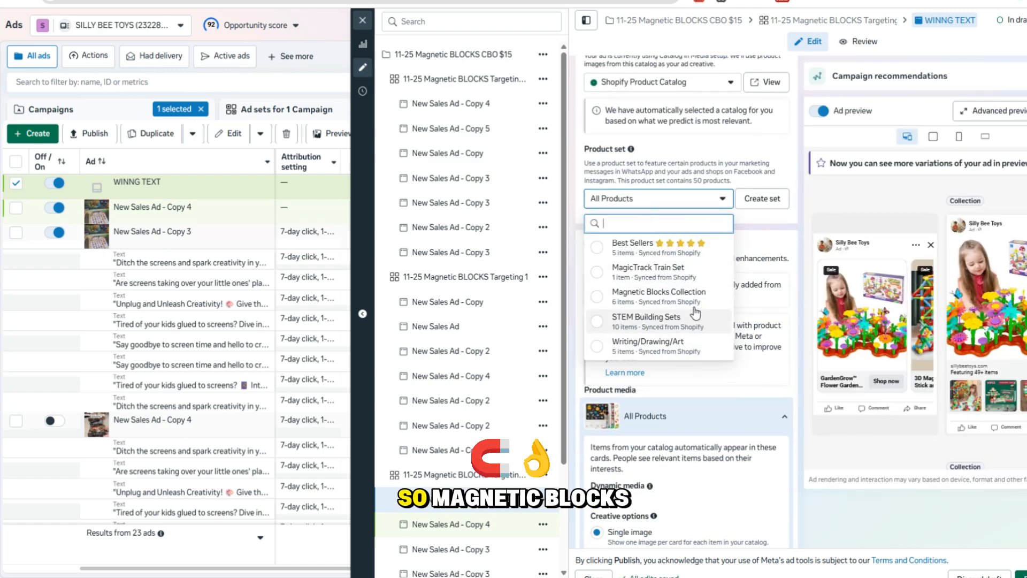
left_click(666, 297)
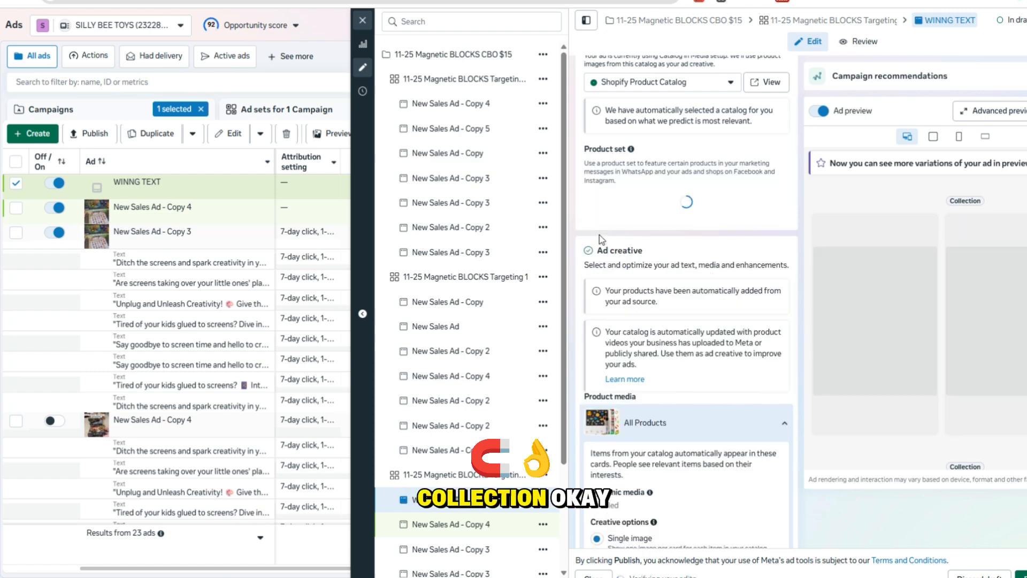
Check the product media's creative options and add the 720 × 1280 account video starting with "video_bc4c6" as the ad's selected media
scroll(740, 334, "down", 4)
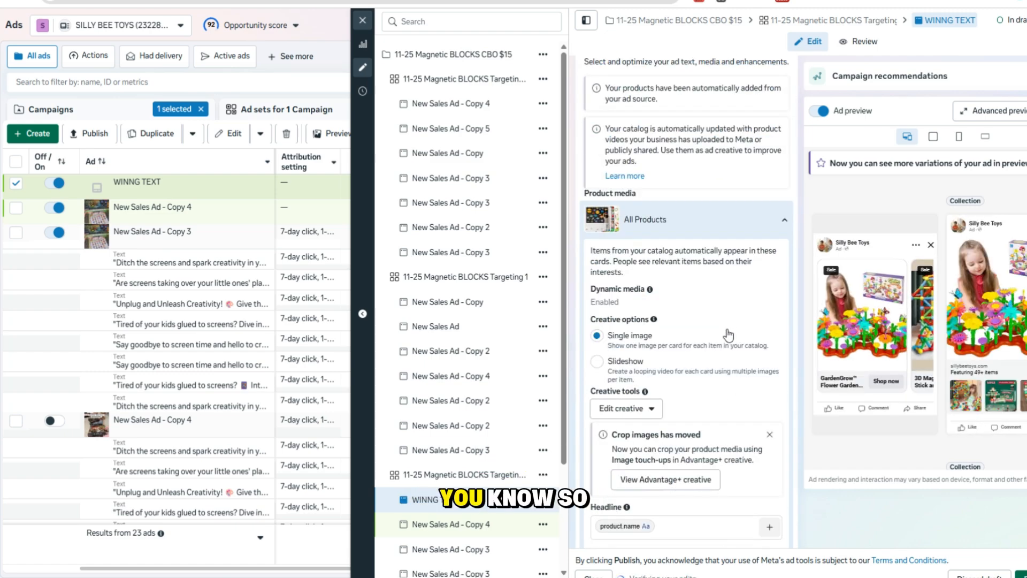
scroll(723, 230, "down", 3)
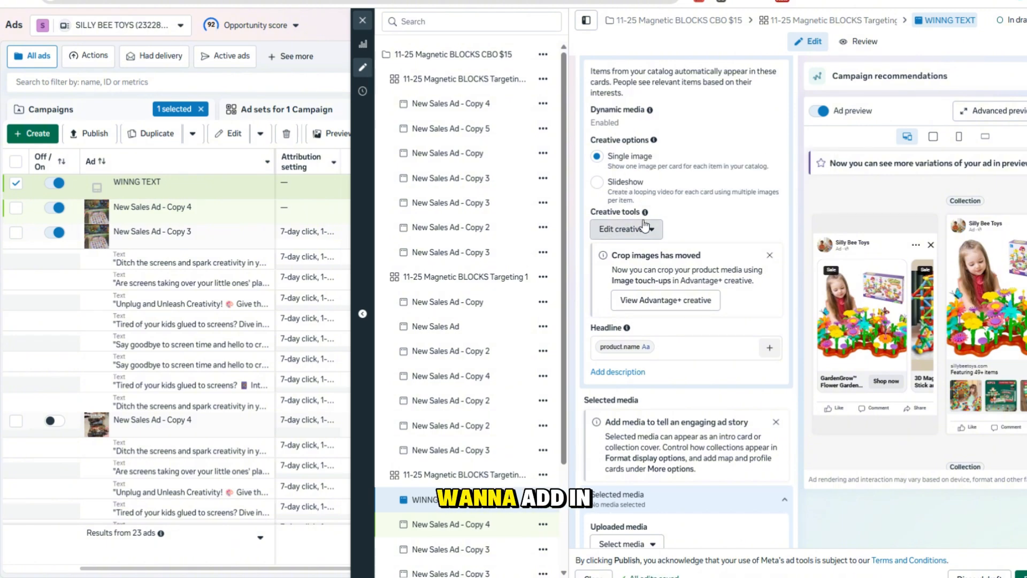
scroll(687, 181, "up", 2)
scroll(686, 176, "up", 2)
scroll(642, 225, "down", 3)
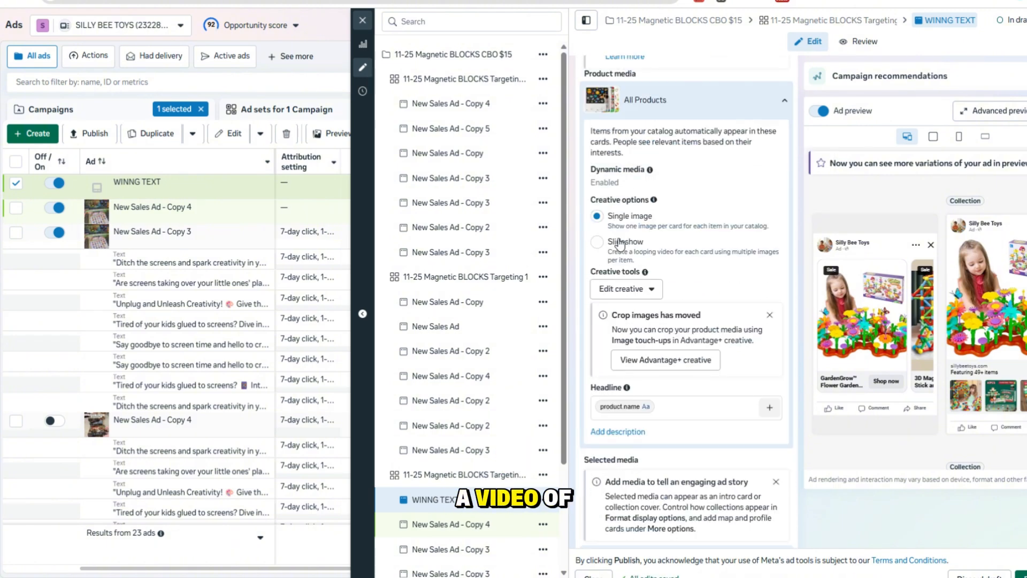
left_click(623, 289)
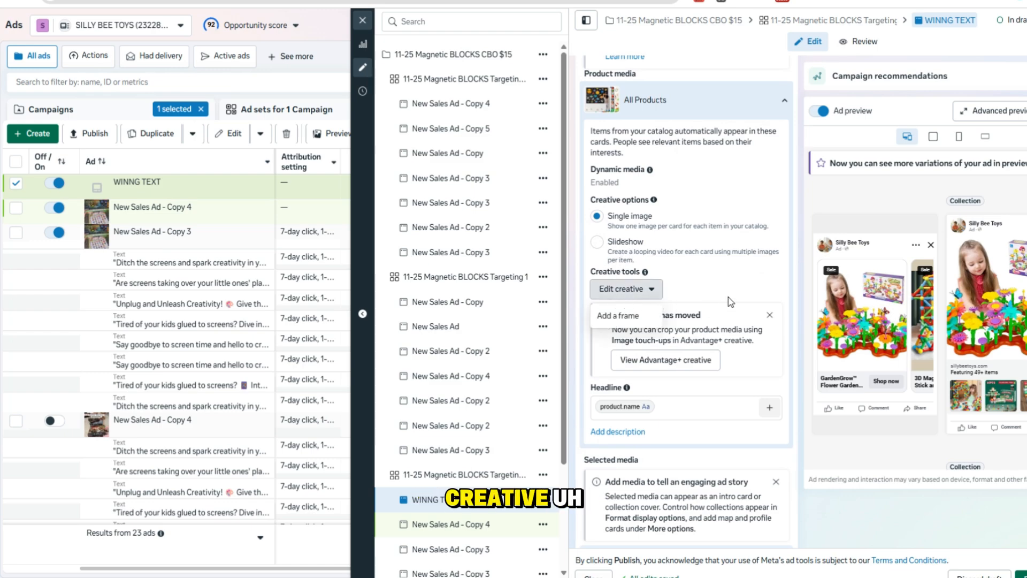
scroll(729, 299, "down", 5)
left_click(645, 306)
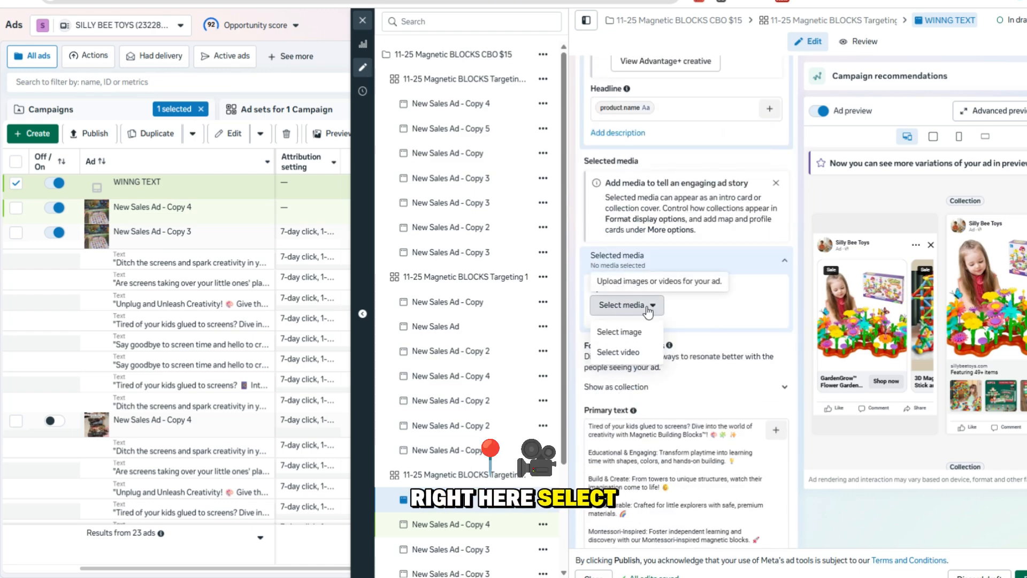
left_click(618, 352)
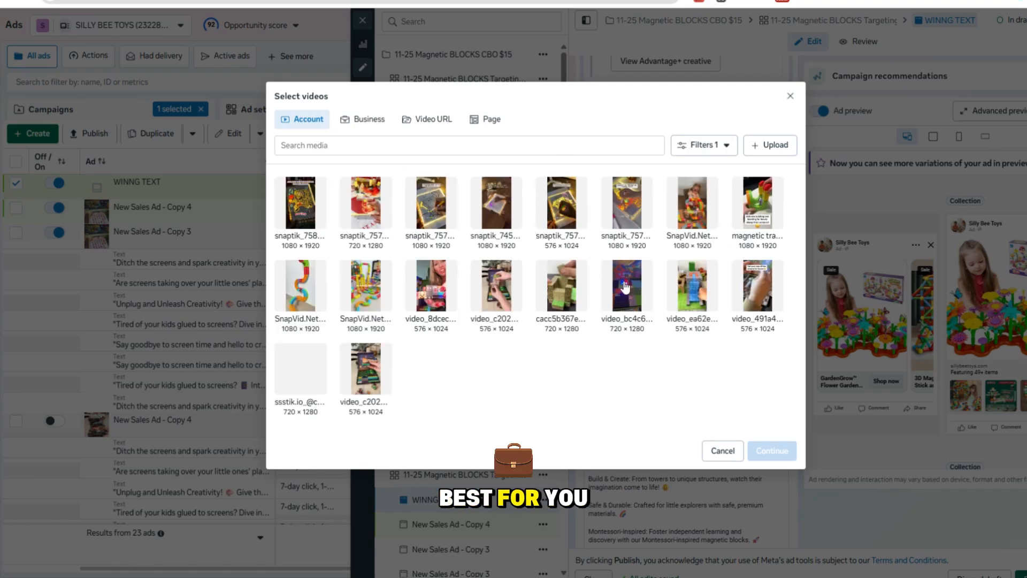
left_click(625, 288)
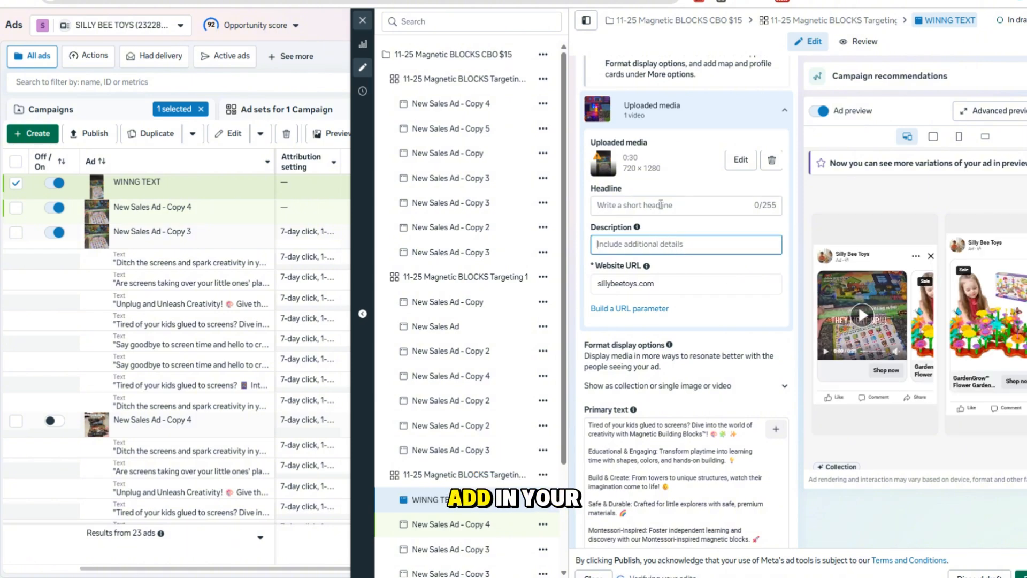
Replace the catalog ad's primary text with the copied "Say goodbye to screen time and hello to creativity!" text
left_click(682, 472)
scroll(695, 406, "down", 2)
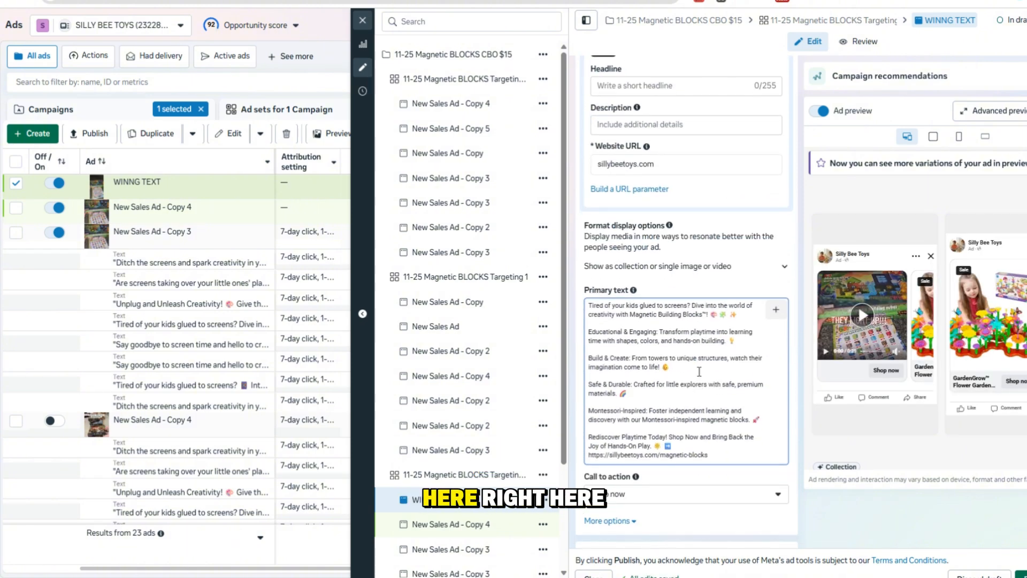
key("ctrl+a")
key("ctrl+v")
left_click(572, 300)
scroll(573, 300, "down", 1)
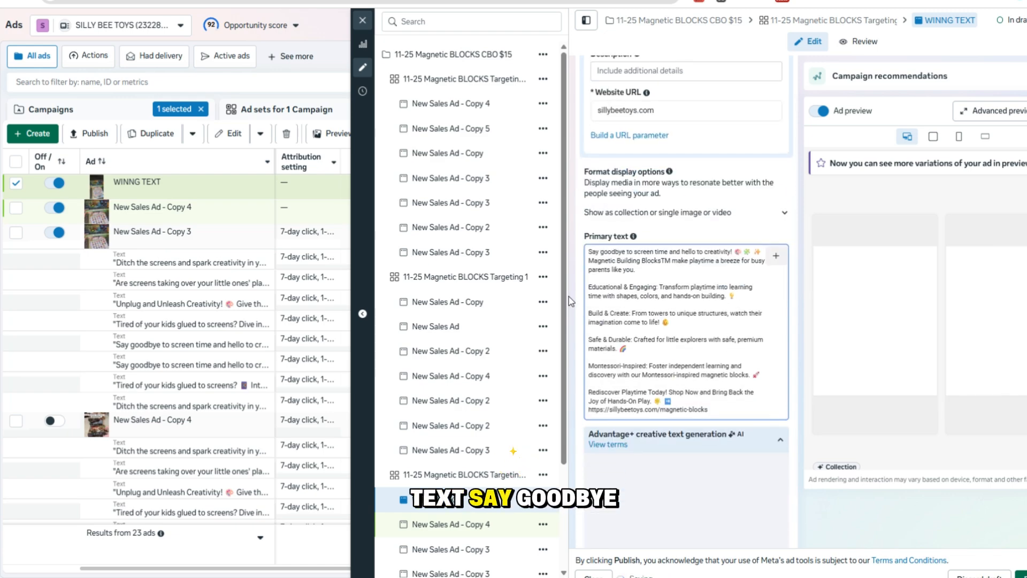
left_click_drag(755, 262, 599, 229)
left_click(663, 245)
left_click(690, 261)
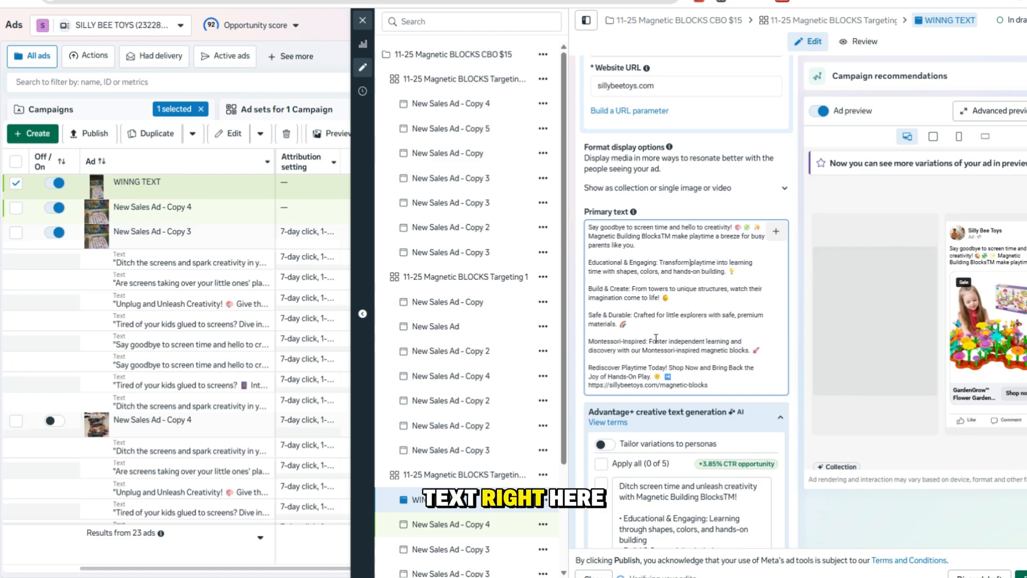
Browse forward through the product cards of the Facebook Feed carousel preview and return to the video card
scroll(656, 339, "down", 2)
scroll(658, 339, "up", 4)
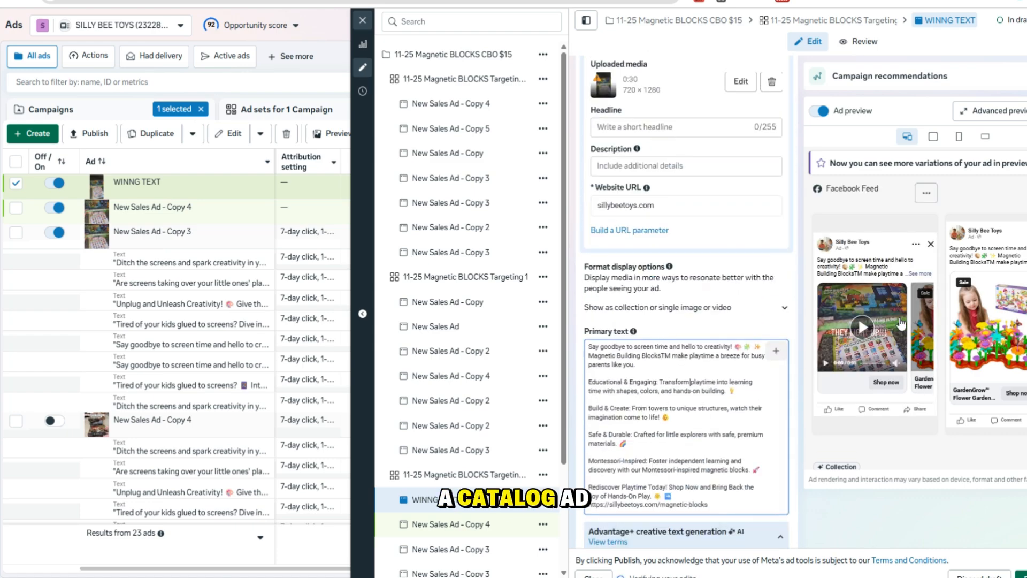
left_click(925, 339)
left_click(925, 338)
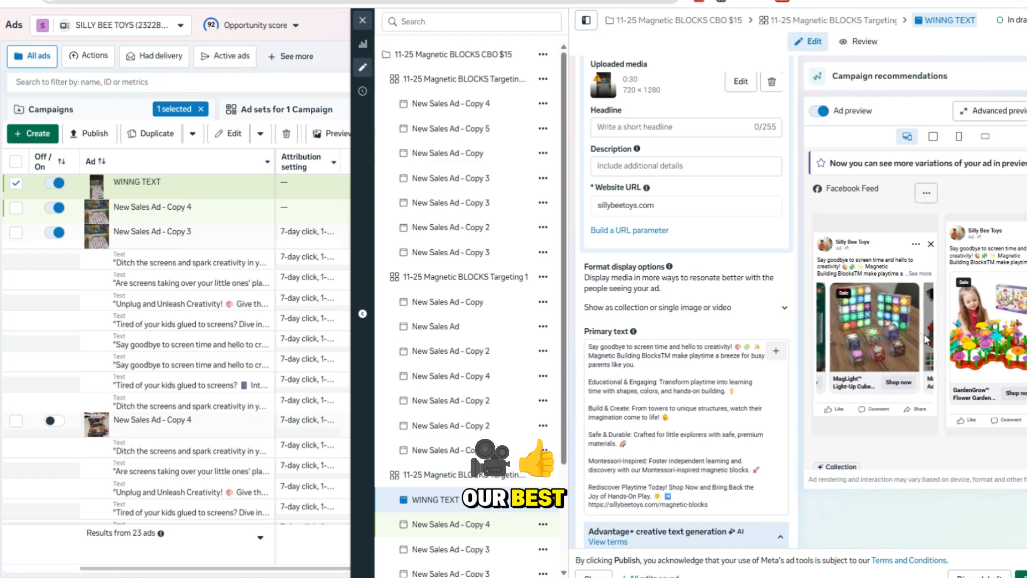
left_click(831, 337)
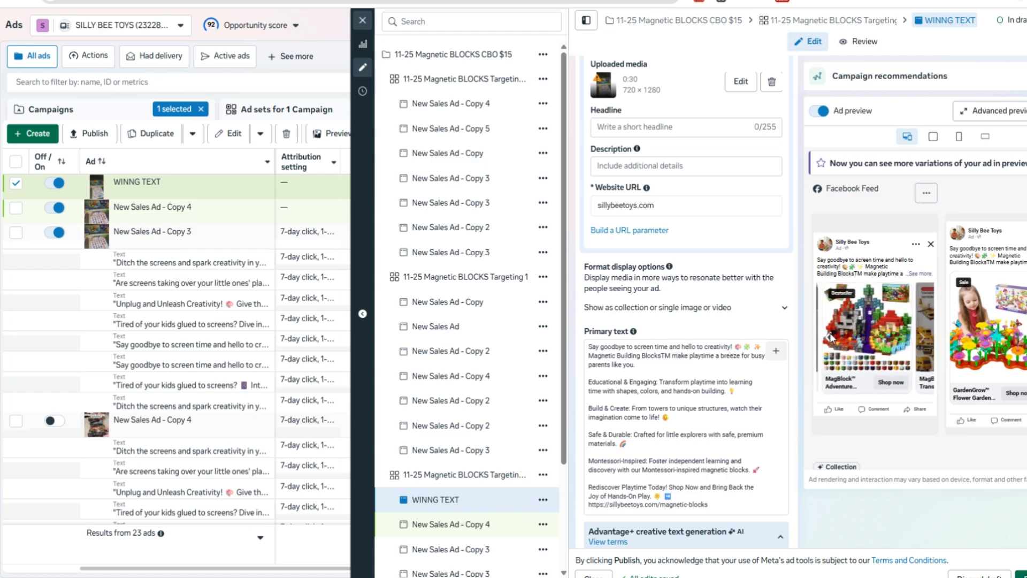
left_click(830, 338)
left_click(830, 338)
scroll(681, 257, "up", 1)
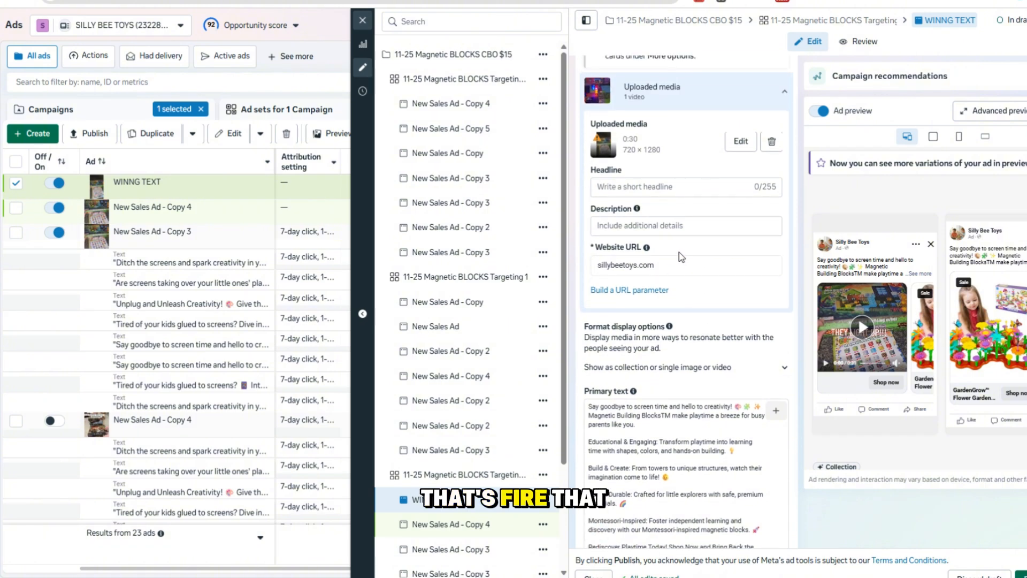
Close the ad editor and change the ads table's breakdown from Text to Headline (ad settings)
left_click(643, 194)
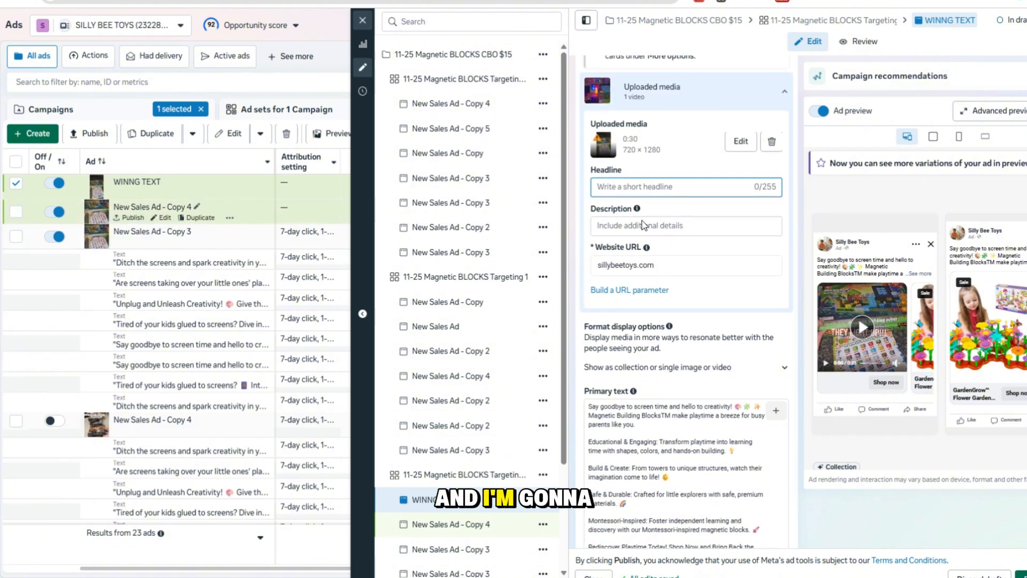
left_click(238, 212)
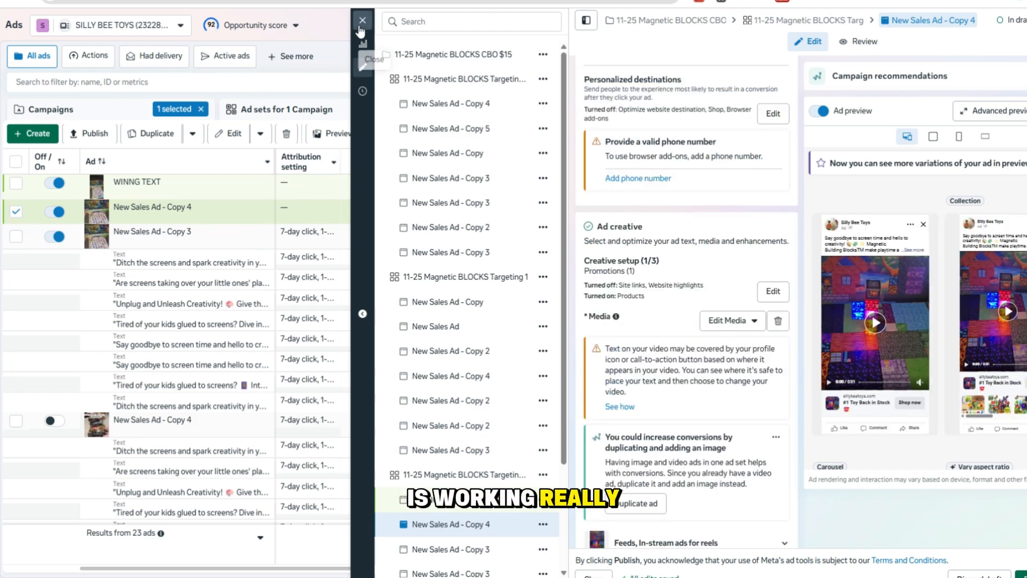
left_click(361, 22)
left_click(900, 135)
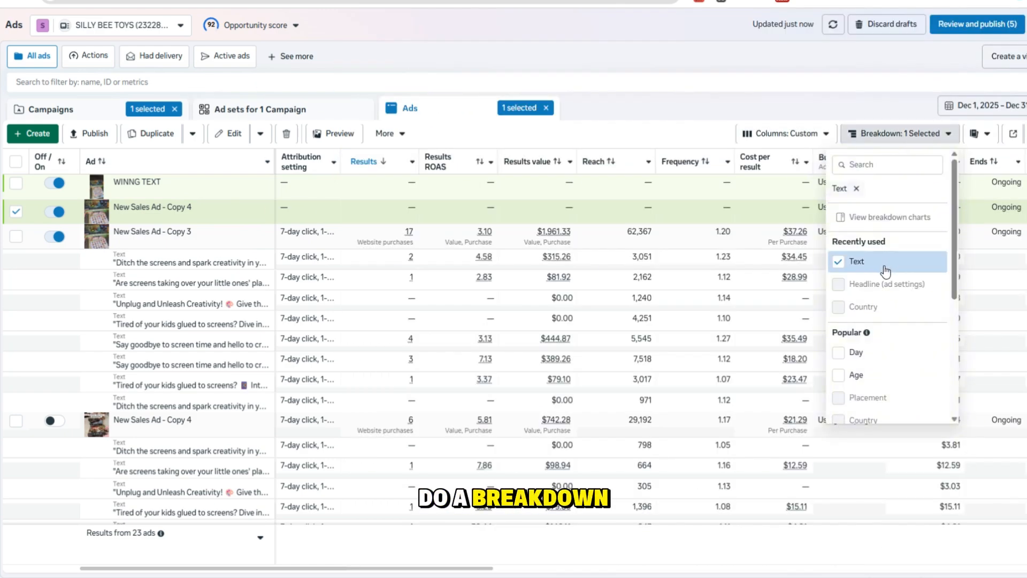
left_click(844, 264)
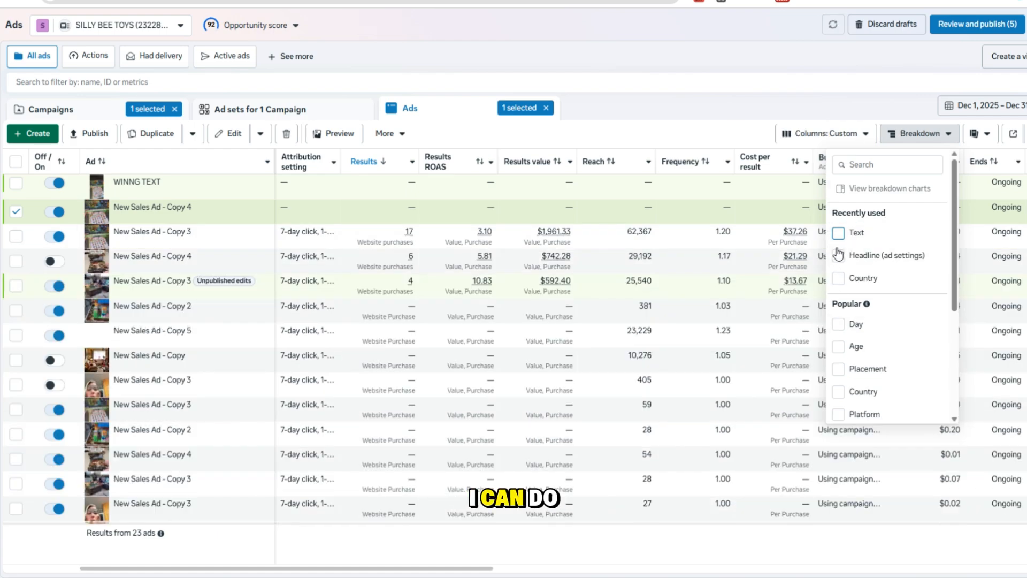
left_click(845, 256)
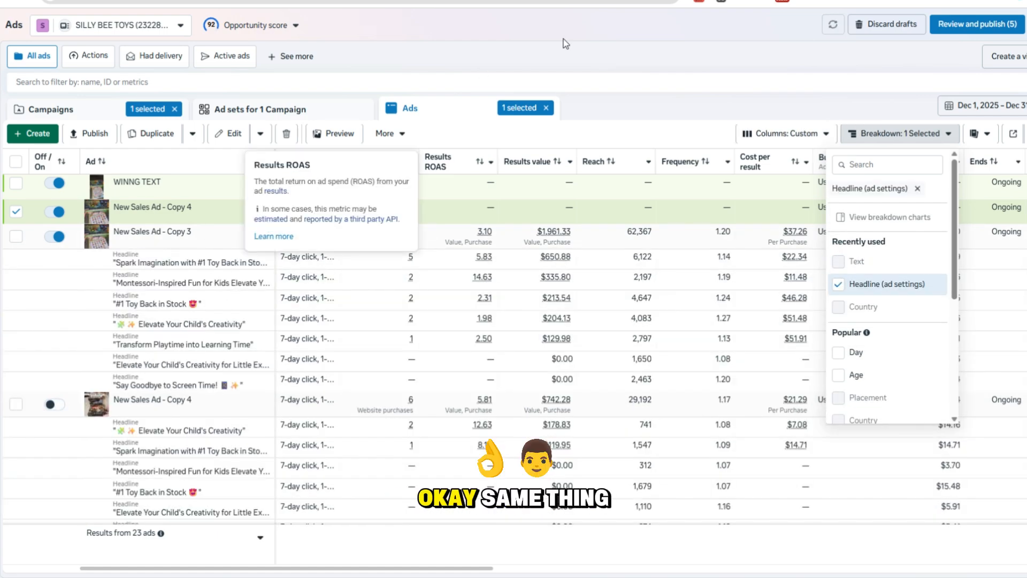
left_click(628, 40)
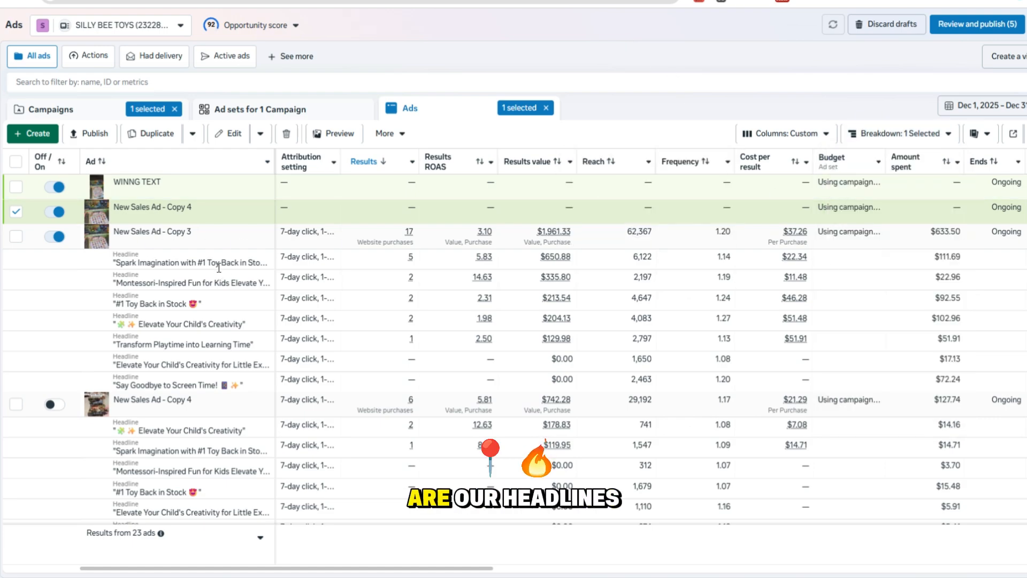
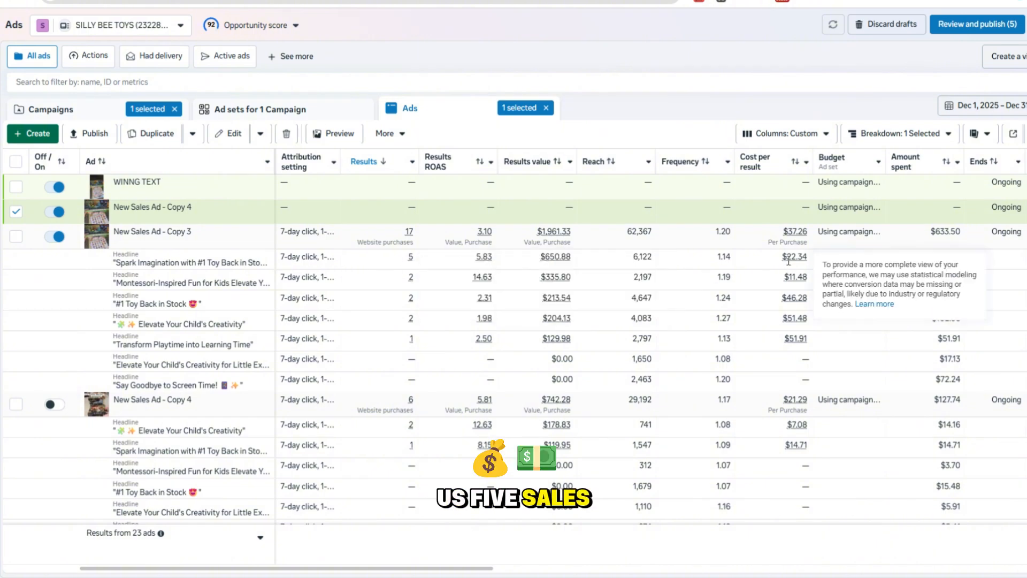
Copy the "Spark Imagination with #1 Toy Back in Stock" headline from New Sales Ad - Copy 3 and reopen the WINNG TEXT ad for editing
triple_click(135, 262)
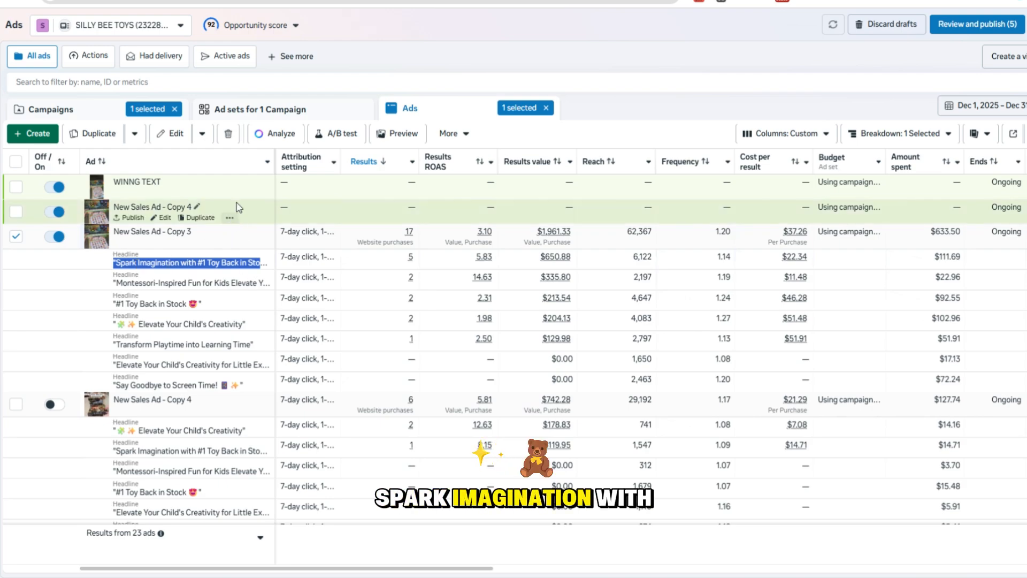
left_click(238, 183)
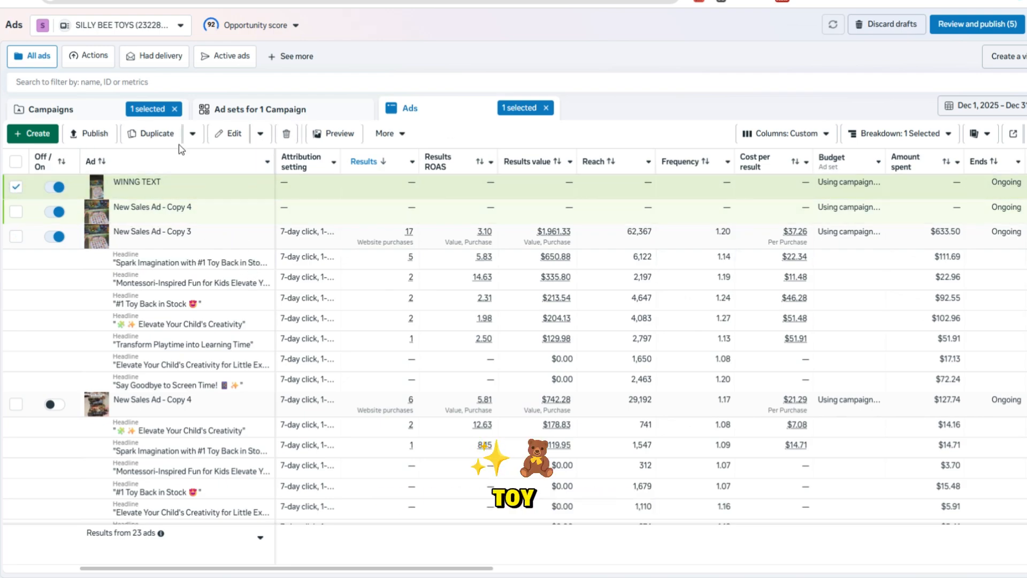
left_click(228, 133)
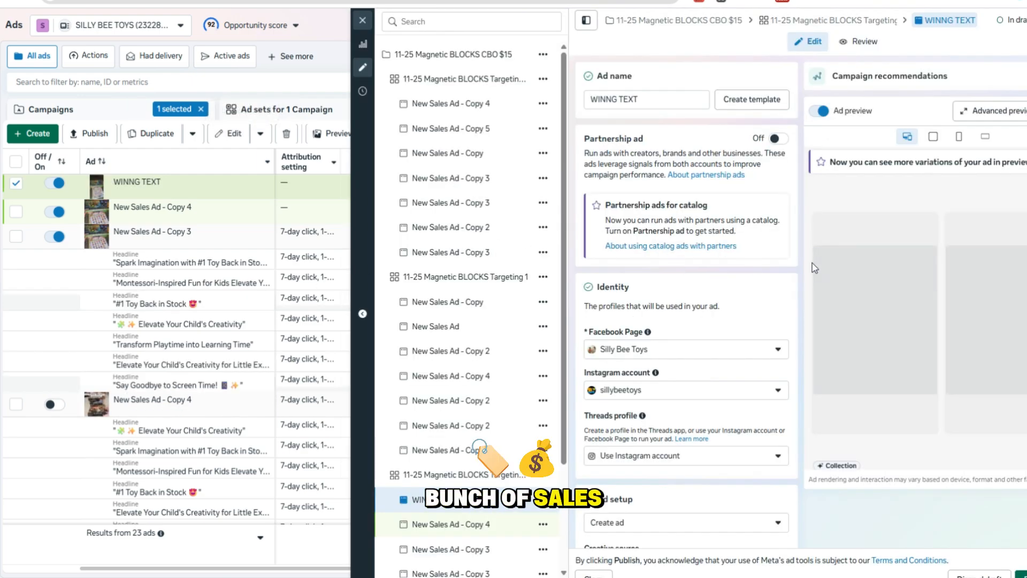
Turn off including other products from the catalog for the Magnetic Blocks Collection product set
scroll(675, 254, "down", 15)
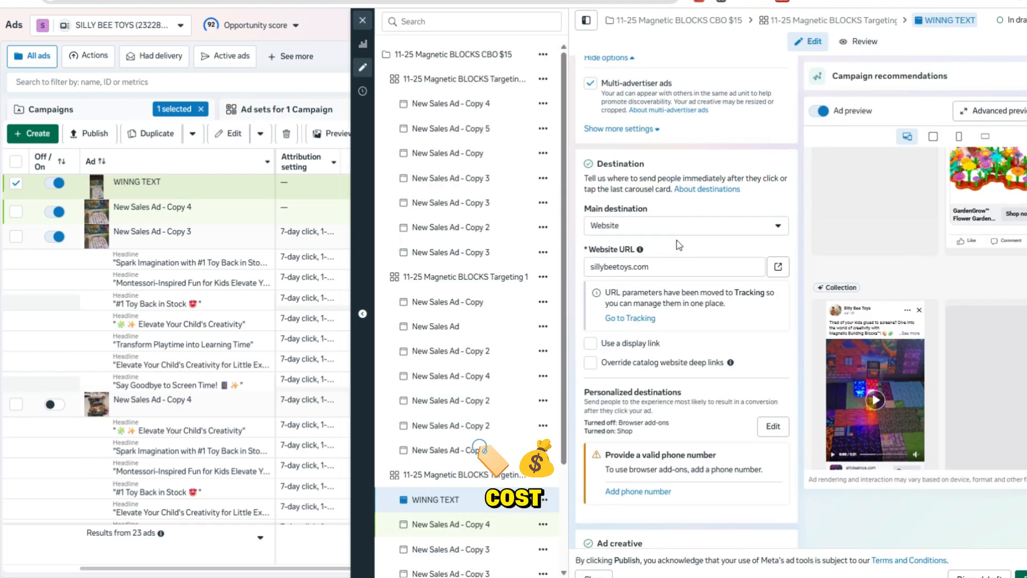
scroll(680, 244, "down", 3)
scroll(694, 243, "down", 6)
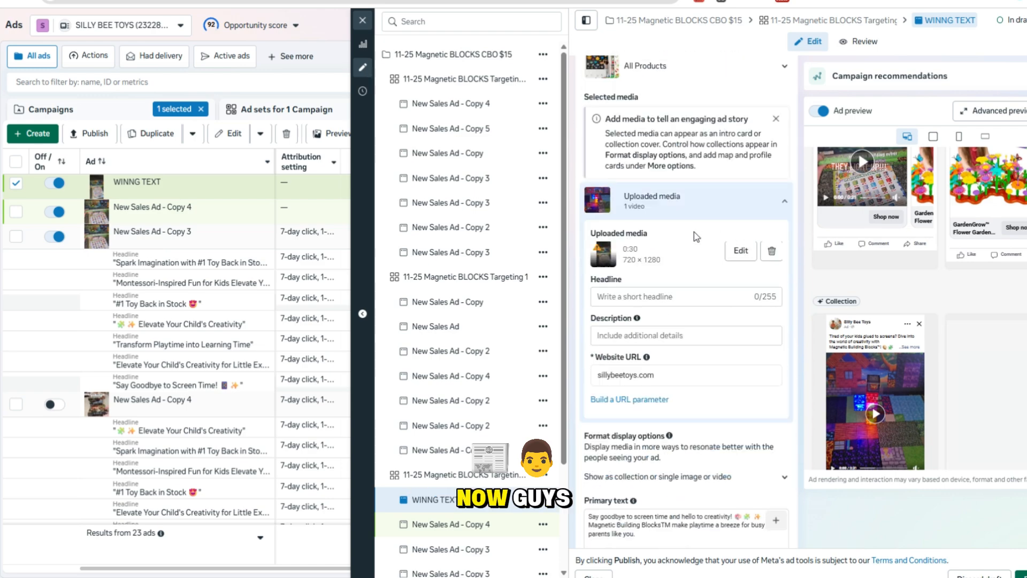
scroll(695, 233, "up", 7)
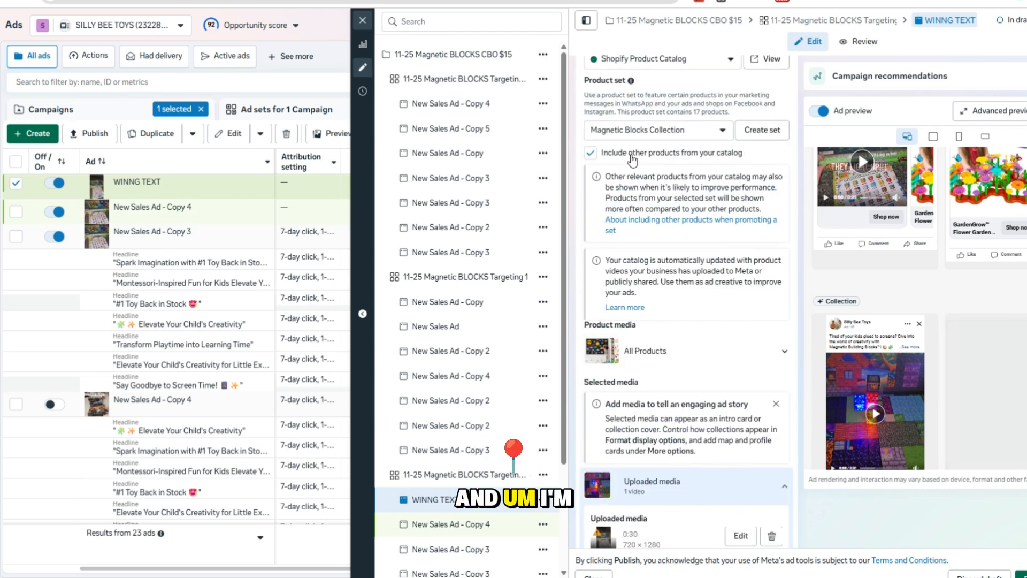
left_click(610, 154)
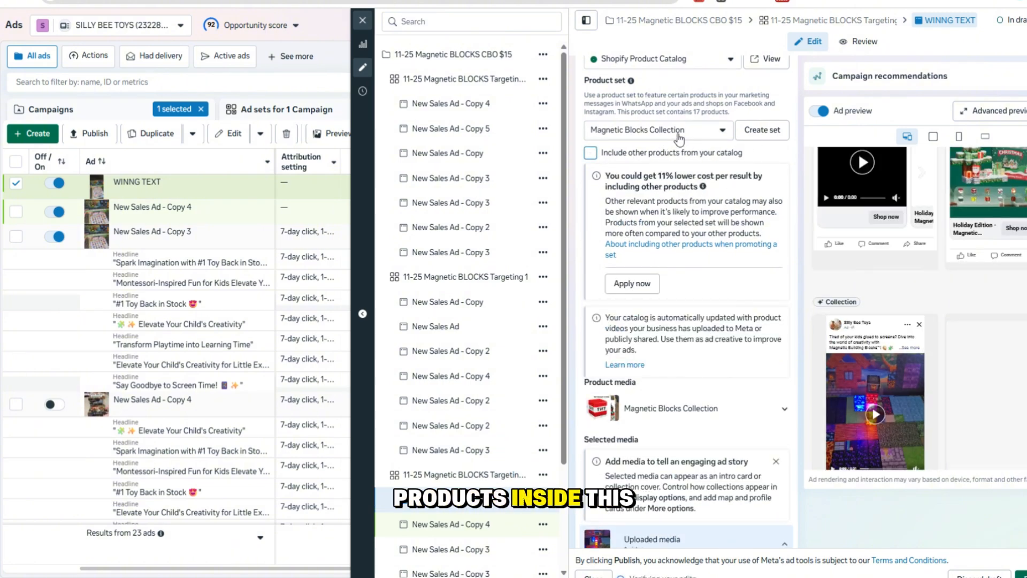
Paste "Spark Imagination with #1 Toy Back in Stock" as the uploaded video's headline and remove the closing quotation mark
scroll(662, 153, "down", 1)
scroll(661, 153, "down", 8)
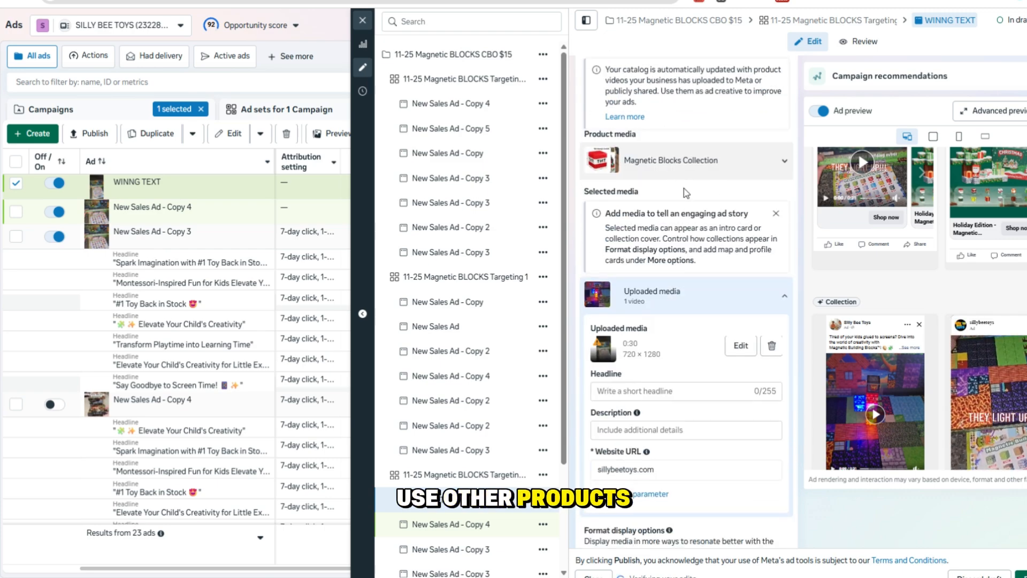
left_click(674, 161)
type("\"Spark Imagination with #1 Toy Back in Stock 🎈\"")
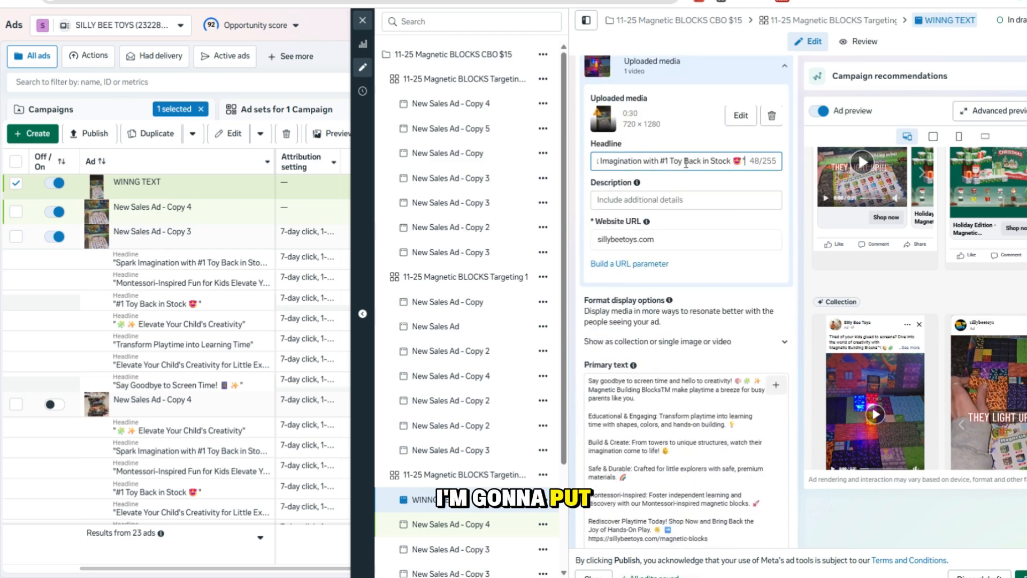
key("BackSpace")
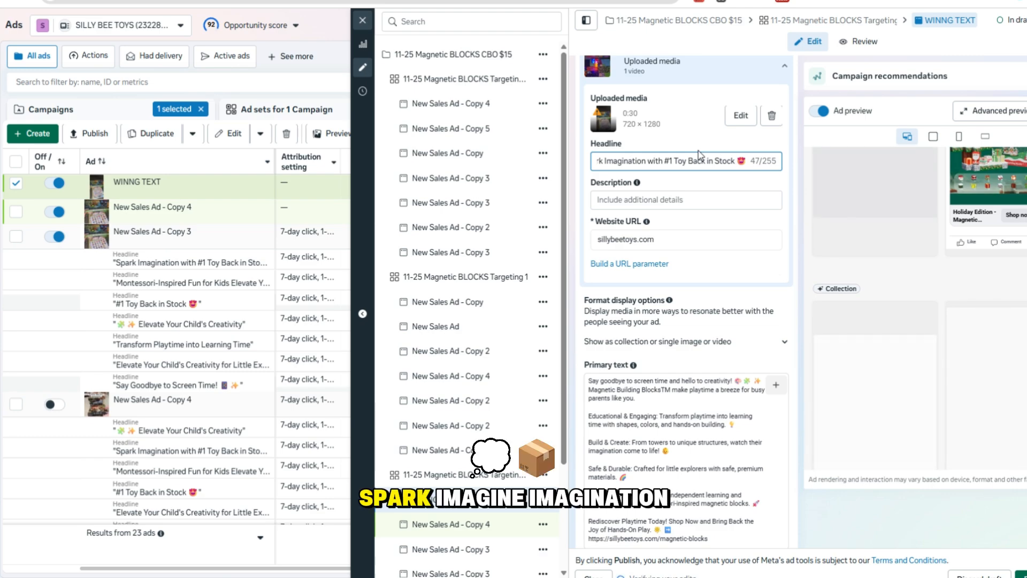
Remove the opening quotation mark from the uploaded video's headline
left_click_drag(698, 161, 523, 165)
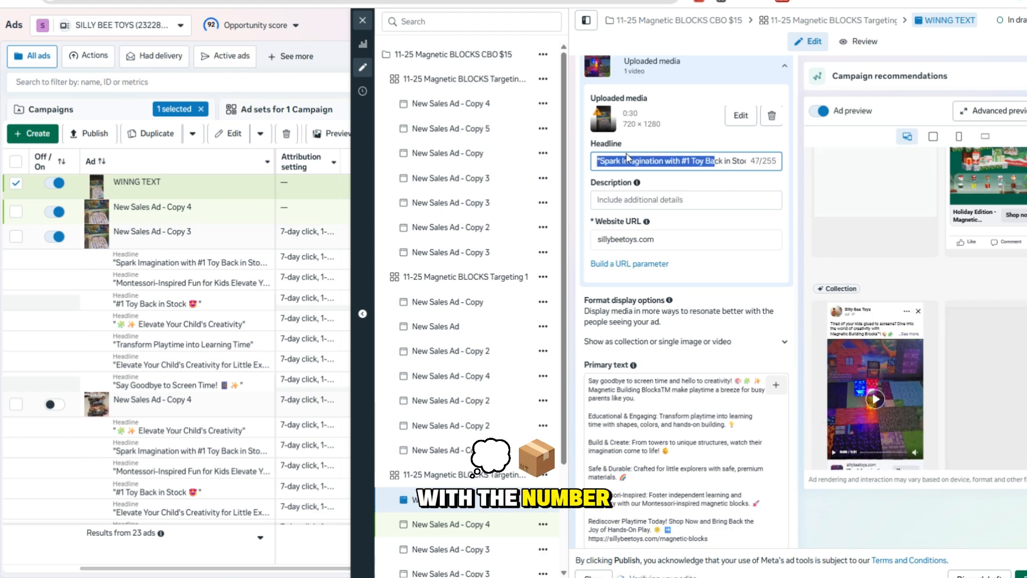
left_click(600, 160)
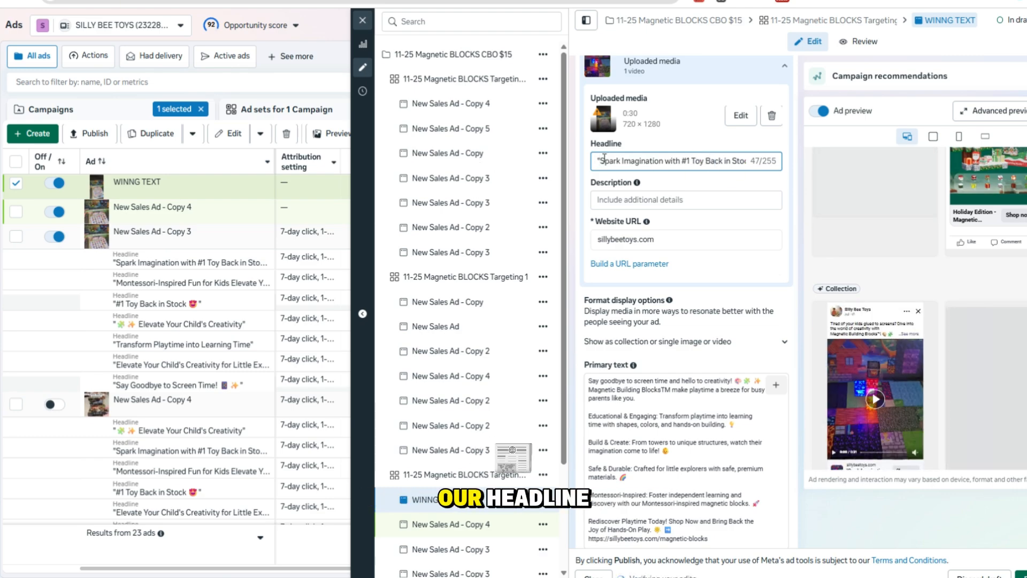
Review the WINNG TEXT ad's primary text, generated text variations, previews and ad format settings
scroll(696, 225, "down", 3)
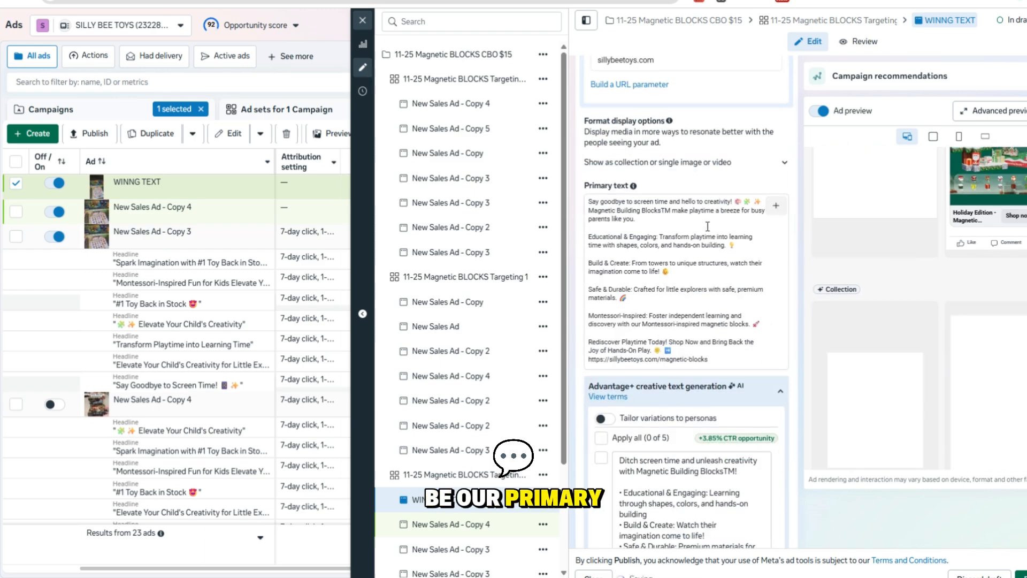
scroll(707, 226, "down", 3)
scroll(719, 339, "down", 2)
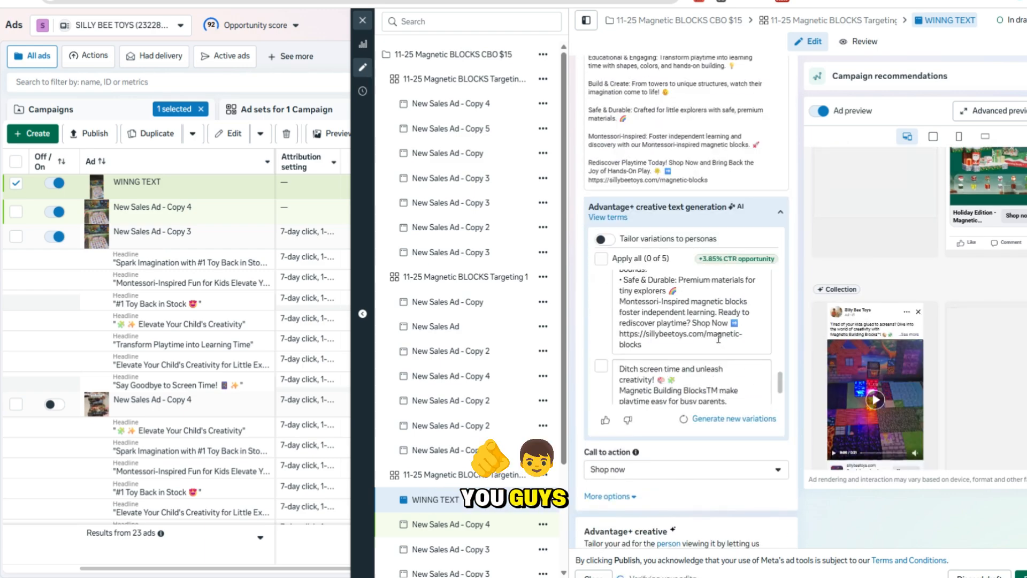
scroll(719, 339, "down", 3)
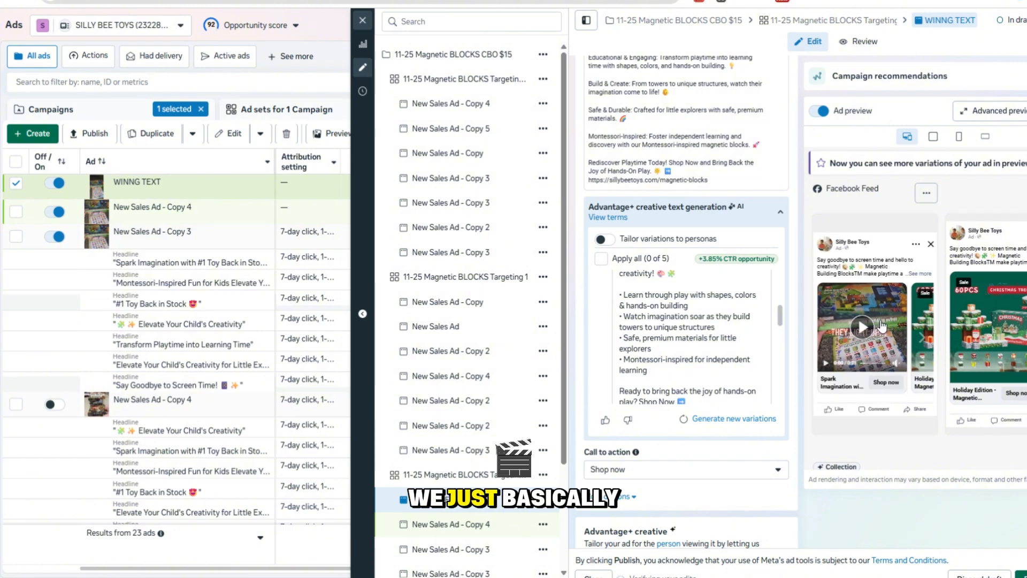
scroll(877, 322, "up", 1)
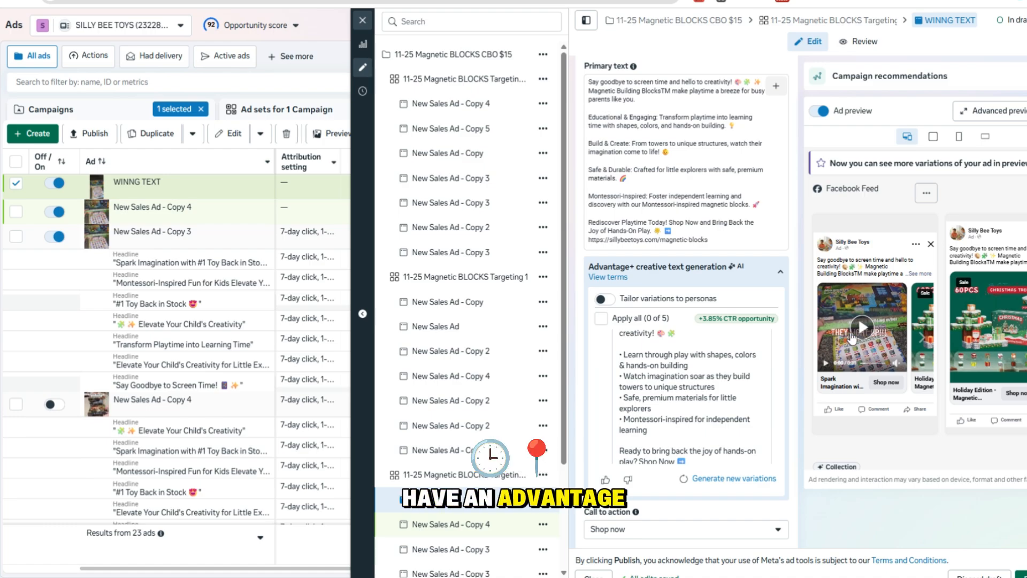
scroll(781, 348, "up", 3)
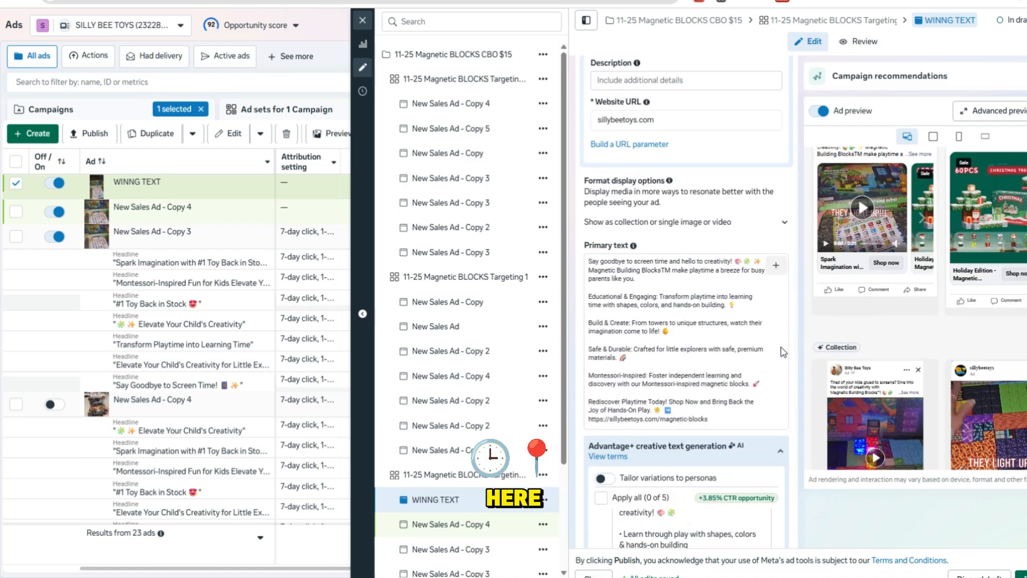
scroll(782, 351, "up", 10)
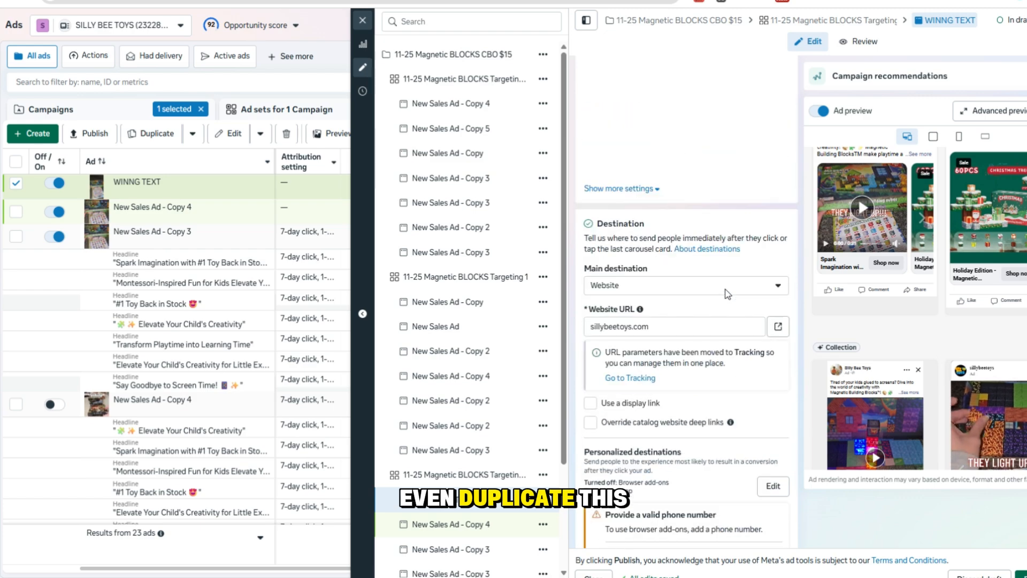
scroll(675, 279, "up", 3)
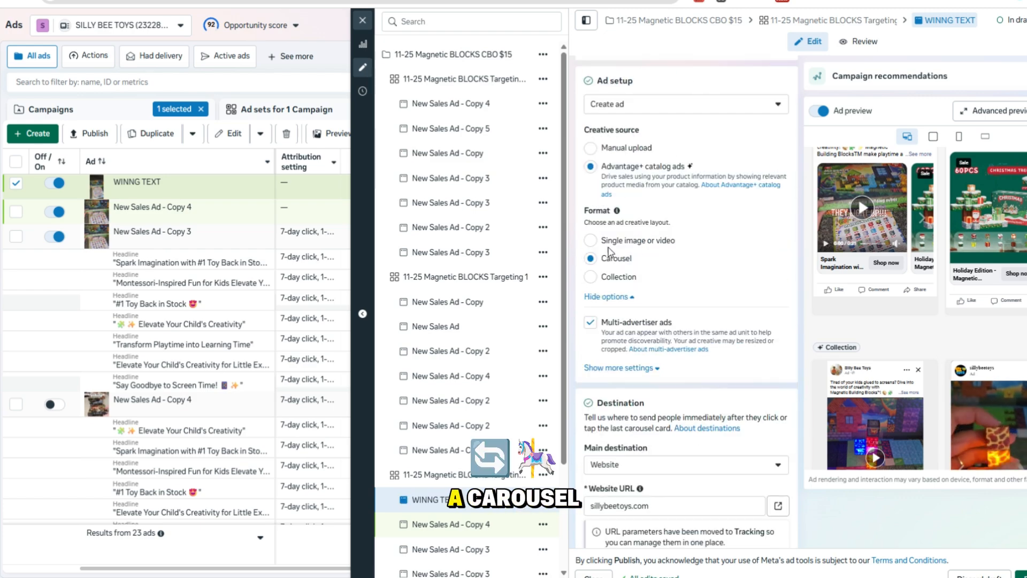
Duplicate the WINNG TEXT ad and set the copy's format to Single image or video
key("ctrl+d")
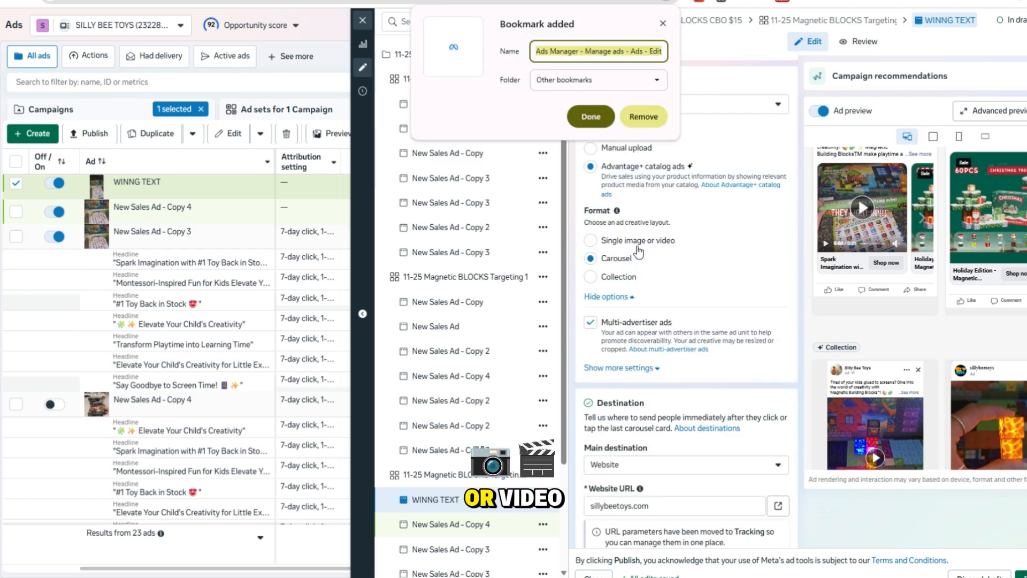
left_click(664, 21)
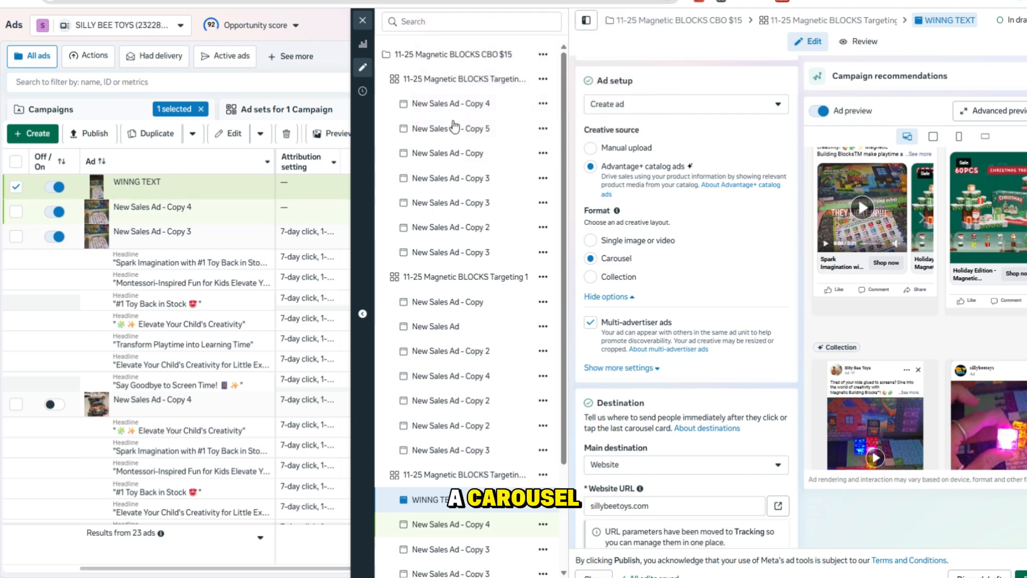
left_click(192, 134)
left_click(171, 181)
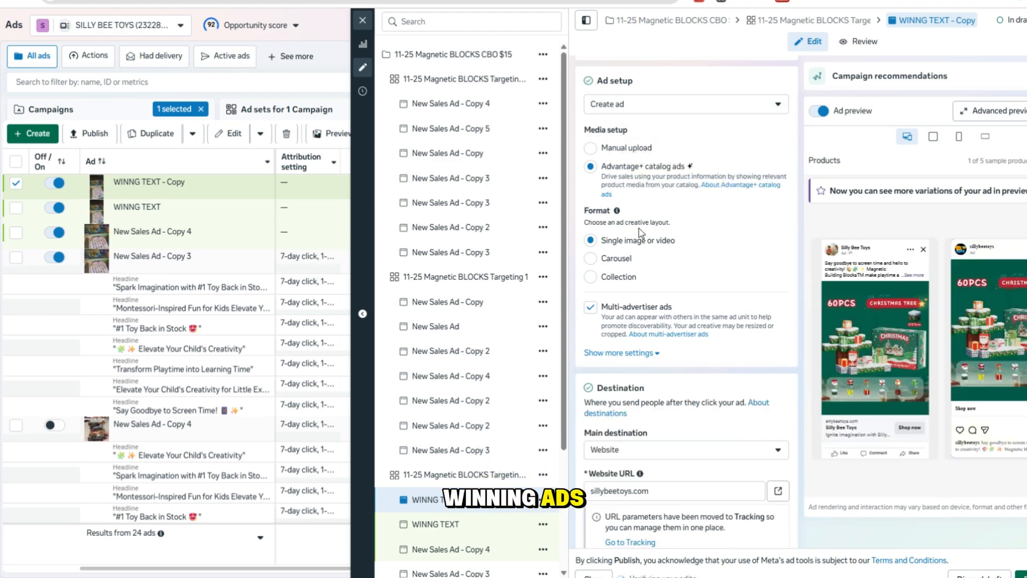
Highlight the "Spark Imagination with #1 Toy Back" headline under New Sales Ad - Copy 3, and return to WINNG TEXT - Copy
scroll(642, 241, "down", 5)
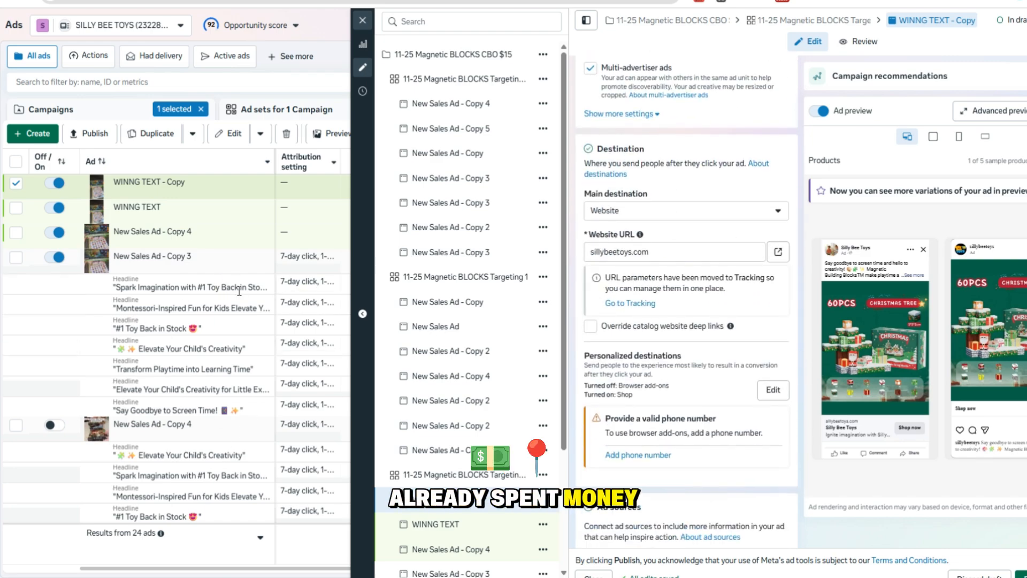
left_click_drag(239, 287, 119, 289)
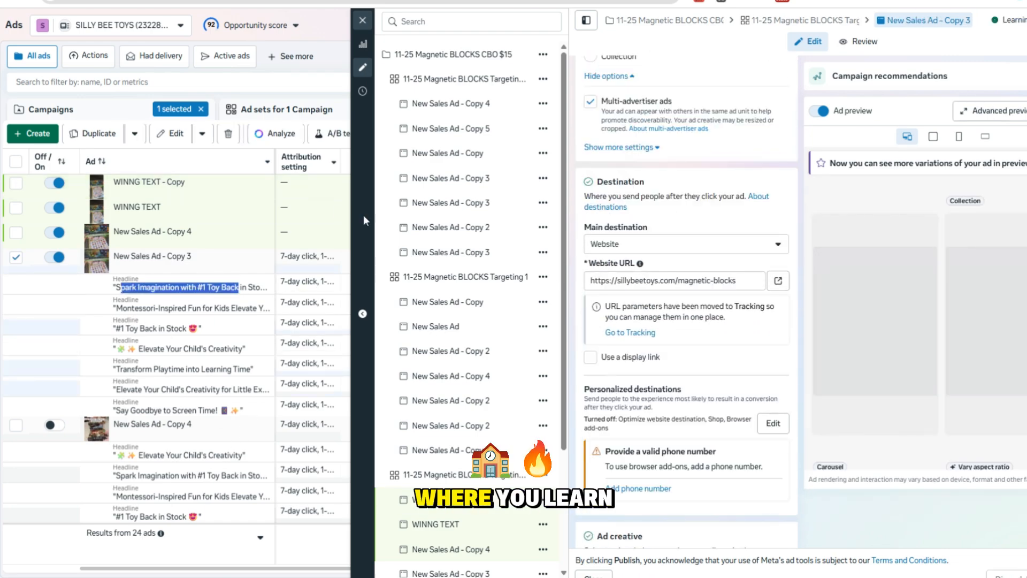
left_click(278, 187)
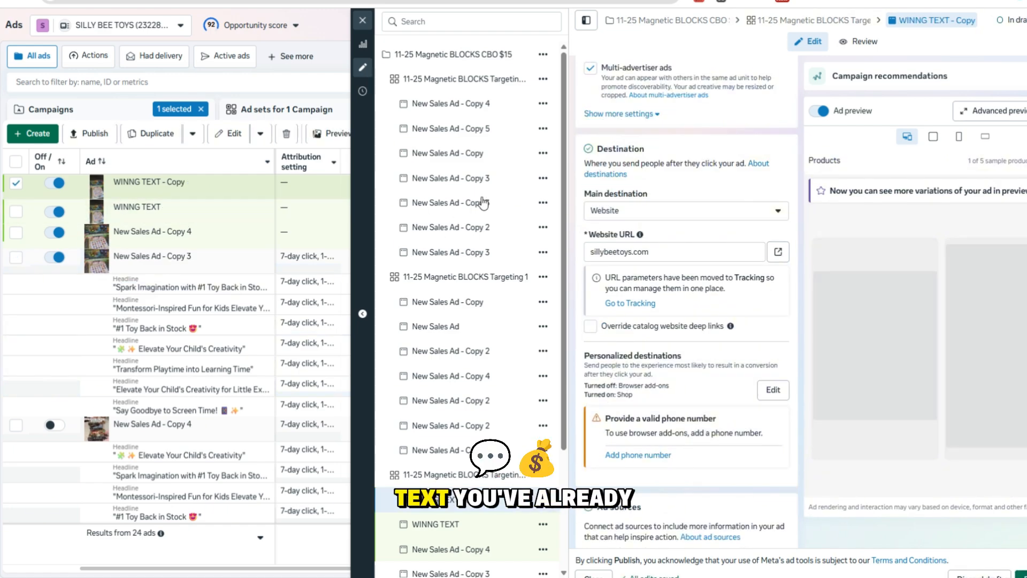
Review the ad setup of WINNG TEXT - Copy and view the available catalog product sets, keeping Magnetic Blocks Collection
scroll(741, 216, "down", 4)
scroll(735, 222, "up", 10)
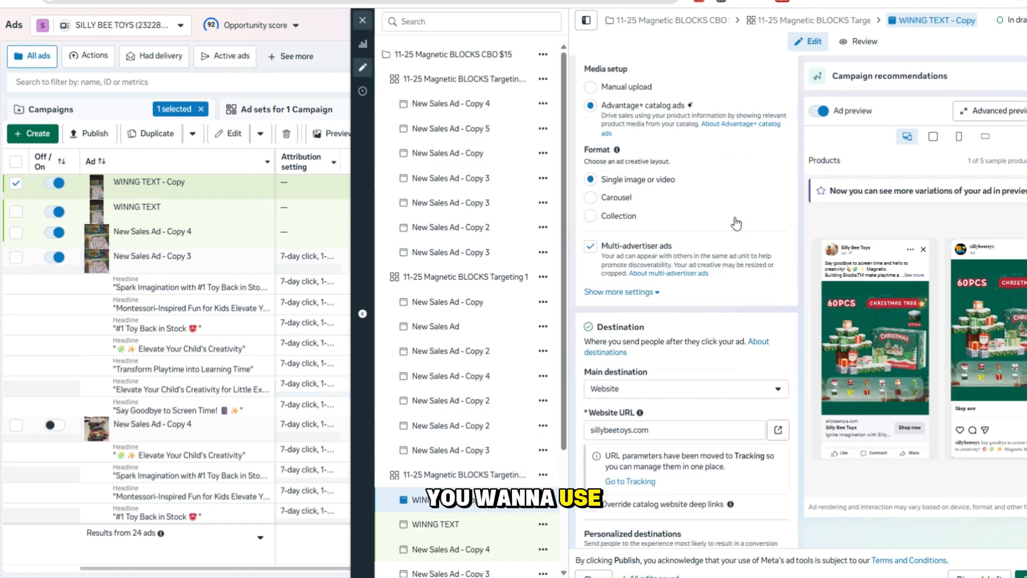
scroll(709, 228, "up", 5)
scroll(704, 217, "down", 10)
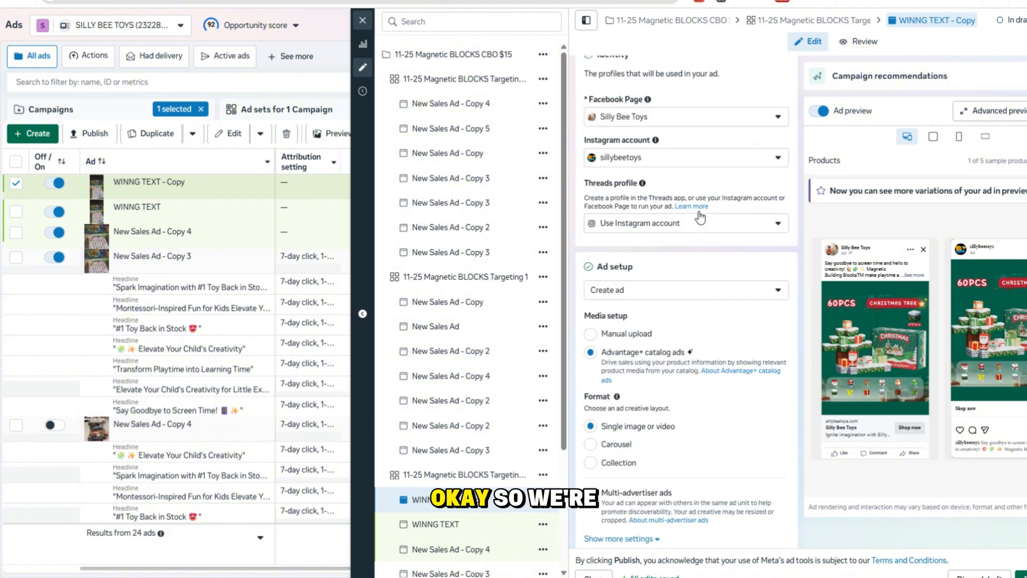
scroll(701, 204, "down", 8)
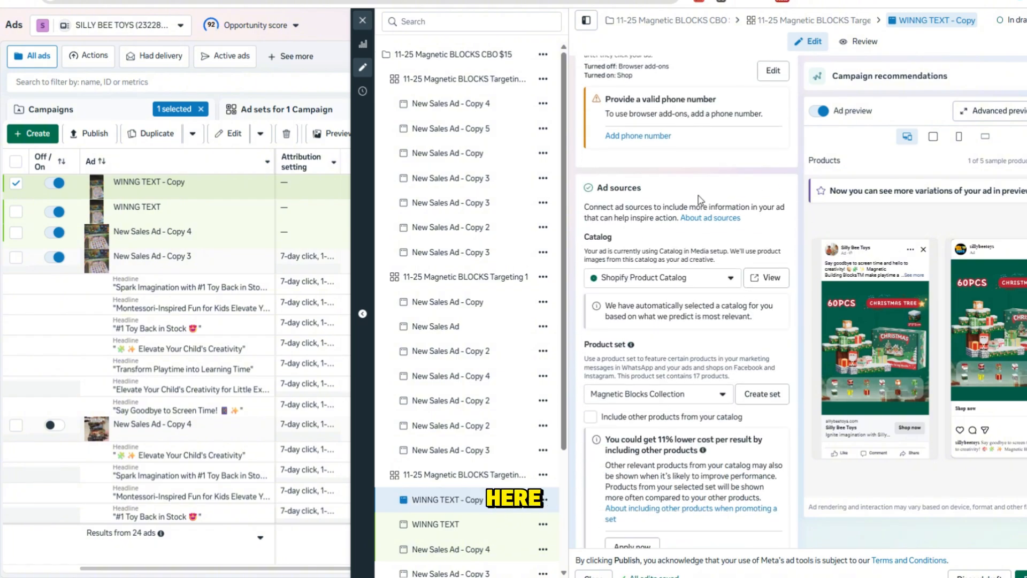
left_click(651, 243)
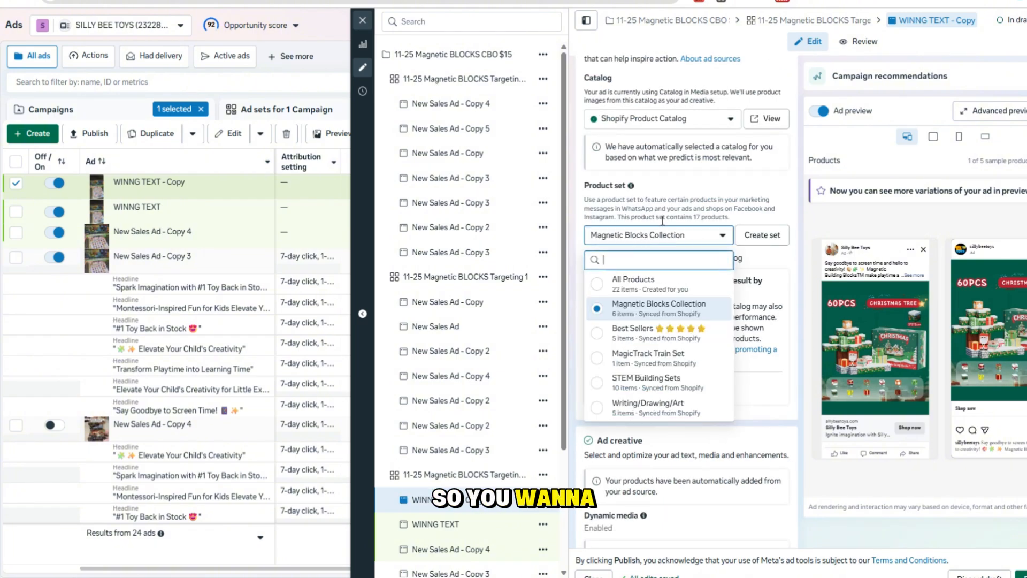
left_click(662, 224)
Check the primary text, headline field and Advantage+ creative settings of WINNG TEXT - Copy
scroll(661, 251, "down", 2)
scroll(663, 251, "down", 6)
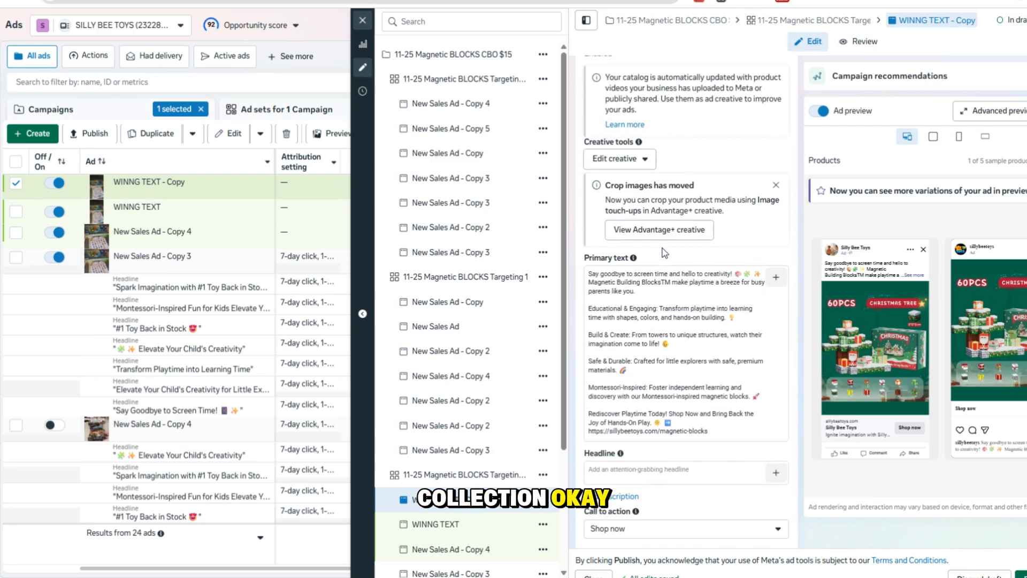
left_click(673, 314)
scroll(677, 289, "down", 2)
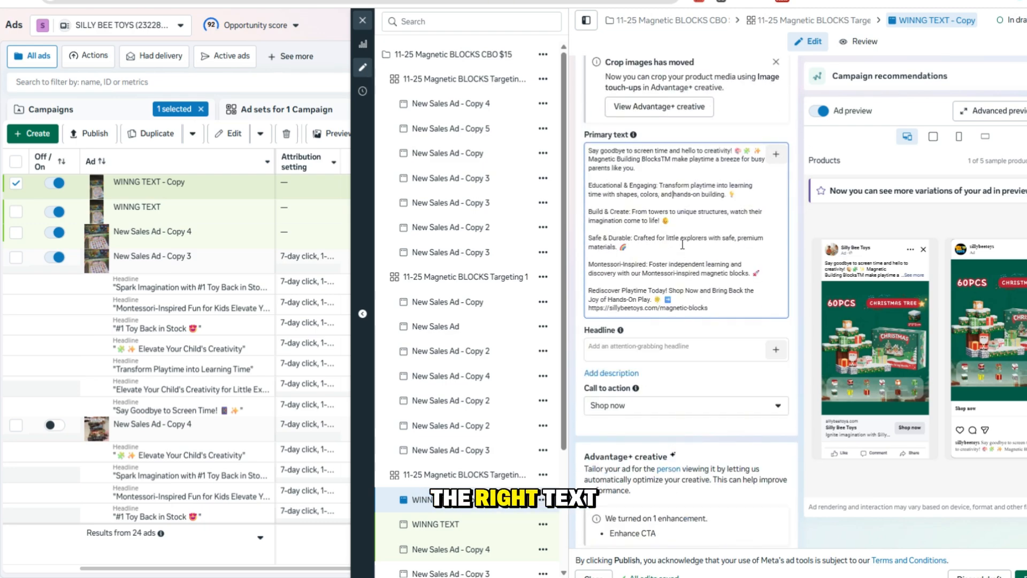
scroll(682, 244, "down", 1)
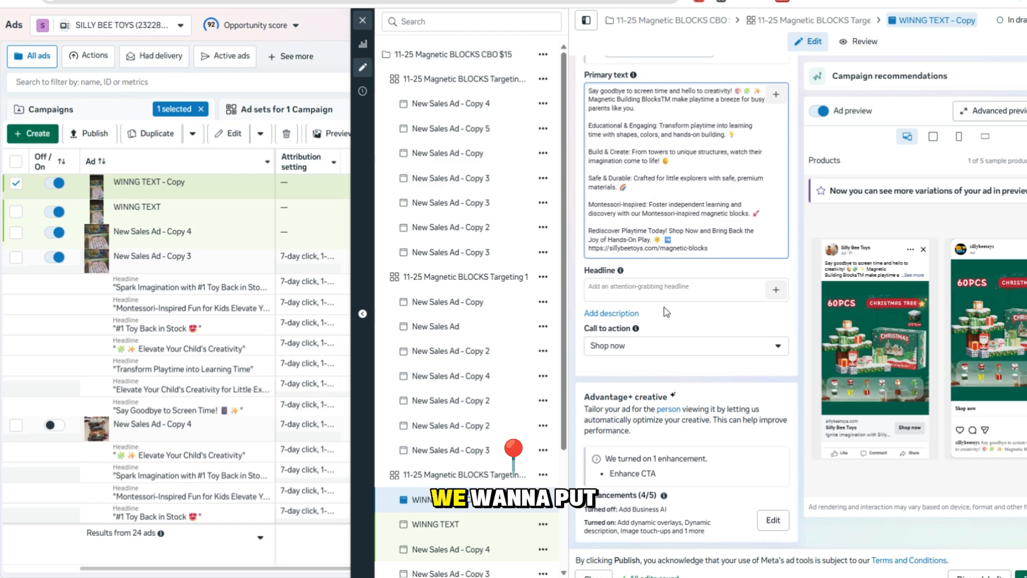
left_click(667, 288)
scroll(665, 296, "down", 3)
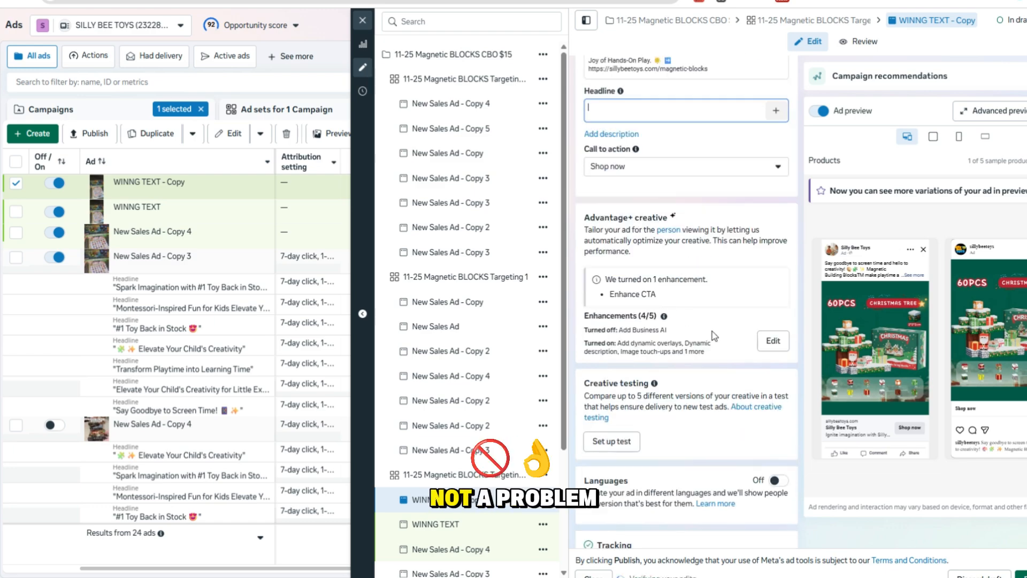
Turn on Prioritize video in the ad copy's Dynamic media settings and view the option's explanation
scroll(712, 331, "up", 10)
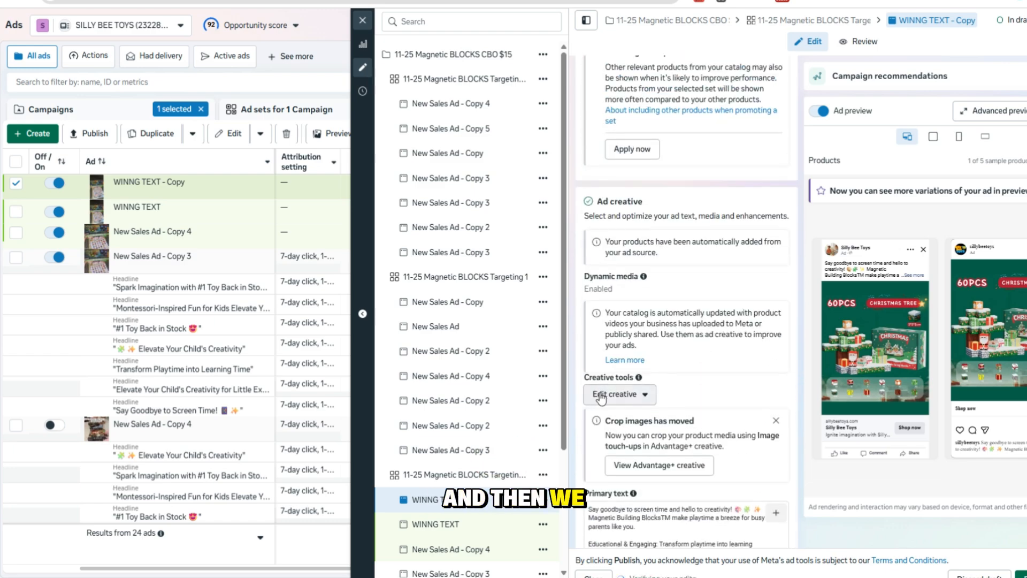
scroll(677, 191, "down", 2)
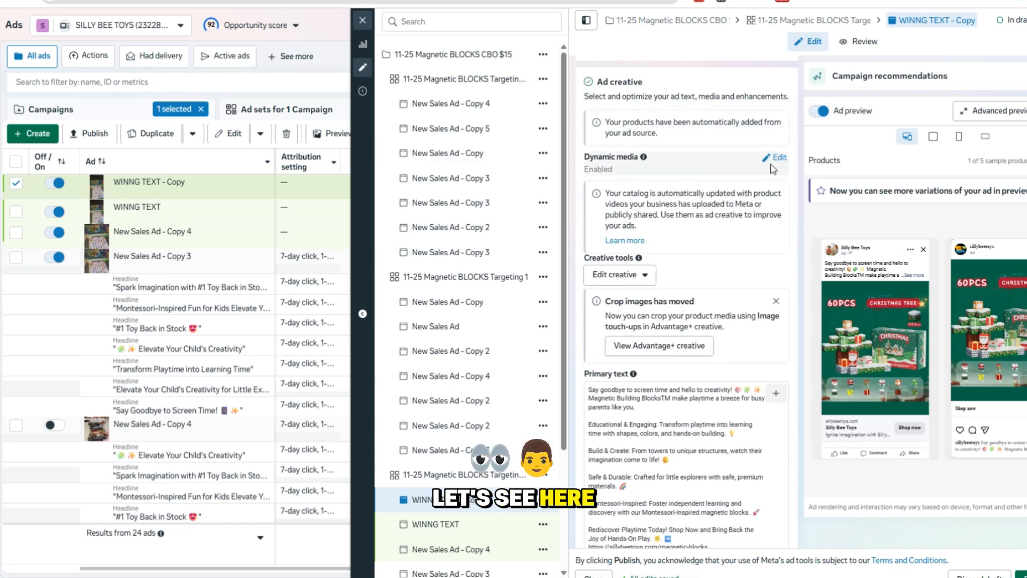
left_click(776, 159)
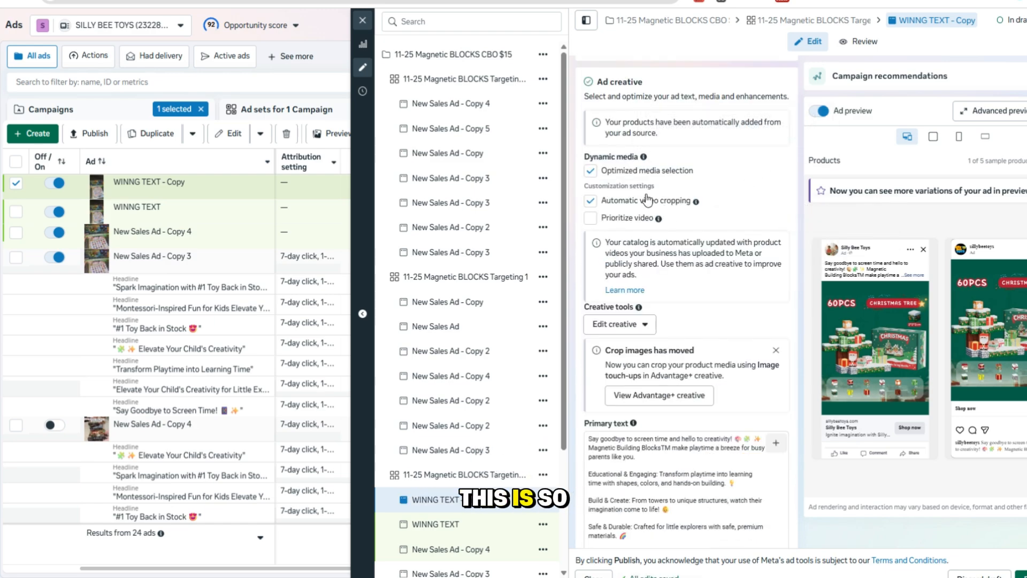
left_click(590, 218)
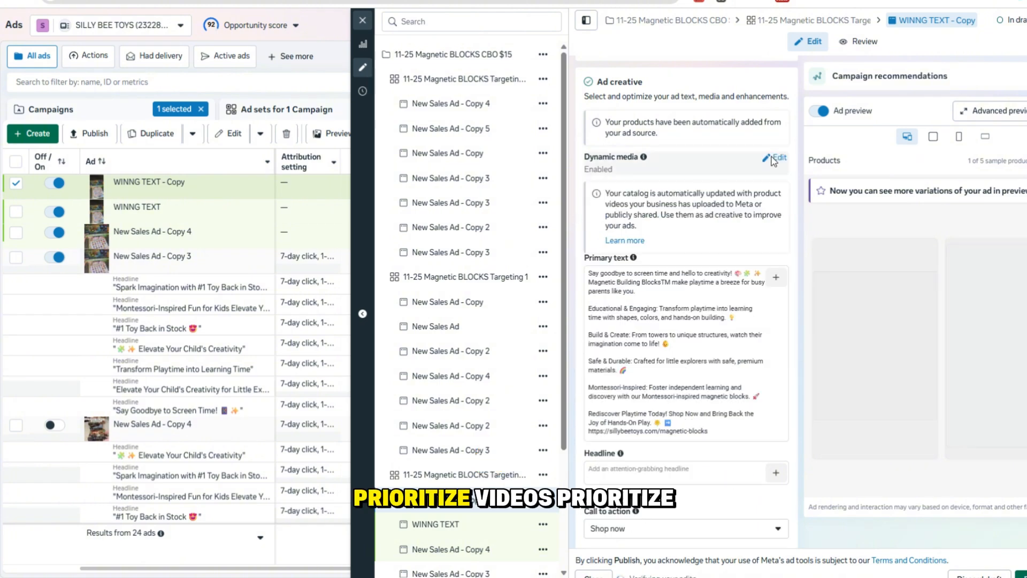
left_click(776, 159)
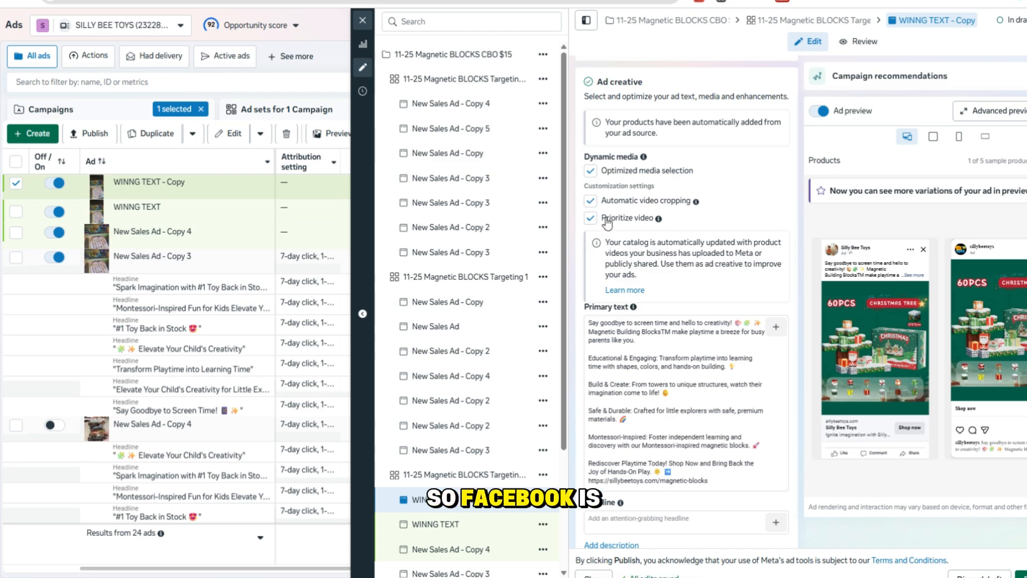
mouse_move(659, 223)
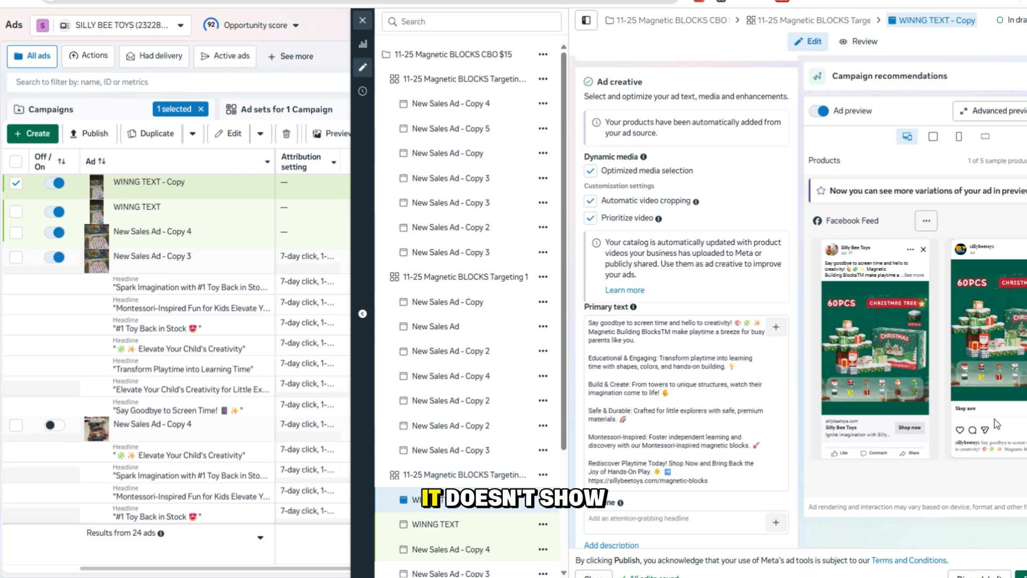
mouse_move(661, 222)
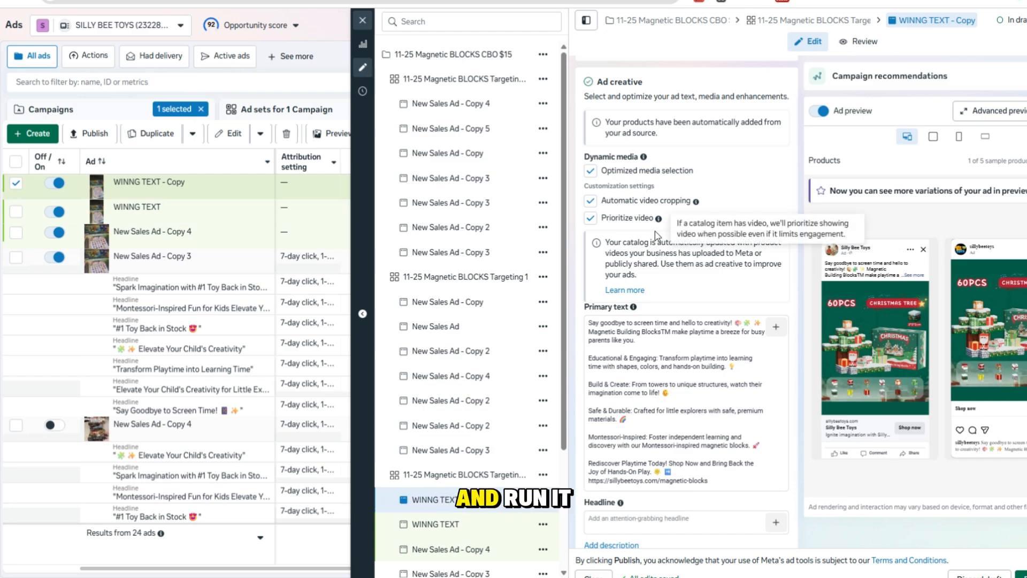
Review the ad copy's product set, Dynamic media options and catalog ad format
scroll(737, 249, "up", 1)
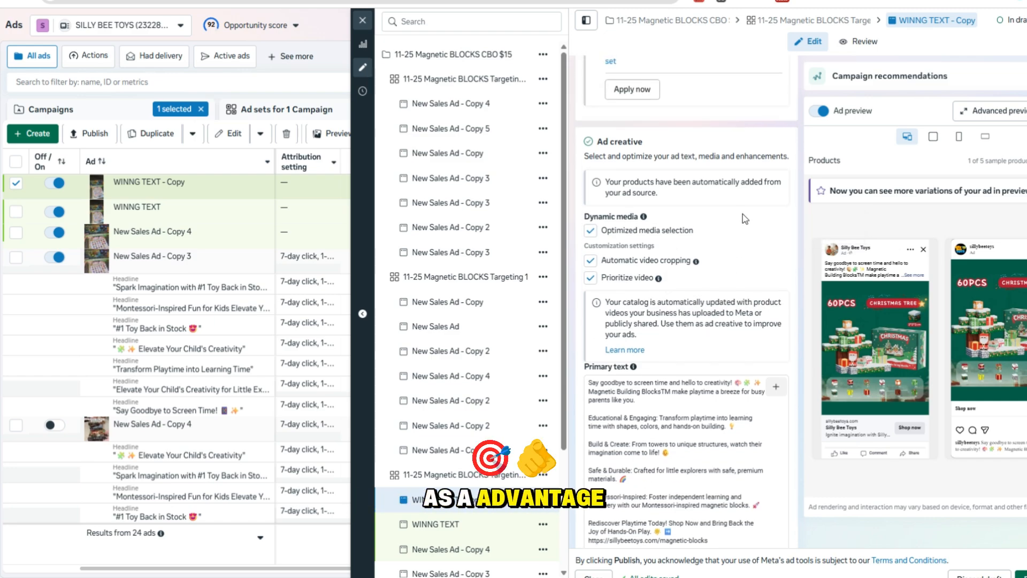
scroll(742, 214, "up", 2)
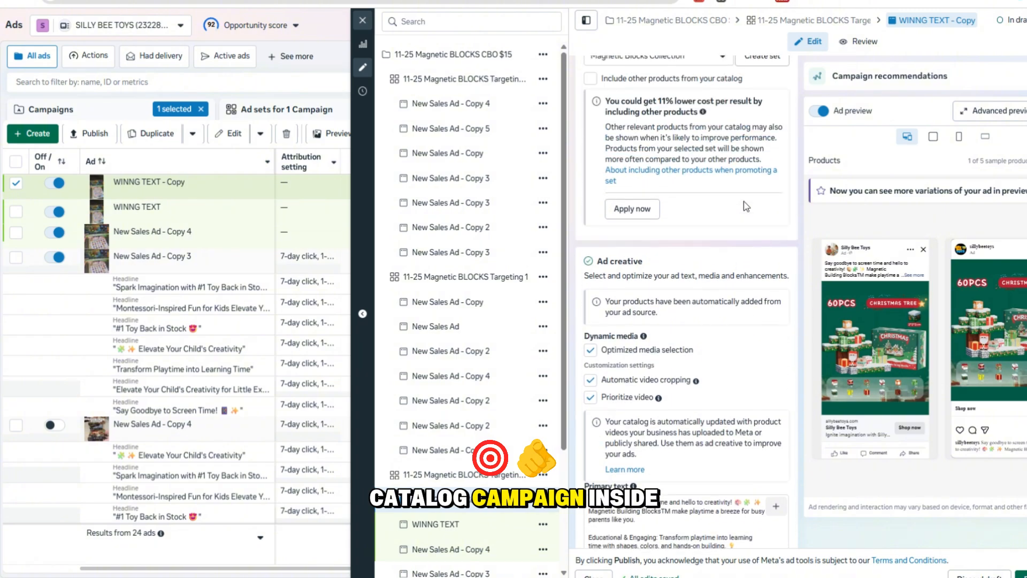
scroll(746, 206, "up", 7)
scroll(745, 201, "down", 4)
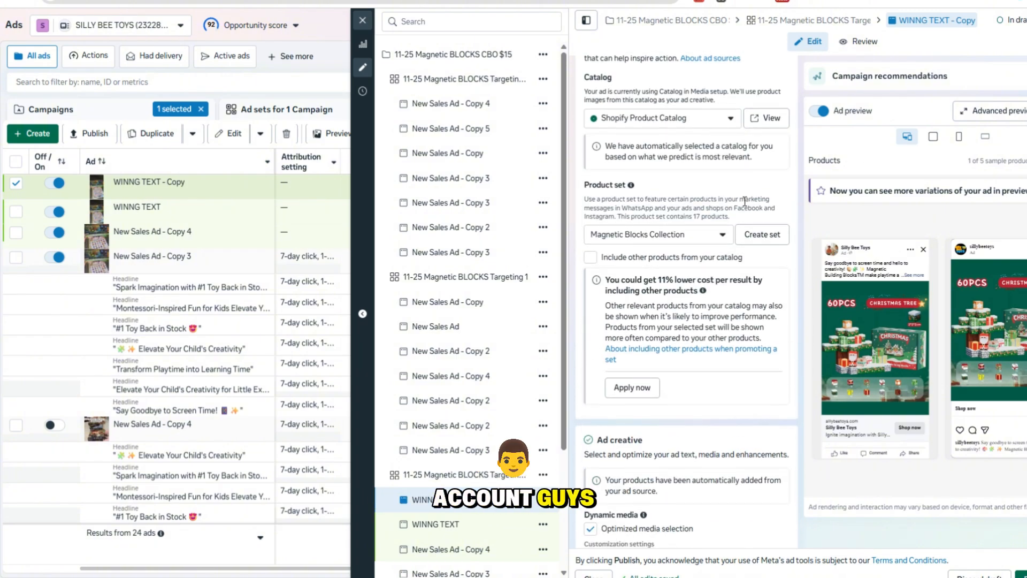
scroll(744, 202, "down", 4)
scroll(663, 304, "down", 1)
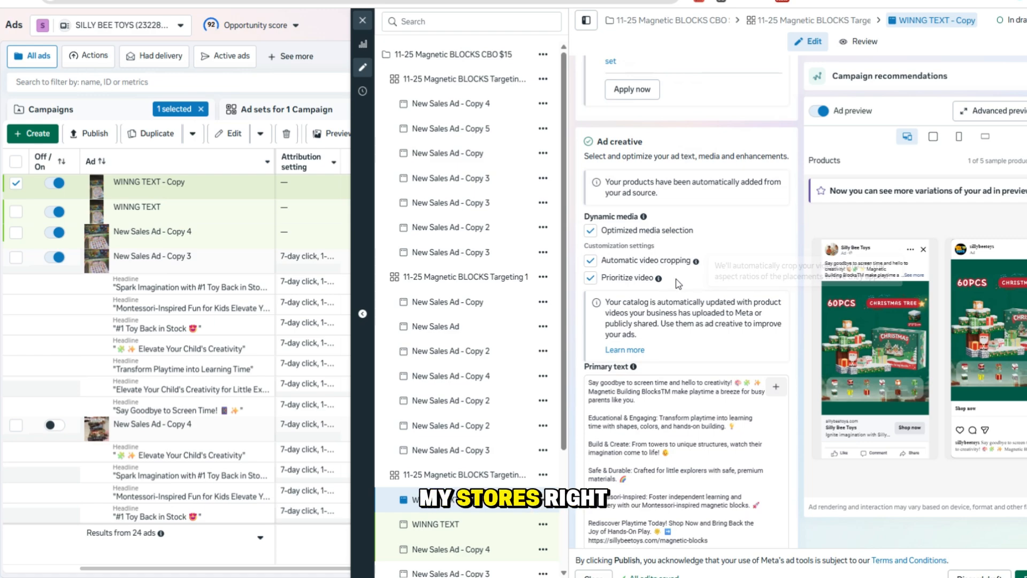
scroll(737, 214, "up", 10)
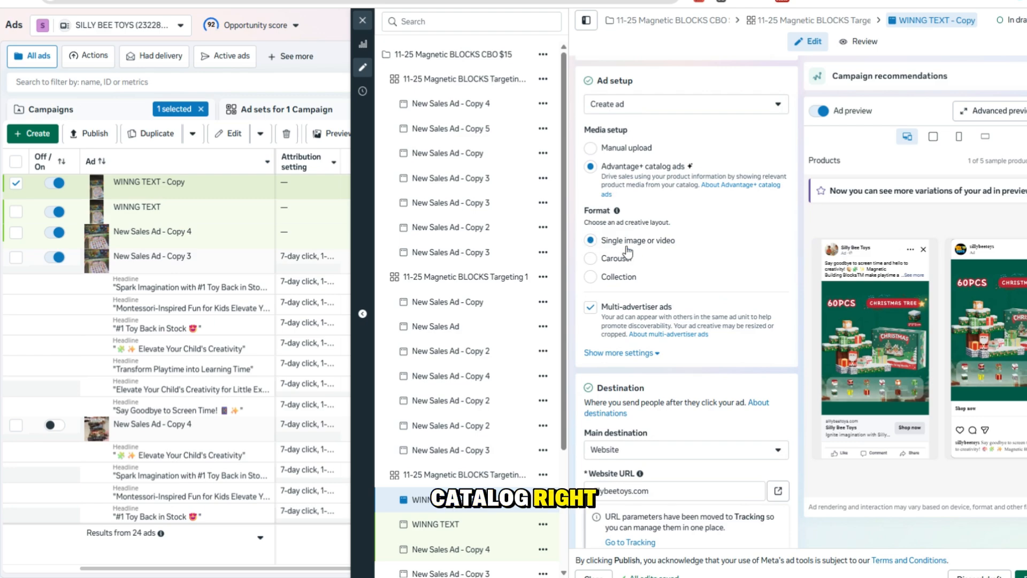
Copy the headline "Spark Imagination with #1 Toy Back in Stock" from WINNG TEXT into the headline of WINNG TEXT - Copy
scroll(649, 245, "down", 10)
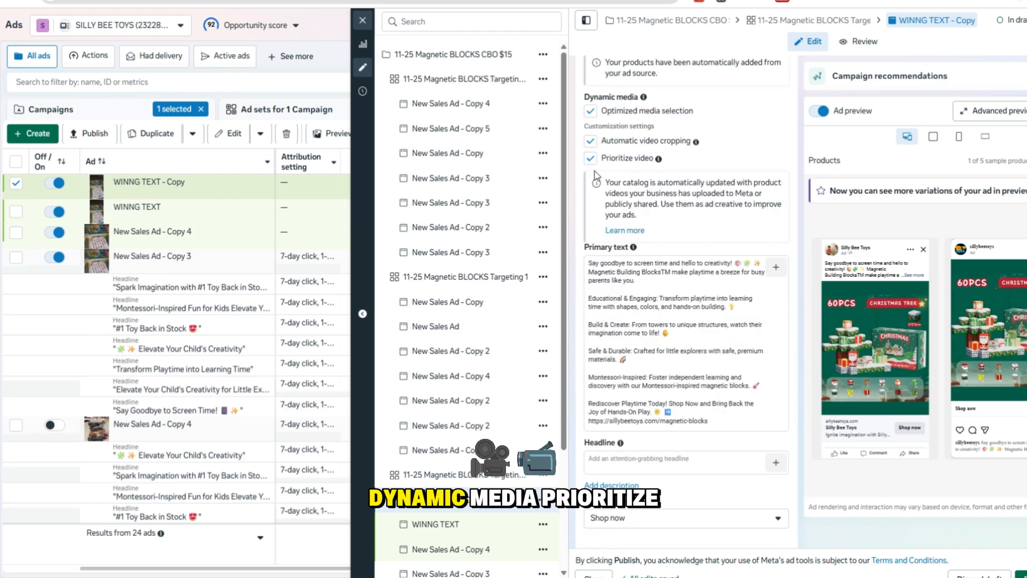
scroll(685, 198, "down", 2)
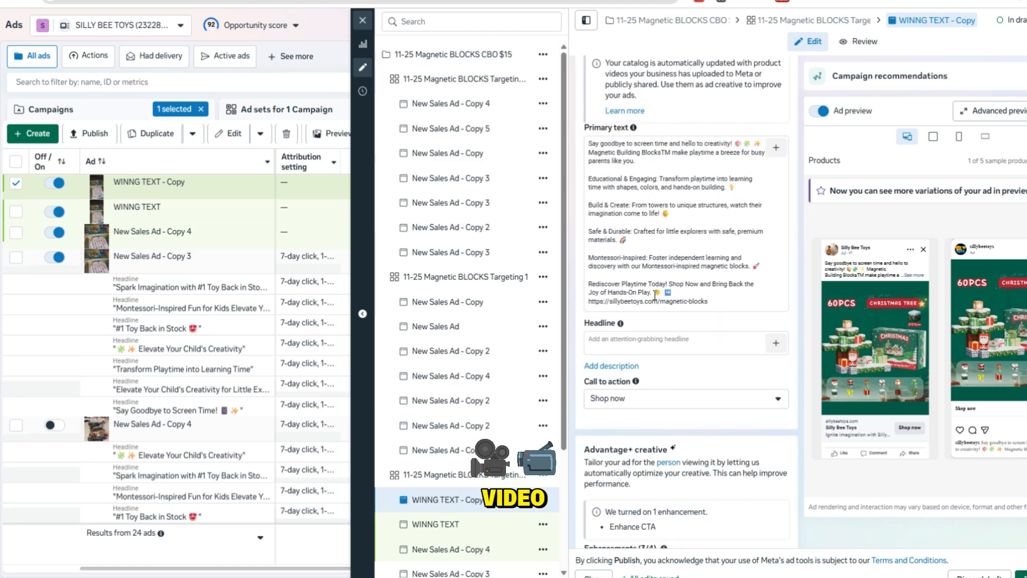
scroll(653, 295, "down", 1)
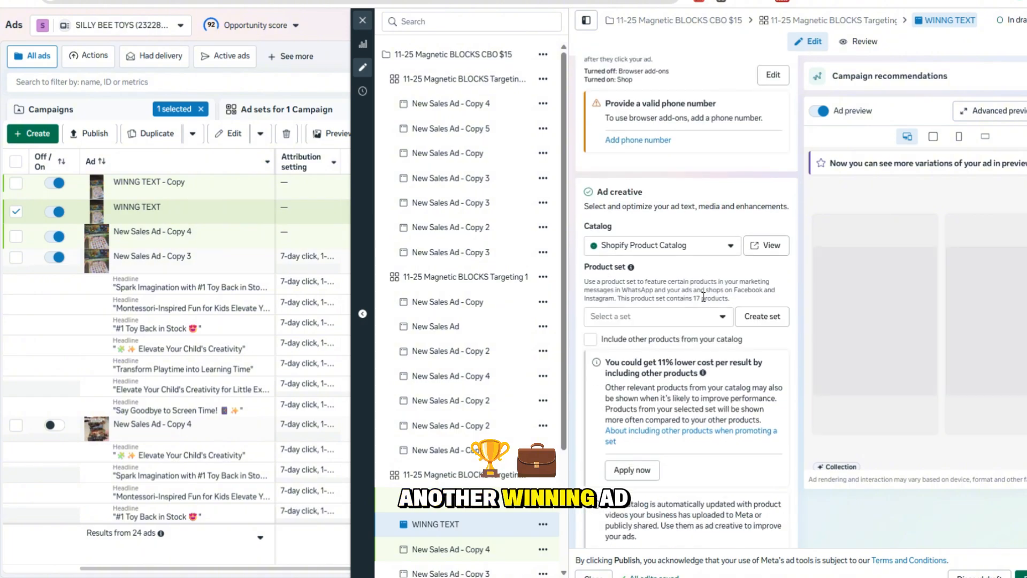
scroll(701, 297, "down", 4)
scroll(702, 300, "down", 10)
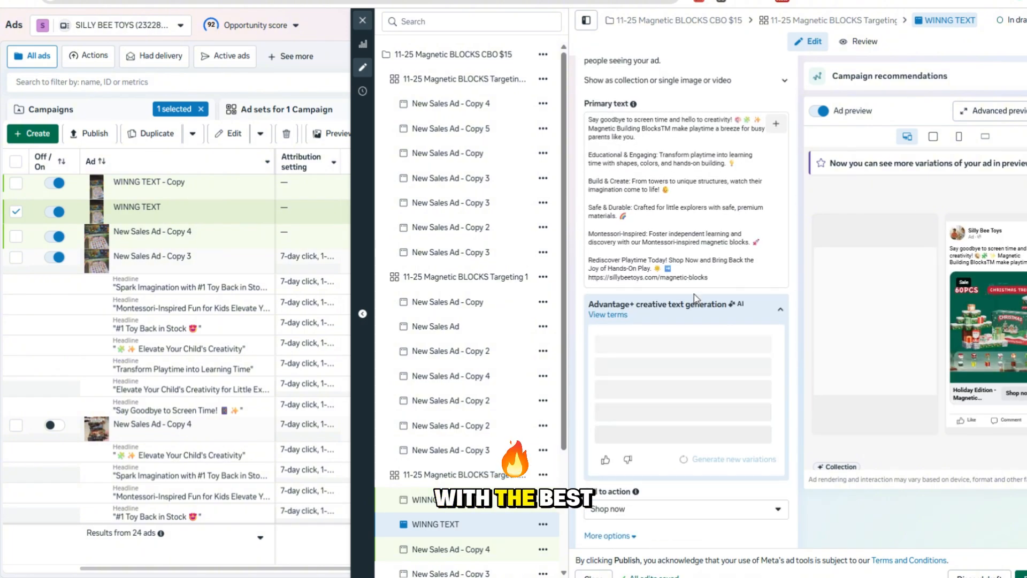
scroll(690, 299, "down", 4)
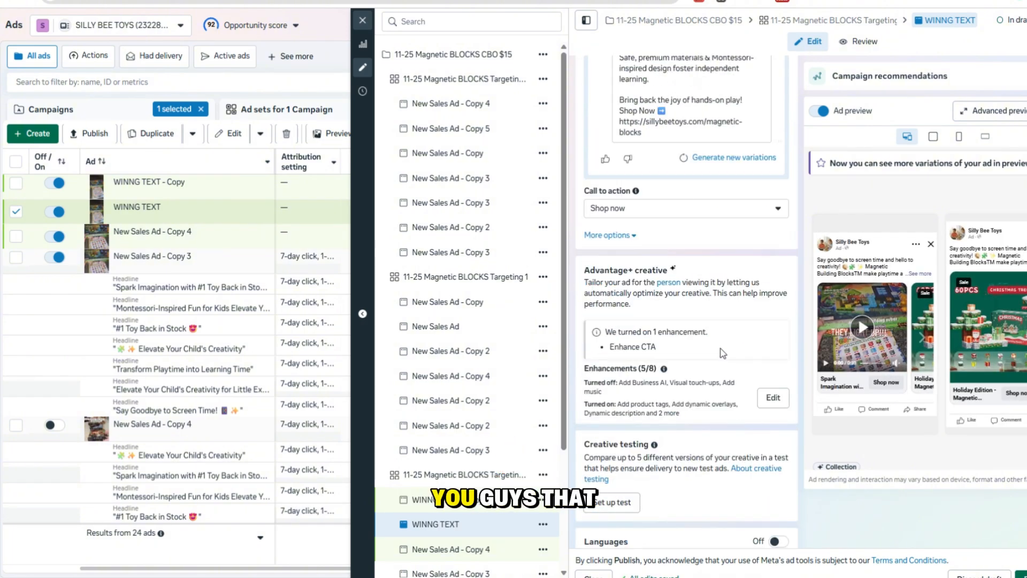
scroll(709, 316, "up", 6)
scroll(709, 316, "up", 5)
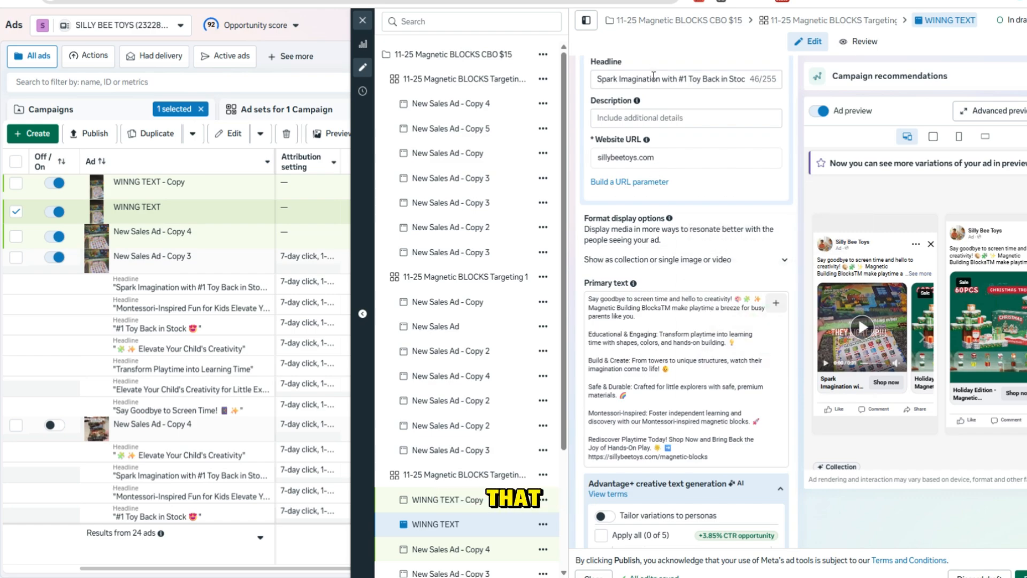
triple_click(653, 77)
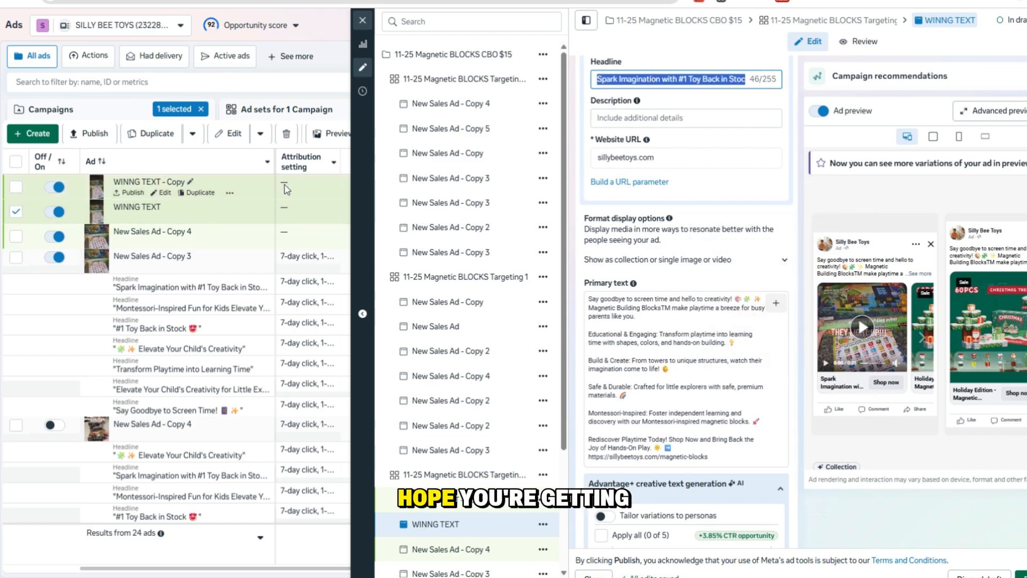
left_click(434, 499)
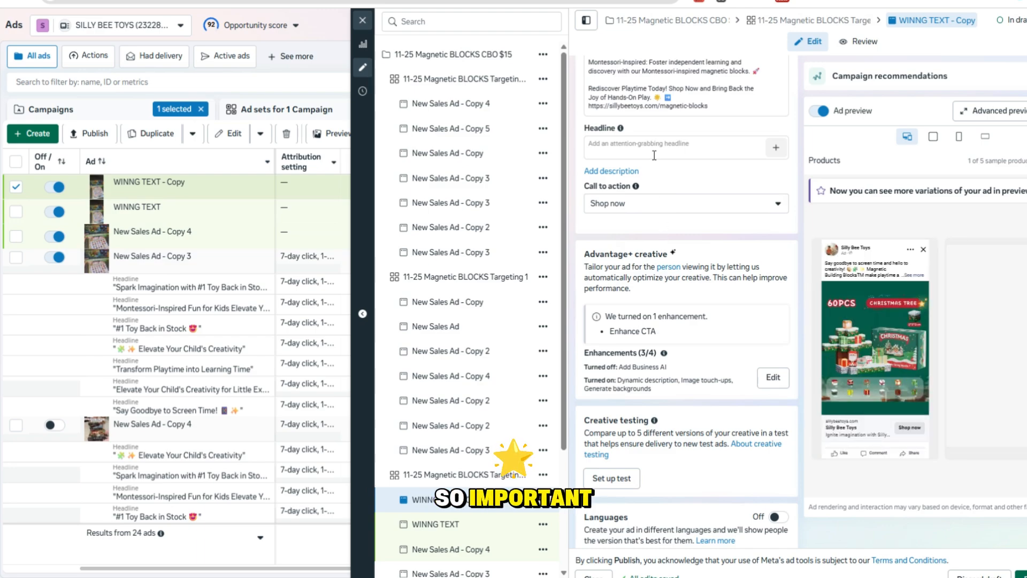
left_click(650, 146)
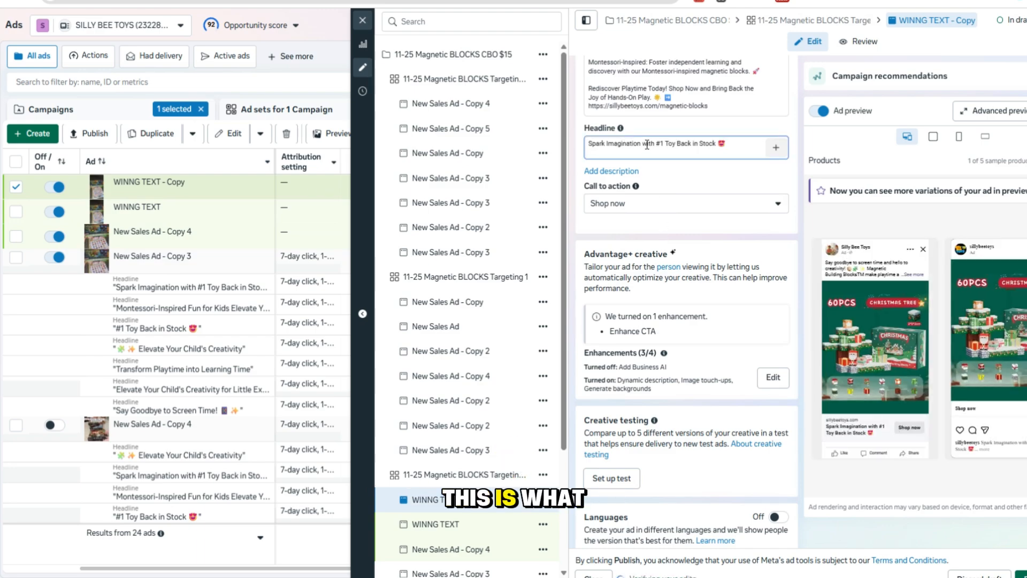
Check the primary text and headline of WINNG TEXT - Copy and close the ad editor
scroll(706, 171, "up", 4)
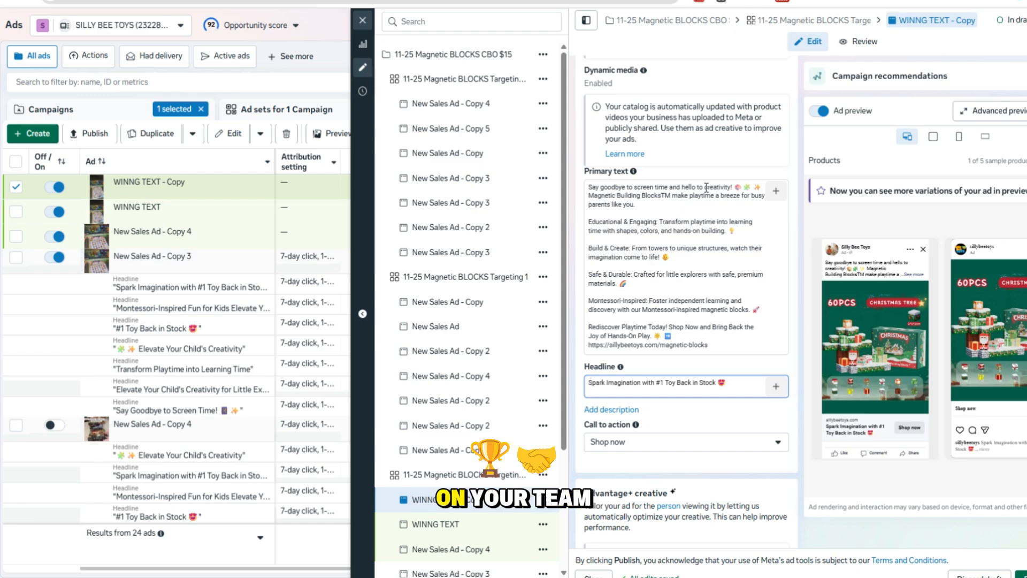
scroll(673, 337, "down", 3)
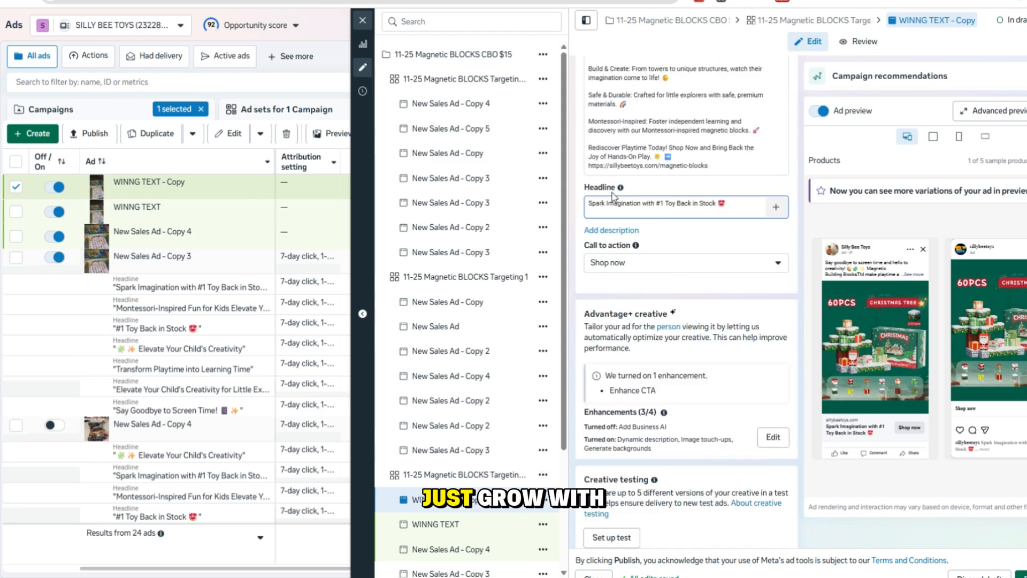
left_click(363, 21)
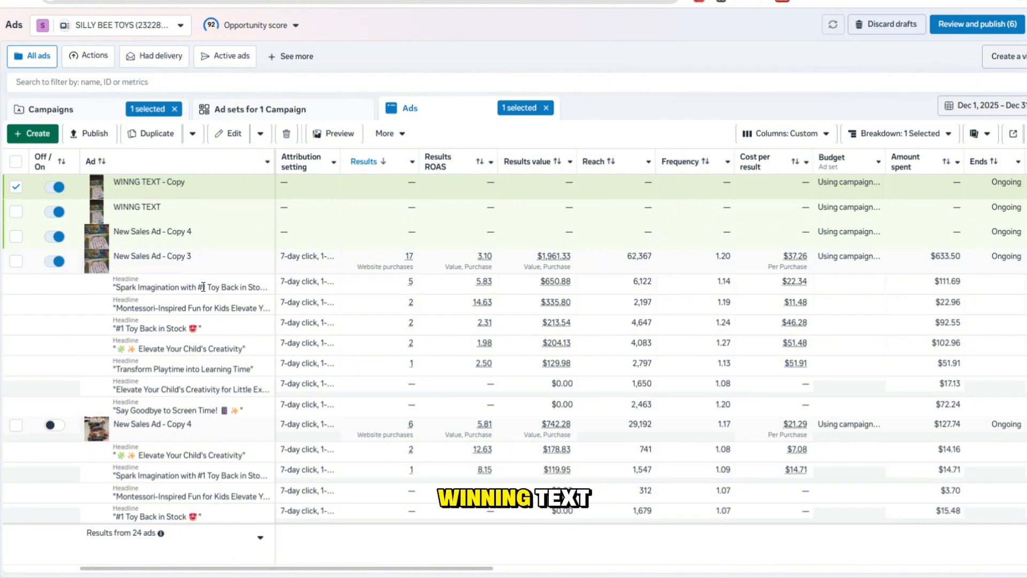
Copy the "Spark Imagination with #1 Toy Back in Stock" headline from New Sales Ad - Copy 3 and open the MagBlock product page in the Shopify theme editor
triple_click(260, 292)
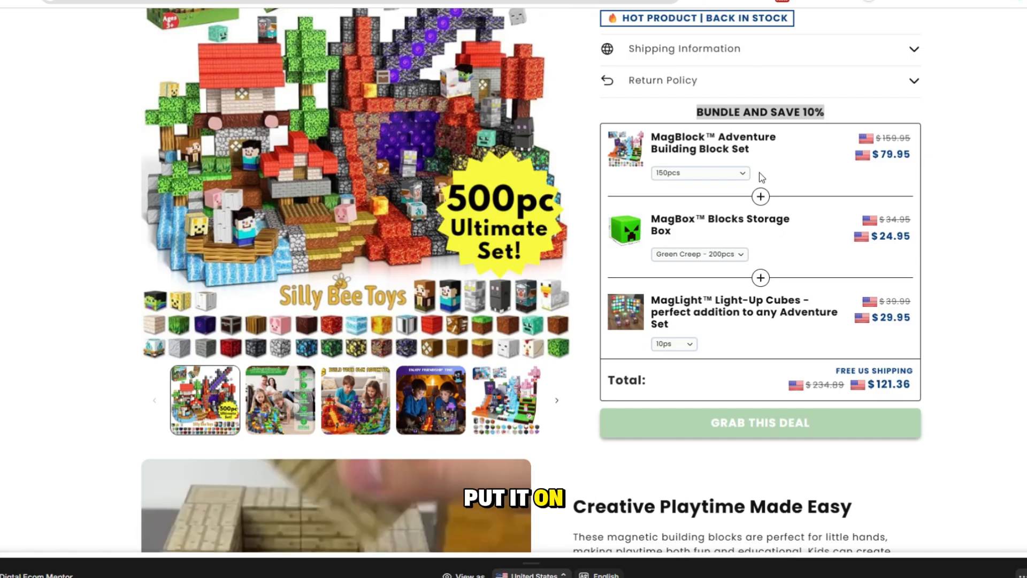
scroll(759, 174, "down", 5)
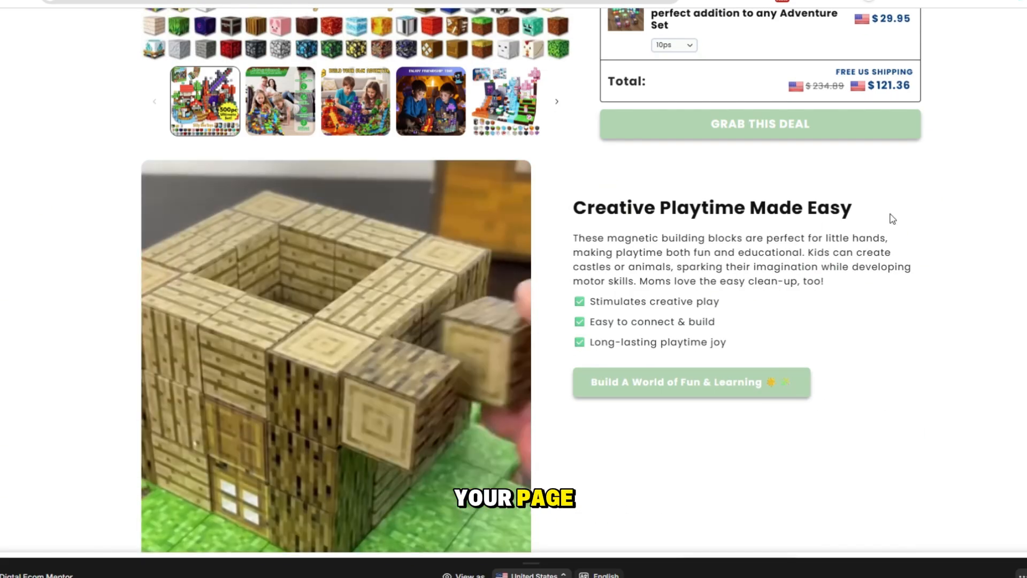
left_click_drag(570, 207, 859, 211)
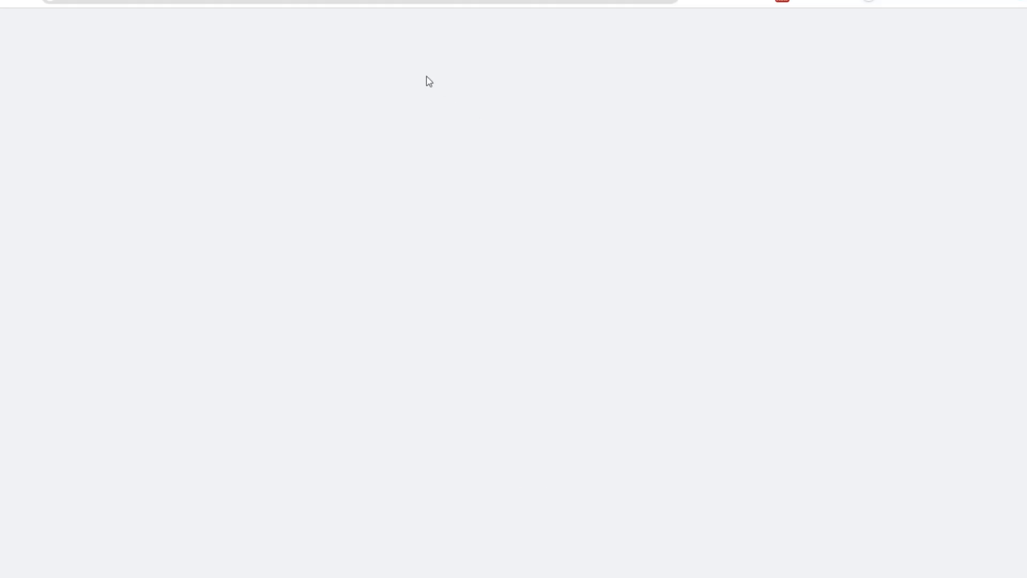
left_click(381, 1)
type("\"Spark Imagination with #1 Toy Back in Stock 😍\"")
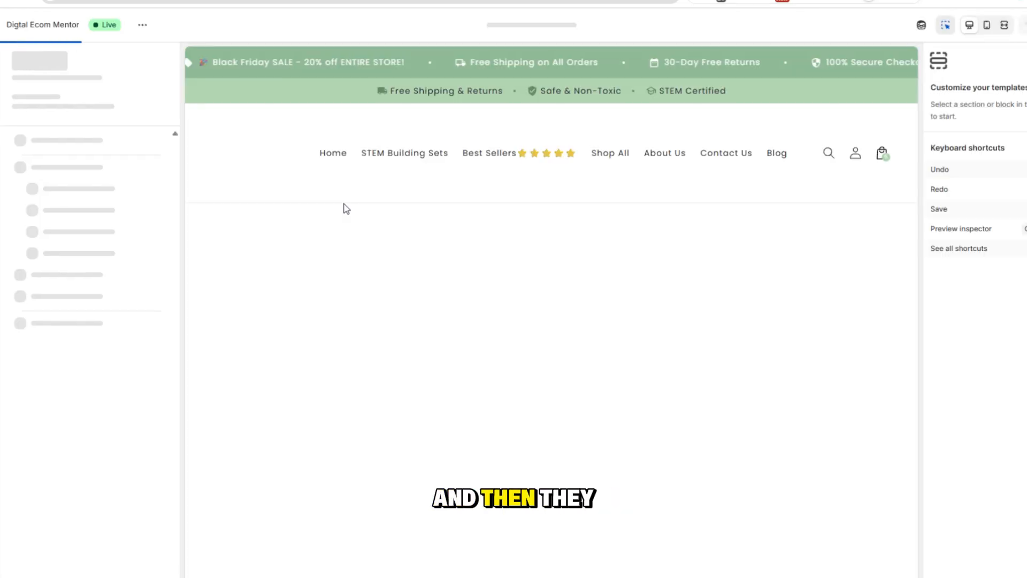
Examine the heading and description of the Creative Playtime Made Easy section in the product page preview
scroll(344, 207, "down", 8)
scroll(619, 404, "down", 7)
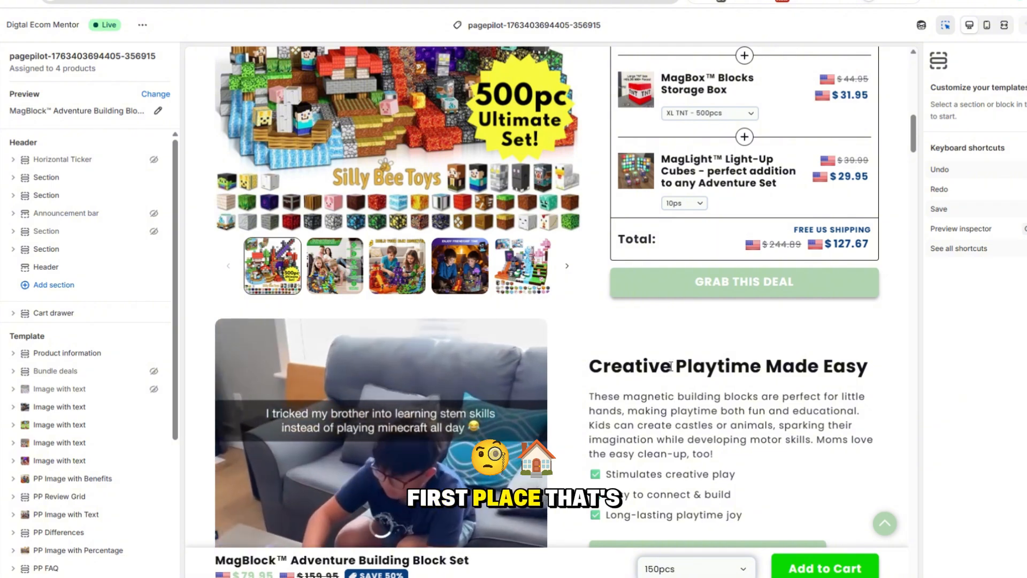
scroll(615, 342, "down", 2)
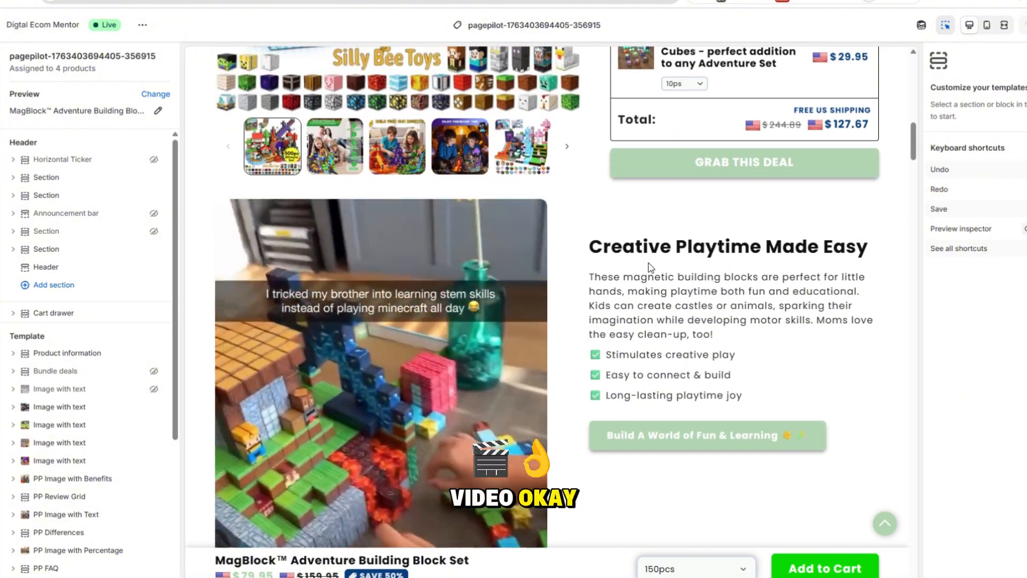
double_click(630, 247)
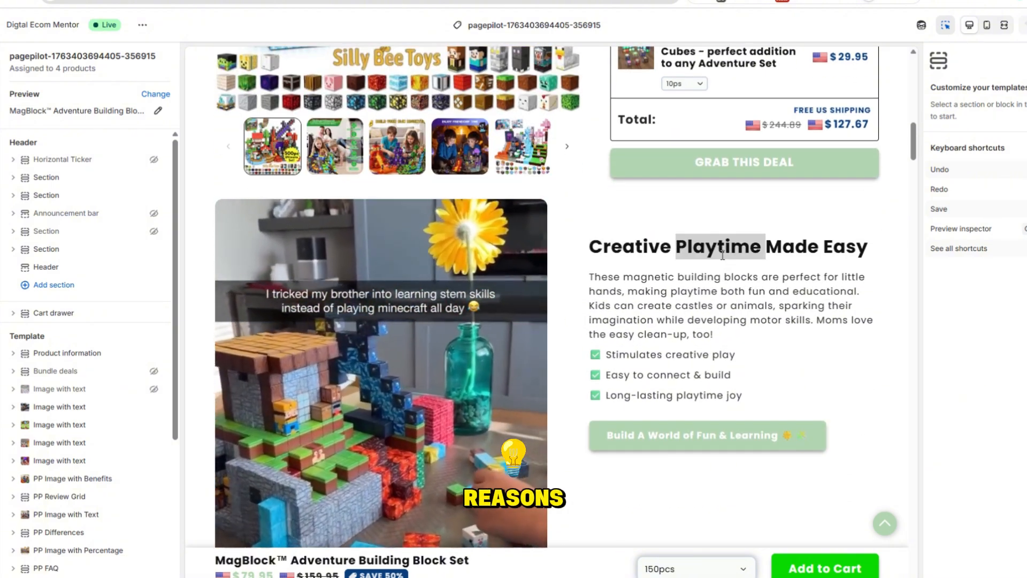
triple_click(722, 248)
scroll(685, 146, "down", 2)
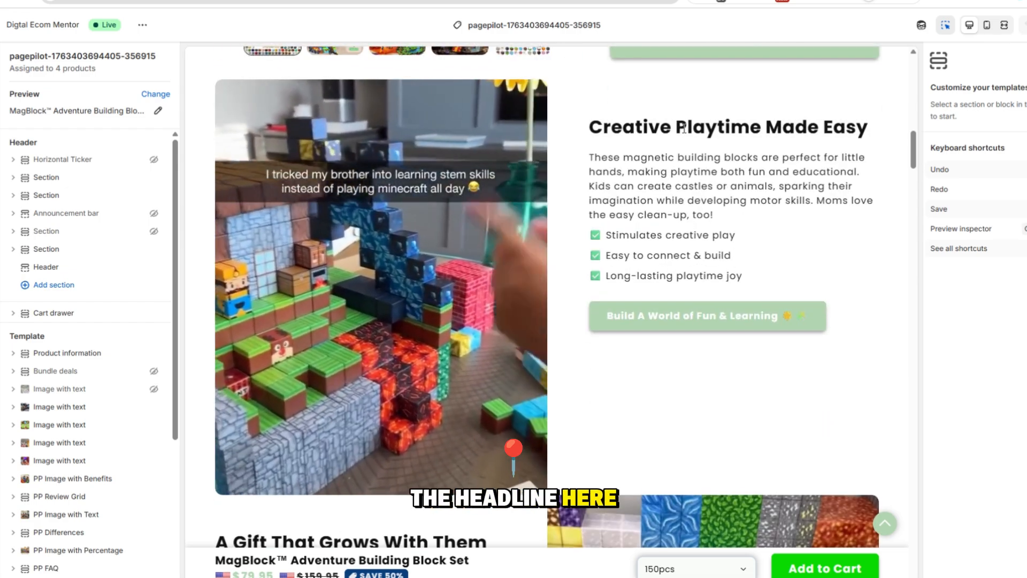
triple_click(647, 222)
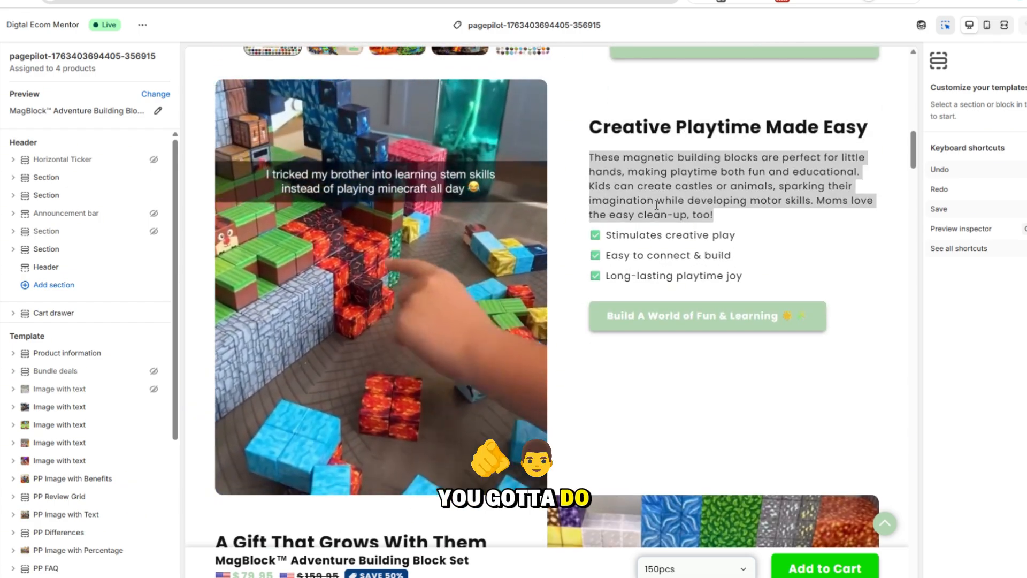
left_click(765, 130)
double_click(765, 130)
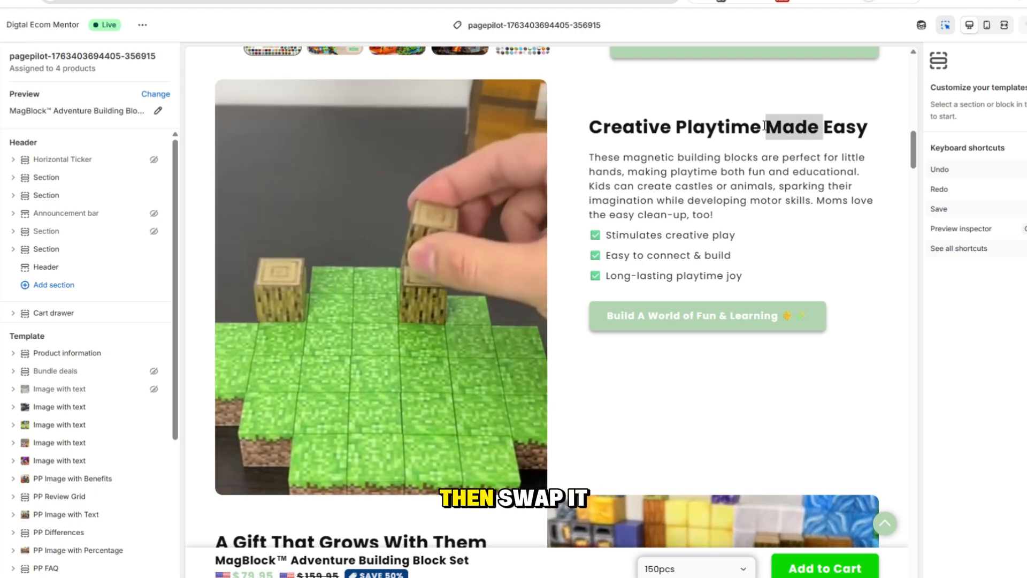
left_click(702, 158)
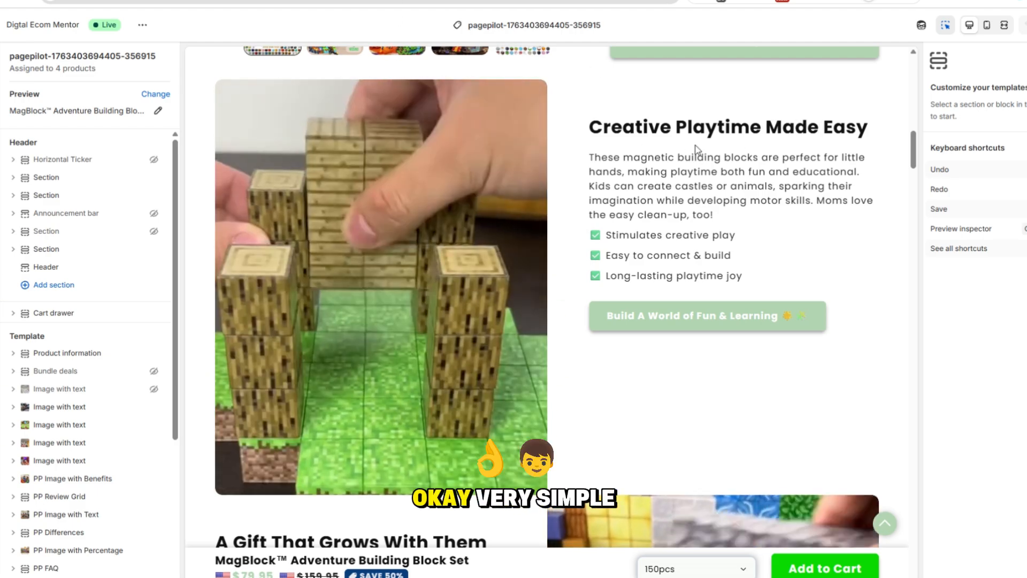
scroll(659, 328, "up", 3)
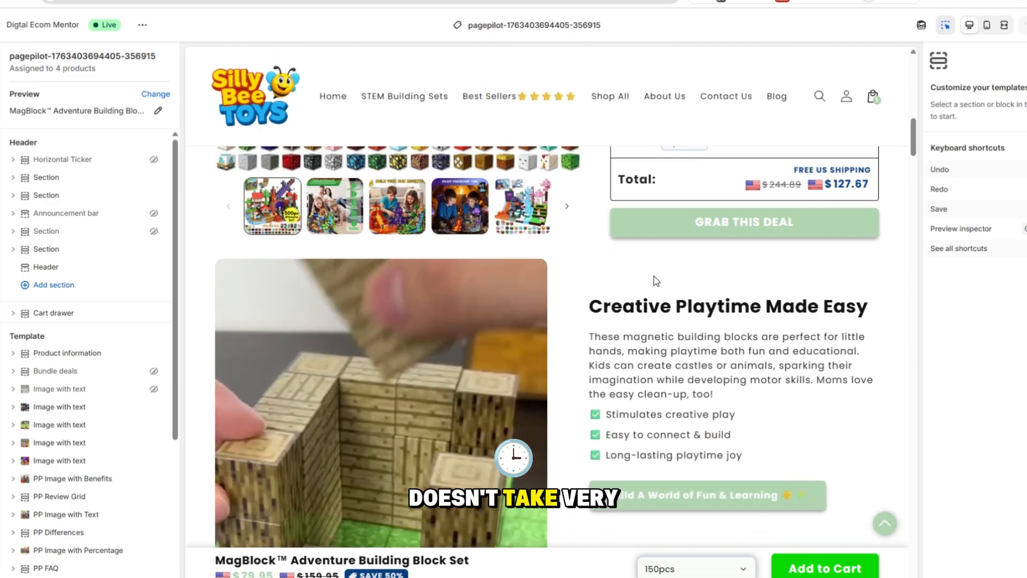
scroll(654, 276, "up", 4)
scroll(628, 324, "down", 3)
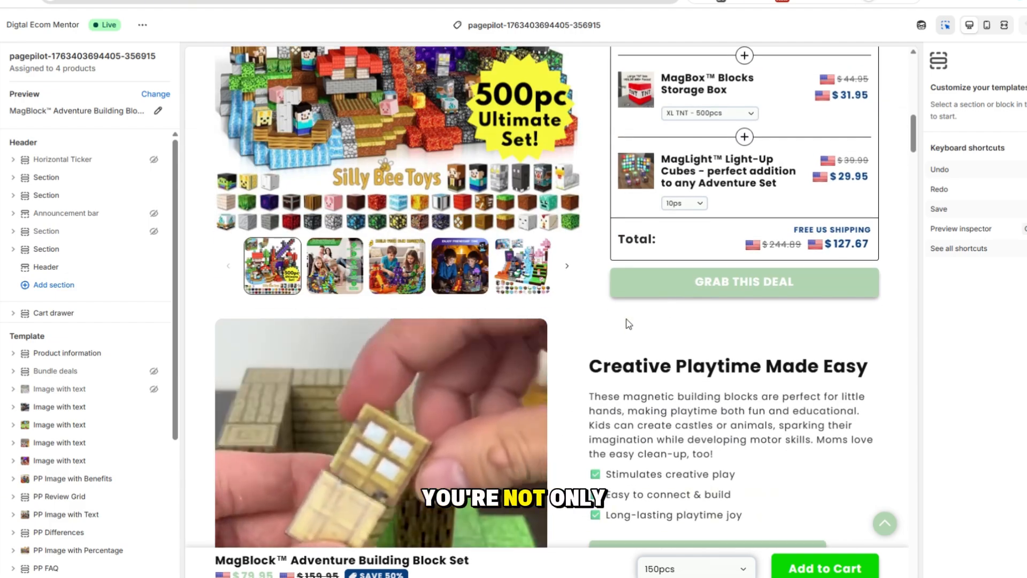
scroll(625, 327, "down", 3)
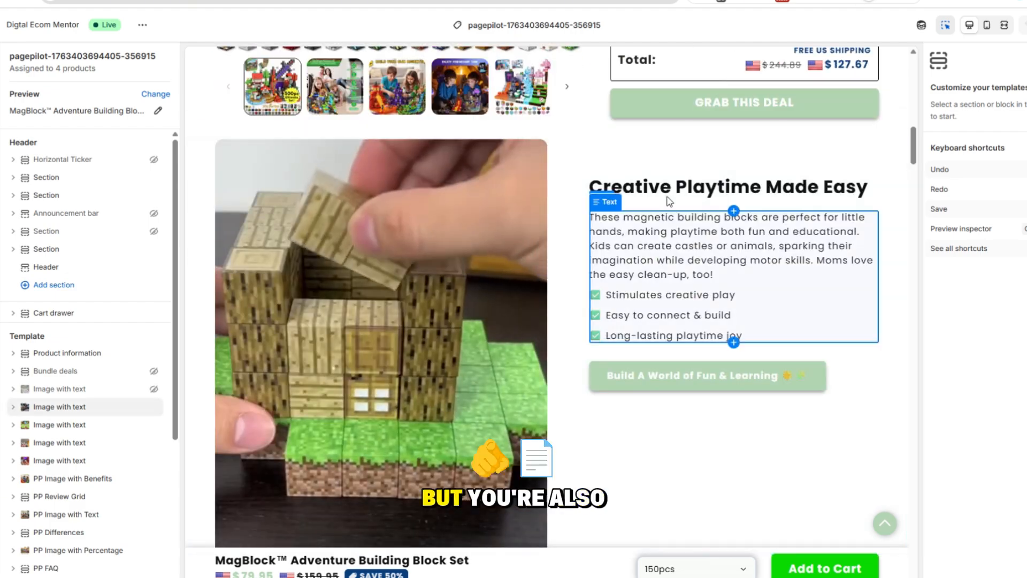
Replace the "Creative Playtime Made Easy" heading with "Spark Imagination with #1 Toy Back in Stock 😍" and leave the theme editor without saving
left_click(690, 188)
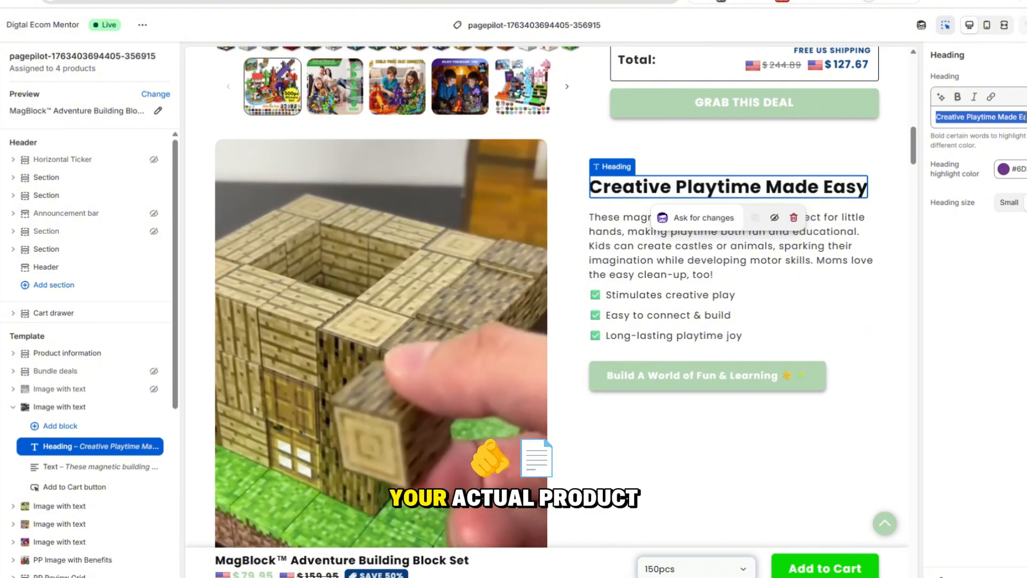
key("ctrl+a")
key("ctrl+v")
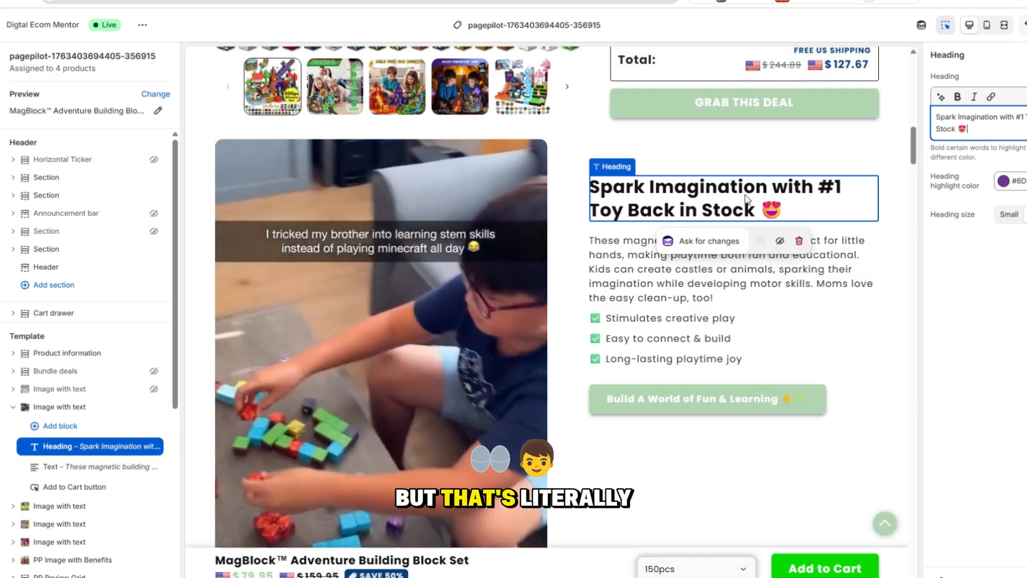
key("ctrl+w")
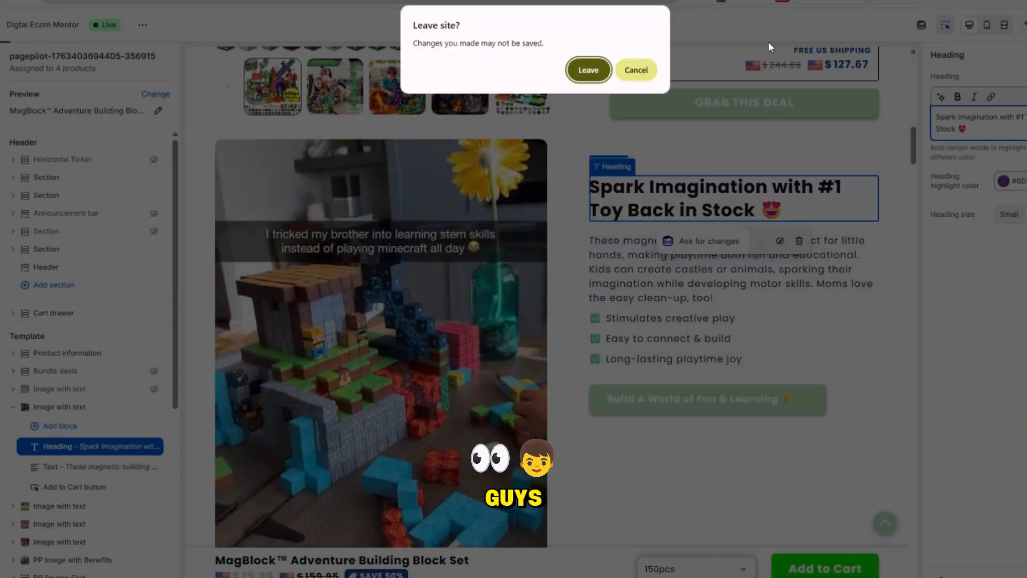
left_click(581, 75)
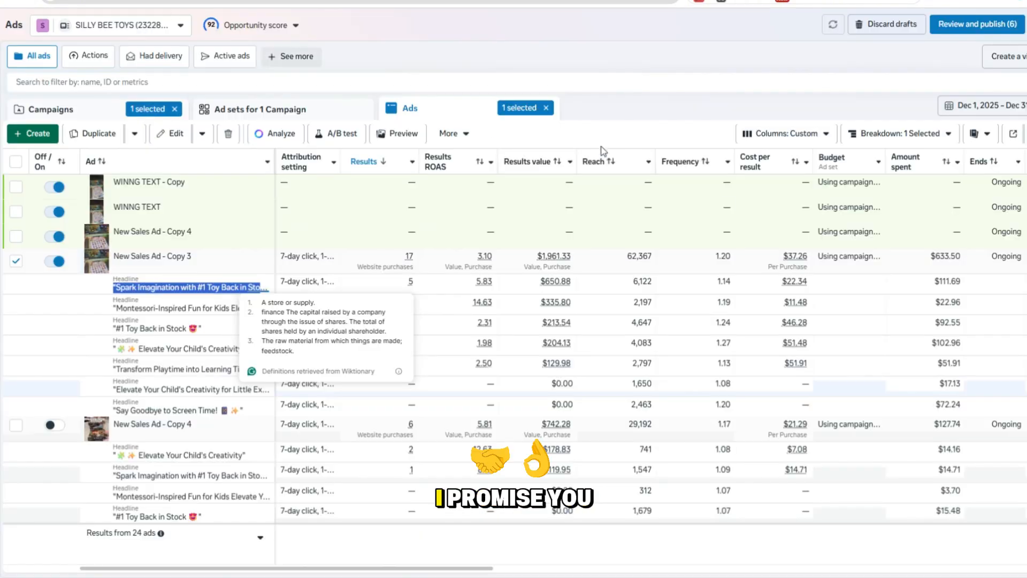
Check the Montessori-Inspired headline under New Sales Ad - Copy 3 and remove the Headline (ad settings) breakdown from the ads table
left_click(215, 315)
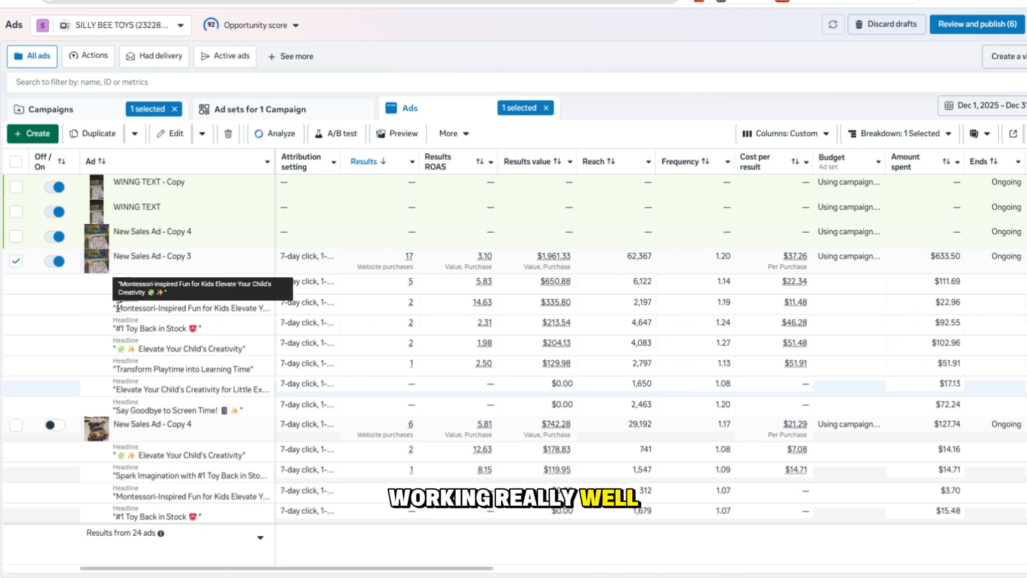
left_click_drag(118, 308, 248, 305)
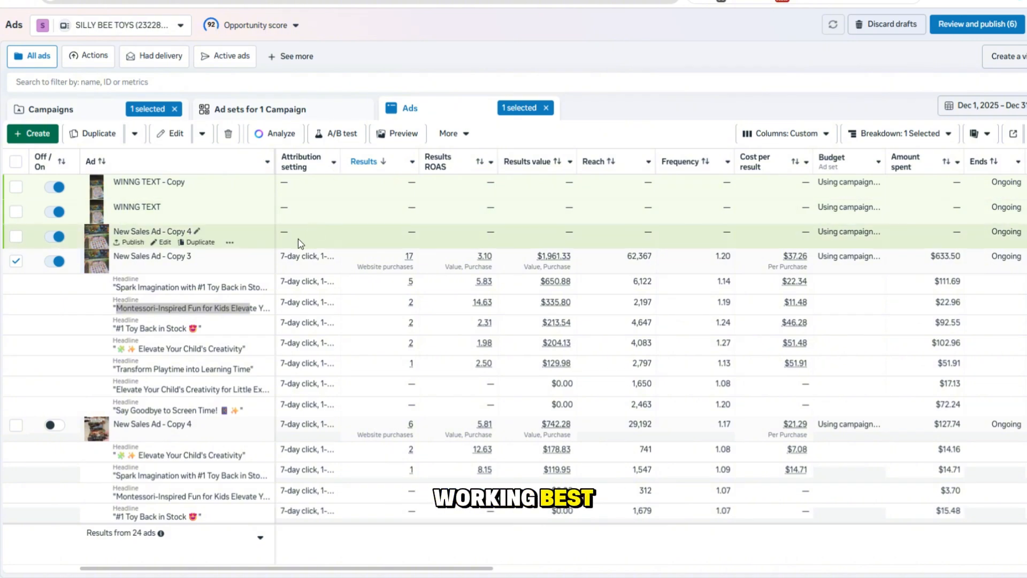
left_click(892, 139)
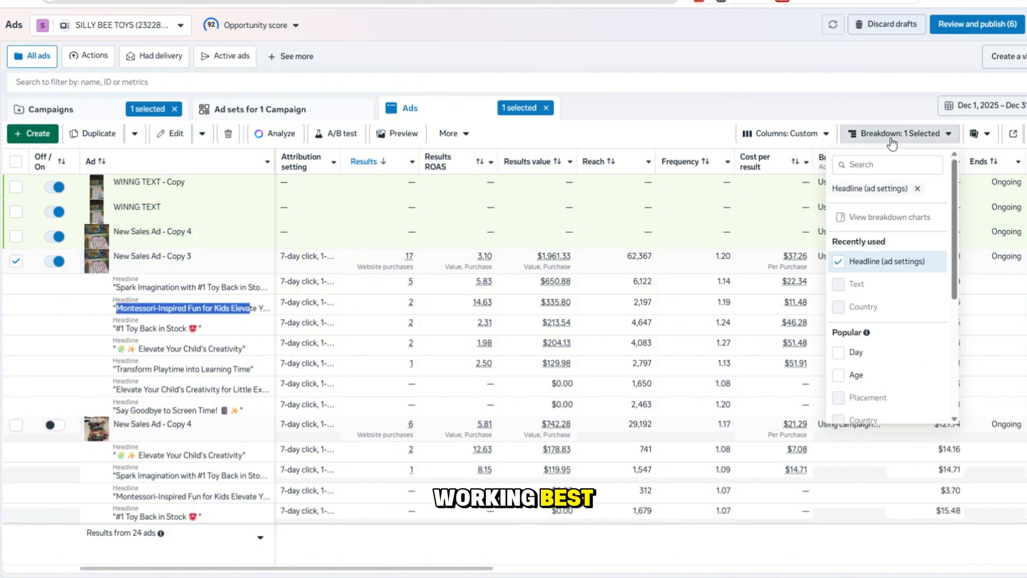
left_click(848, 261)
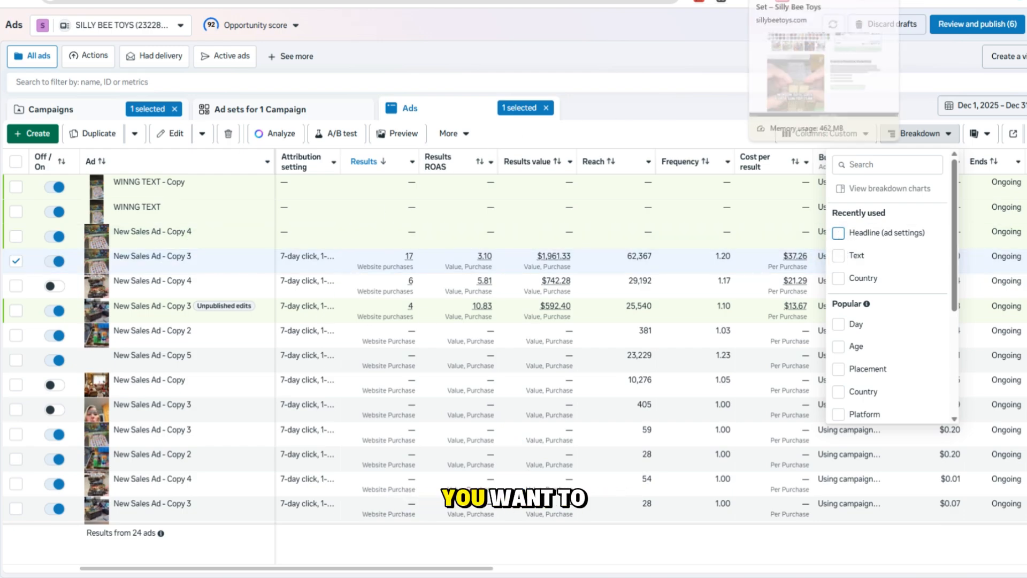
left_click(782, 4)
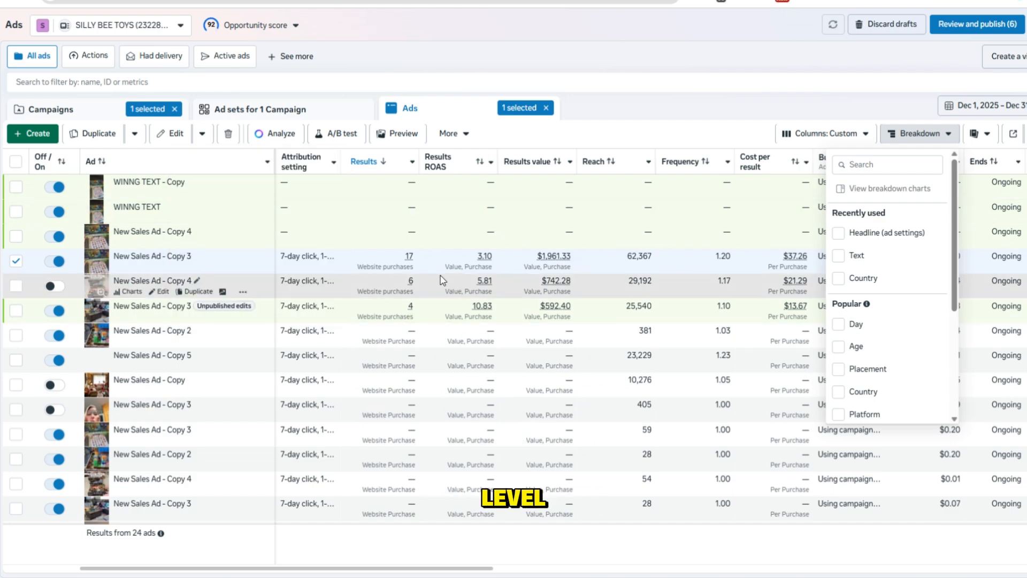
Compare the results of the campaign's ad sets with those of its individual ads
left_click(234, 112)
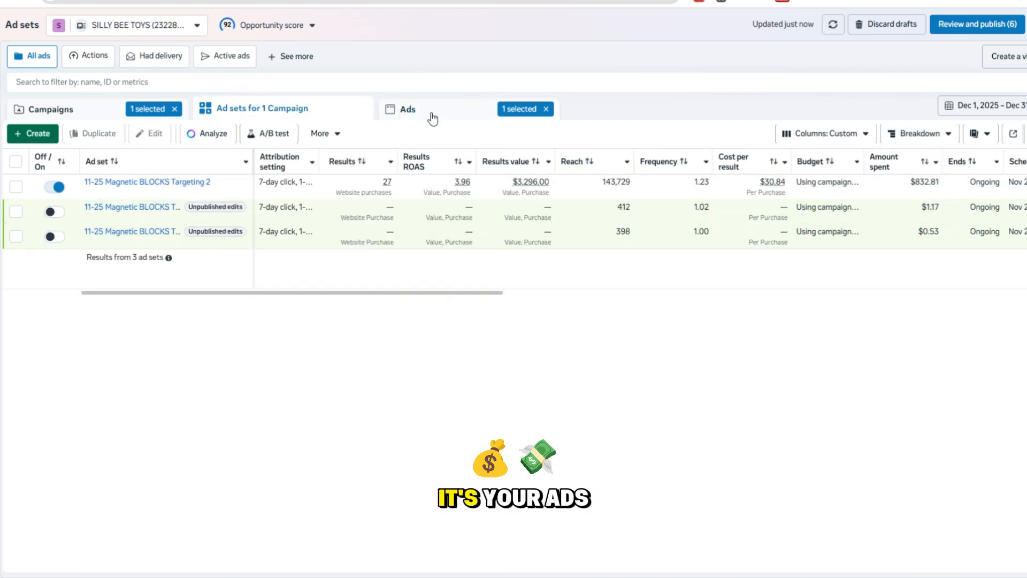
left_click(432, 119)
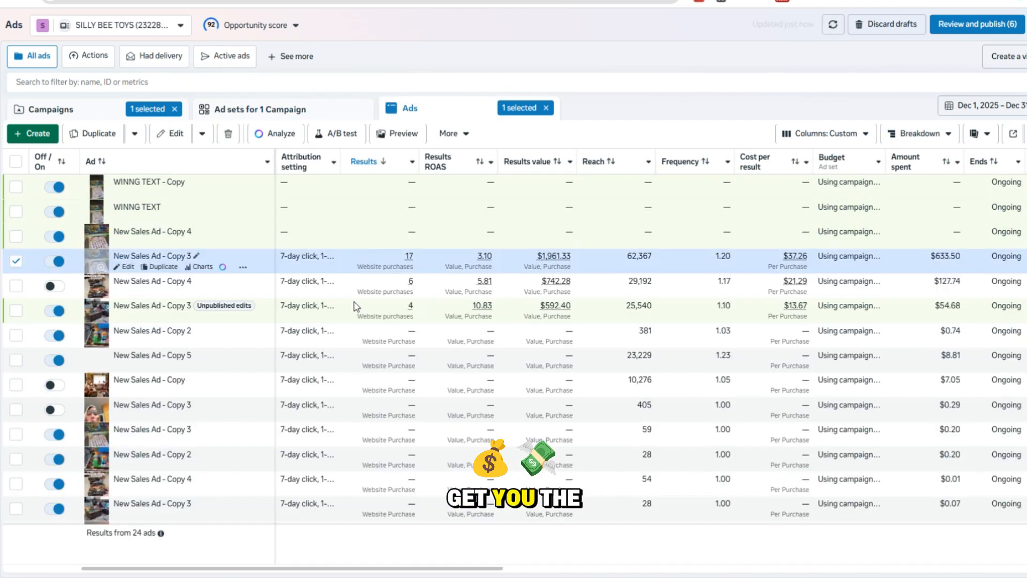
mouse_move(362, 263)
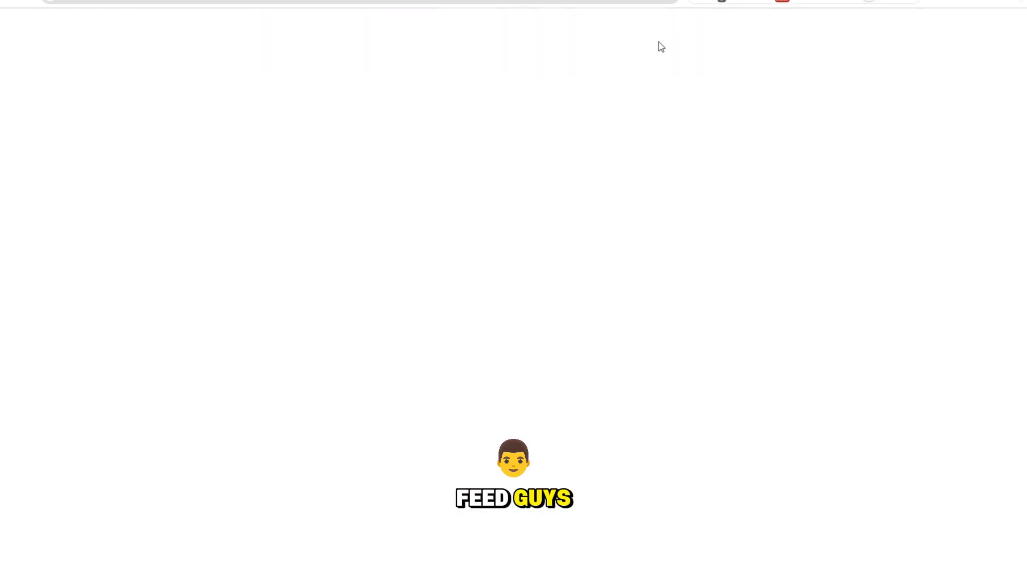
Browse the TikTok search results for magnetic block videos, checking the like counts for creatives that performed well
scroll(284, 234, "up", 1)
scroll(284, 233, "up", 2)
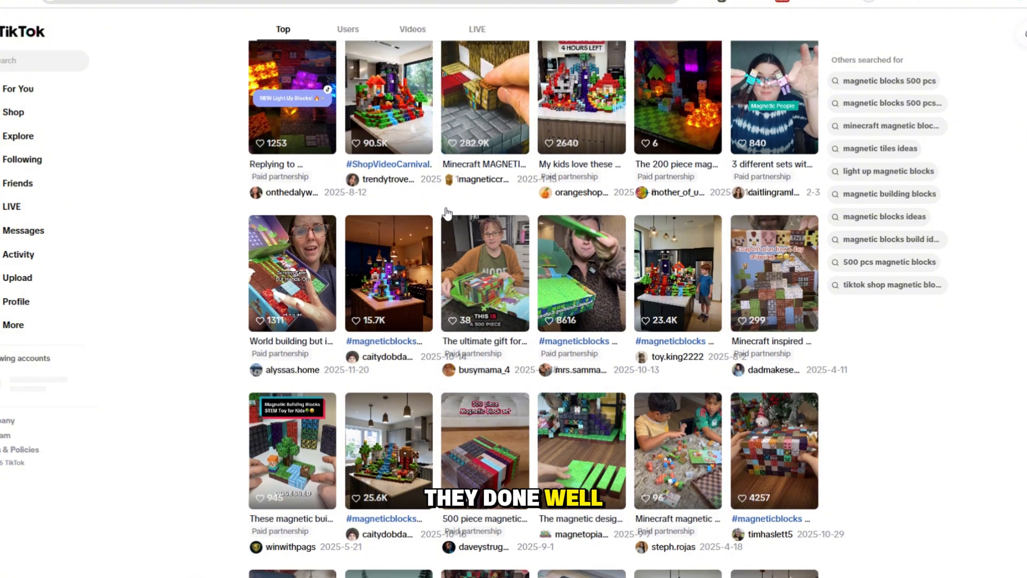
scroll(374, 343, "down", 3)
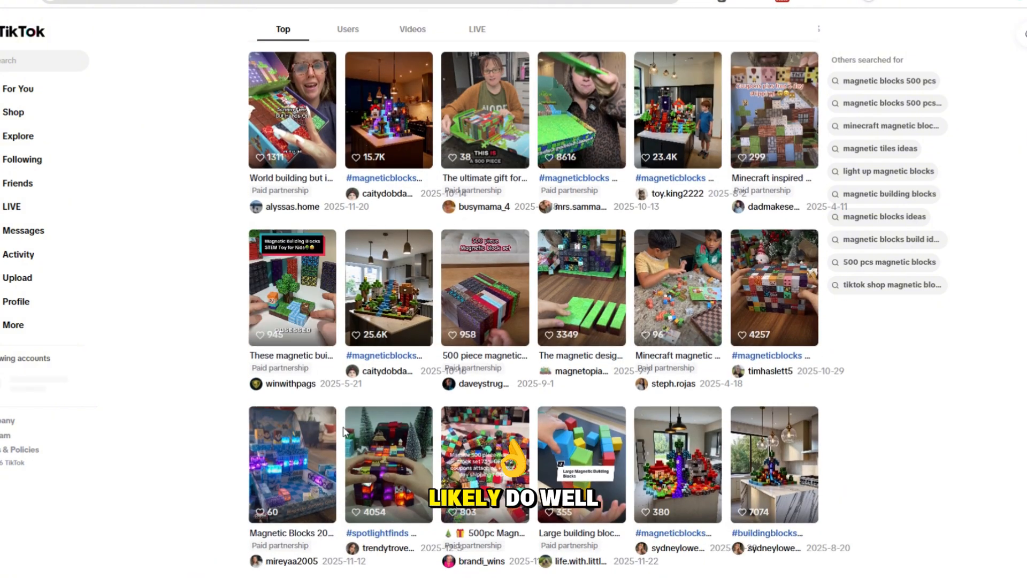
scroll(302, 366, "down", 2)
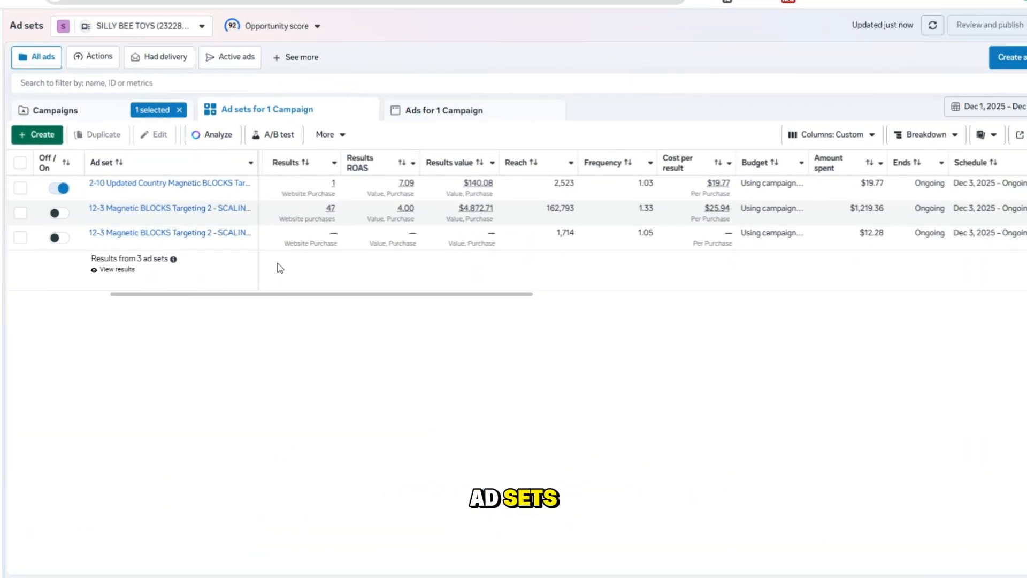
Duplicate the 12-3 Magnetic BLOCKS Targeting 2 - SCALING ad set that has 47 purchases, without applying any recommendations
left_click(757, 217)
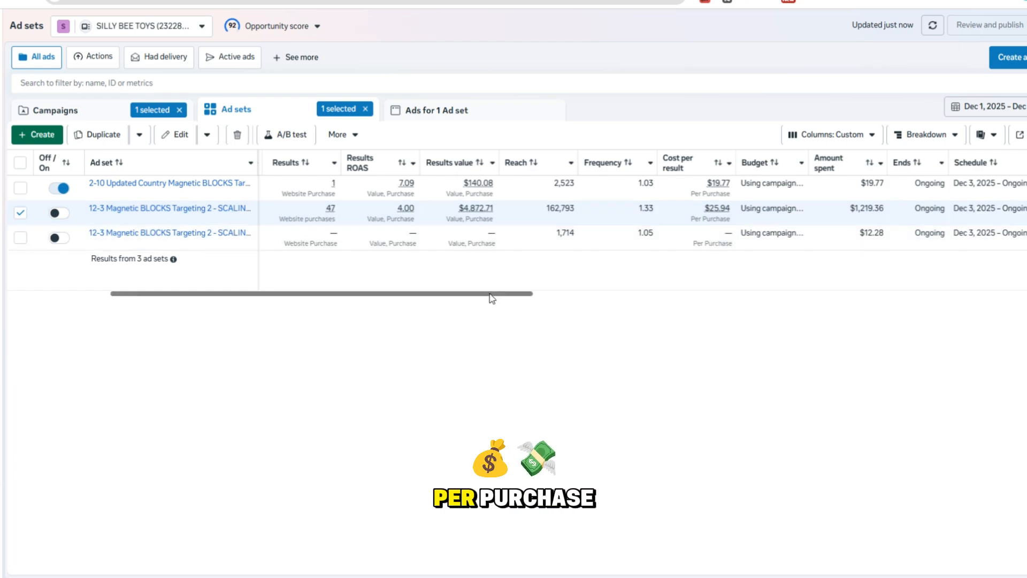
mouse_move(492, 298)
left_mouse_down()
mouse_move(618, 309)
mouse_move(678, 284)
mouse_move(589, 282)
mouse_move(603, 285)
left_mouse_up()
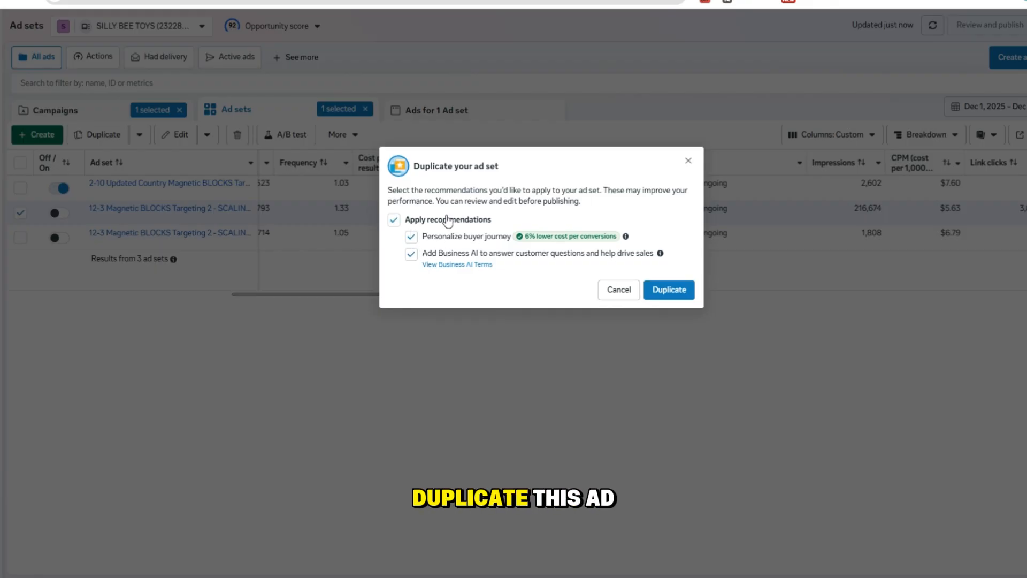
left_click(447, 220)
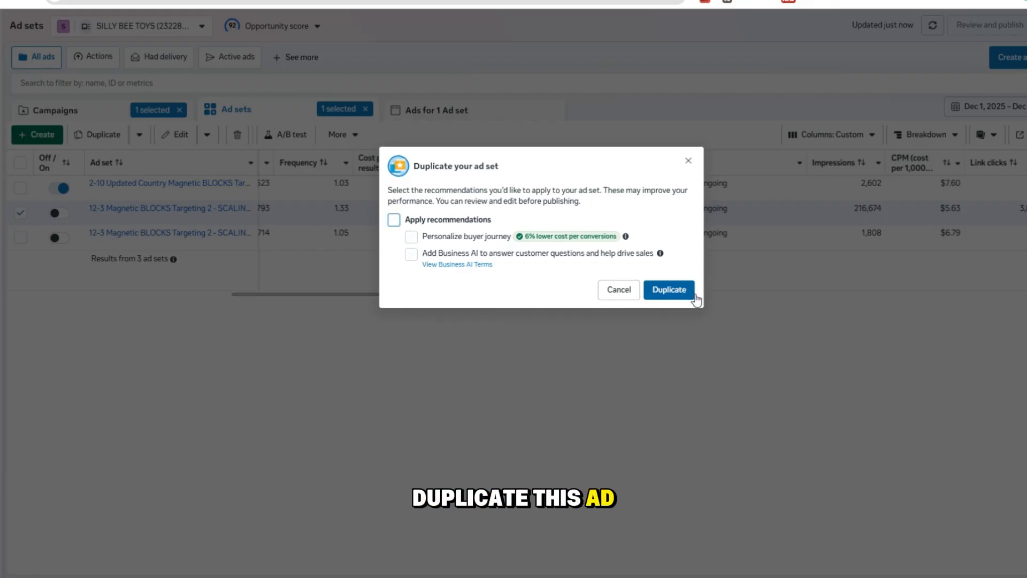
left_click(669, 290)
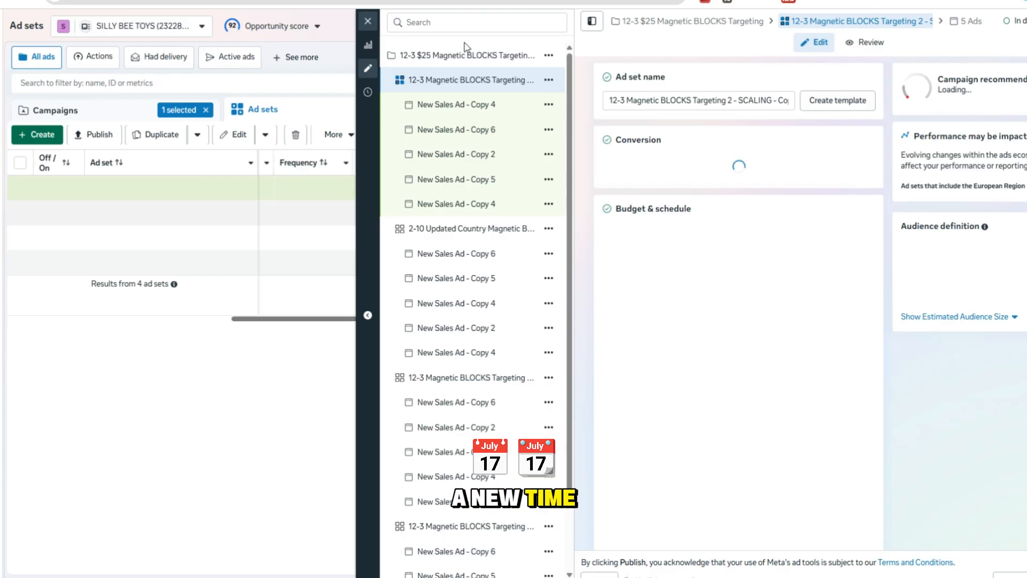
Change the 12-3 prefix in the duplicated ad set's name to 2-25, check its schedule settings and close the editor
left_click_drag(627, 103, 609, 102)
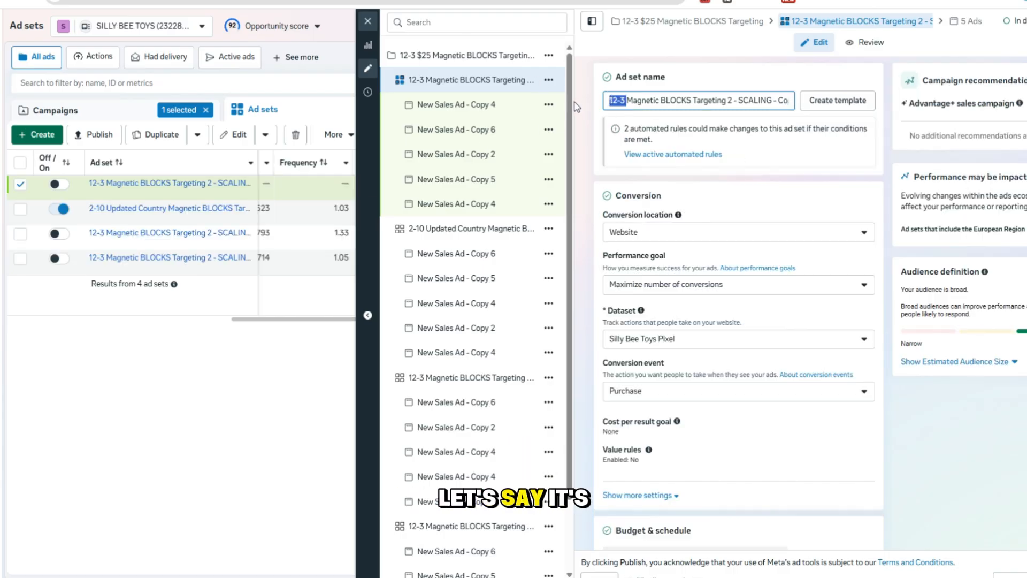
key("BackSpace")
type("2-2")
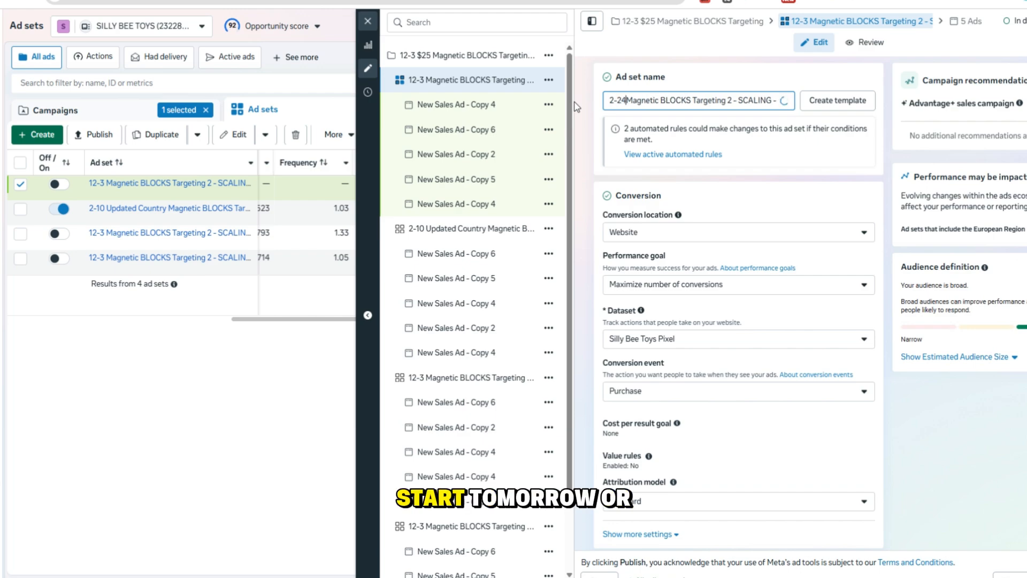
type("5")
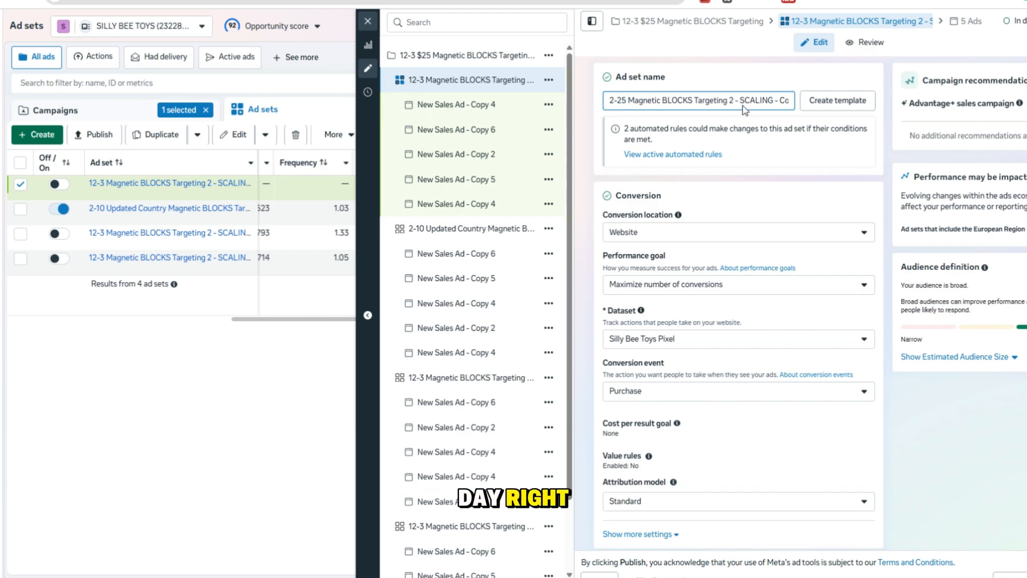
left_click(711, 85)
scroll(775, 336, "down", 8)
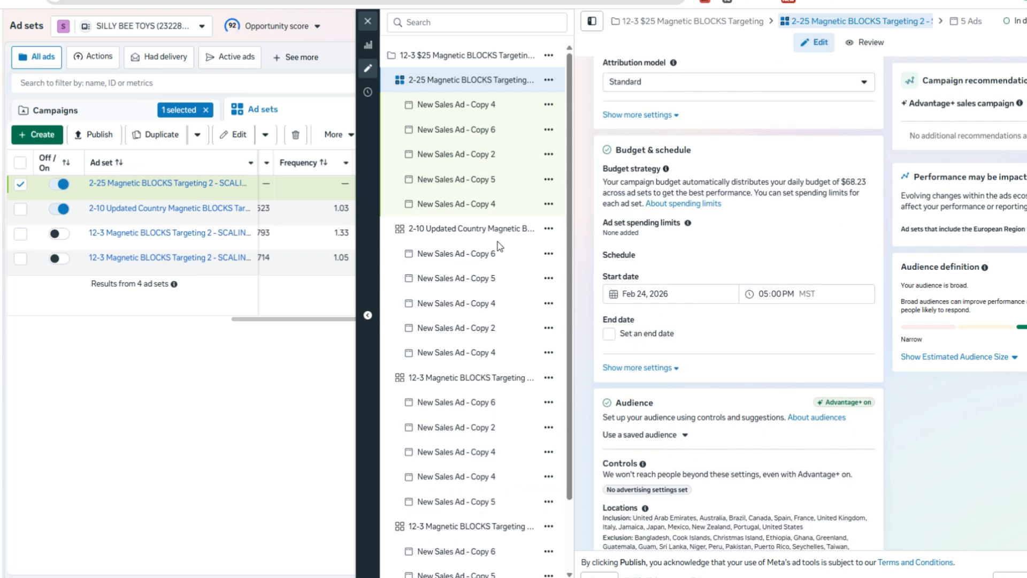
left_click(367, 21)
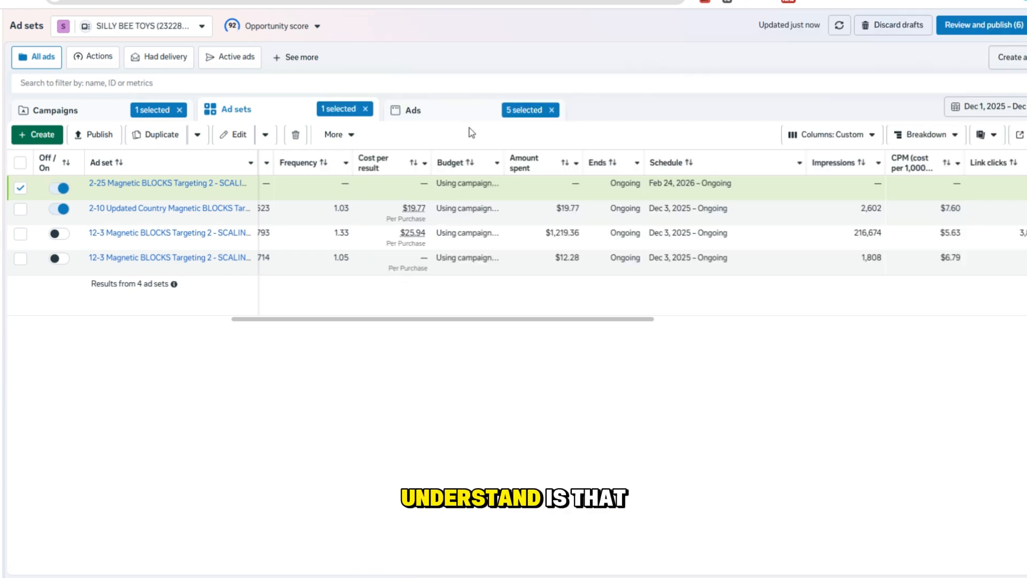
Examine the ads carried over into the 2-25 ad set and return to the ad sets list
left_click(433, 121)
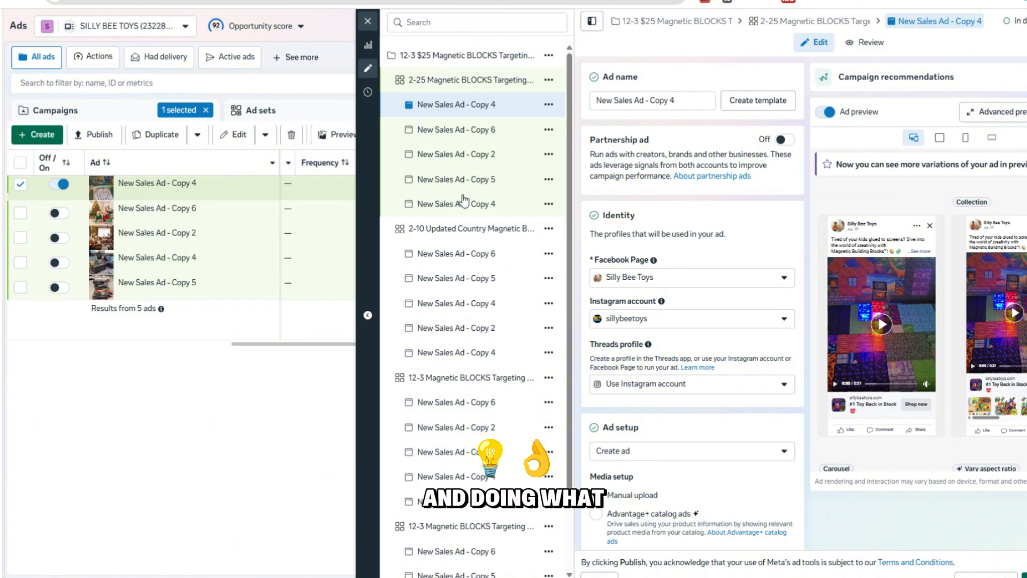
left_click(307, 110)
left_click(368, 21)
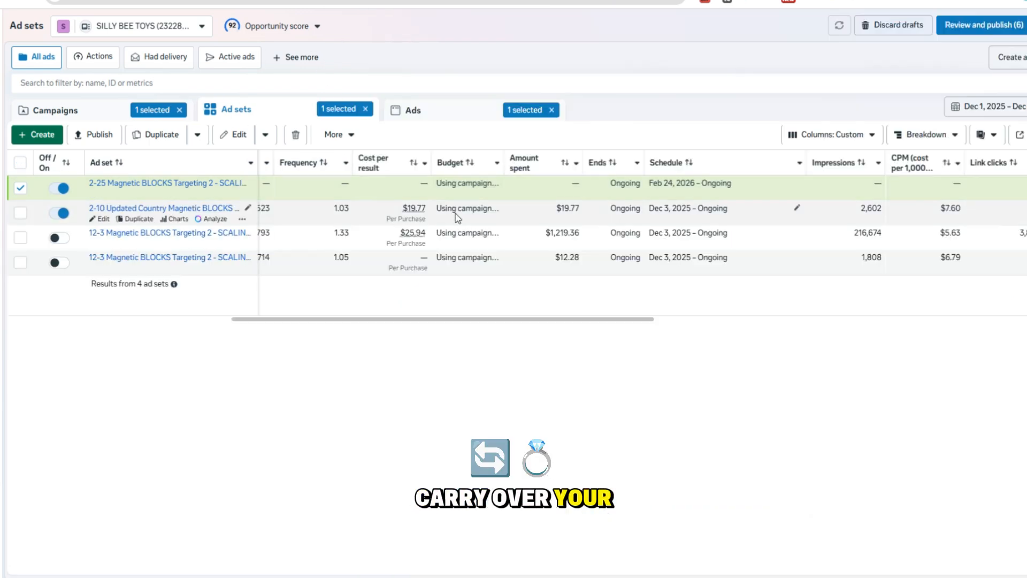
Delete all five duplicated ads from the 2-25 Magnetic BLOCKS Targeting 2 ad set
left_click(475, 213)
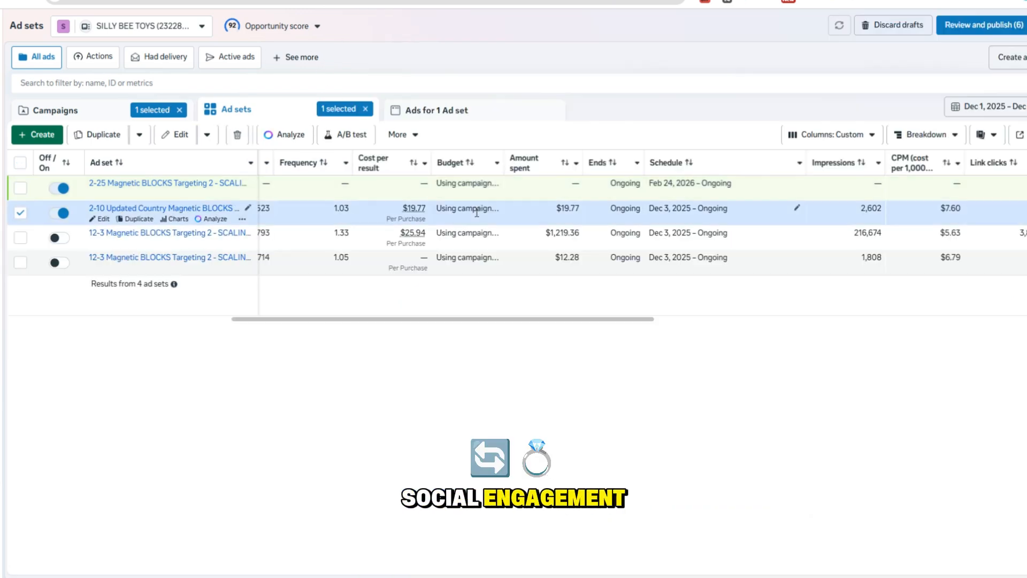
left_click(401, 194)
left_click(408, 110)
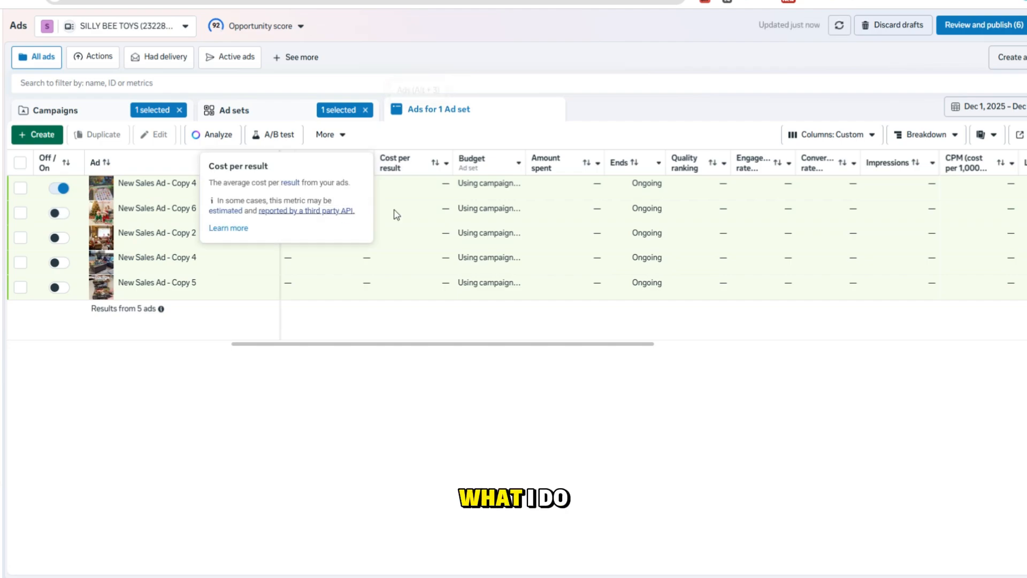
left_click(431, 187)
left_click(395, 291, "shift")
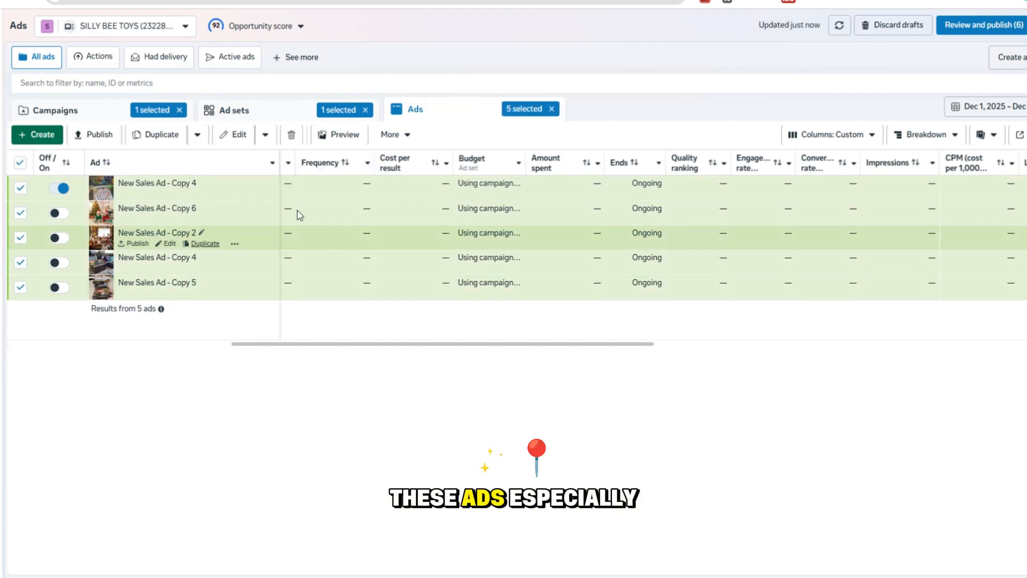
left_click(291, 134)
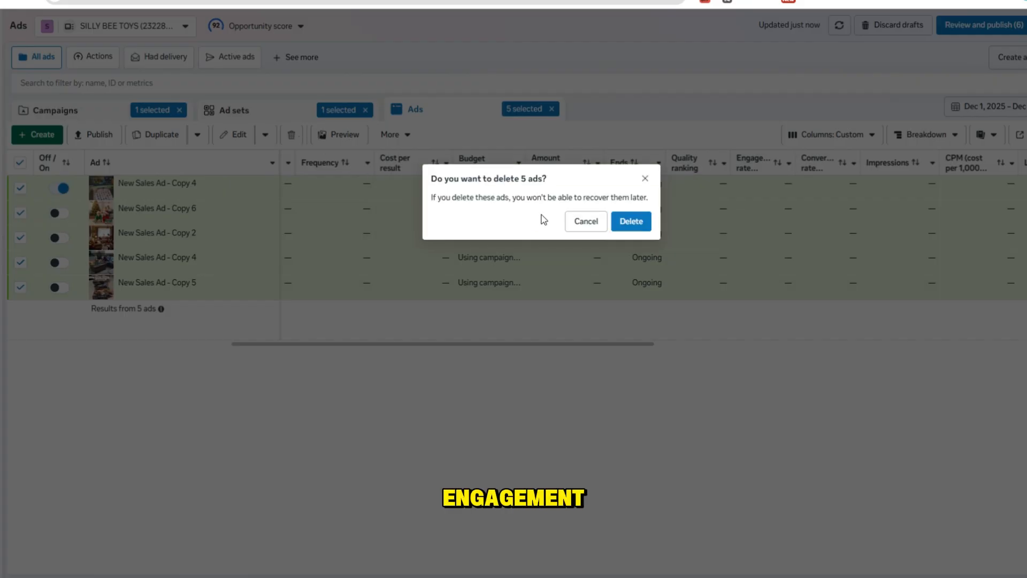
left_click(630, 220)
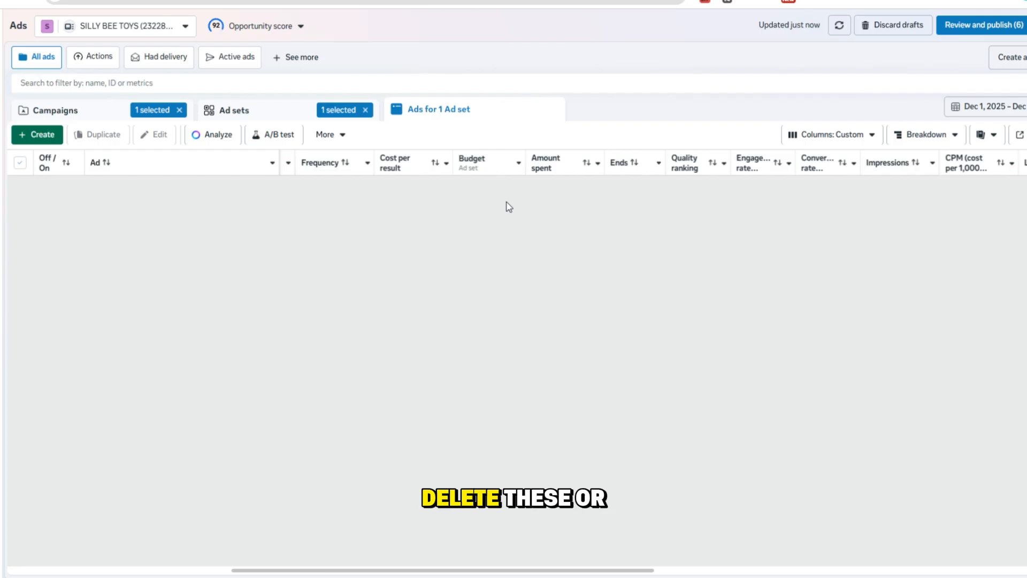
Clear the ad set selection and list all ads of the selected campaign
left_click(241, 110)
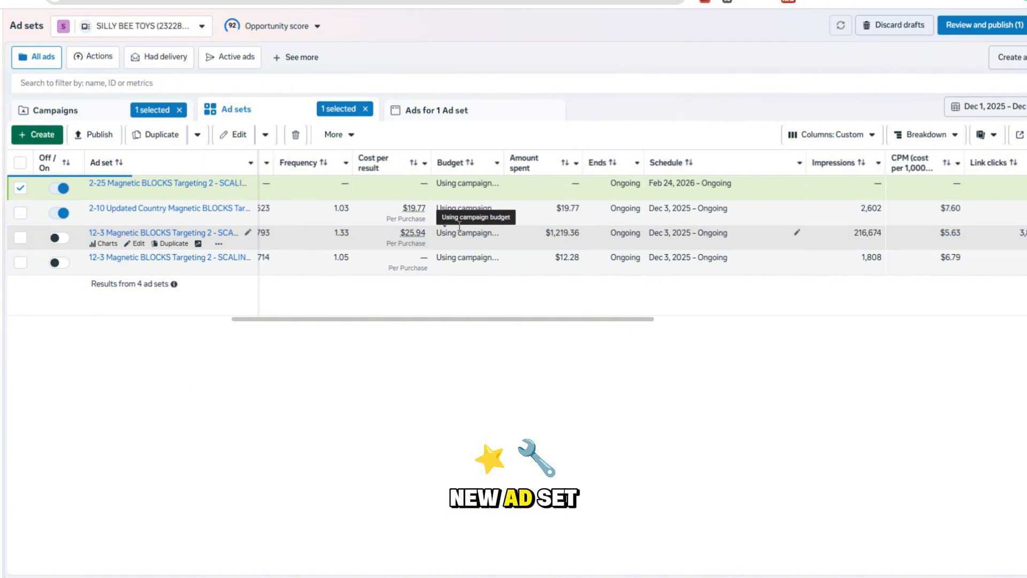
left_click(366, 109)
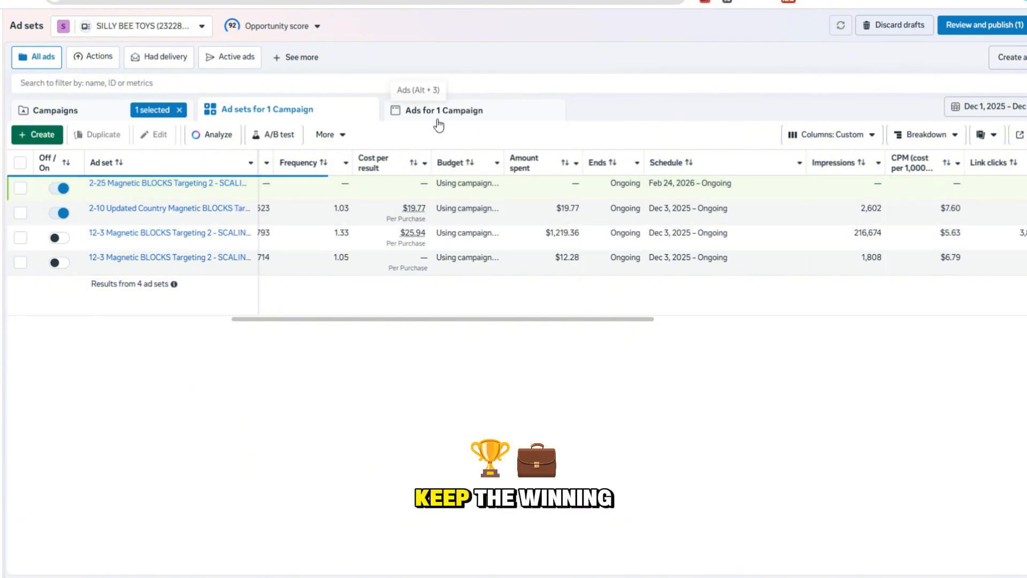
left_click(439, 128)
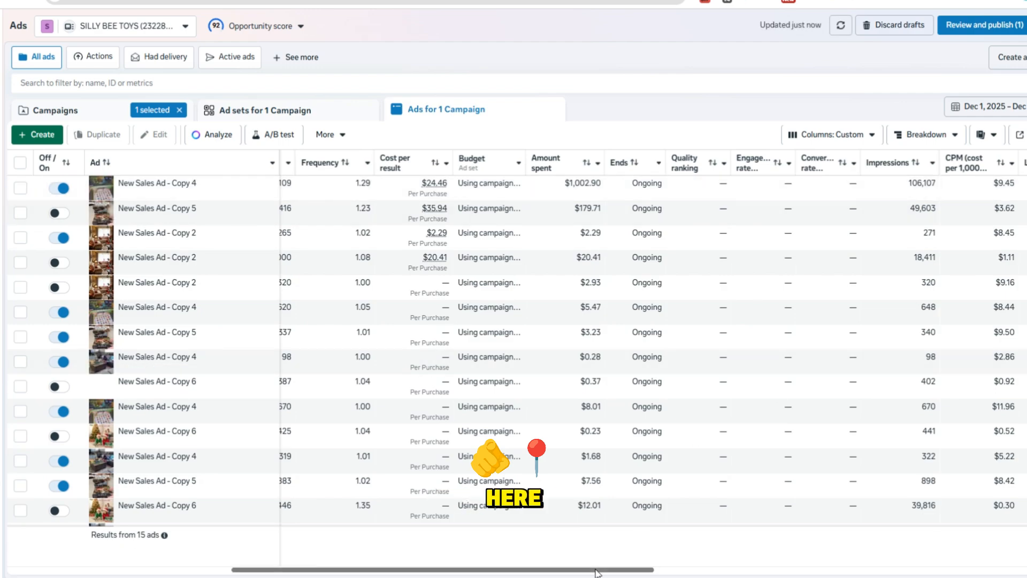
Compare cost per result, ROAS and results value across the ads, leaving only the top New Sales Ad - Copy 4 selected
left_click_drag(592, 572, 591, 573)
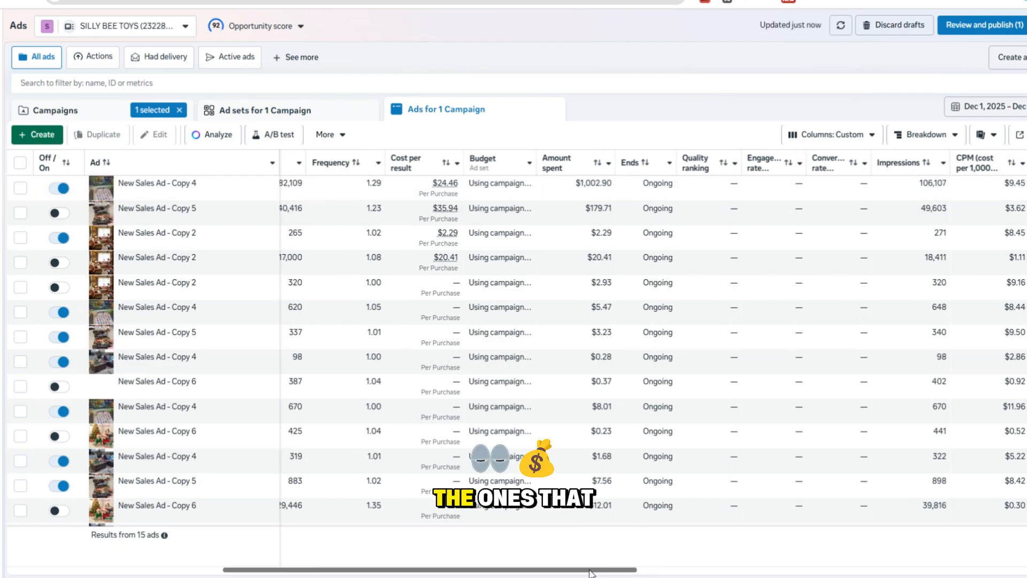
left_click(498, 194)
left_click(496, 209)
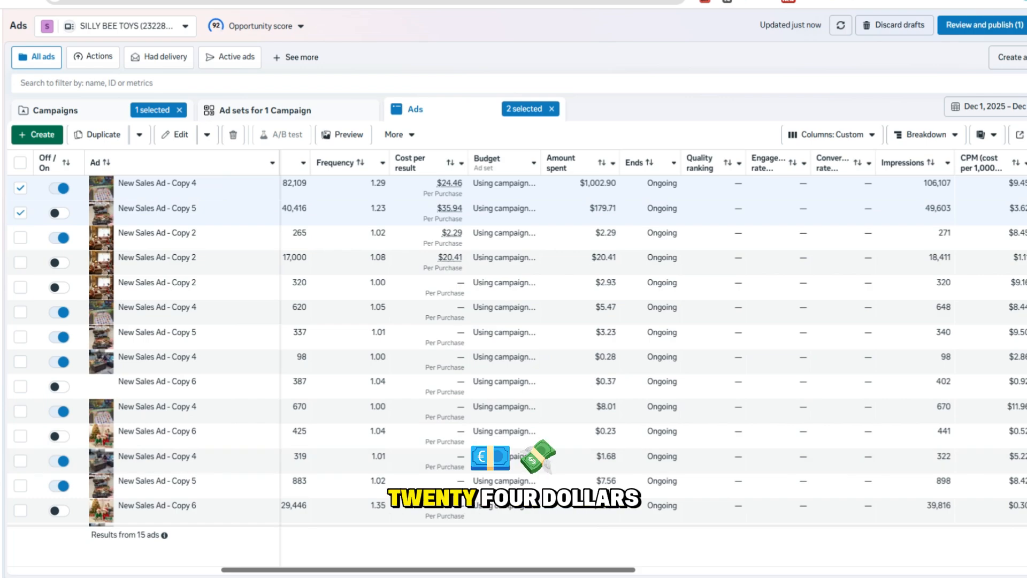
left_click_drag(548, 574, 468, 575)
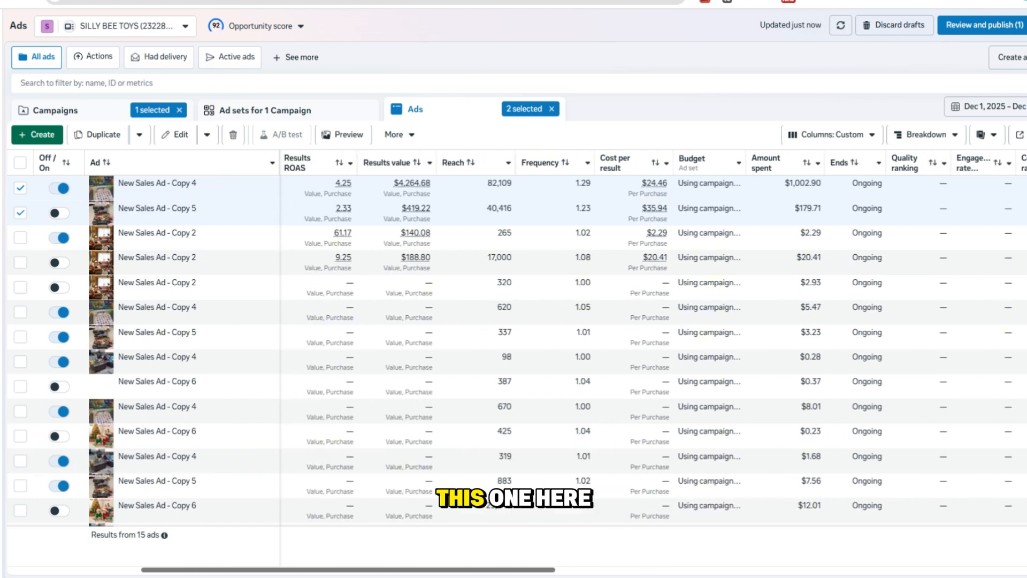
left_click_drag(278, 574, 31, 577)
scroll(633, 208, "right", 5)
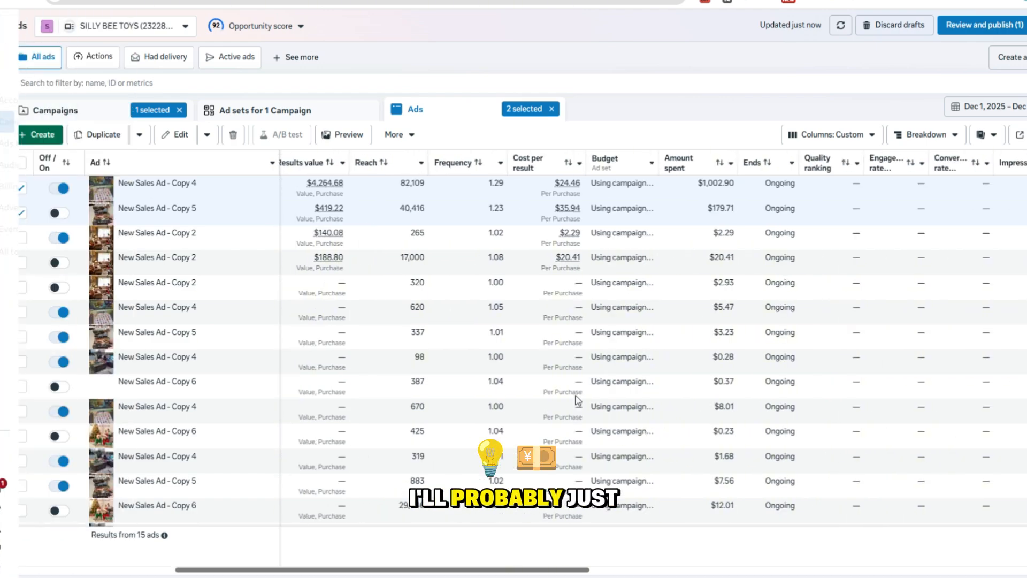
left_click(633, 208)
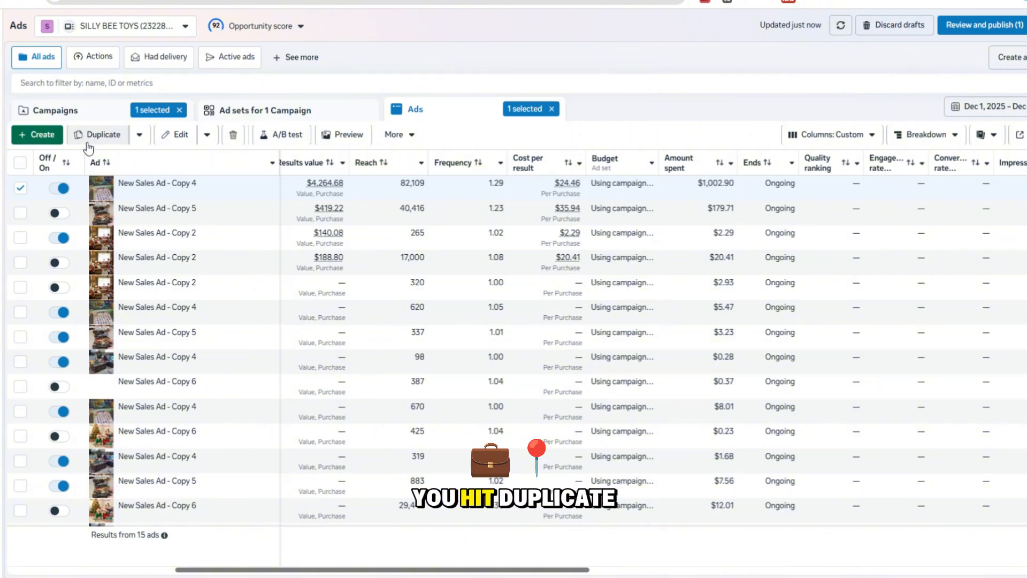
Duplicate New Sales Ad - Copy 4 once into only the existing 2-25 Magnetic BLOCKS Targeting 2 - SCALING - Copy 2 ad set, showing existing reactions, comments and shares
left_click(89, 147)
left_click(439, 220)
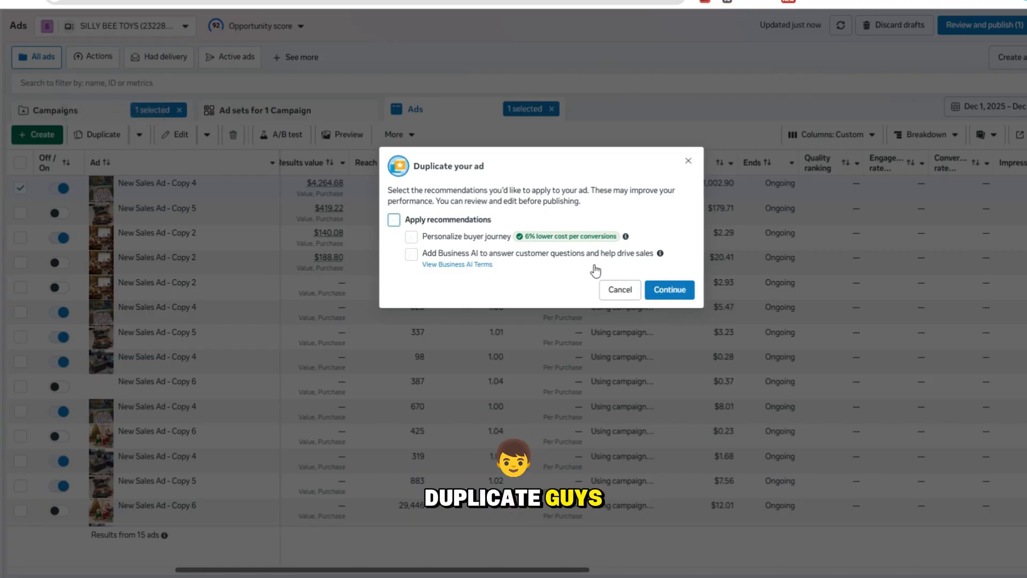
left_click(670, 290)
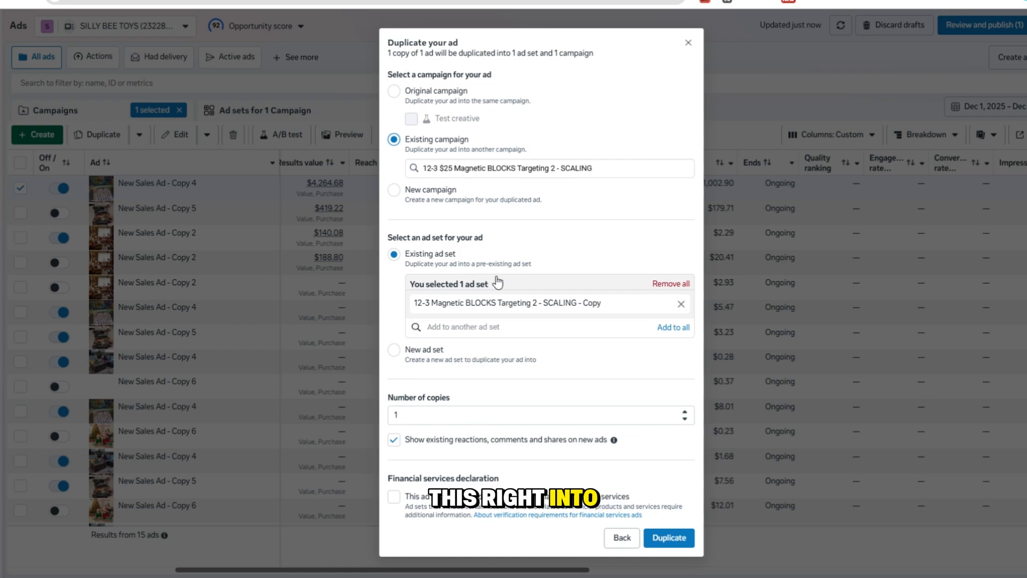
left_click(549, 326)
left_click(546, 350)
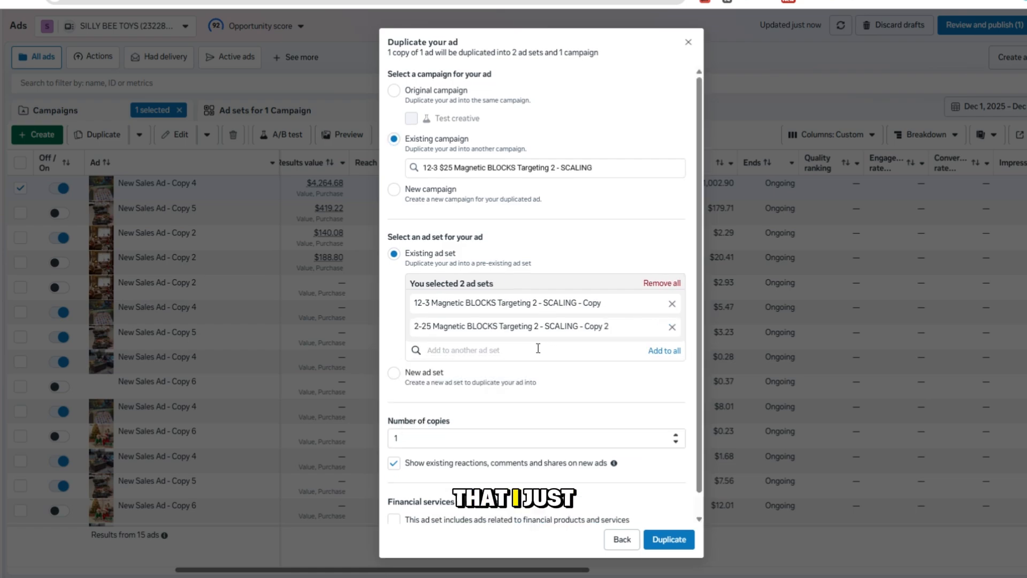
left_click(671, 306)
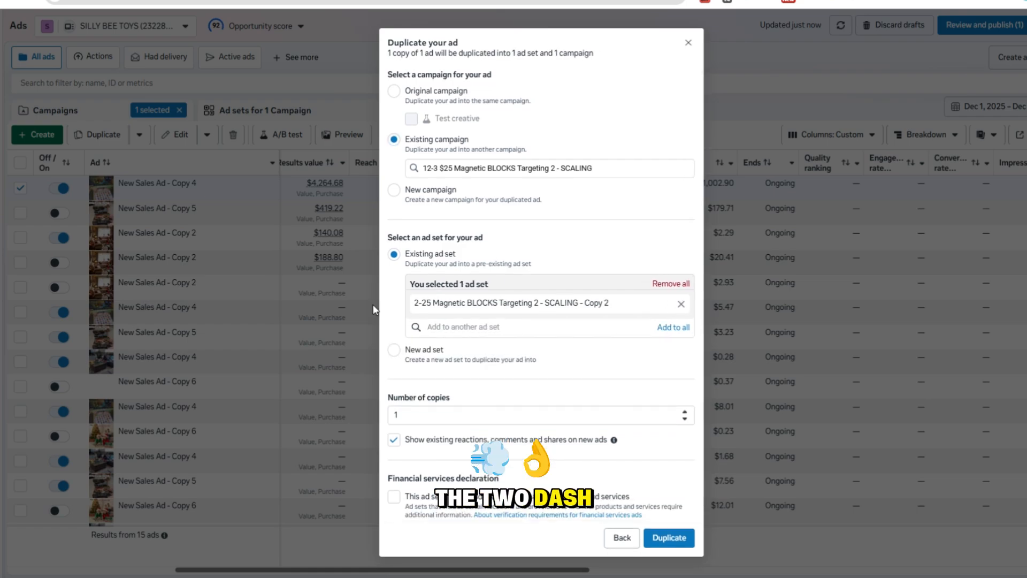
left_click_drag(565, 304, 414, 313)
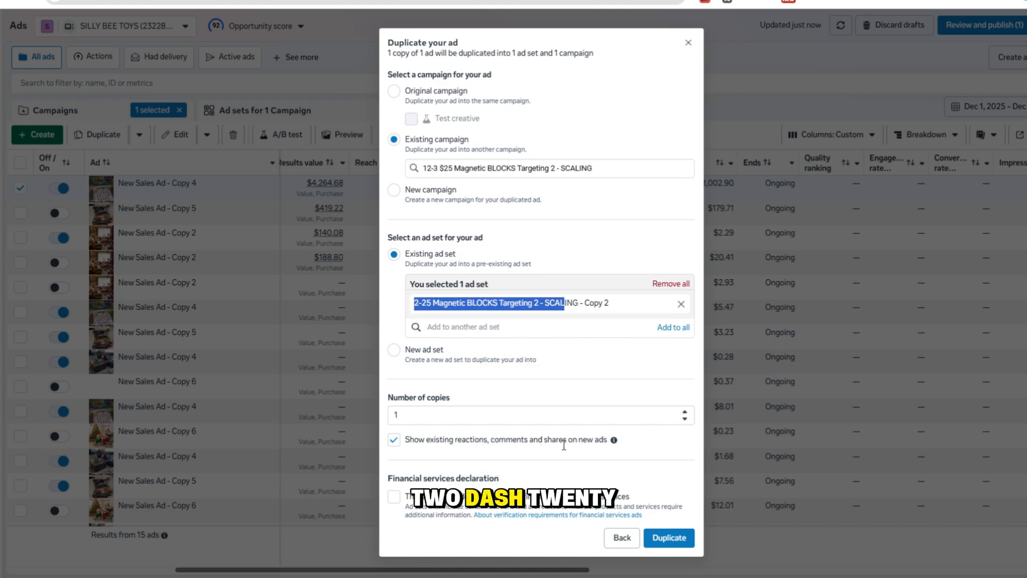
left_click(663, 541)
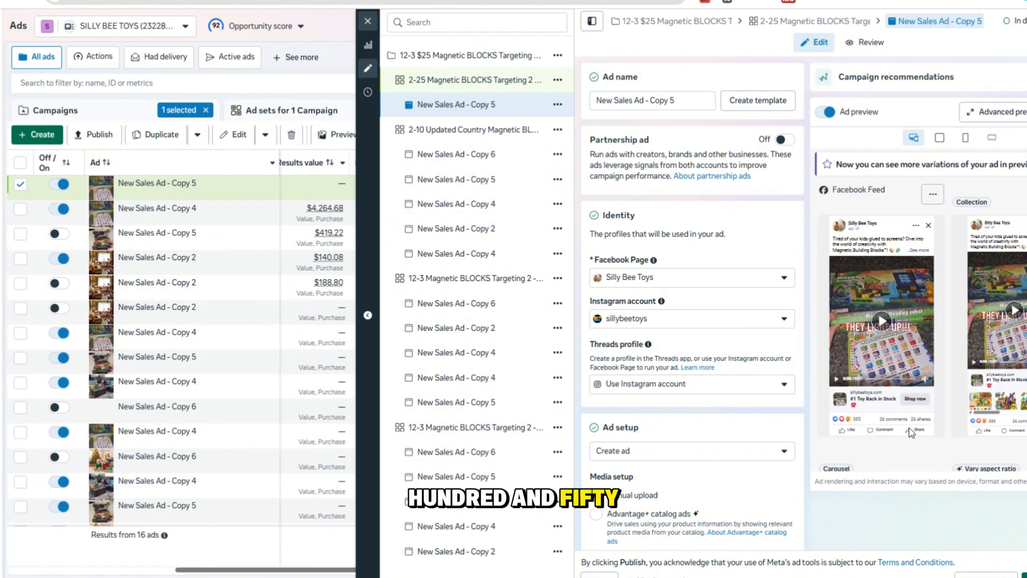
Expand the duplicated ad's editor and examine the reactions, comments and shares in its Facebook Feed preview
left_click(368, 316)
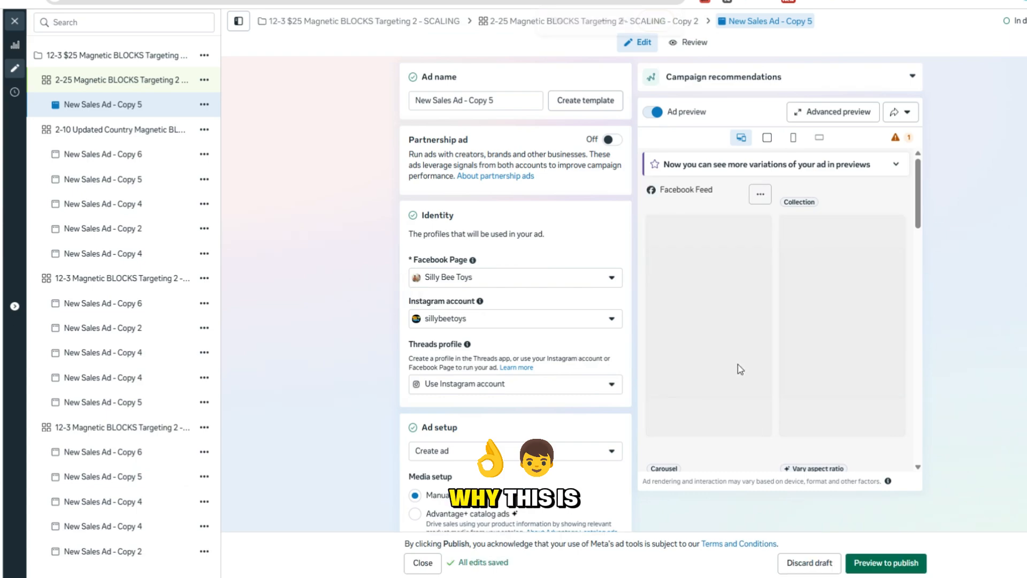
key("ctrl+plus")
key("ctrl+plus")
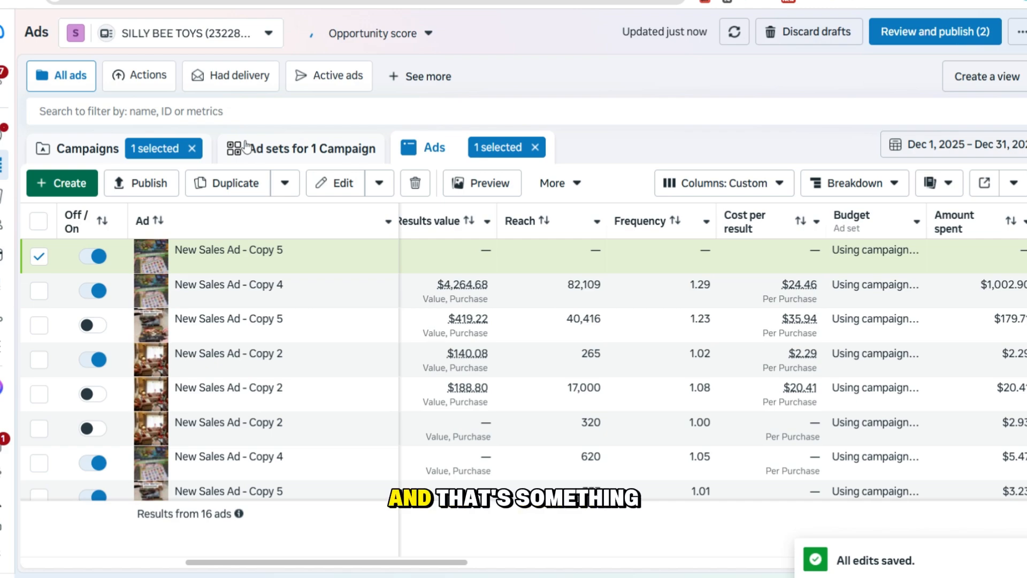
Compare results value, cost per result and amount spent across the campaign's ad sets
left_click(246, 148)
key("ctrl+minus")
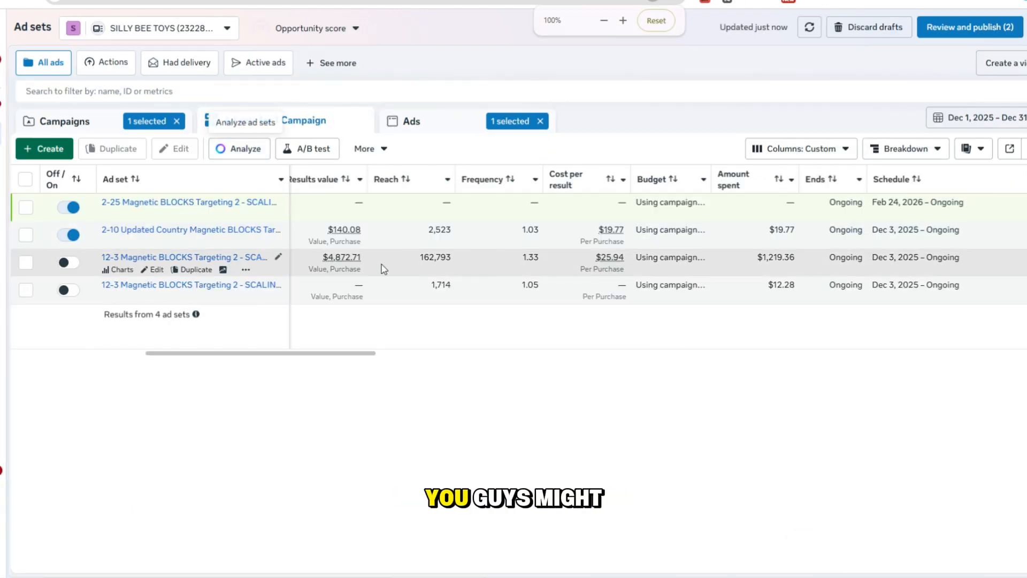
left_click_drag(649, 259, 659, 258)
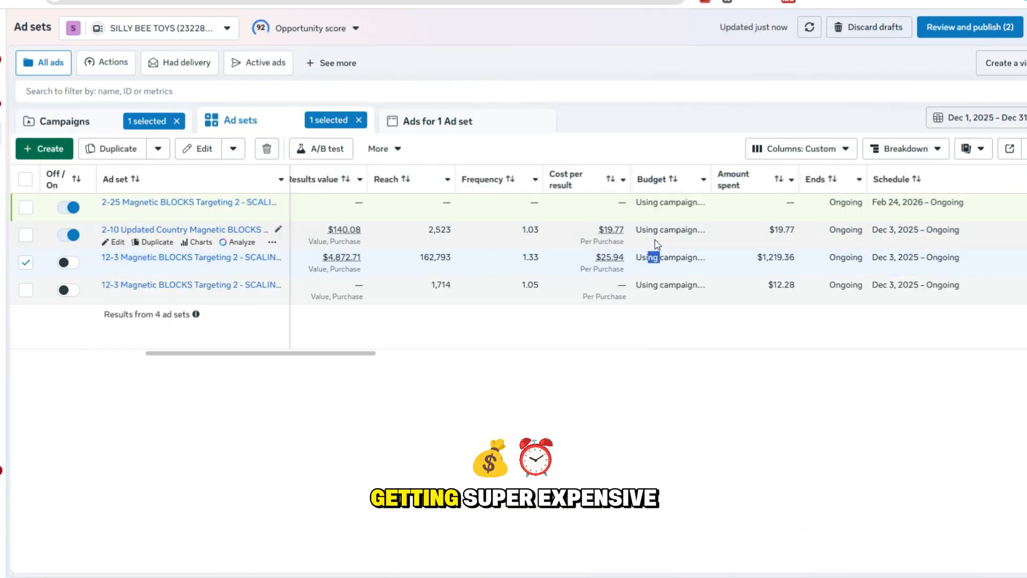
left_click(655, 240)
key("ctrl+minus")
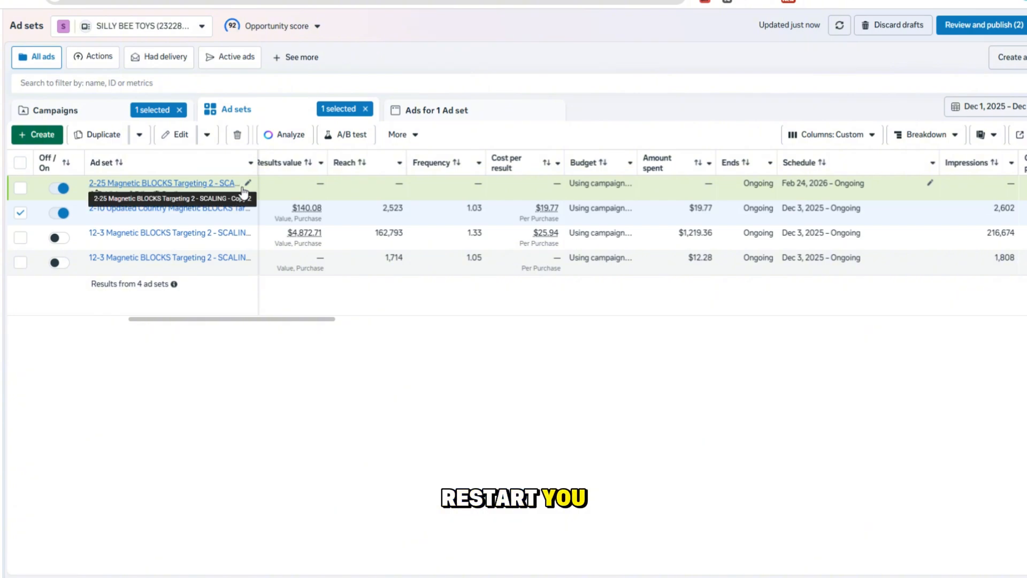
Select only the draft 2-25 ad set, check the ad inside it and return to the ad sets list
left_click(335, 193)
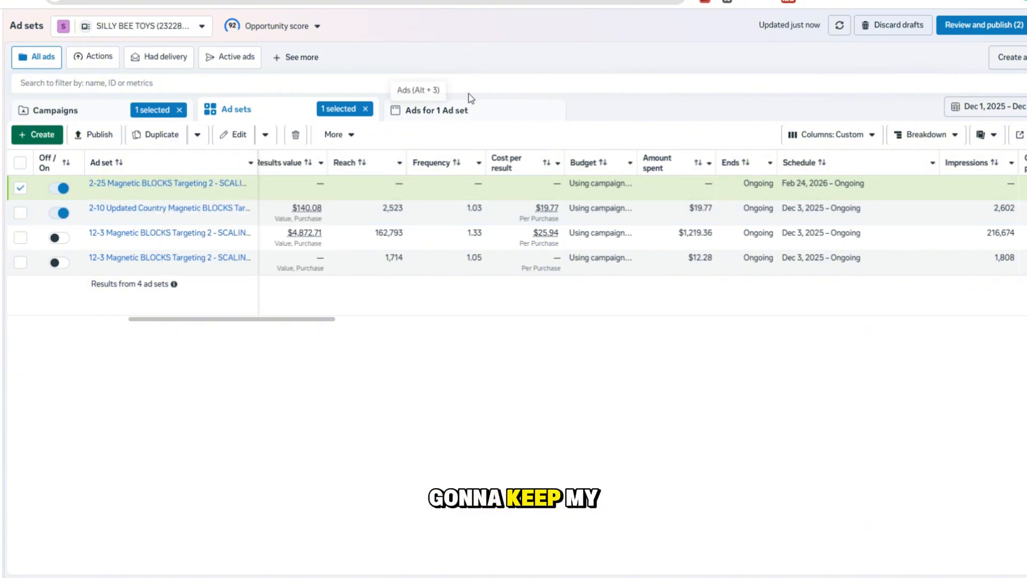
left_click(470, 111)
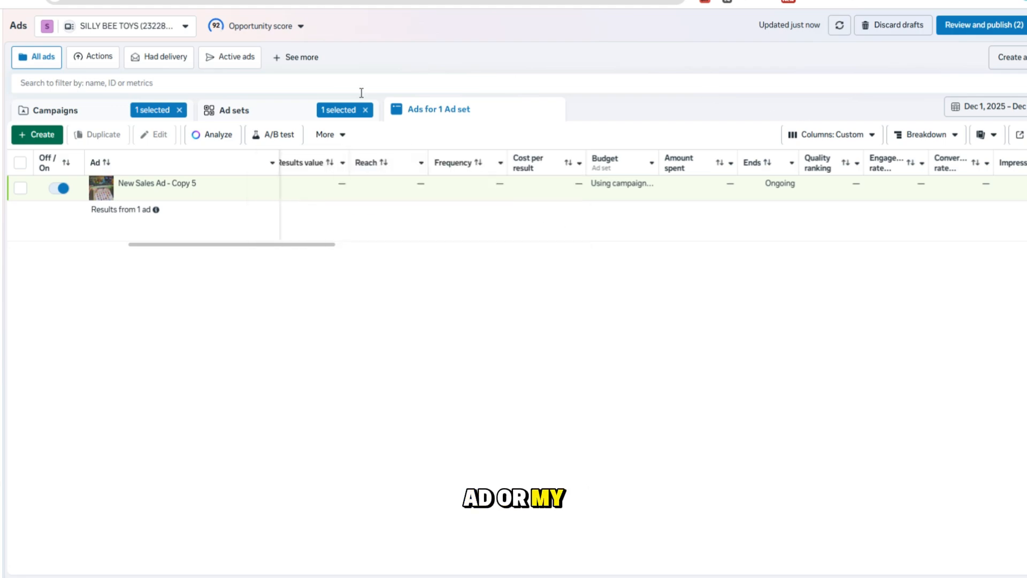
left_click(291, 119)
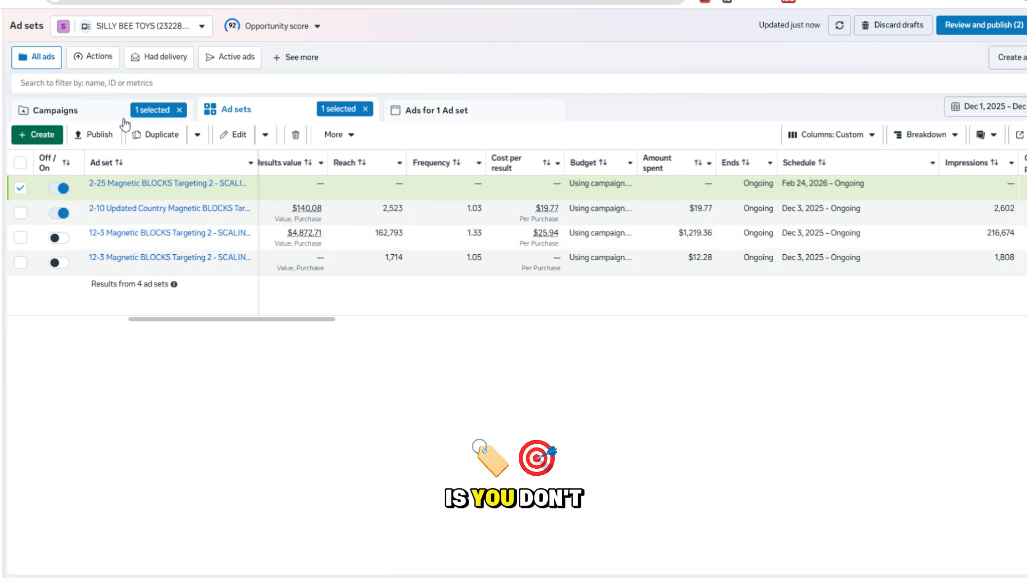
Check the campaign's overall results, then review the delivery, results and ROAS columns of its ad sets
left_click(98, 112)
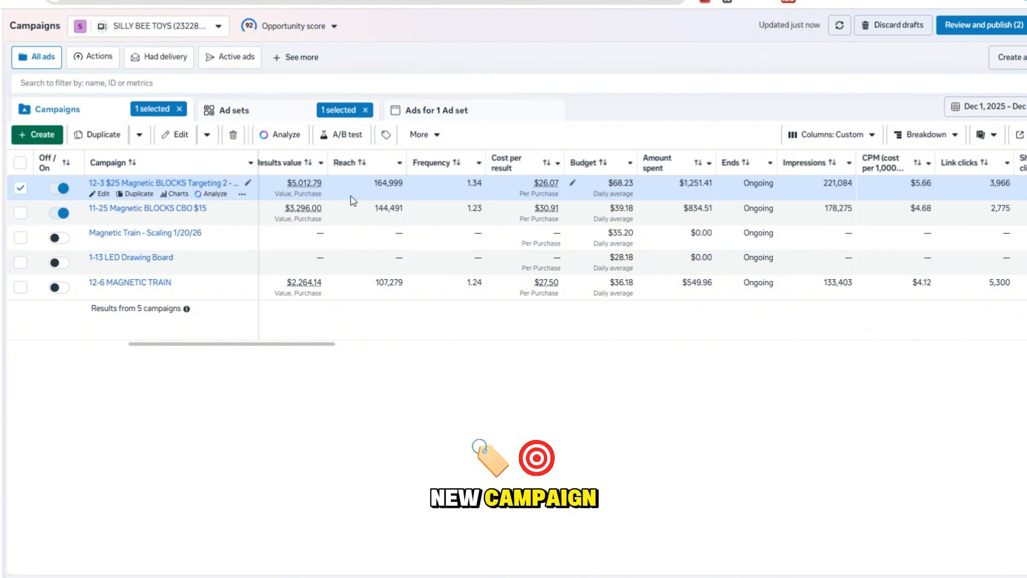
left_click(269, 111)
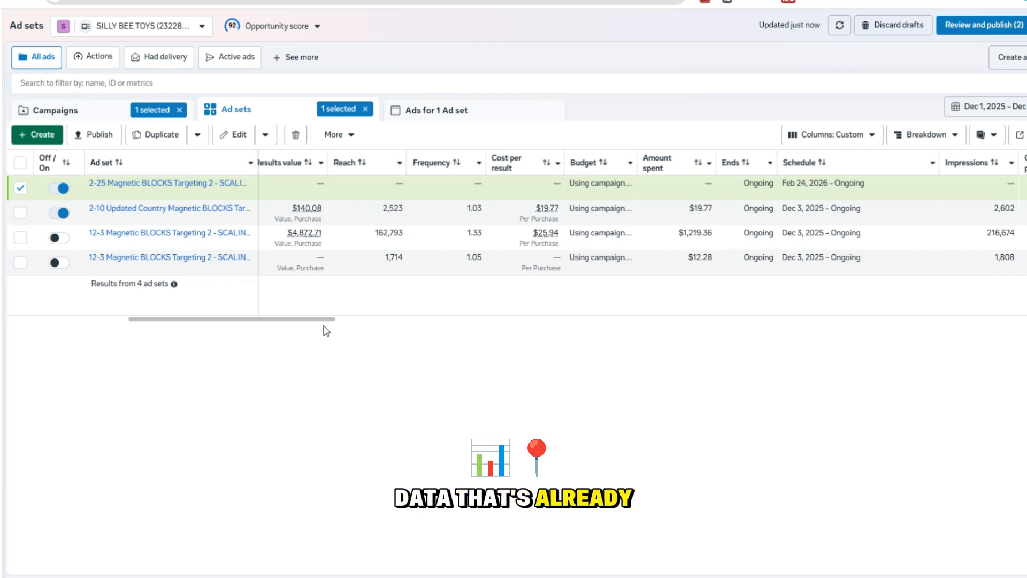
left_click_drag(314, 322, 78, 335)
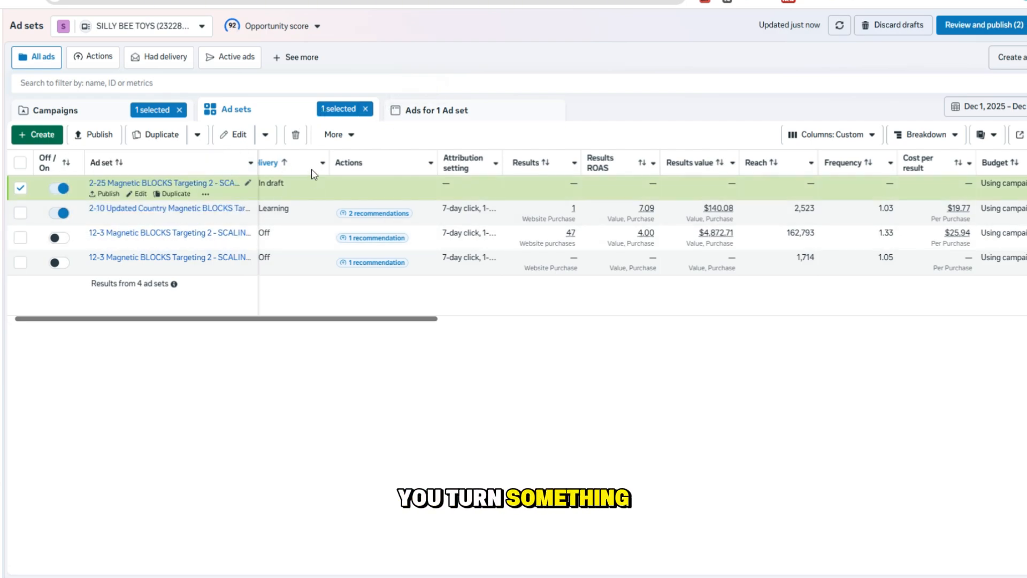
Open the 2-25 ad set's draft ad in the editor to view it, then close it and return to the ad sets
left_click(418, 112)
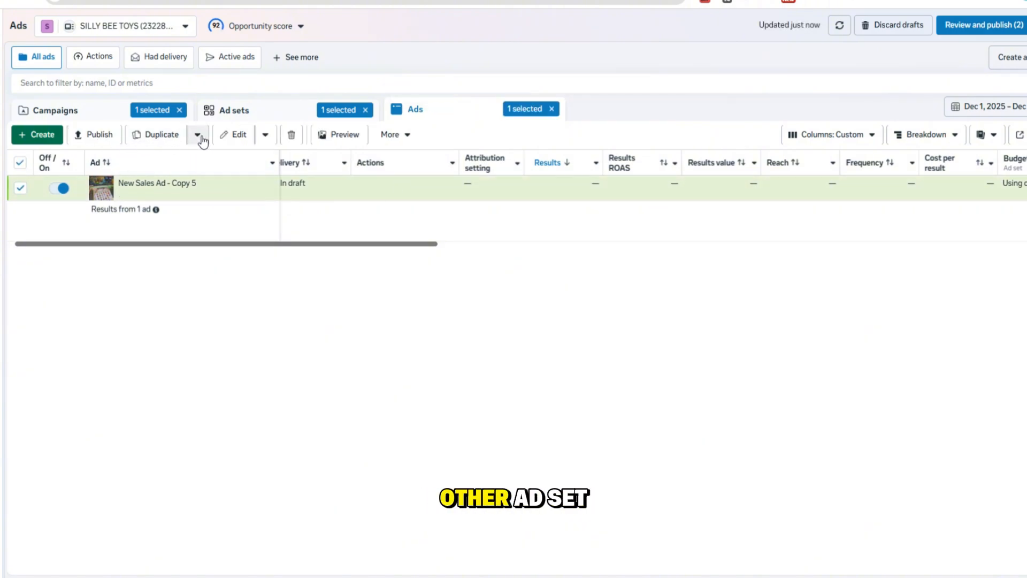
left_click(240, 138)
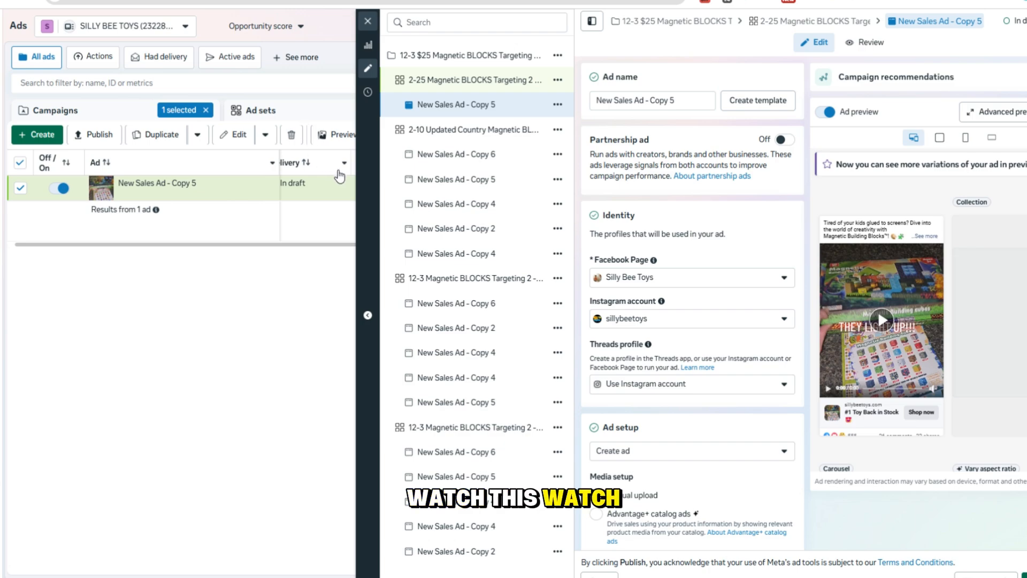
left_click(321, 110)
left_click(367, 22)
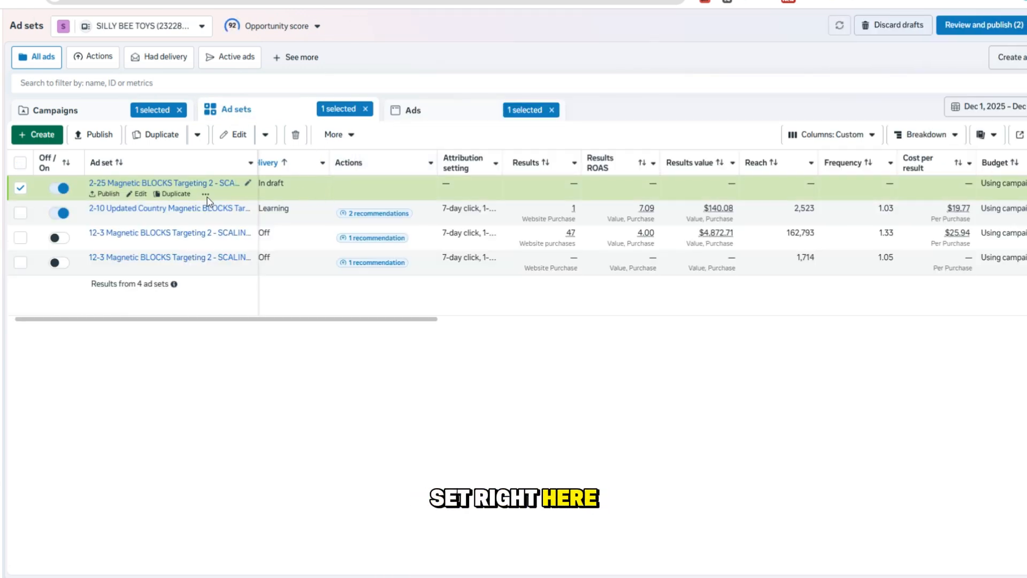
Duplicate the draft 2-25 Magnetic BLOCKS Targeting 2 ad set with its ad and return to the ad sets list
left_click(172, 194)
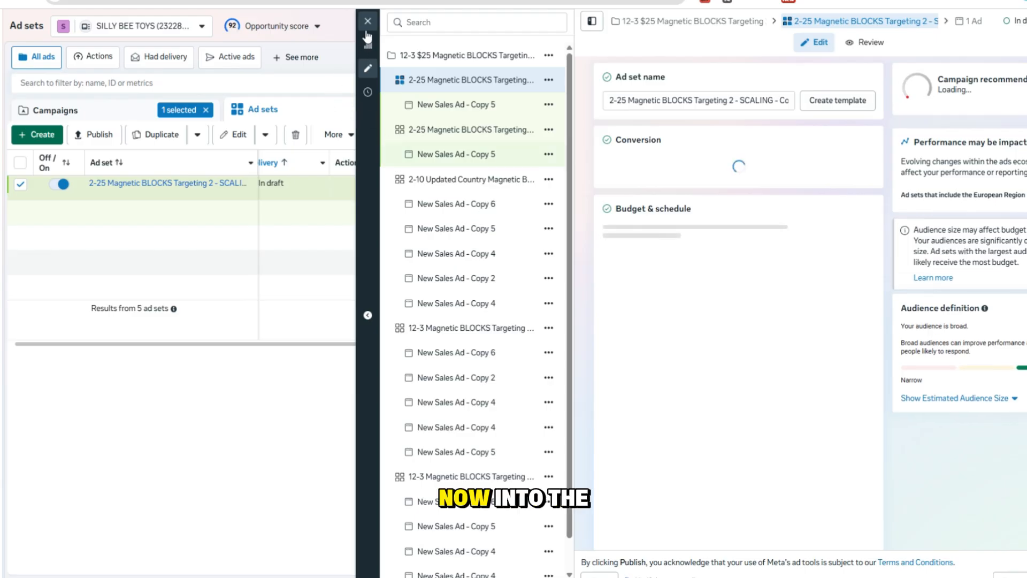
left_click(961, 47)
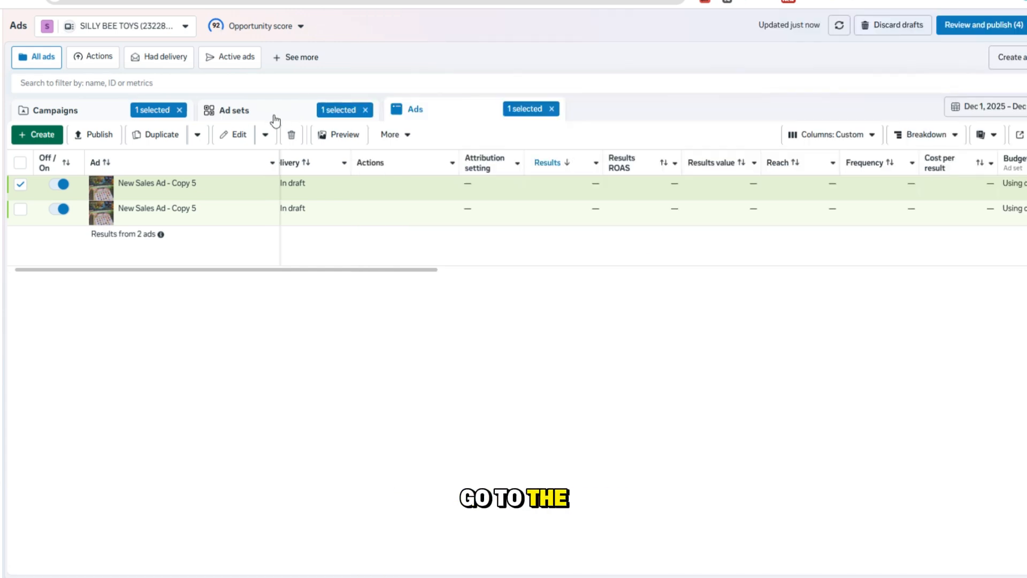
left_click(278, 113)
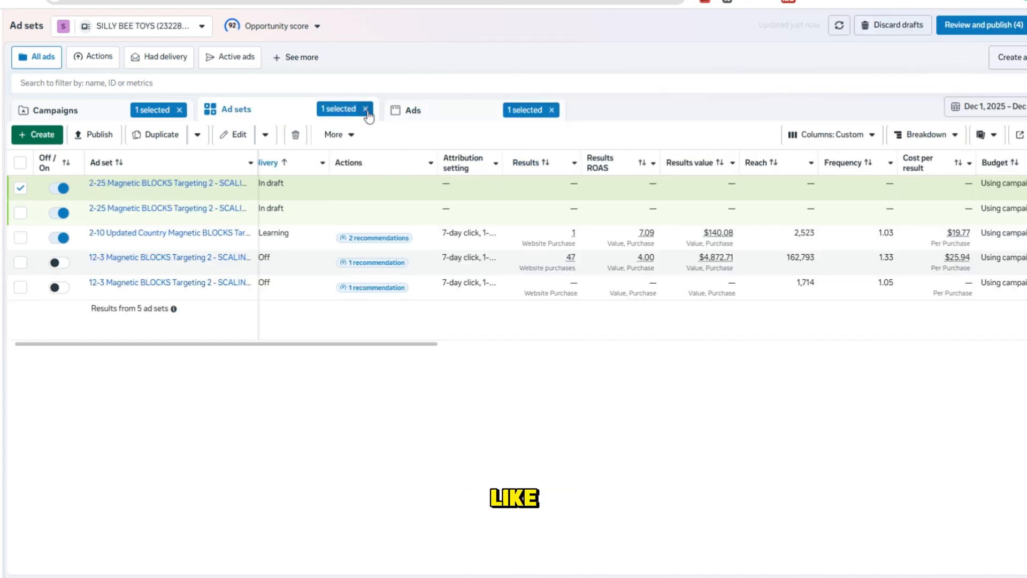
Clear the ad set selection, select the campaign's top-selling New Sales Ad - Copy 4 and open it for editing
left_click(366, 110)
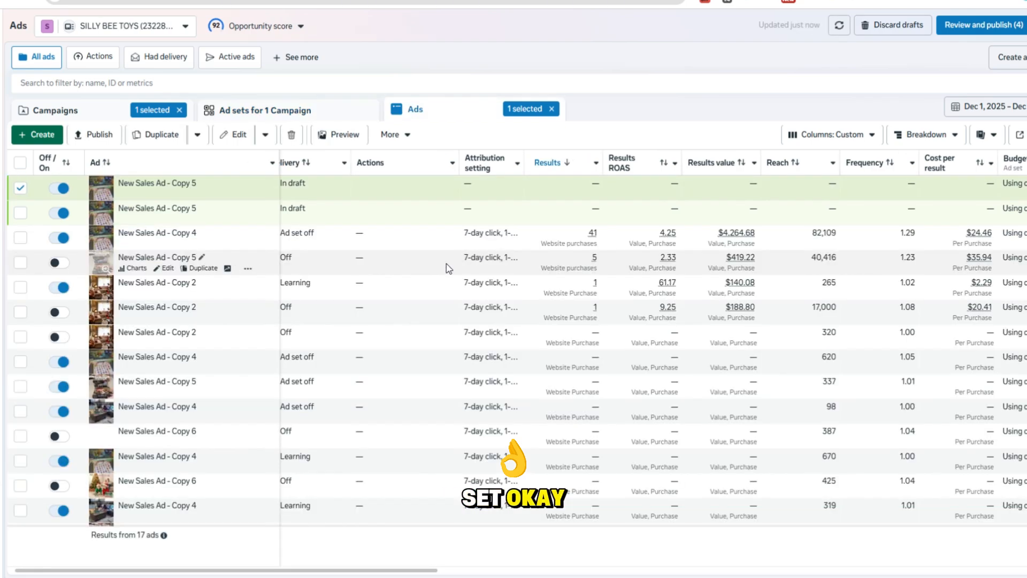
left_click(508, 236)
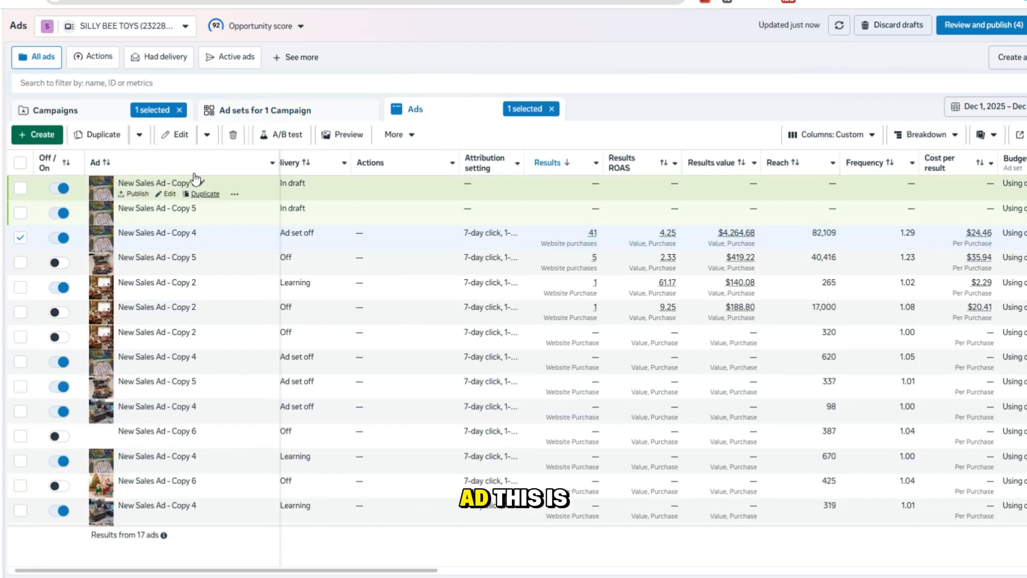
left_click(167, 143)
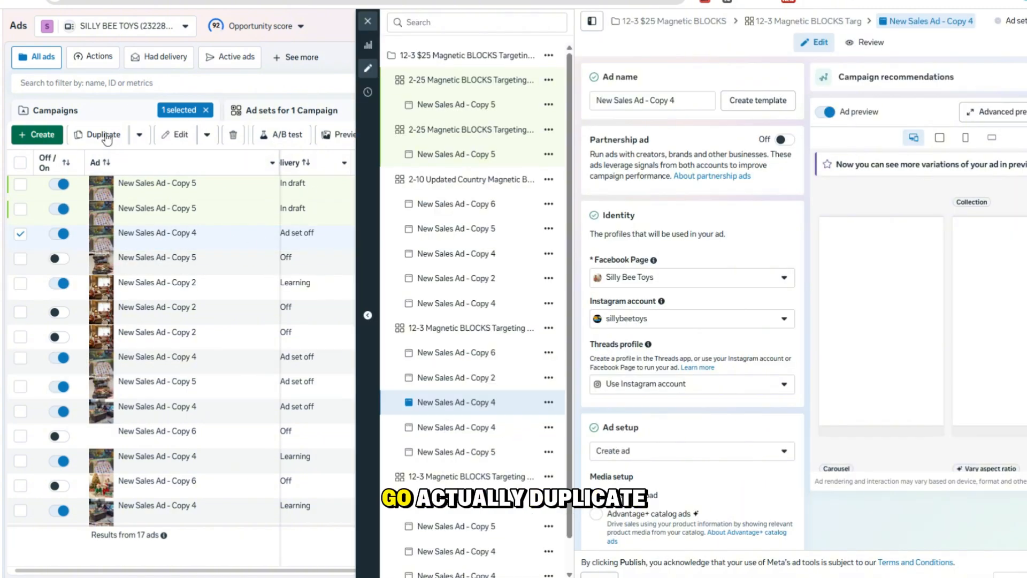
Duplicate the selected top-selling ad into only the 2-25 Magnetic BLOCKS Targeting 2 - SCALING - Copy 2 ad set, keeping one copy and its existing engagement
left_click(105, 136)
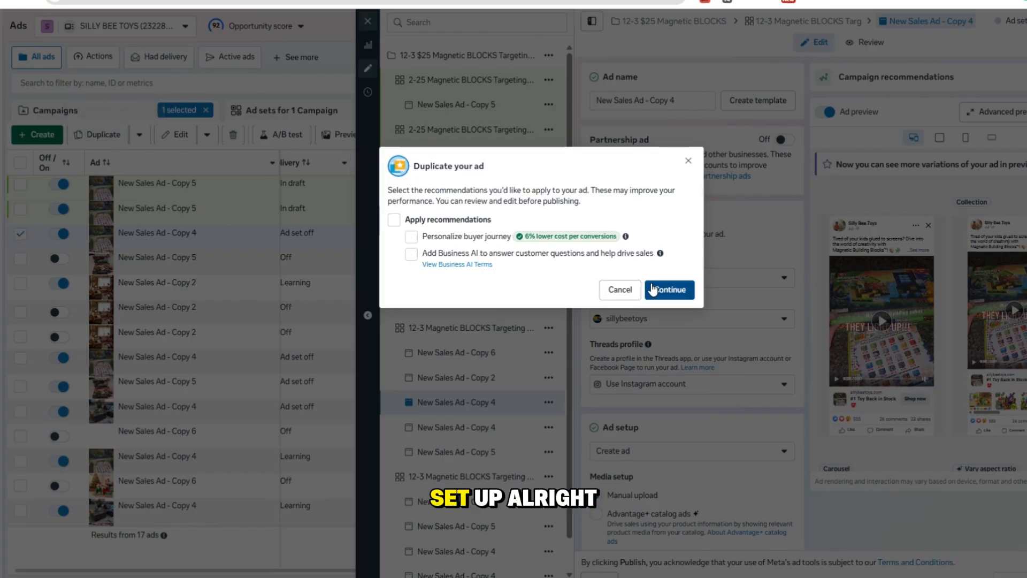
left_click(655, 289)
left_click(395, 192)
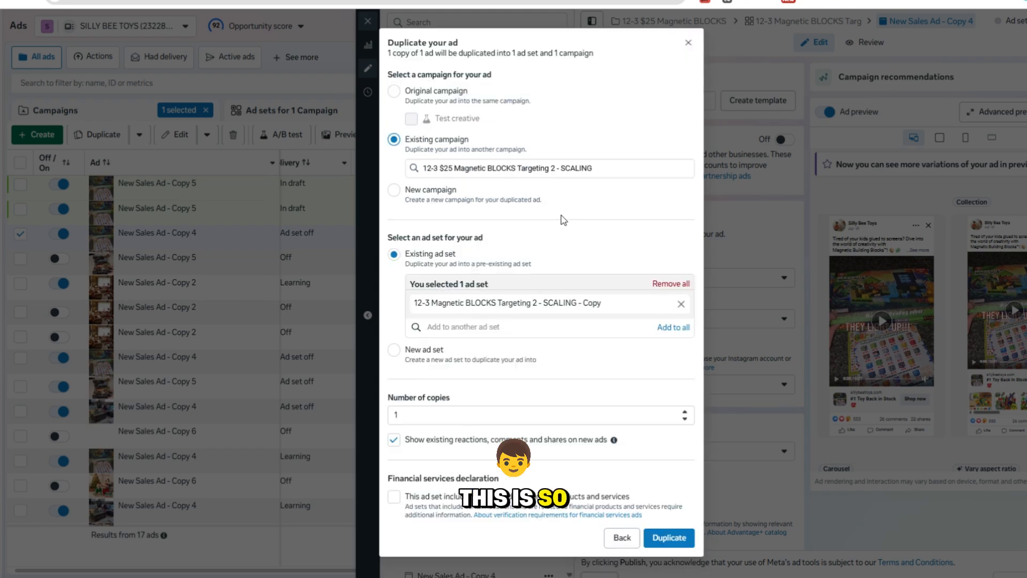
left_click(529, 175)
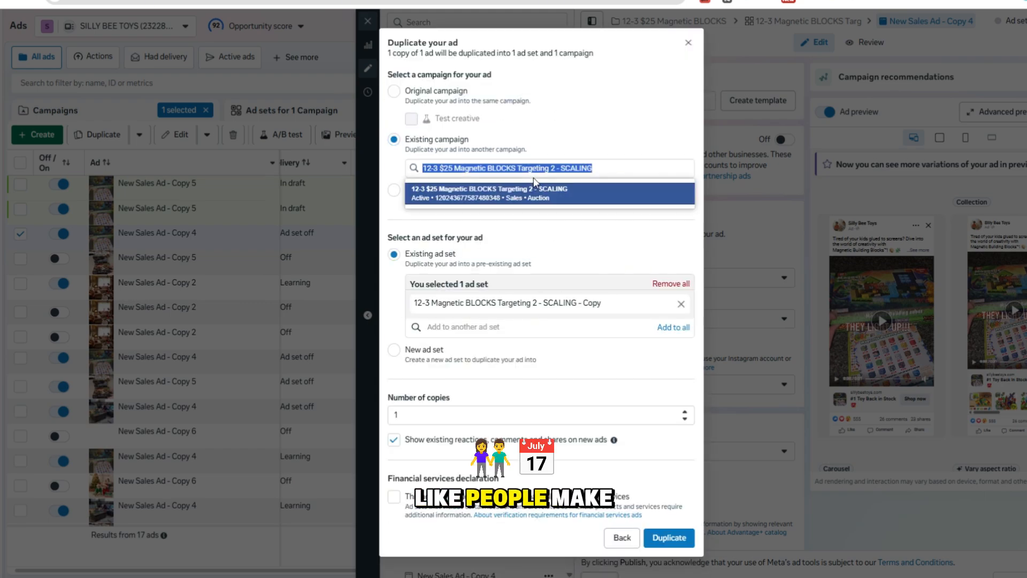
left_click(525, 327)
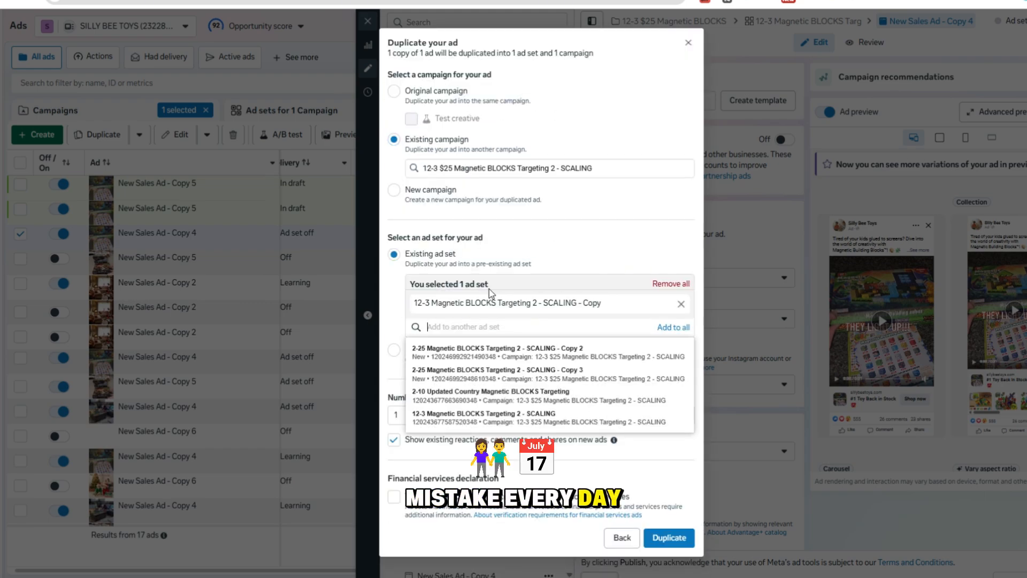
left_click(508, 356)
left_click(672, 304)
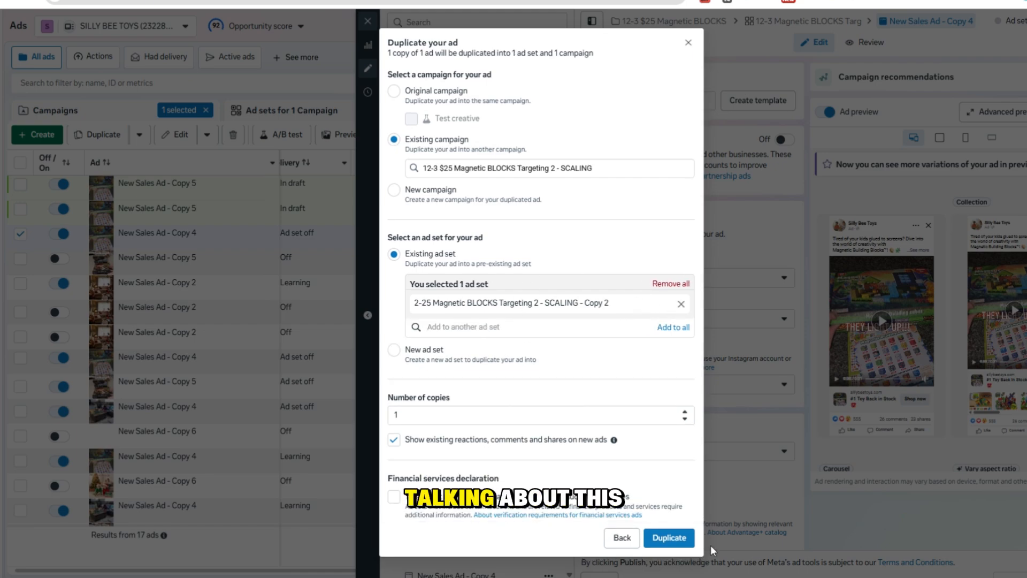
left_click(659, 539)
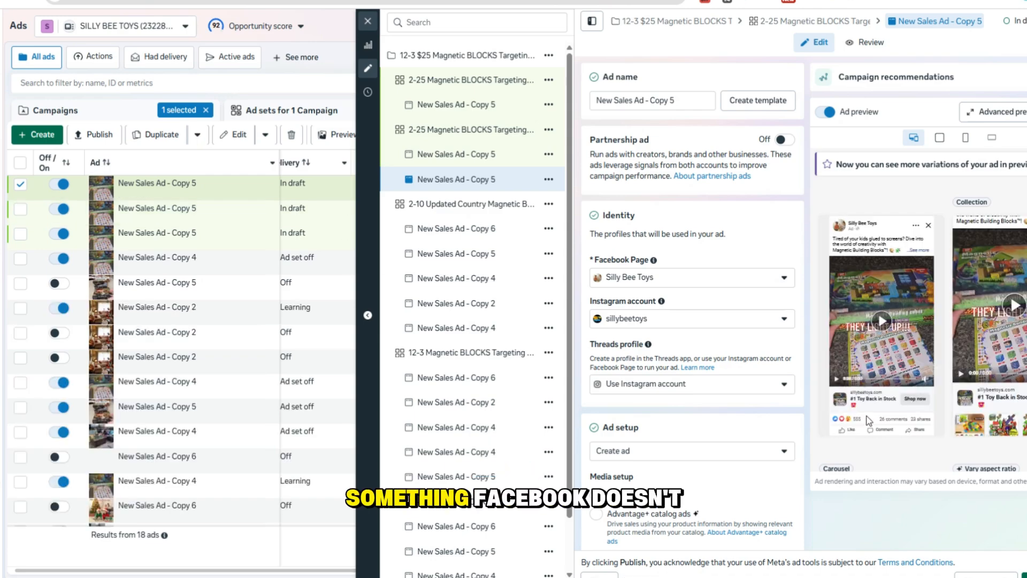
Review the ad setup choices for the duplicated New Sales Ad - Copy 5, keep Create ad, and close the editor
scroll(801, 345, "down", 2)
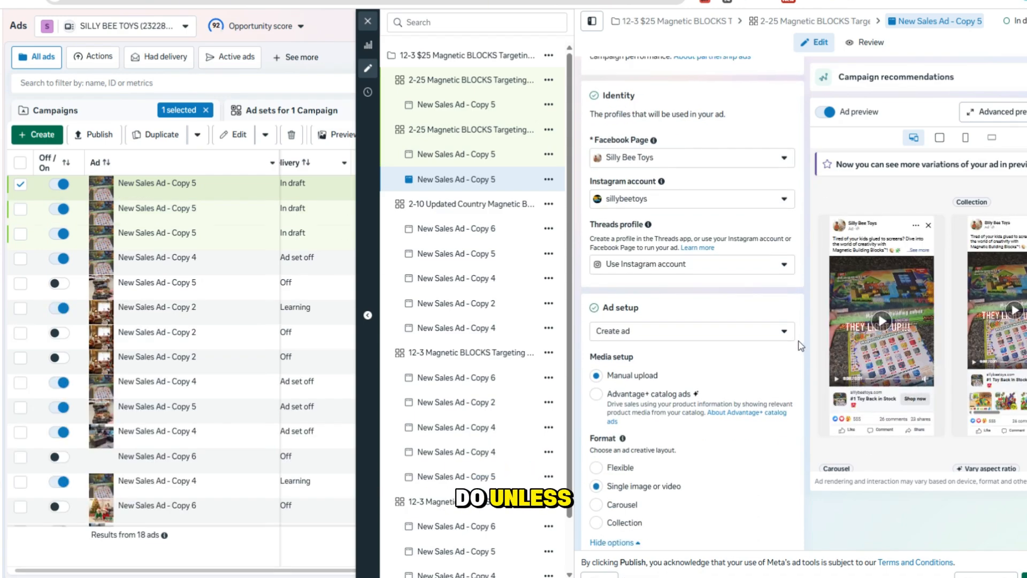
scroll(794, 334, "down", 2)
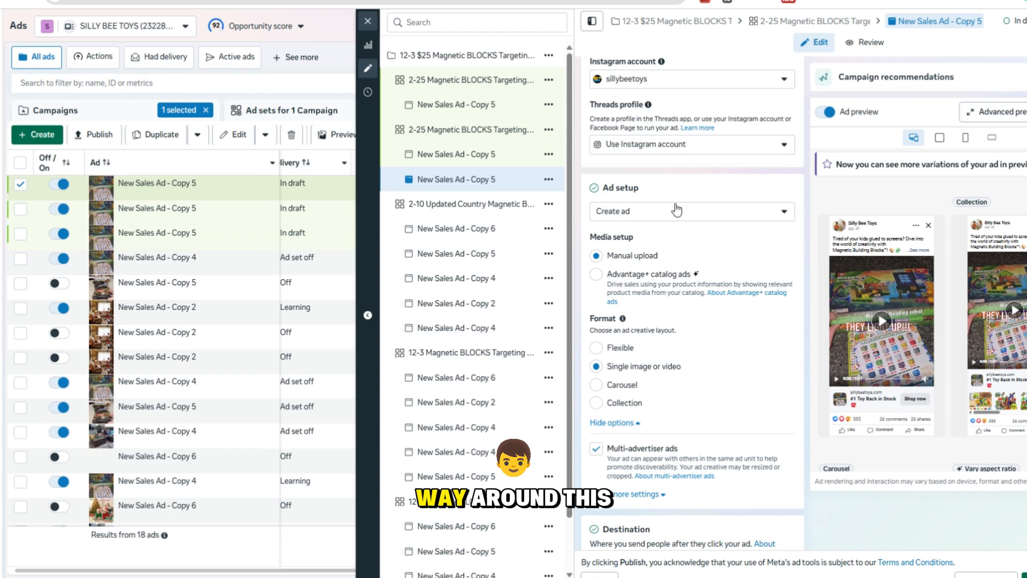
left_click(670, 214)
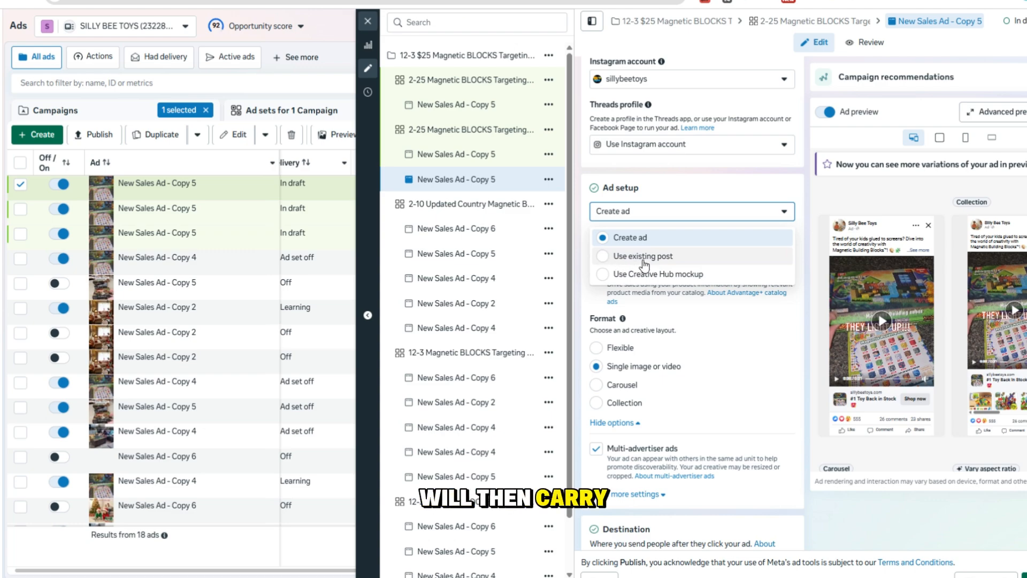
left_click(668, 183)
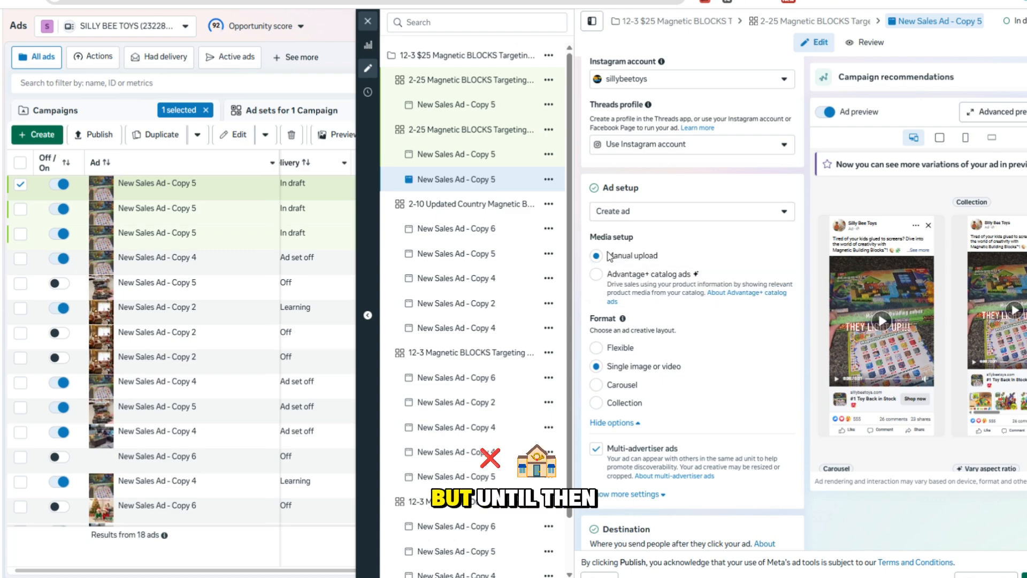
left_click(634, 212)
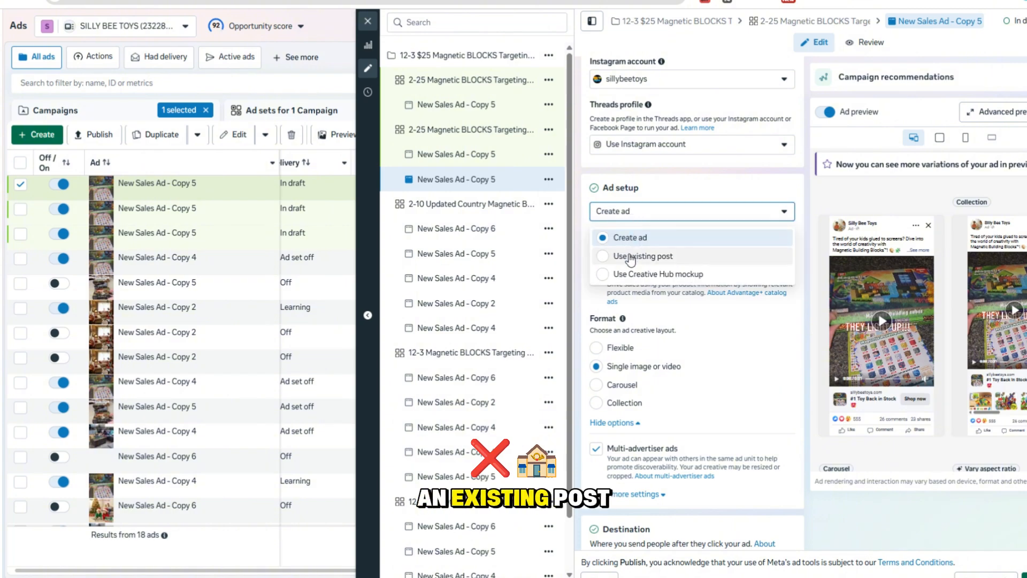
left_click(669, 180)
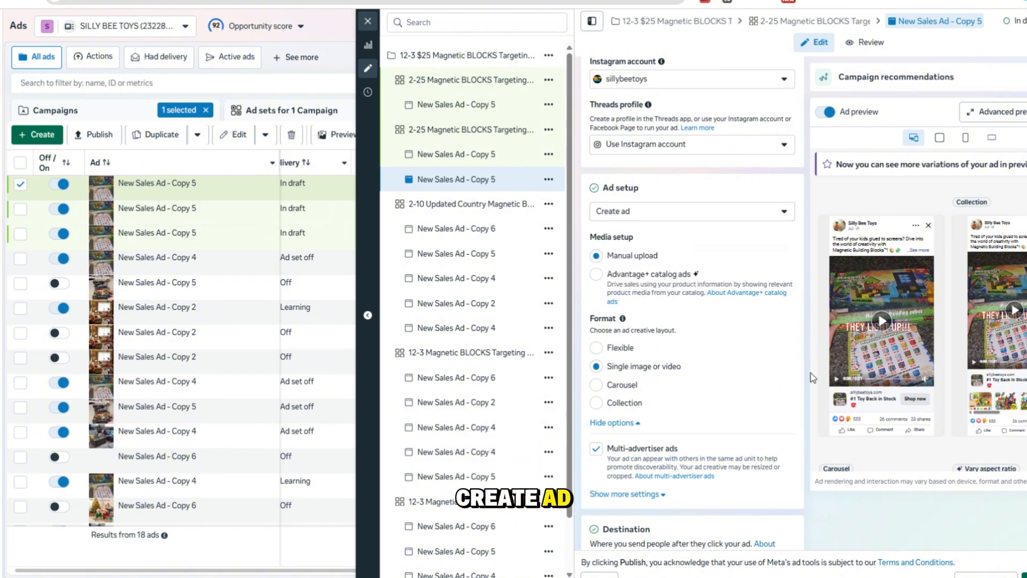
left_click(368, 21)
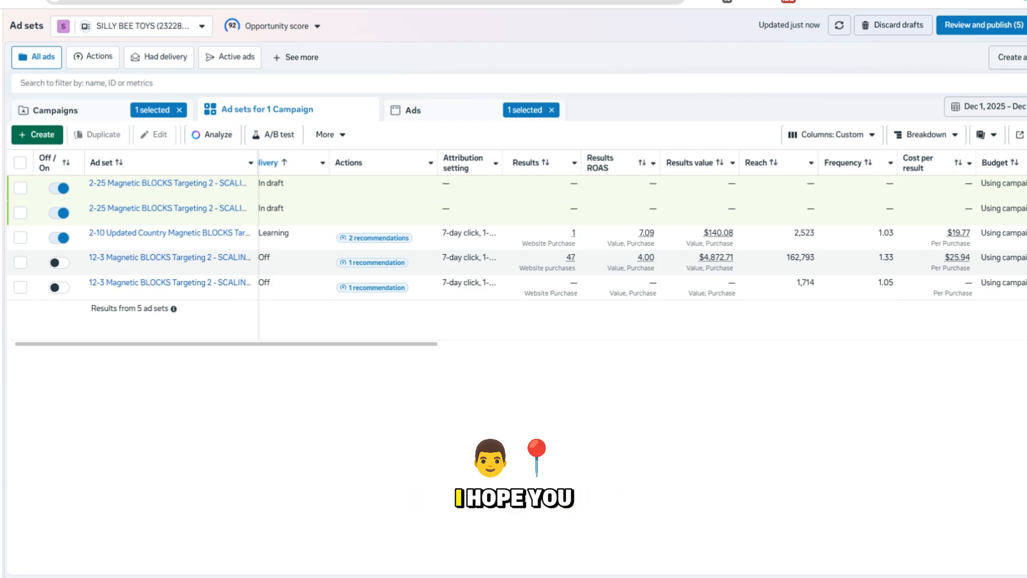
Return to the campaigns list and examine each campaign's adds to cart, checkouts initiated, purchases, cost per result and budget
left_click(102, 117)
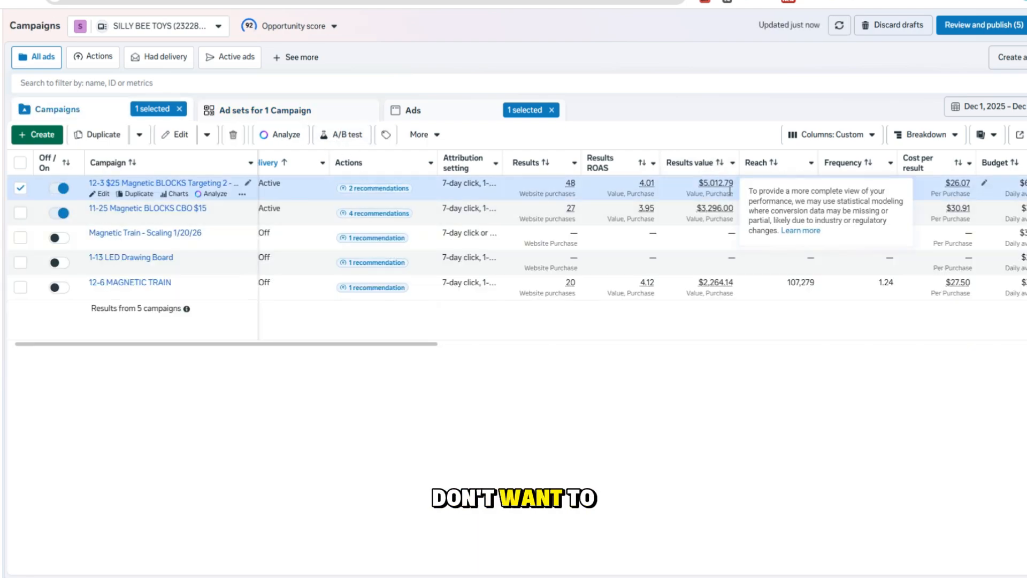
left_click_drag(361, 344, 547, 345)
left_click_drag(715, 365, 1021, 363)
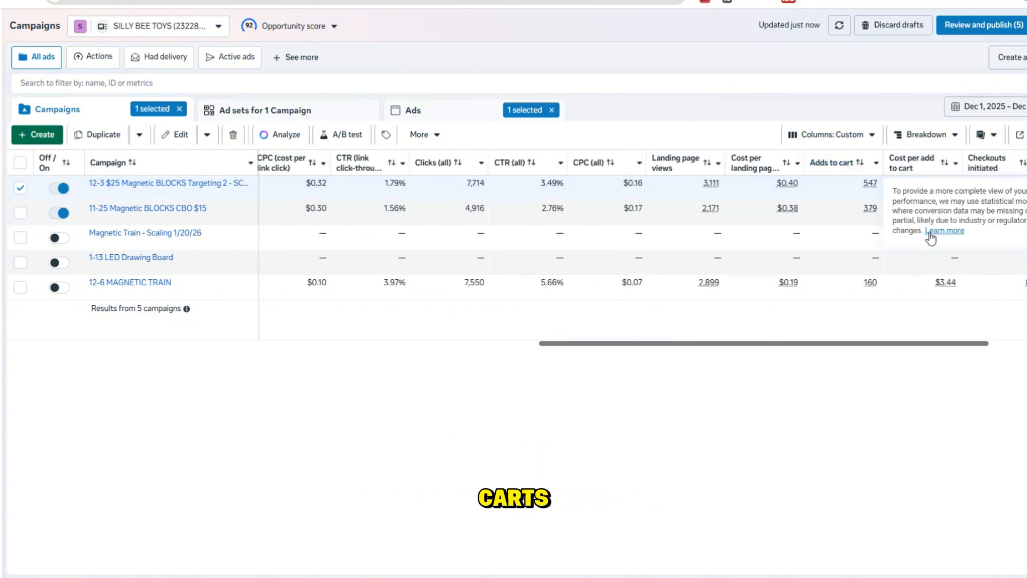
left_click_drag(890, 344, 1018, 350)
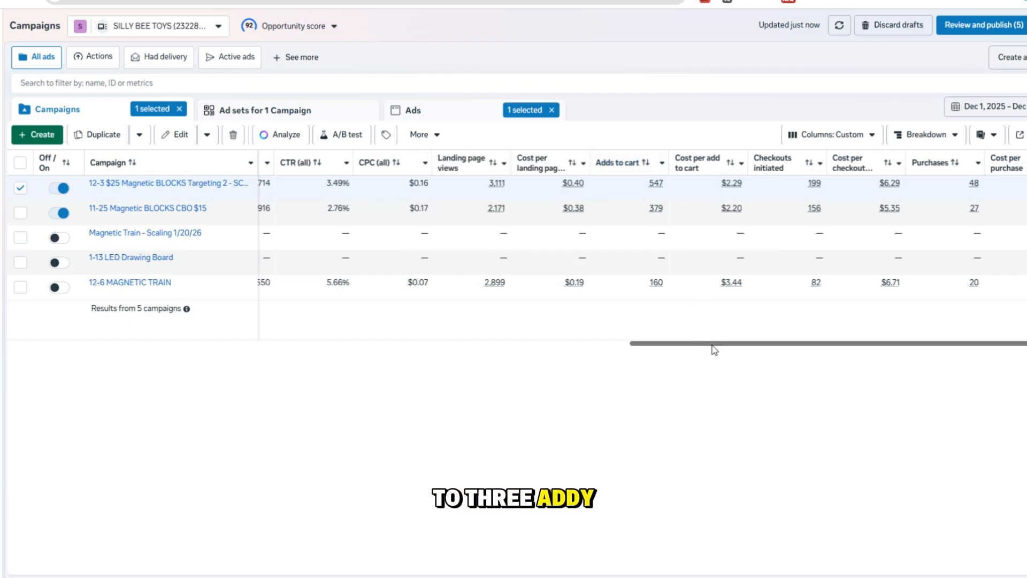
left_click_drag(714, 350, 438, 363)
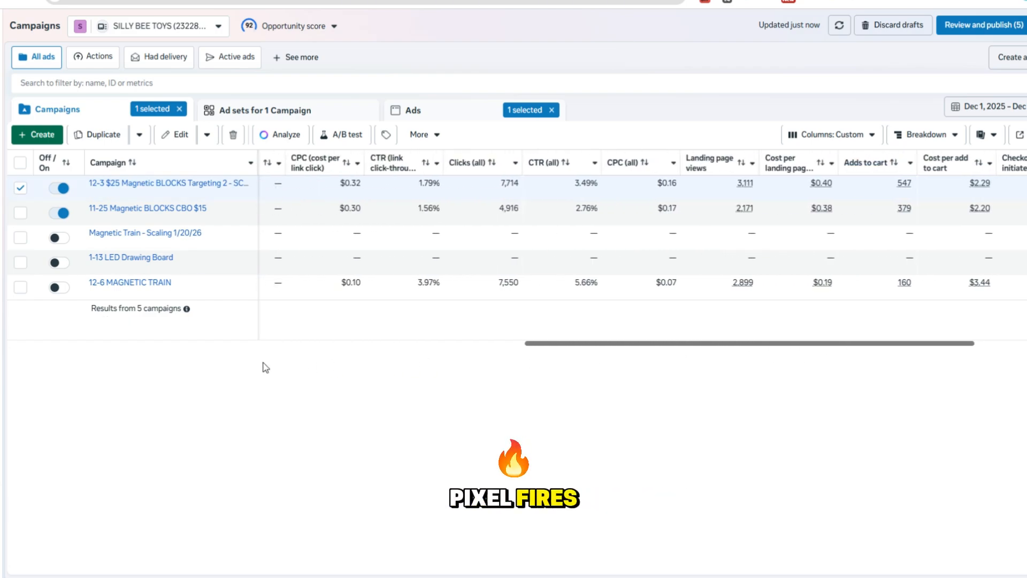
left_click_drag(263, 362, 50, 369)
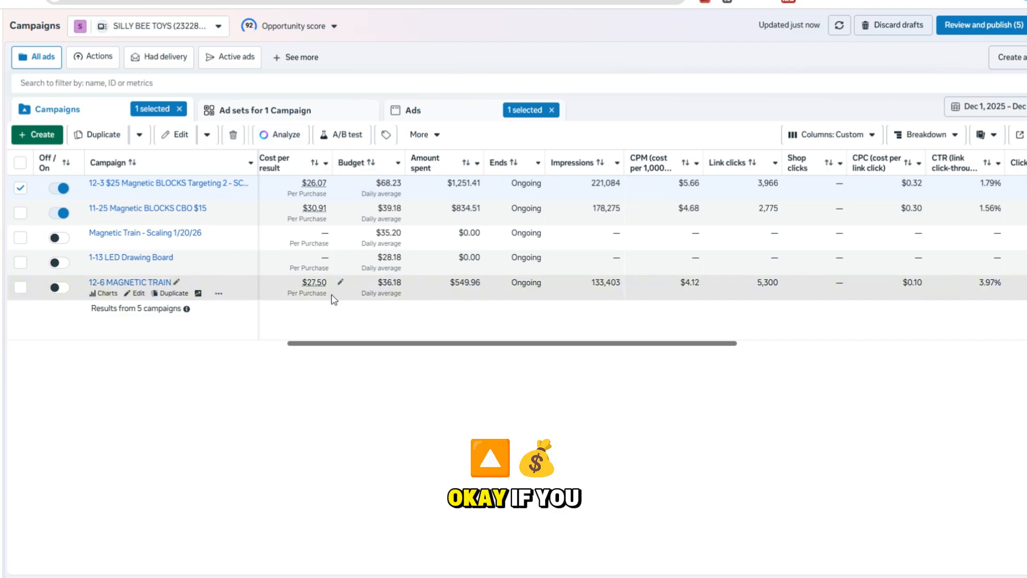
Show the ad sets of the selected 12-3 $25 Magnetic BLOCKS campaign and examine their impressions, CPM, link clicks and CTR
left_click(231, 112)
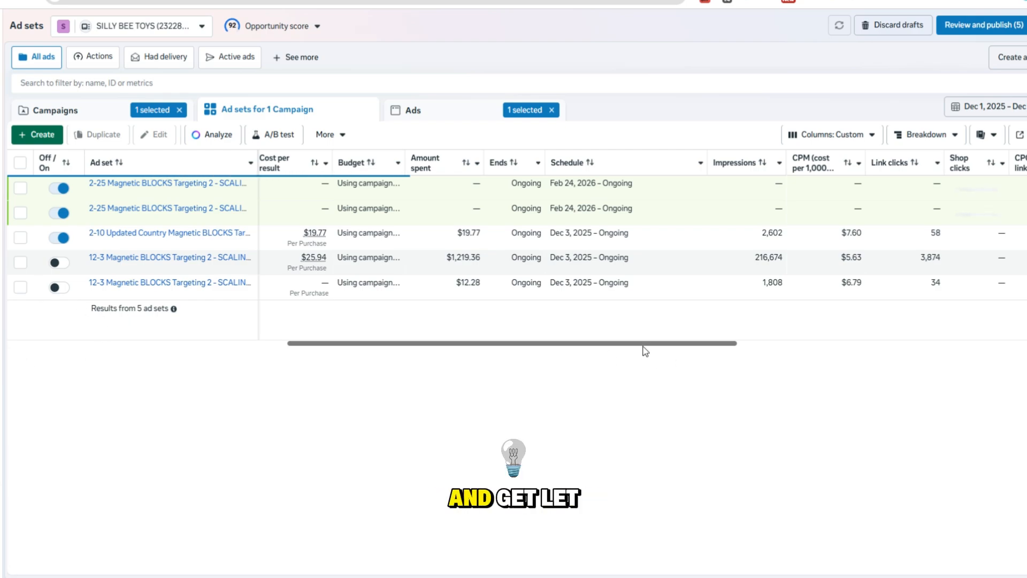
scroll(517, 350, "right", 5)
scroll(836, 349, "left", 1)
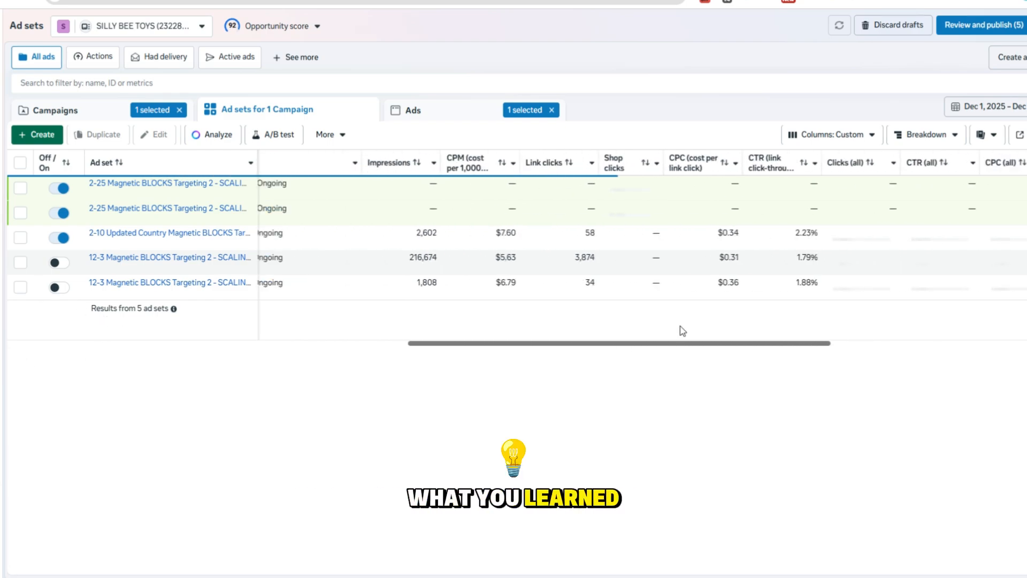